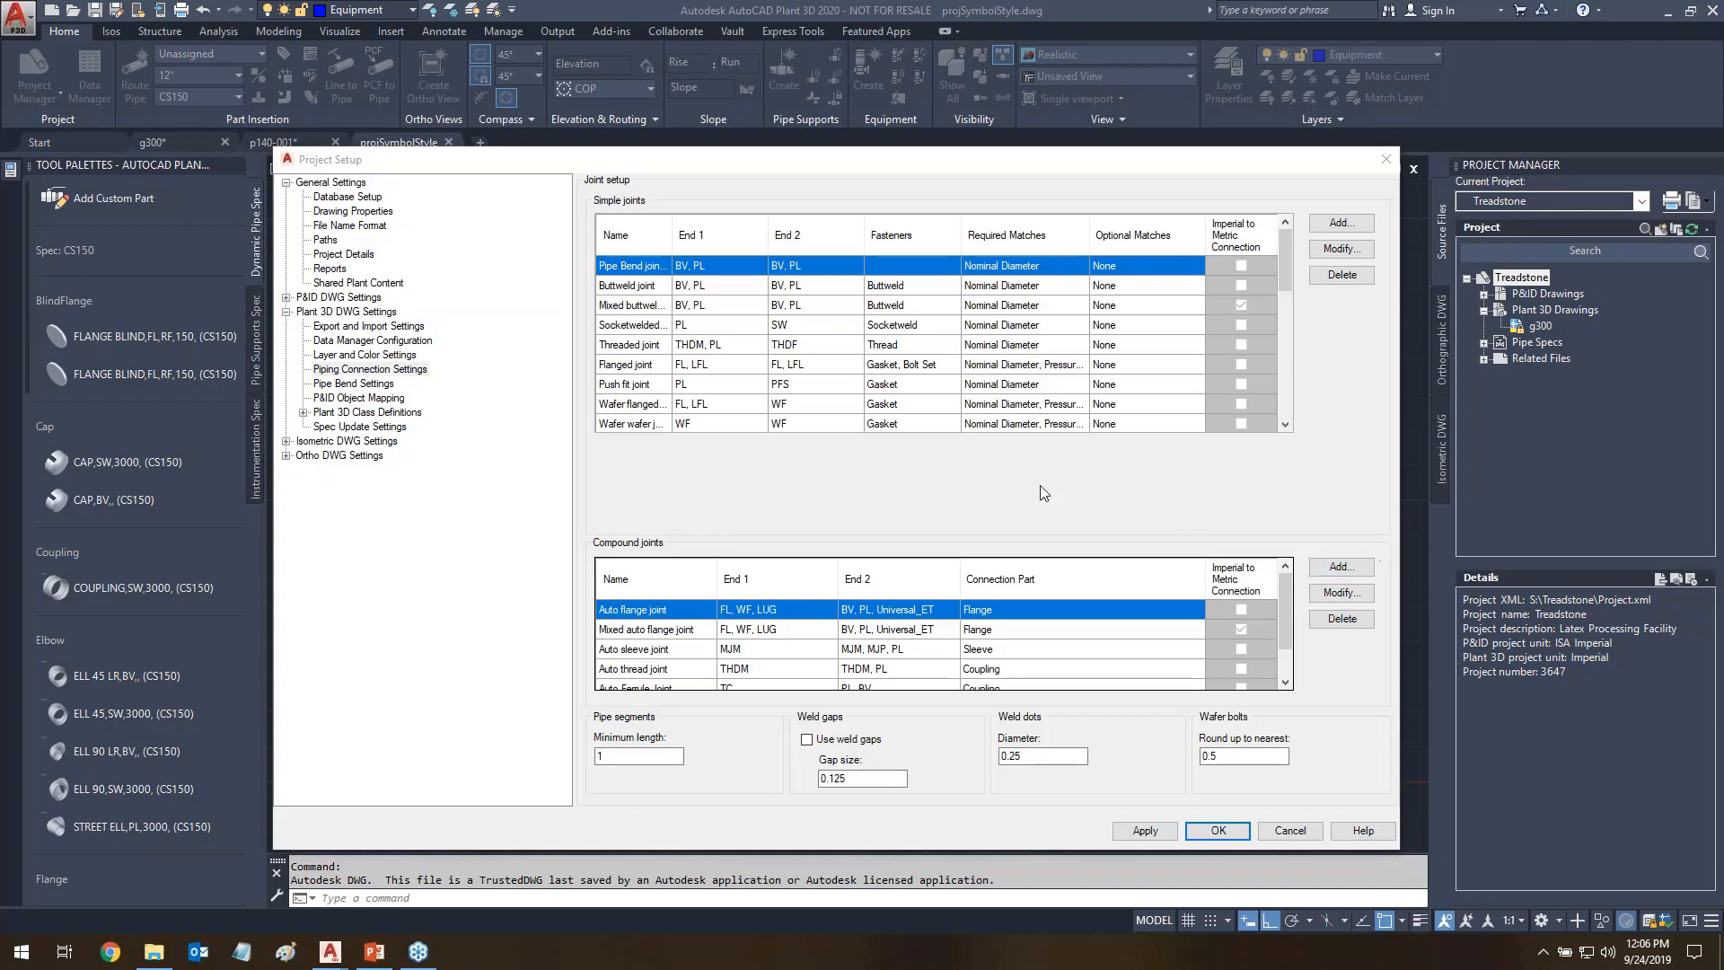
# - Examine the simple and compound joint lists and the pipe segment, weld gap, weld dot and wafer bolt settings
pyautogui.moveTo(573, 164)
pyautogui.mouseDown()
pyautogui.moveTo(674, 177)
pyautogui.moveTo(604, 169)
pyautogui.mouseUp()
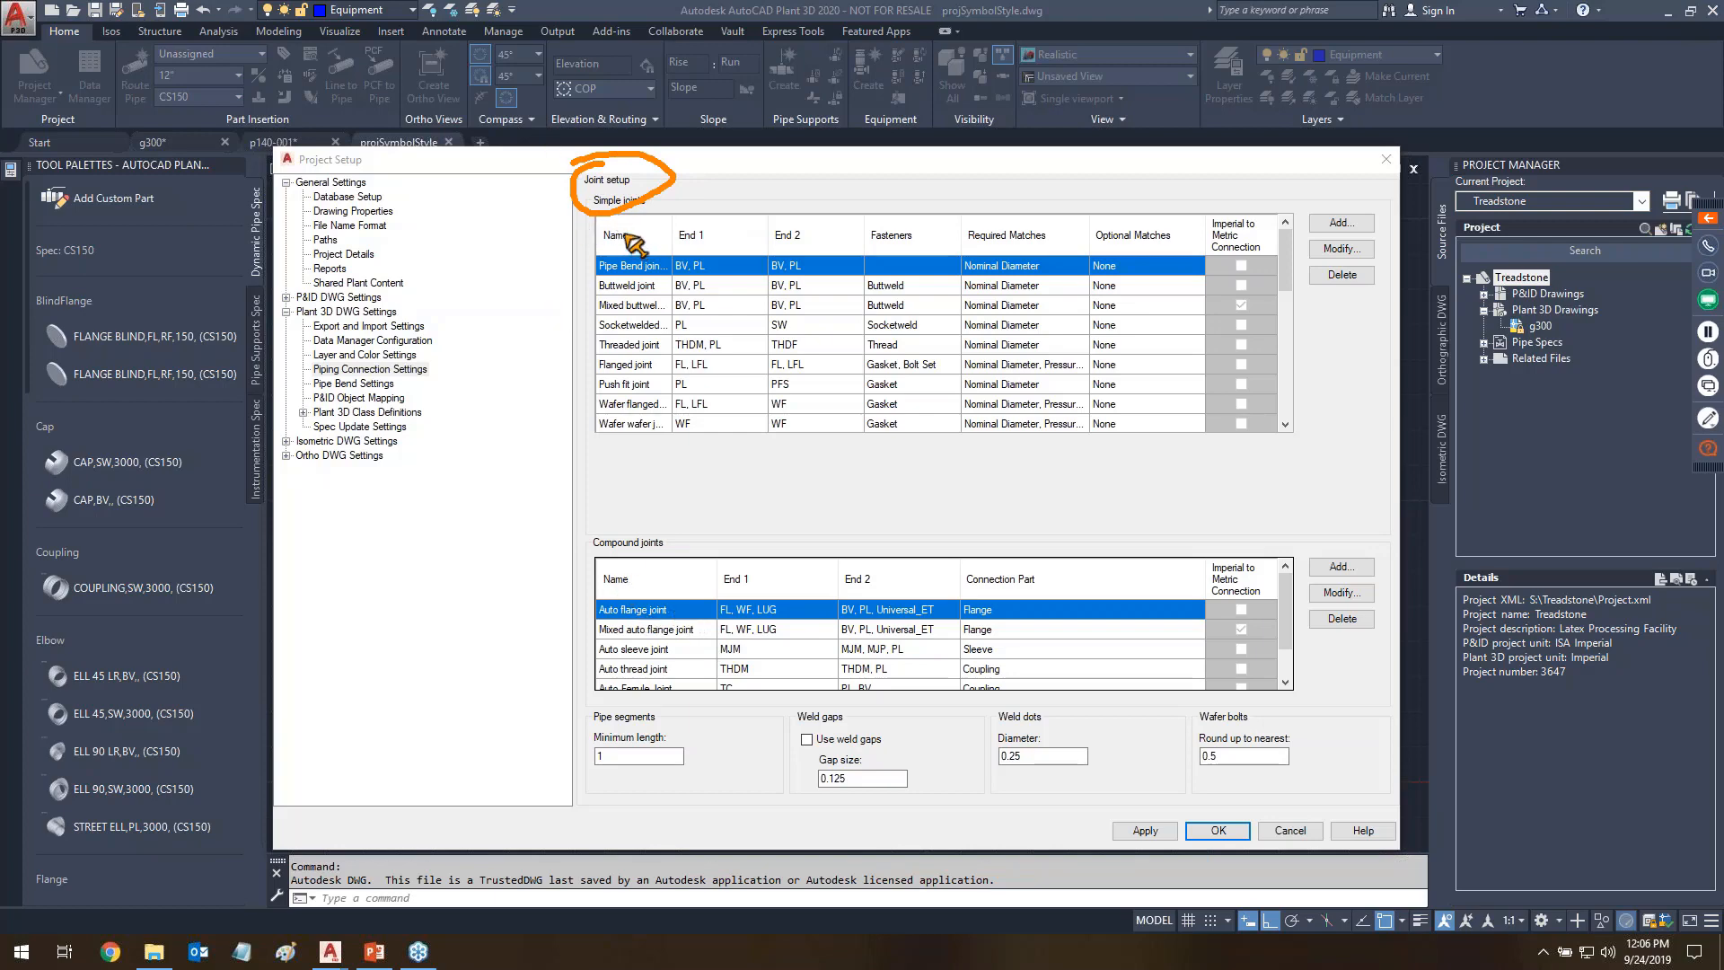
pyautogui.press('Escape')
pyautogui.moveTo(581, 213); pyautogui.dragTo(672, 196)
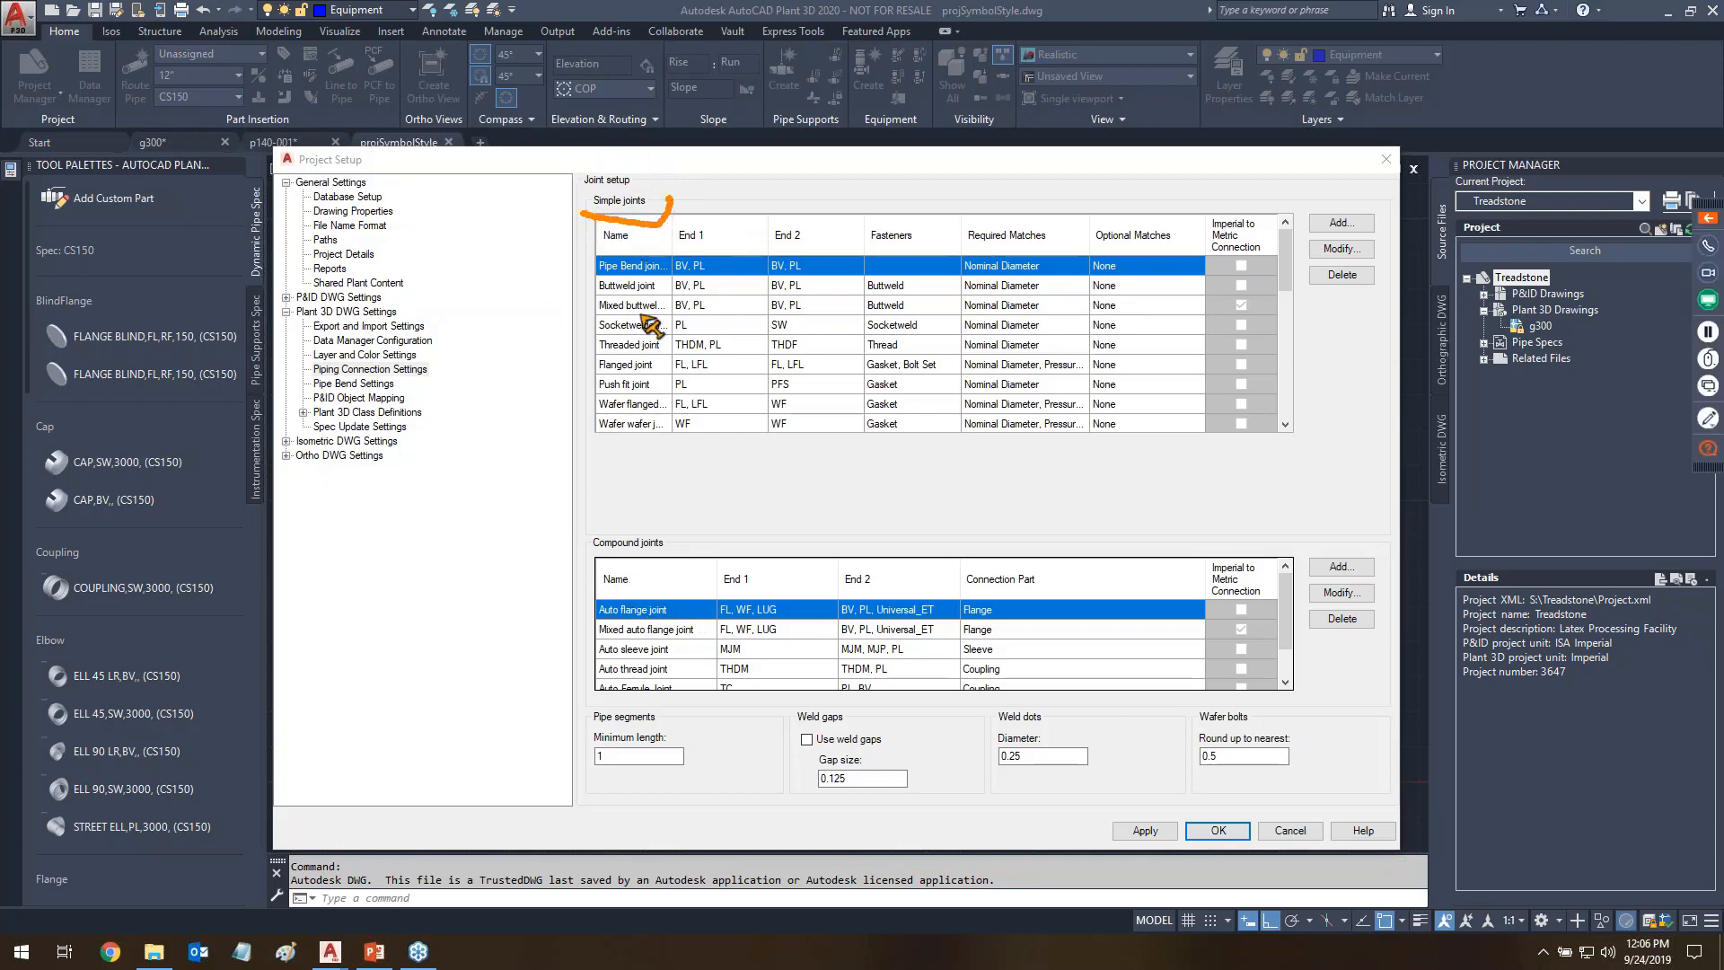
pyautogui.moveTo(582, 564); pyautogui.dragTo(680, 512)
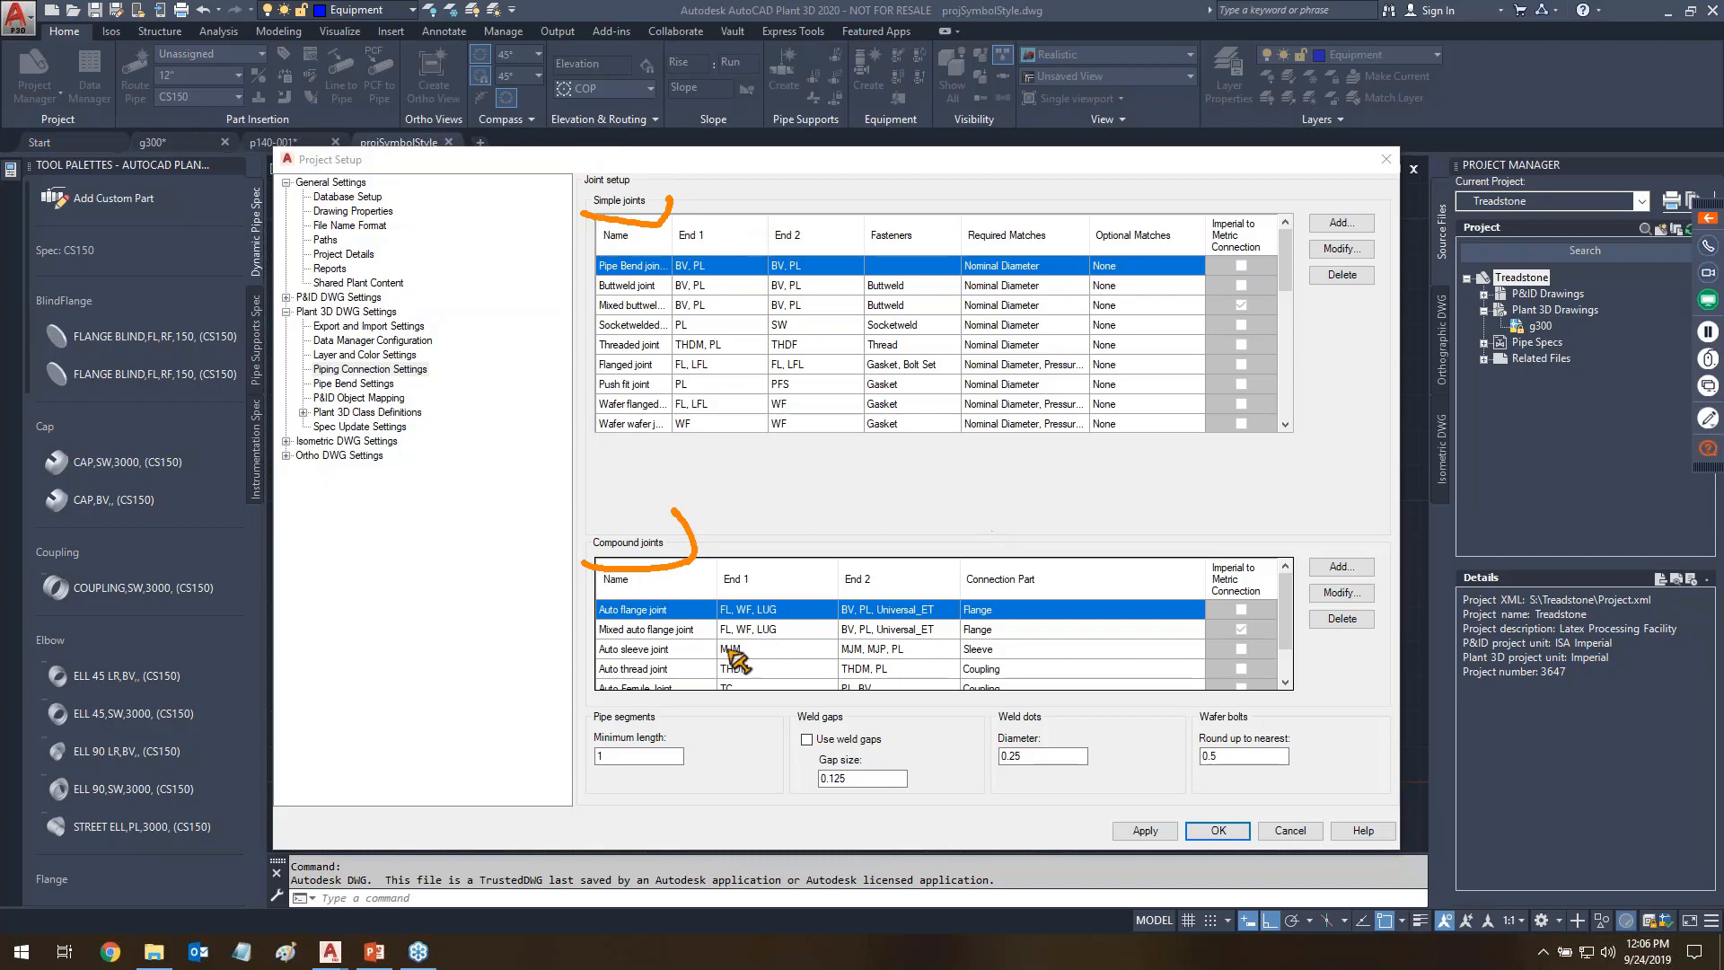
pyautogui.press('Escape')
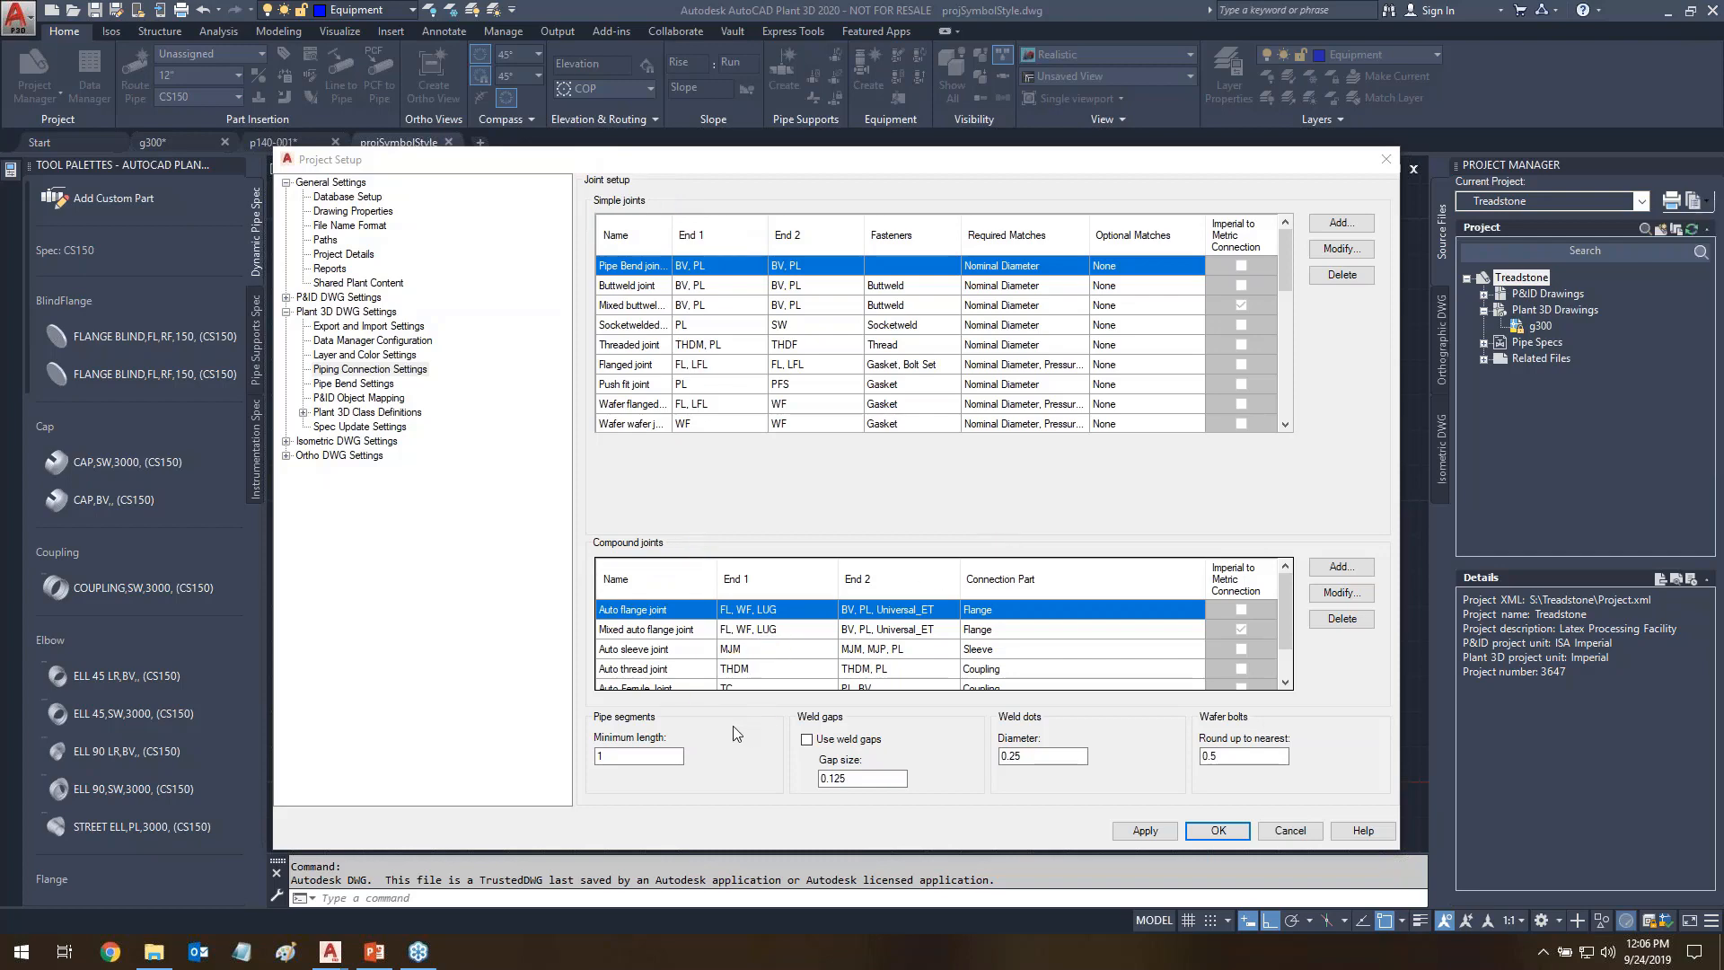
pyautogui.hotkey('ctrl', 'shift', 'd')
pyautogui.moveTo(688, 694)
pyautogui.mouseDown()
pyautogui.moveTo(567, 716)
pyautogui.moveTo(745, 802)
pyautogui.moveTo(1342, 760)
pyautogui.moveTo(1223, 703)
pyautogui.moveTo(697, 711)
pyautogui.mouseUp()
pyautogui.moveTo(757, 802); pyautogui.dragTo(771, 834)
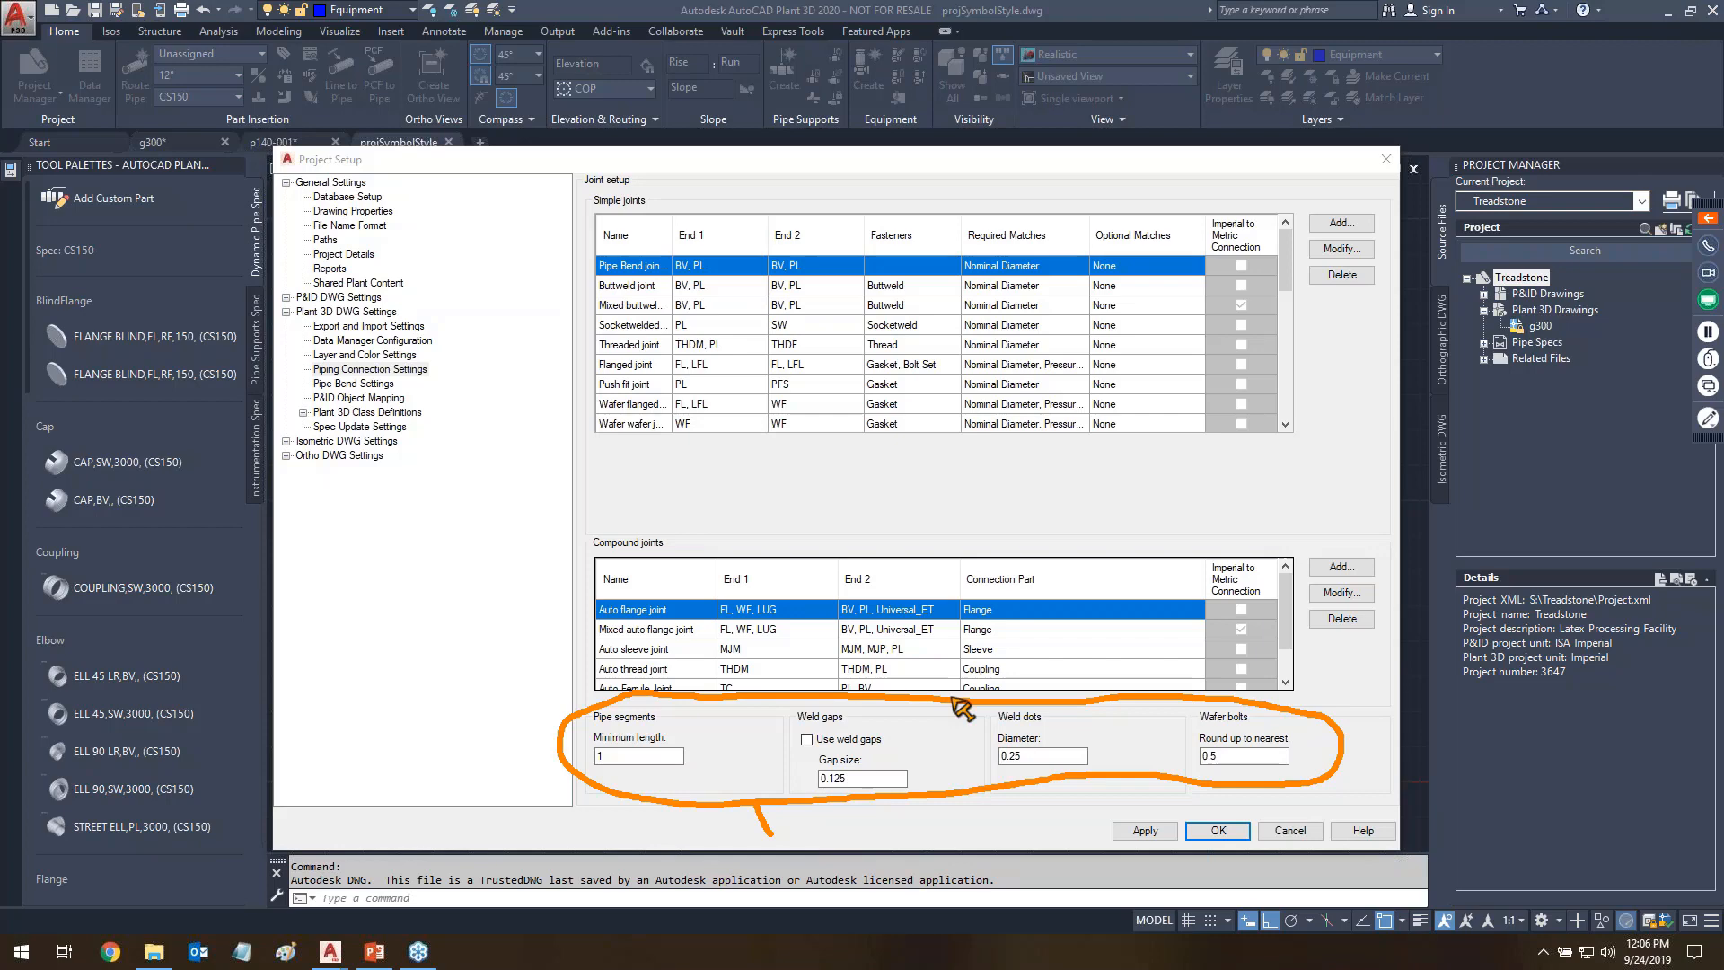
pyautogui.press('Escape')
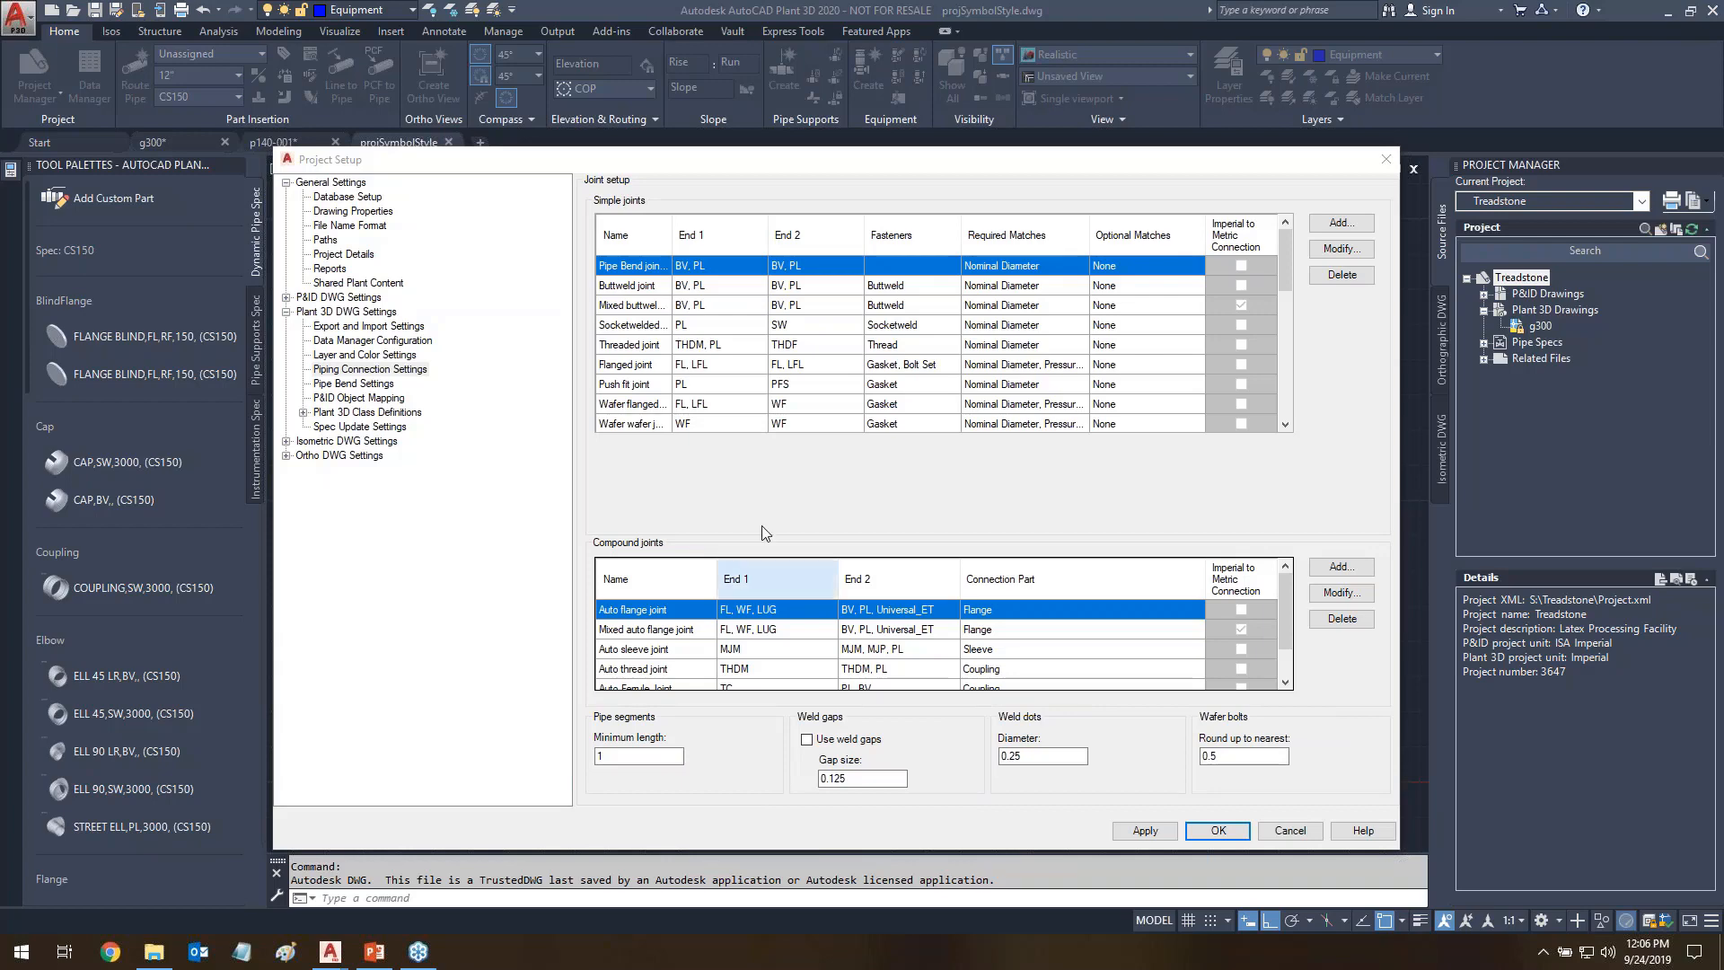
# - Review the threaded joint's end types and the remaining simple and compound joints, then close the project setup
pyautogui.moveTo(600, 363)
pyautogui.mouseDown()
pyautogui.moveTo(731, 362)
pyautogui.moveTo(752, 346)
pyautogui.moveTo(796, 363)
pyautogui.moveTo(832, 337)
pyautogui.mouseUp()
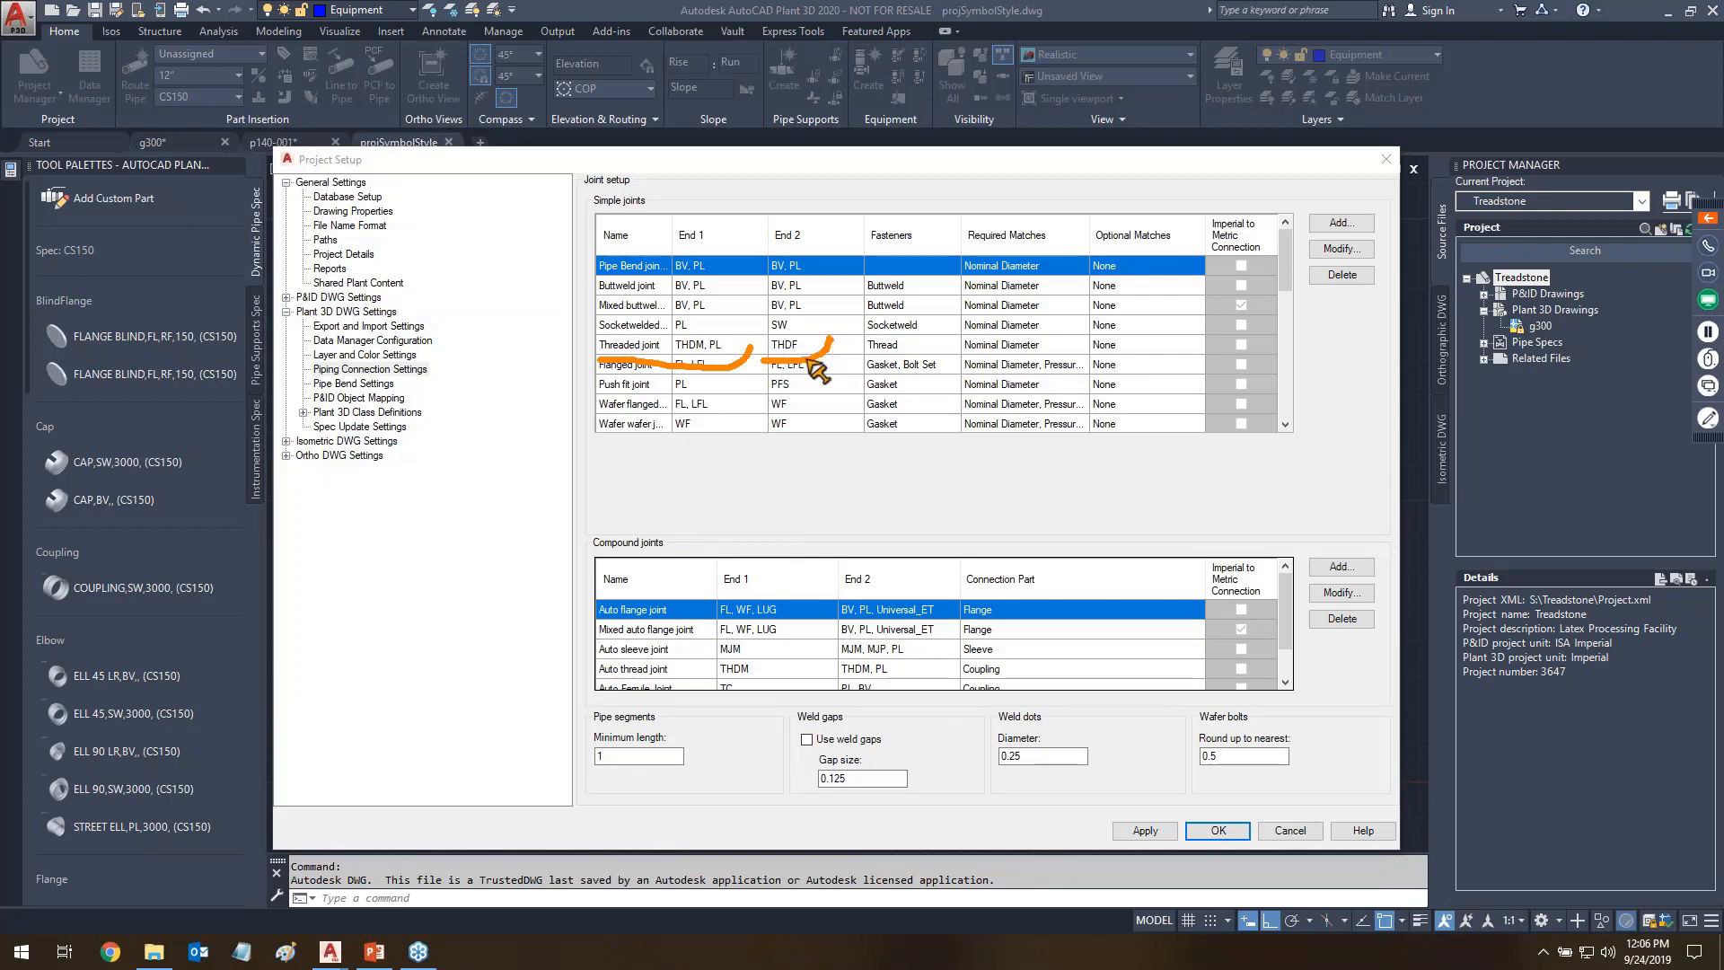
pyautogui.moveTo(723, 346); pyautogui.dragTo(761, 345)
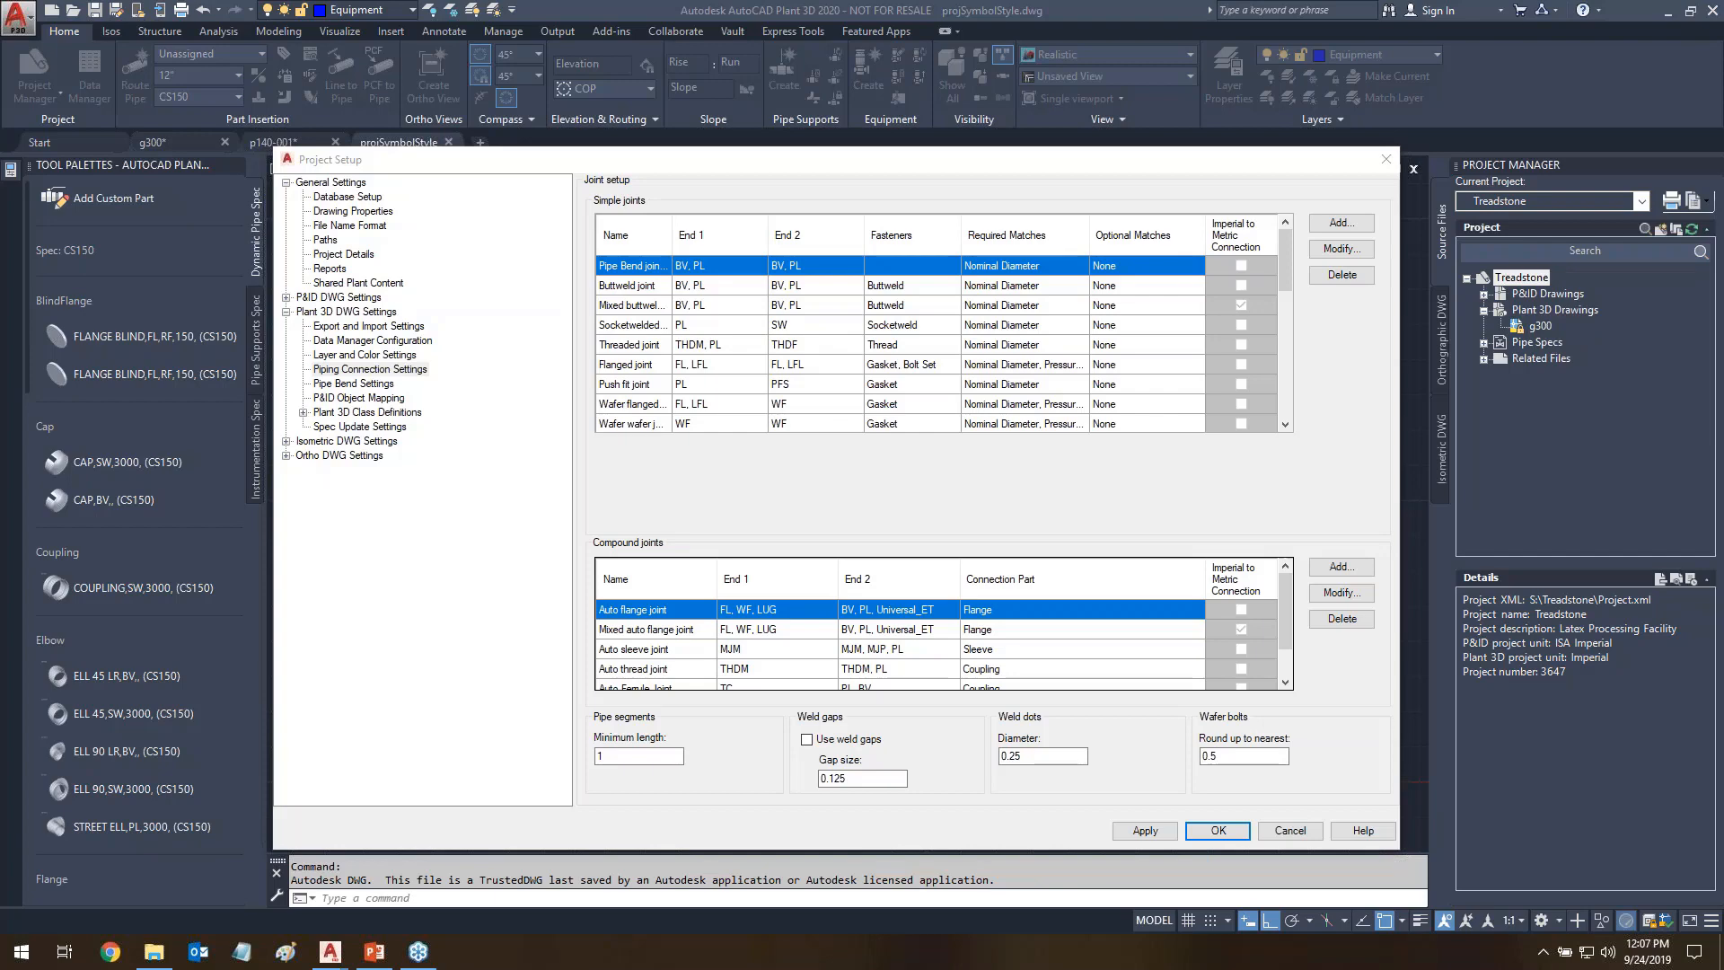
pyautogui.moveTo(1289, 284); pyautogui.dragTo(1283, 423)
pyautogui.moveTo(1290, 599); pyautogui.dragTo(1285, 639)
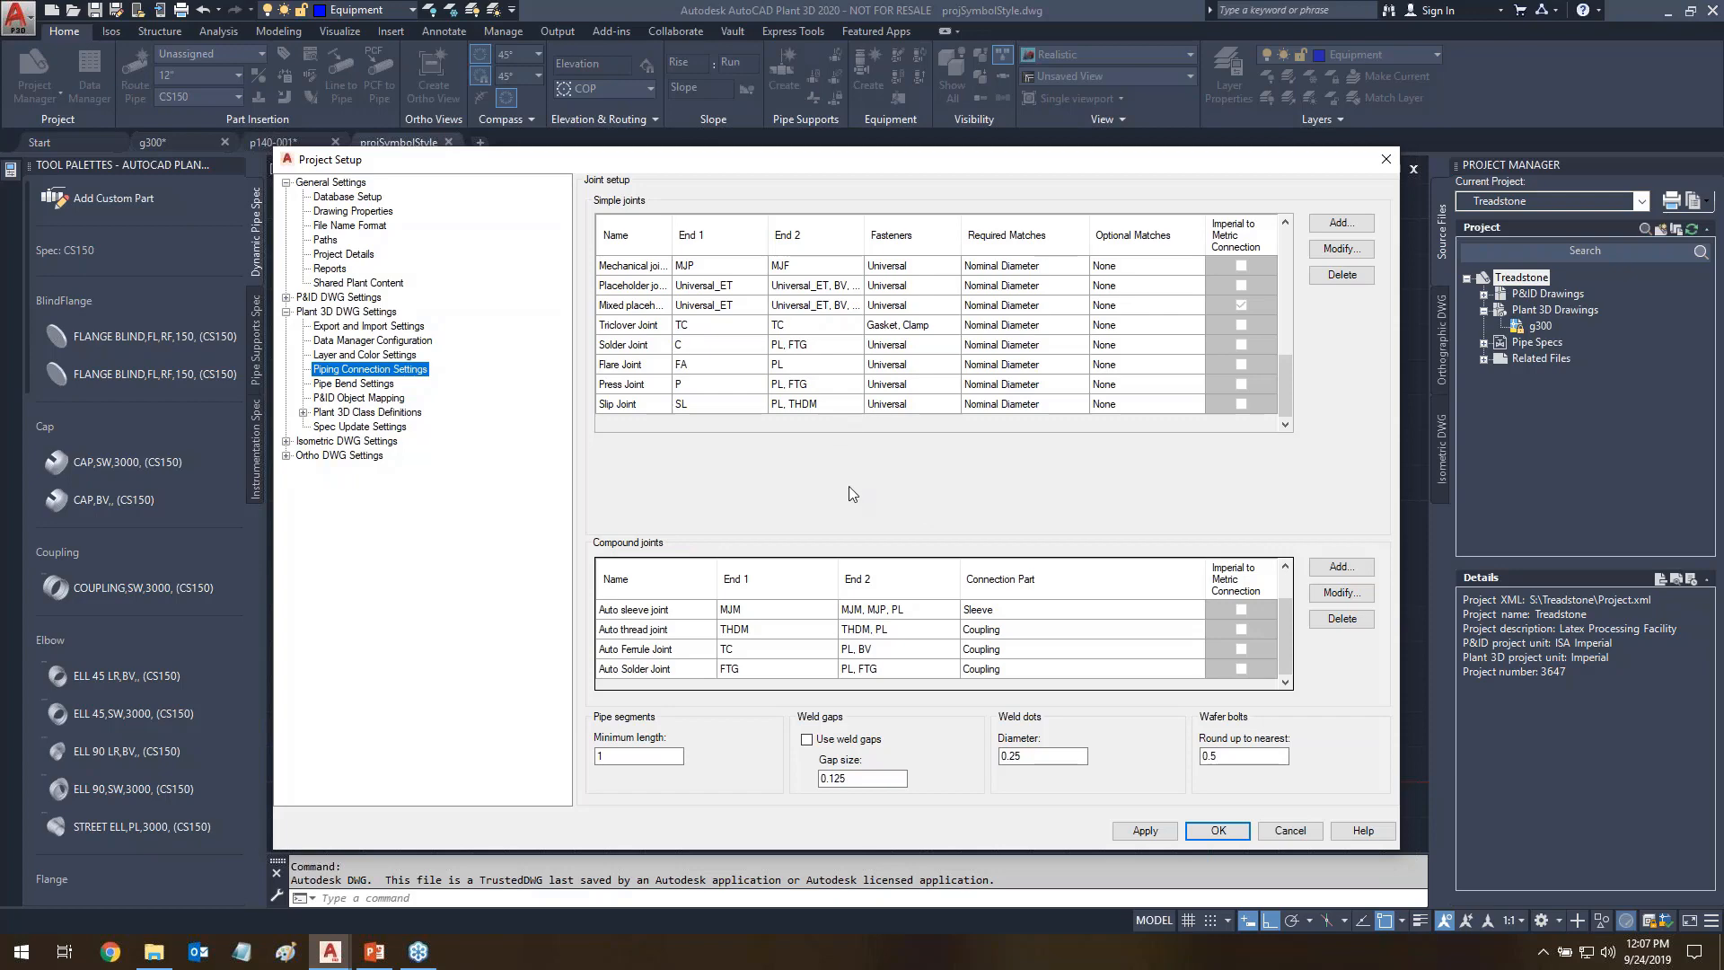
pyautogui.click(1215, 830)
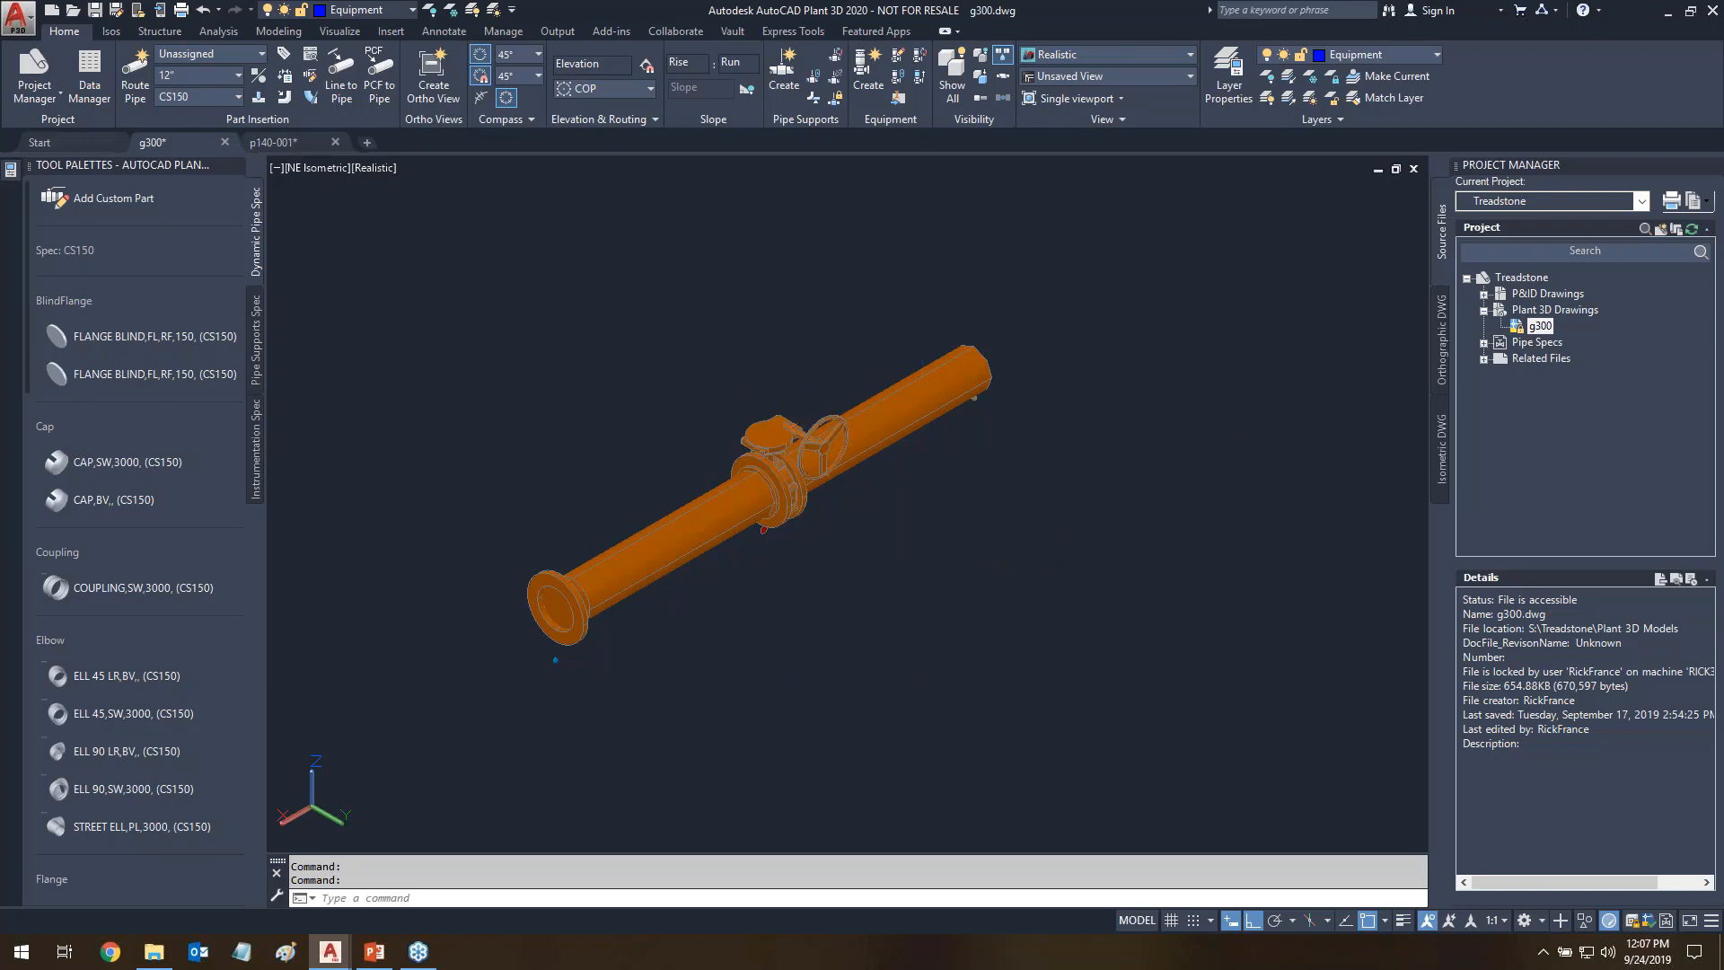
# - Inspect the end types of both ports in the butterfly valve's properties, then deselect the valve
pyautogui.click(784, 430)
pyautogui.moveTo(10, 172)
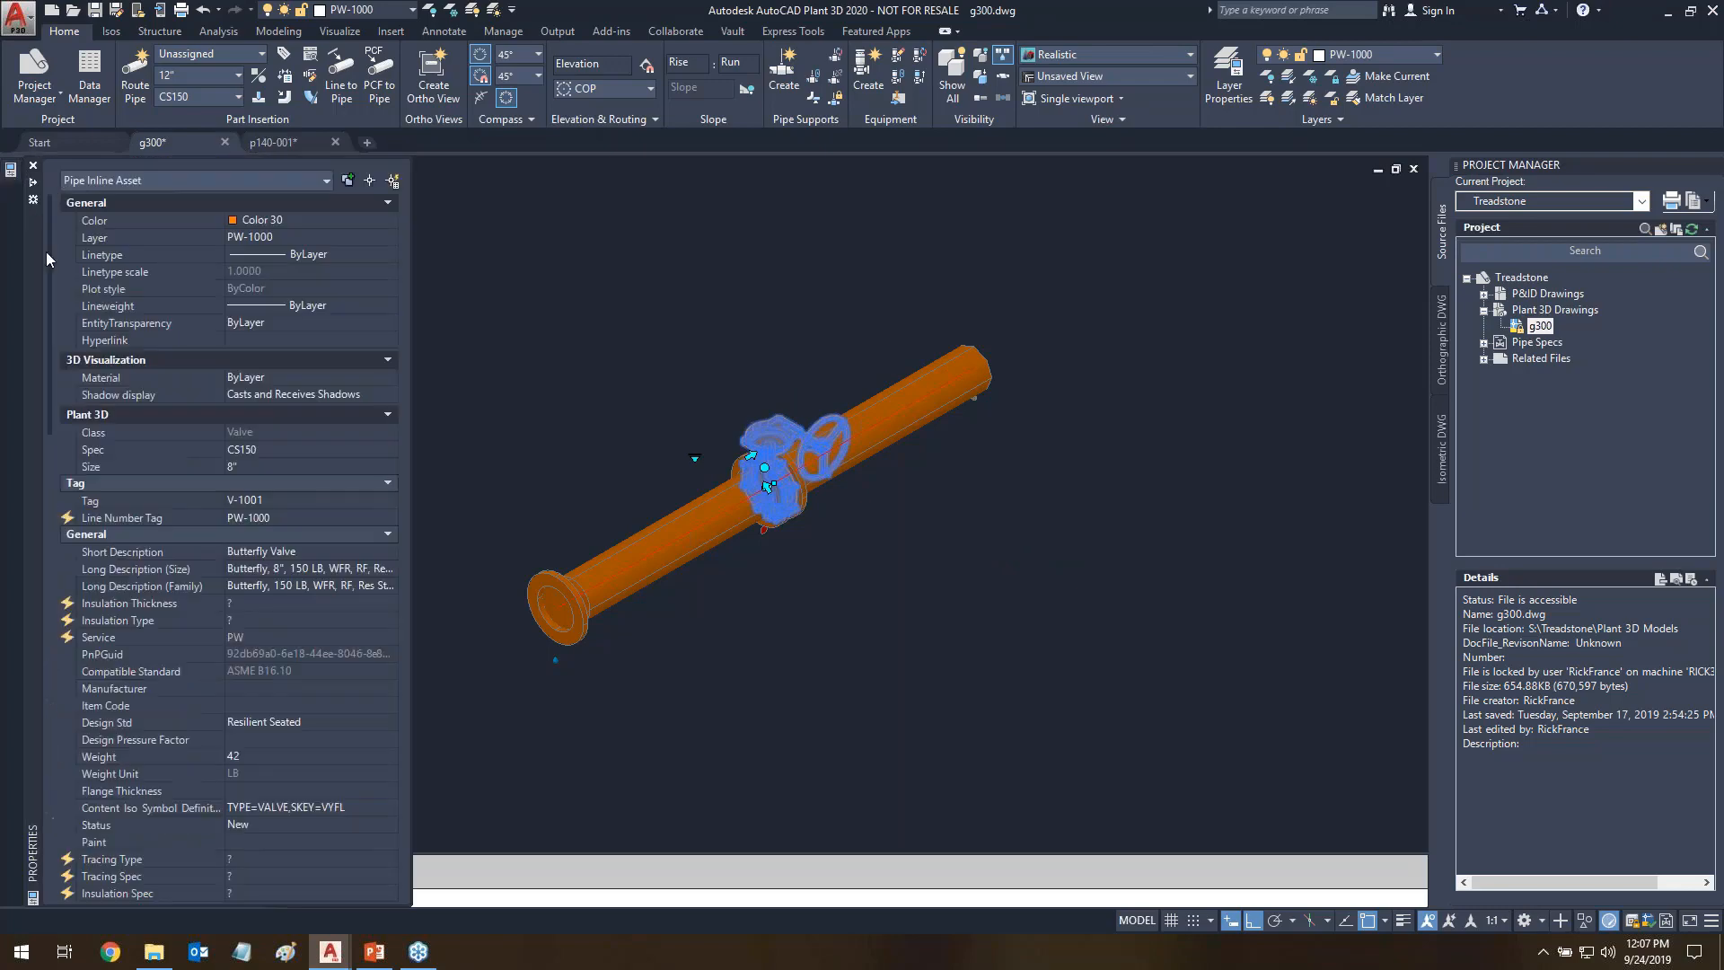
pyautogui.moveTo(47, 295); pyautogui.dragTo(52, 810)
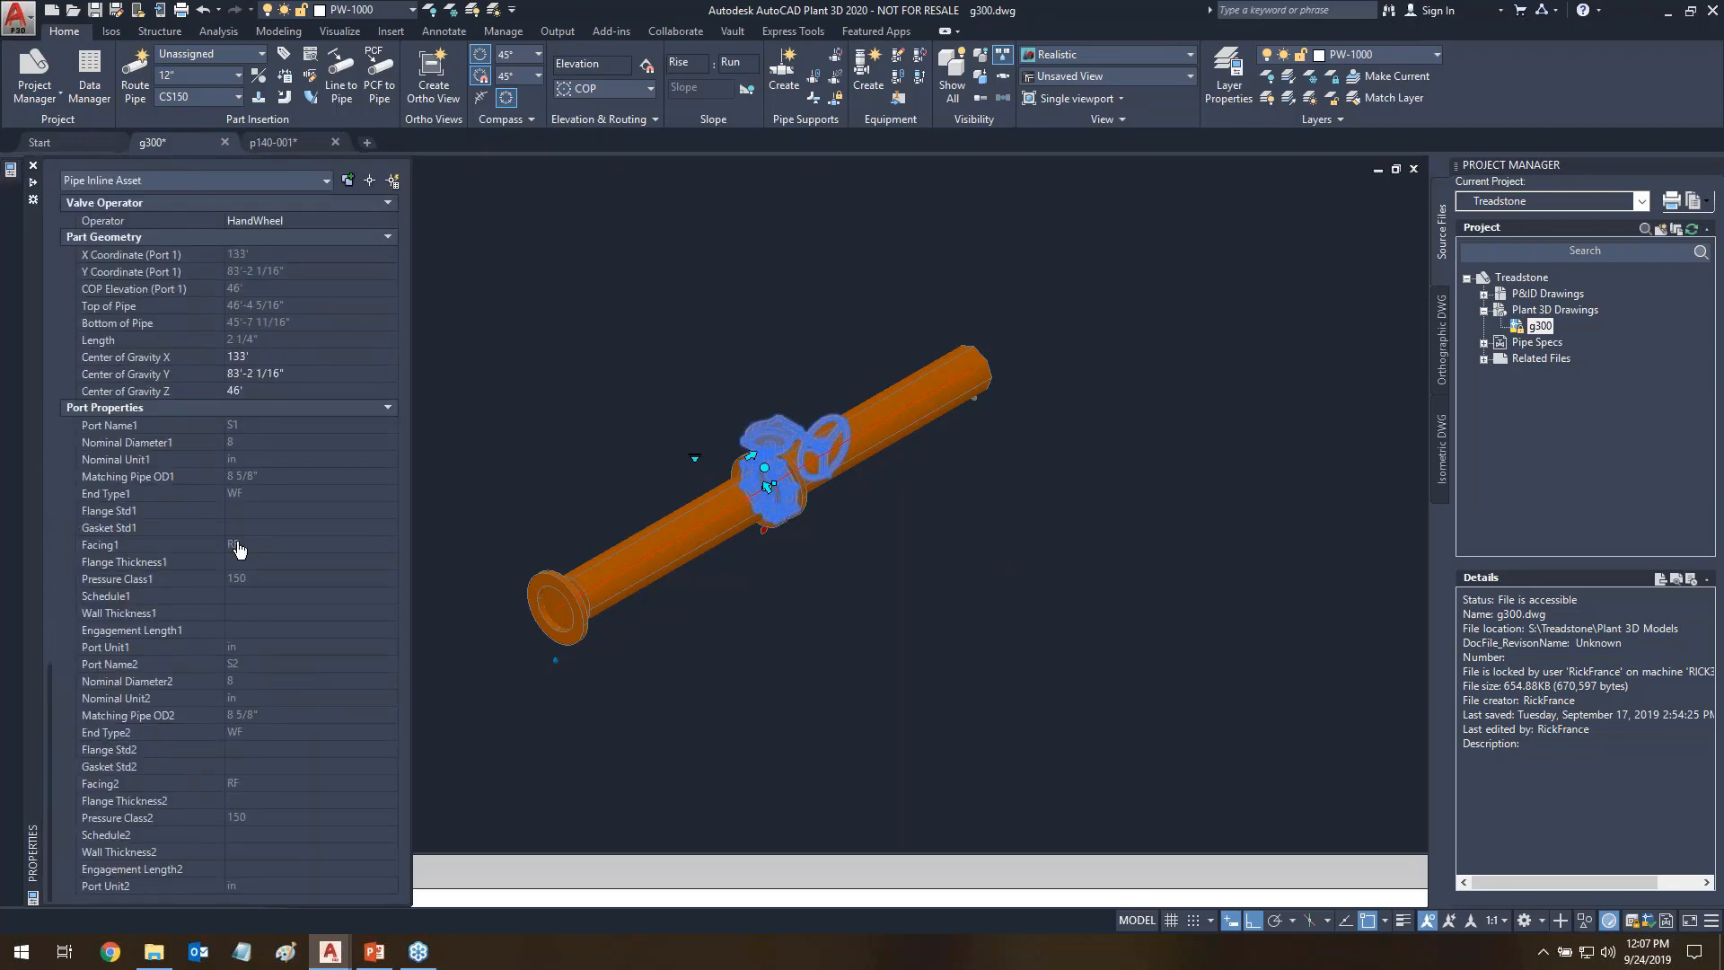
pyautogui.moveTo(210, 510)
pyautogui.mouseDown()
pyautogui.moveTo(272, 510)
pyautogui.moveTo(241, 476)
pyautogui.moveTo(220, 516)
pyautogui.mouseUp()
pyautogui.moveTo(208, 705)
pyautogui.mouseDown()
pyautogui.moveTo(283, 765)
pyautogui.moveTo(215, 727)
pyautogui.moveTo(226, 706)
pyautogui.mouseUp()
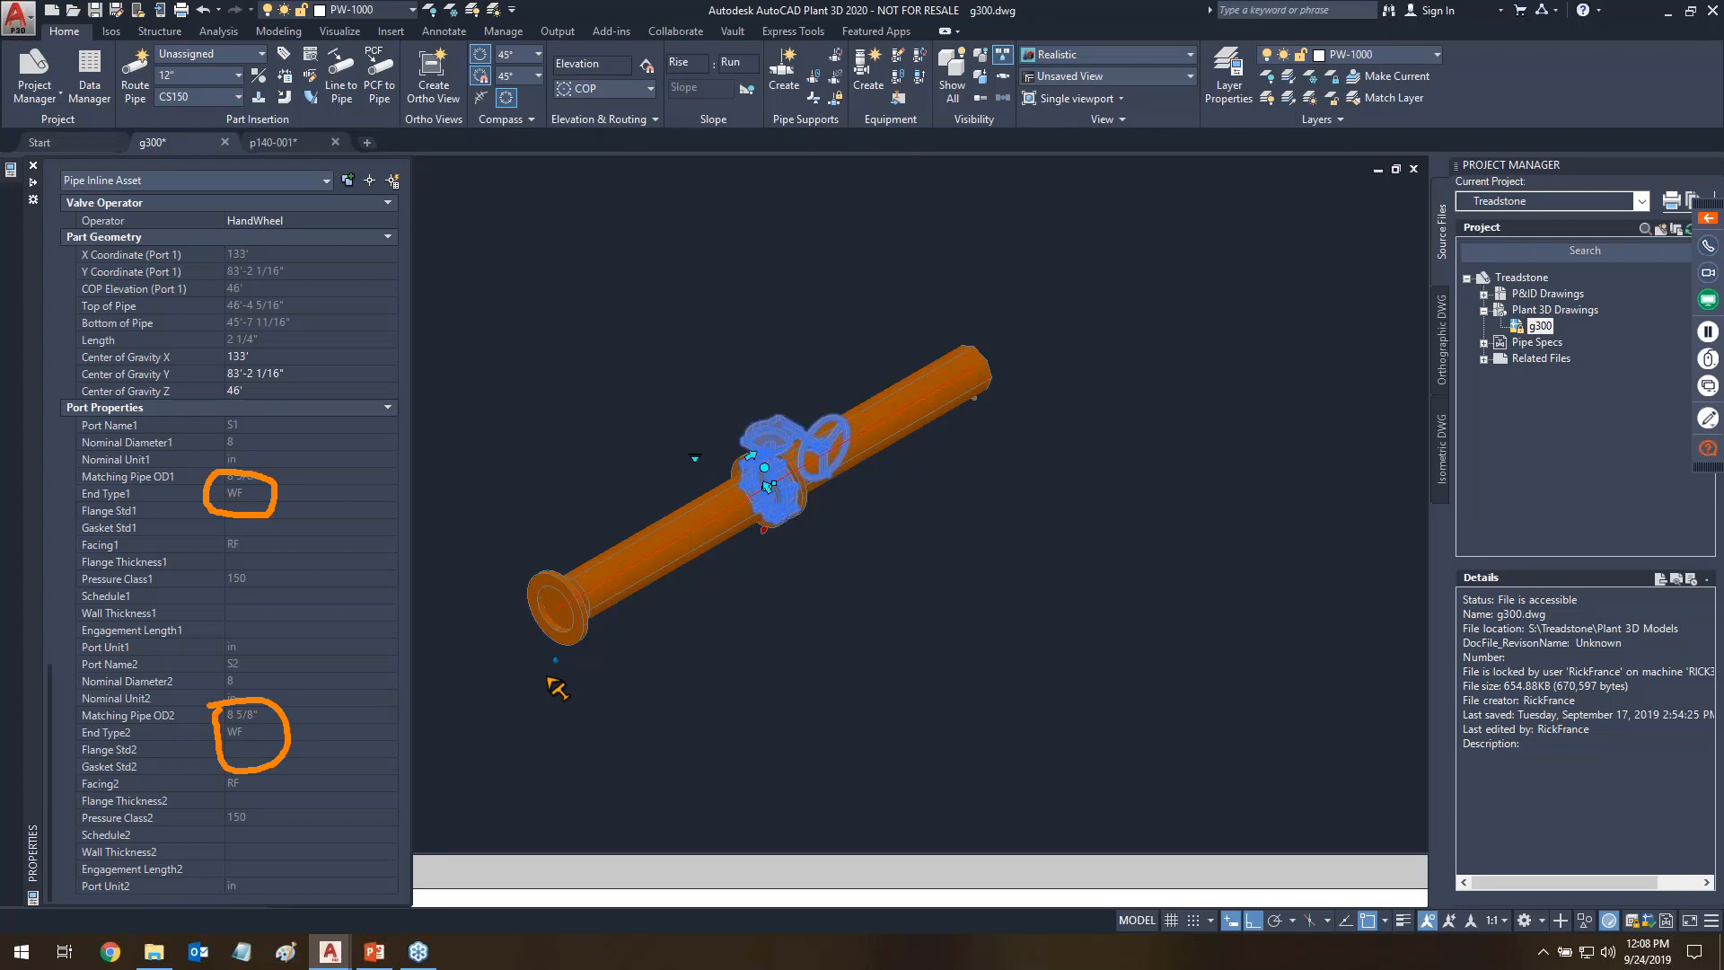
pyautogui.press('Escape')
pyautogui.press('Escape')
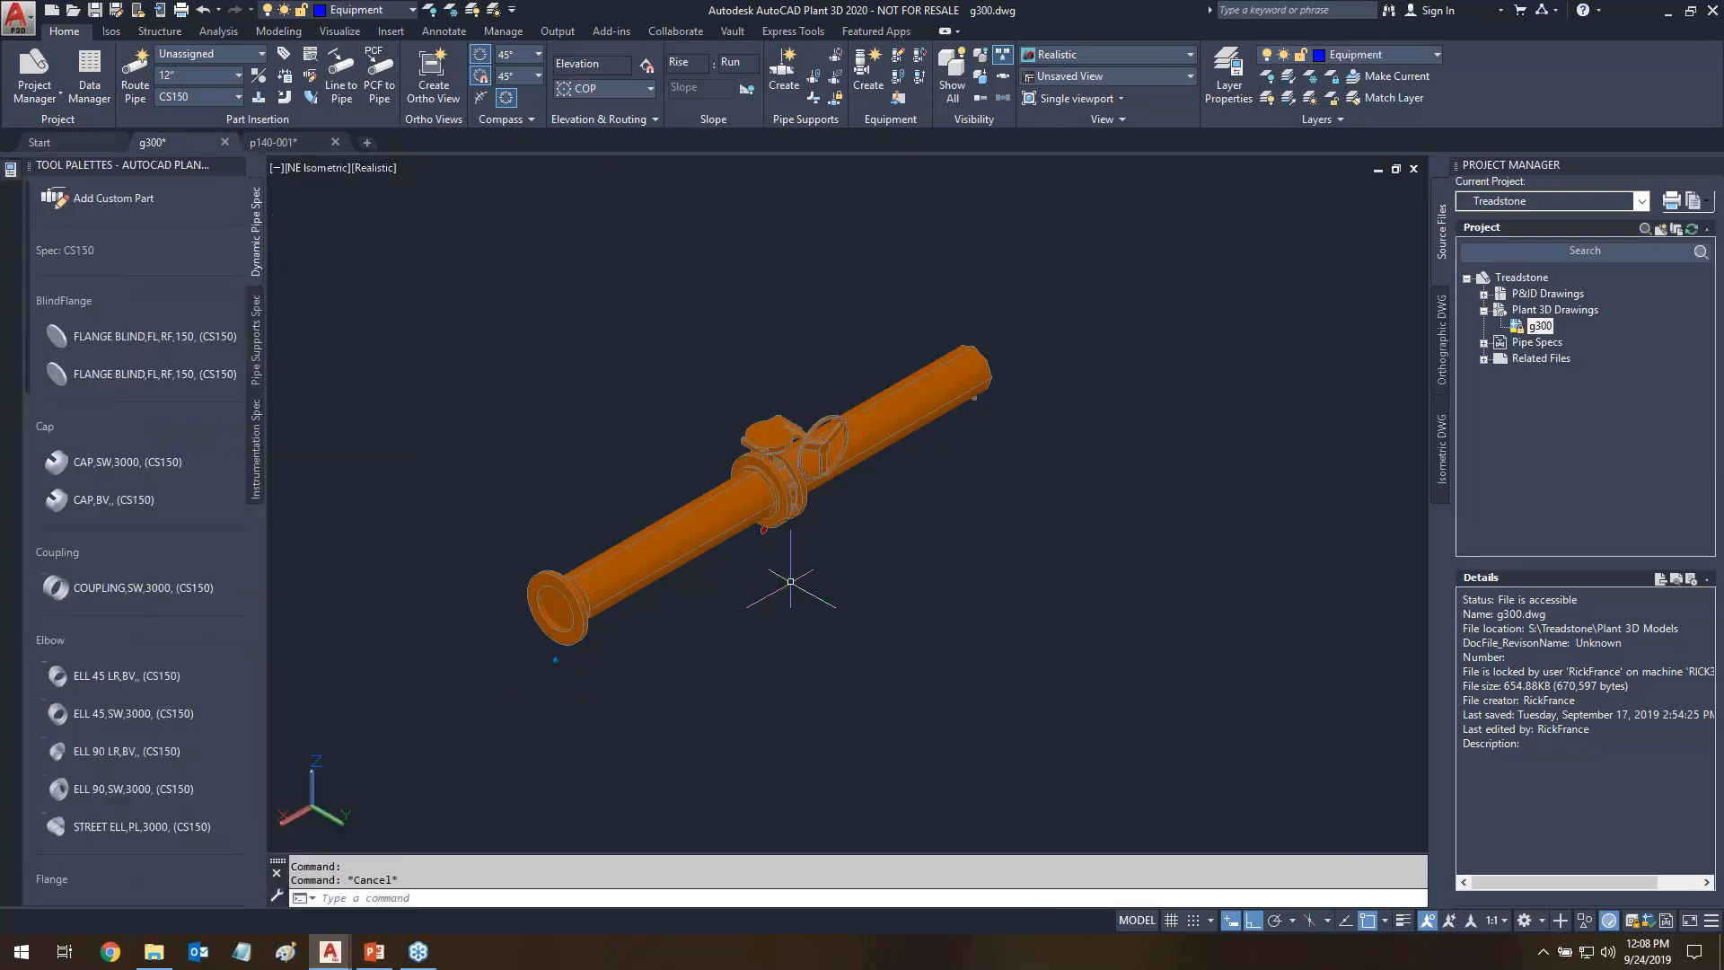
# - Check the stud bolt and gasket quantities under Fasteners in the p140-001 bill of materials
pyautogui.click(287, 142)
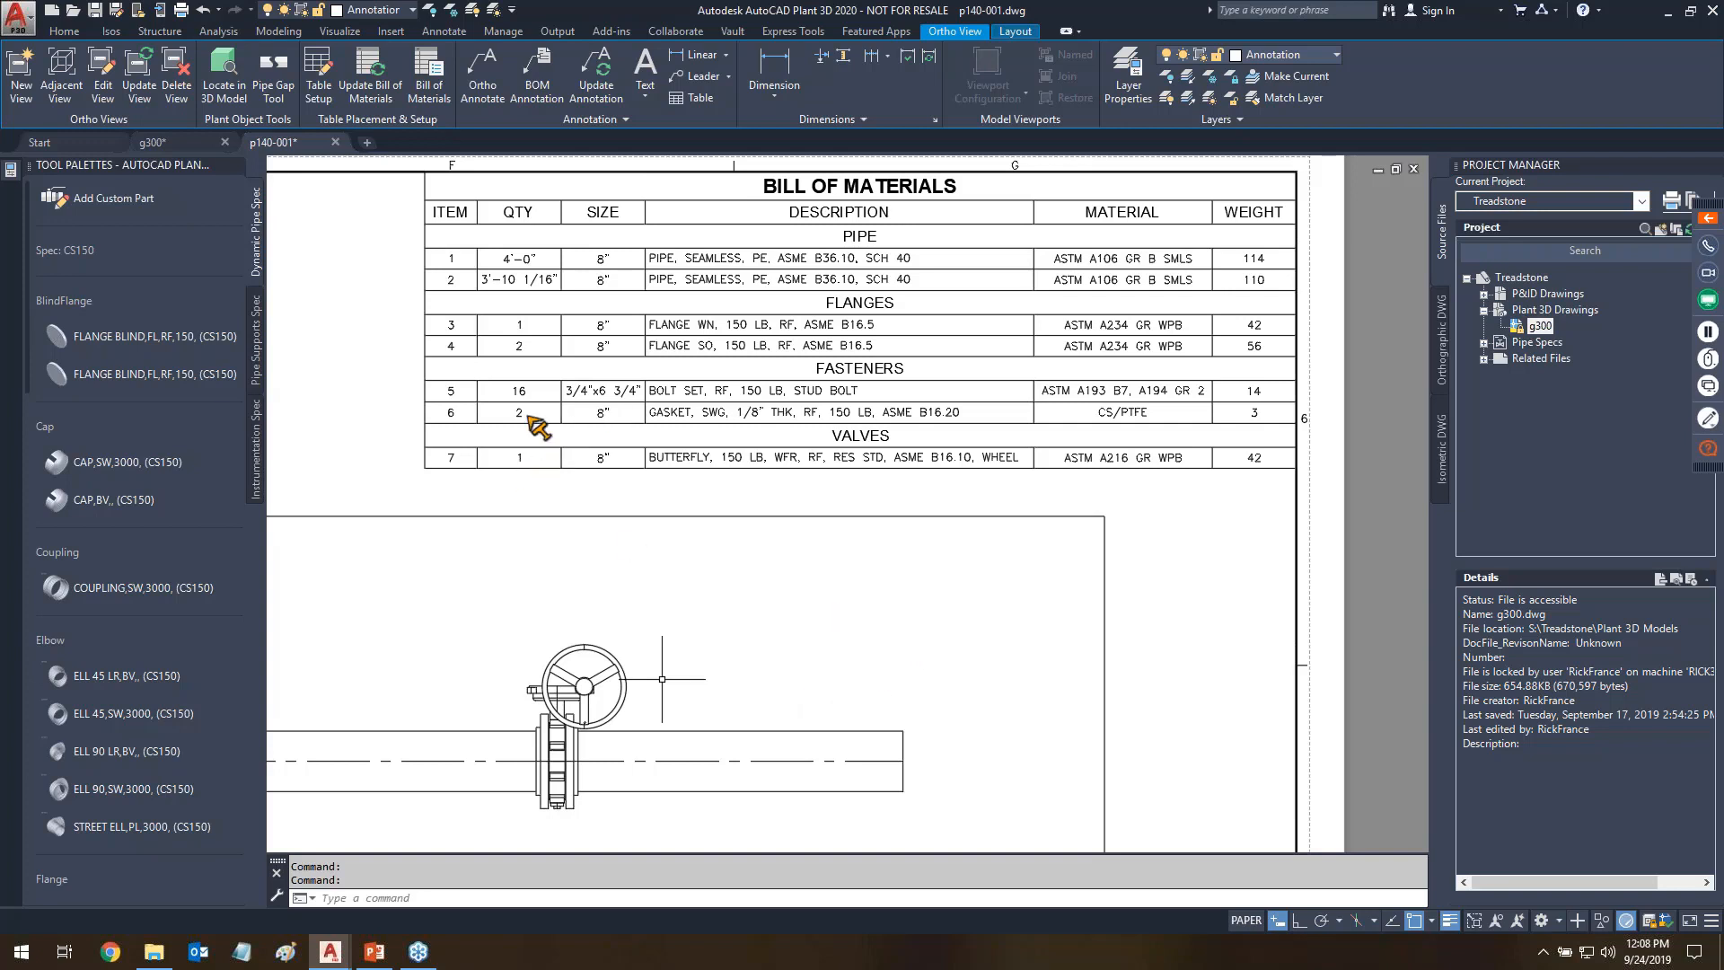
pyautogui.moveTo(530, 406)
pyautogui.mouseDown()
pyautogui.moveTo(547, 395)
pyautogui.moveTo(507, 365)
pyautogui.moveTo(542, 404)
pyautogui.mouseUp()
pyautogui.moveTo(811, 356)
pyautogui.mouseDown()
pyautogui.moveTo(880, 365)
pyautogui.moveTo(791, 360)
pyautogui.mouseUp()
pyautogui.moveTo(517, 402); pyautogui.dragTo(508, 429)
pyautogui.moveTo(640, 422); pyautogui.dragTo(716, 416)
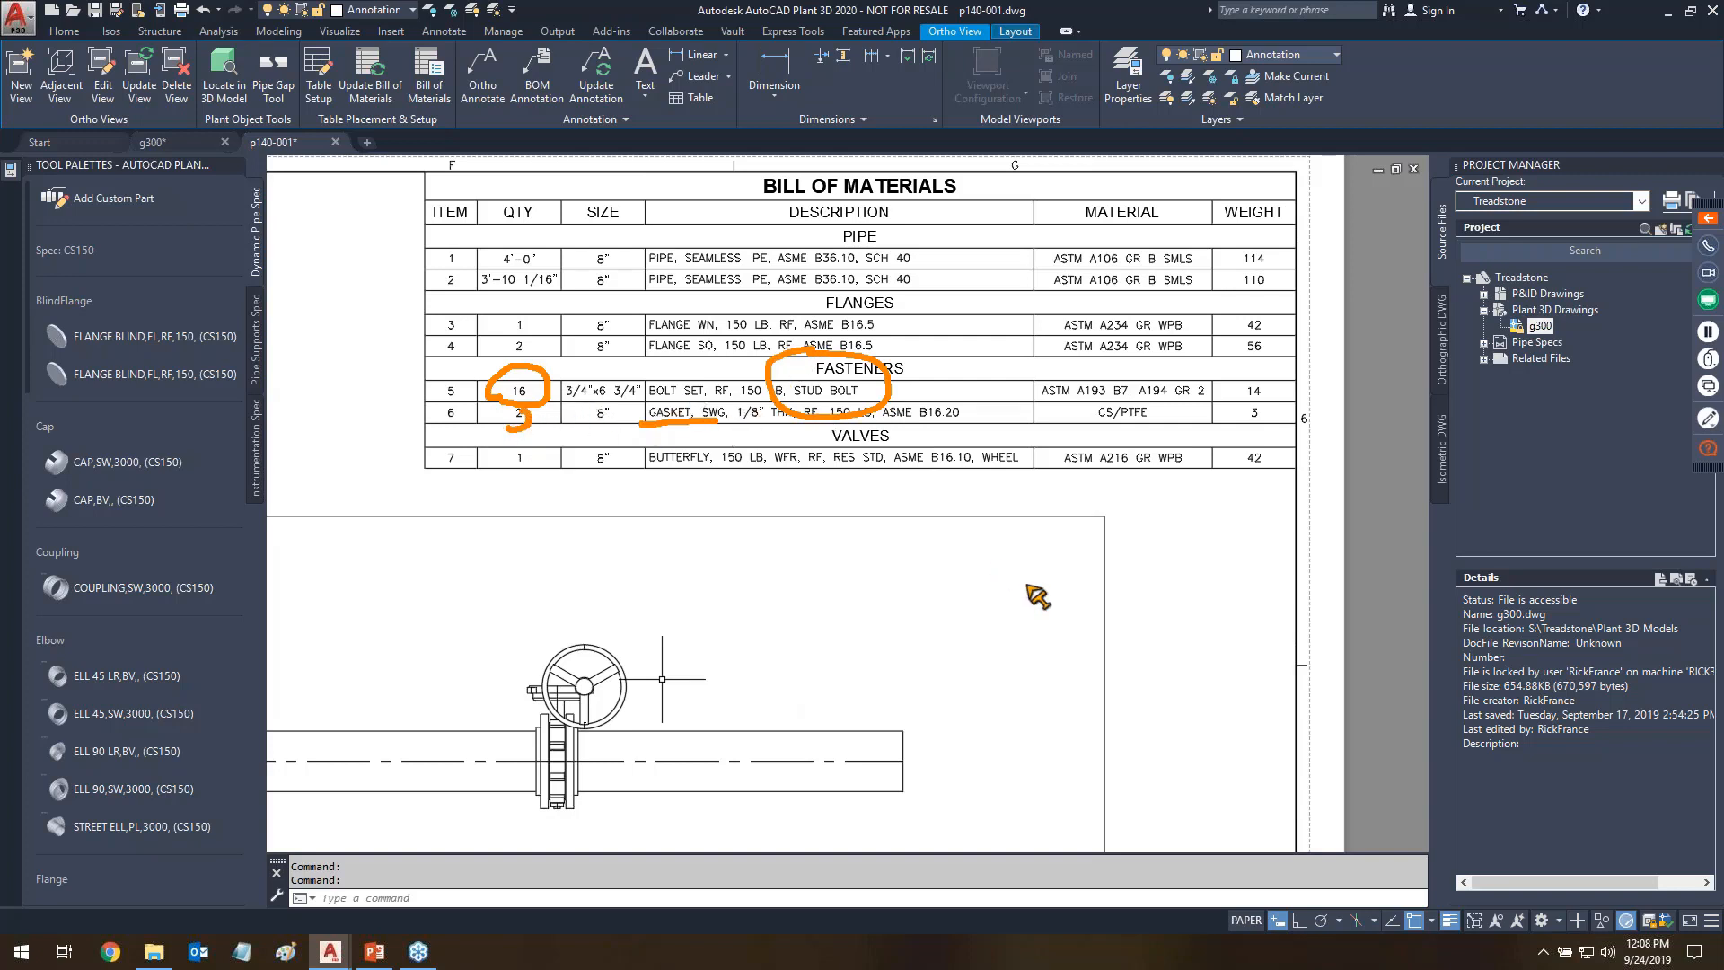
pyautogui.press('Escape')
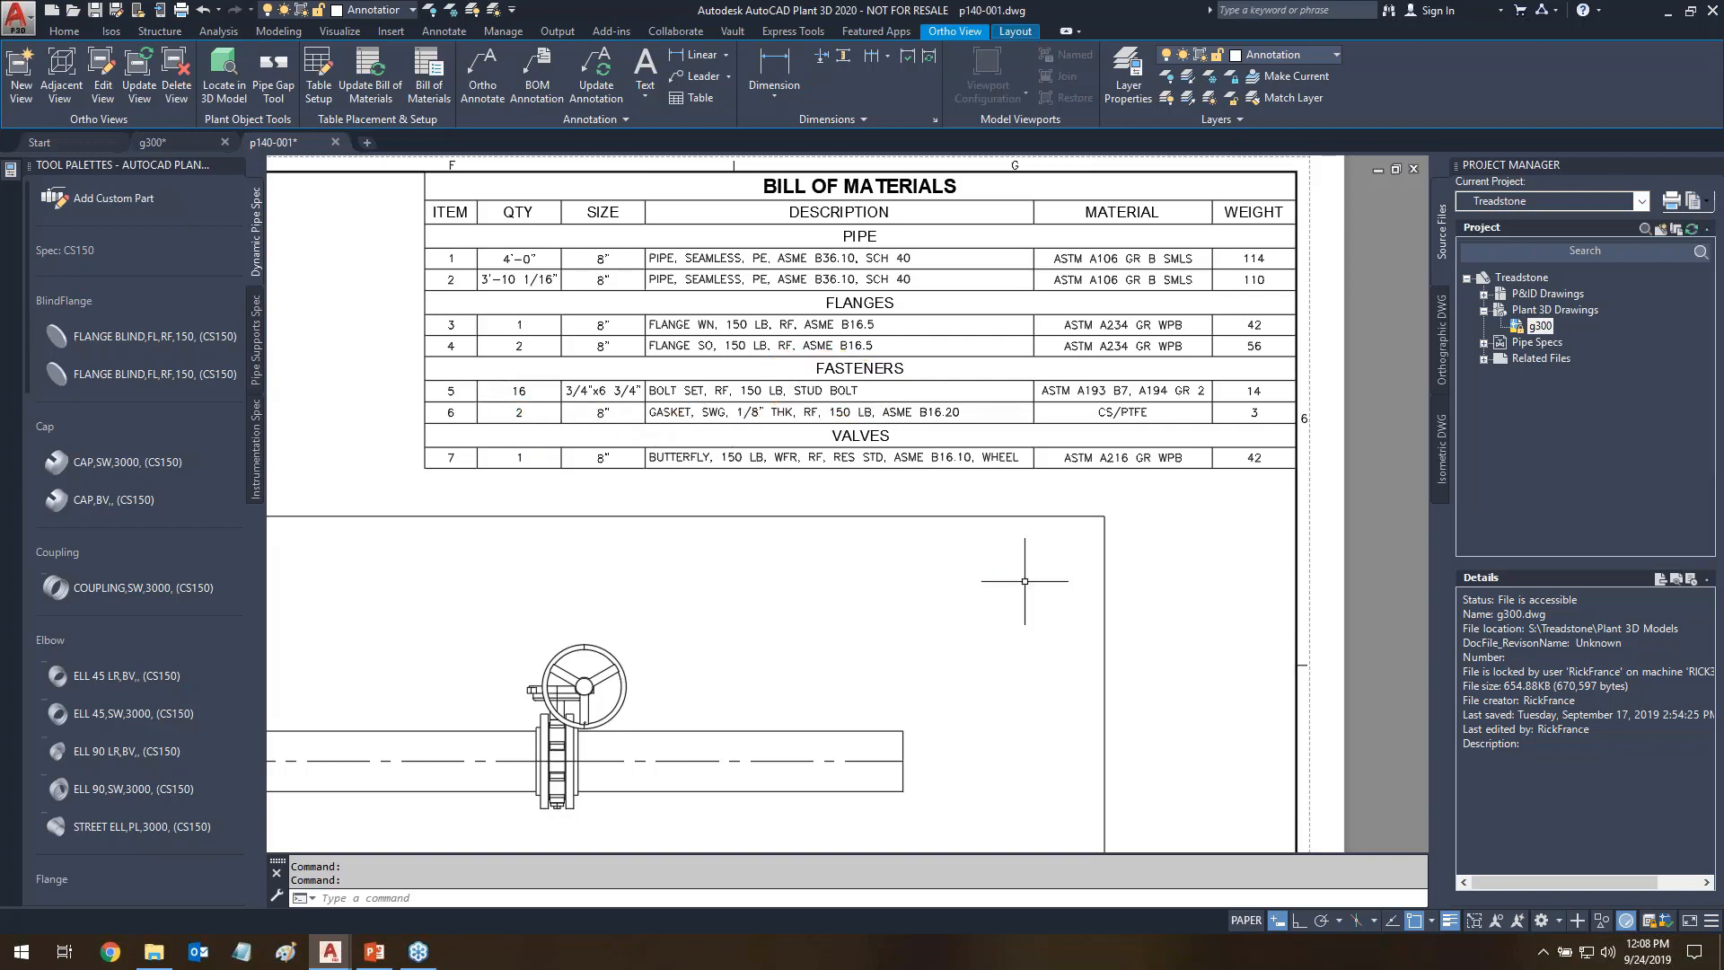
# - Return to the g300 model and highlight the butterfly valve between the flanges, then clear the selection
pyautogui.click(175, 145)
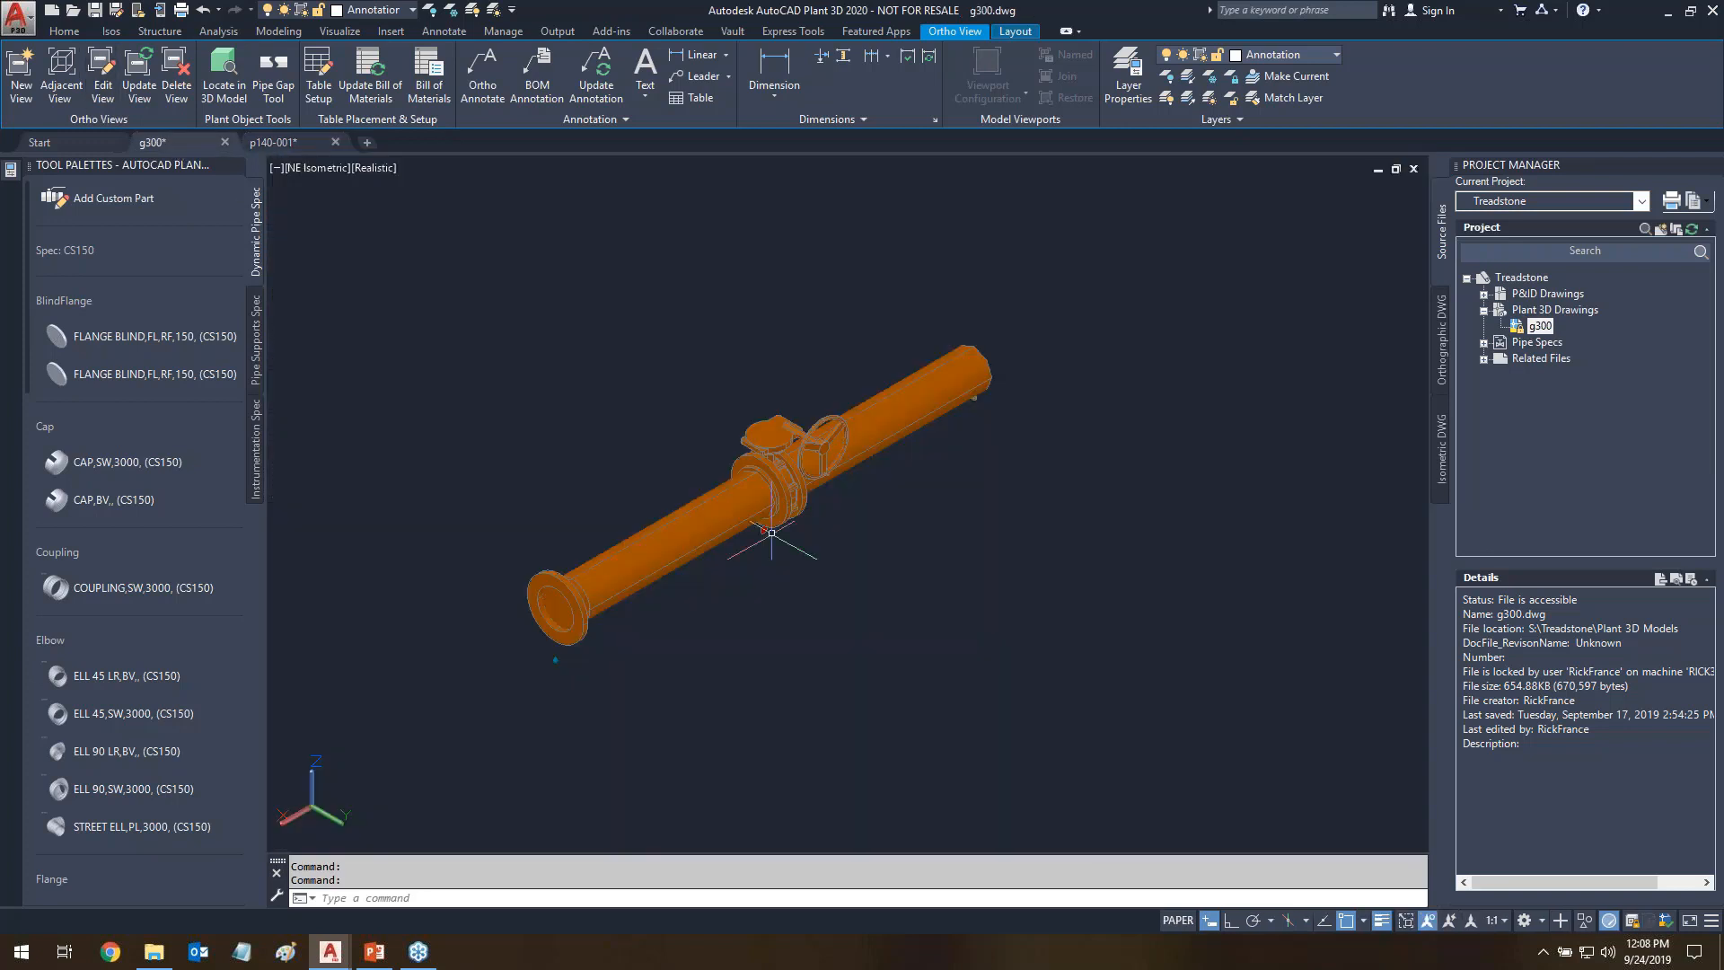
pyautogui.click(785, 449)
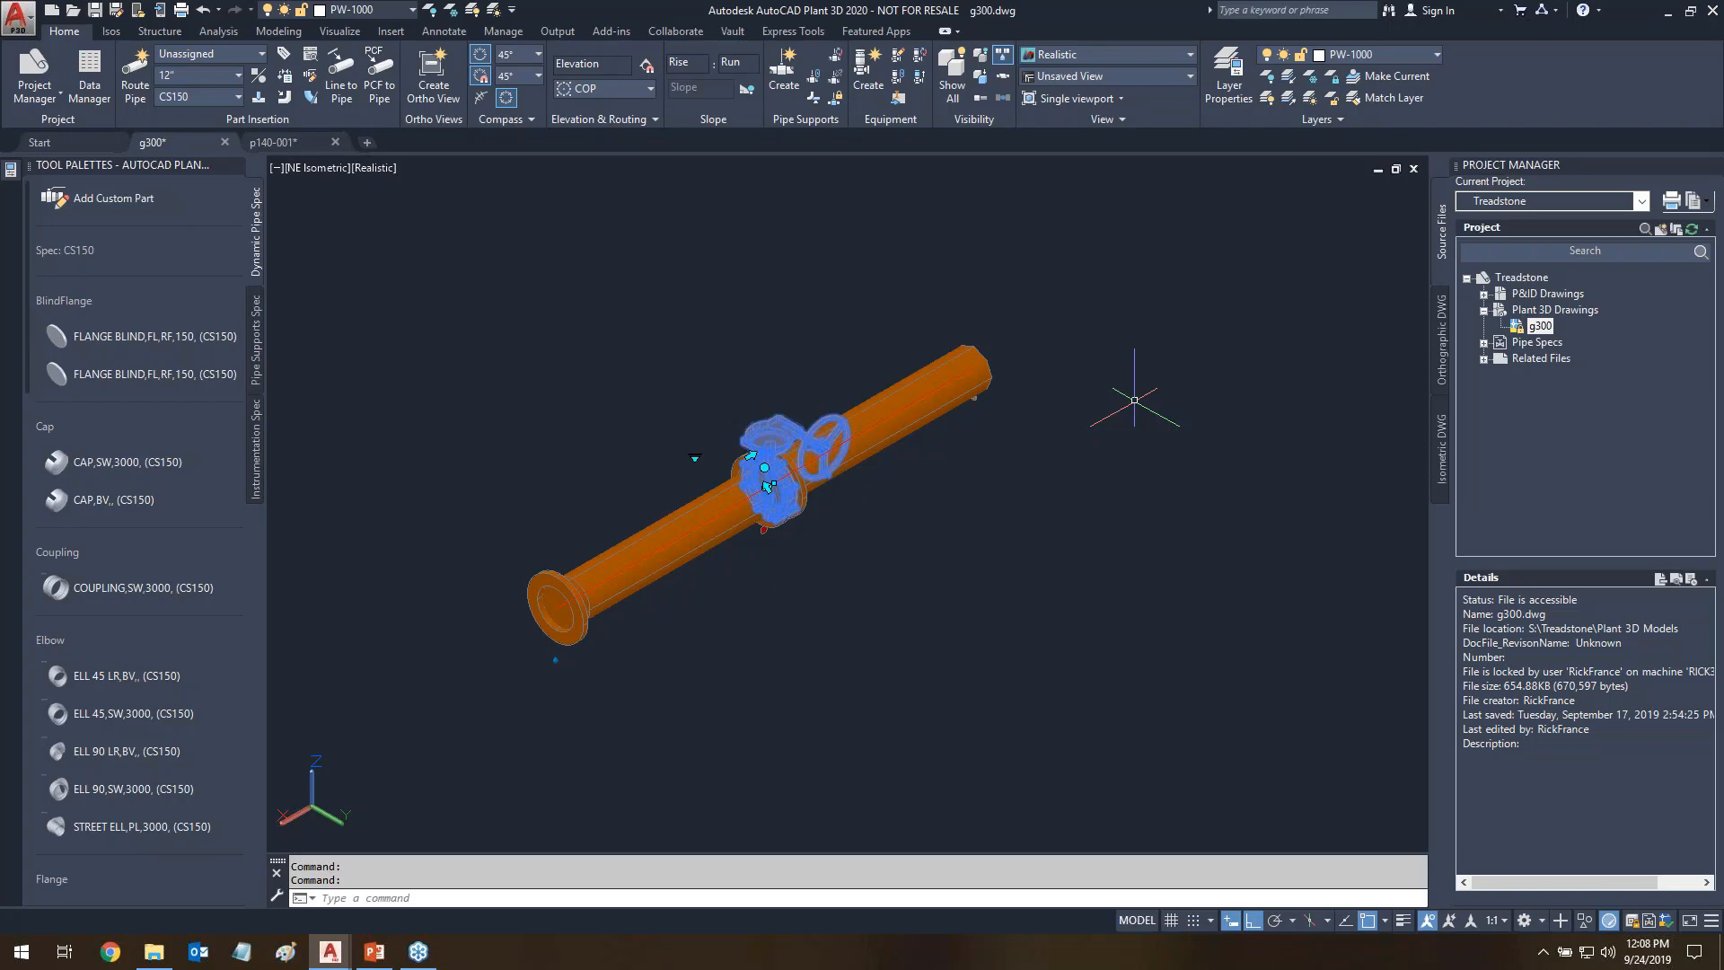
pyautogui.press('Escape')
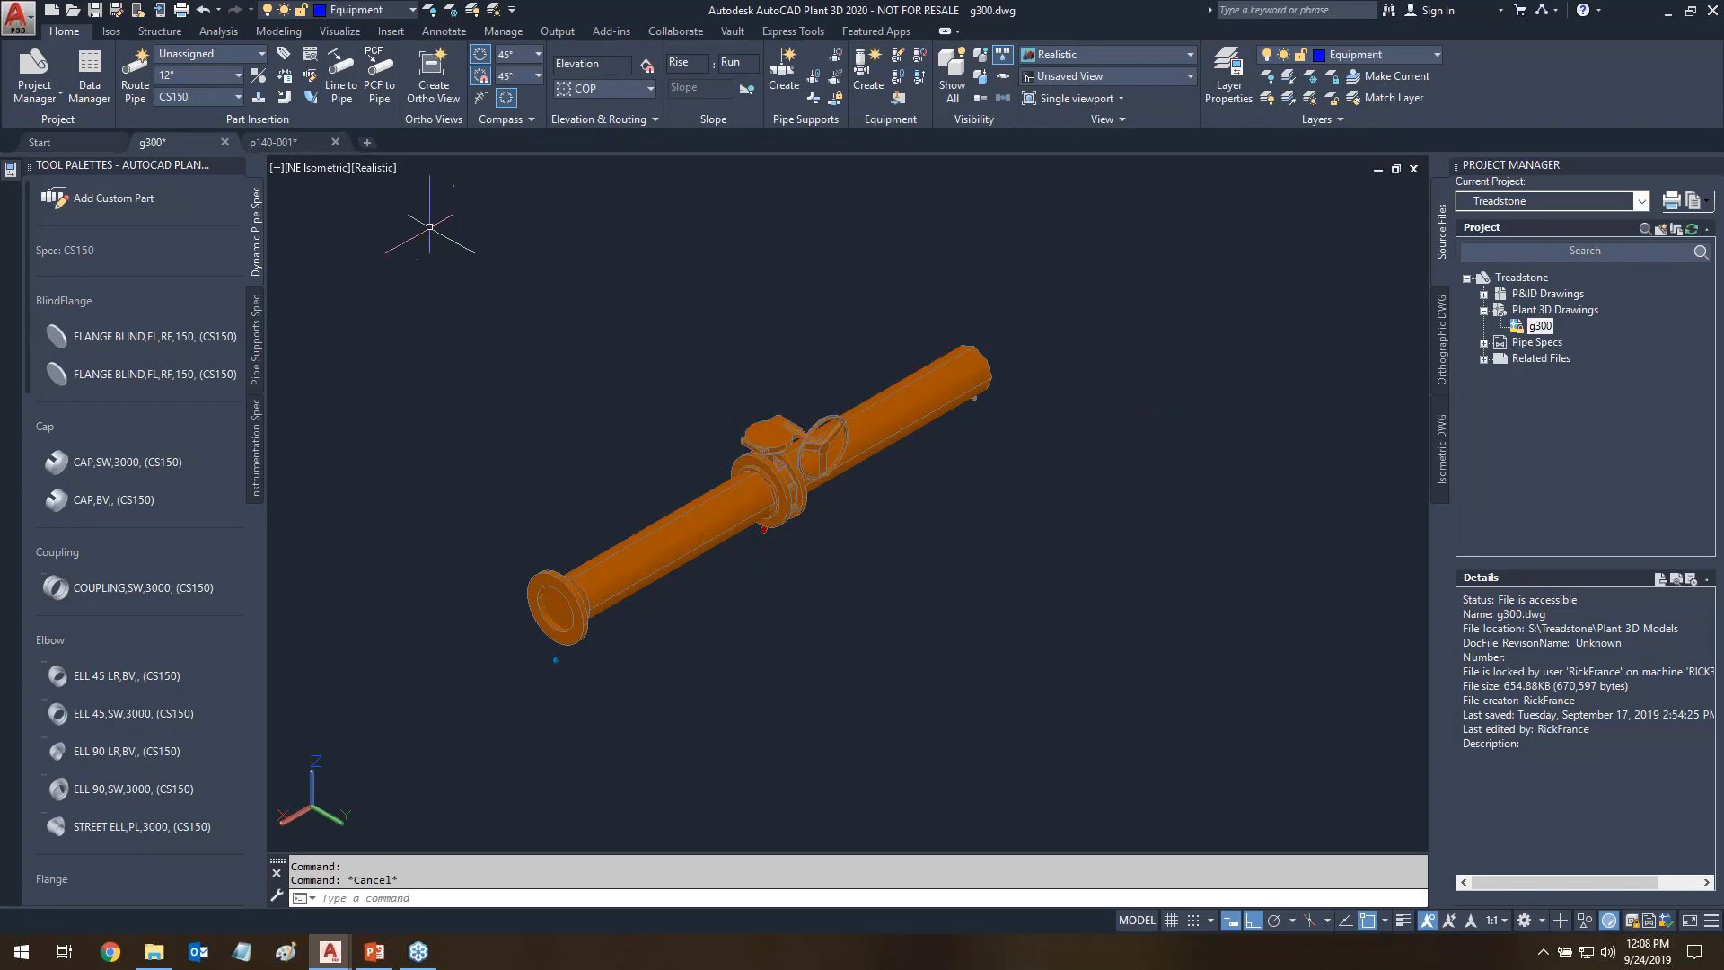
# - Compare the wafer valve's bolted connection in the p140-001 orthographic view with the fastener quantities in its bill of materials
pyautogui.click(300, 142)
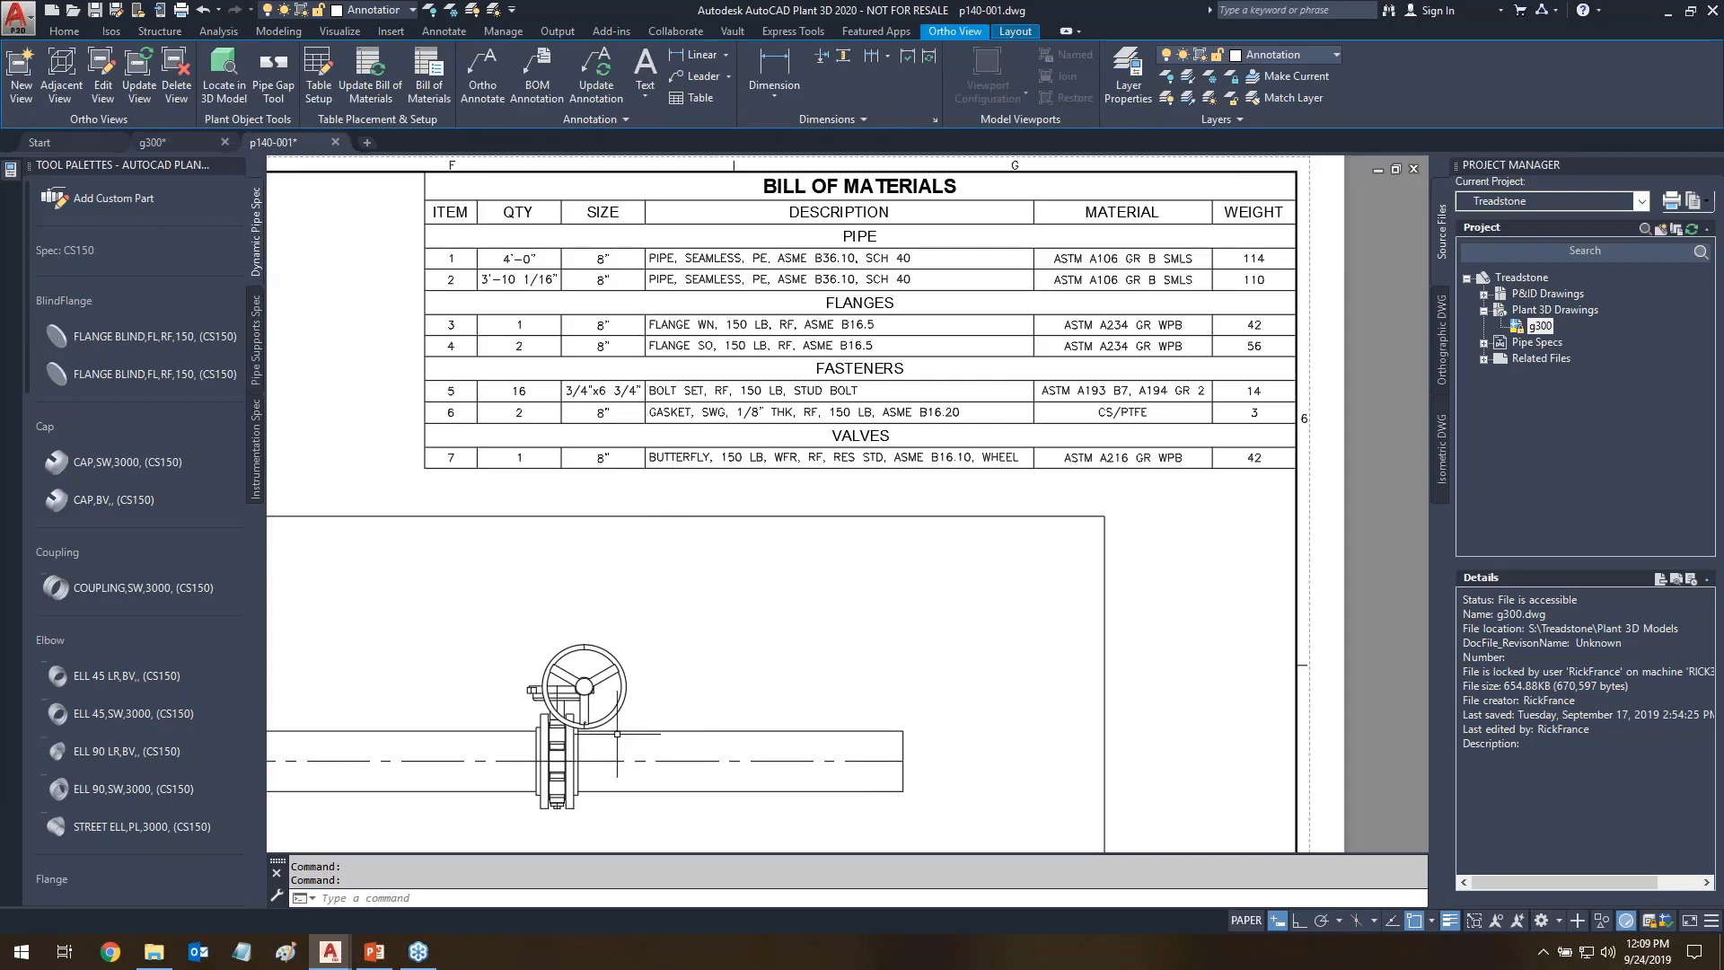
pyautogui.hotkey('ctrl', 'shift', 'F5')
pyautogui.moveTo(592, 768); pyautogui.dragTo(514, 769)
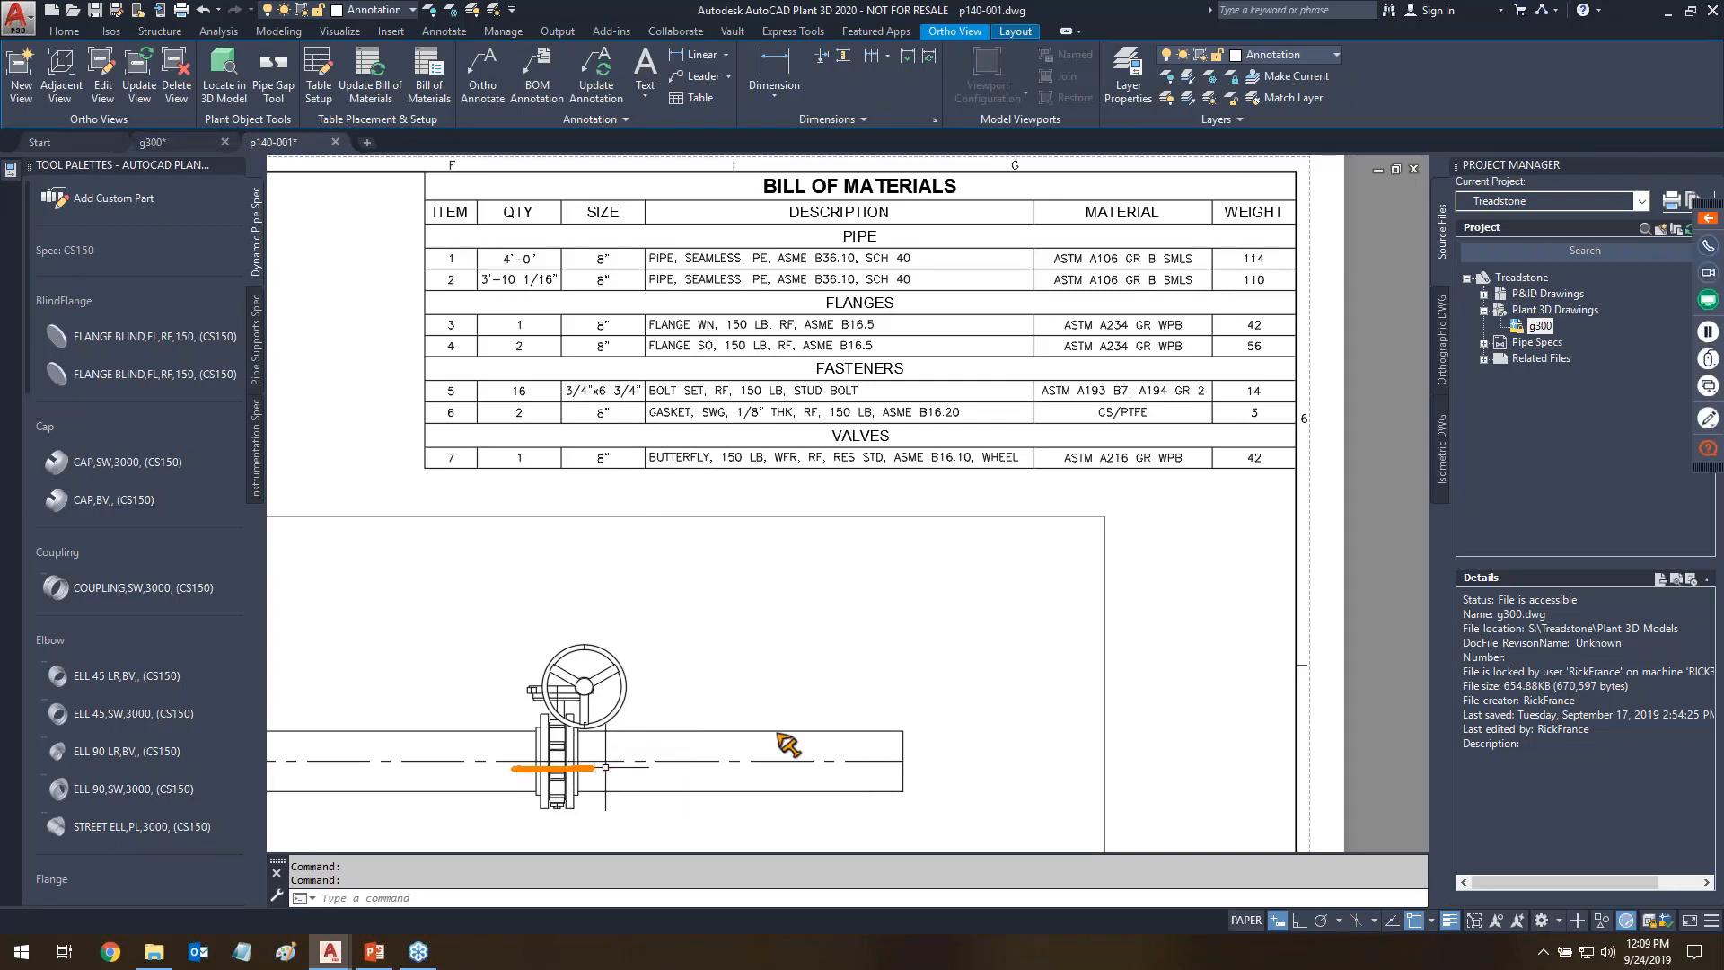
pyautogui.hotkey('ctrl', 'shift', 'F5')
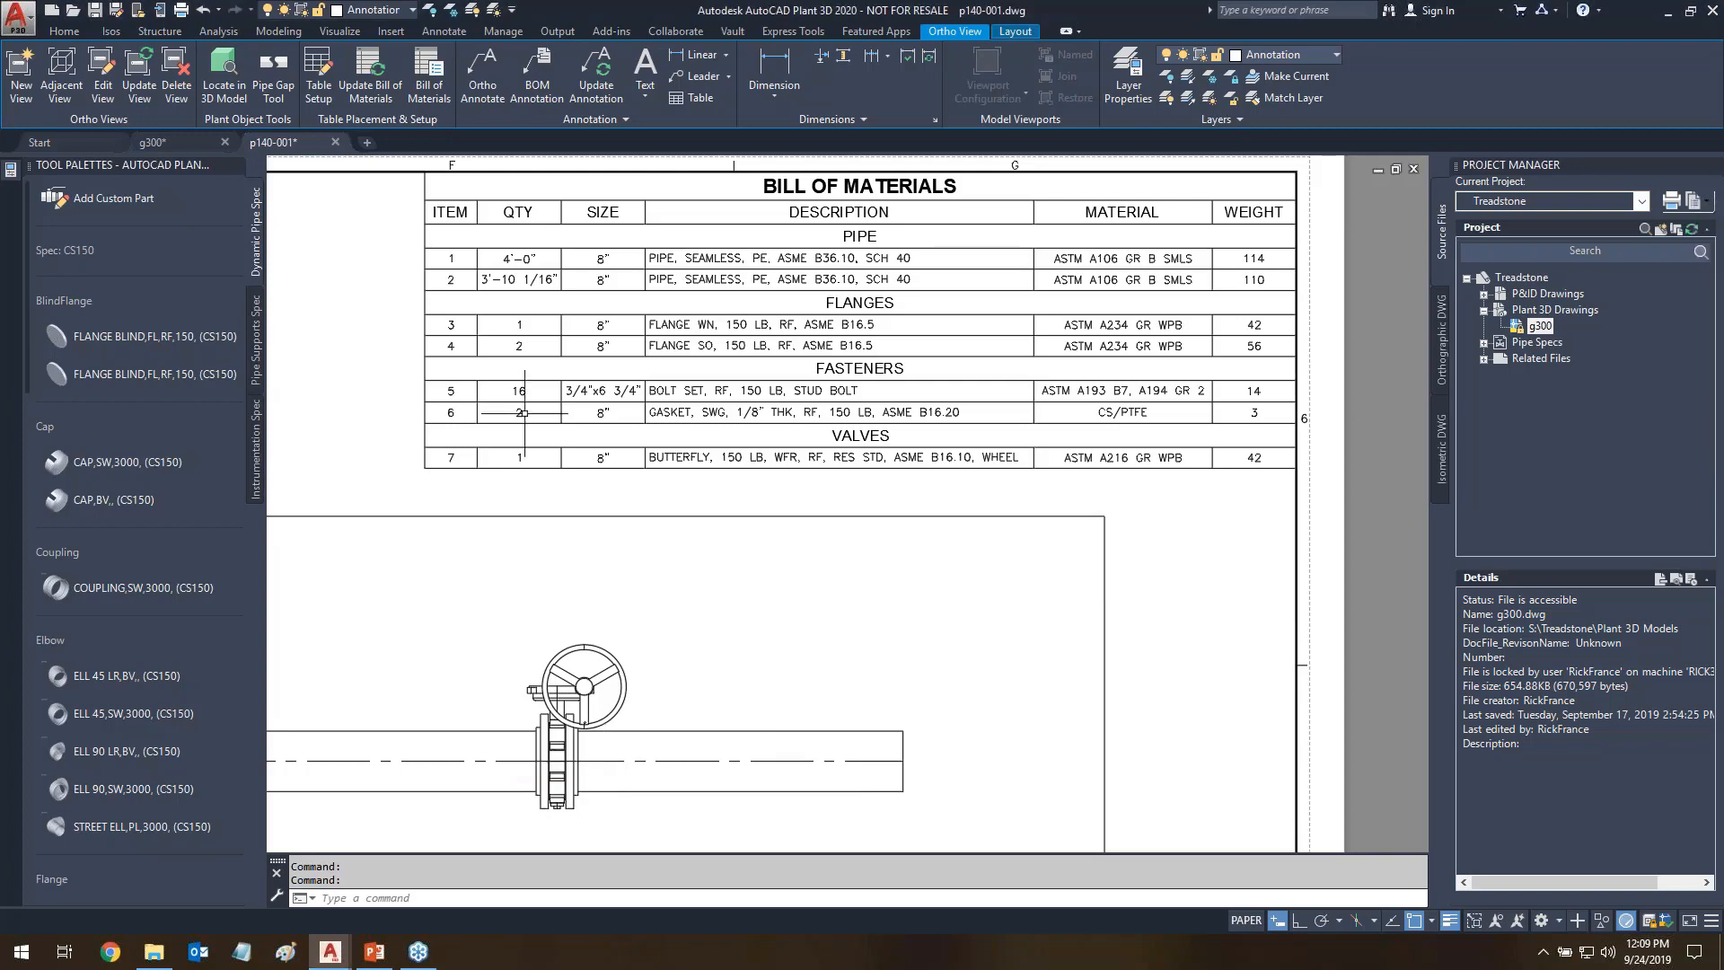
pyautogui.hotkey('ctrl', 'shift', 'F5')
pyautogui.moveTo(539, 366)
pyautogui.mouseDown()
pyautogui.moveTo(498, 395)
pyautogui.moveTo(543, 368)
pyautogui.mouseUp()
pyautogui.hotkey('ctrl', 'shift', 'F5')
# - Open the endcode manager from the g300 model with the PLANTENDCODES command
pyautogui.click(176, 143)
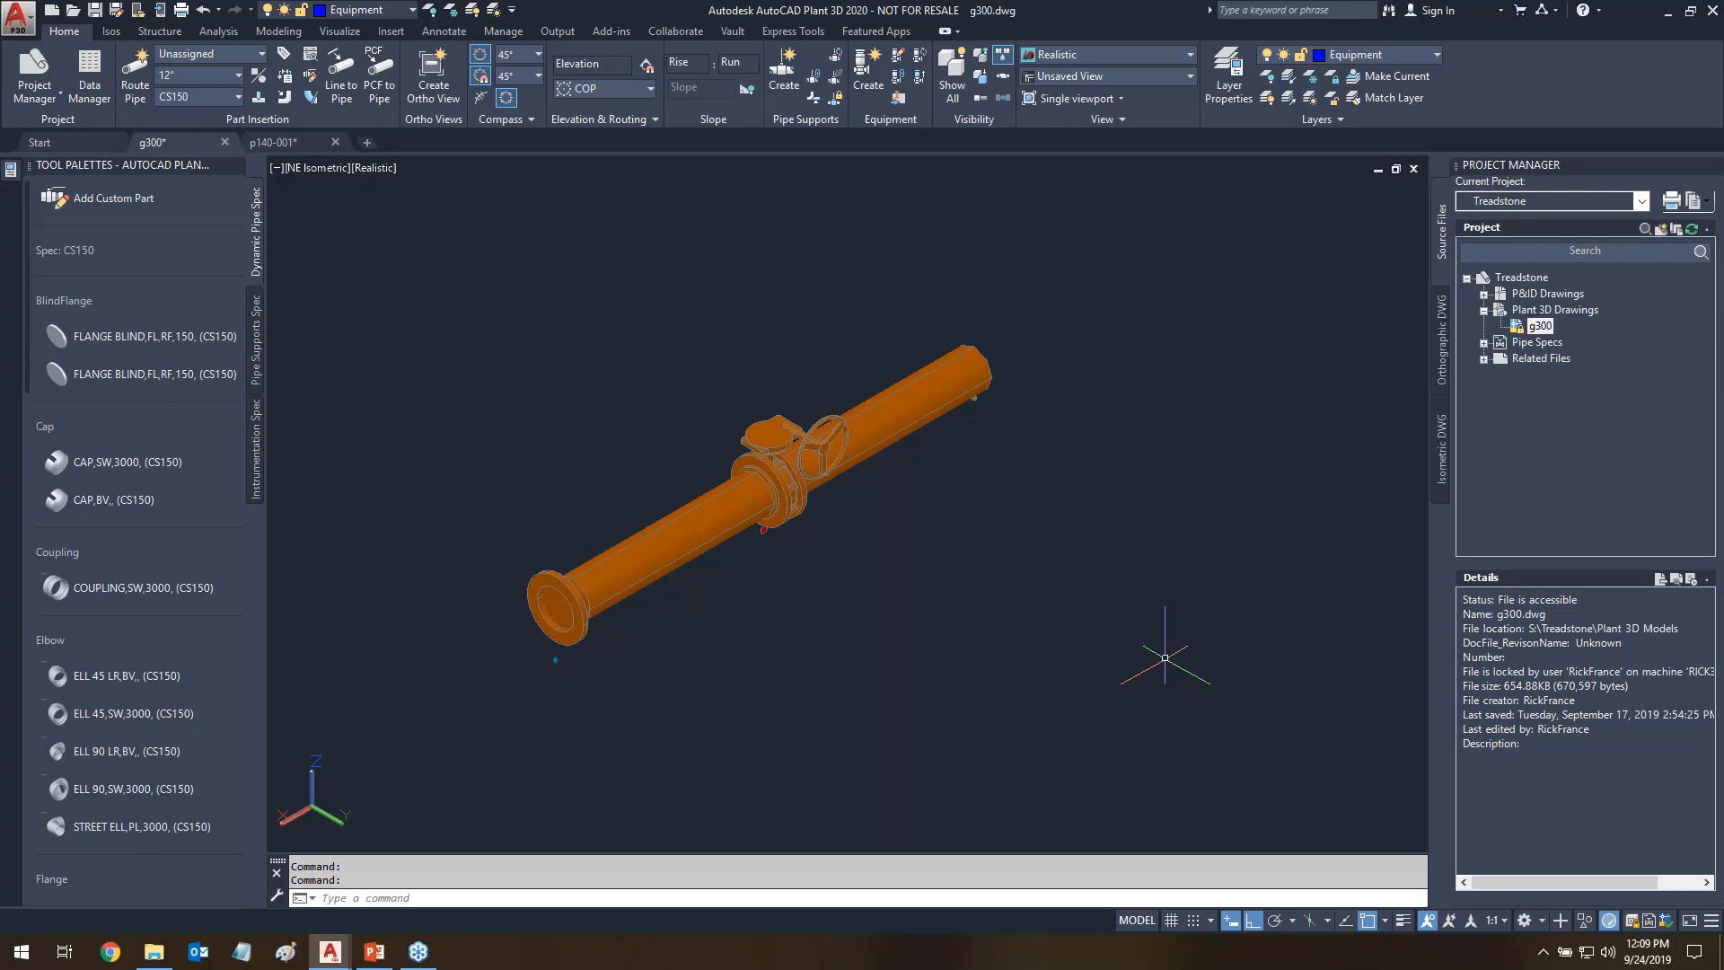
pyautogui.write('plantend')
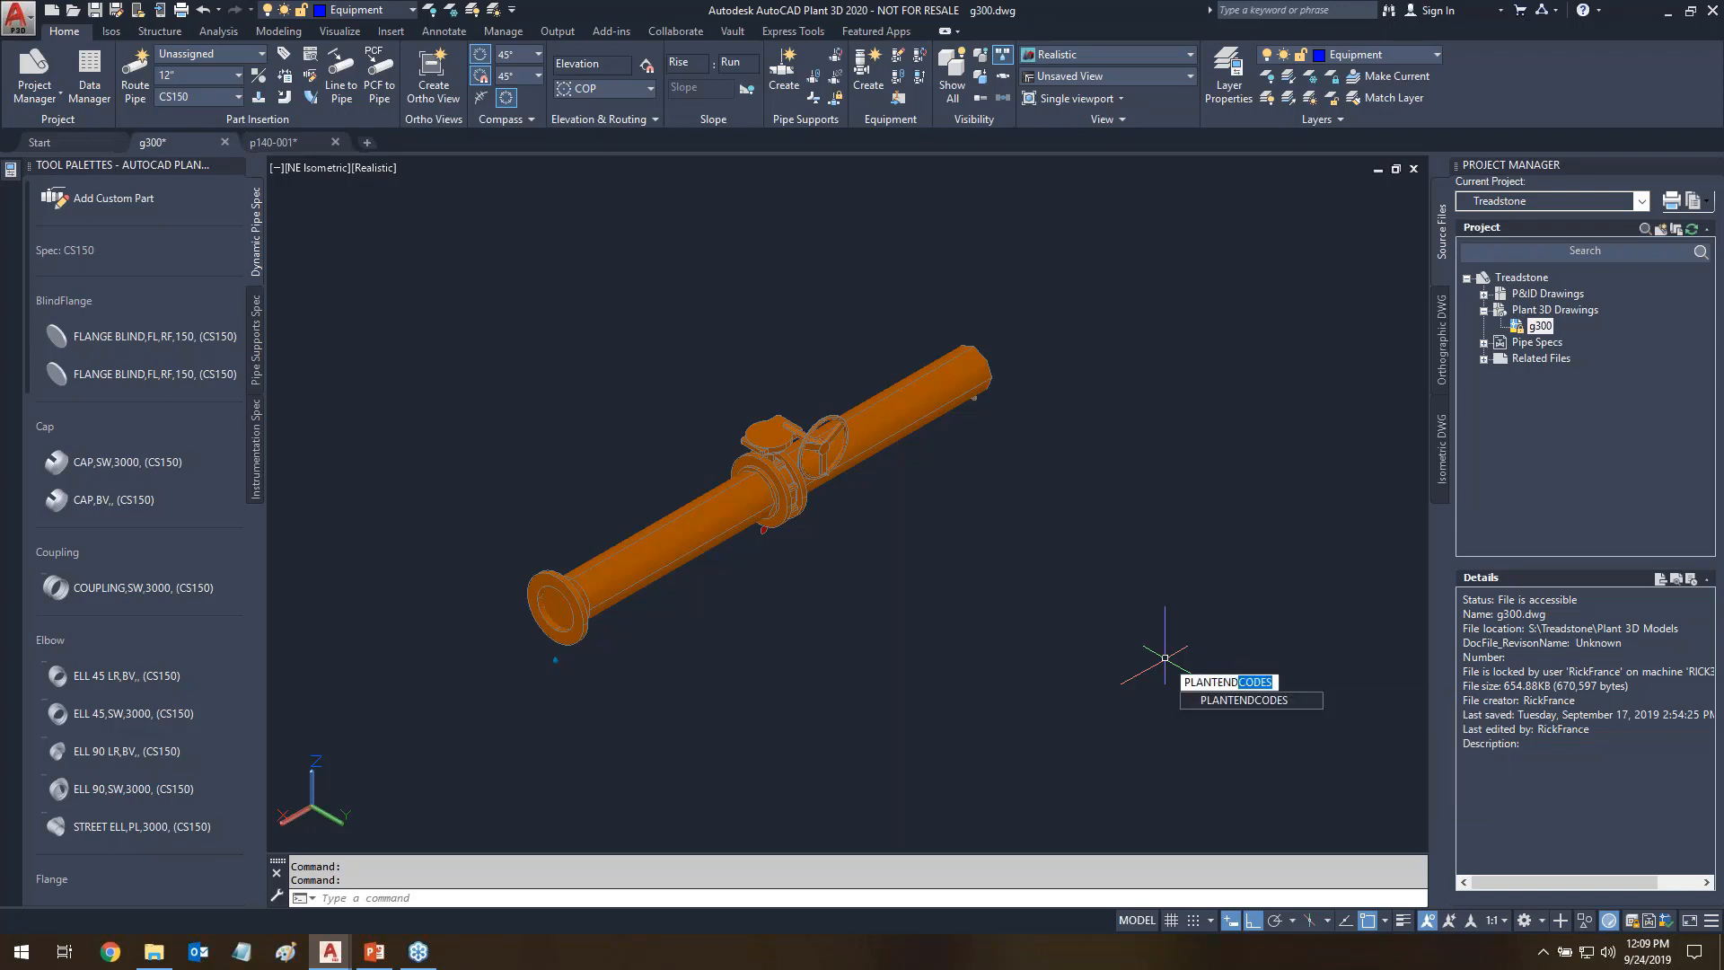
pyautogui.press('Return')
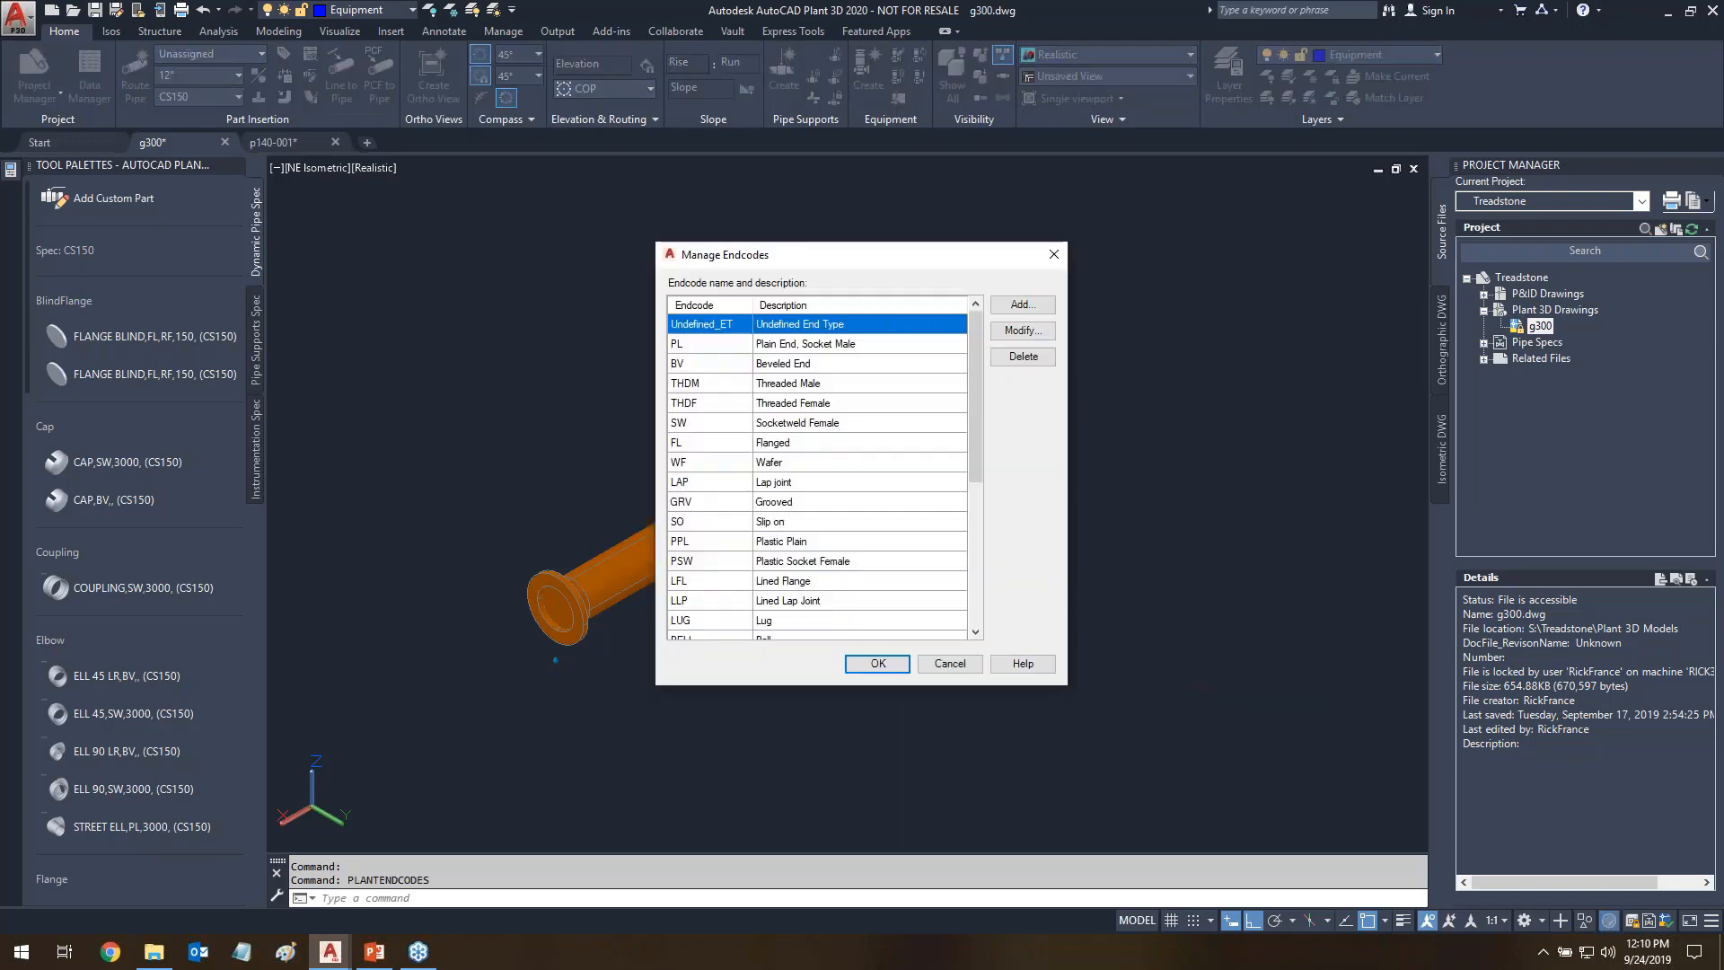
# - Examine the cutback, flange and wafer options of the PL endcode and close its definition
pyautogui.moveTo(972, 374)
pyautogui.mouseDown()
pyautogui.moveTo(971, 552)
pyautogui.moveTo(968, 374)
pyautogui.mouseUp()
pyautogui.click(710, 345)
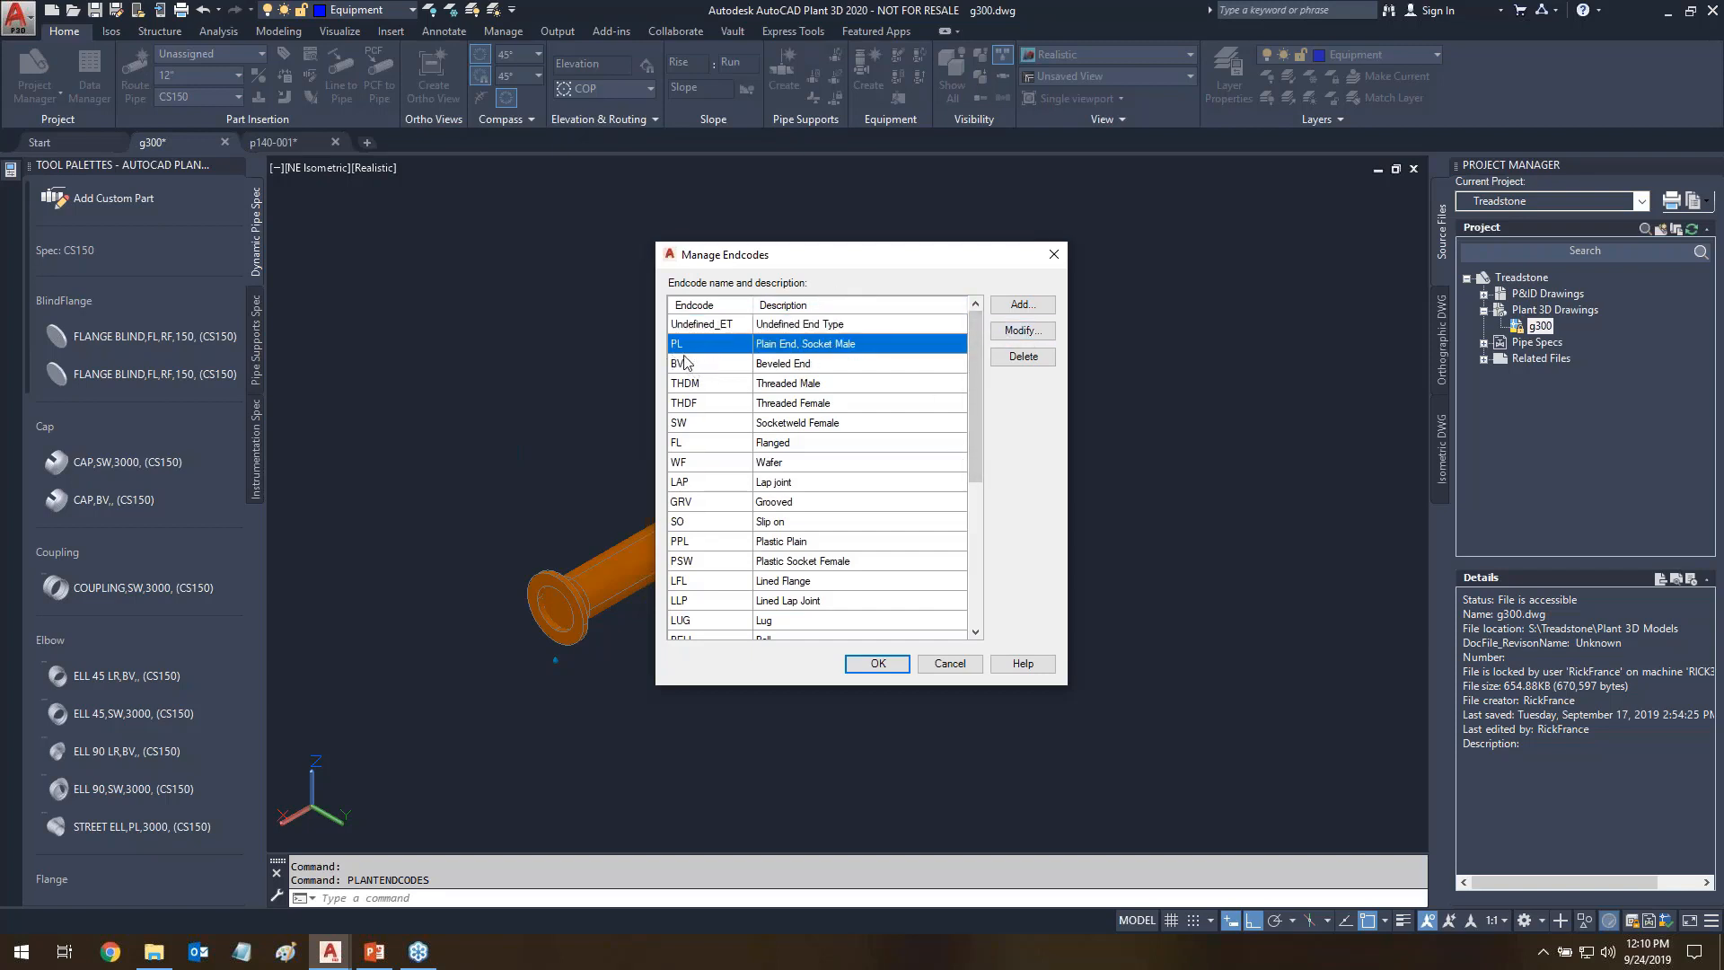
pyautogui.click(1021, 331)
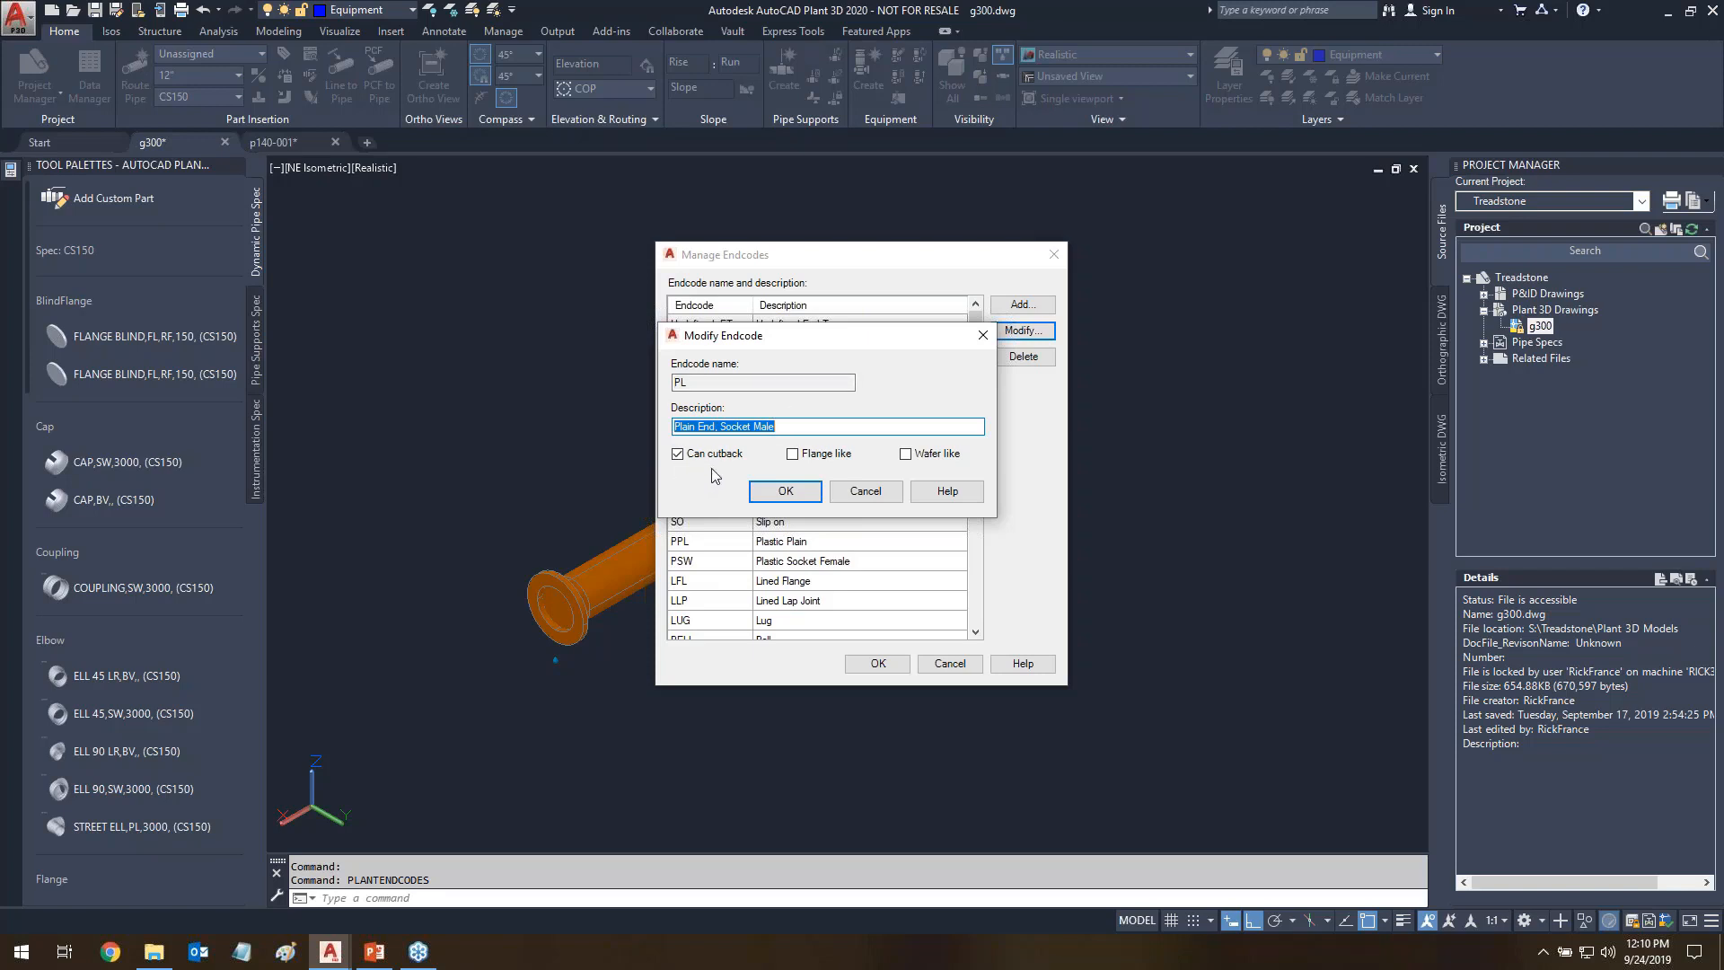
pyautogui.click(783, 494)
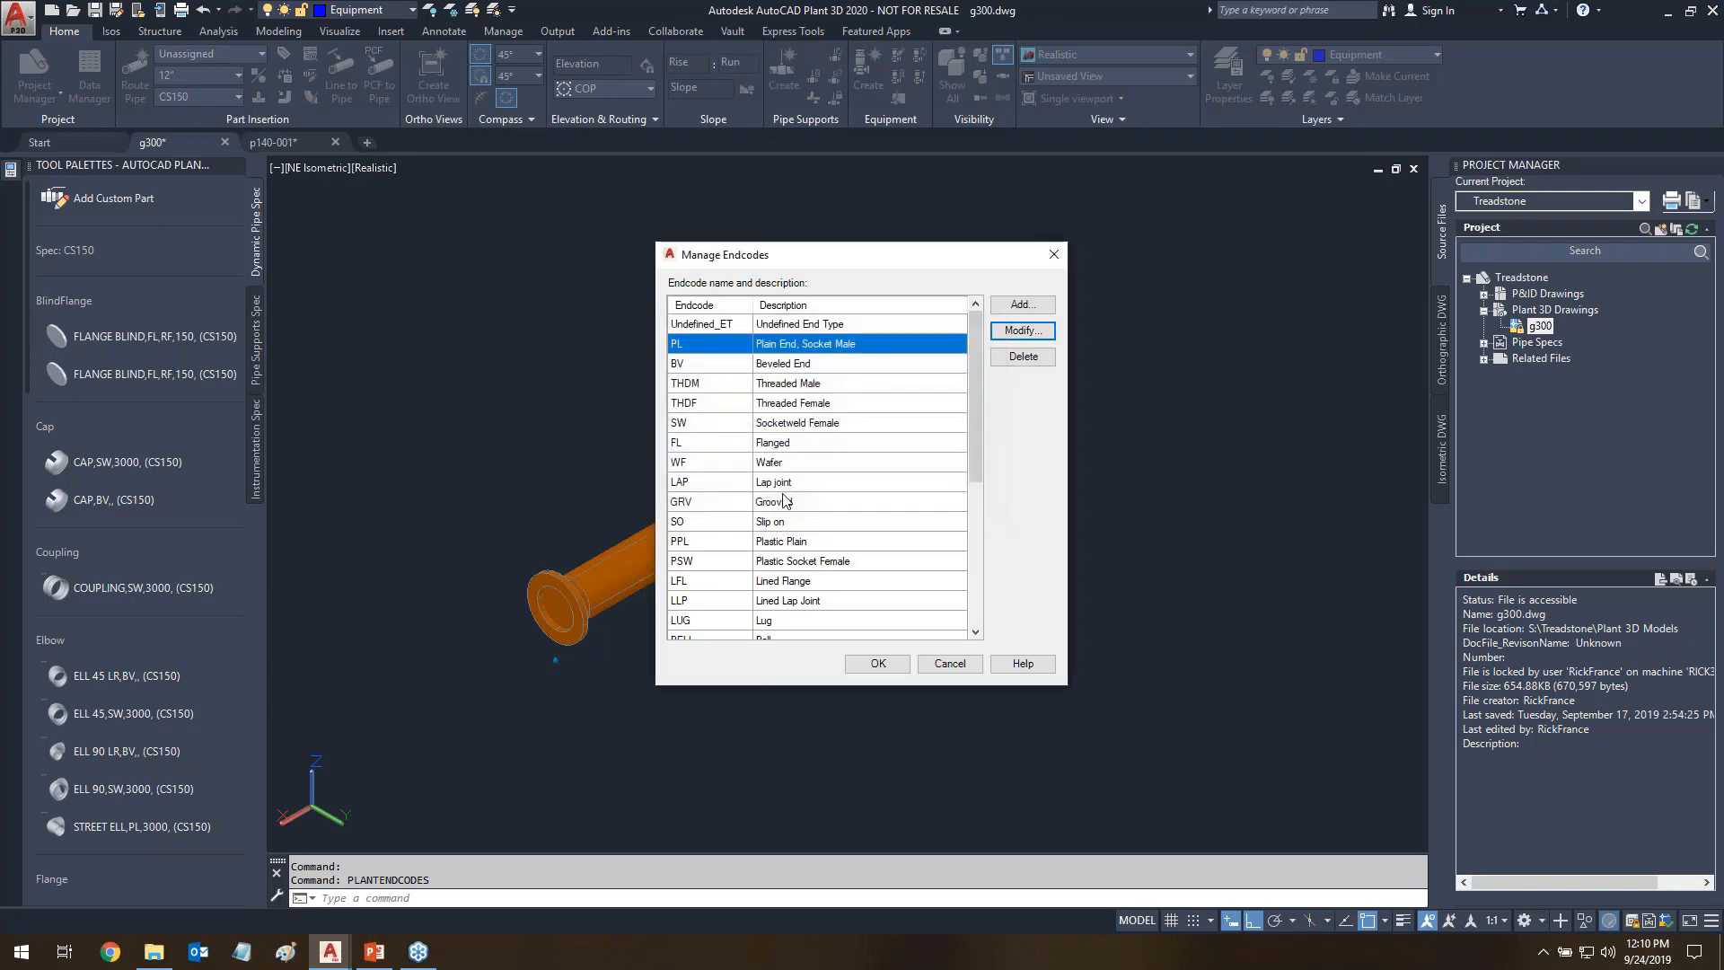
# - Examine the behaviour options of the FL endcode and close its definition
pyautogui.click(705, 445)
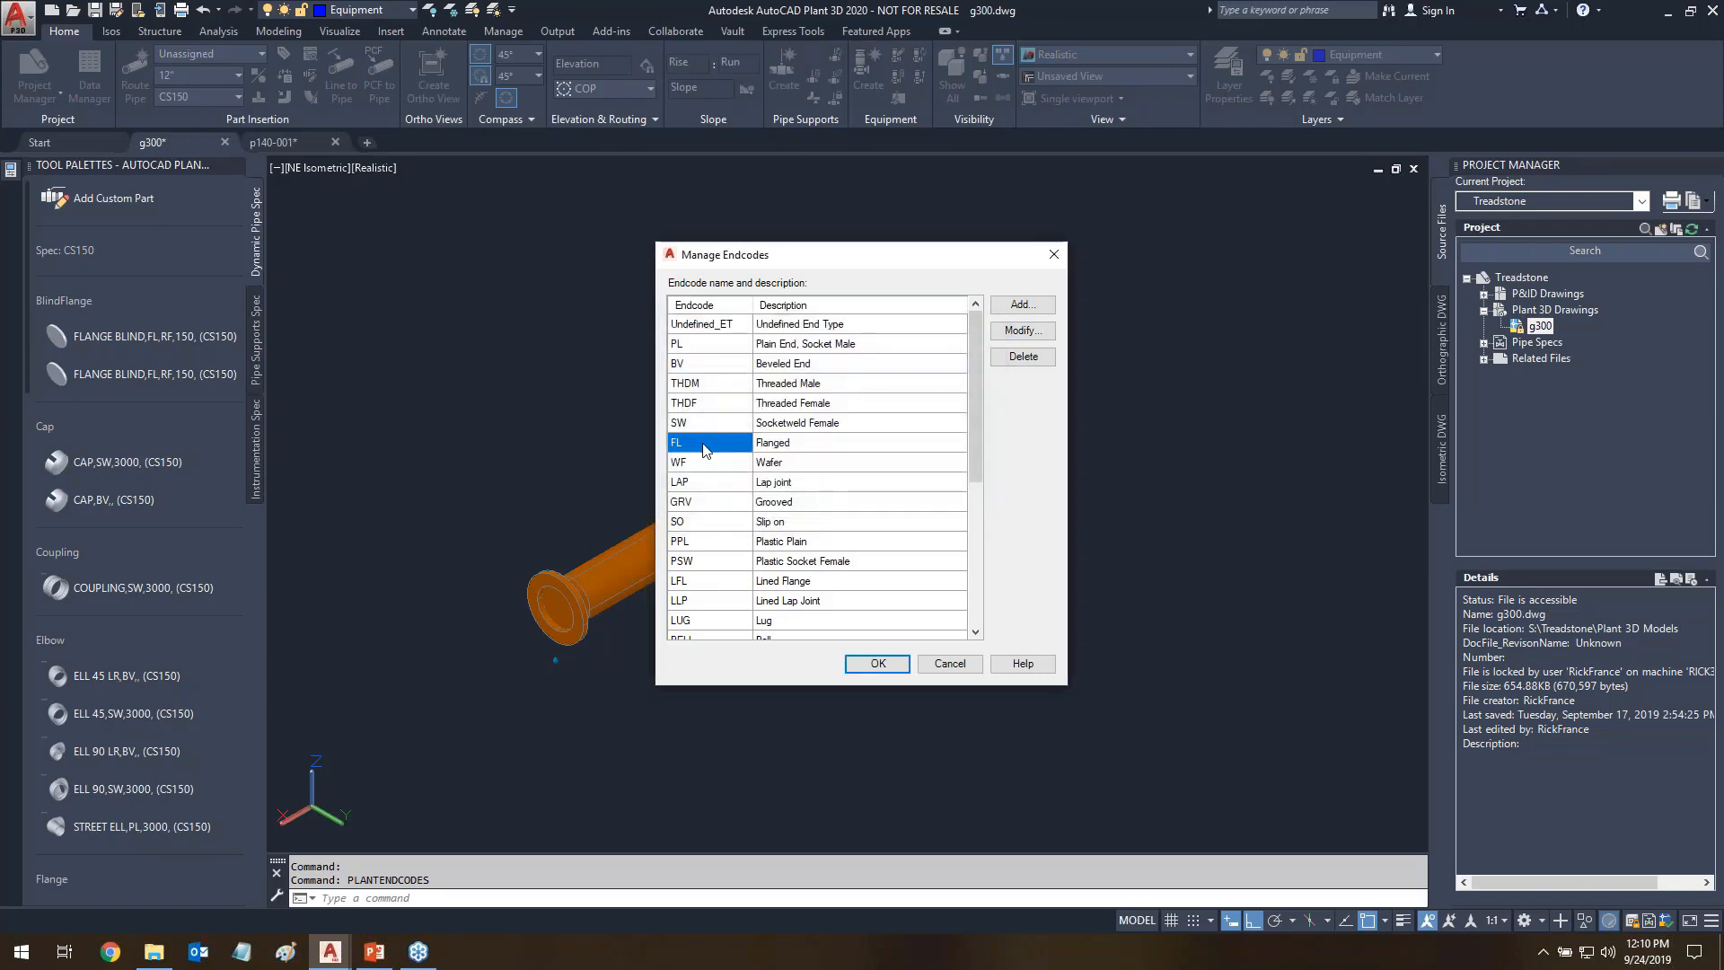
pyautogui.click(1022, 330)
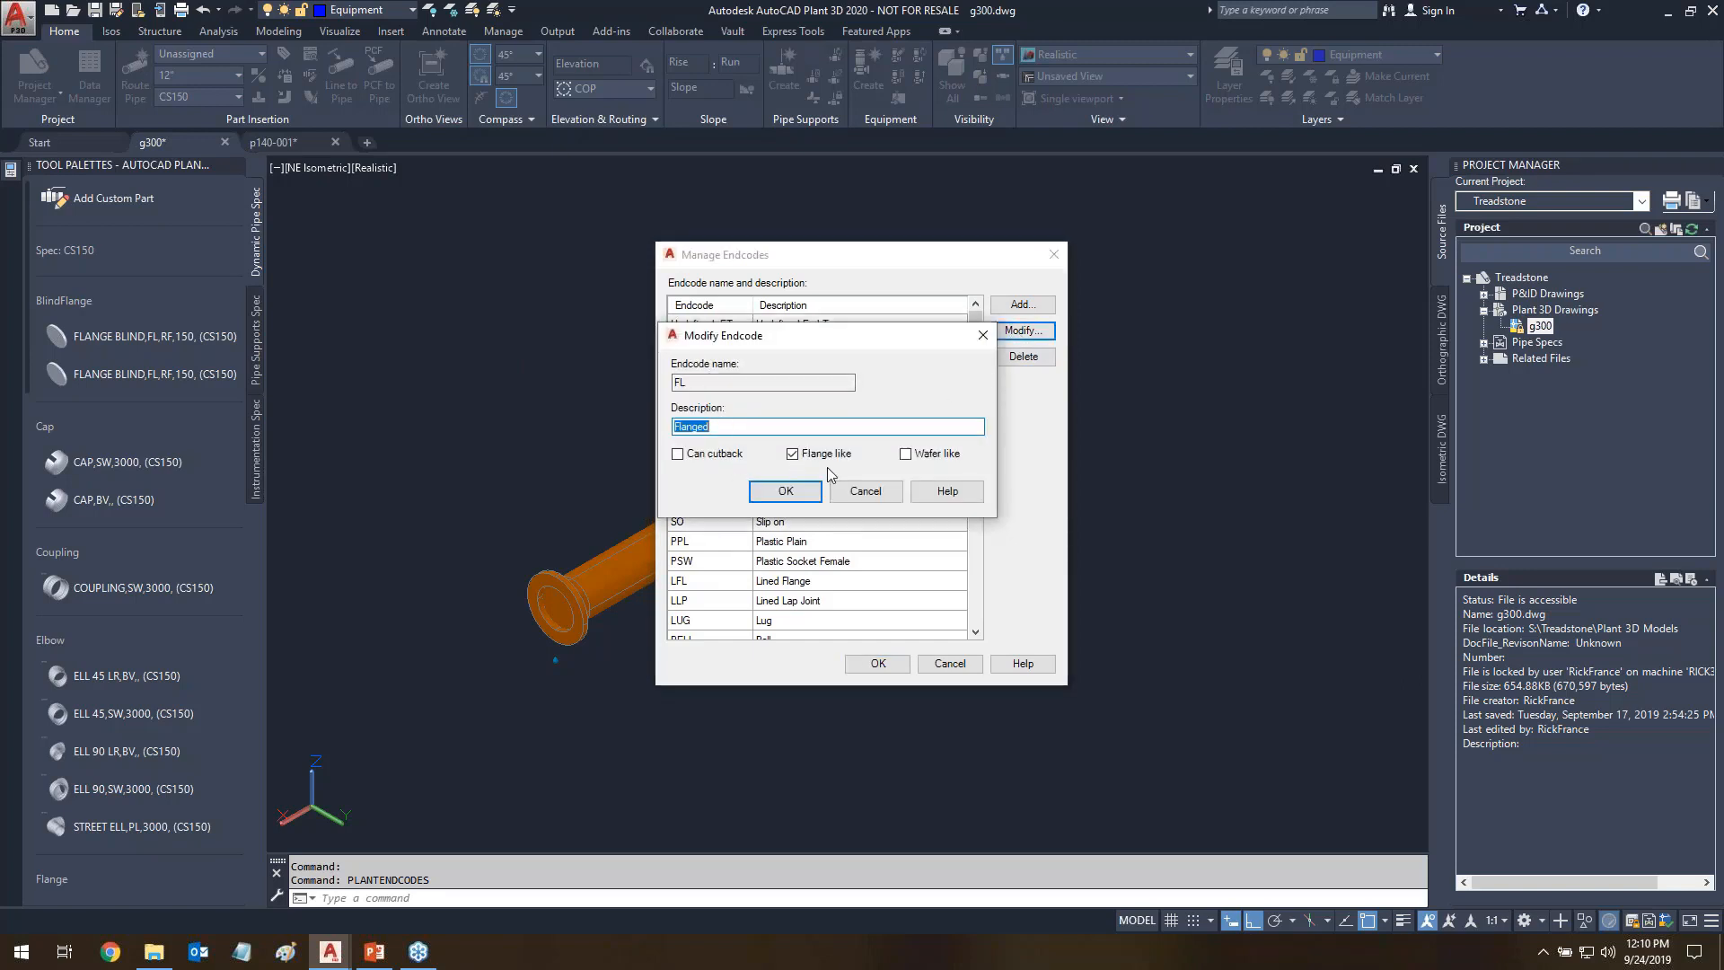
pyautogui.click(782, 492)
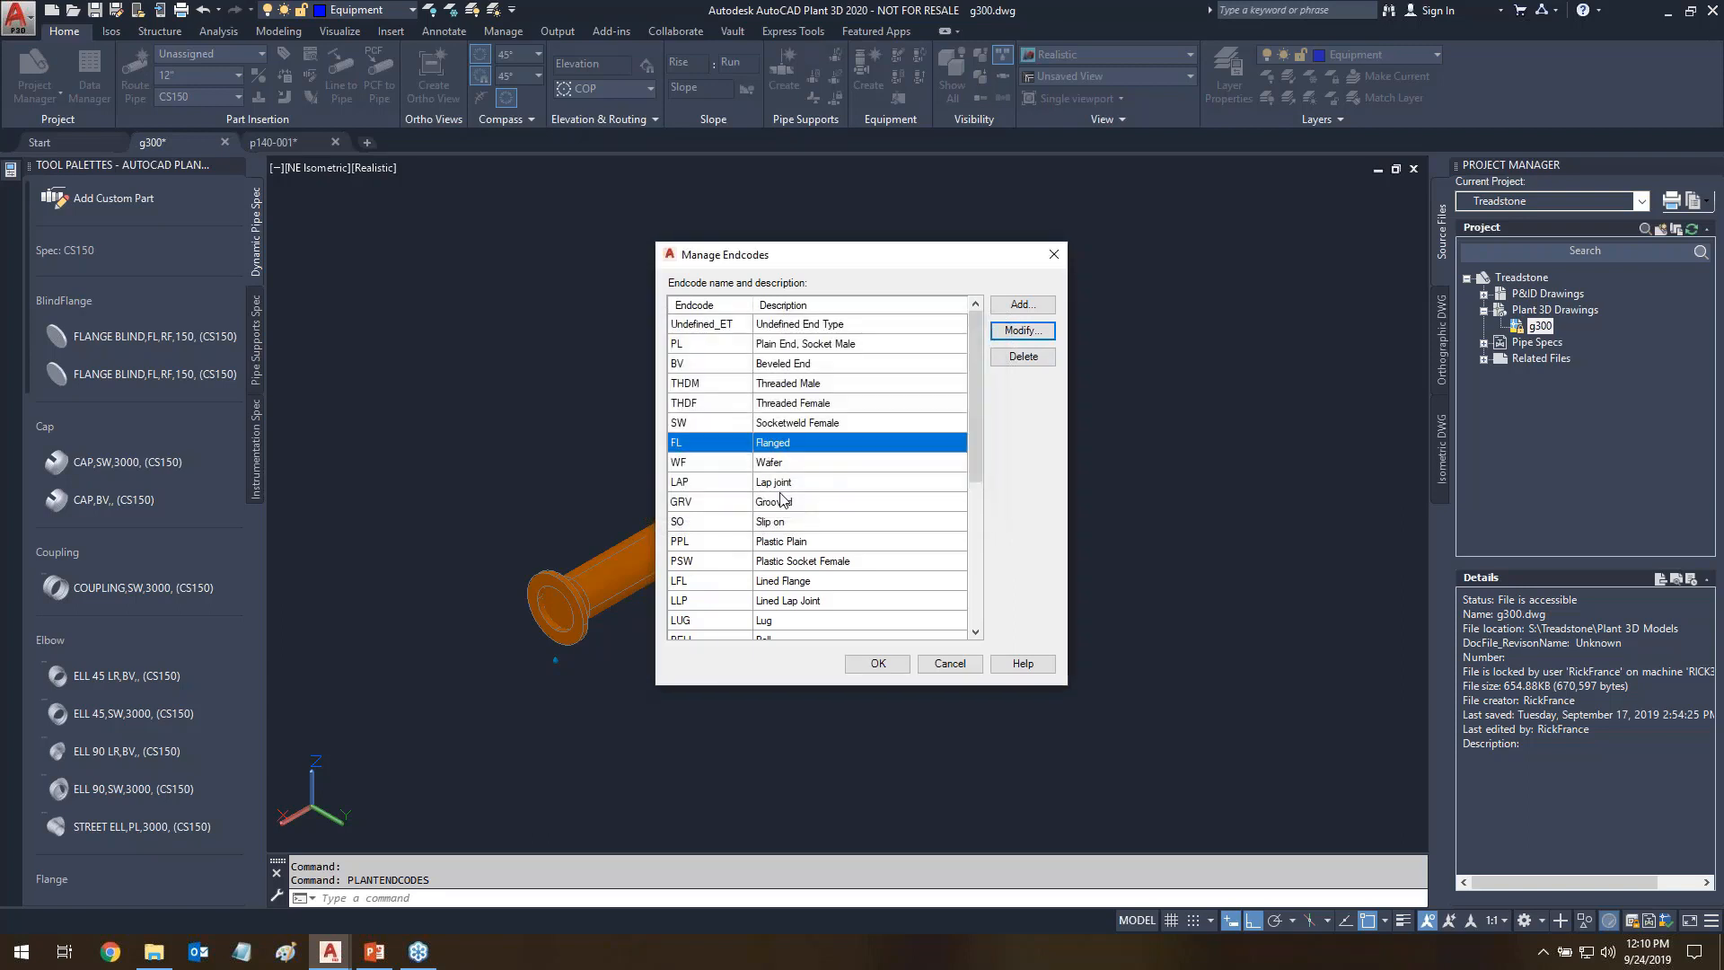
# - Examine the cutback, flange and wafer options of the THDM endcode and close its definition
pyautogui.click(710, 391)
pyautogui.click(1032, 330)
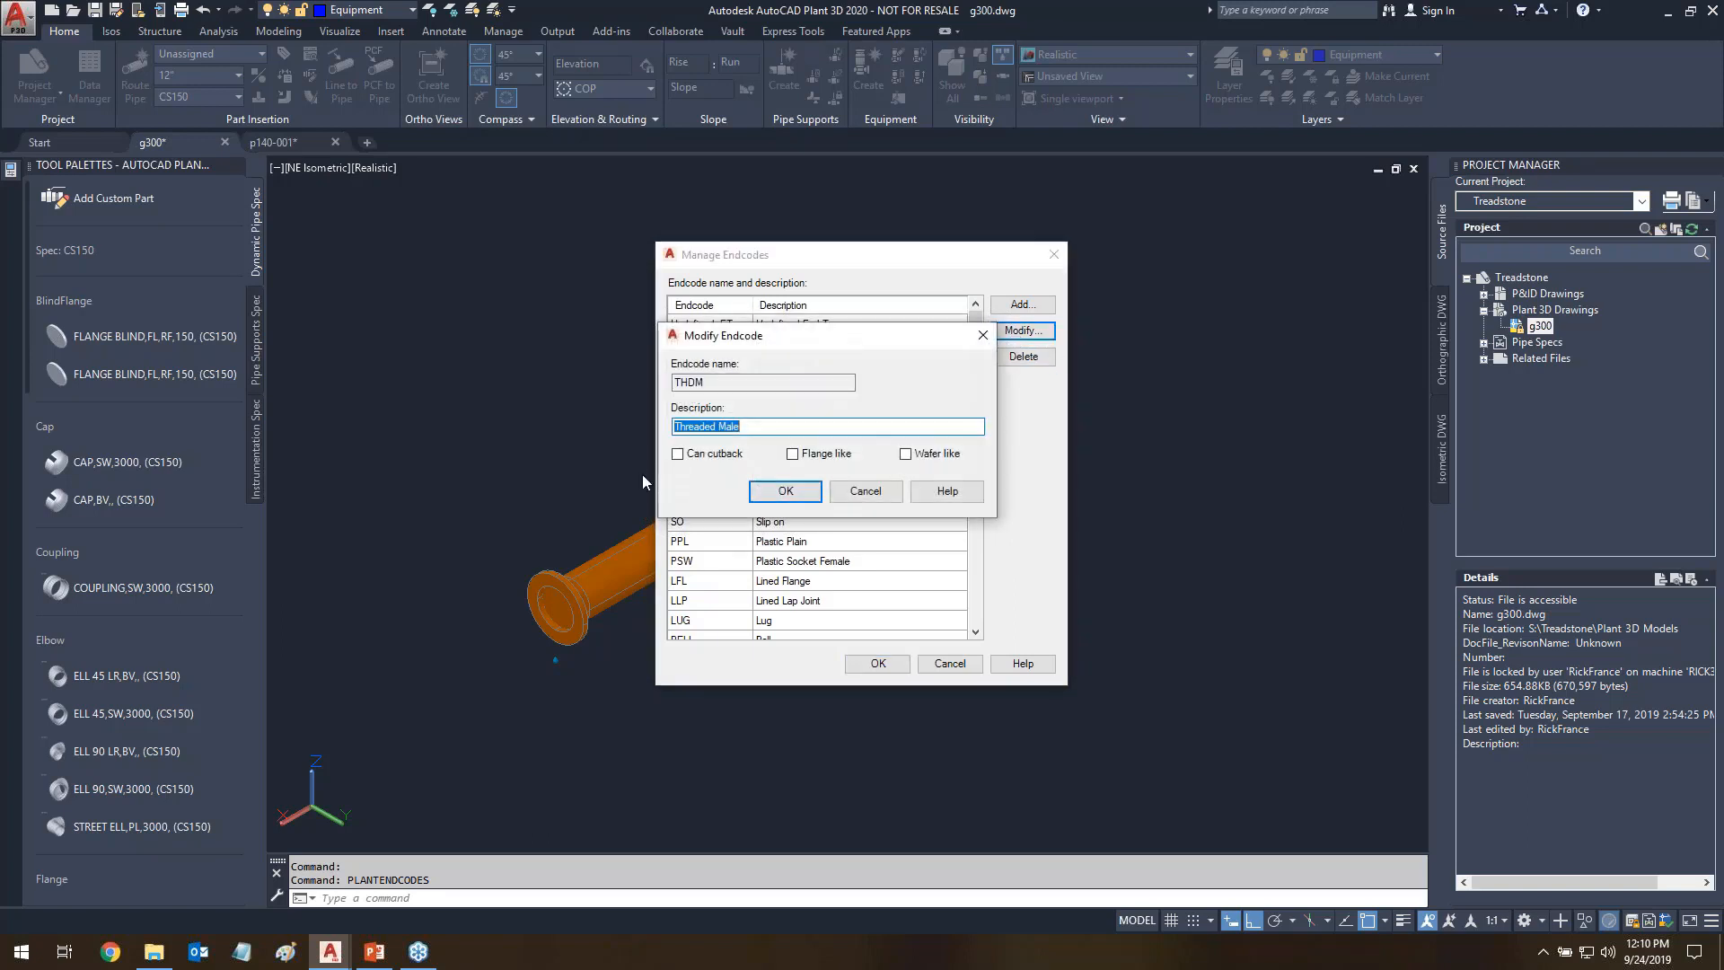
pyautogui.moveTo(671, 462); pyautogui.dragTo(945, 457)
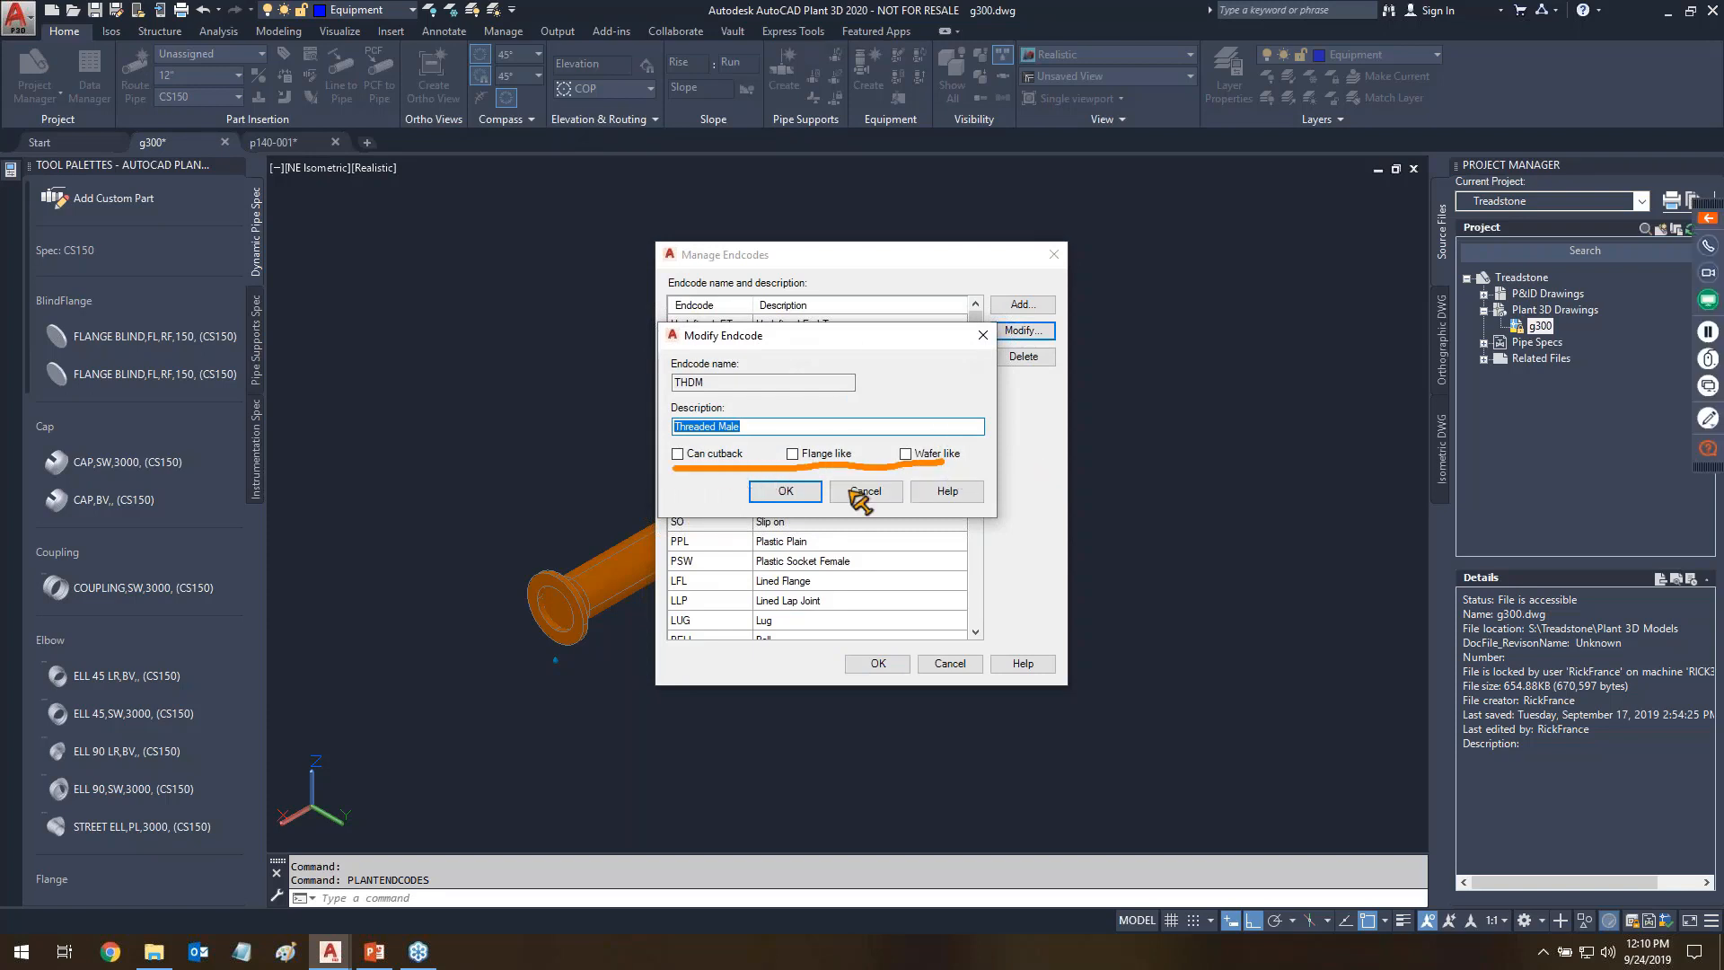
pyautogui.press('Escape')
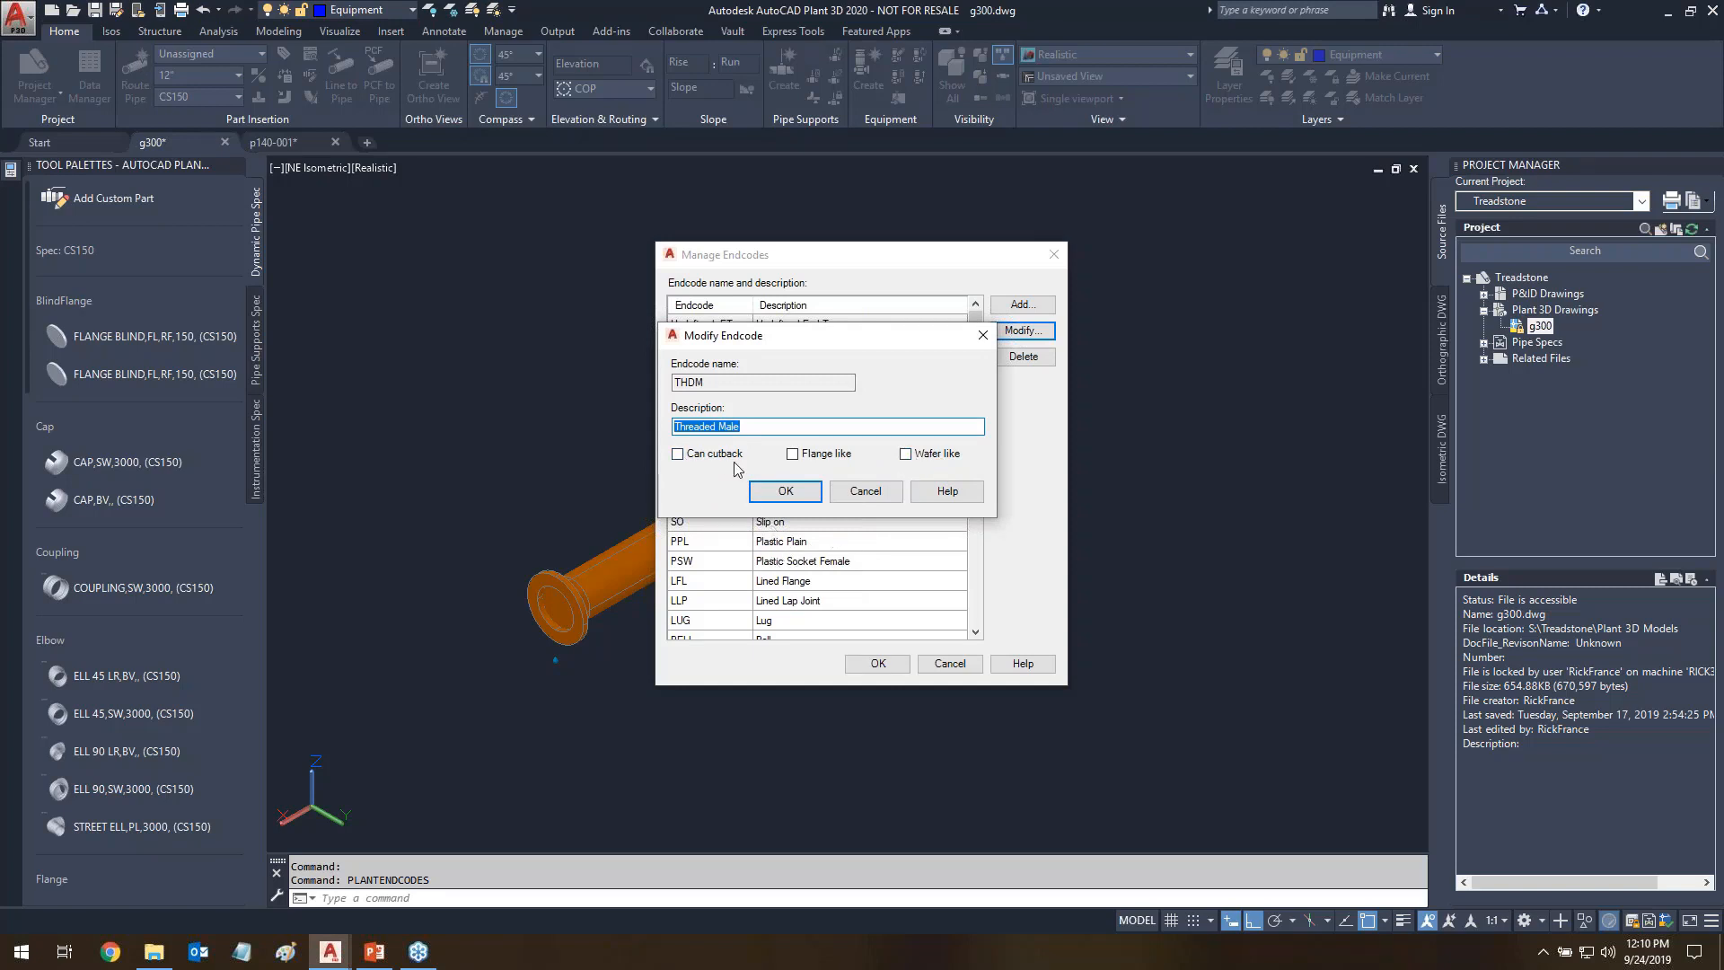
pyautogui.click(862, 493)
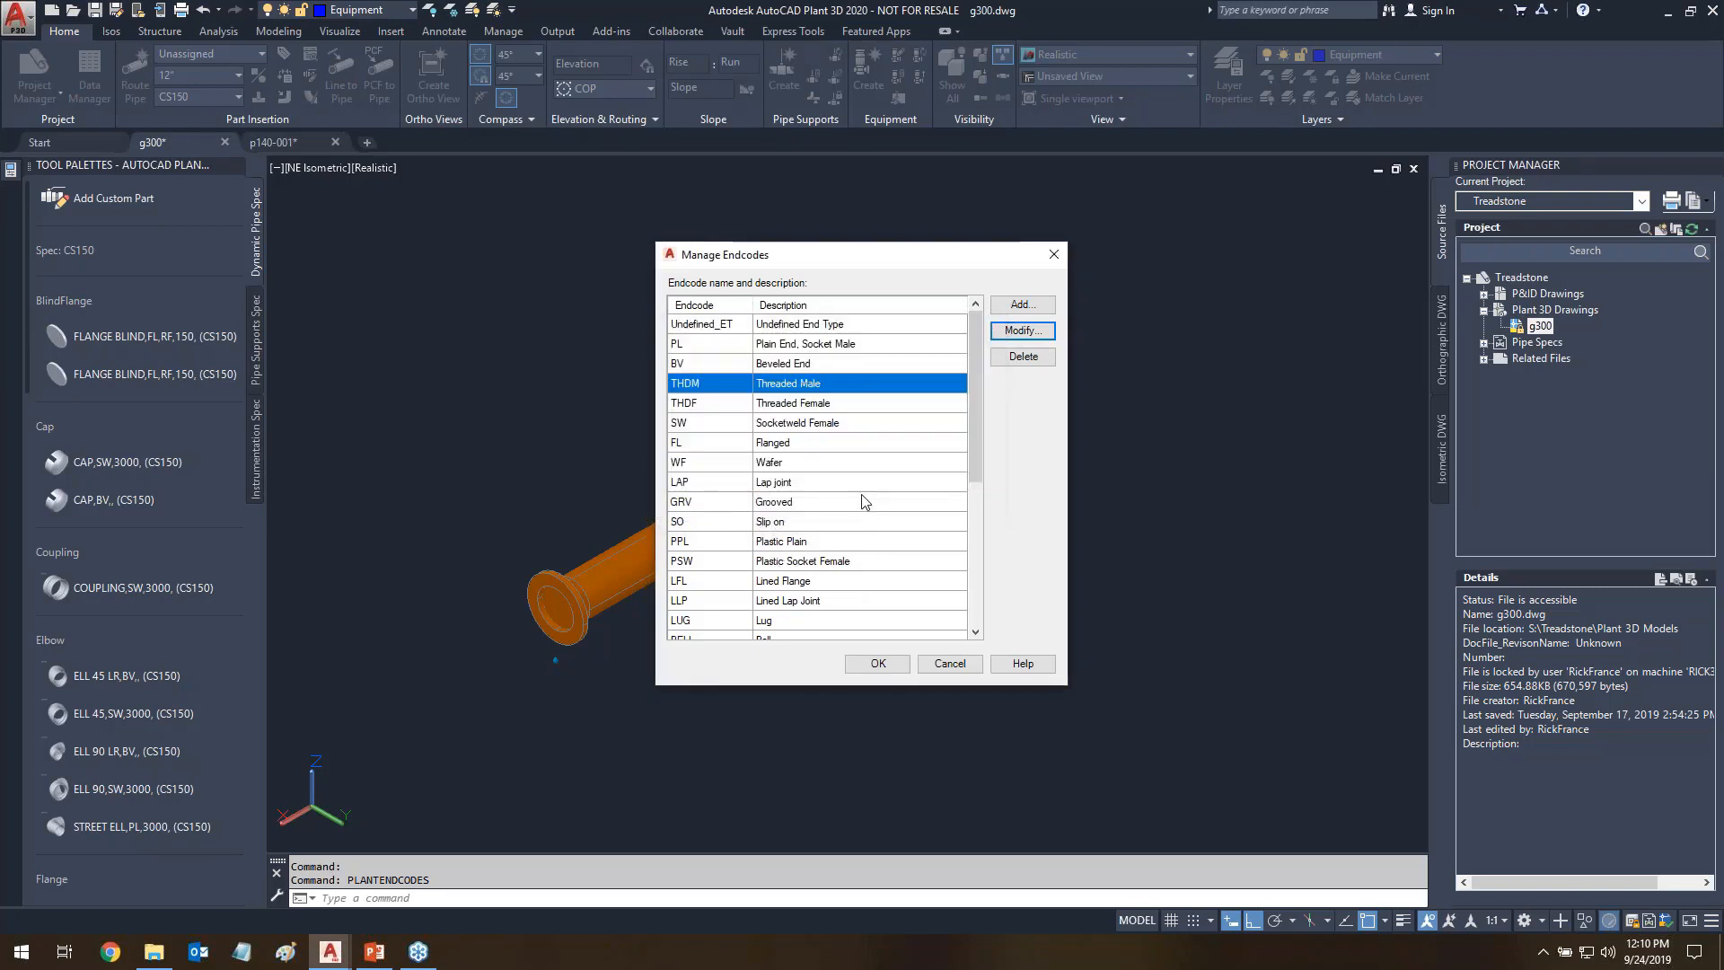
# - Examine the behaviour options of the WF endcode and close its definition
pyautogui.click(702, 468)
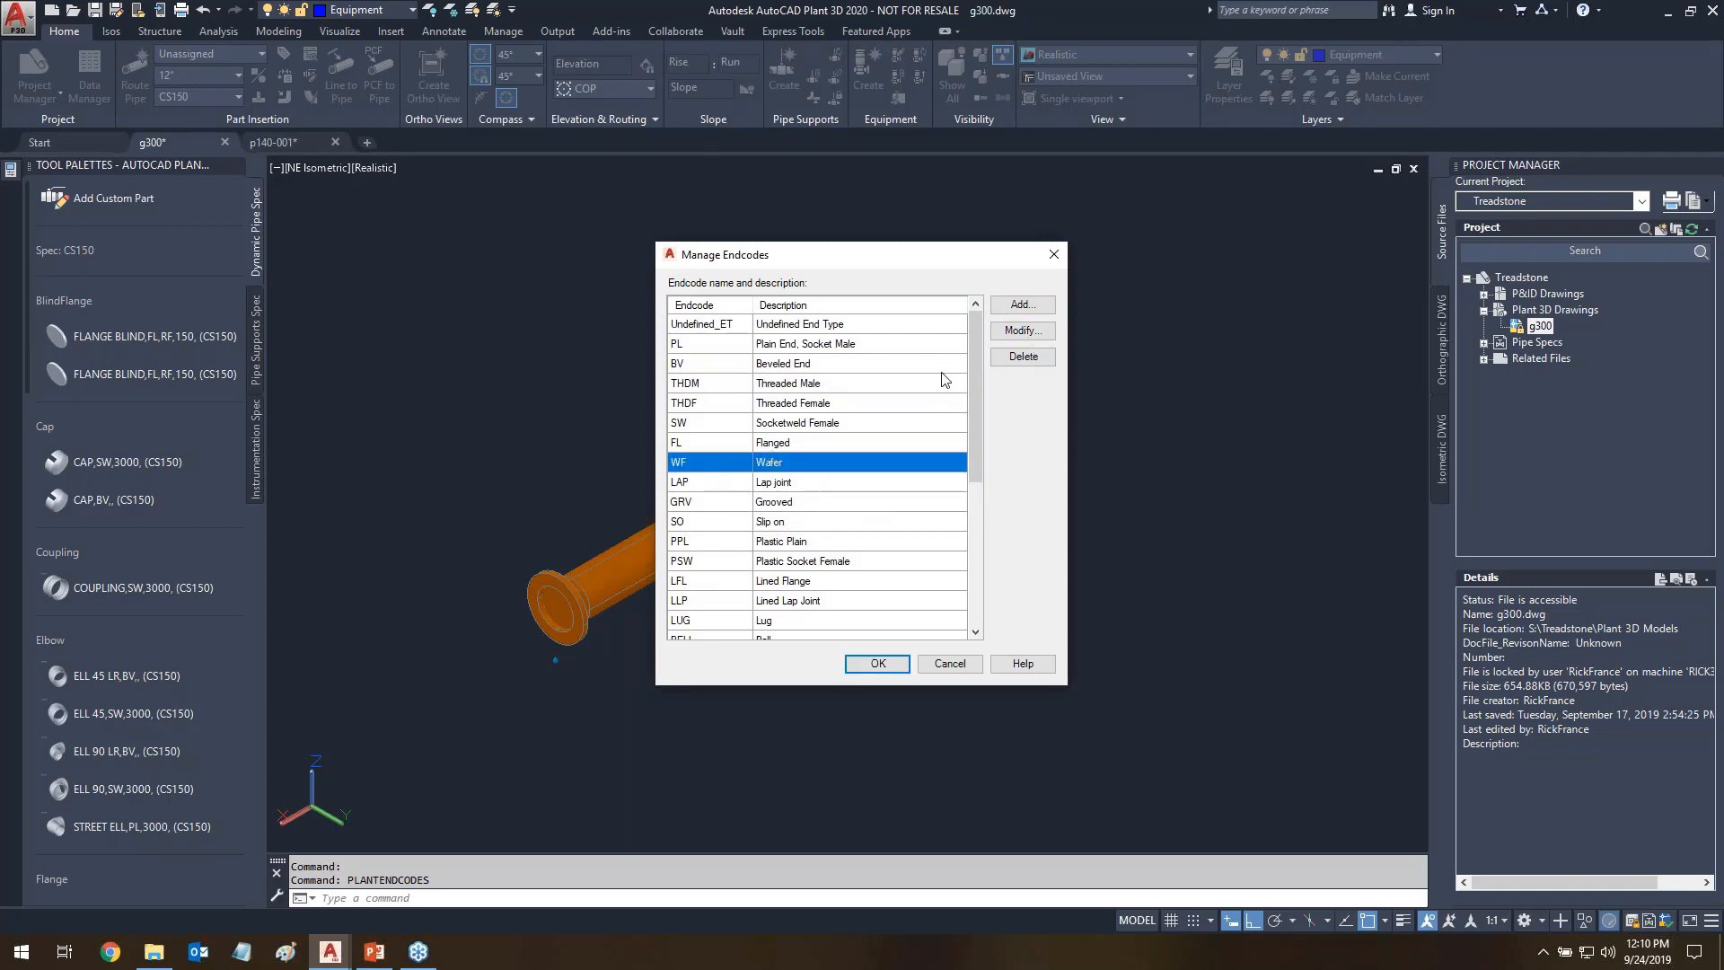
pyautogui.click(1024, 331)
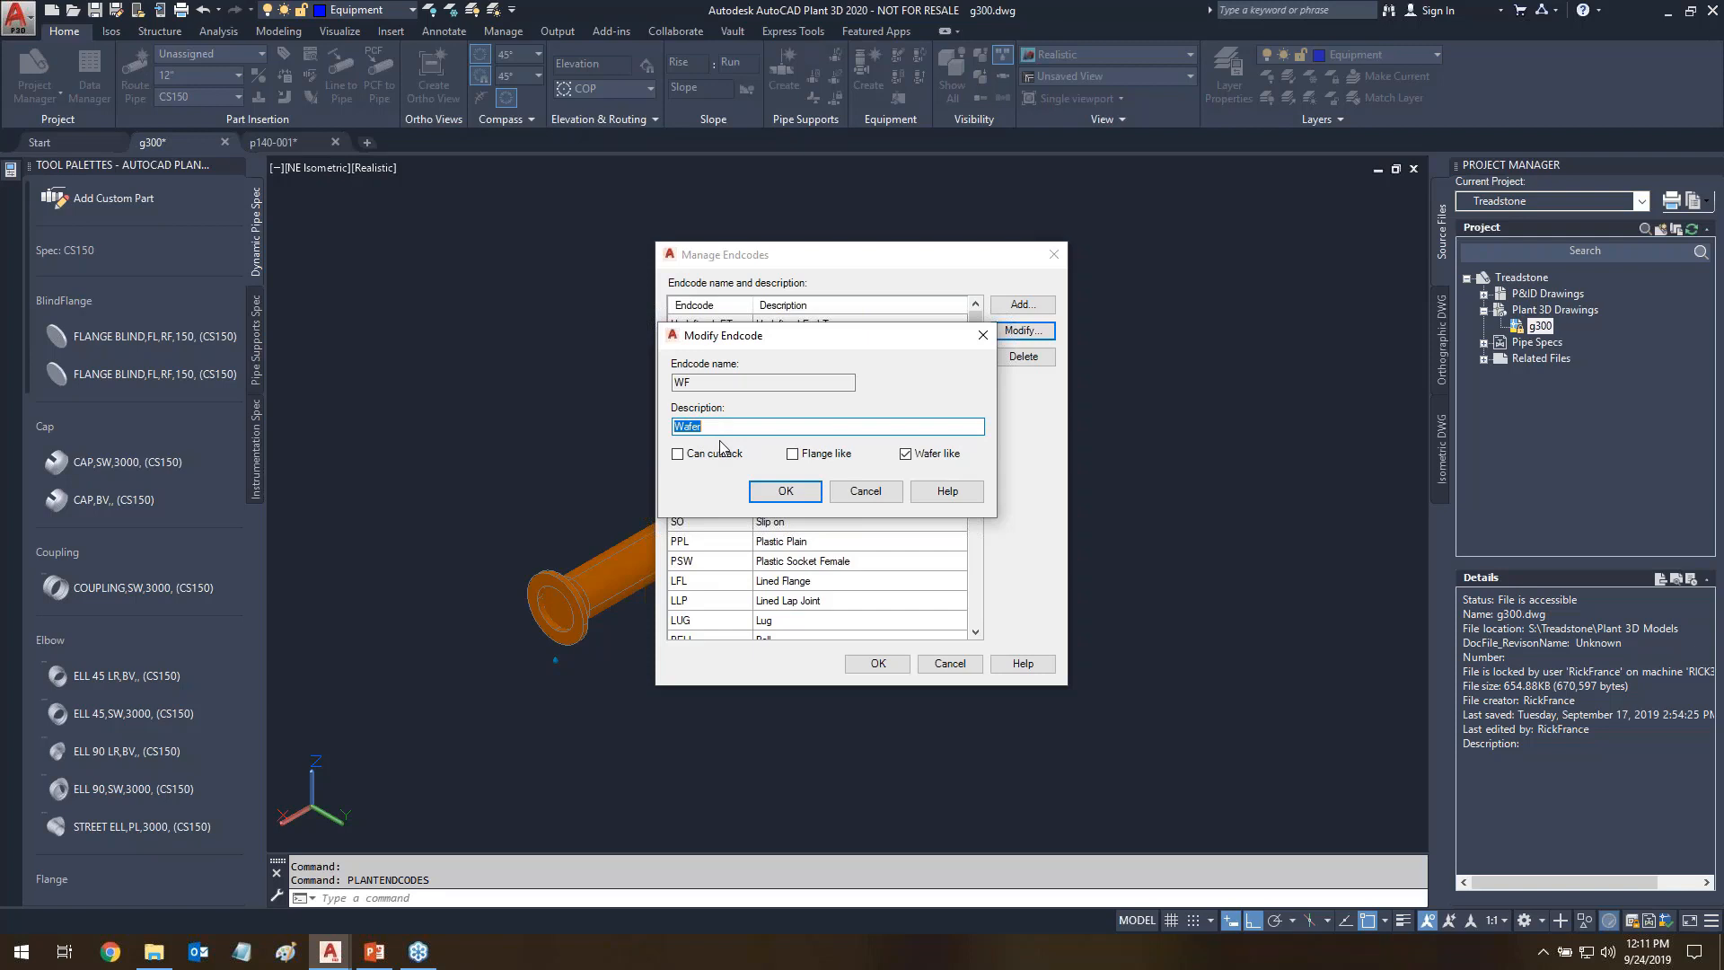
pyautogui.click(865, 492)
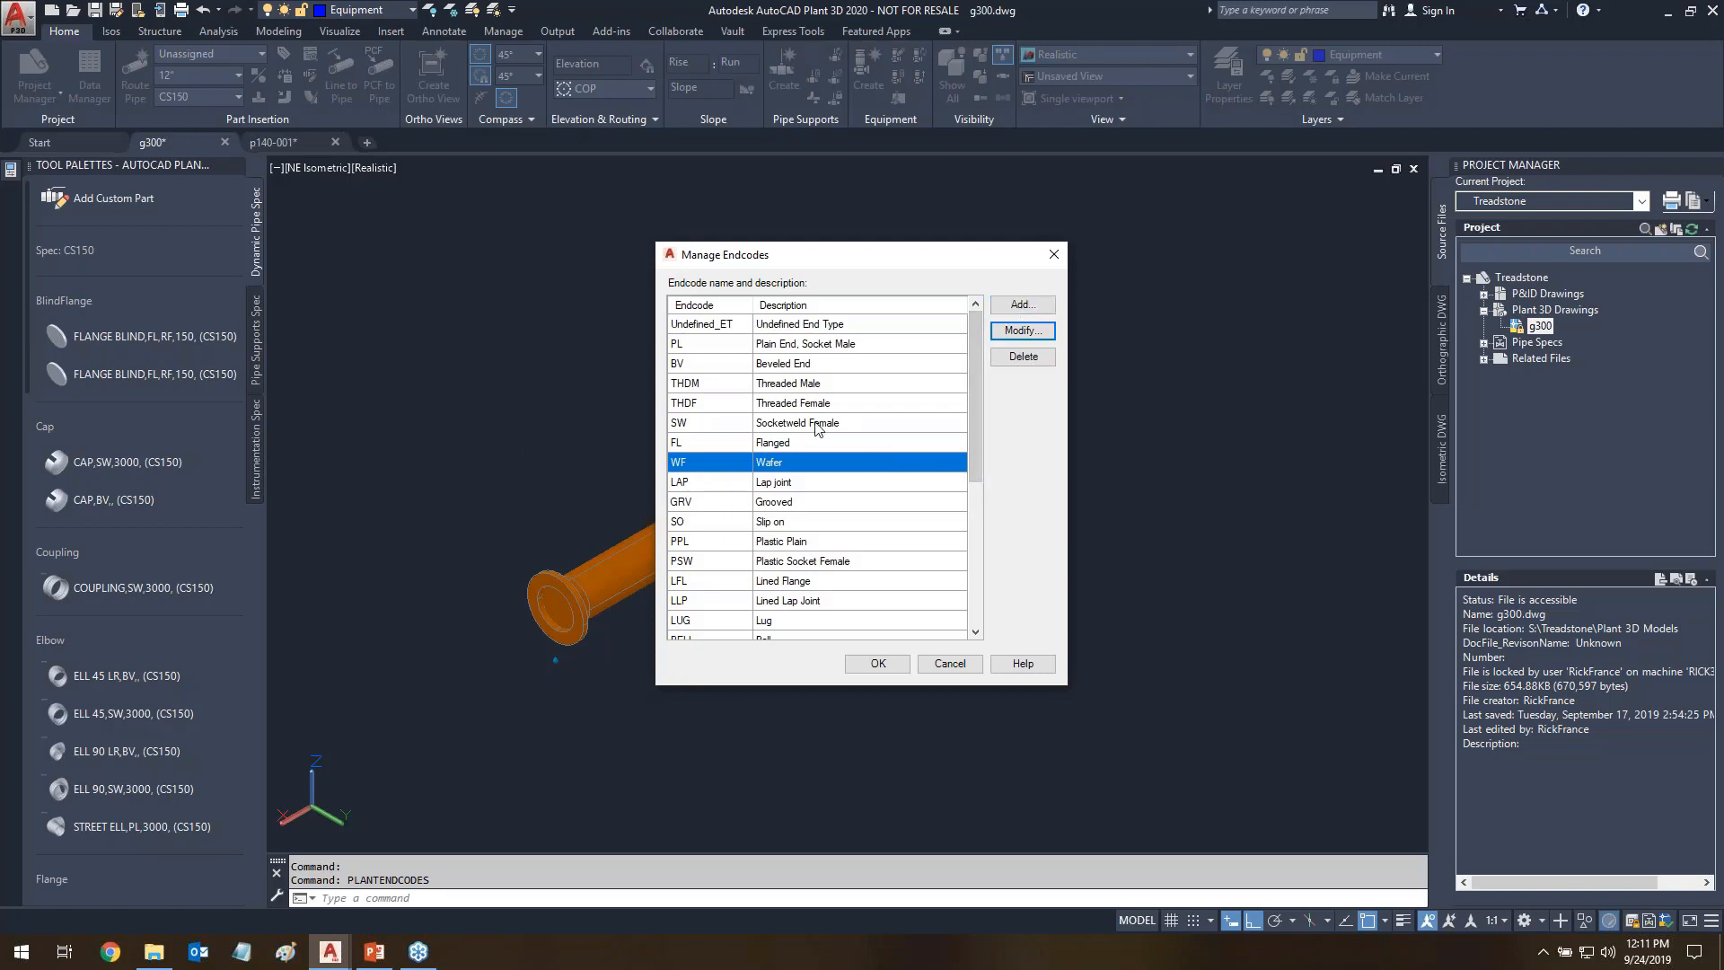
pyautogui.doubleClick(787, 467)
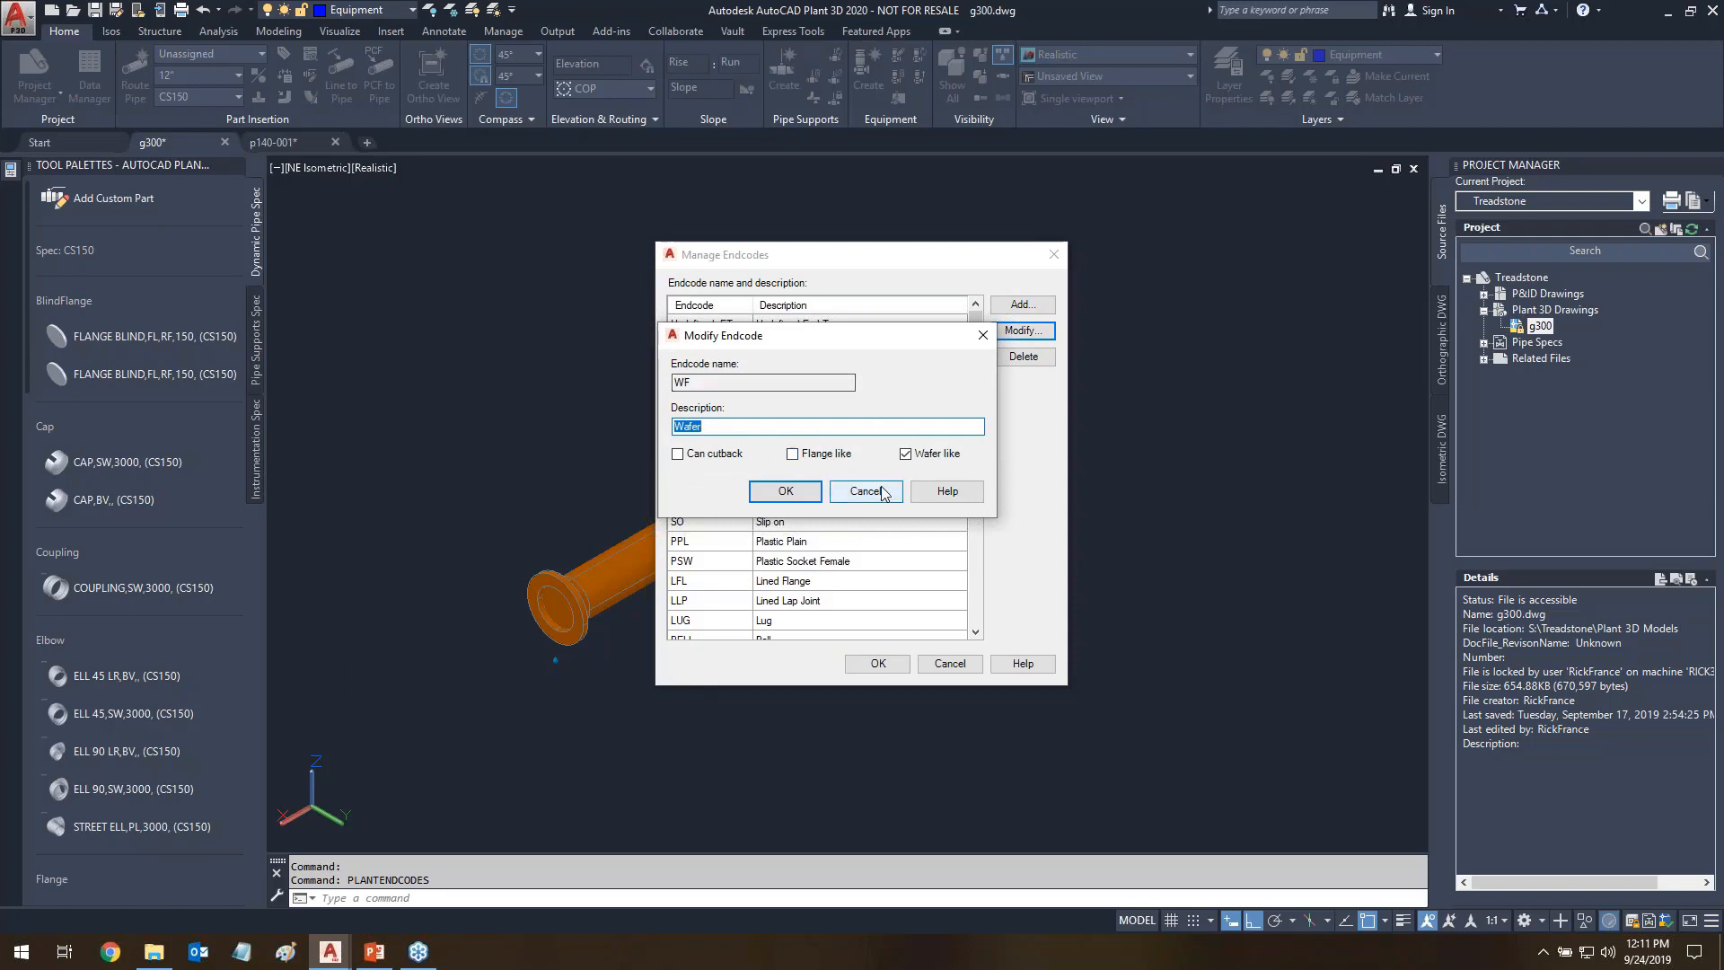
pyautogui.click(877, 493)
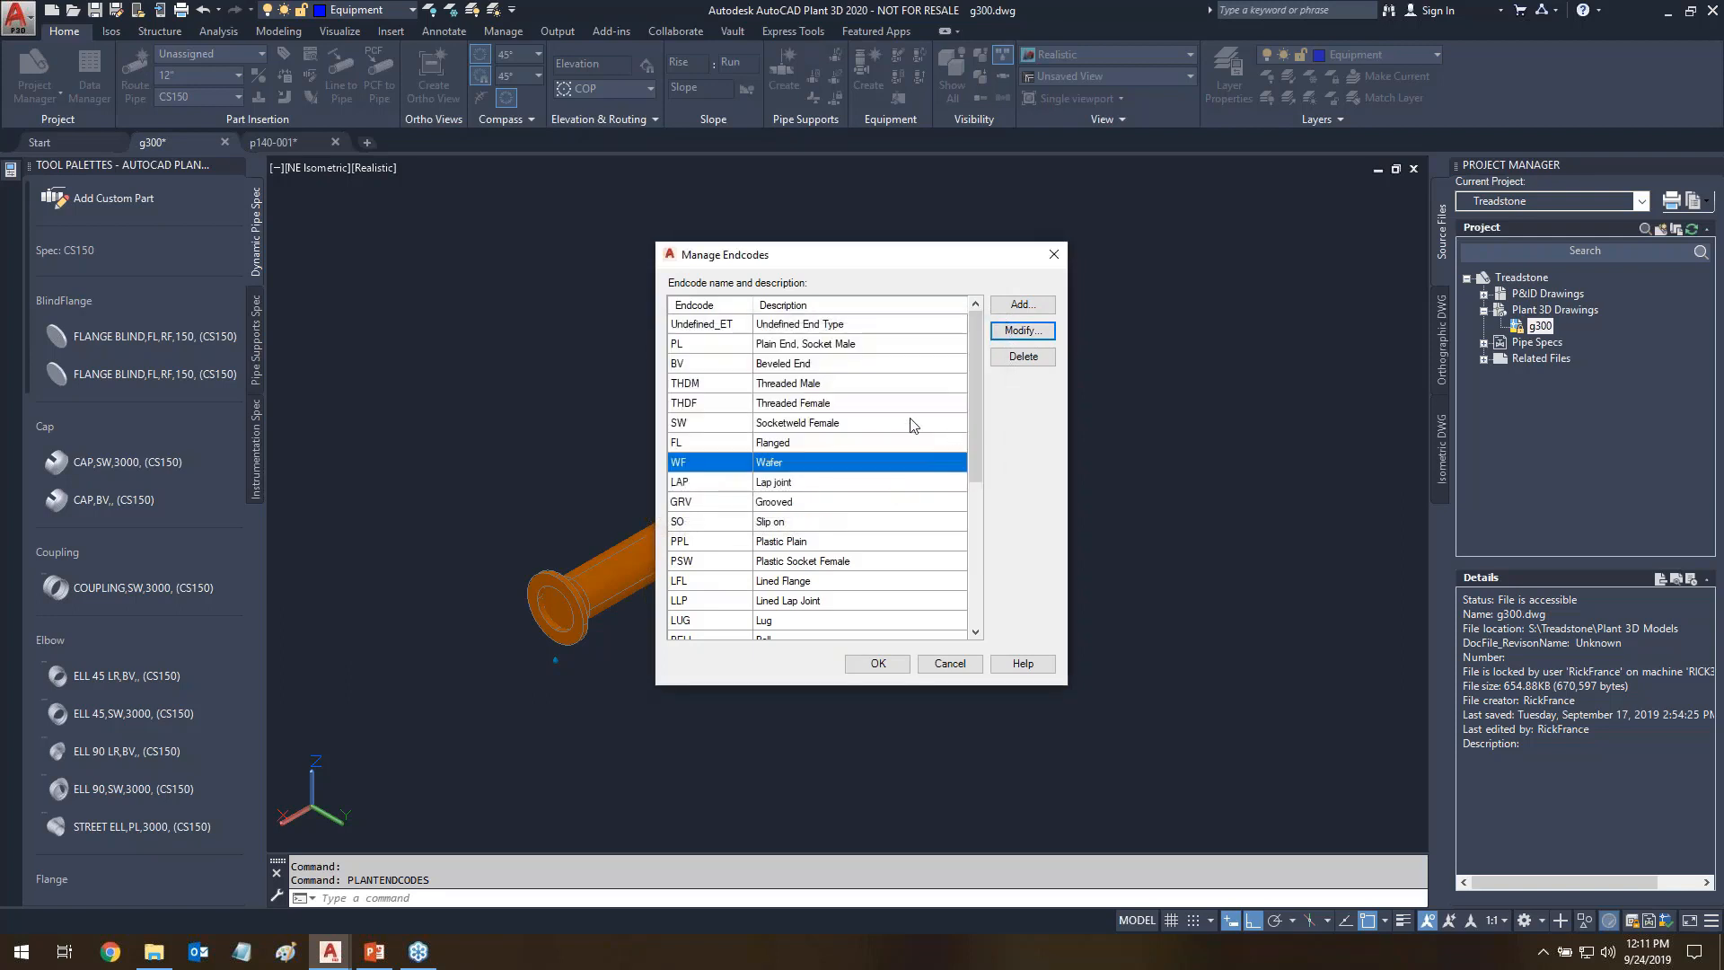
# - Add a wafer-like endcode named WFL with the description Wafer Lined and accept the endcode list
pyautogui.click(1017, 306)
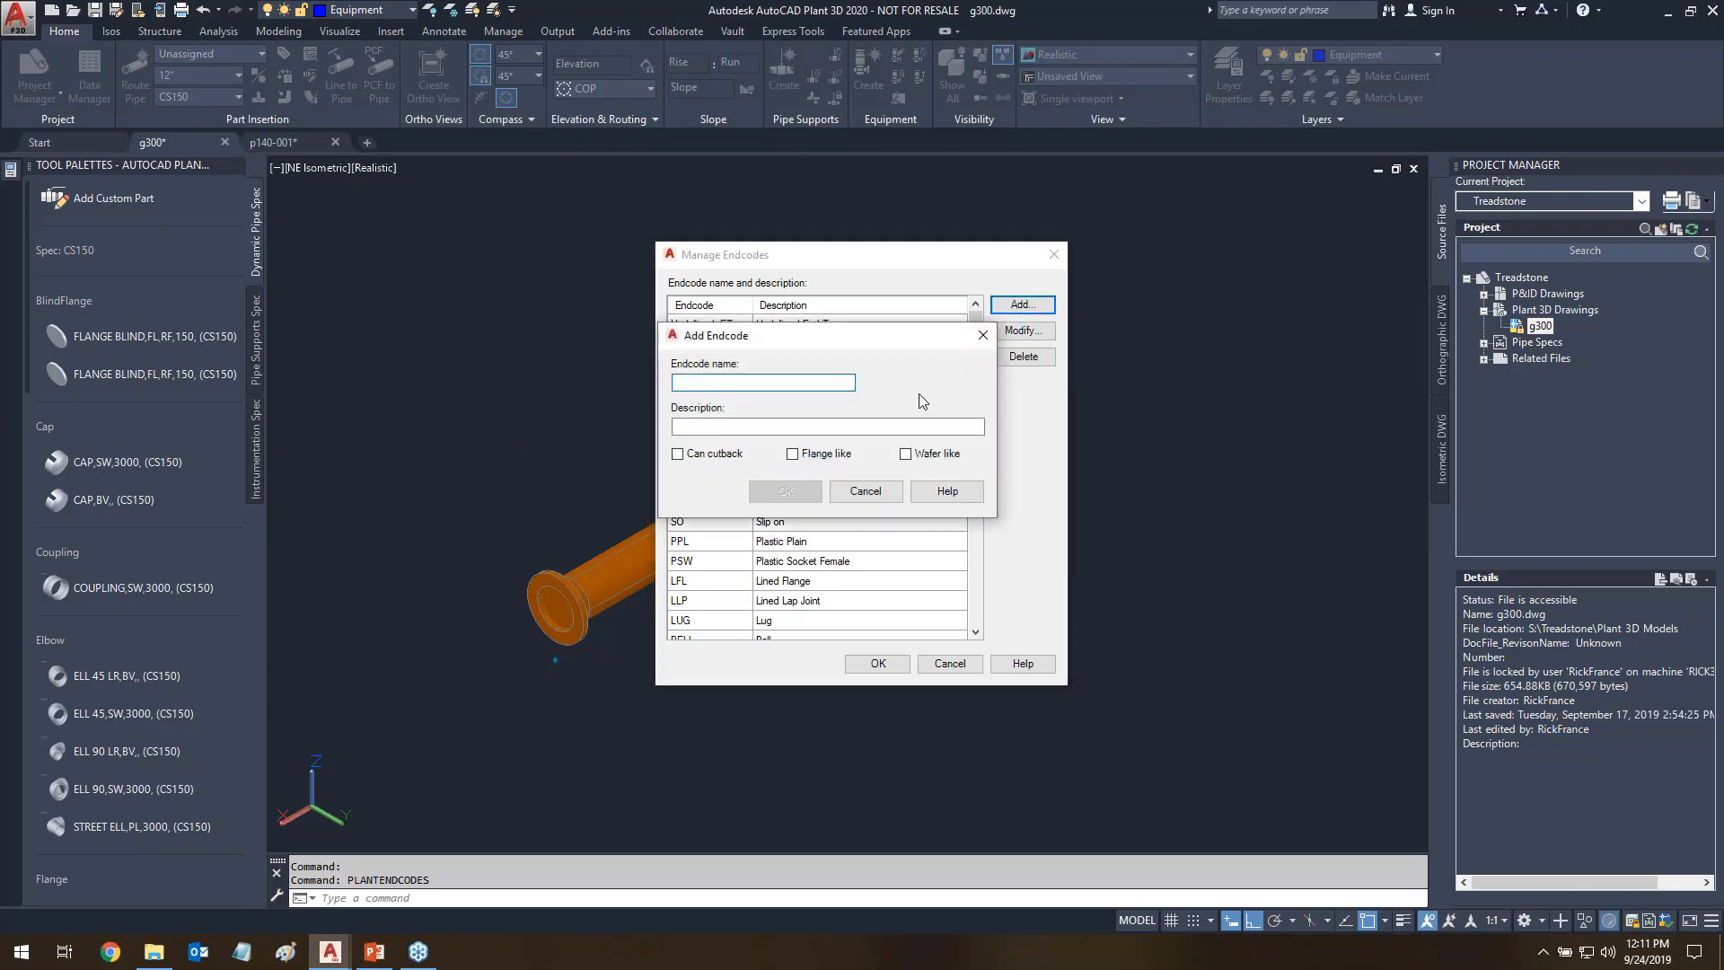
pyautogui.write('WFL')
pyautogui.click(858, 427)
pyautogui.write('Wa')
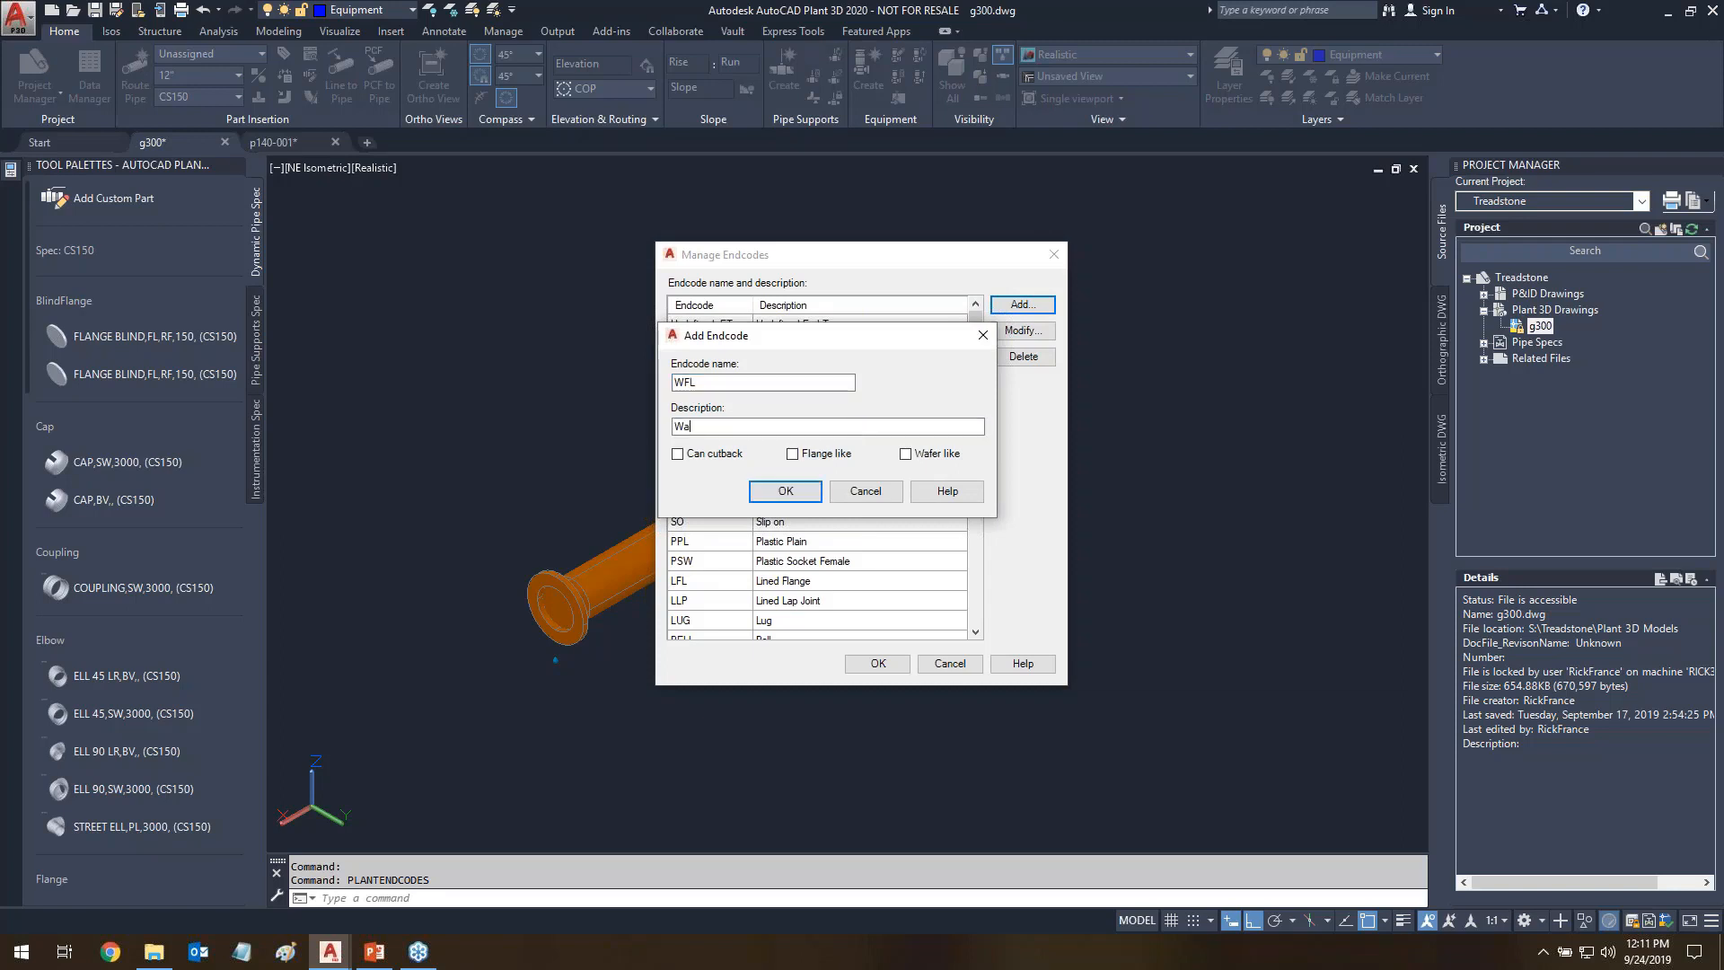
pyautogui.write('fer Lined')
pyautogui.click(906, 456)
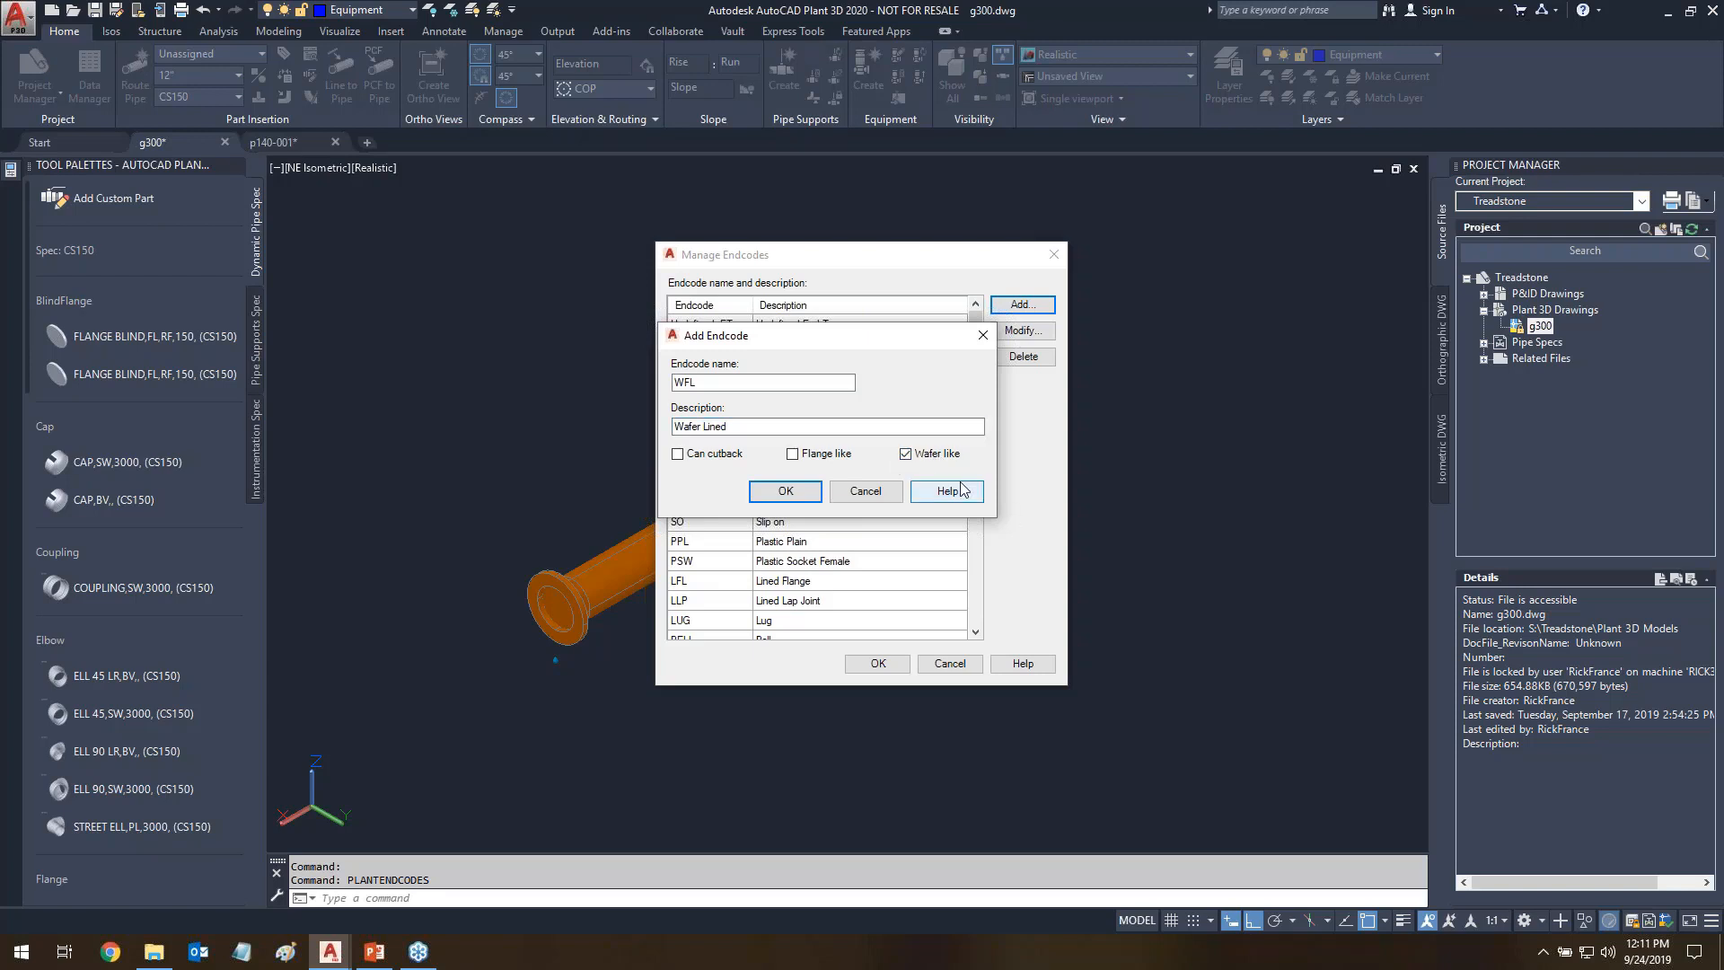
pyautogui.moveTo(893, 430)
pyautogui.mouseDown()
pyautogui.moveTo(992, 463)
pyautogui.moveTo(933, 492)
pyautogui.moveTo(888, 438)
pyautogui.moveTo(1158, 370)
pyautogui.mouseUp()
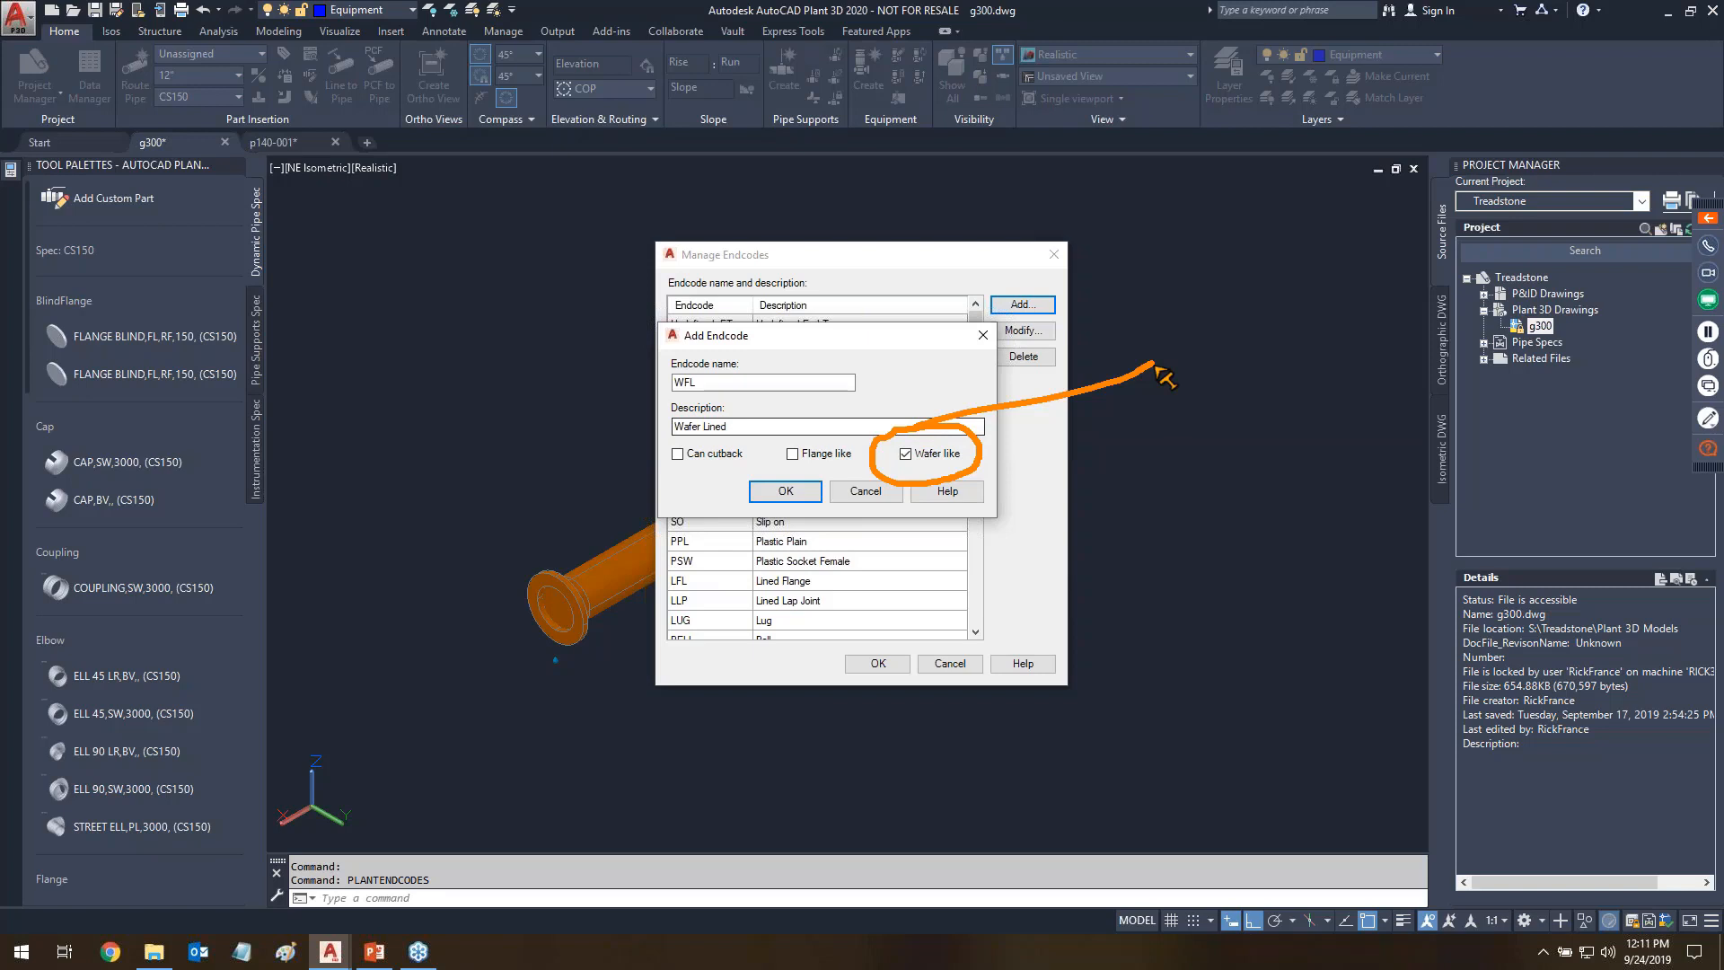
pyautogui.press('Escape')
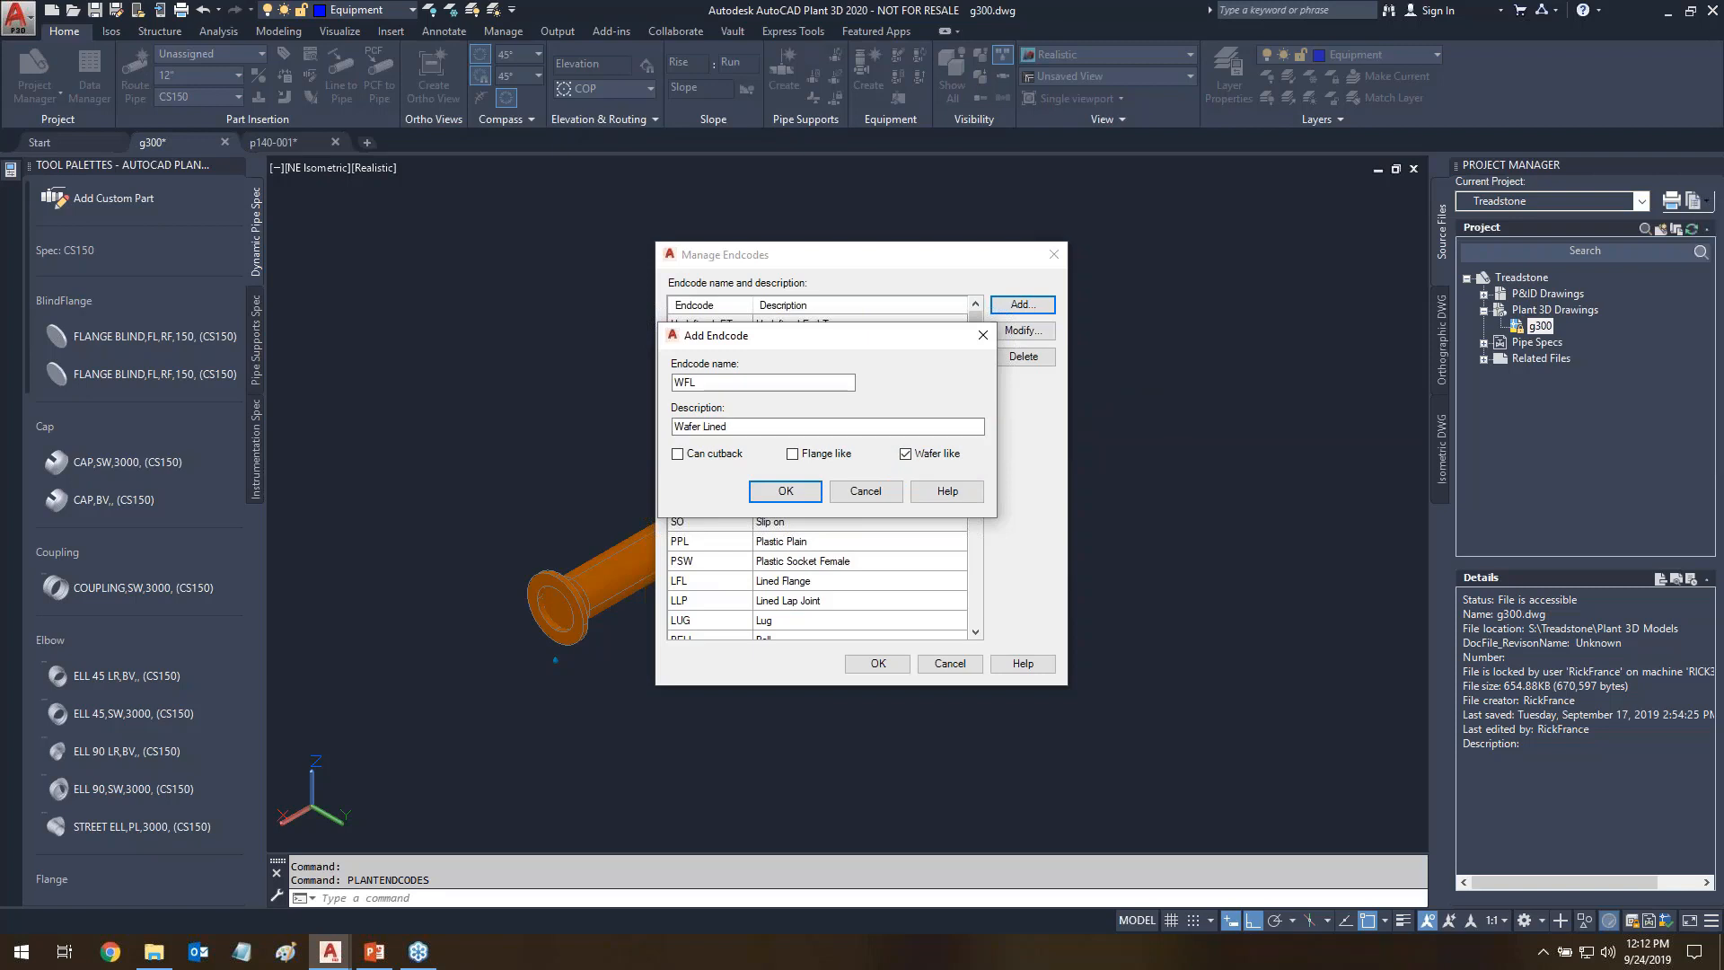
pyautogui.click(785, 491)
pyautogui.scroll(-5, 969, 478)
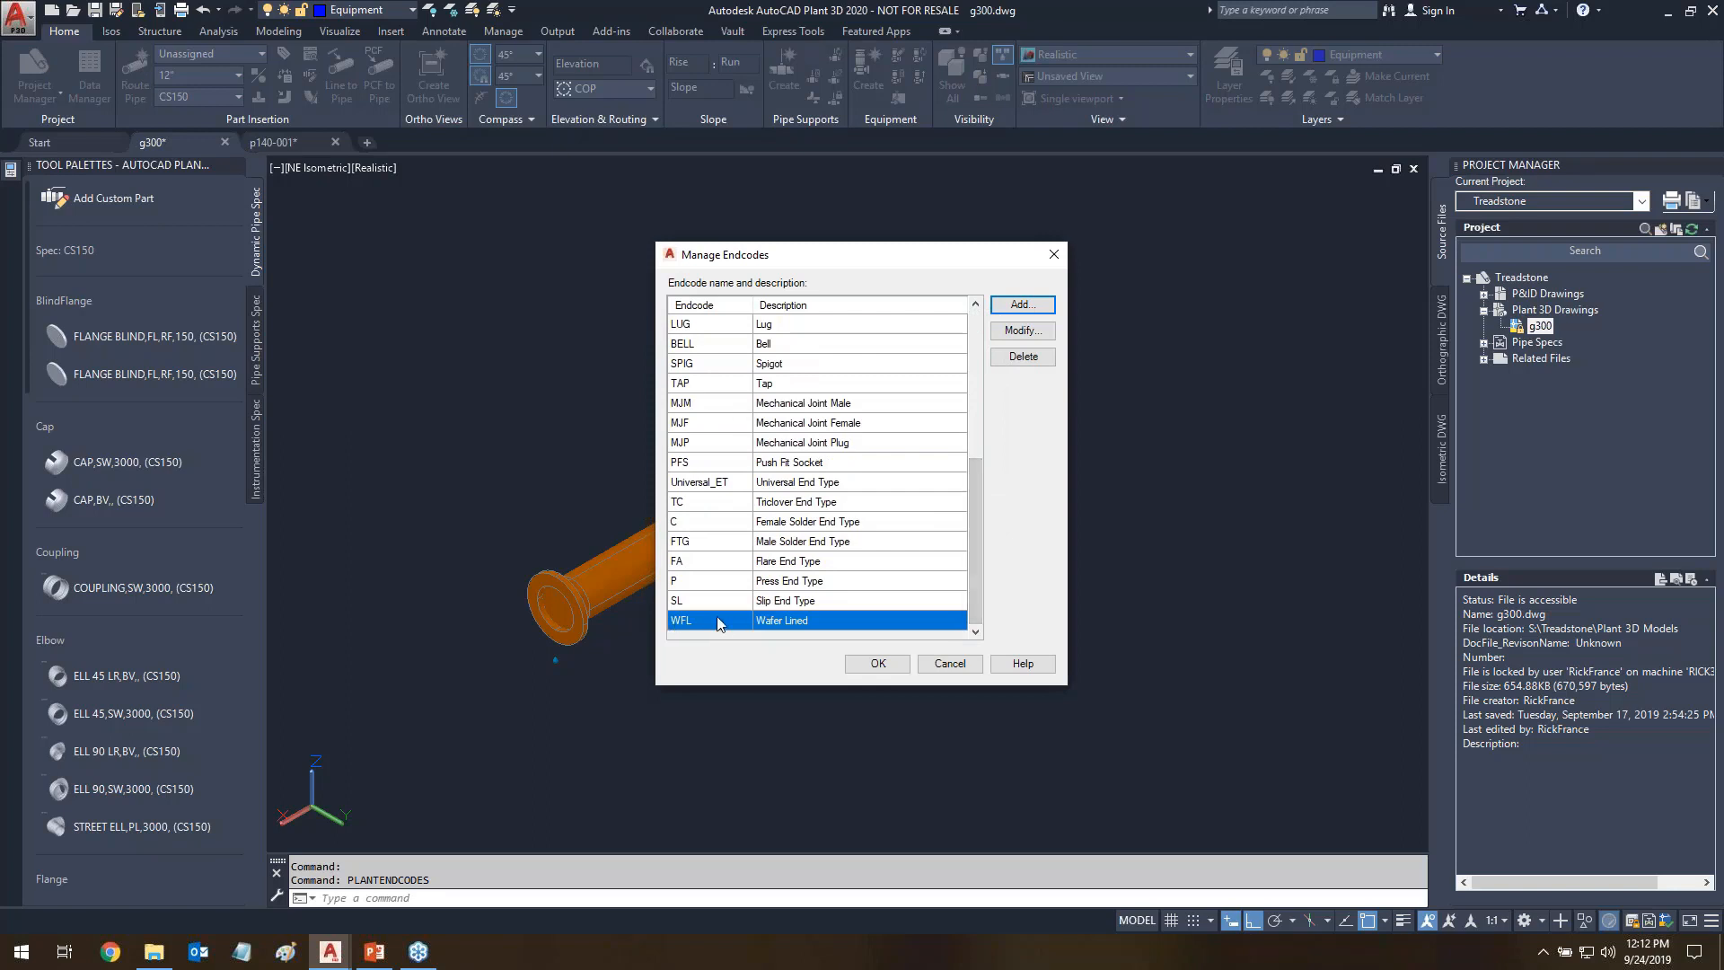
pyautogui.click(878, 665)
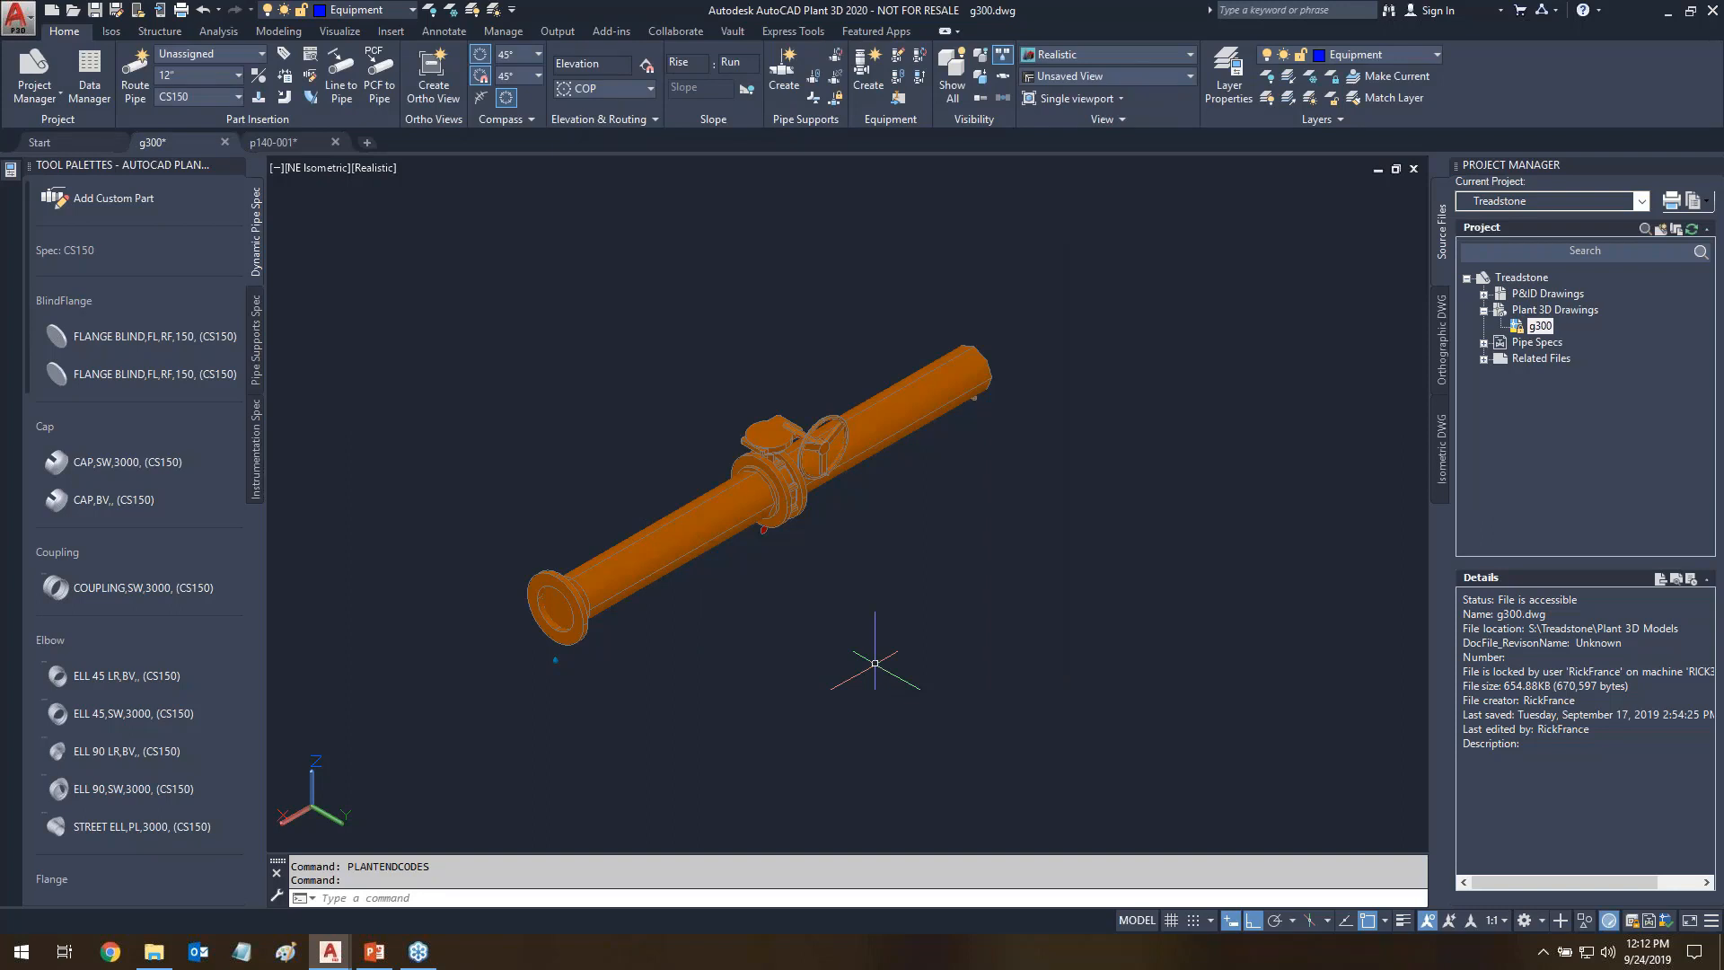
# - Inspect the port end types in the butterfly valve's properties and clear the selection
pyautogui.click(769, 449)
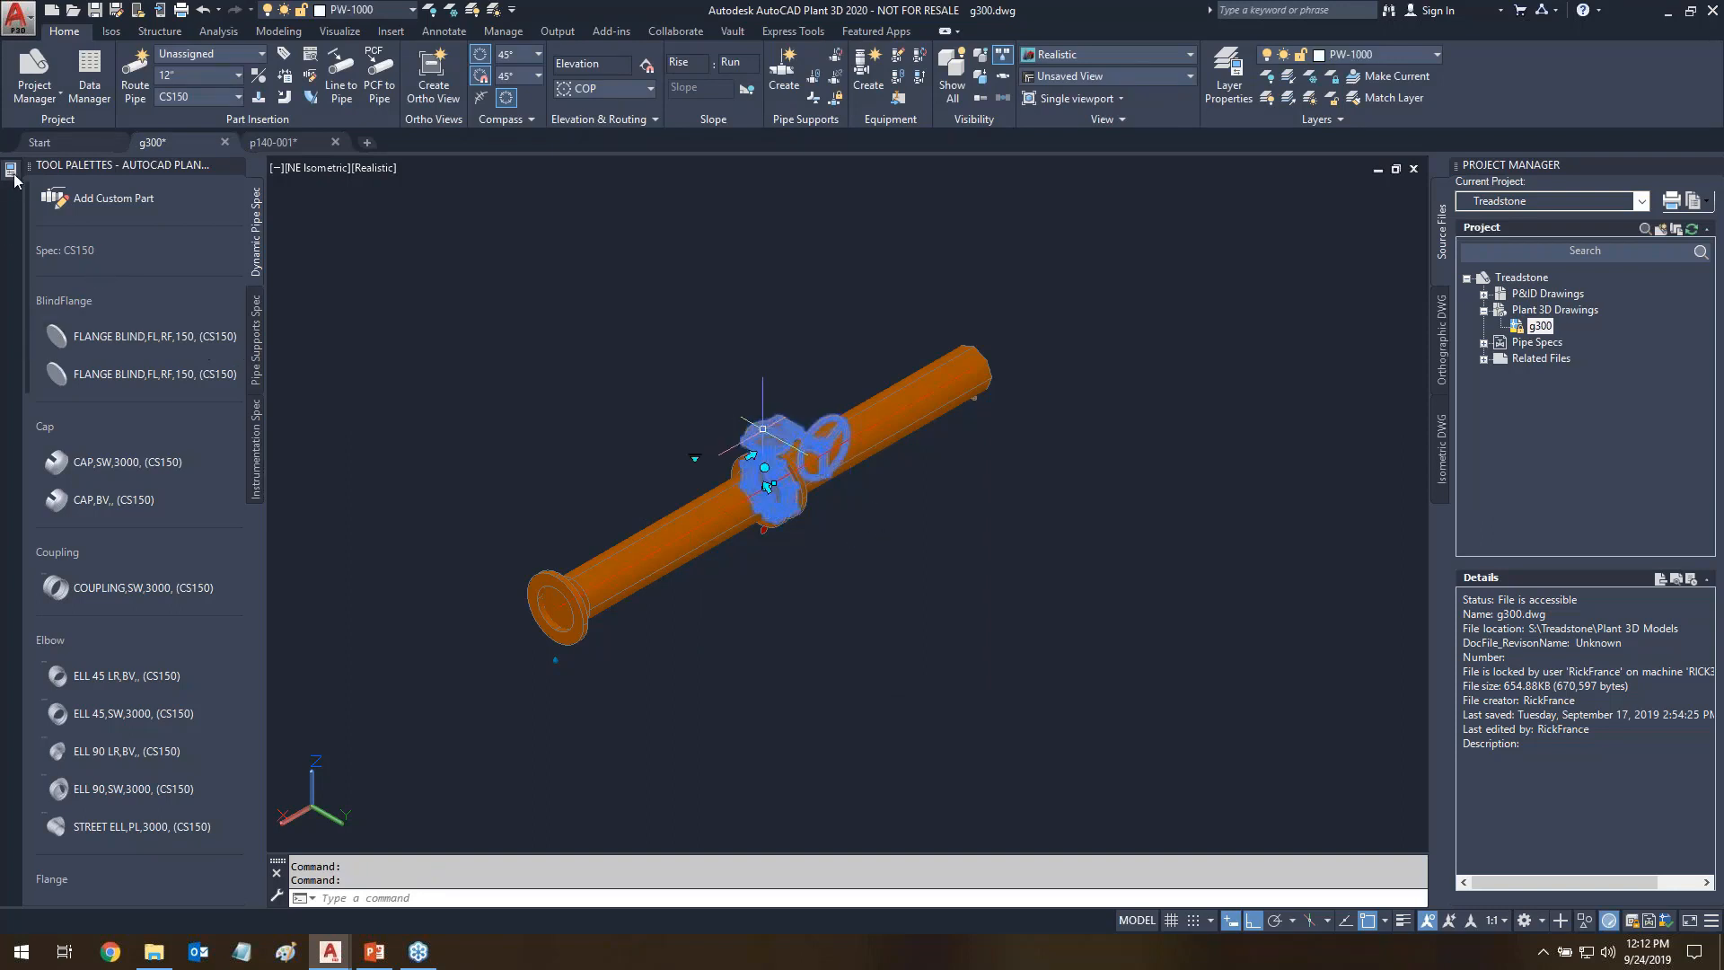
pyautogui.hotkey('ctrl', '1')
pyautogui.moveTo(49, 440); pyautogui.dragTo(40, 926)
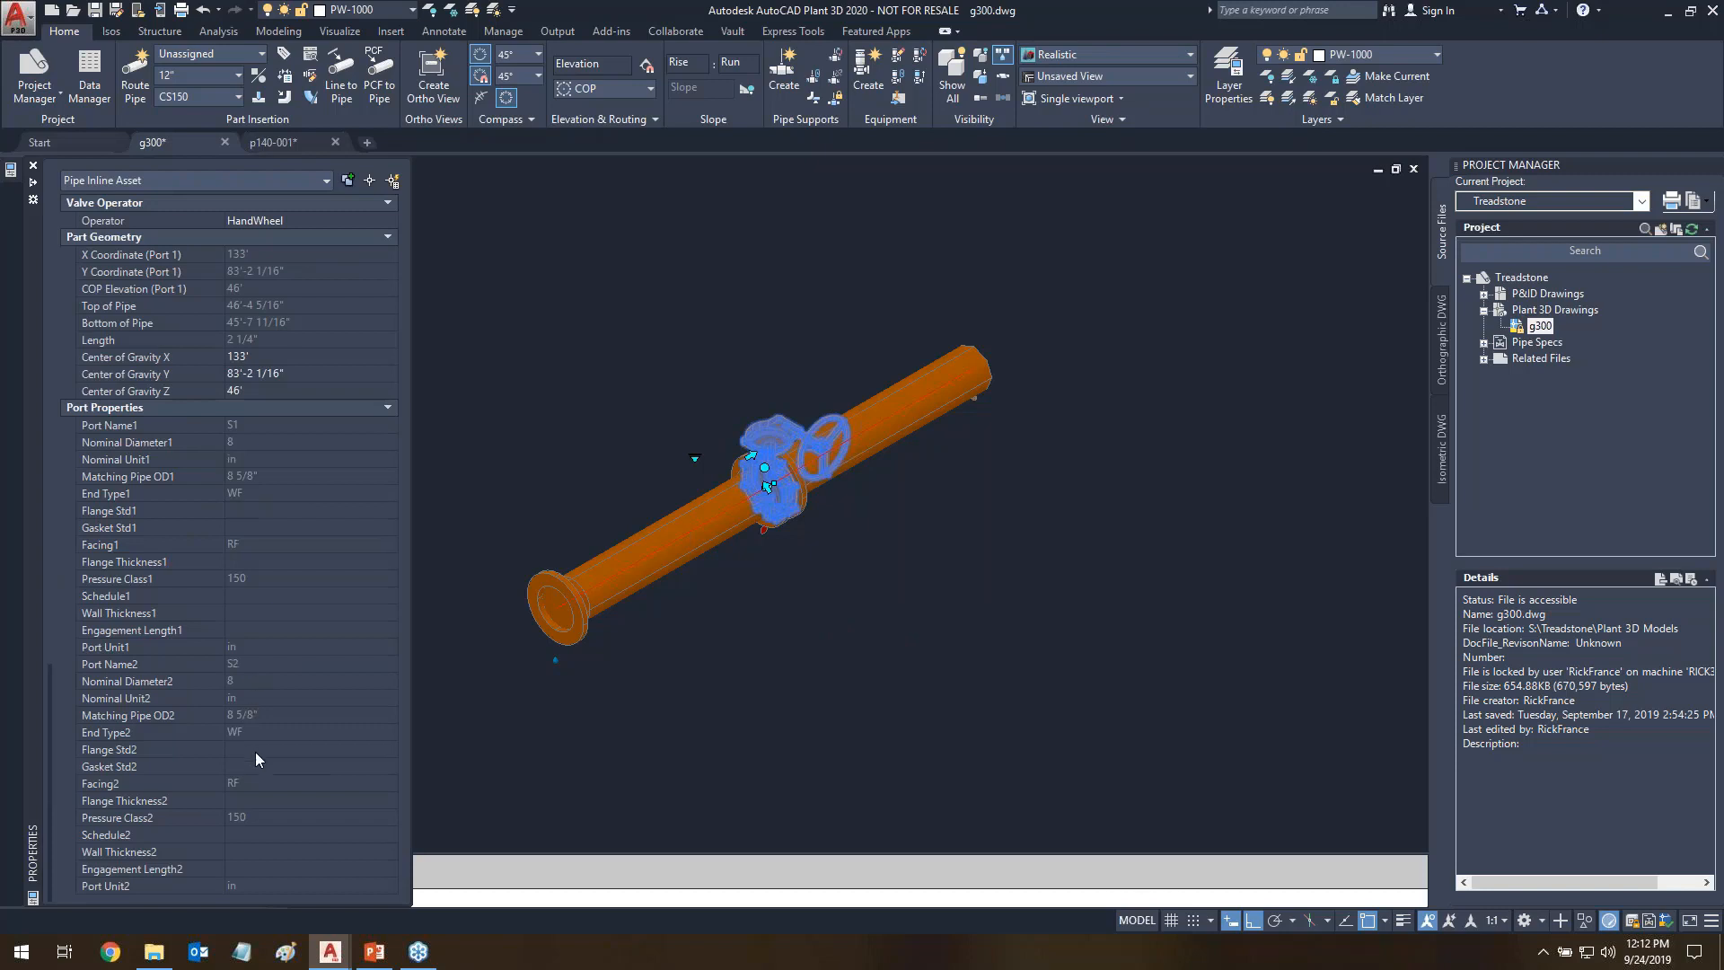
pyautogui.hotkey('ctrl', '1')
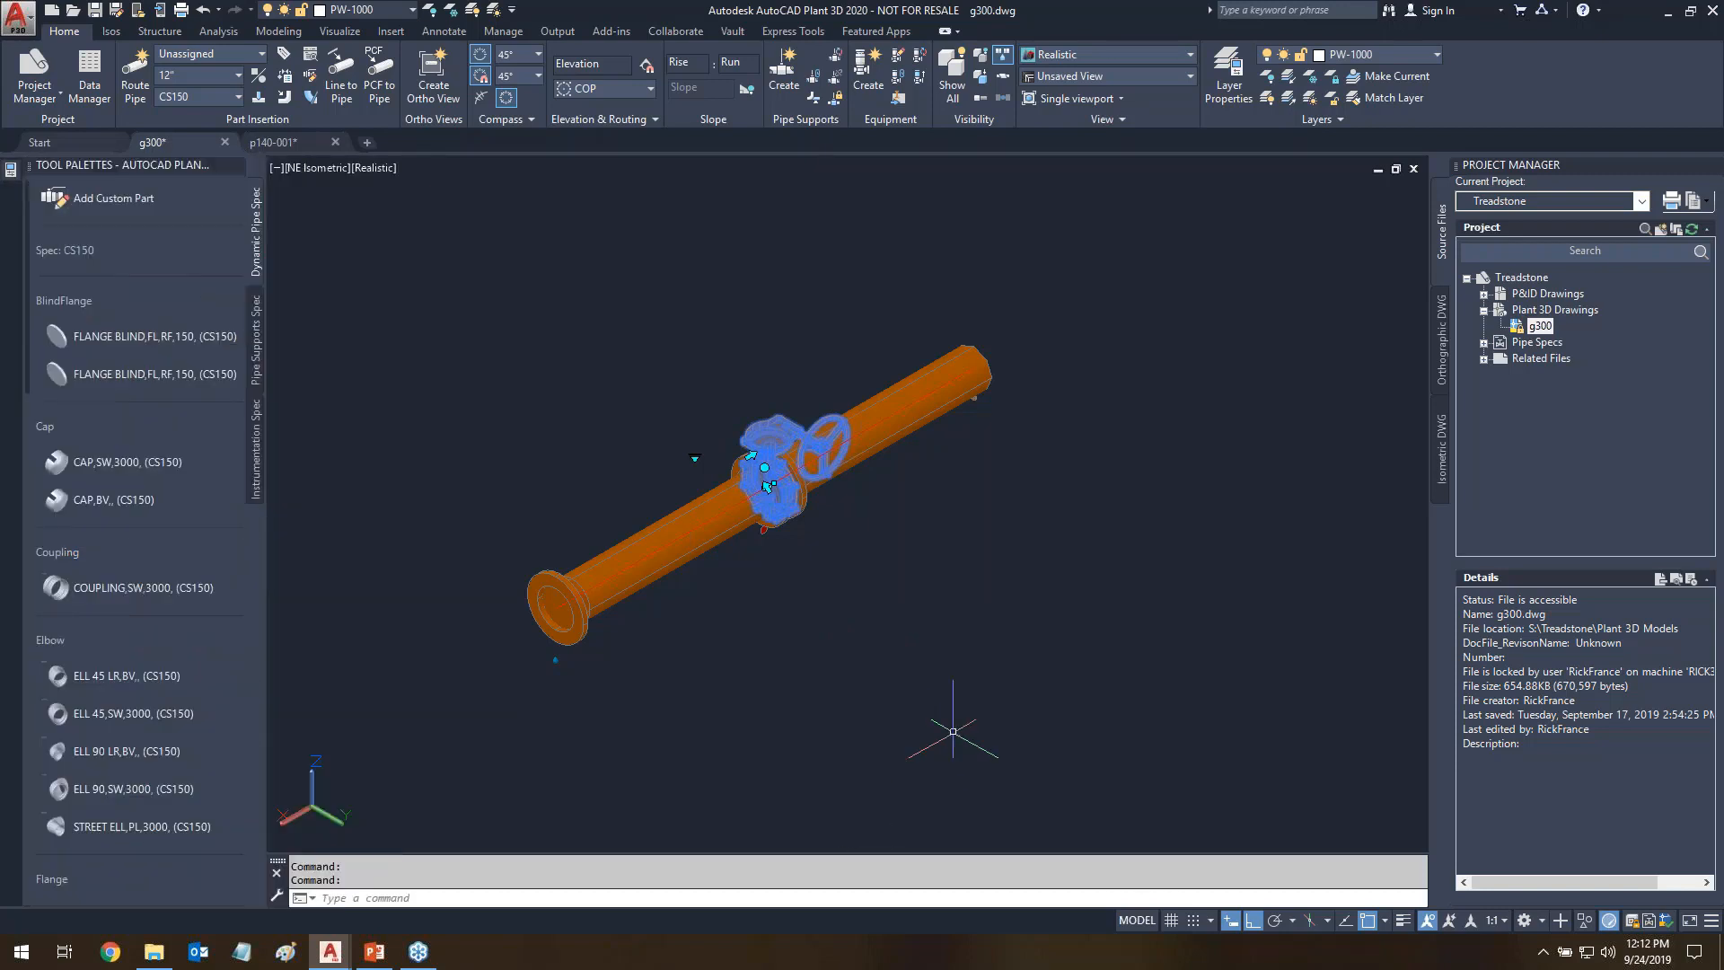
pyautogui.press('Escape')
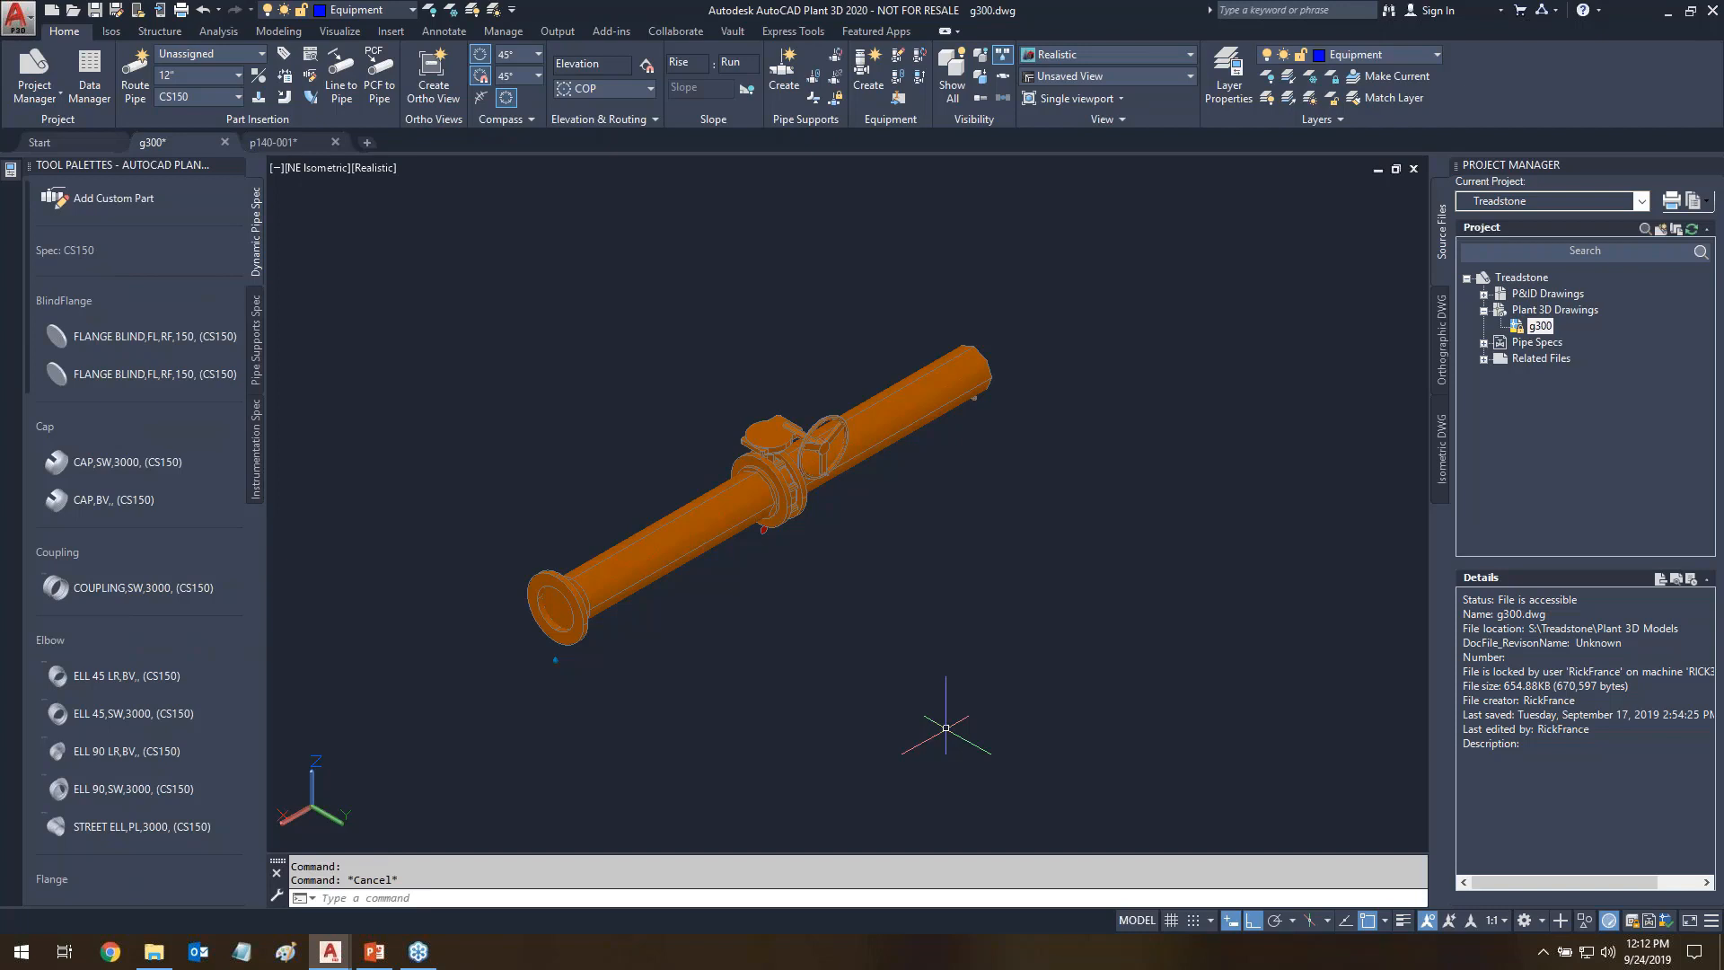
# - Quit AutoCAD Plant 3D without saving the g300 and p140-001 drawings
pyautogui.click(1710, 10)
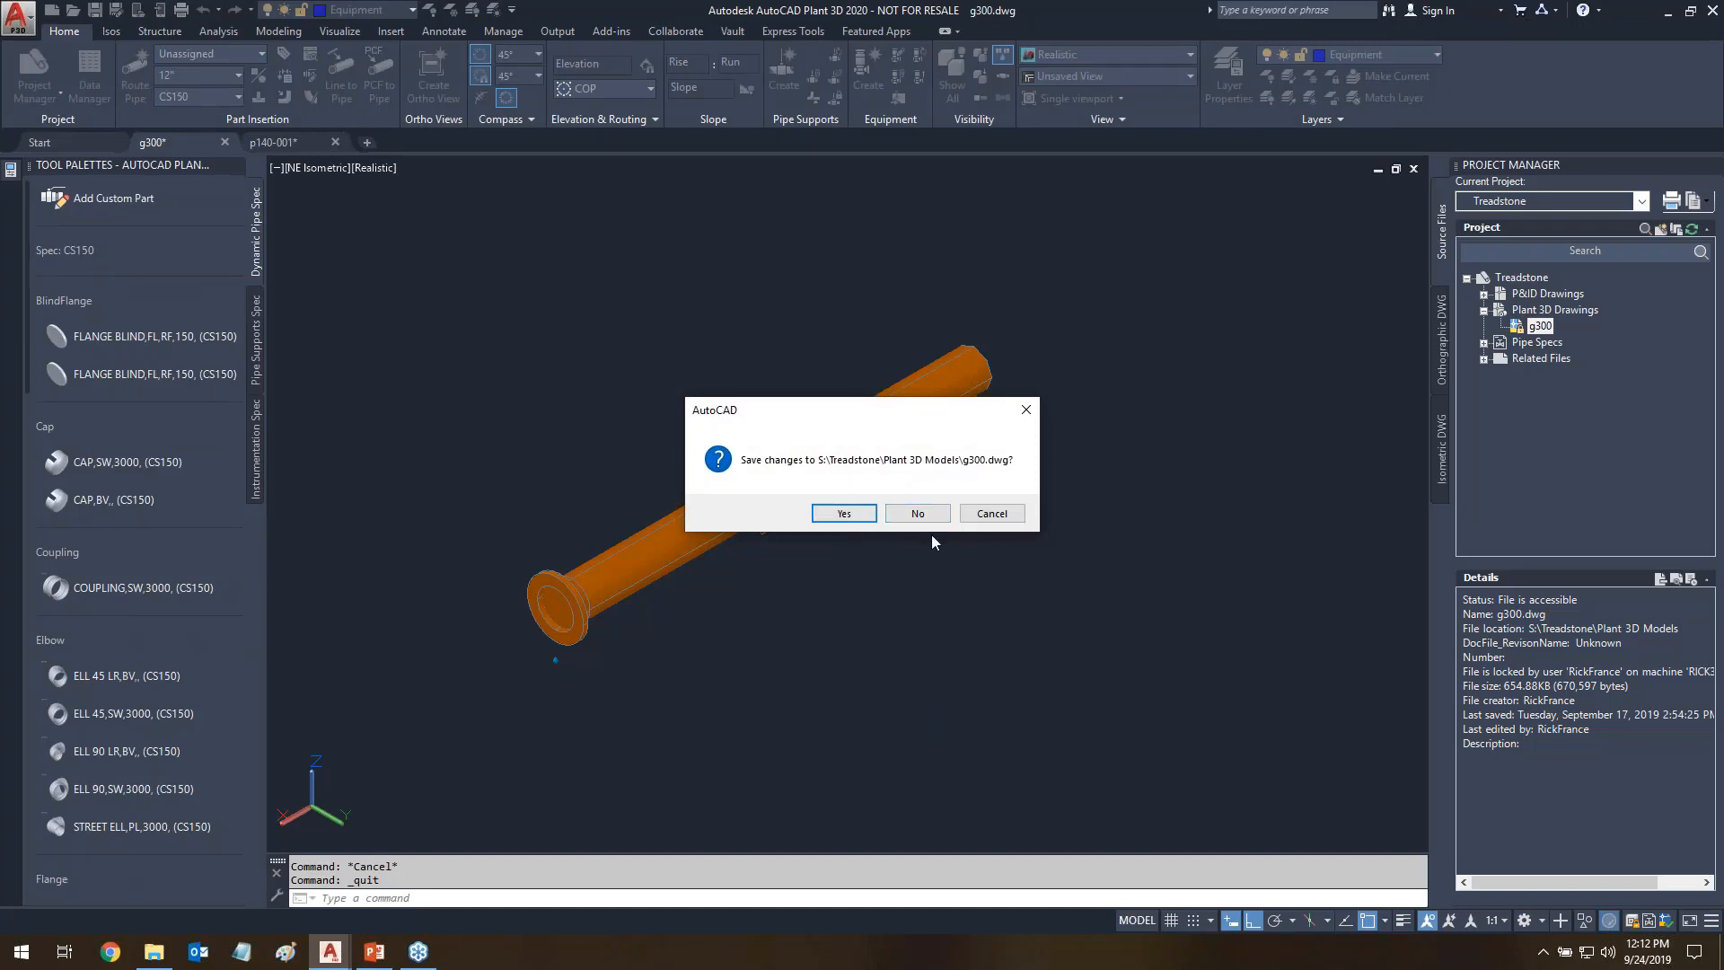
pyautogui.click(917, 513)
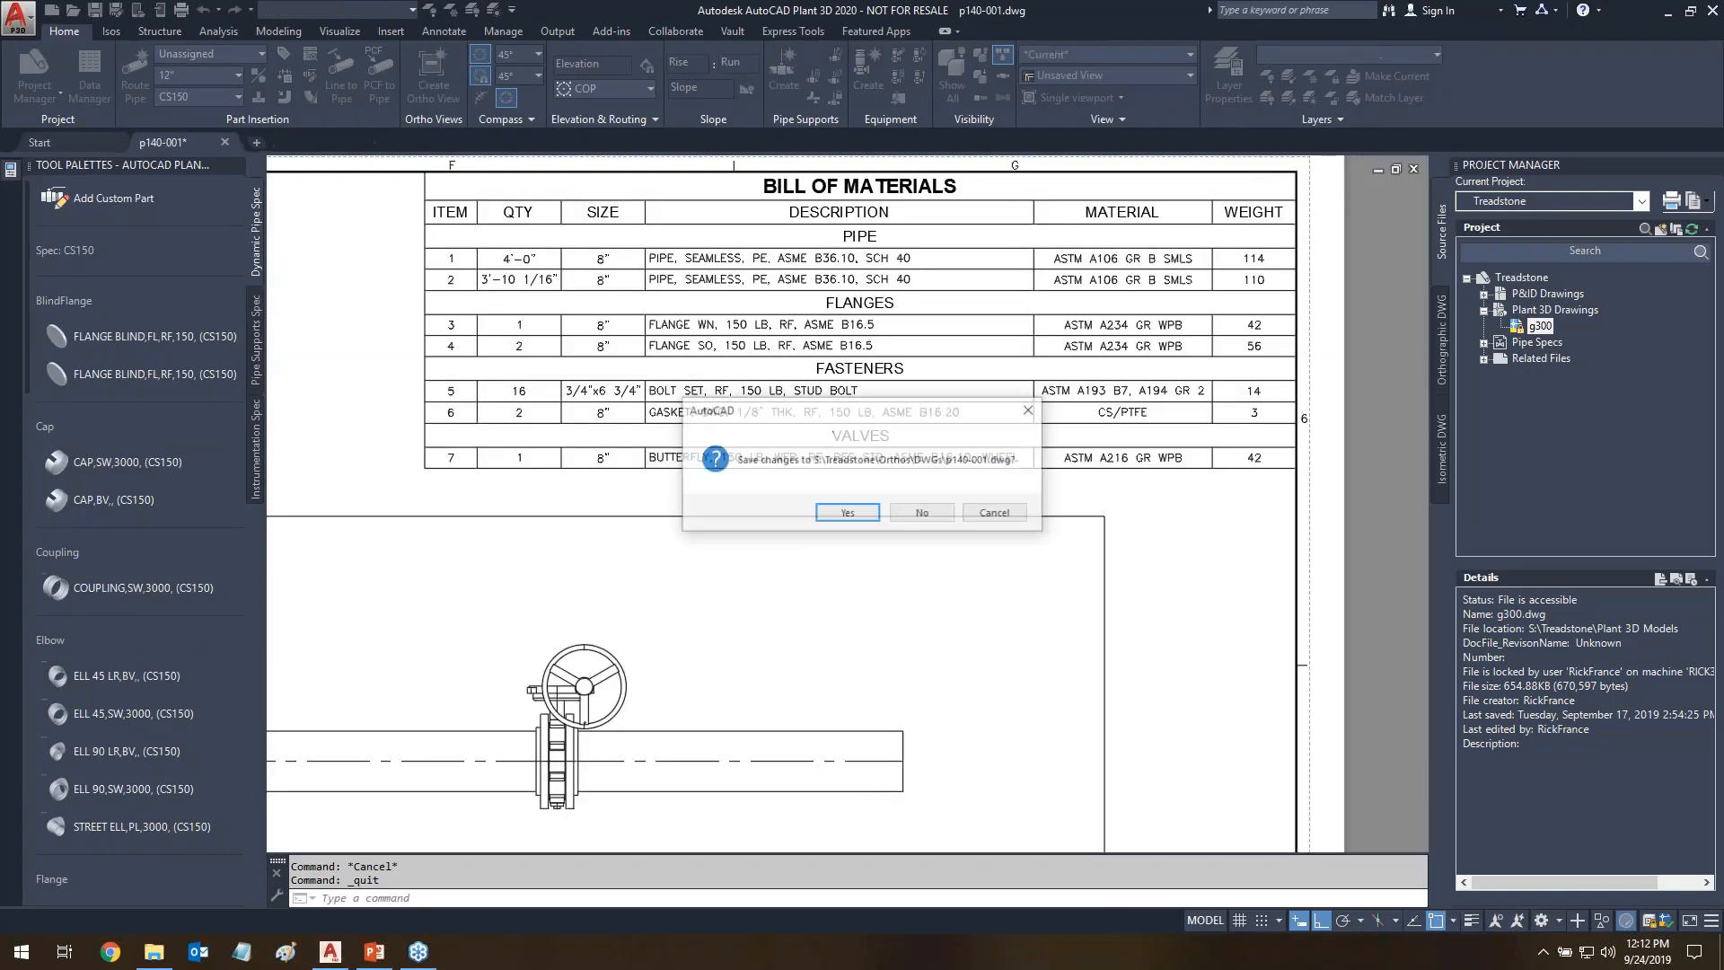
pyautogui.click(918, 513)
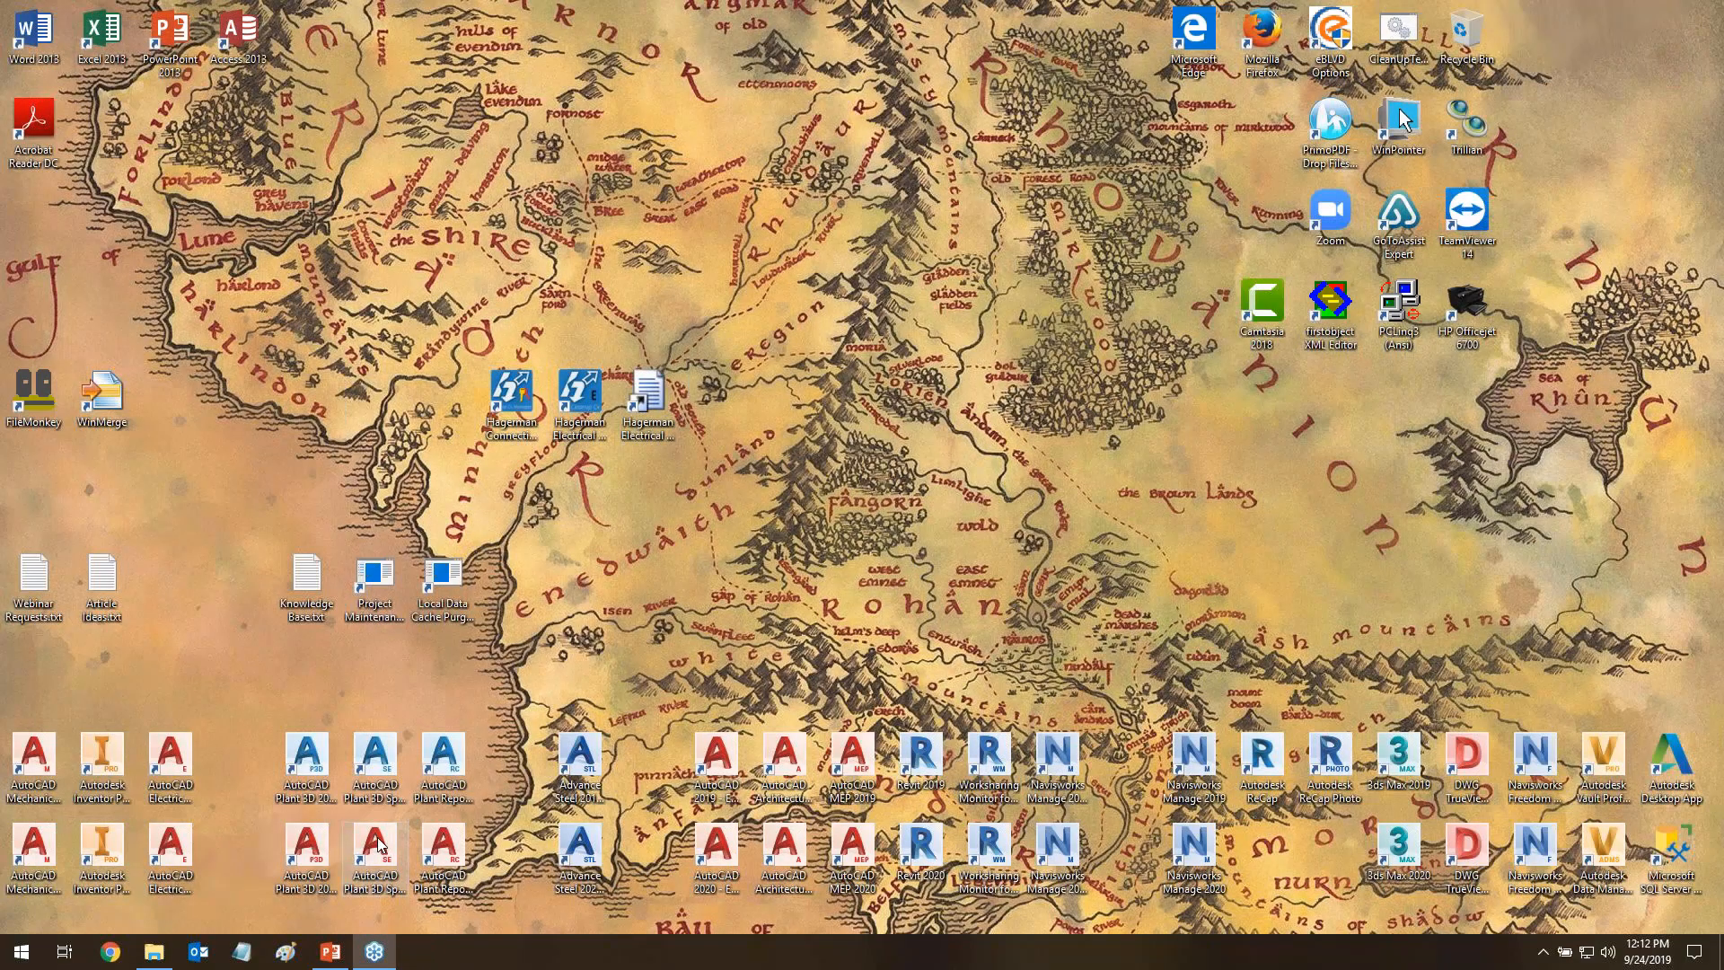
# - Launch the AutoCAD Plant 3D Spec Editor and open the CS150.pspx spec from the Treadstone project's Spec Sheets folder
pyautogui.doubleClick(377, 845)
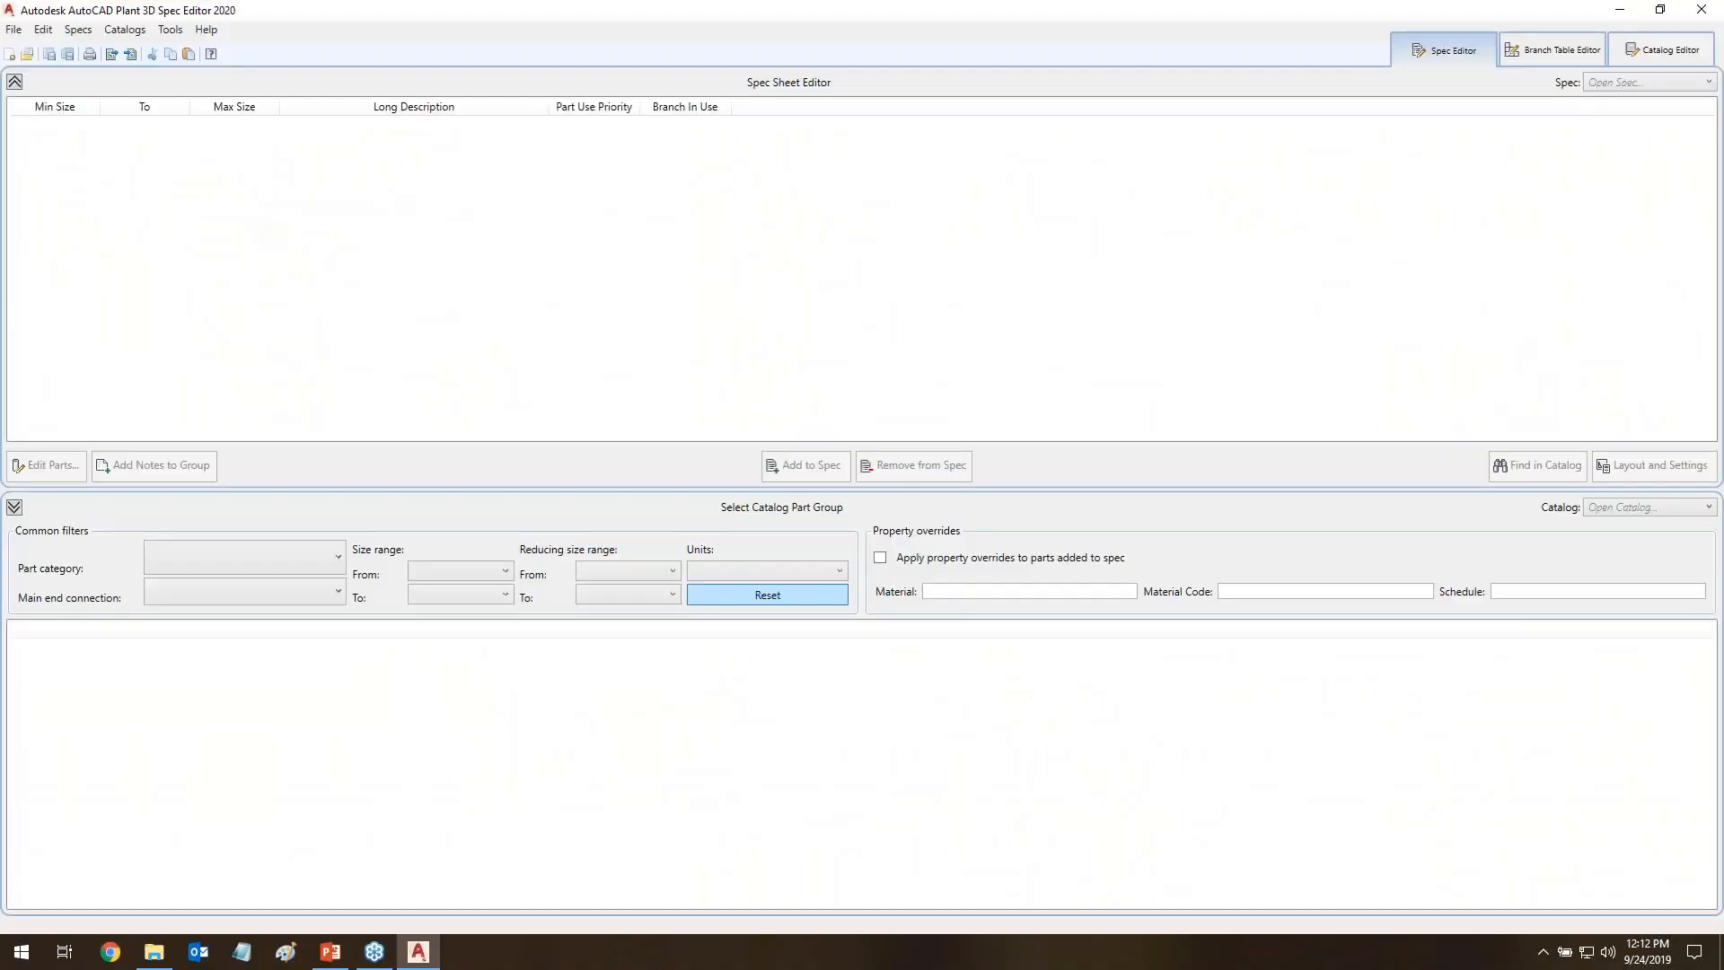
pyautogui.click(1663, 51)
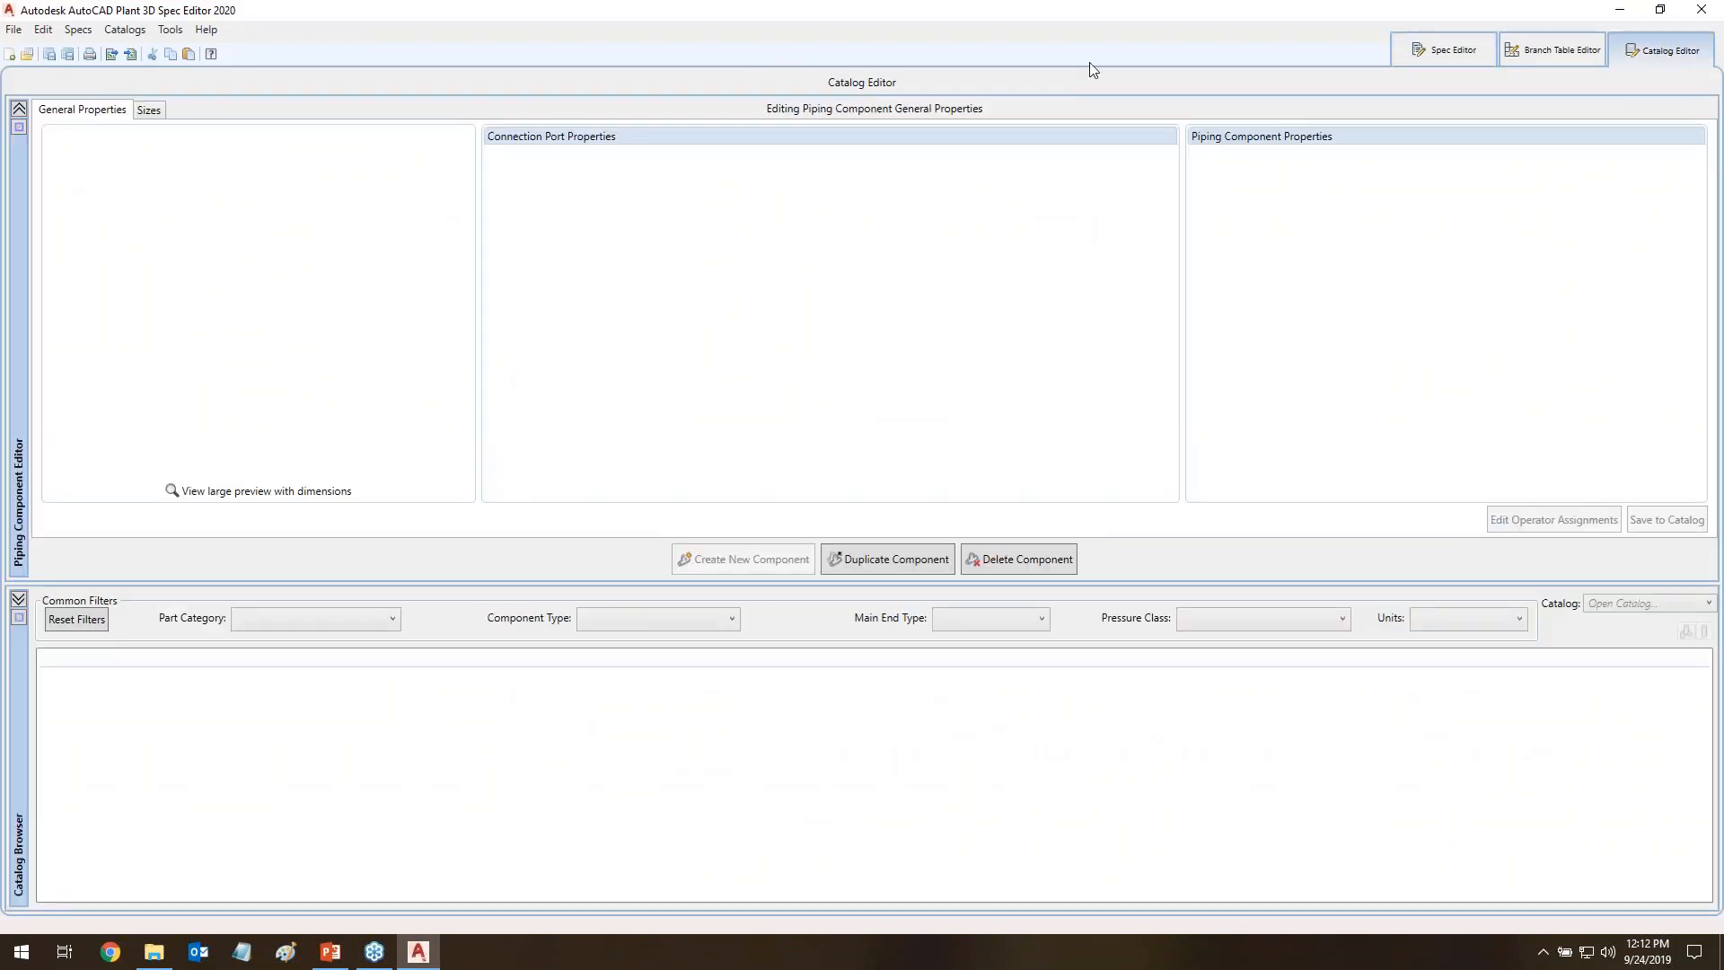
pyautogui.click(1434, 52)
pyautogui.click(14, 29)
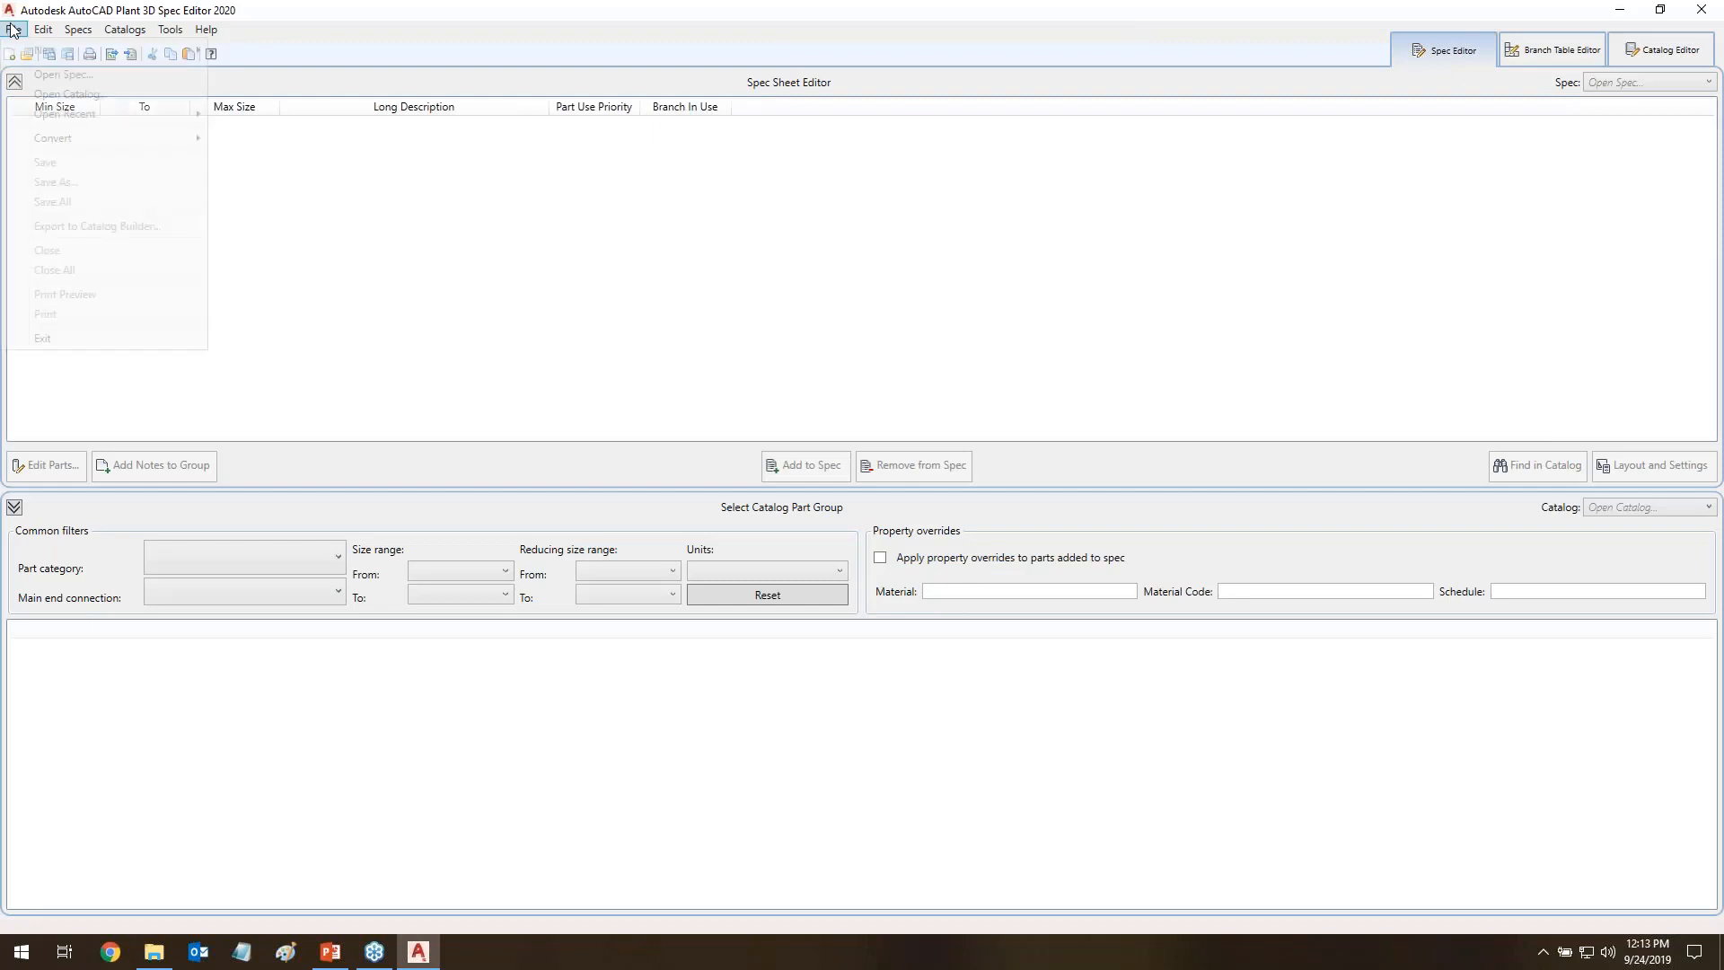
pyautogui.click(73, 85)
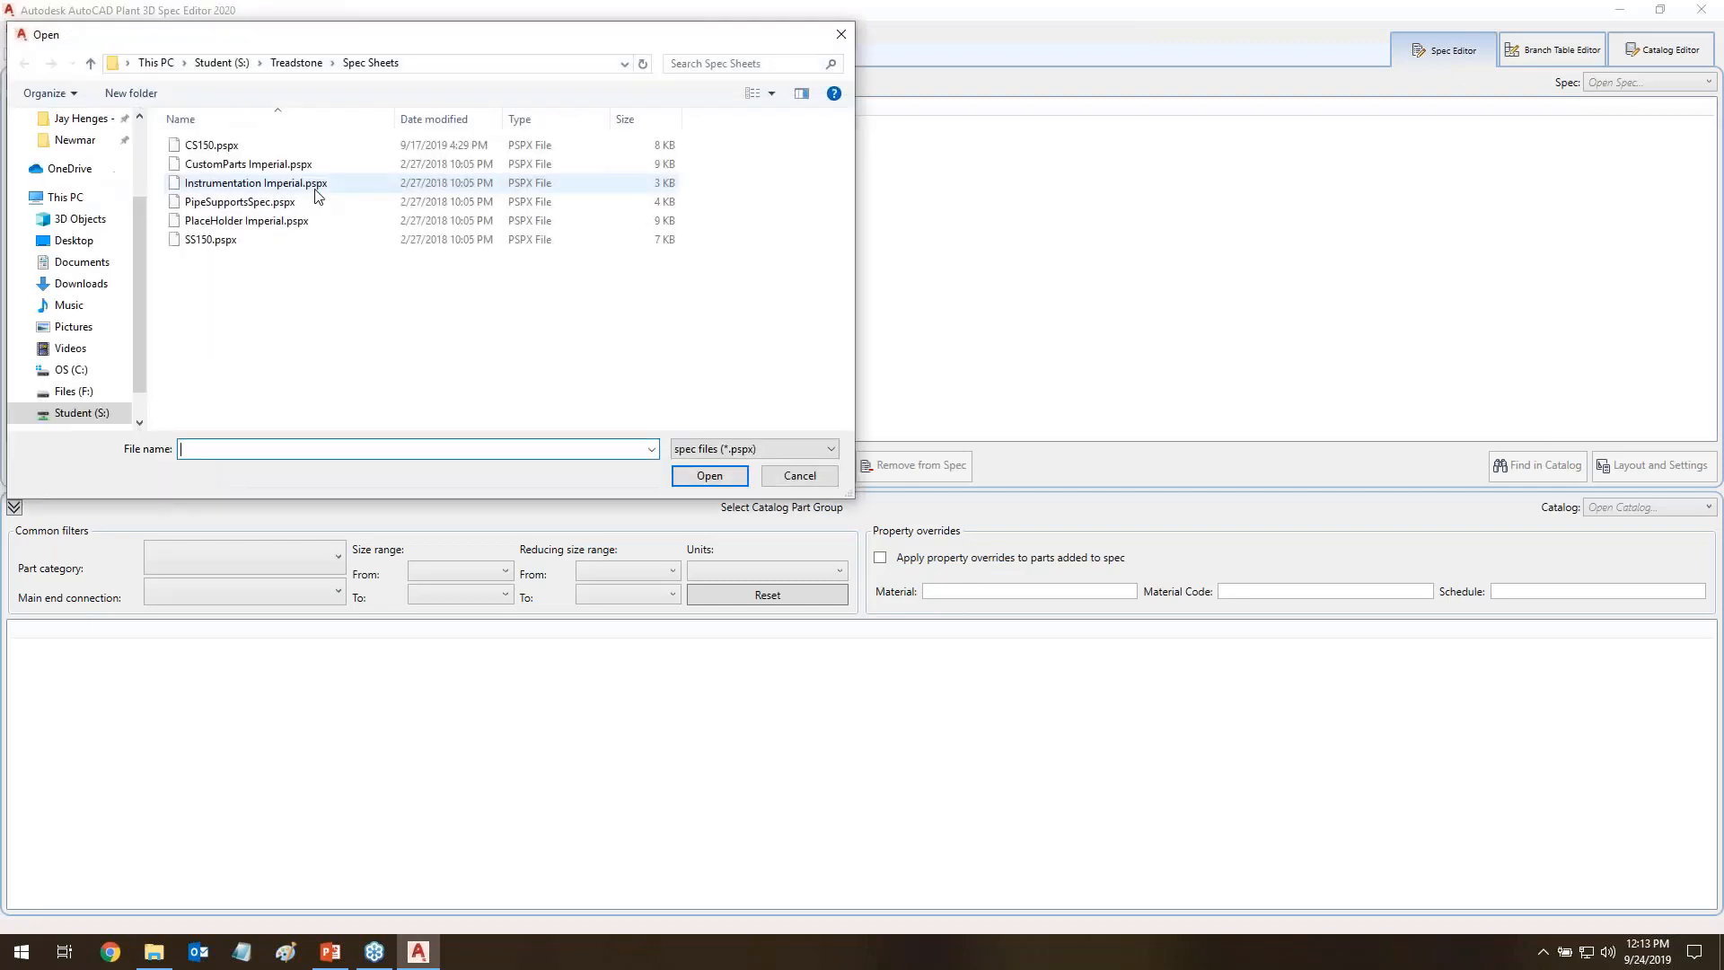
pyautogui.click(205, 148)
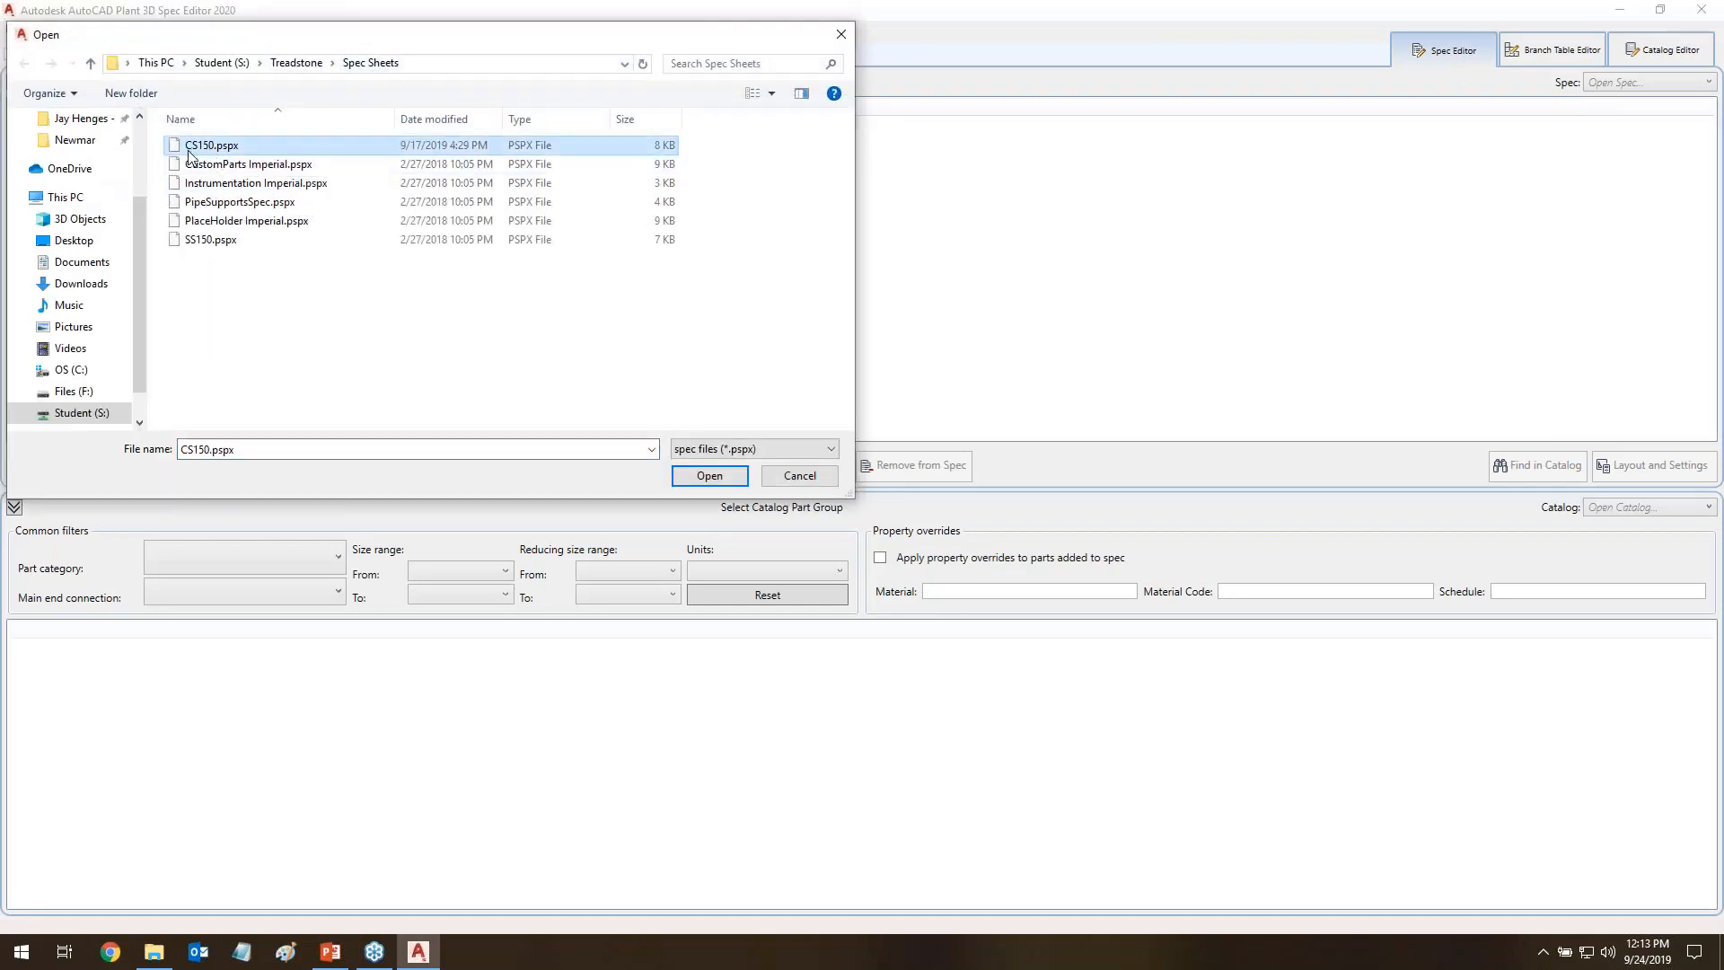
pyautogui.click(709, 475)
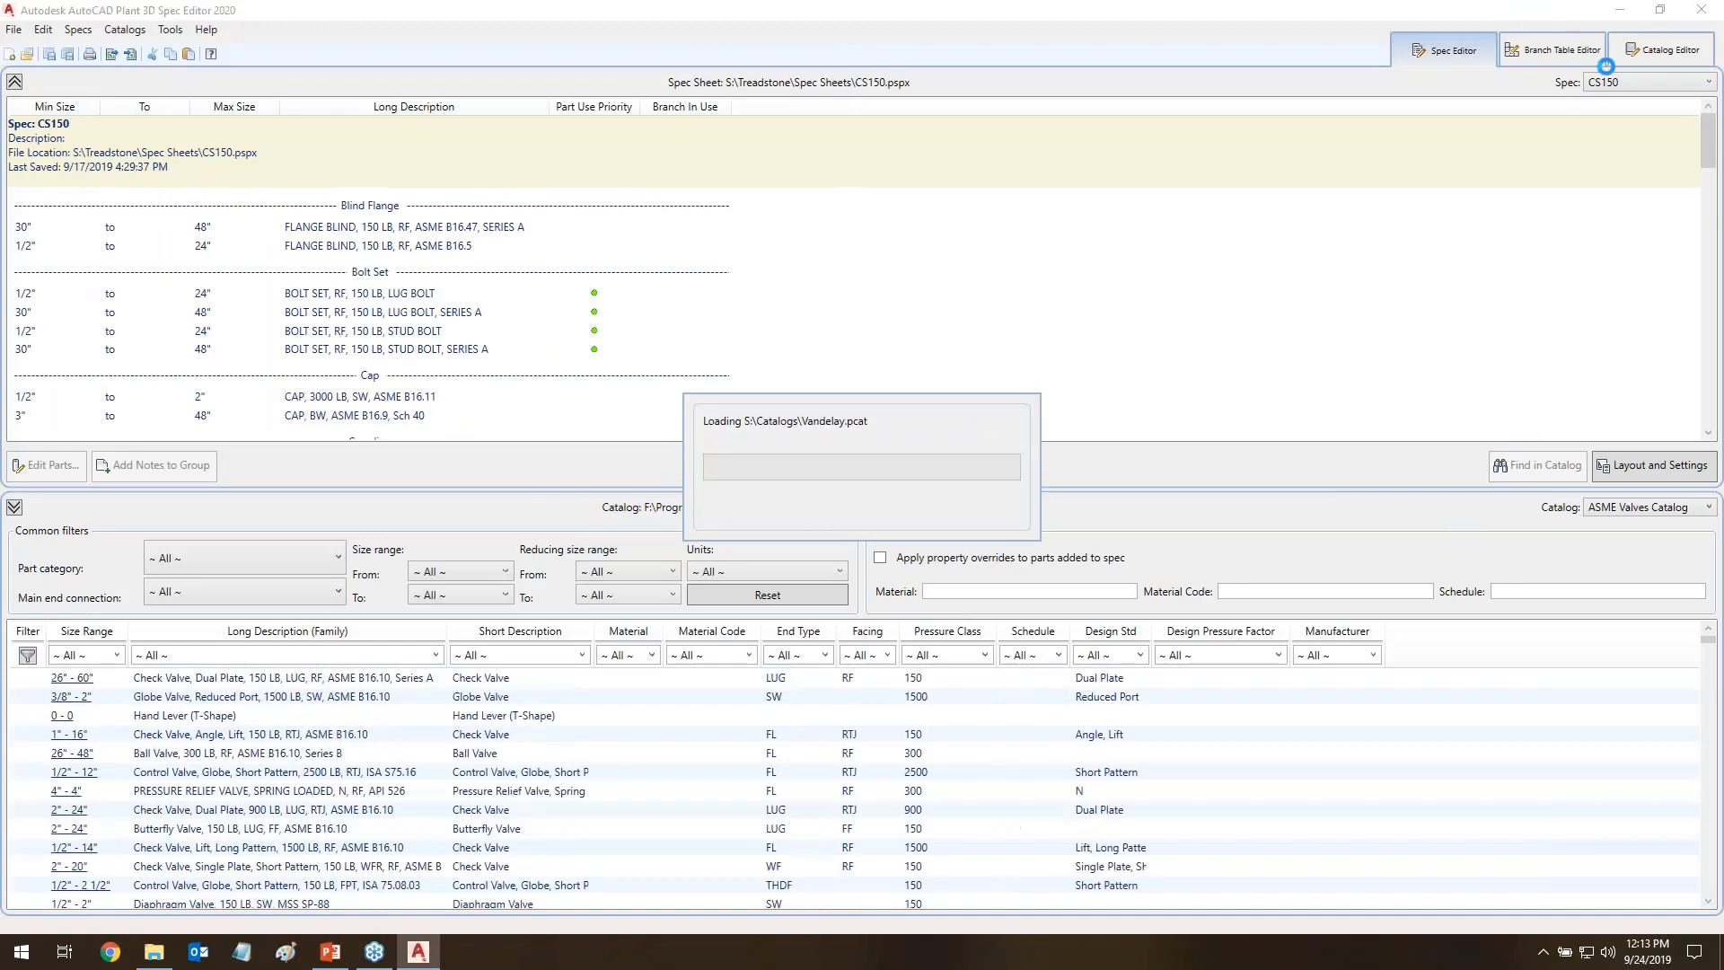
# - Examine the end type of the wheel-operated 8" to 12" butterfly valve in the Vandelay catalog in Catalog Editor
pyautogui.click(1664, 52)
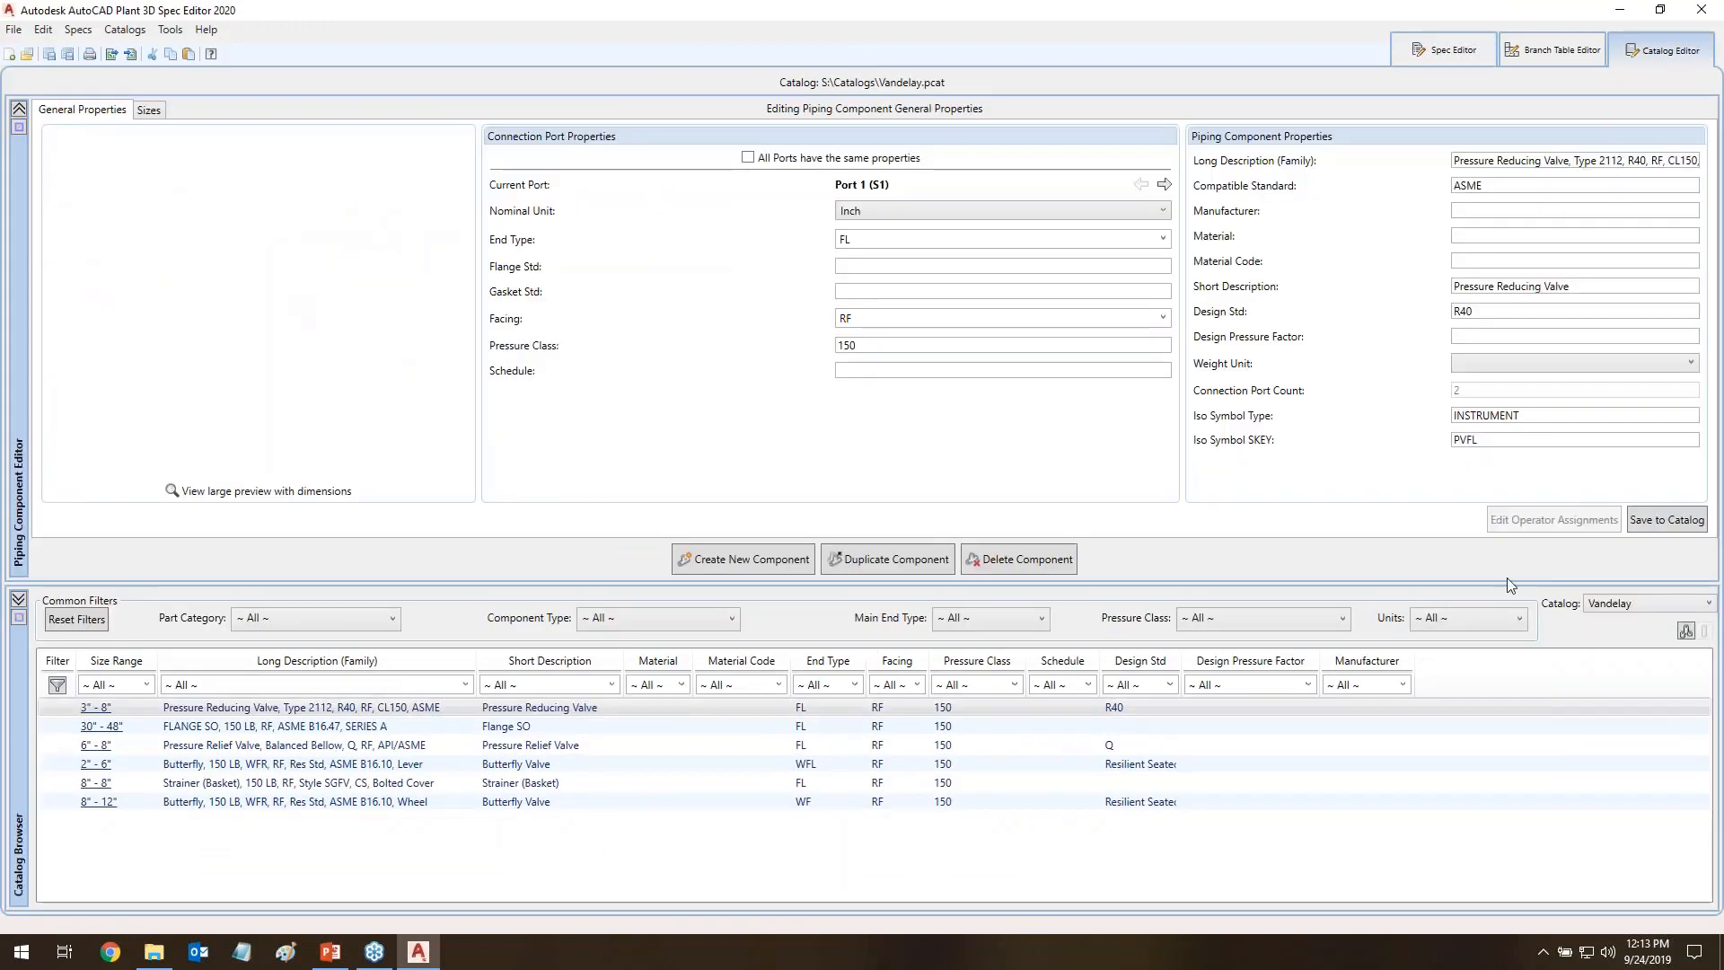
pyautogui.moveTo(1607, 633)
pyautogui.mouseDown()
pyautogui.moveTo(1665, 597)
pyautogui.moveTo(1538, 585)
pyautogui.moveTo(1581, 633)
pyautogui.moveTo(1602, 625)
pyautogui.mouseUp()
pyautogui.moveTo(72, 819); pyautogui.dragTo(445, 823)
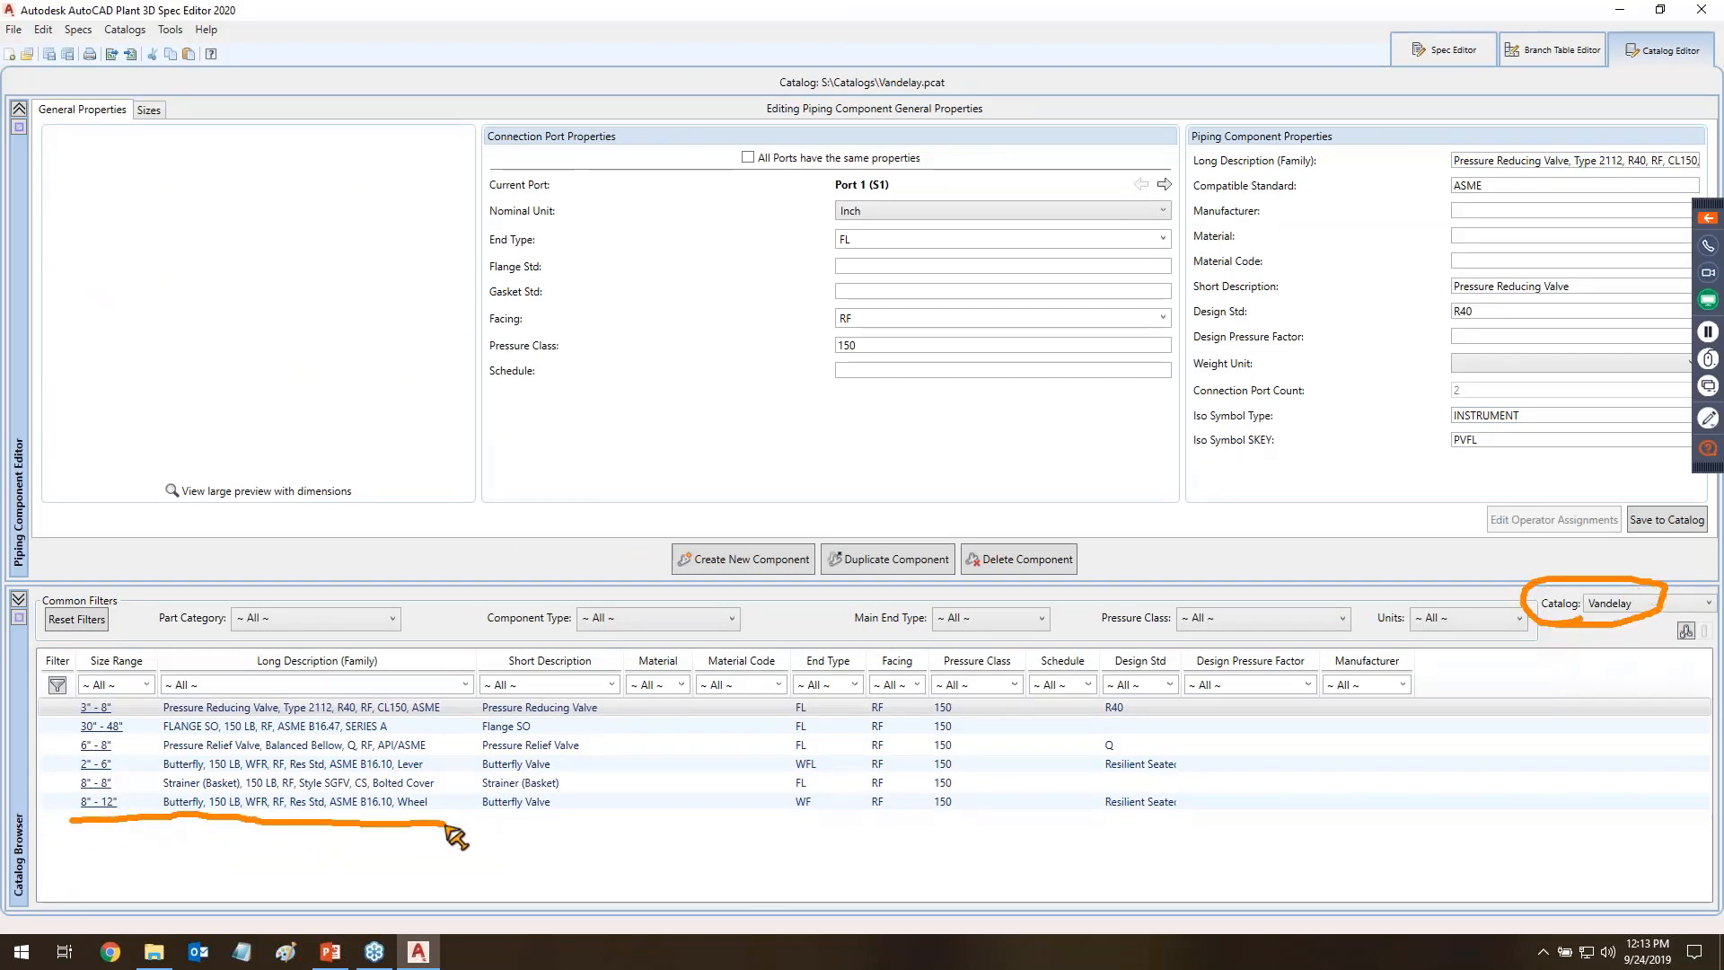
pyautogui.moveTo(786, 814)
pyautogui.mouseDown()
pyautogui.moveTo(829, 805)
pyautogui.moveTo(779, 790)
pyautogui.moveTo(801, 819)
pyautogui.mouseUp()
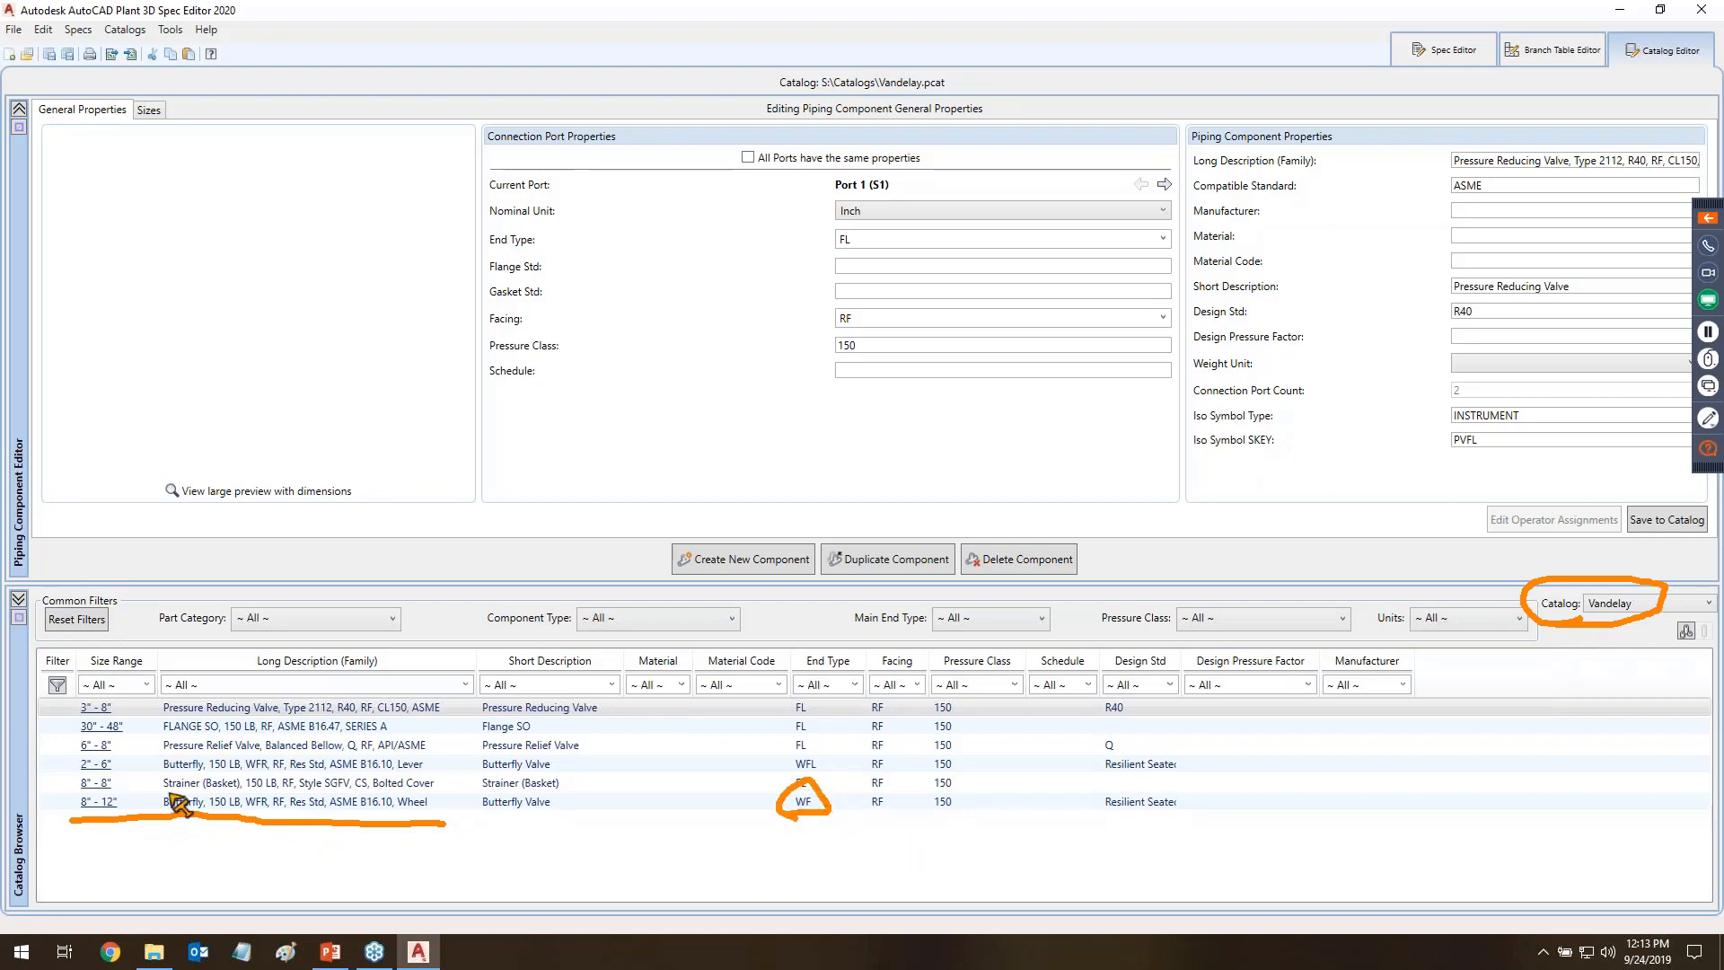
pyautogui.press('Escape')
# - Set the Port 1 end type of the wheel-operated 8" to 12" butterfly valve to WFL
pyautogui.click(263, 801)
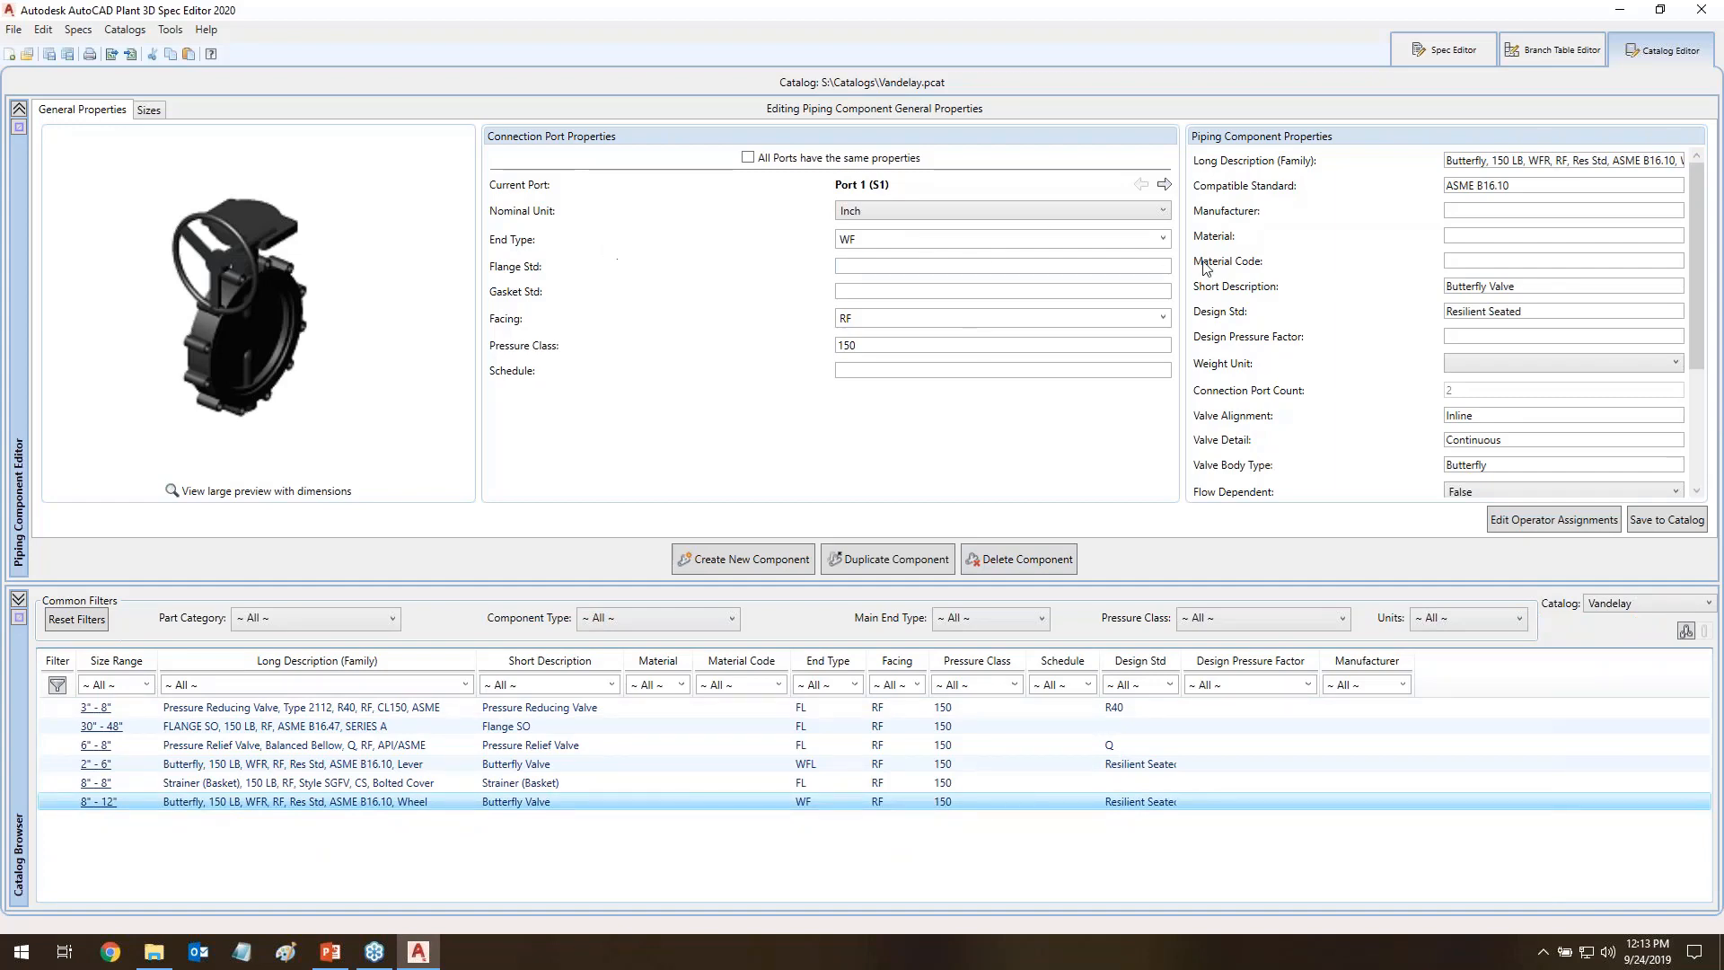
pyautogui.click(1162, 239)
pyautogui.moveTo(1166, 368); pyautogui.dragTo(1151, 497)
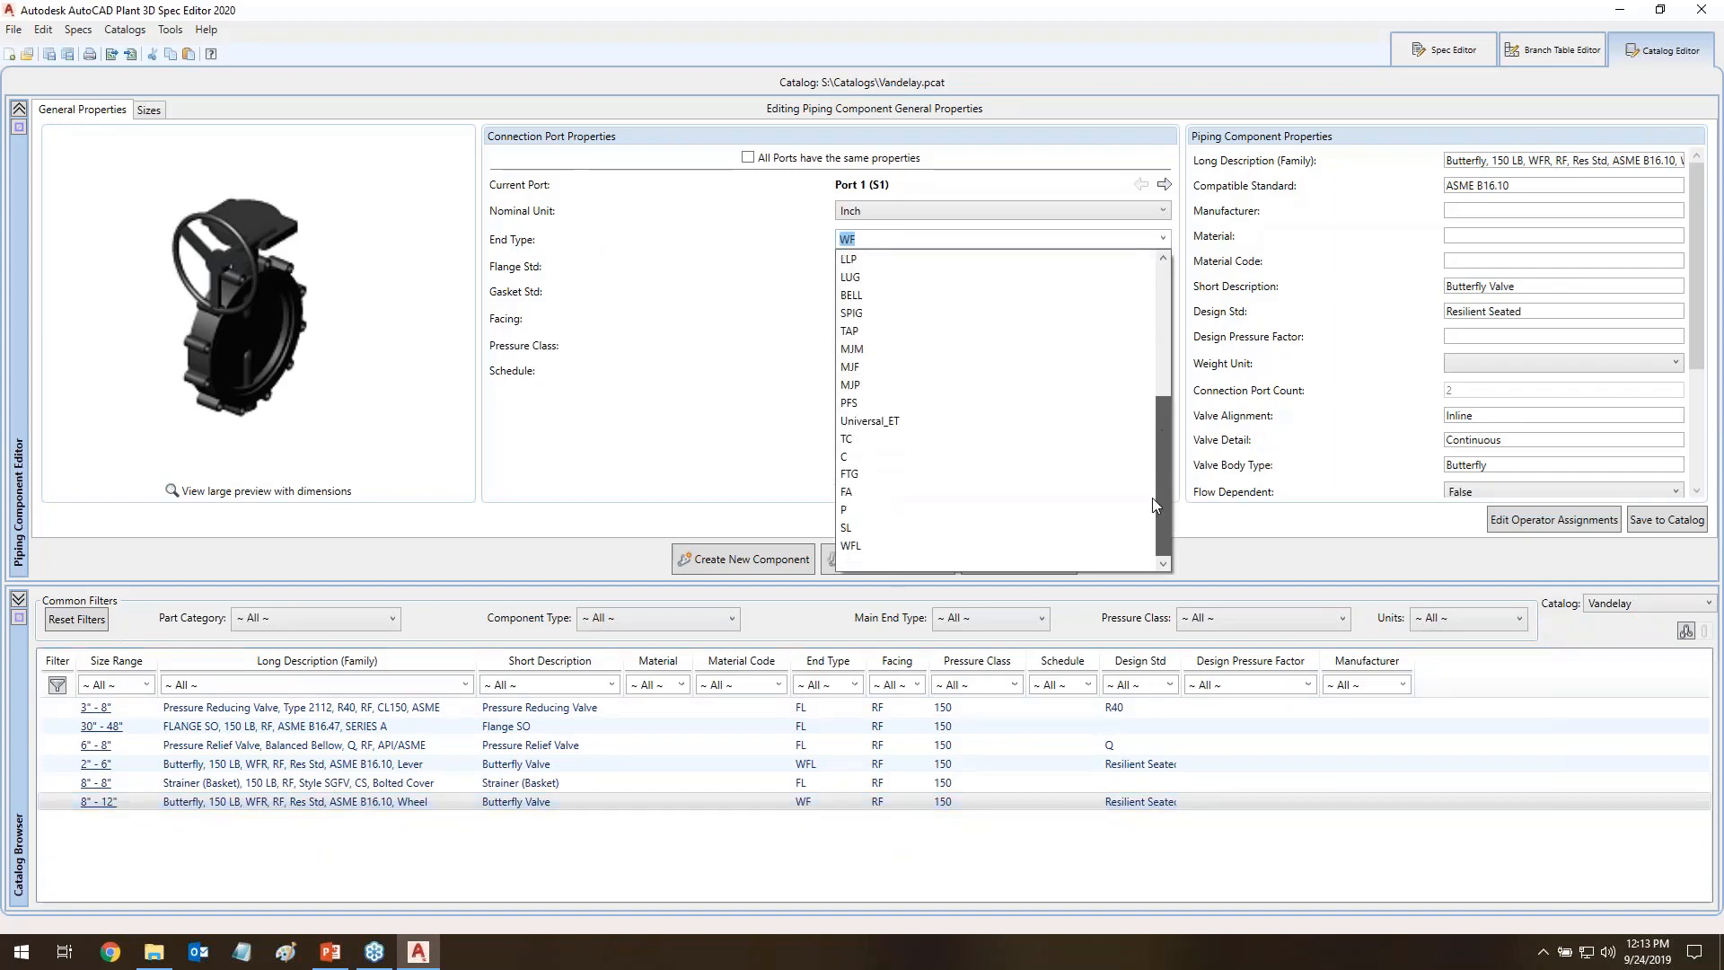
pyautogui.click(858, 546)
pyautogui.click(856, 270)
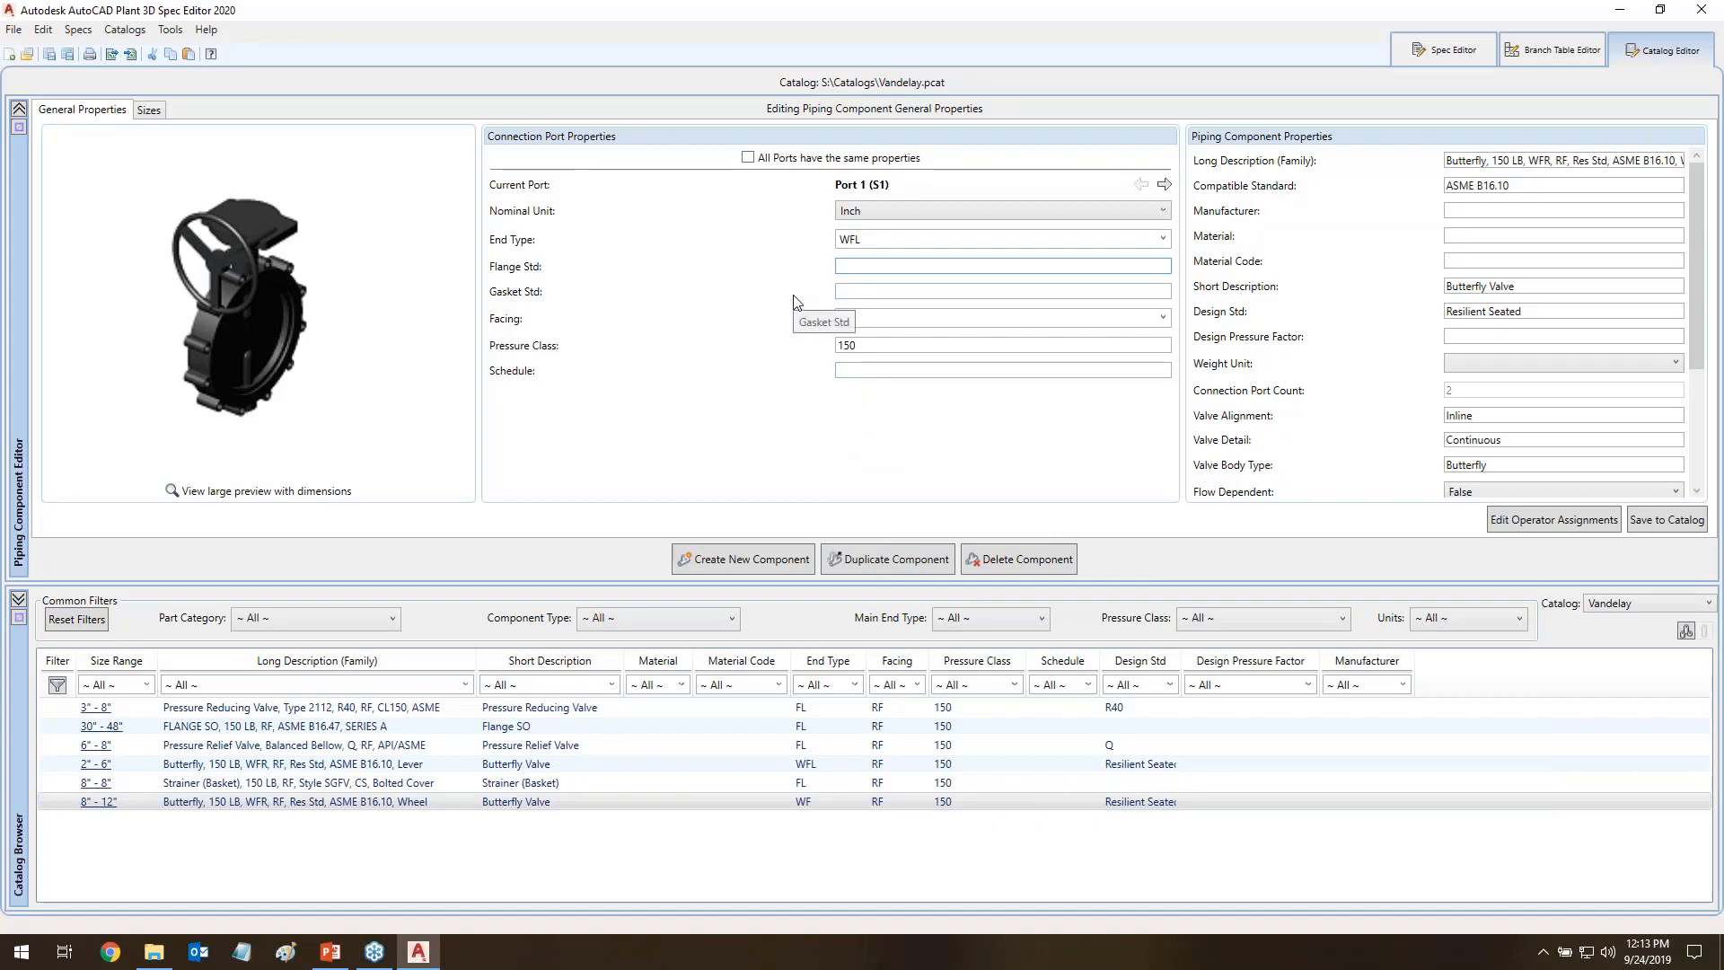
# - Set the Port 2 end type of the wheel-operated 8" to 12" butterfly valve to WFL
pyautogui.moveTo(708, 148)
pyautogui.mouseDown()
pyautogui.moveTo(779, 190)
pyautogui.moveTo(724, 144)
pyautogui.mouseUp()
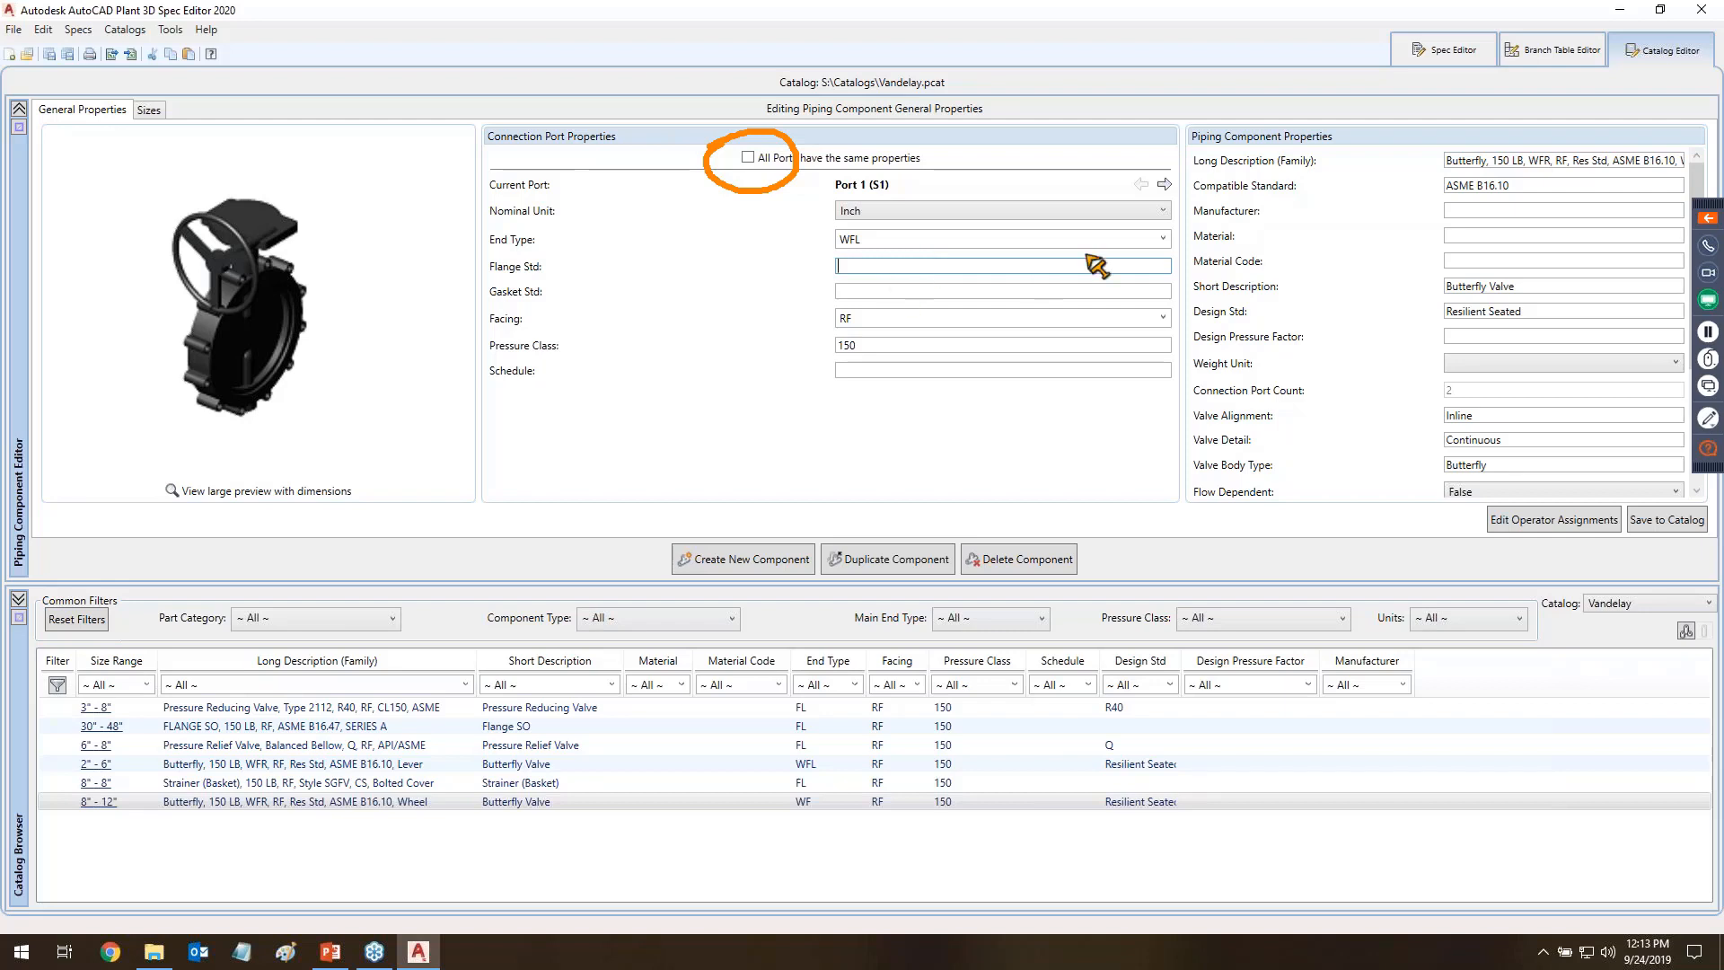
pyautogui.press('Escape')
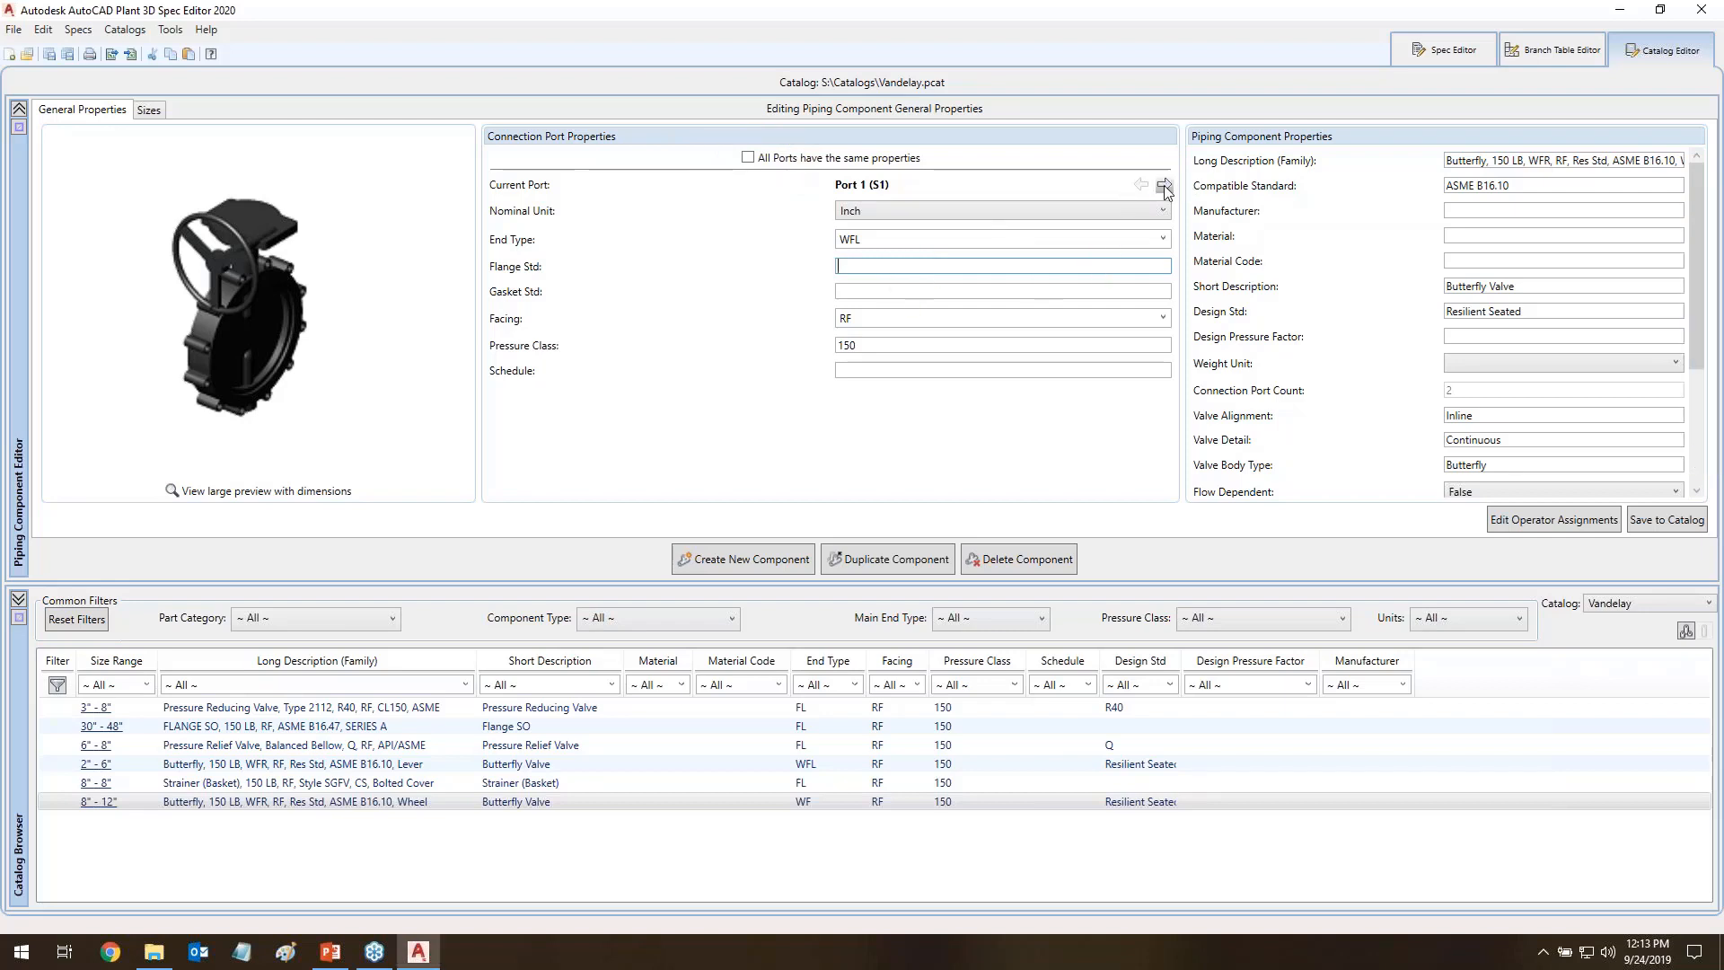
pyautogui.click(1164, 185)
pyautogui.click(1161, 238)
pyautogui.scroll(-3, 913, 475)
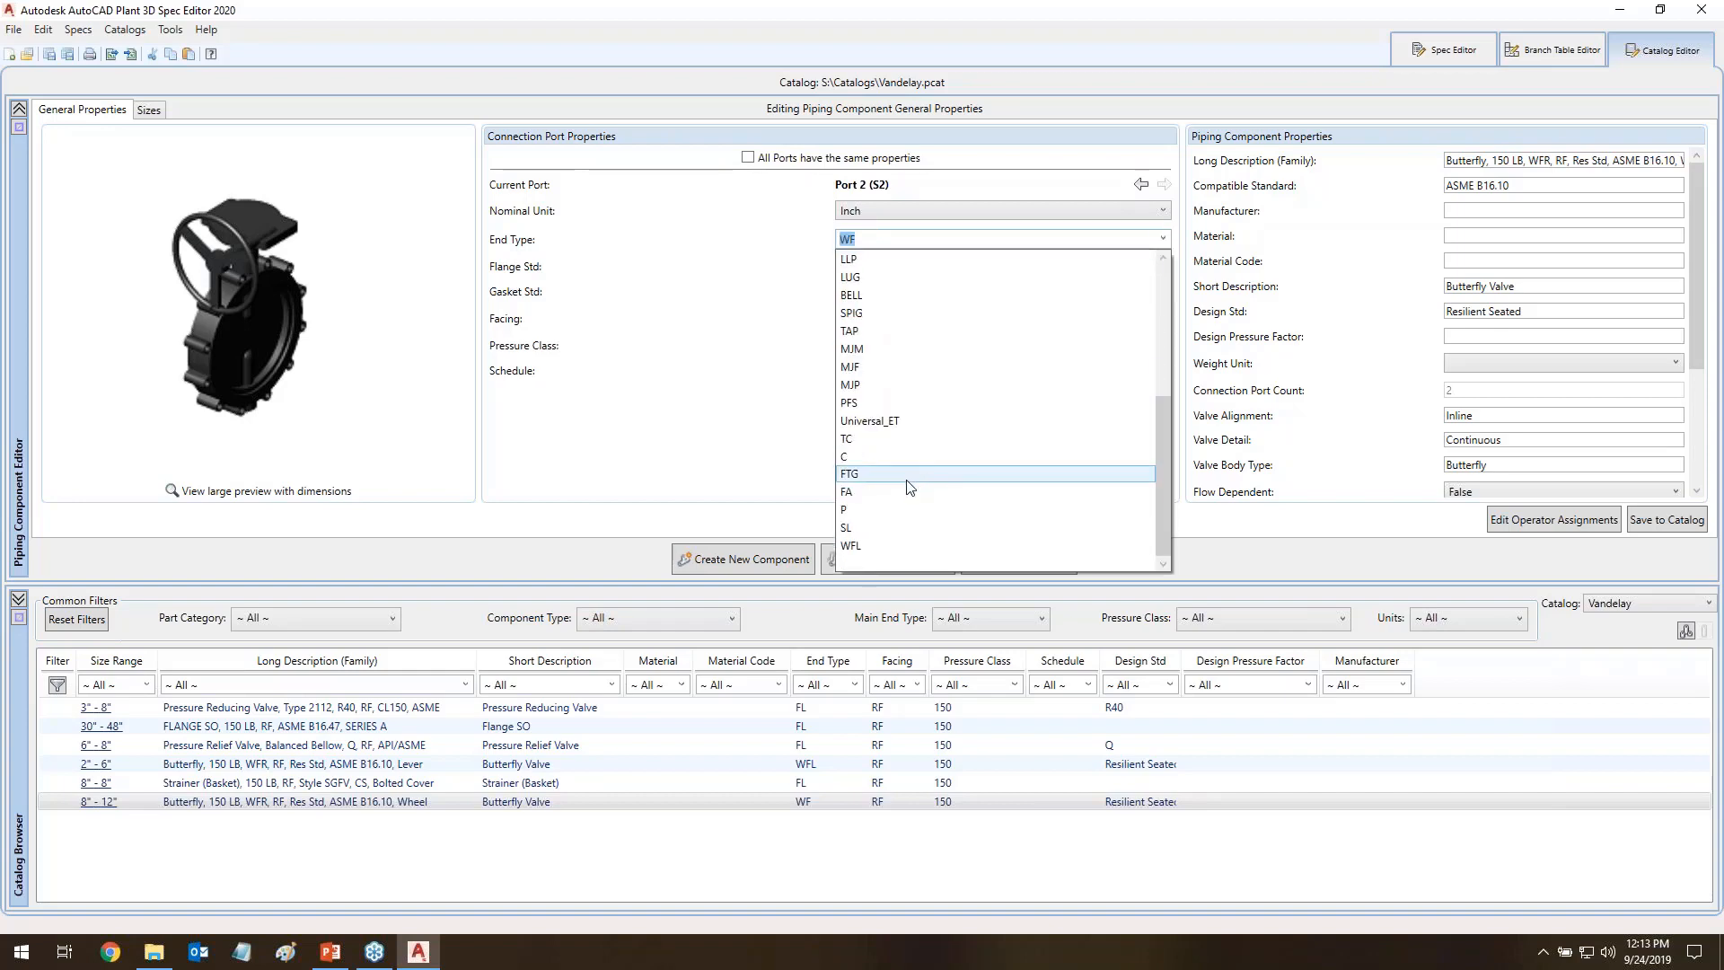
pyautogui.click(854, 549)
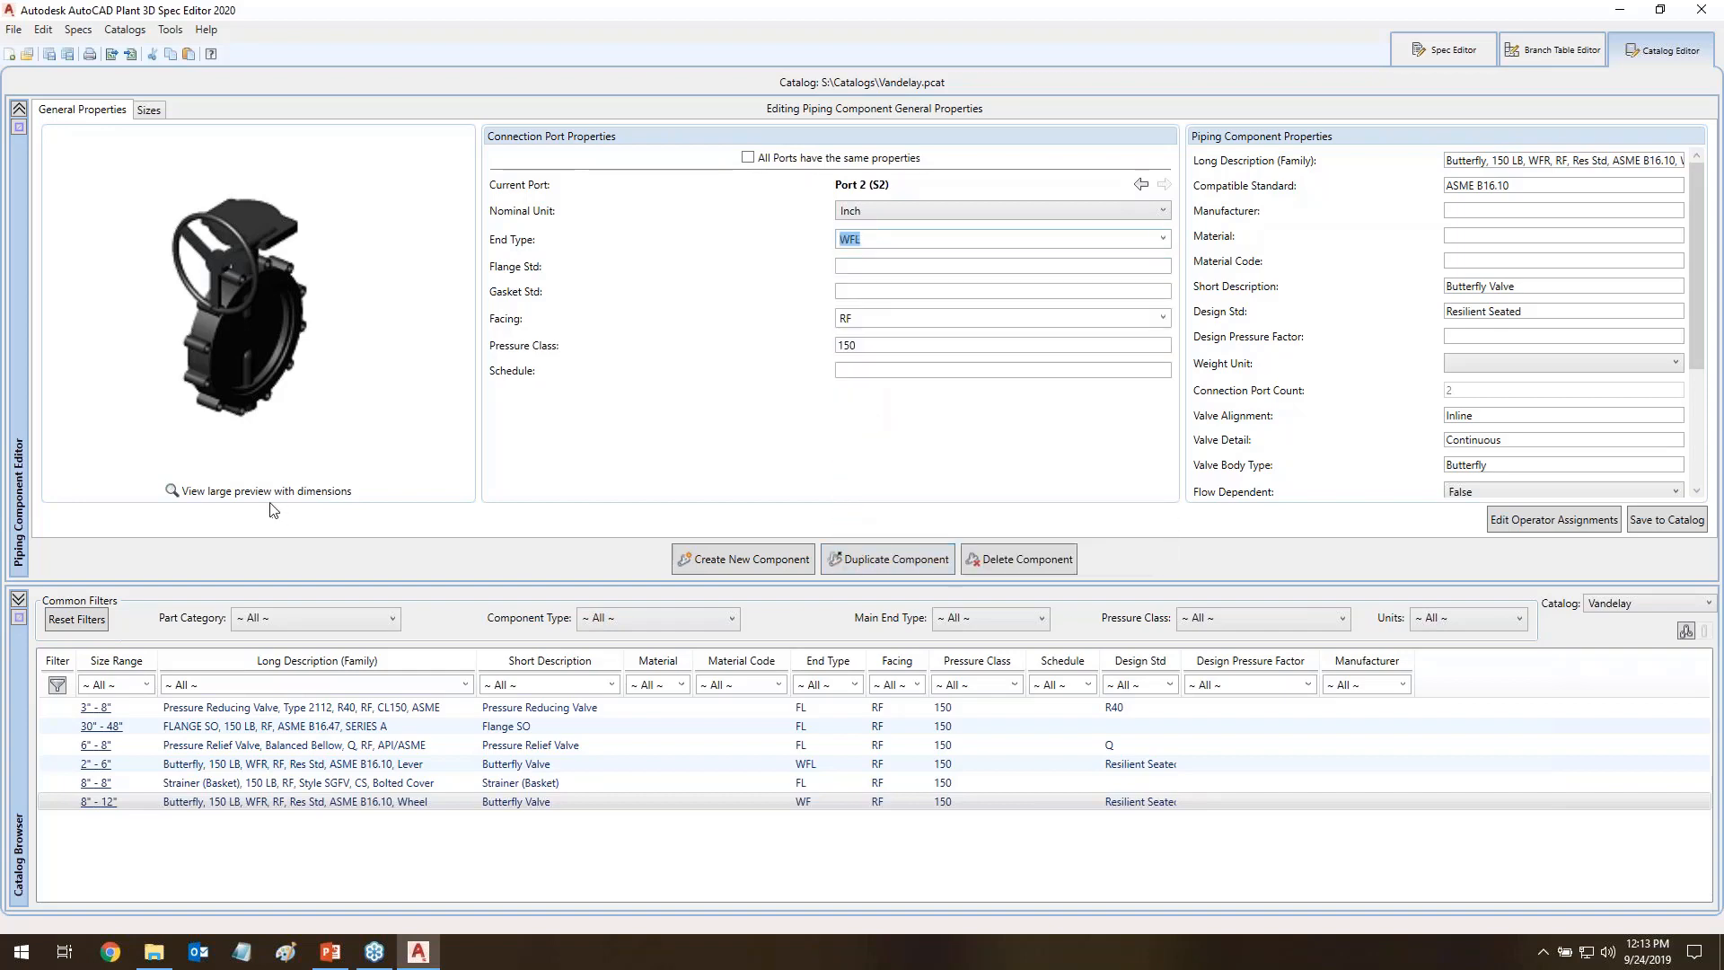
# - Save the edited wheel-operated butterfly valve to the Vandelay catalog
pyautogui.moveTo(274, 367); pyautogui.dragTo(384, 419)
pyautogui.moveTo(189, 335); pyautogui.dragTo(13, 221)
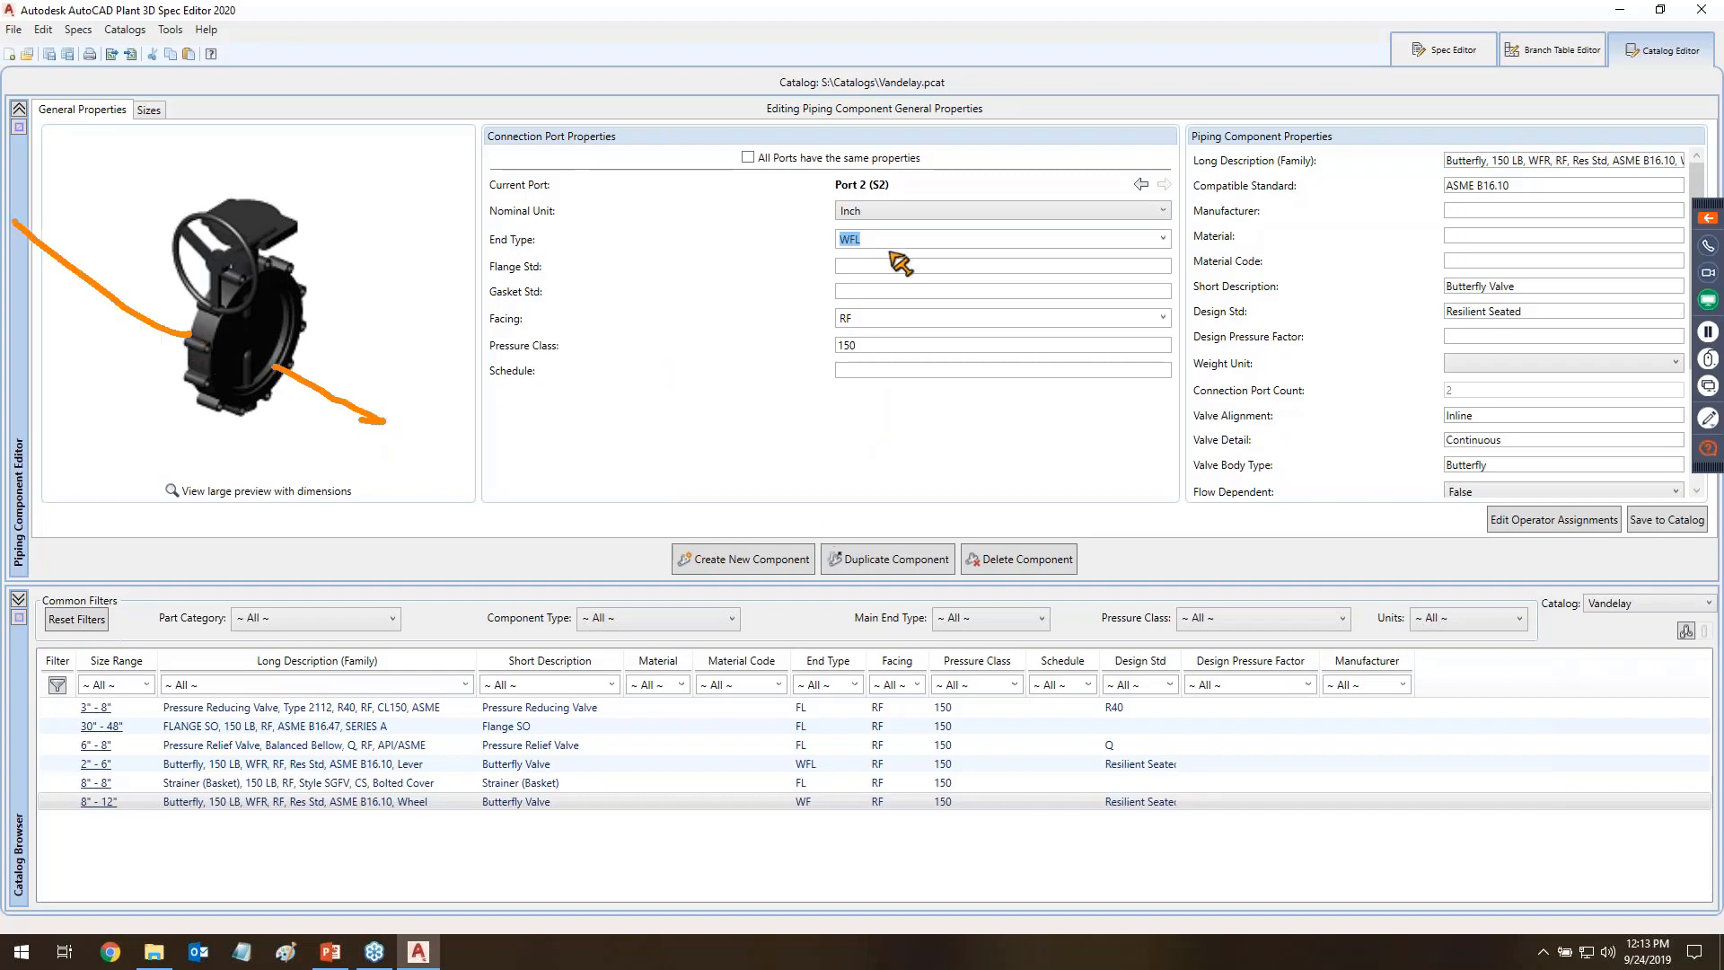
pyautogui.press('Escape')
pyautogui.click(951, 263)
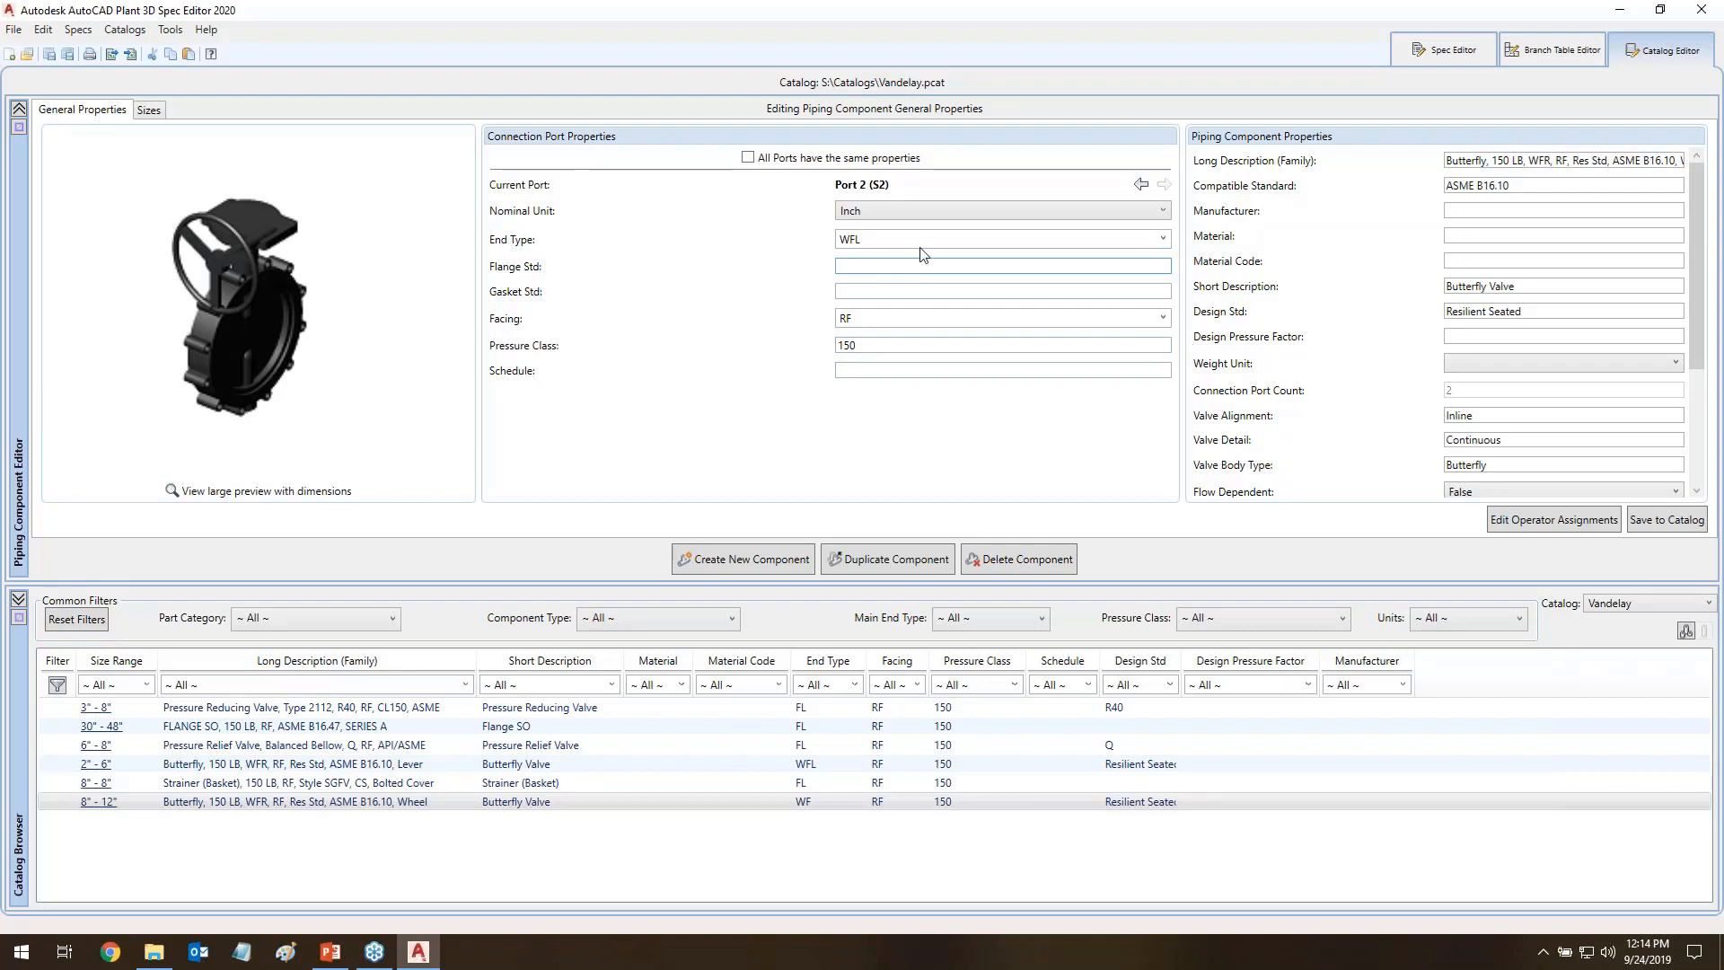
pyautogui.click(1663, 526)
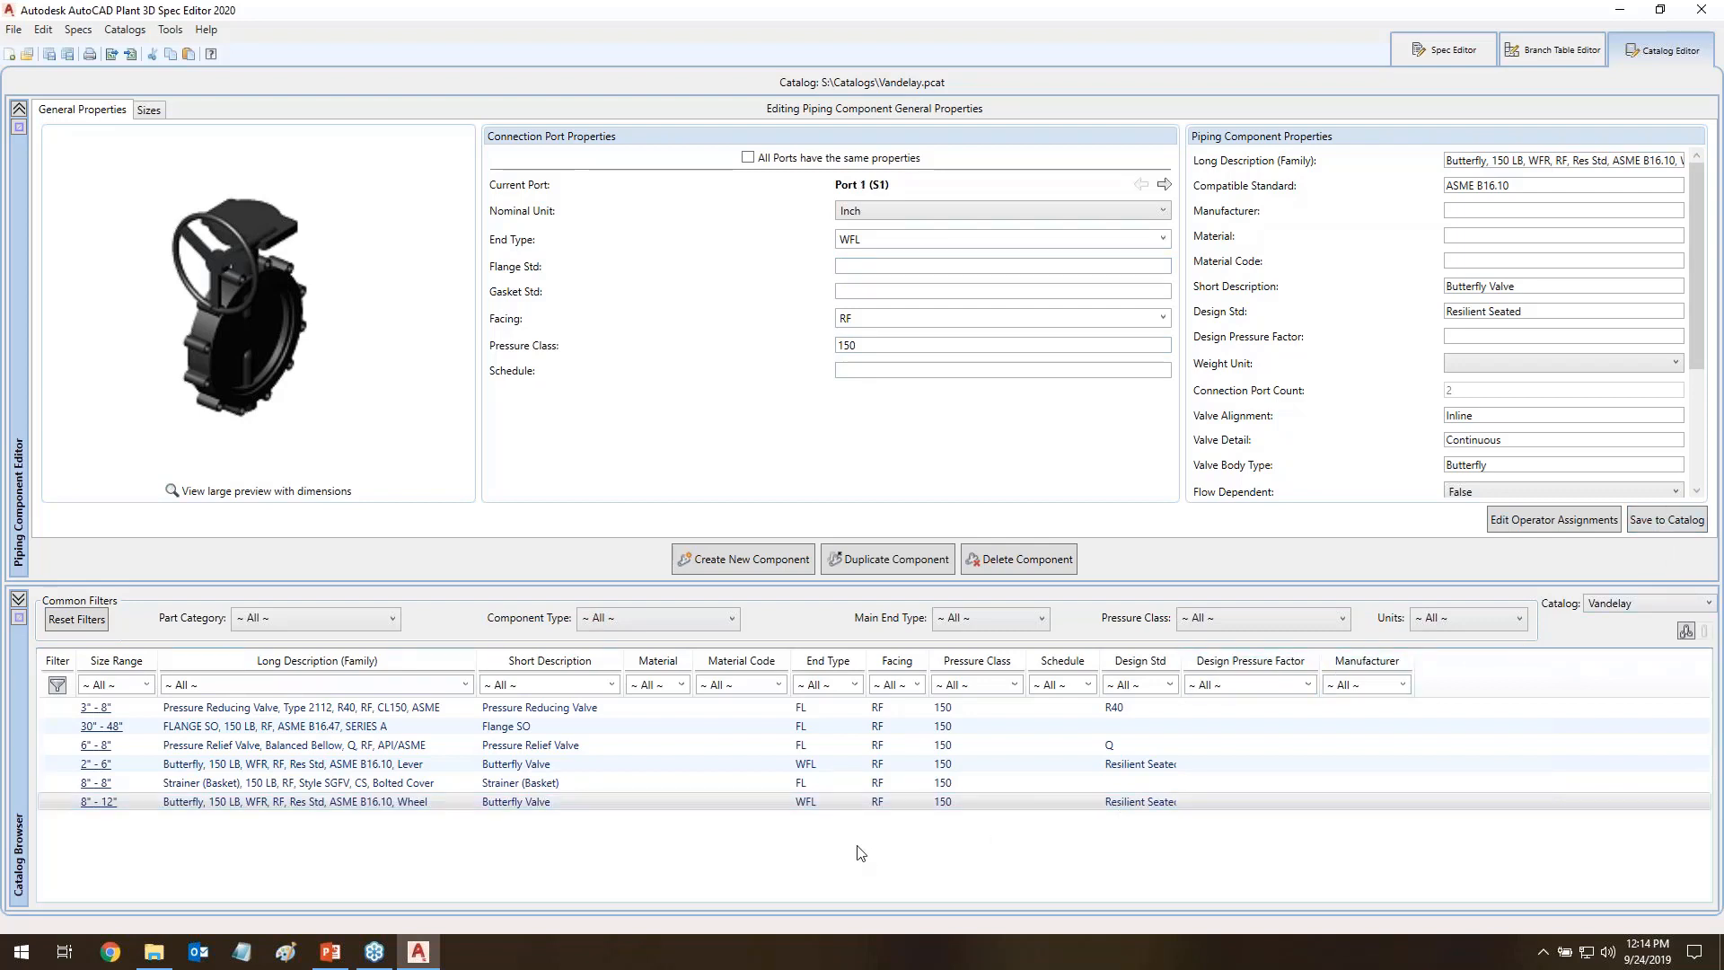
pyautogui.moveTo(800, 827)
pyautogui.mouseDown()
pyautogui.moveTo(818, 779)
pyautogui.moveTo(804, 837)
pyautogui.mouseUp()
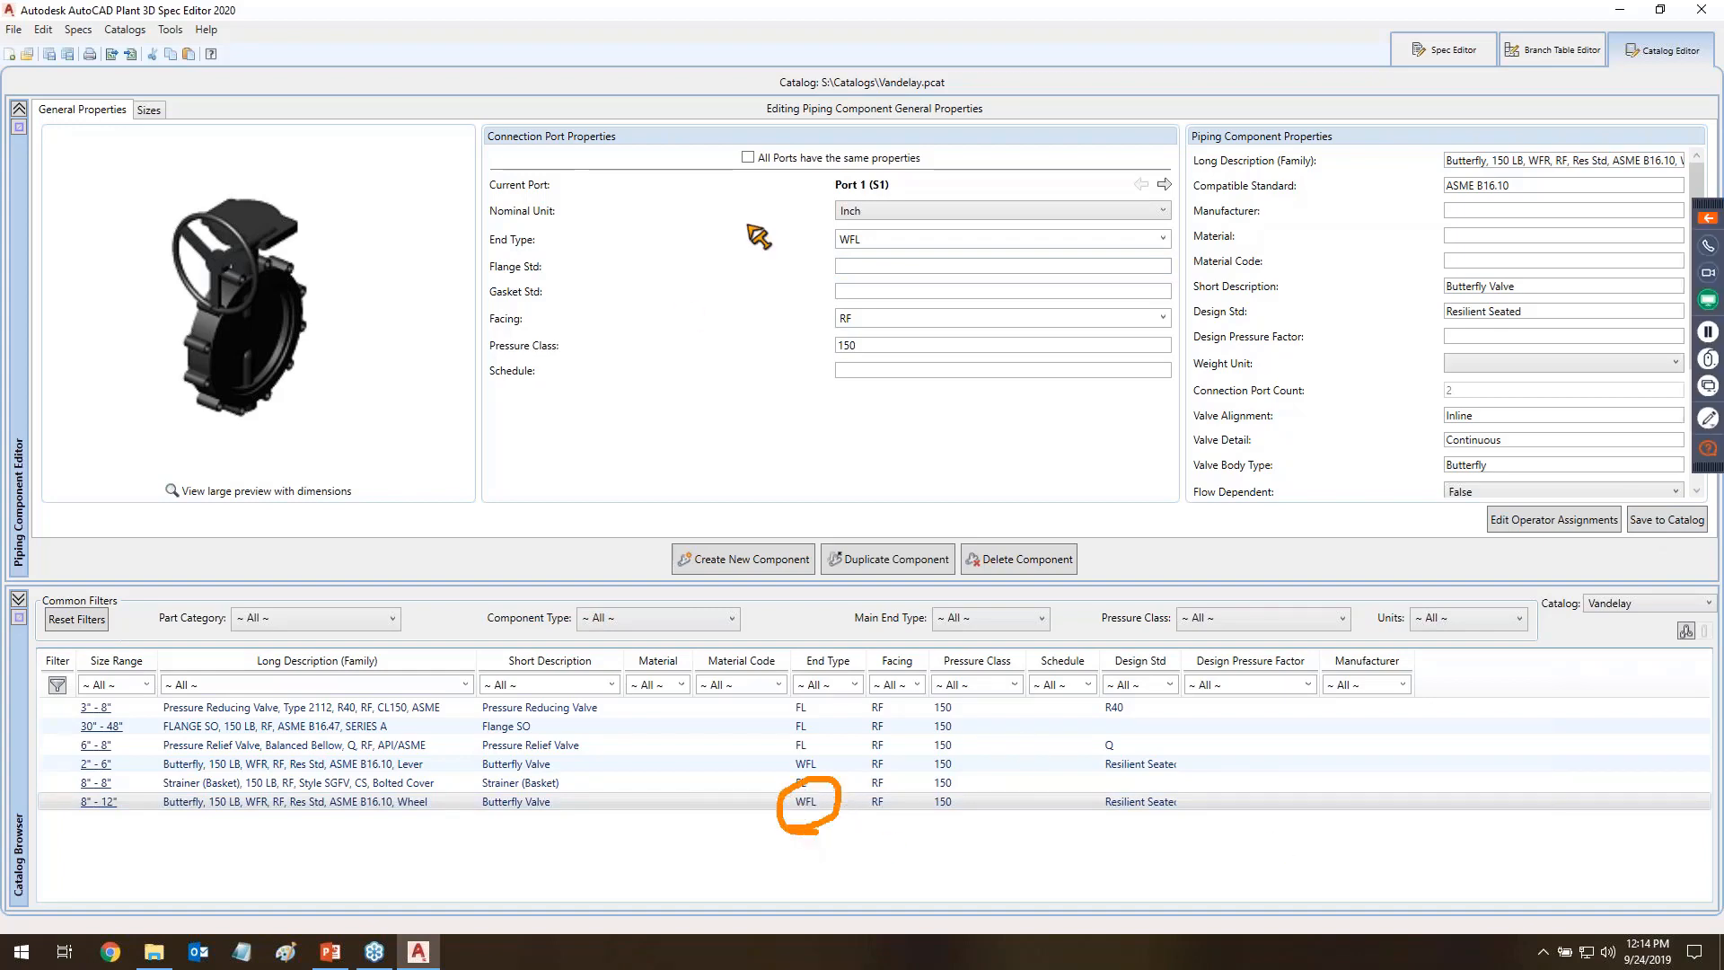
# - Examine the port end types of the wheel-operated 8" to 12" butterfly valve in the CS150 spec
pyautogui.click(1445, 52)
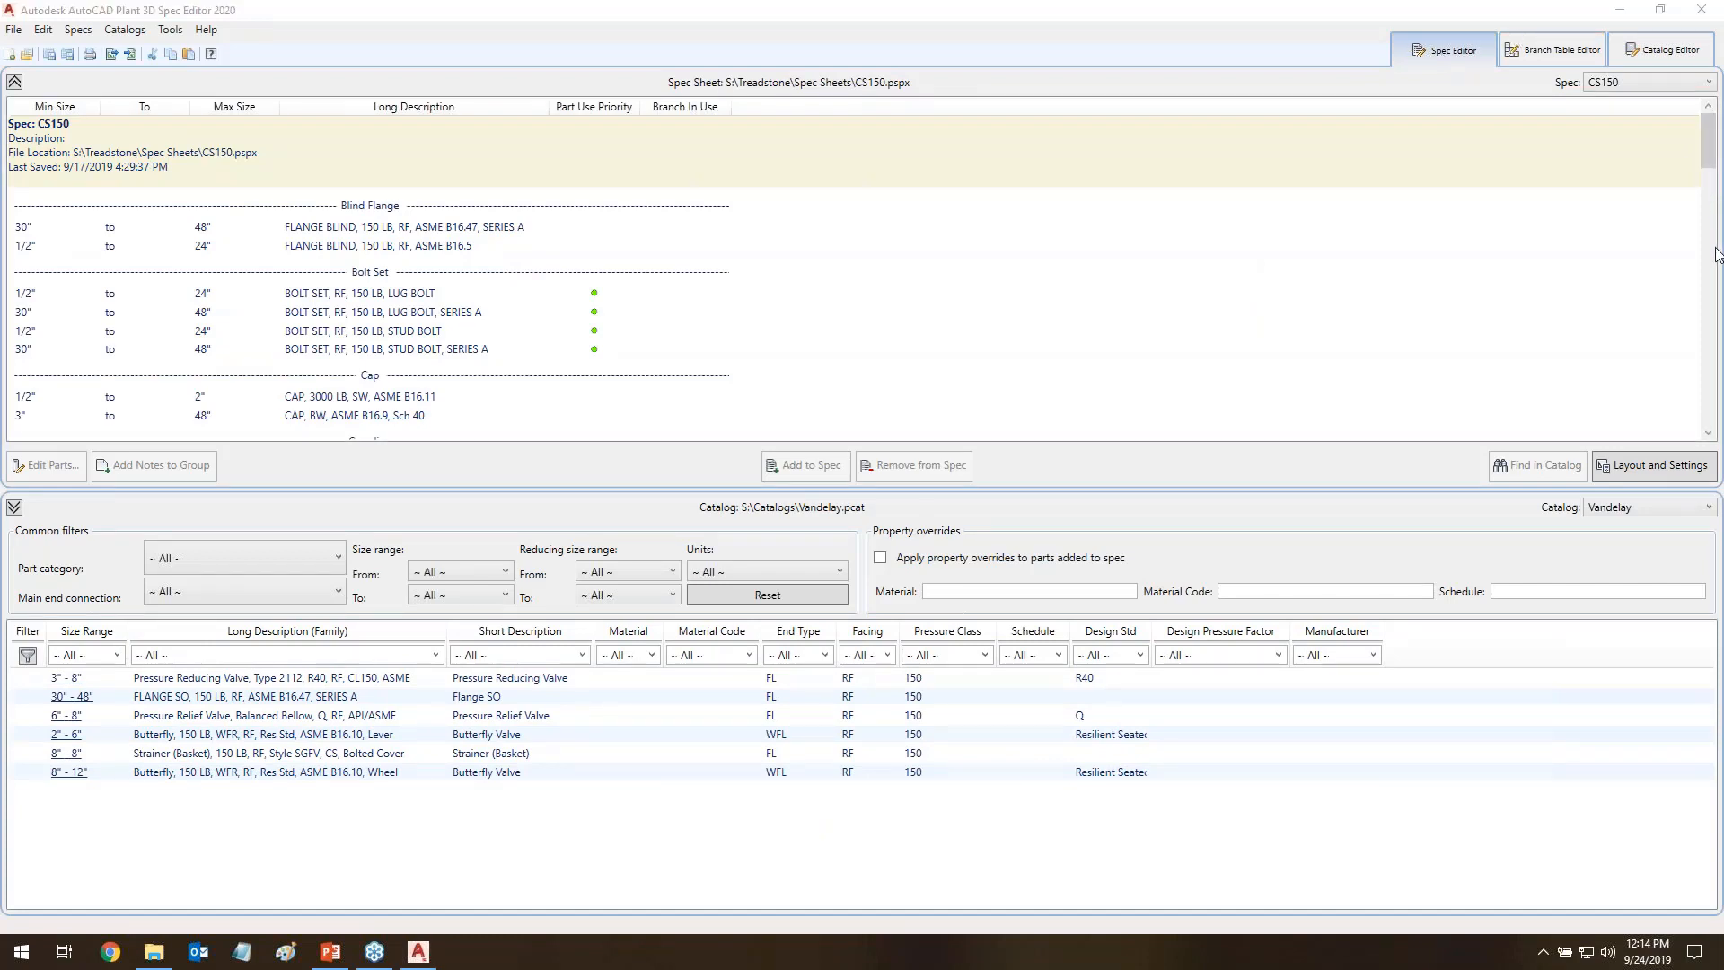
pyautogui.click(1709, 377)
pyautogui.click(1709, 377)
pyautogui.click(1710, 377)
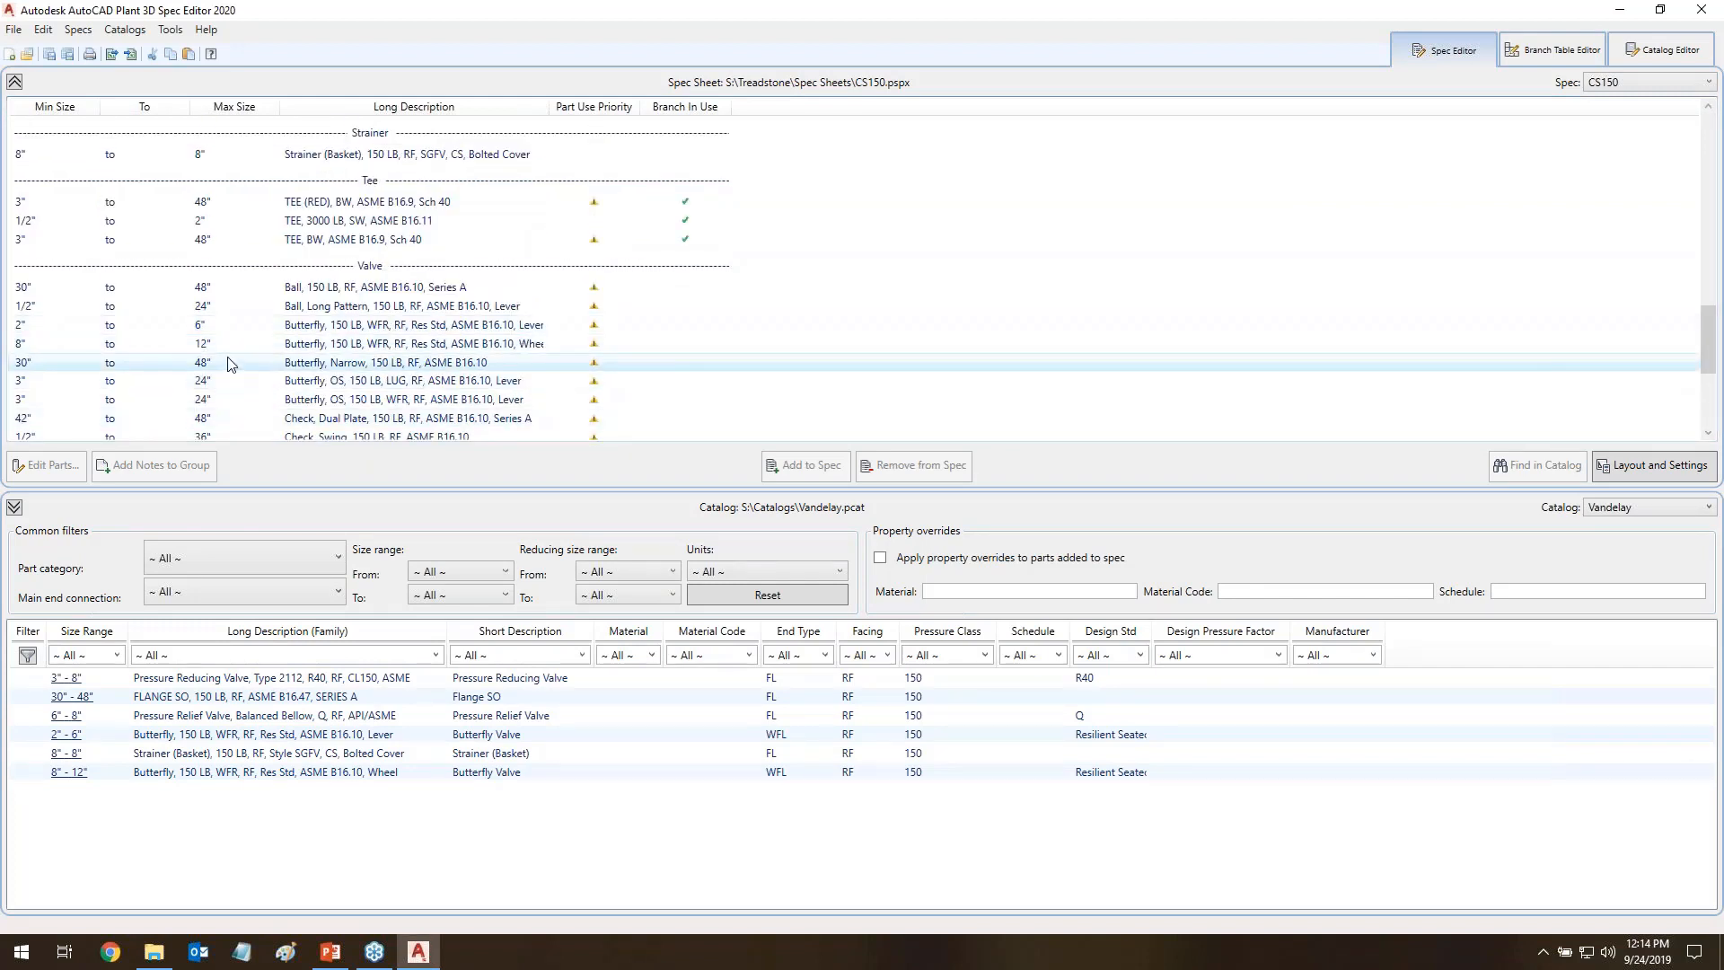
pyautogui.click(437, 349)
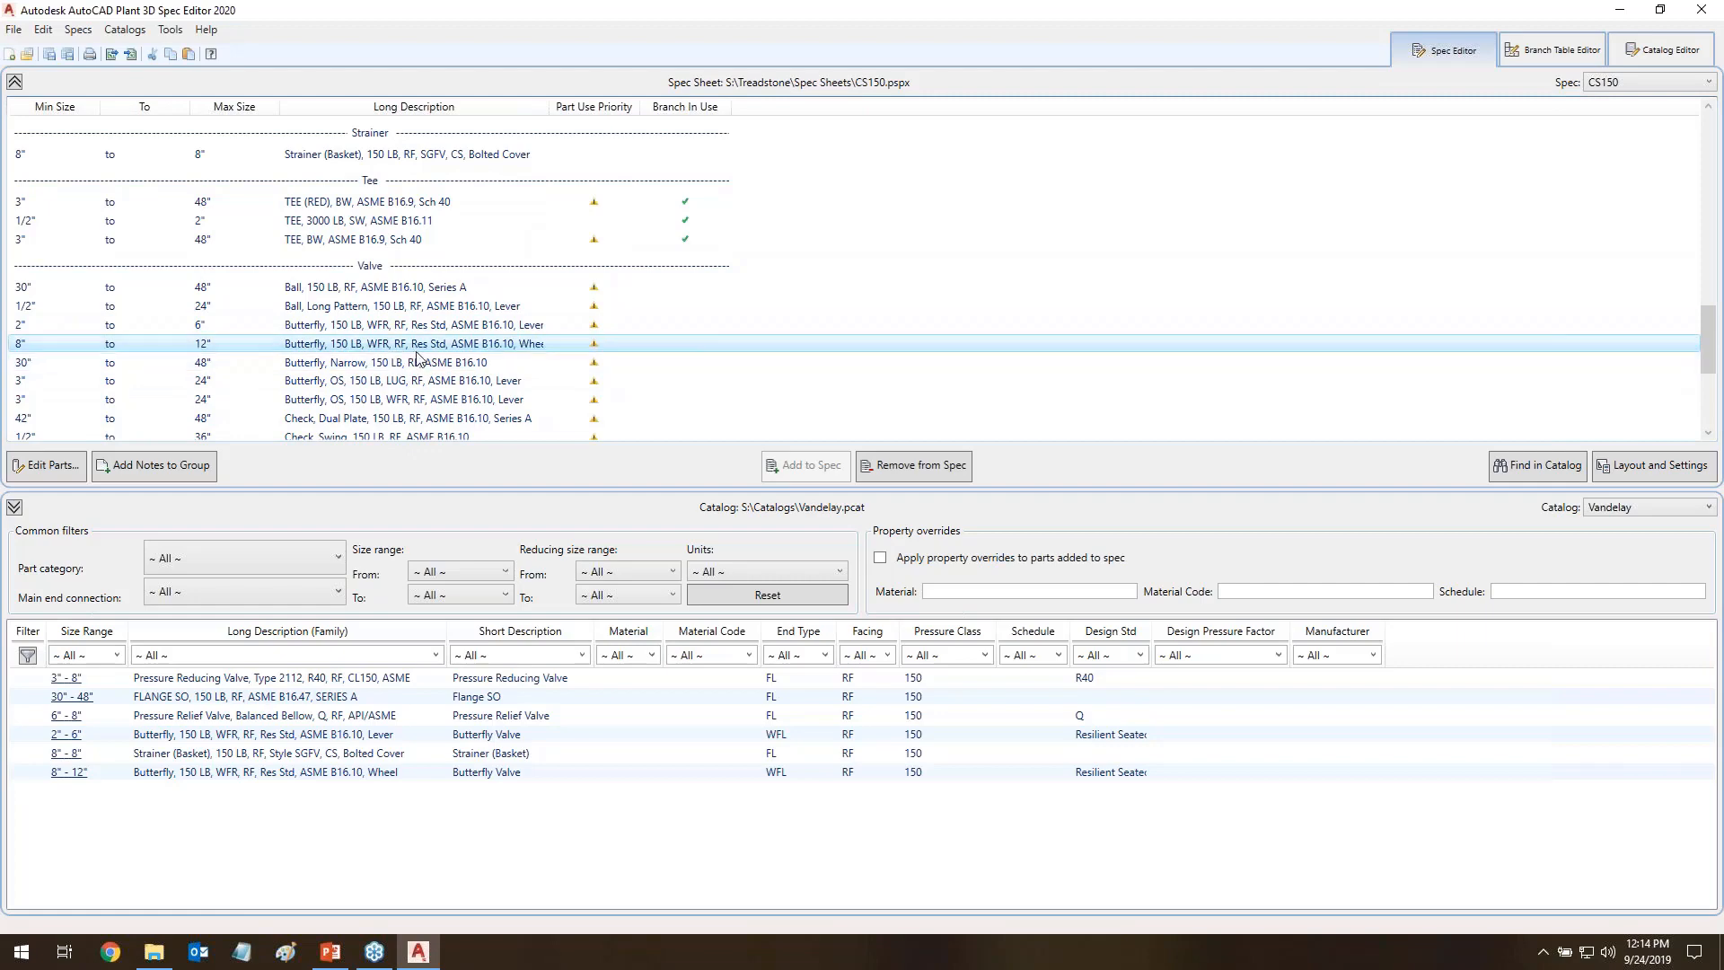
pyautogui.doubleClick(431, 354)
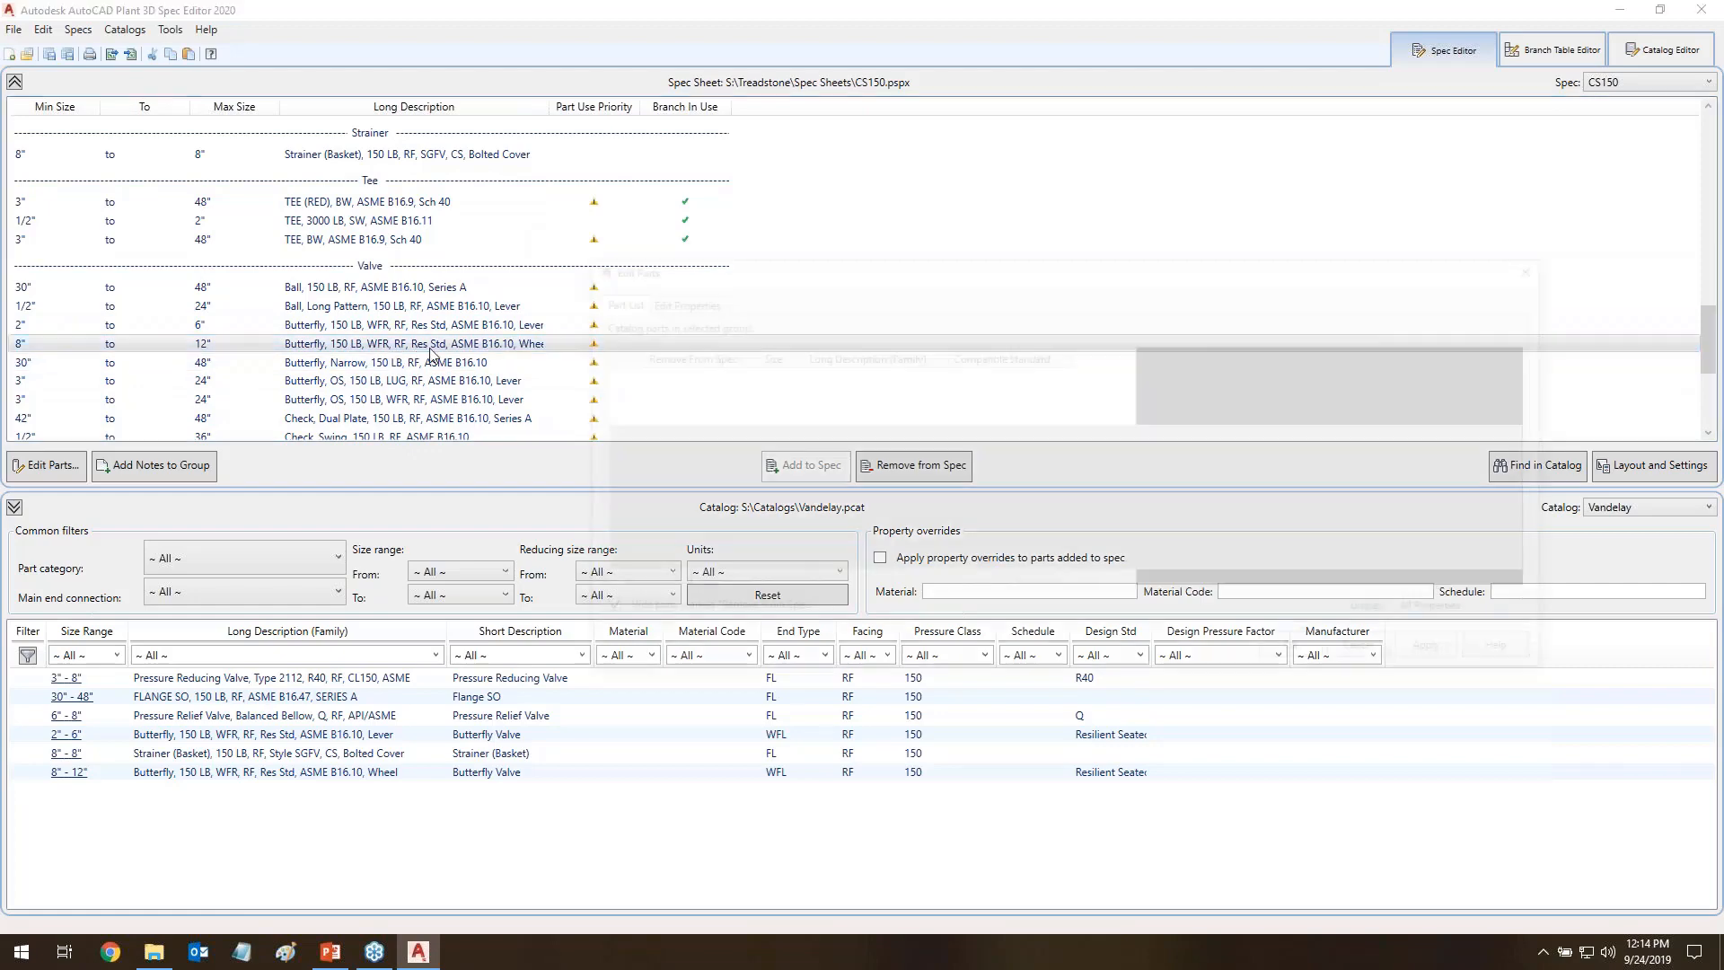
pyautogui.click(1248, 582)
pyautogui.click(1266, 582)
pyautogui.click(1271, 581)
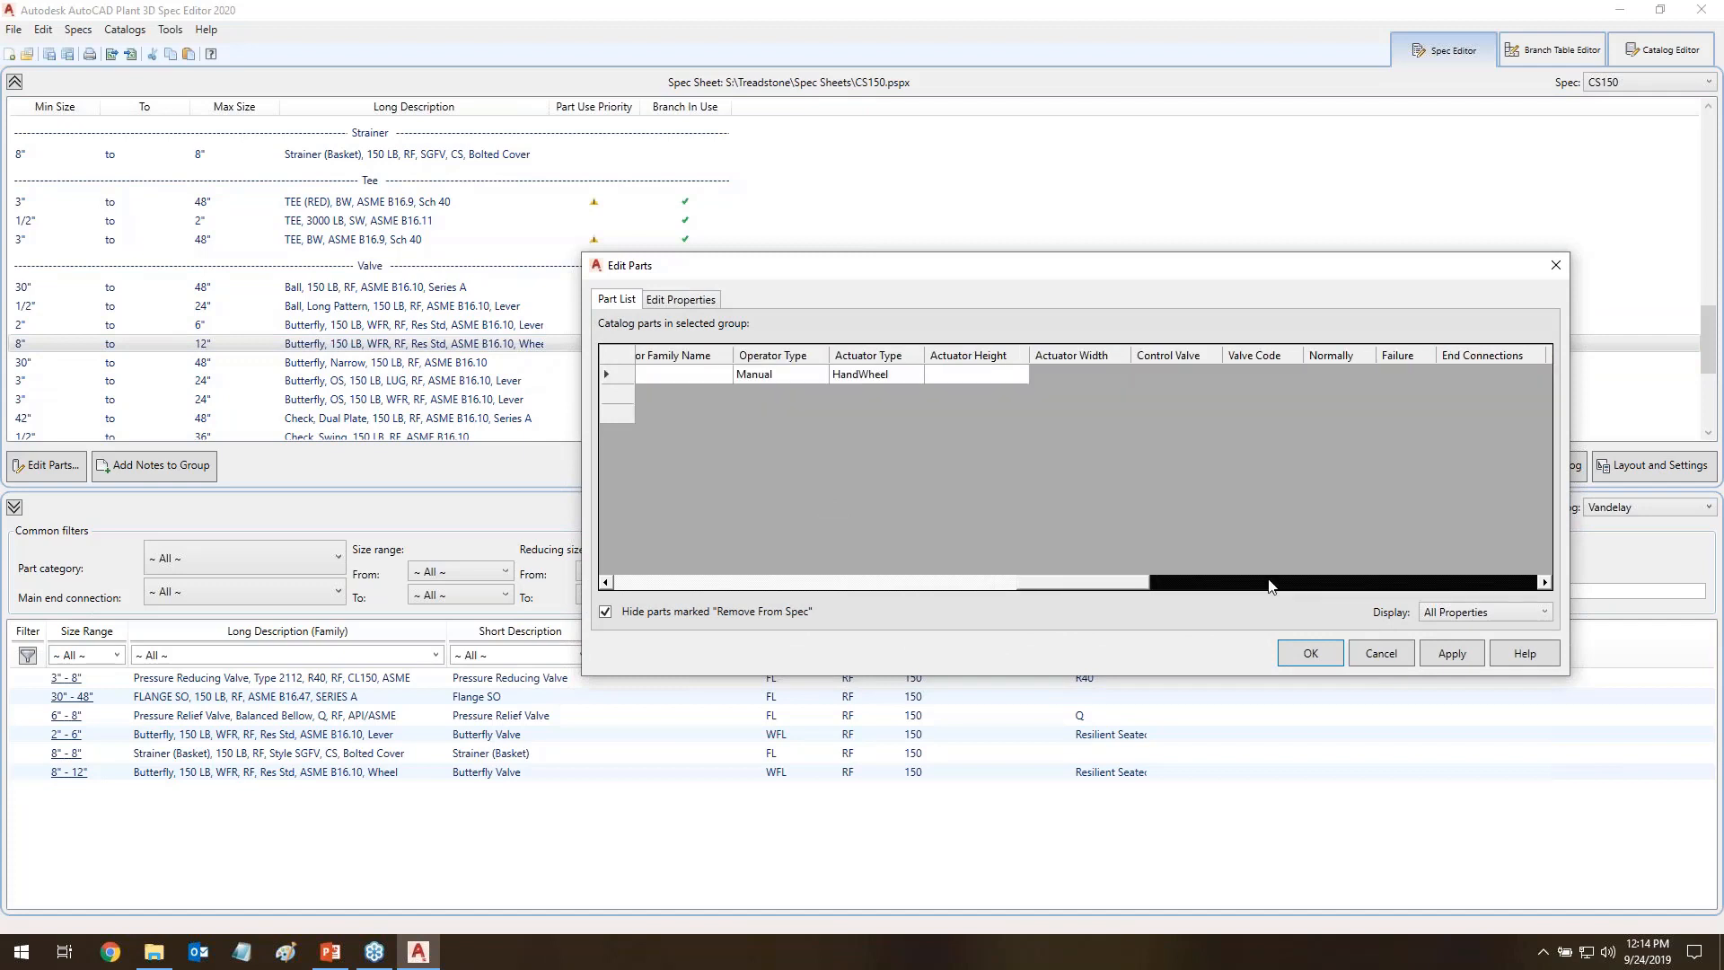
pyautogui.click(1271, 581)
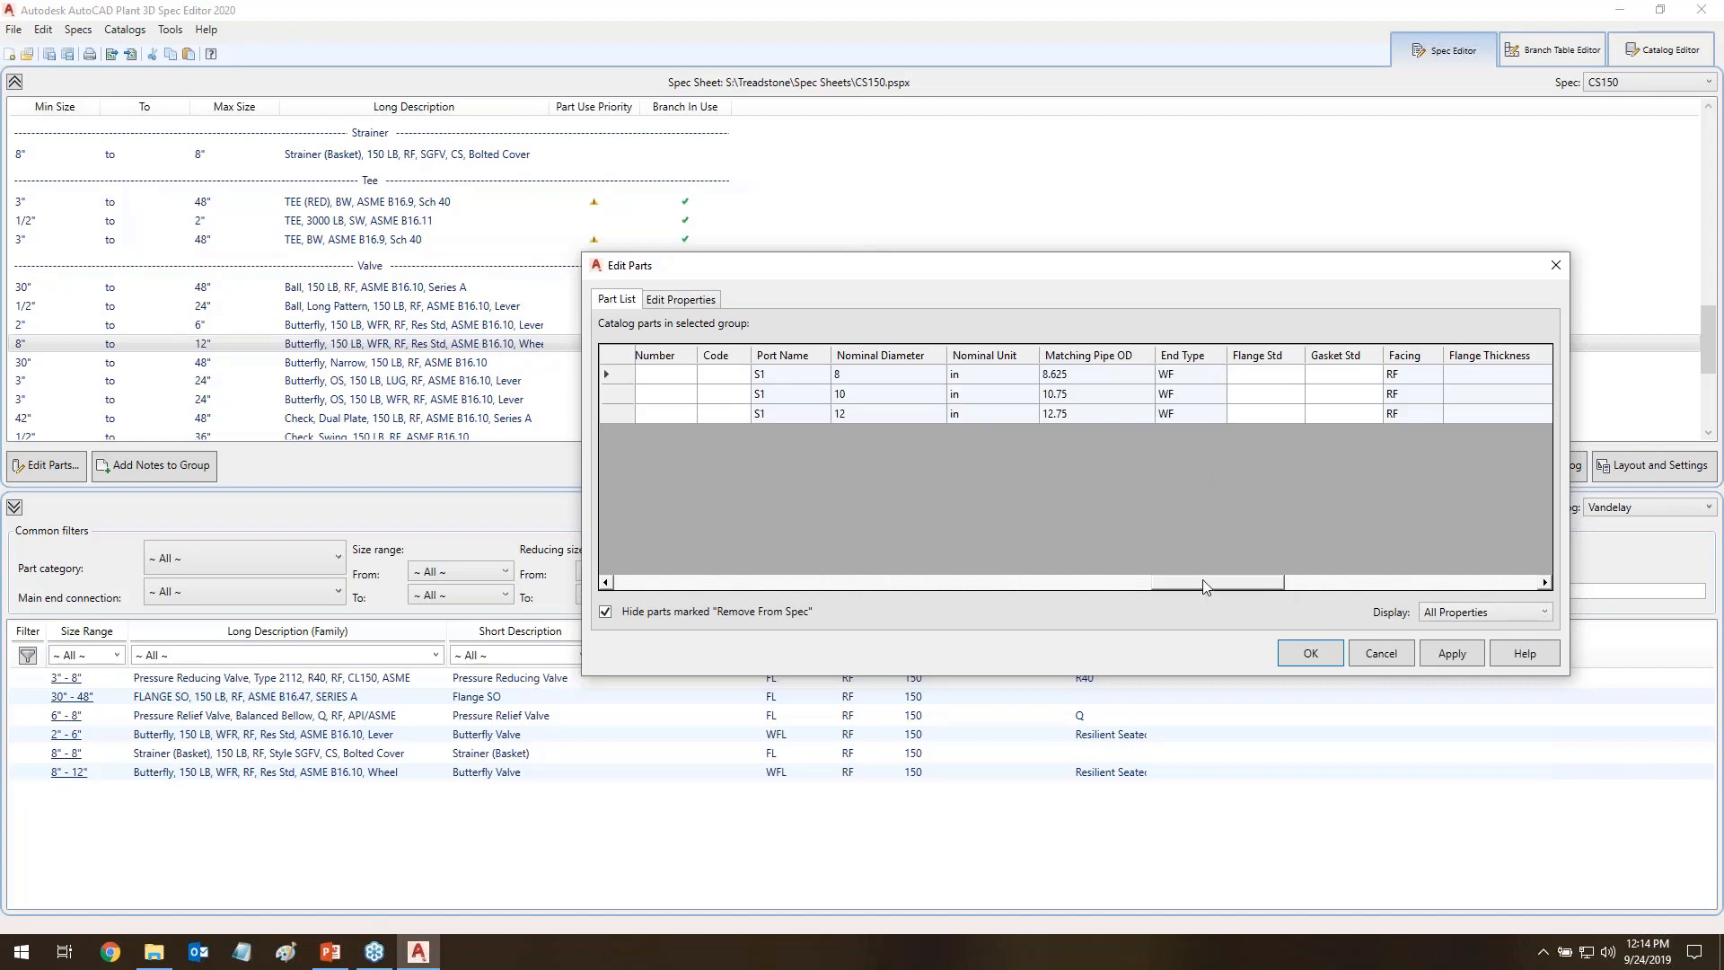
# - Check the material code of the 8" butterfly valve in its part list and leave the list without changes
pyautogui.moveTo(1204, 587); pyautogui.dragTo(658, 590)
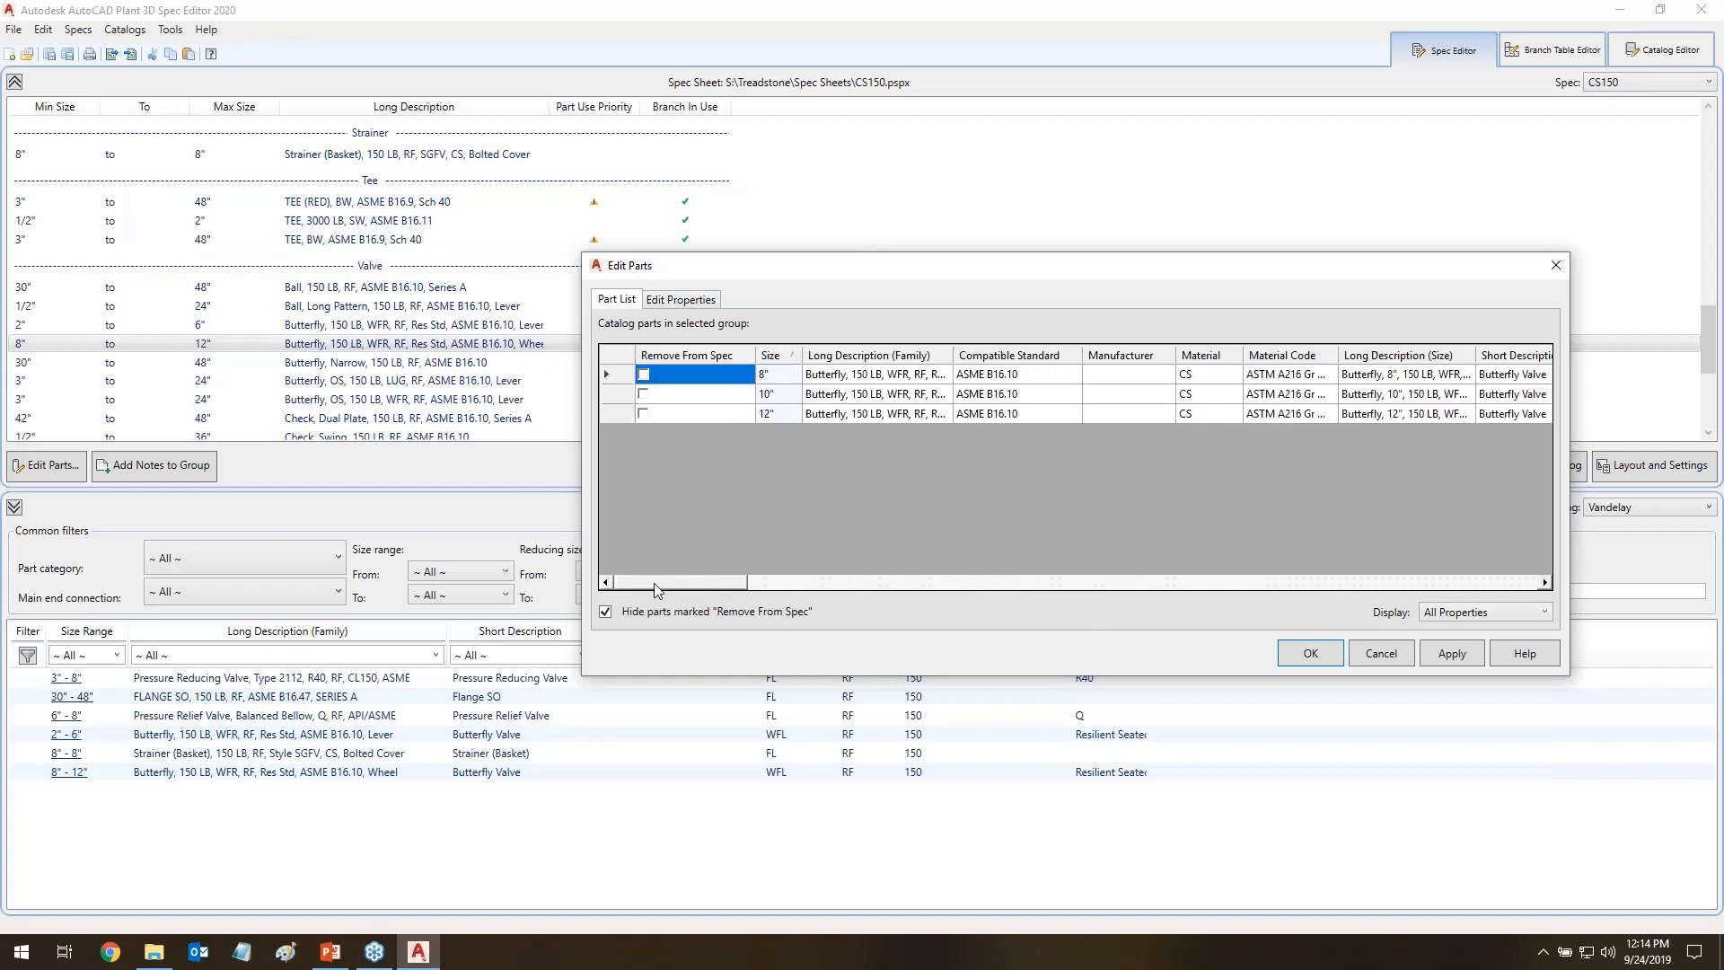
pyautogui.click(1289, 374)
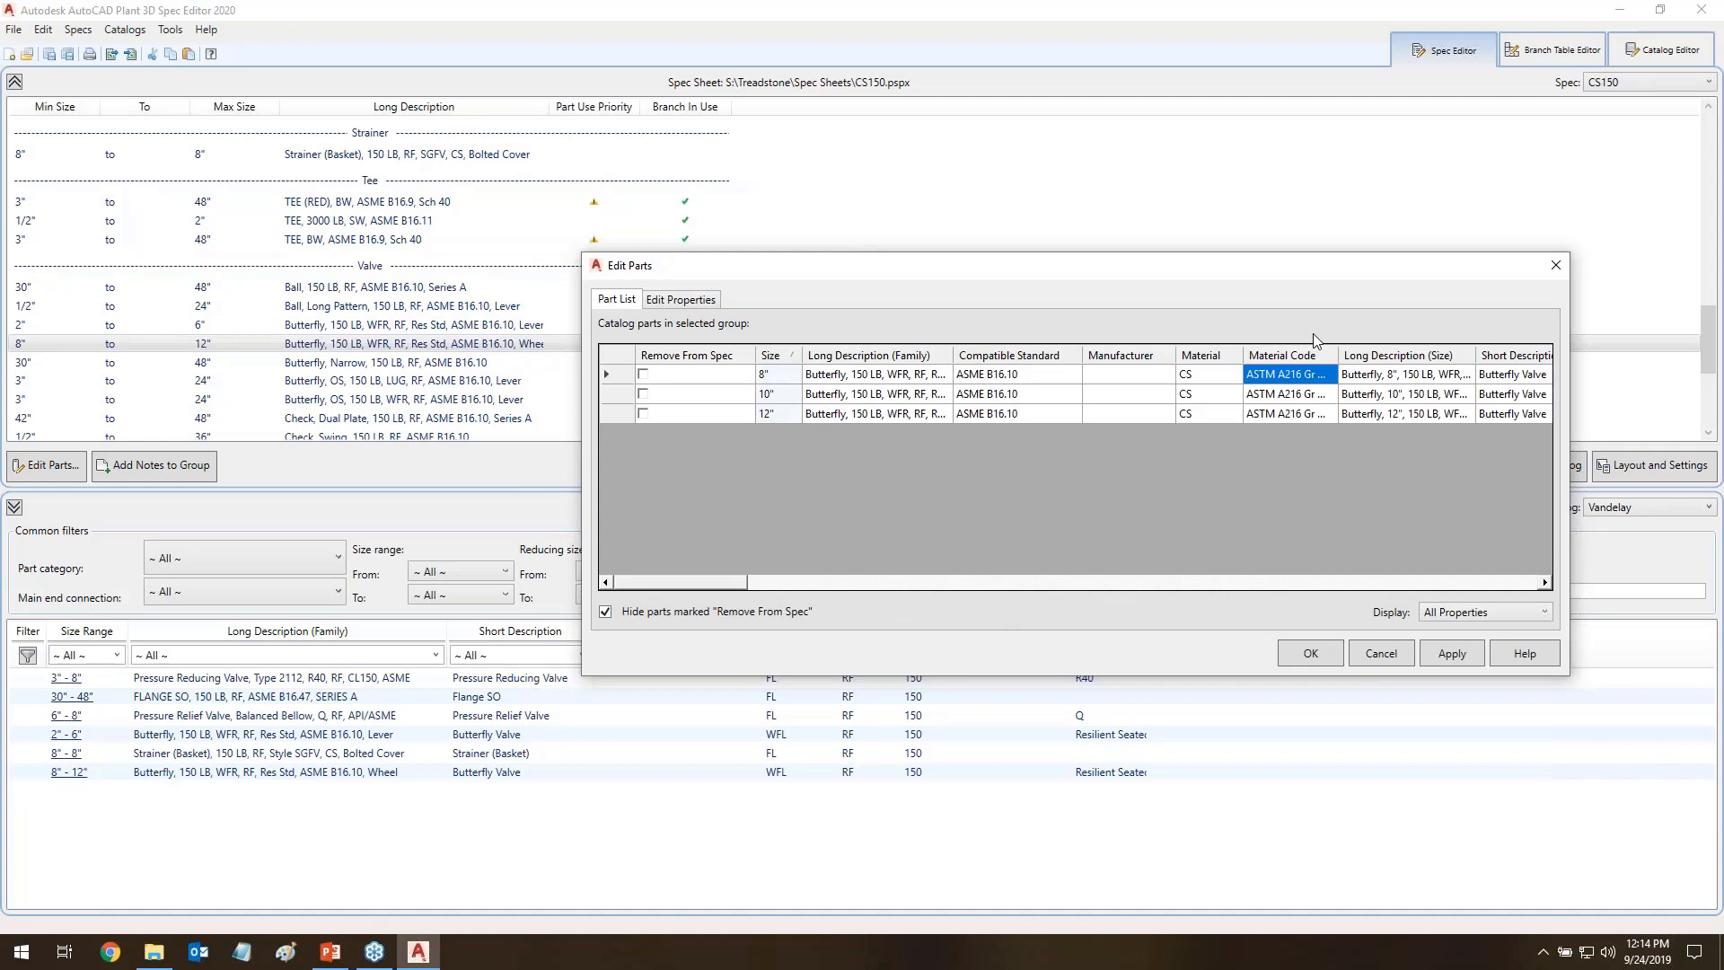
pyautogui.click(1382, 653)
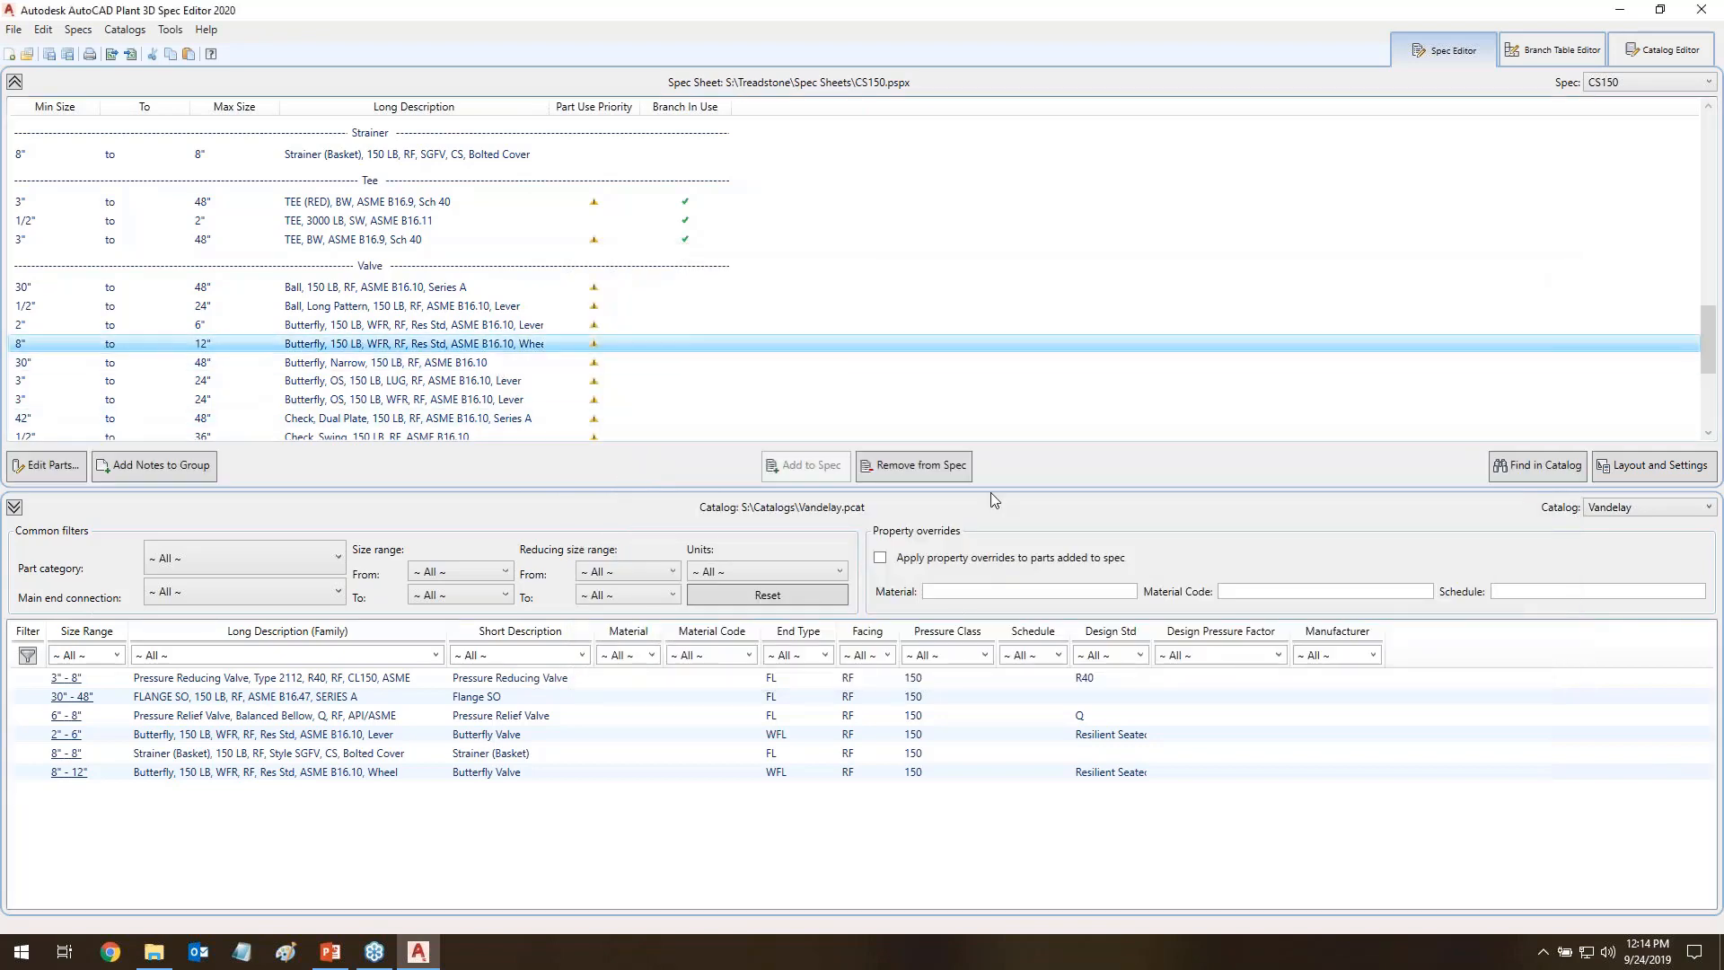
# - Remove the wheel-operated 8" to 12" butterfly valve from CS150 and enable property overrides with material CS and material code ASTM A216 Gr WPB
pyautogui.click(909, 465)
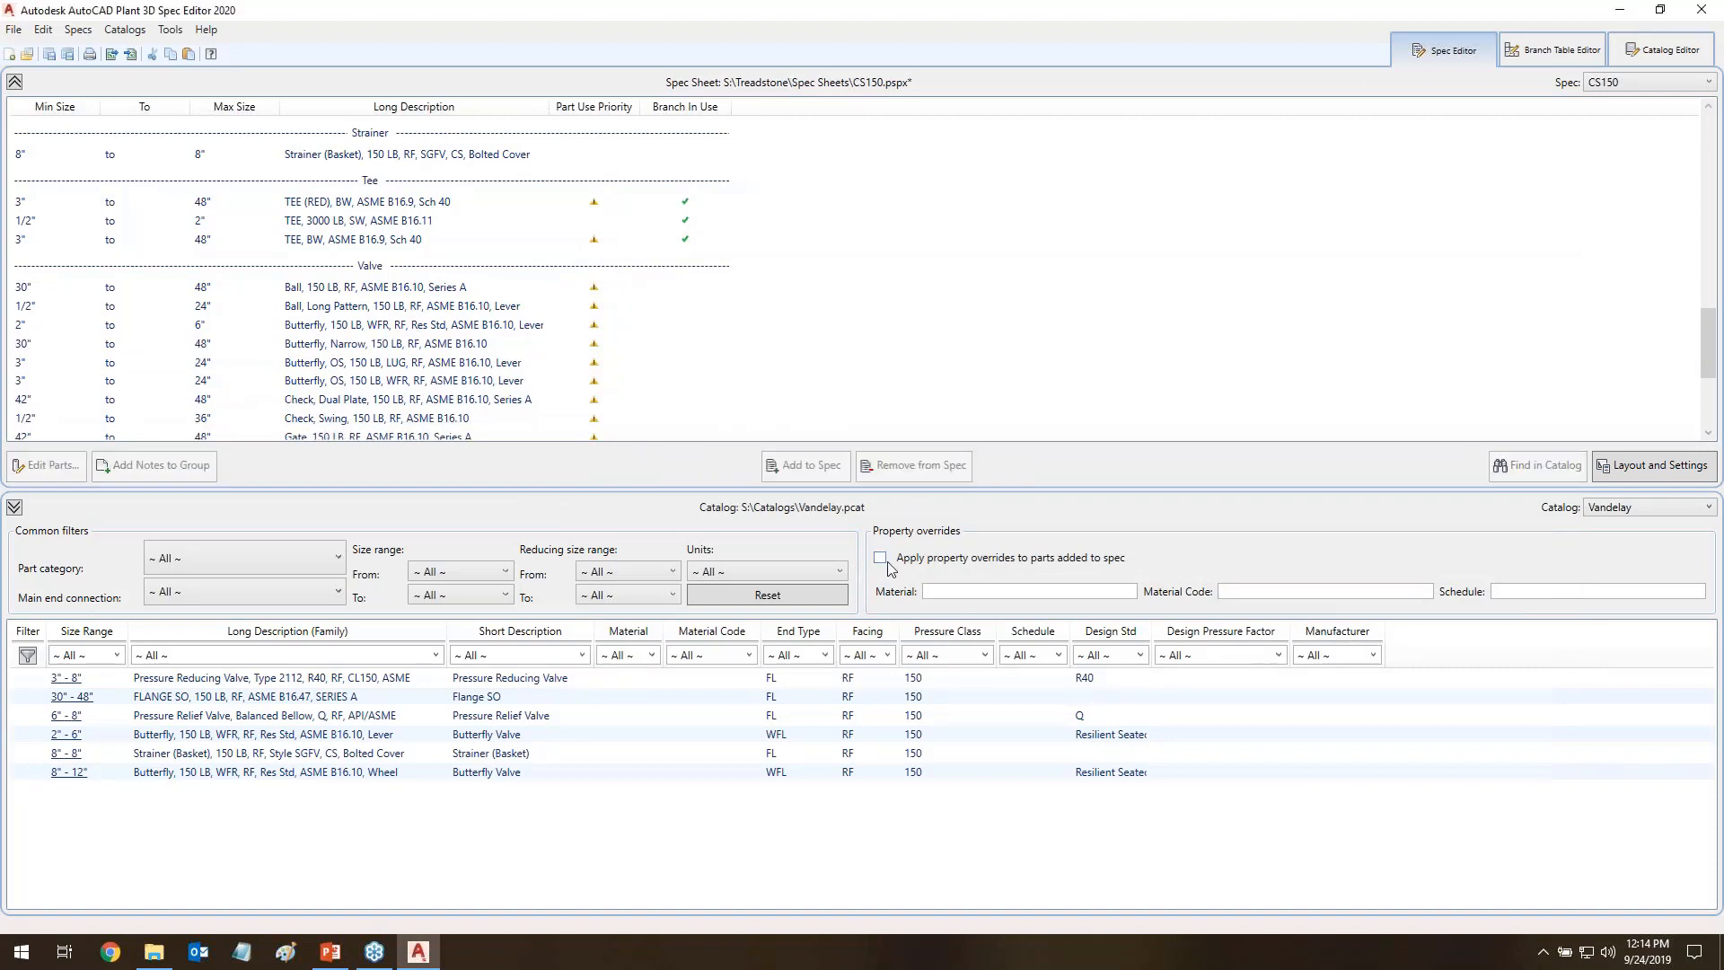
pyautogui.click(880, 557)
pyautogui.click(965, 591)
pyautogui.click(1256, 591)
pyautogui.write('ASTM A216 Gr WPB')
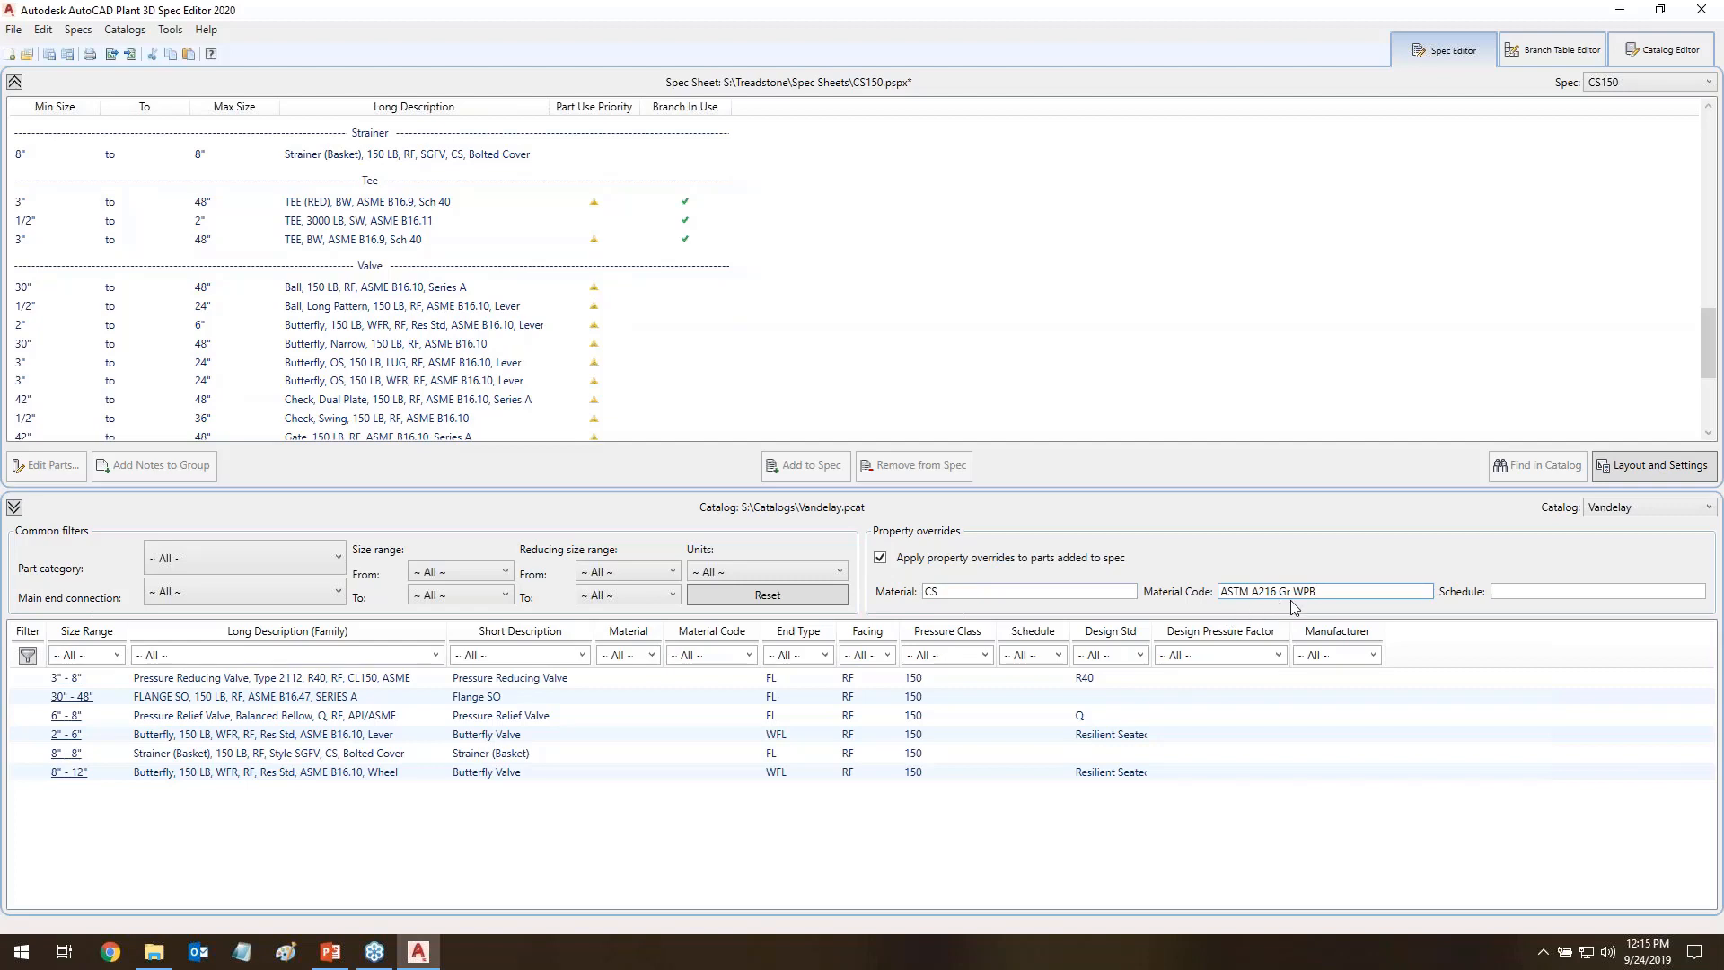
pyautogui.moveTo(824, 501)
pyautogui.mouseDown()
pyautogui.moveTo(1261, 530)
pyautogui.moveTo(1343, 612)
pyautogui.moveTo(907, 663)
pyautogui.moveTo(886, 485)
pyautogui.mouseUp()
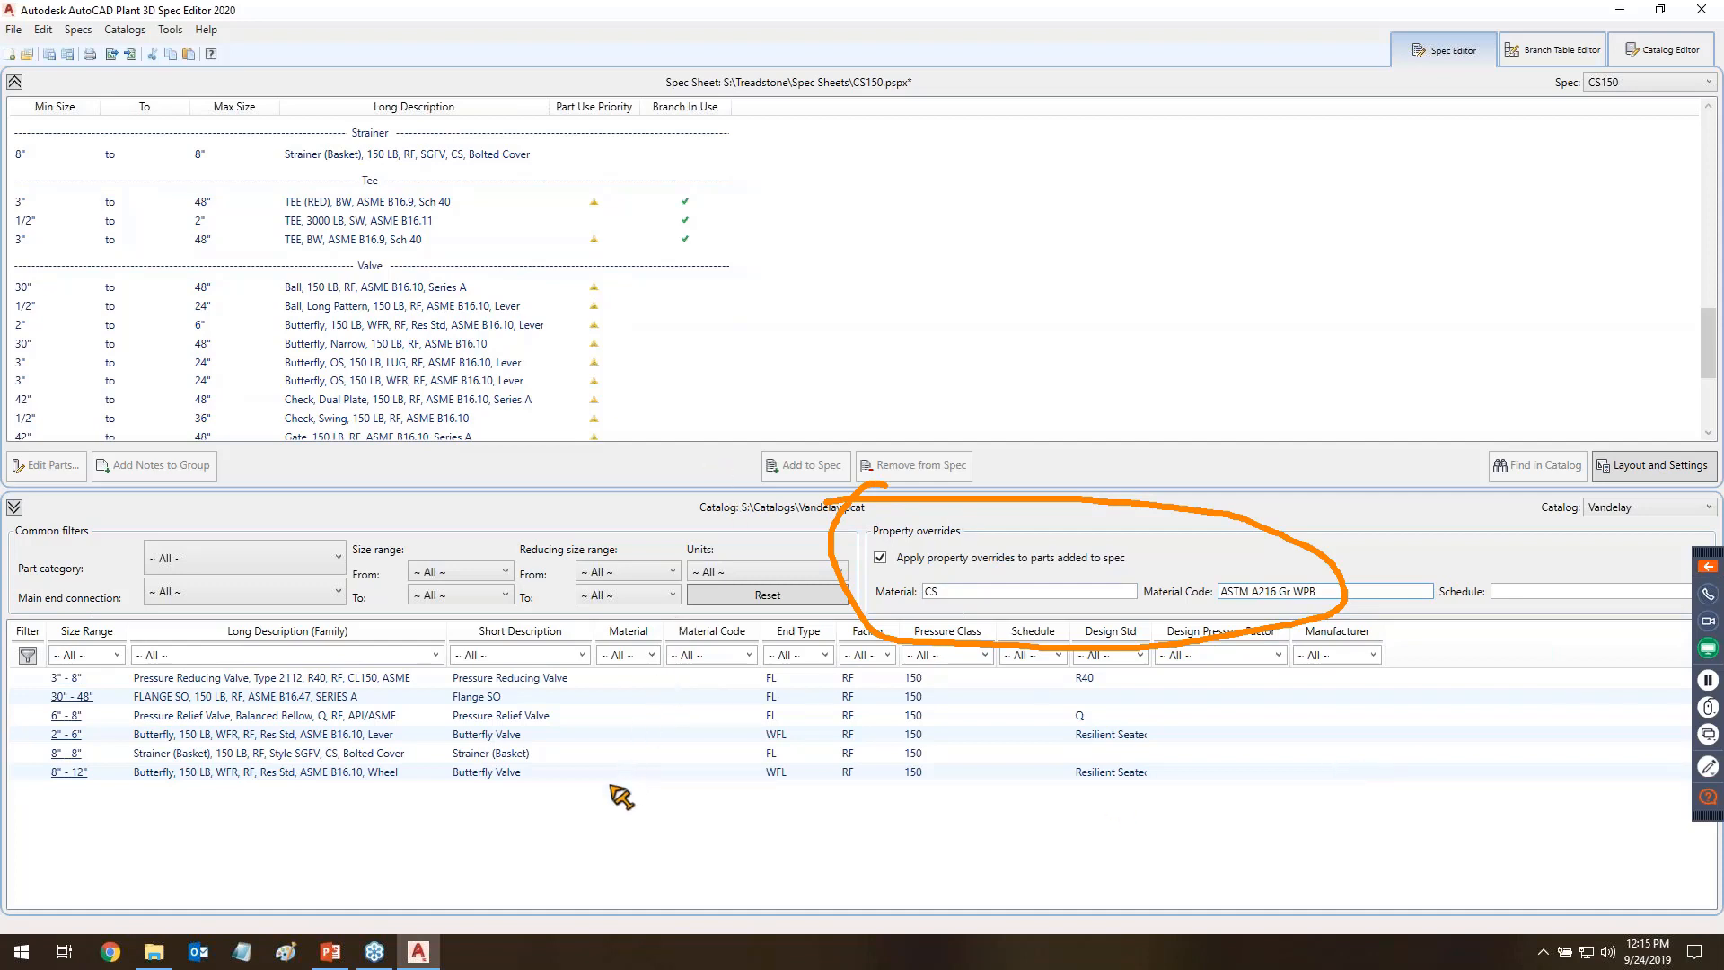
# - Add the wheel-operated 8" to 12" butterfly valve from the Vandelay catalog to CS150 and check its end type in the part list
pyautogui.click(198, 776)
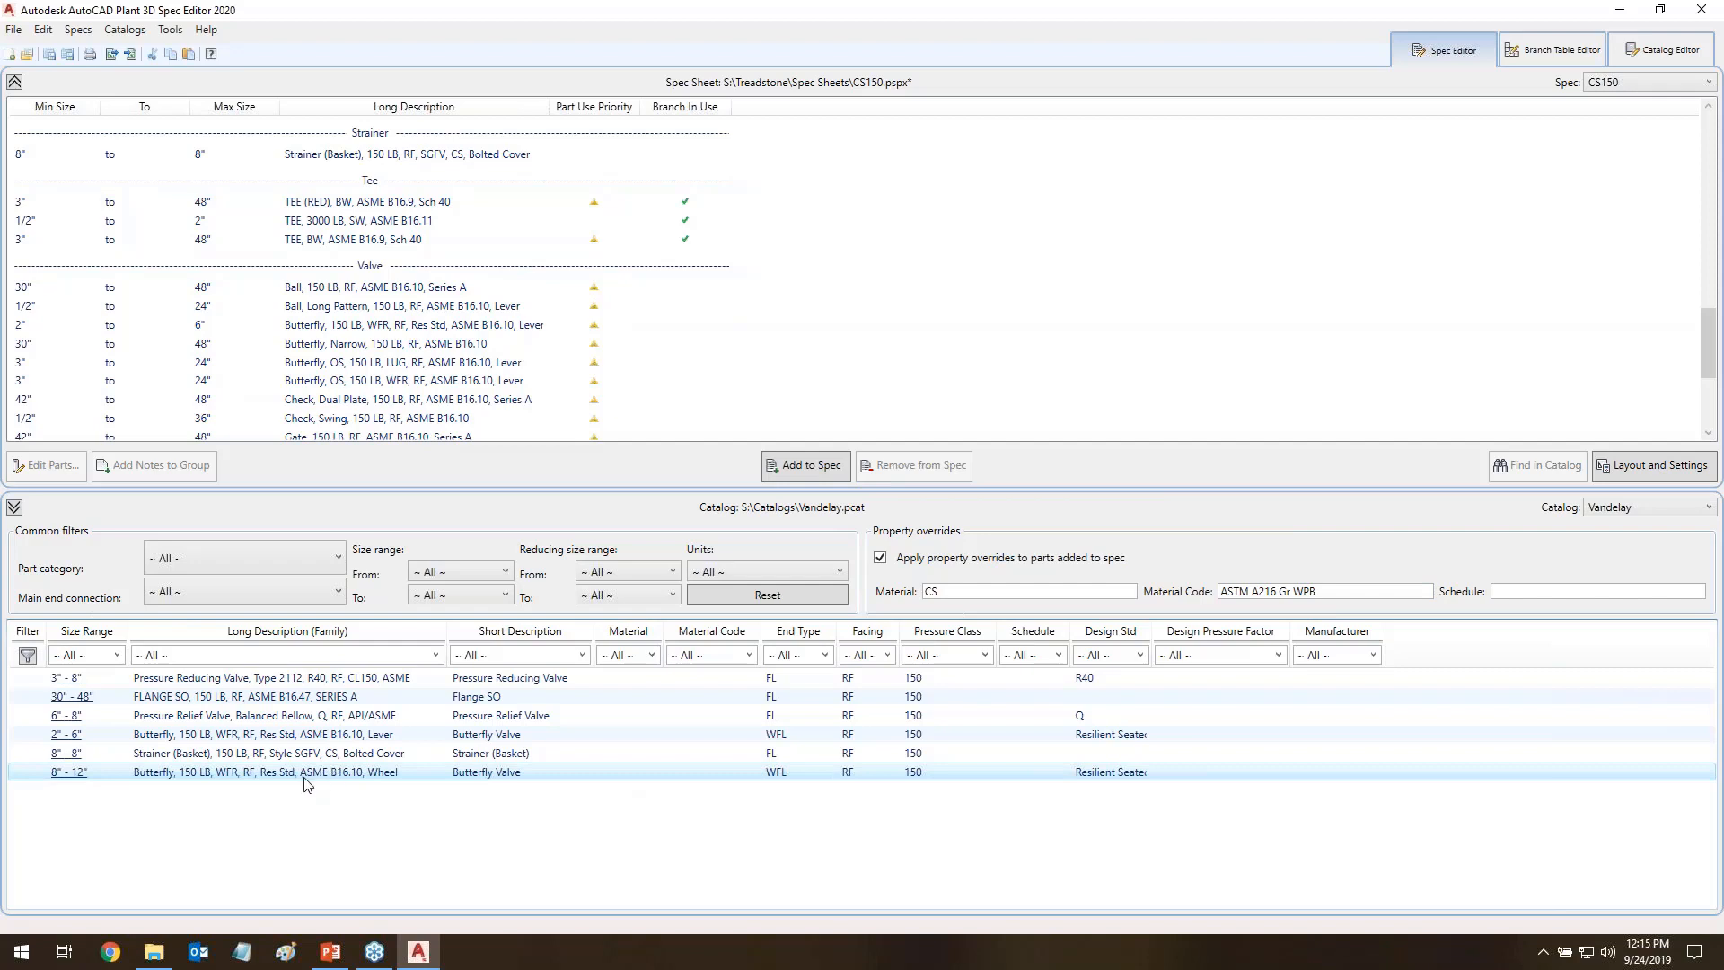
pyautogui.click(802, 469)
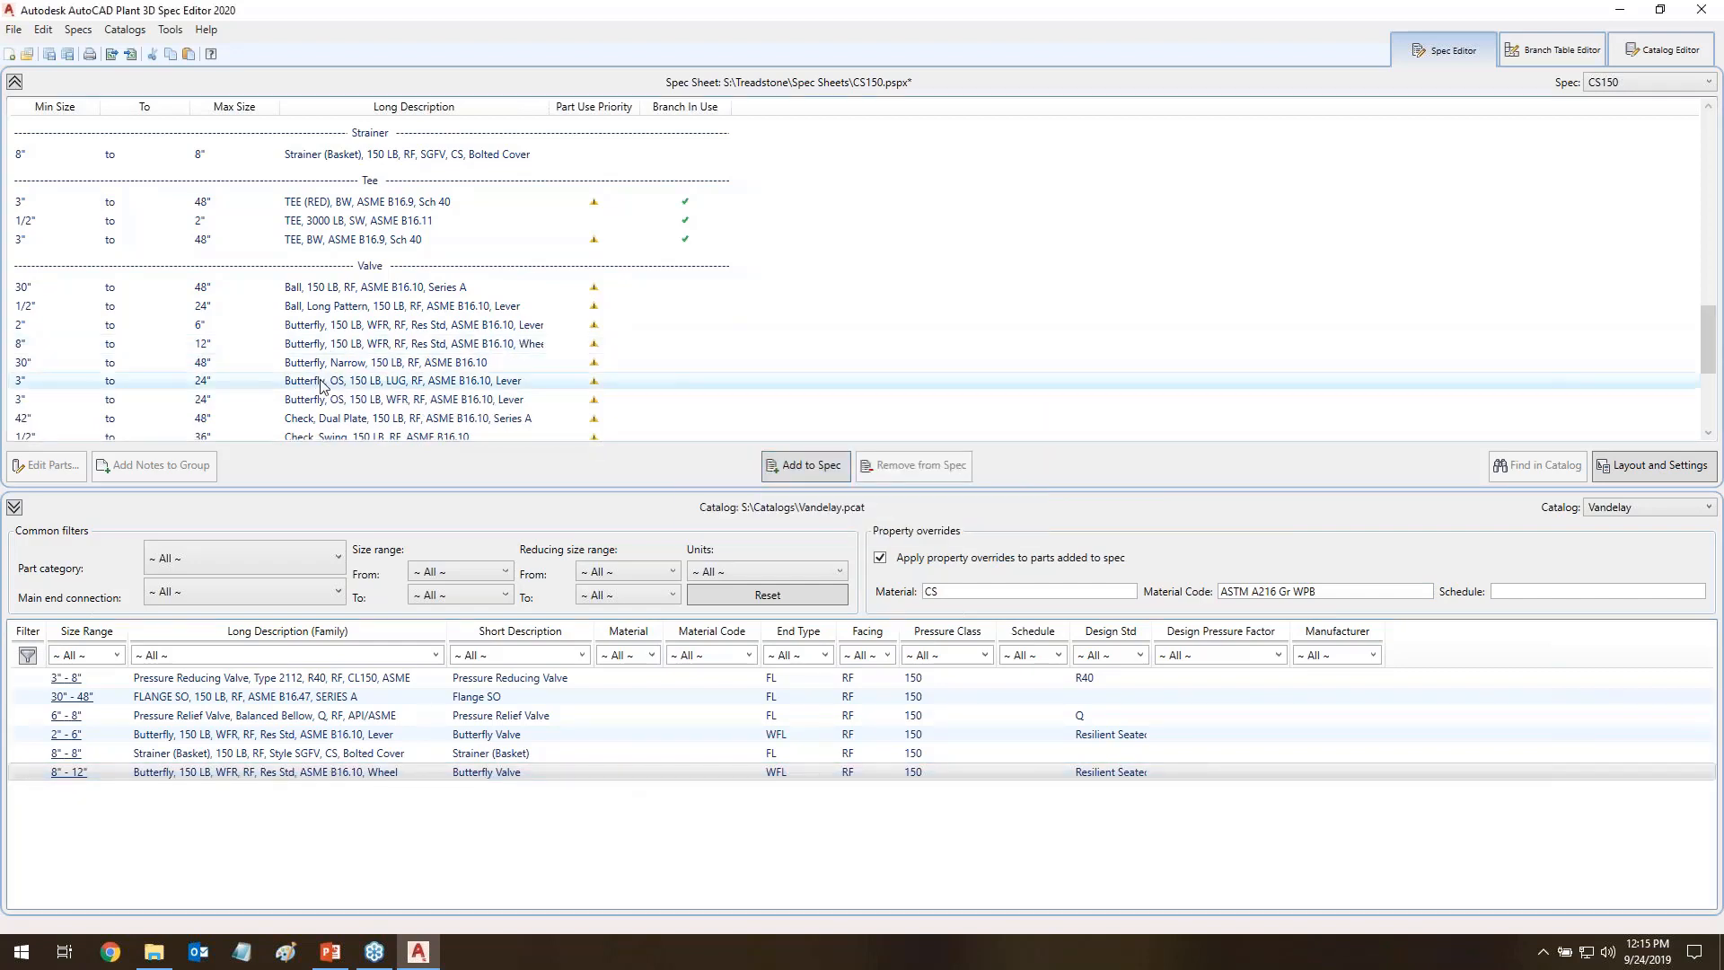
pyautogui.doubleClick(392, 346)
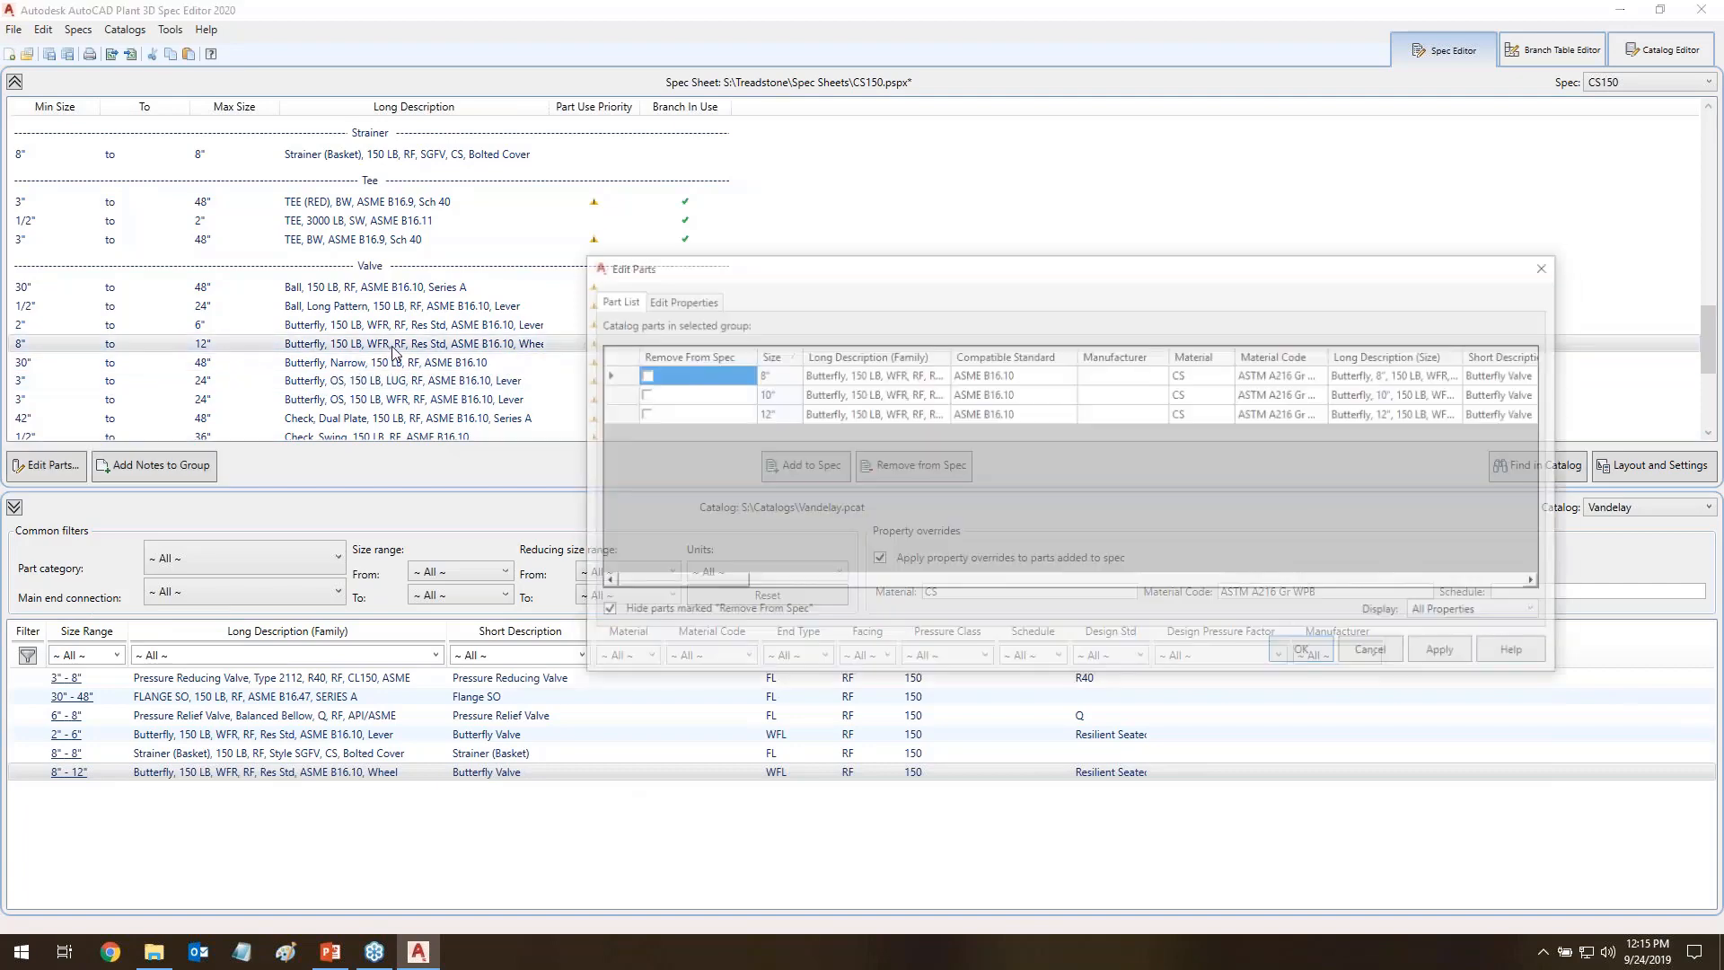
pyautogui.click(1212, 584)
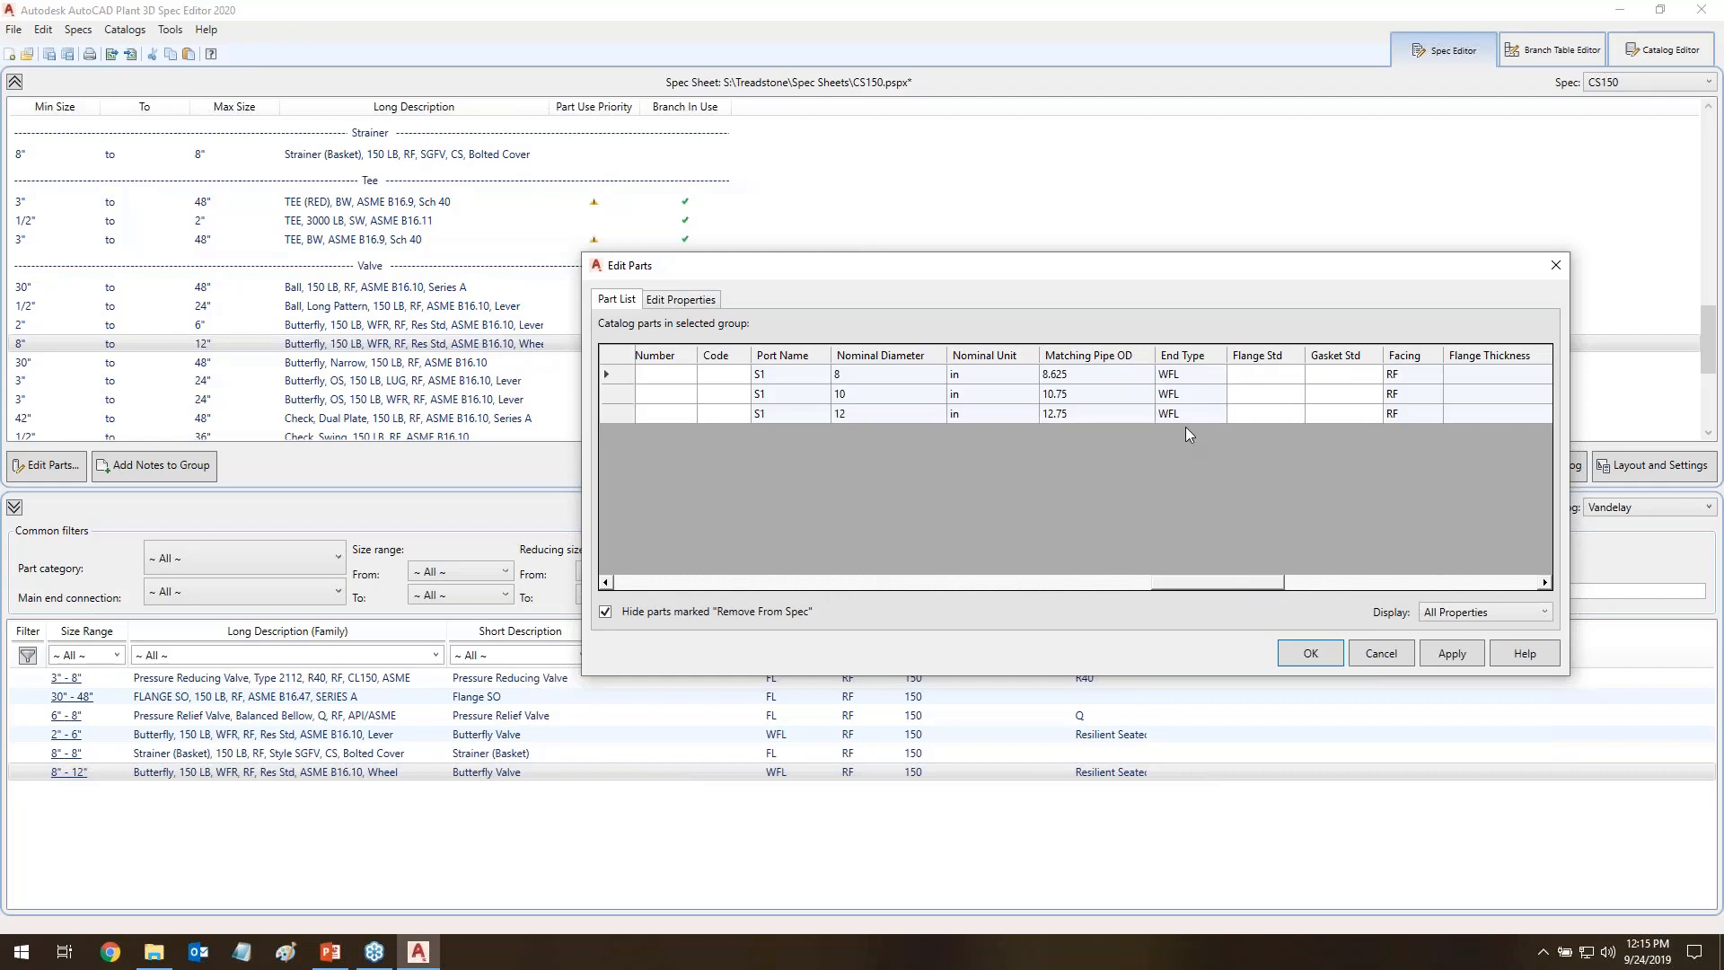
pyautogui.click(1318, 650)
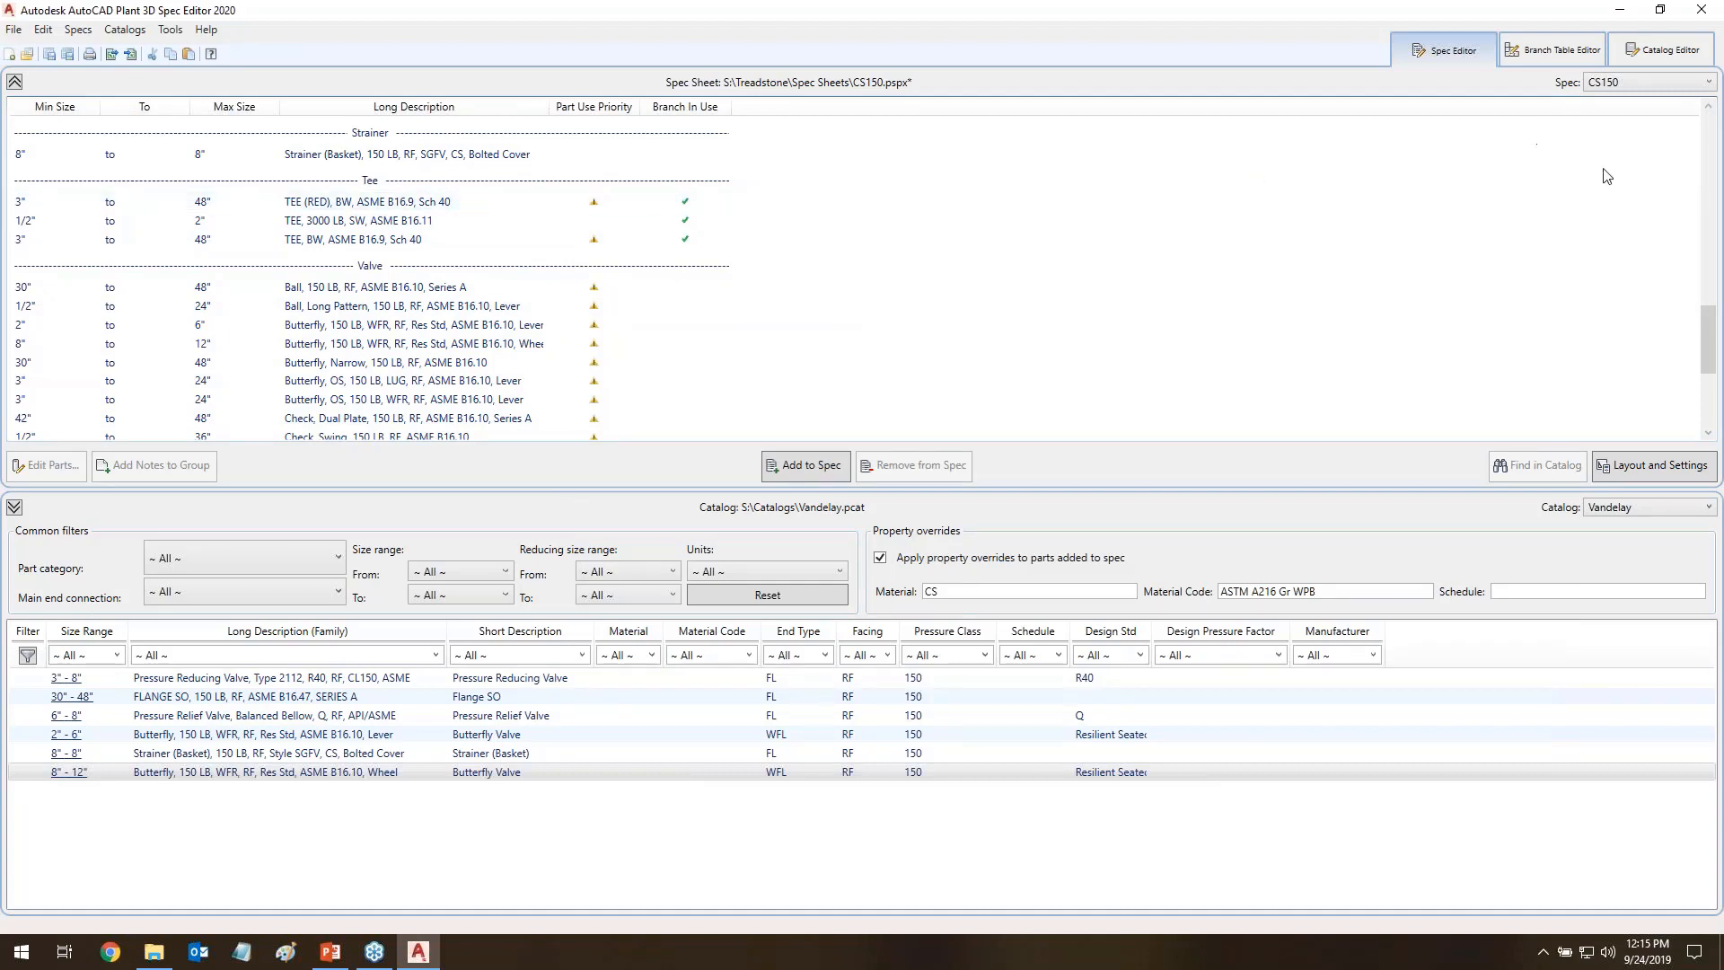
# - Quit the Spec Editor saving the CS150 changes, and open the Treadstone project's g300 drawing in AutoCAD Plant 3D 2020
pyautogui.click(1701, 11)
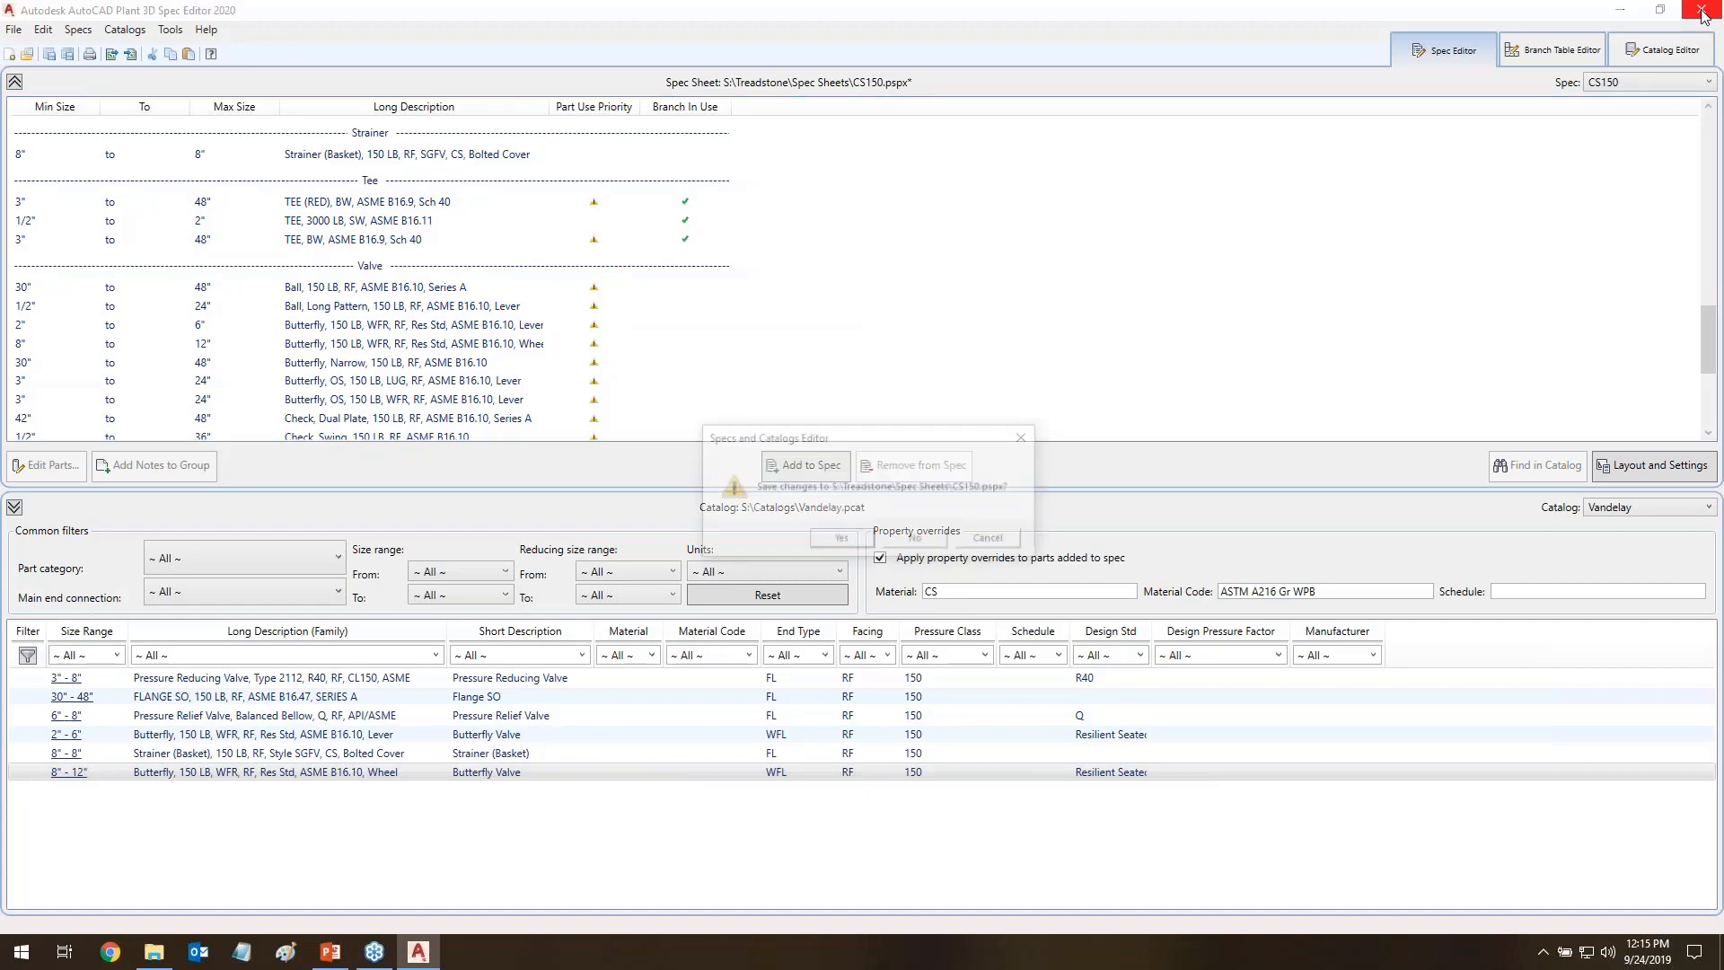
pyautogui.click(844, 539)
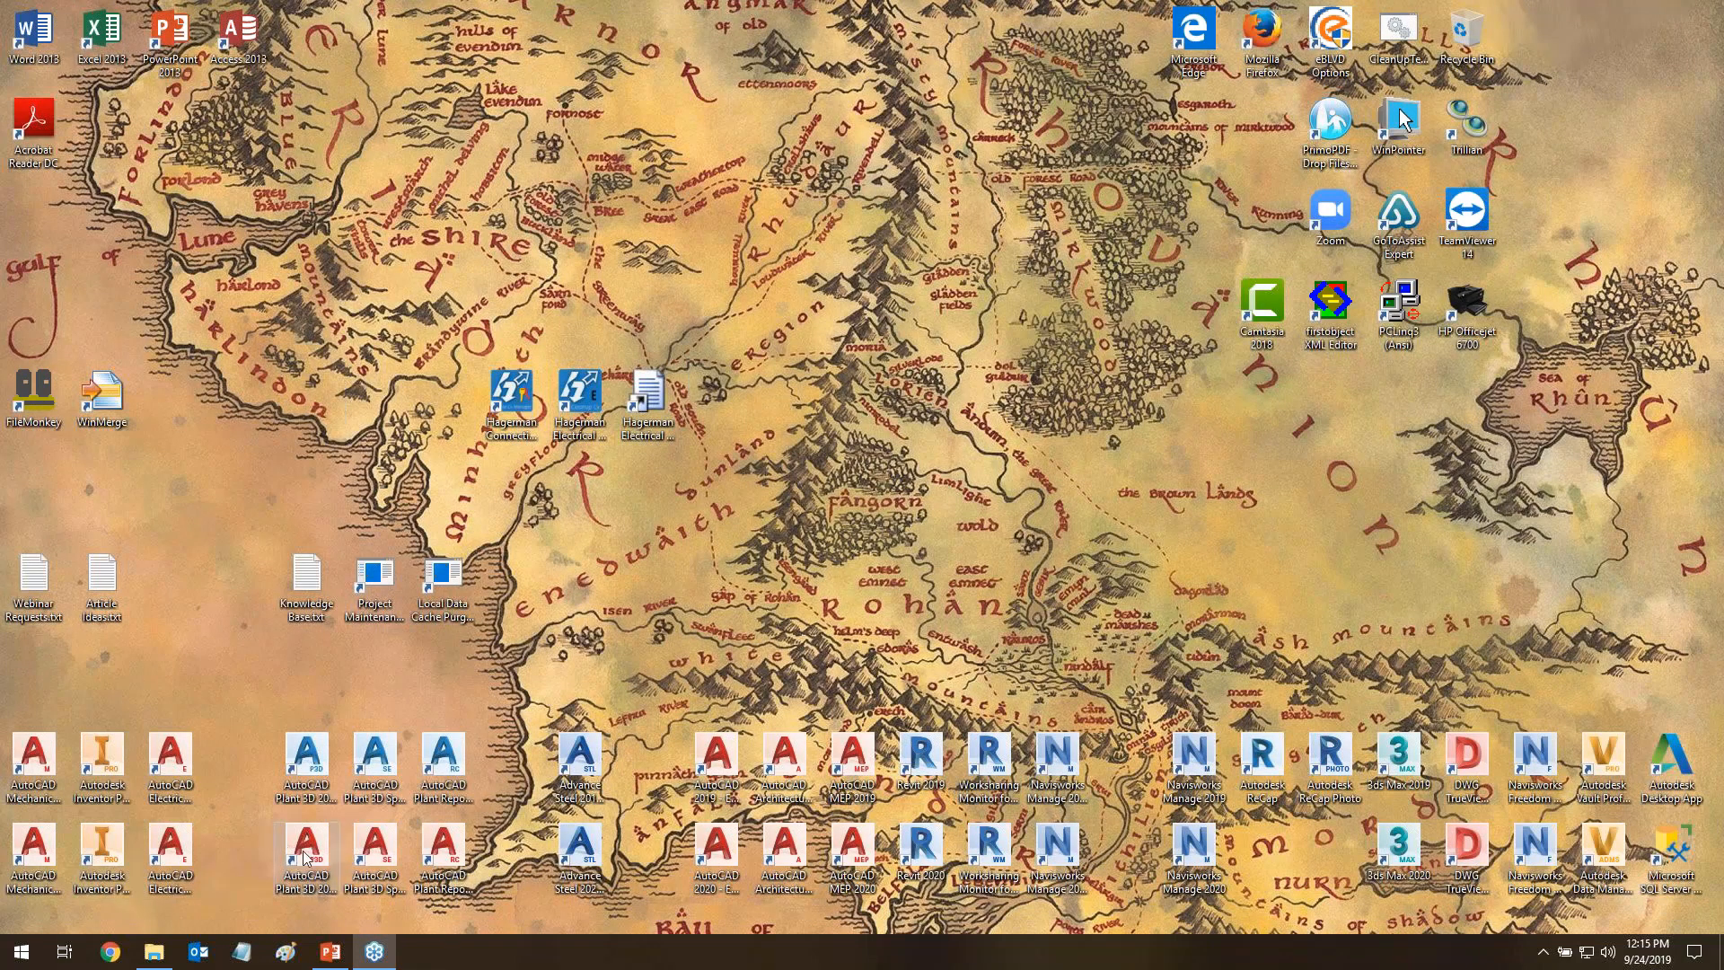
pyautogui.click(305, 857)
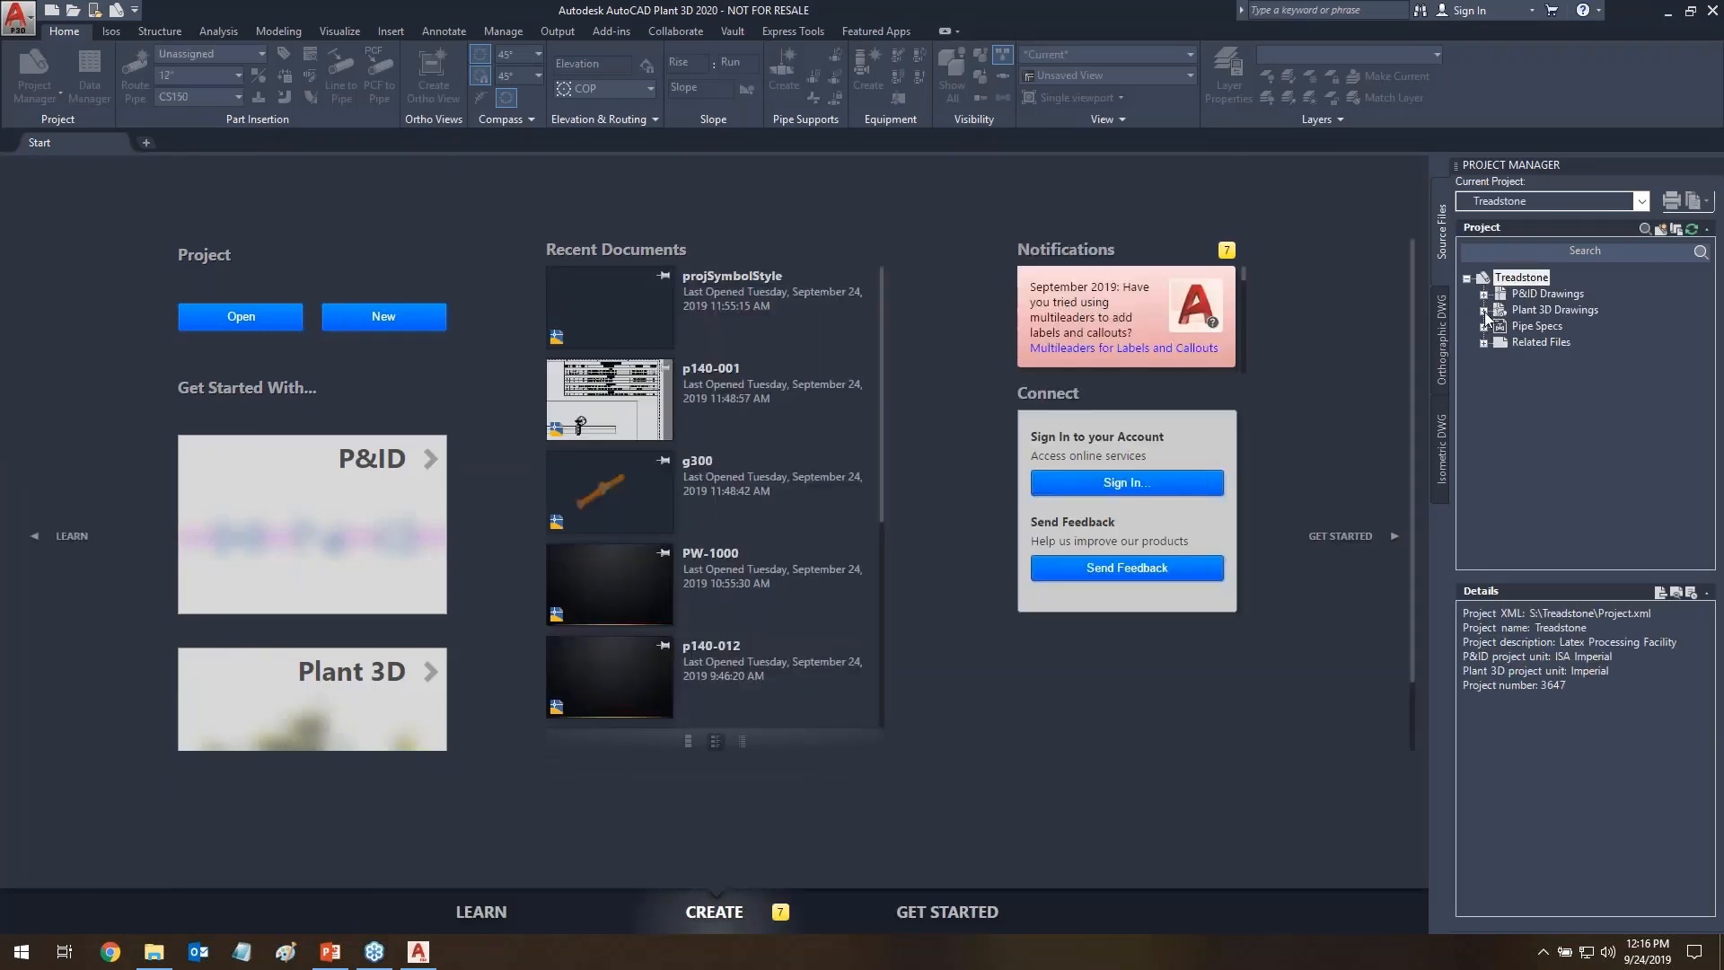
pyautogui.click(1483, 310)
pyautogui.doubleClick(1539, 326)
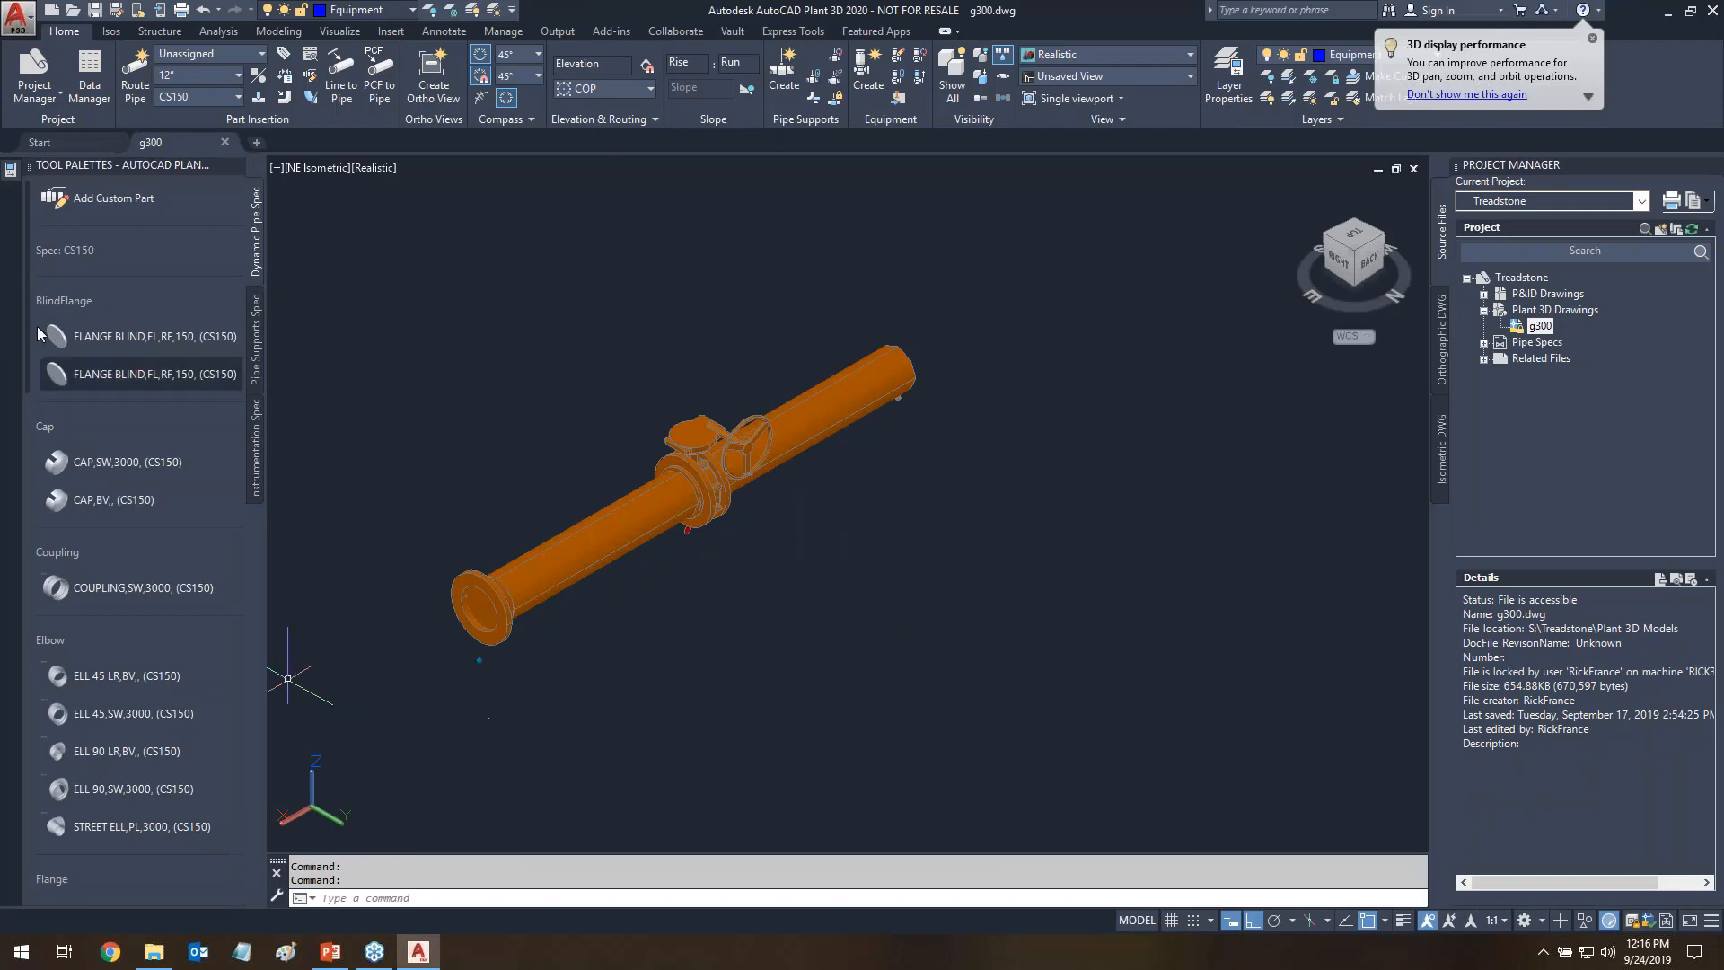
# - Review the properties of the existing butterfly valve on the pipe in g300 and delete that valve
pyautogui.click(699, 462)
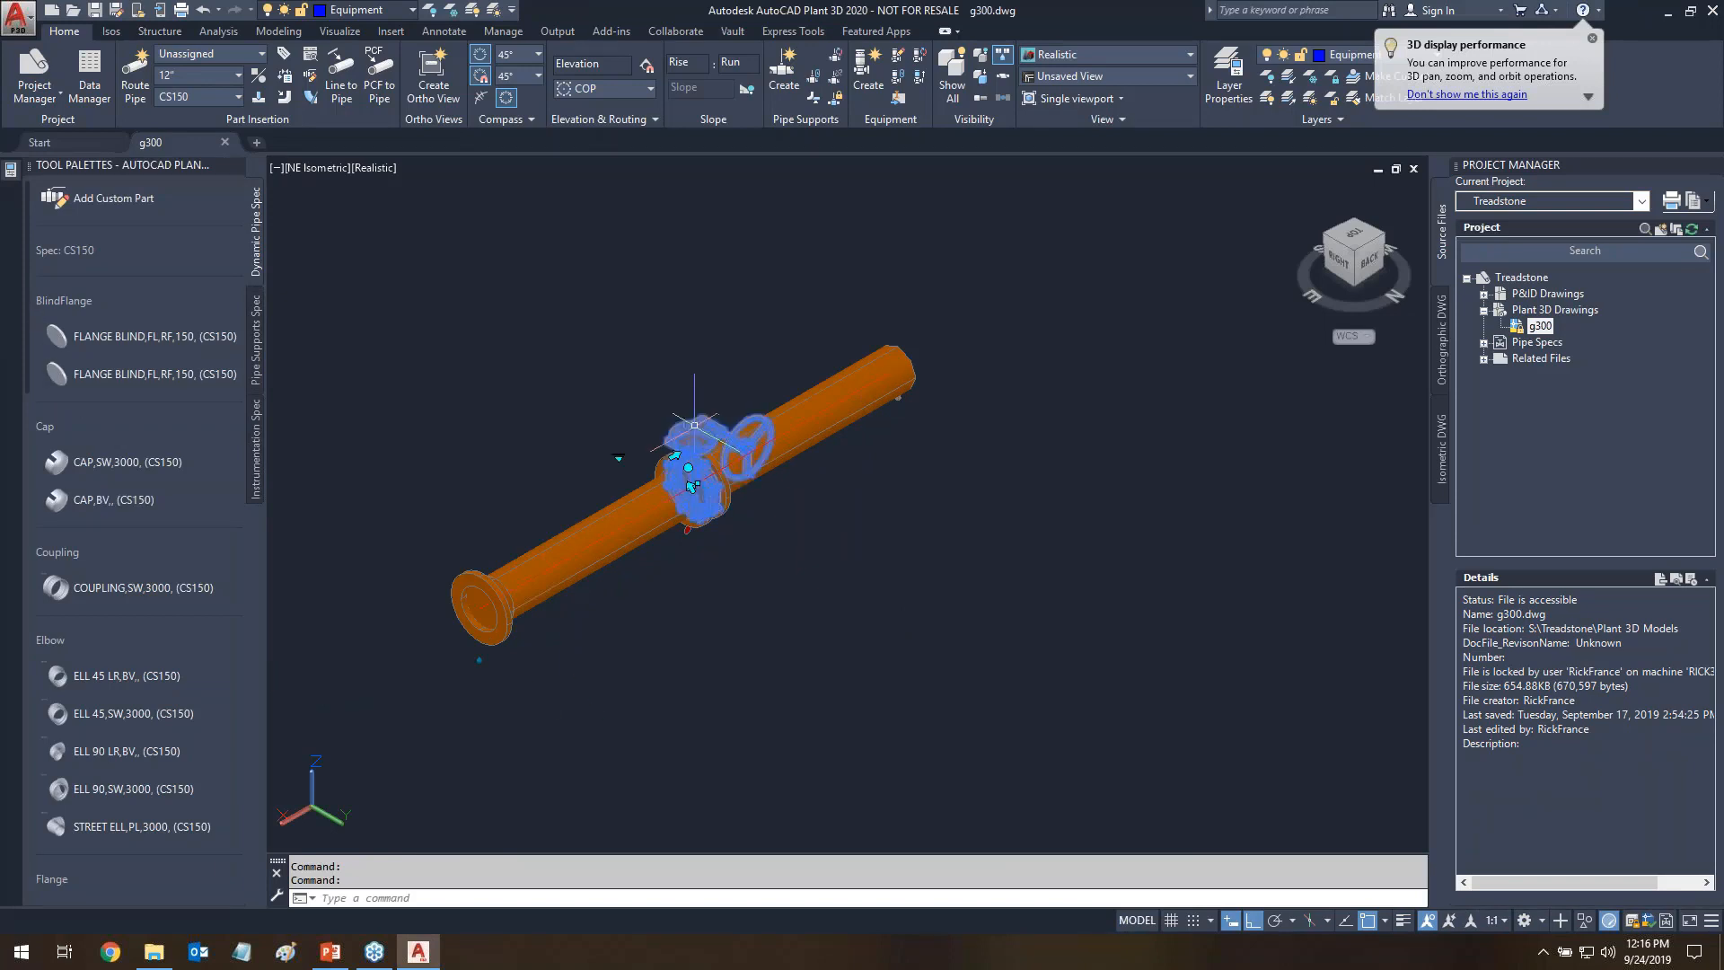
pyautogui.click(52, 375)
pyautogui.scroll(-10, 24, 265)
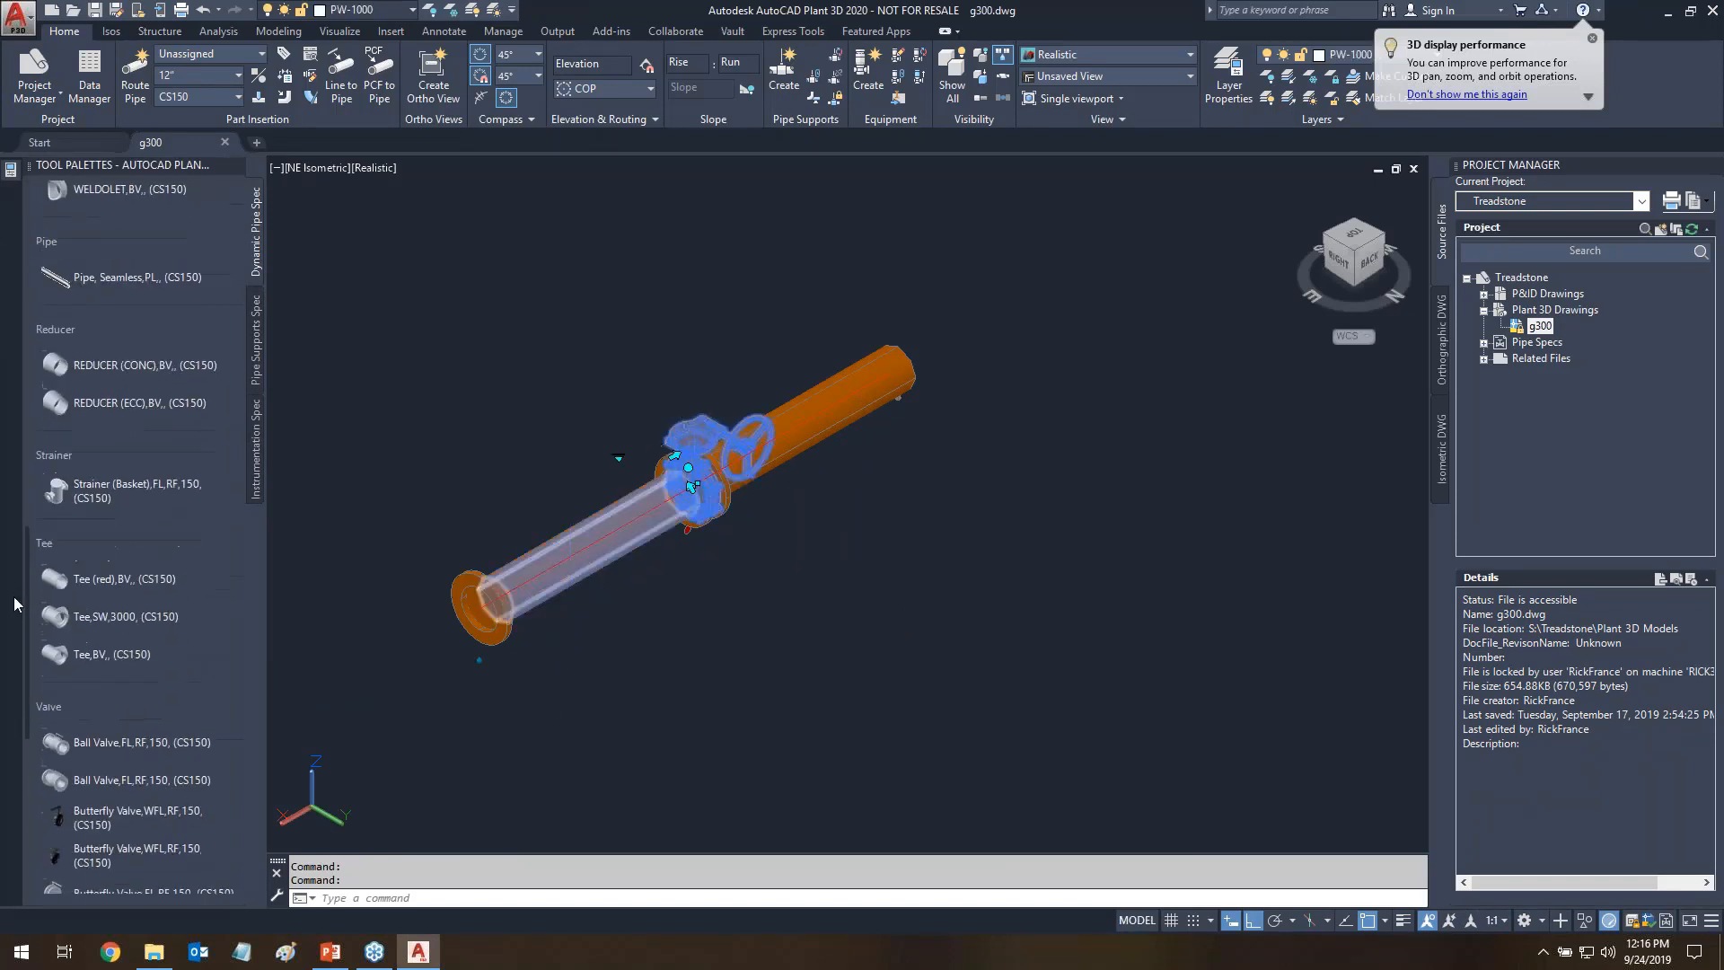
pyautogui.moveTo(11, 174)
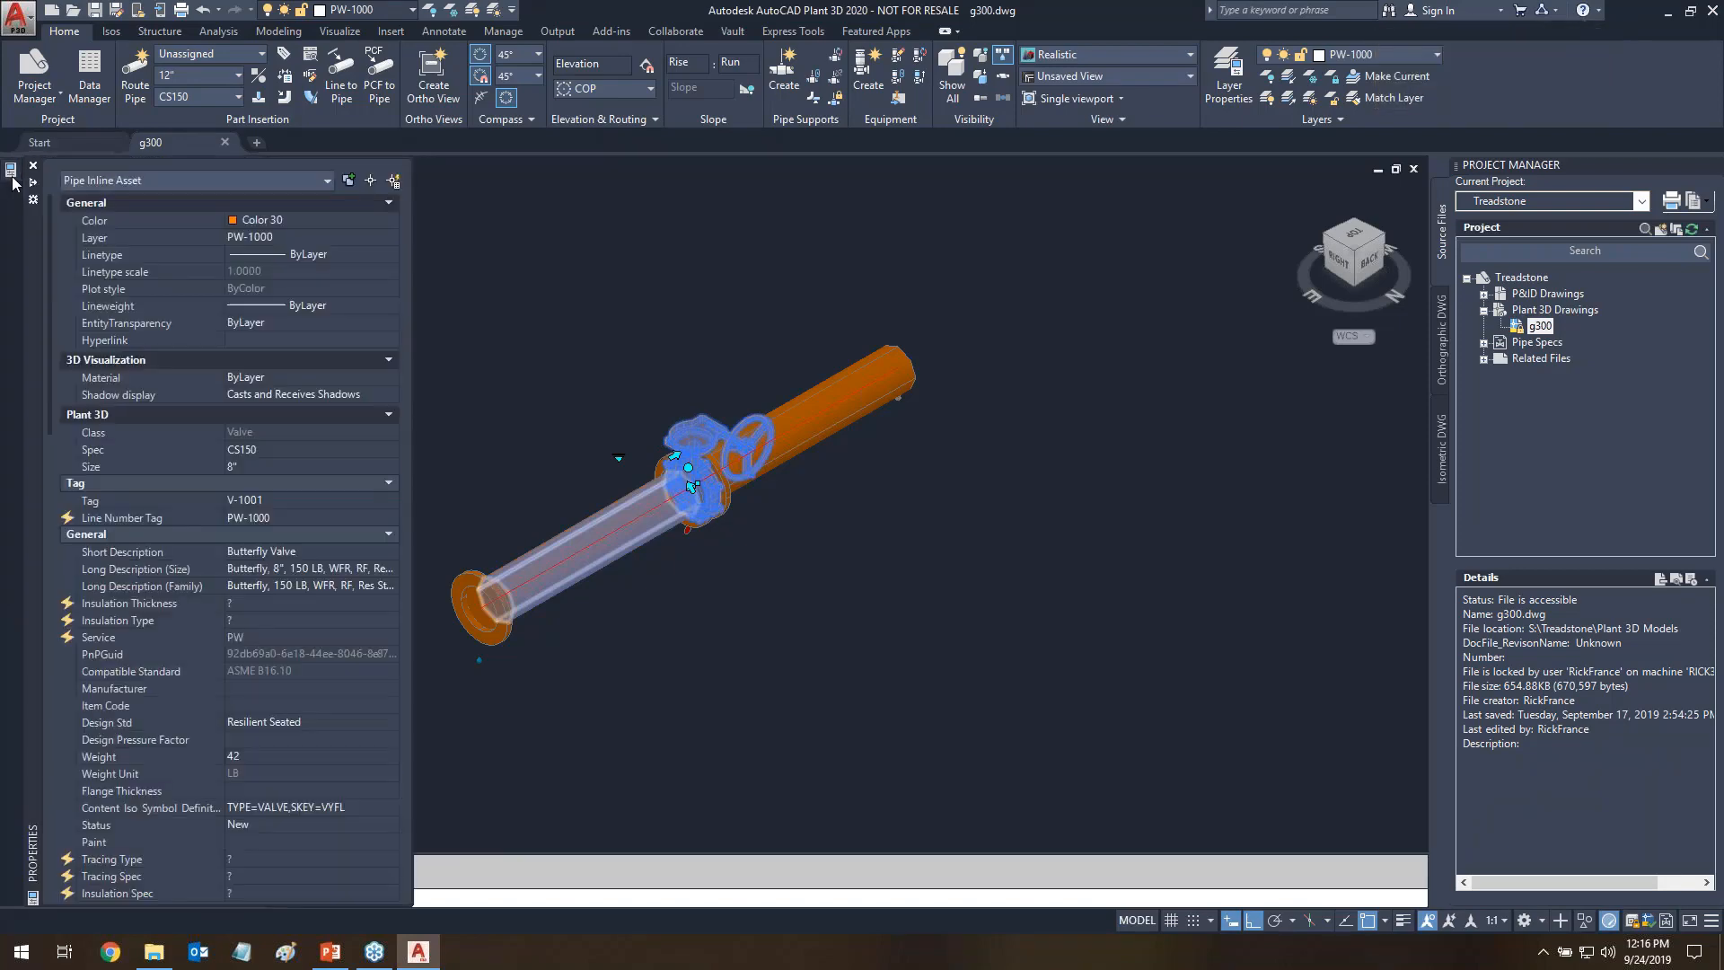
pyautogui.moveTo(51, 435); pyautogui.dragTo(56, 875)
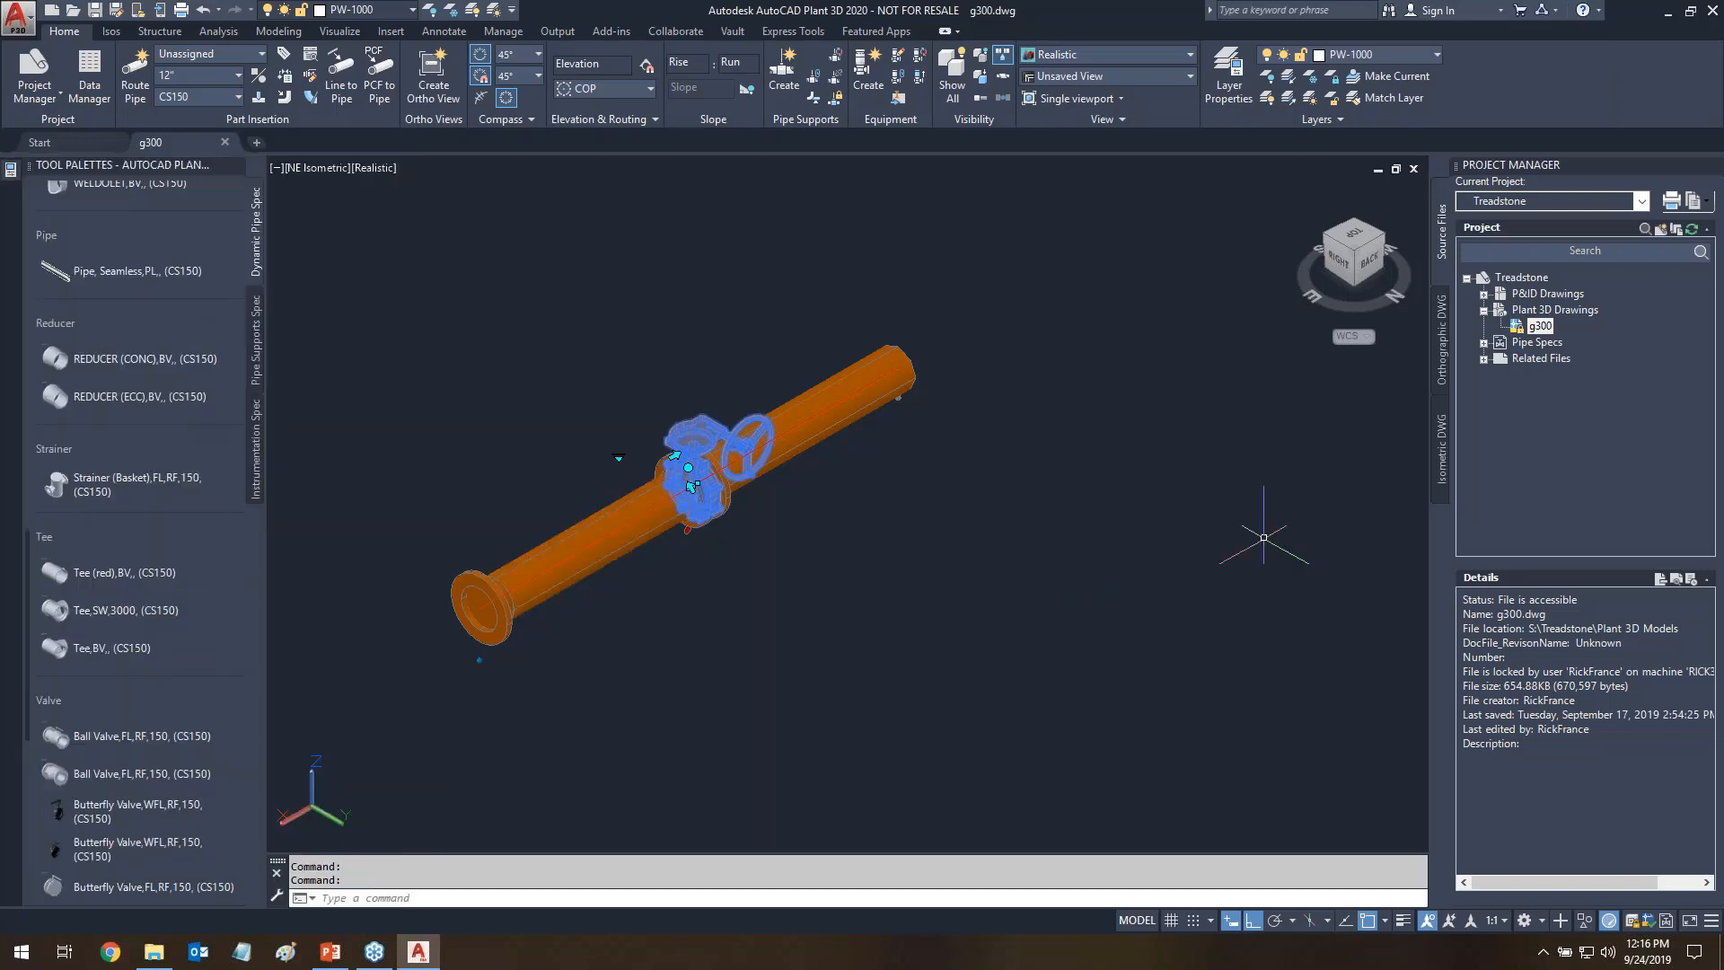
pyautogui.press('Delete')
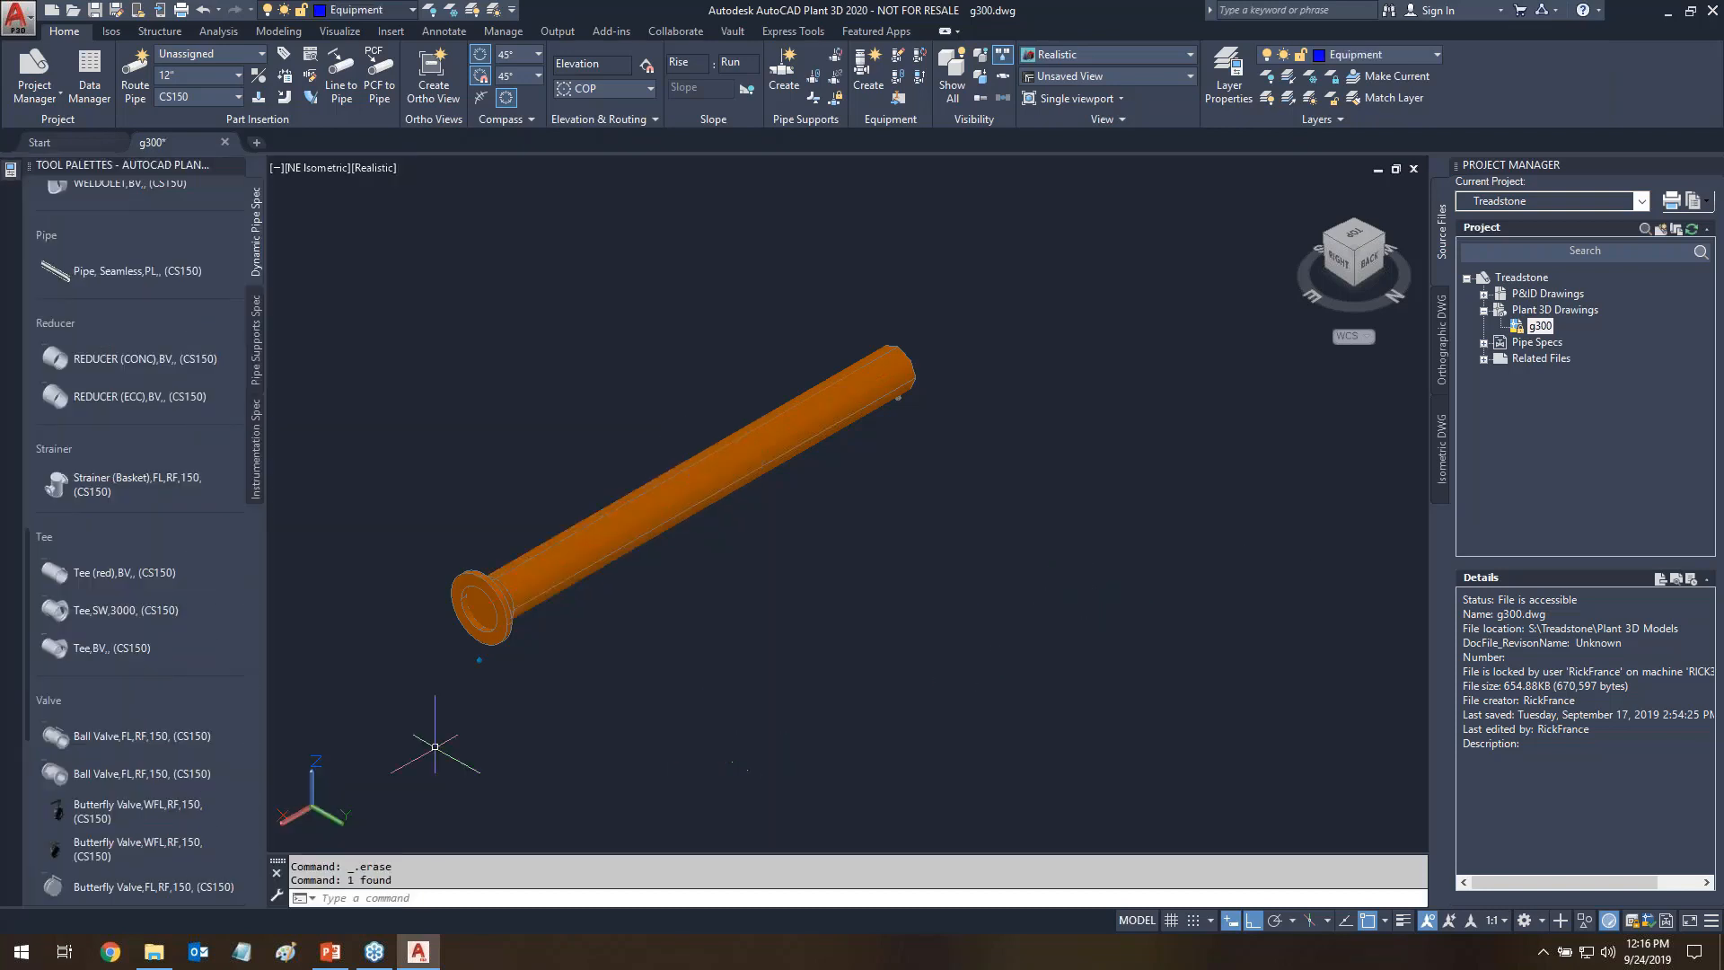
# - Try to attach the second WFL butterfly valve from CS150 to the pipe's flange, and delete the placed valve
pyautogui.scroll(-5, 25, 686)
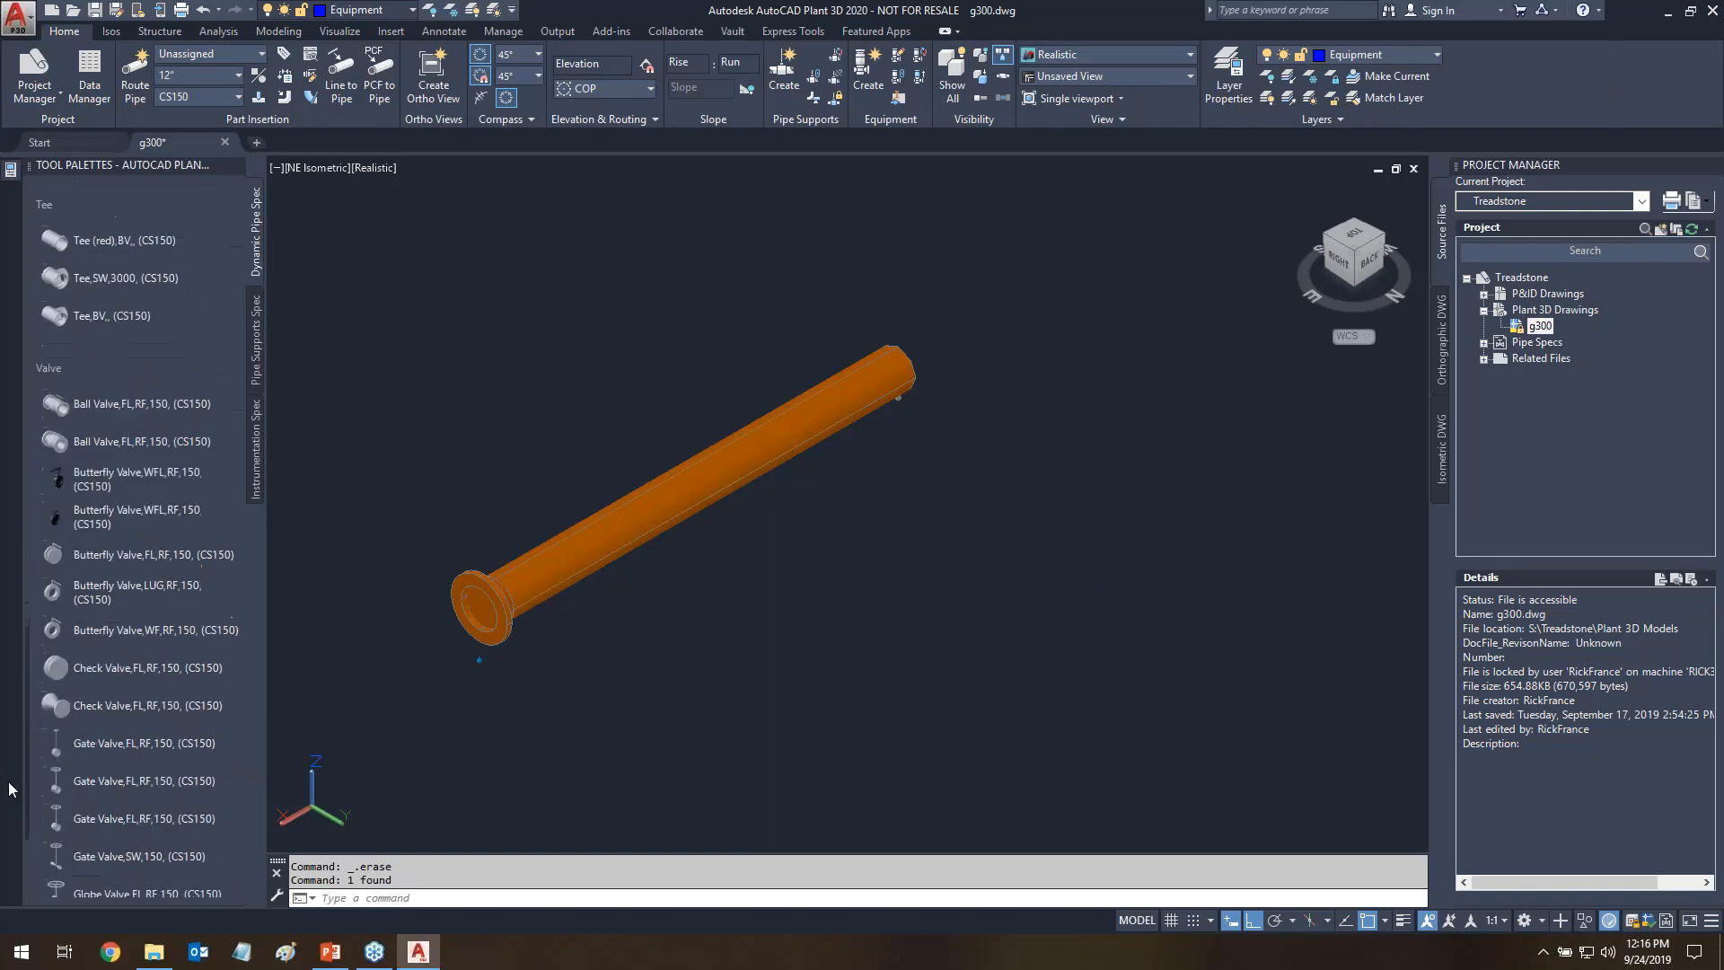
pyautogui.click(114, 521)
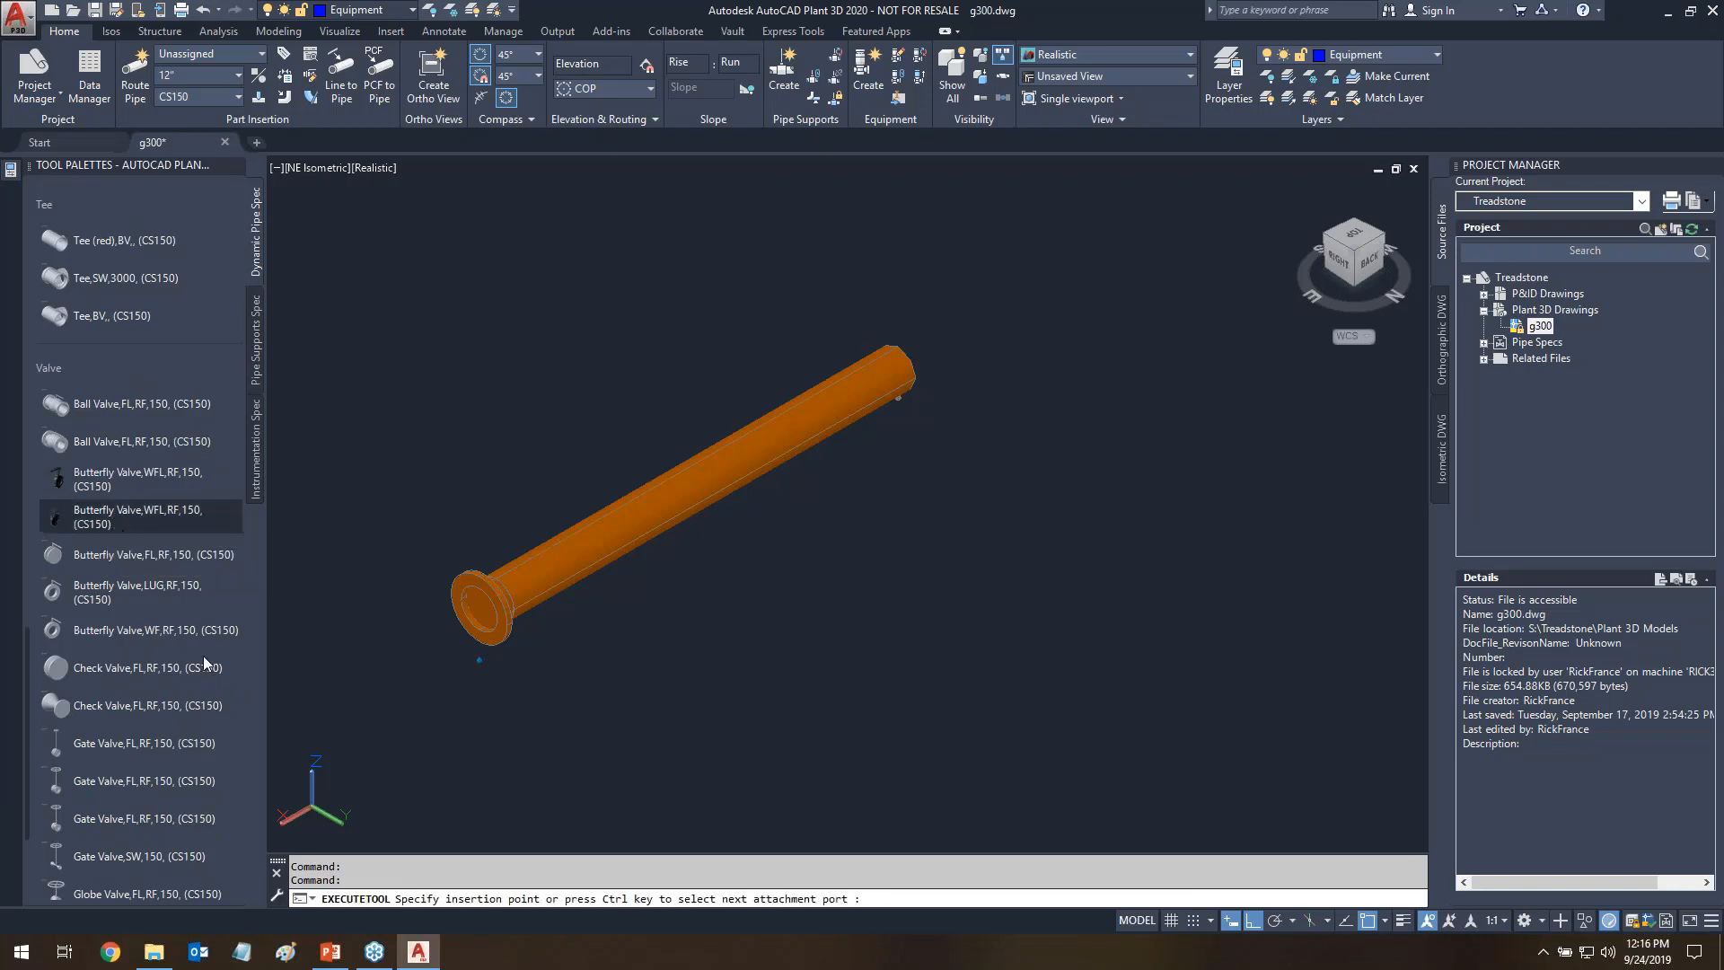
pyautogui.click(478, 609)
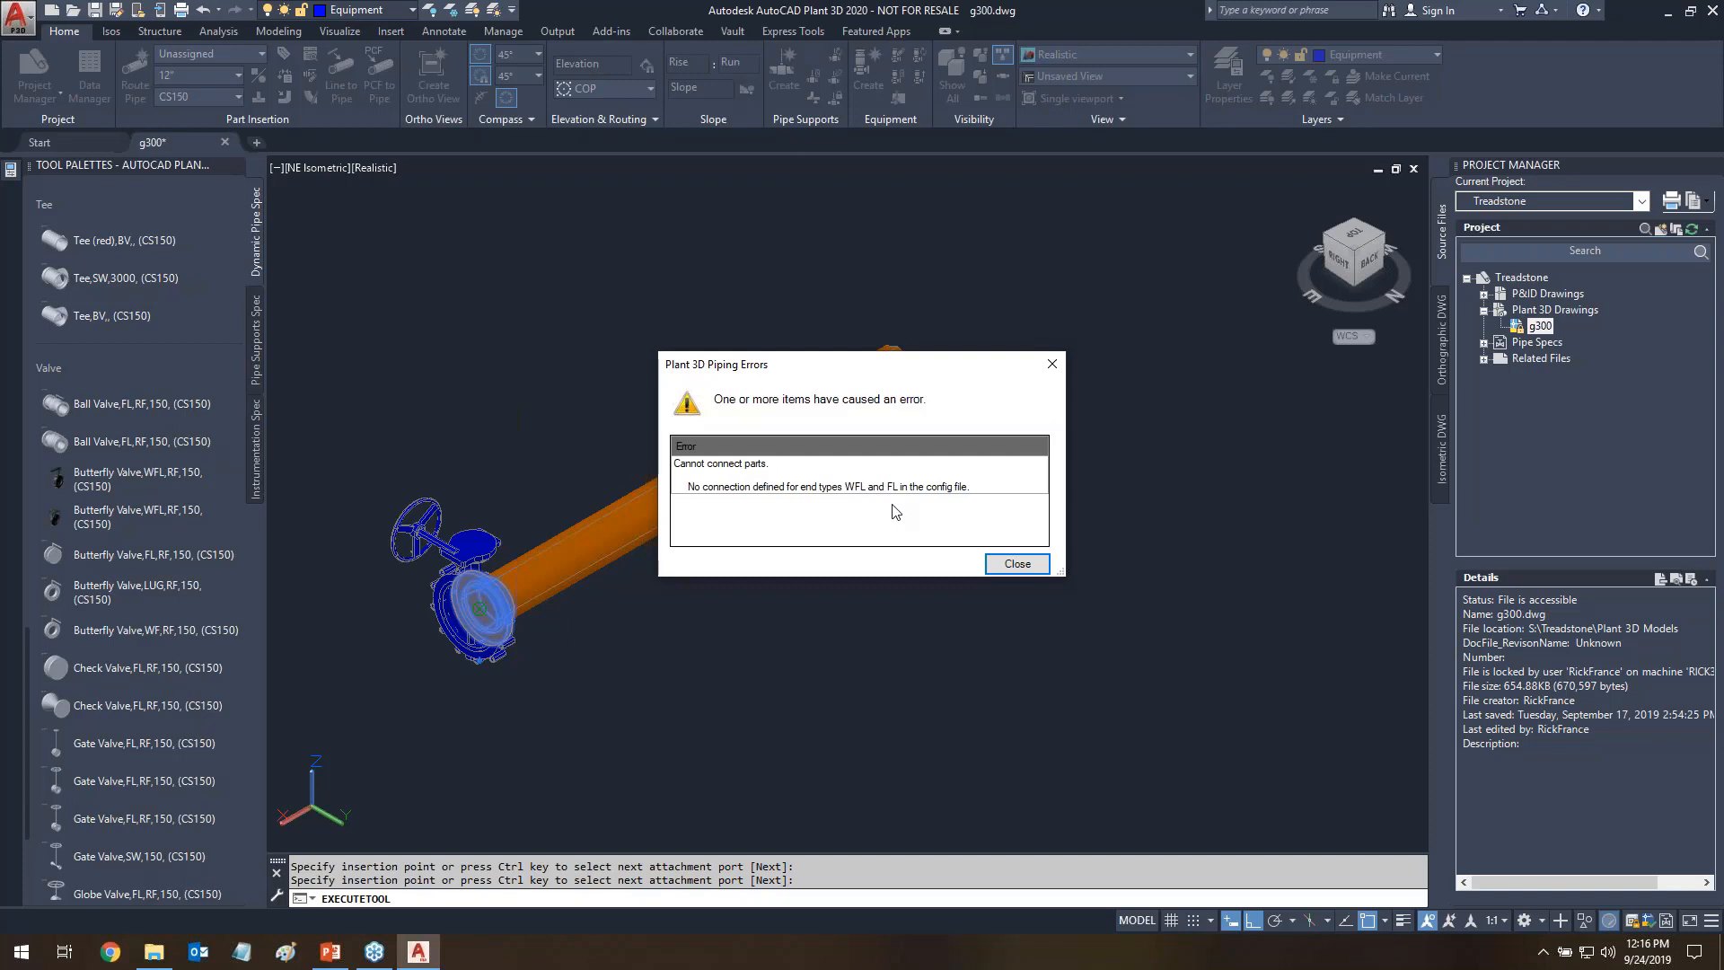
pyautogui.click(1017, 563)
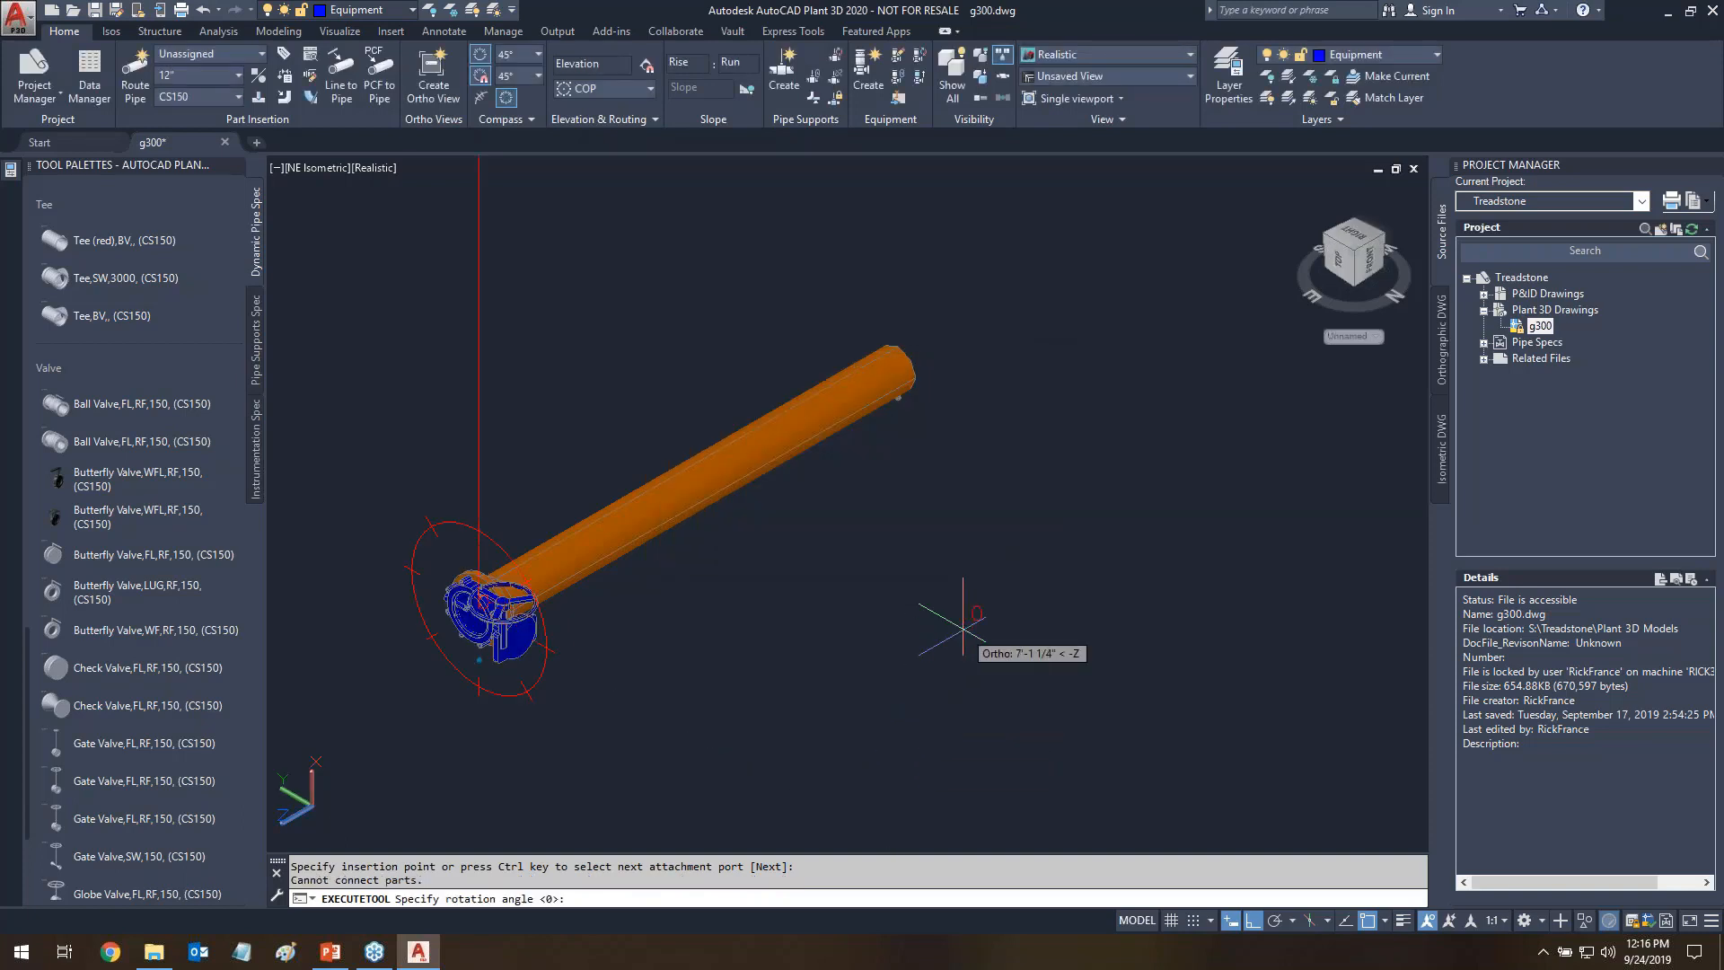
pyautogui.press('Escape')
pyautogui.press('Escape')
pyautogui.click(440, 571)
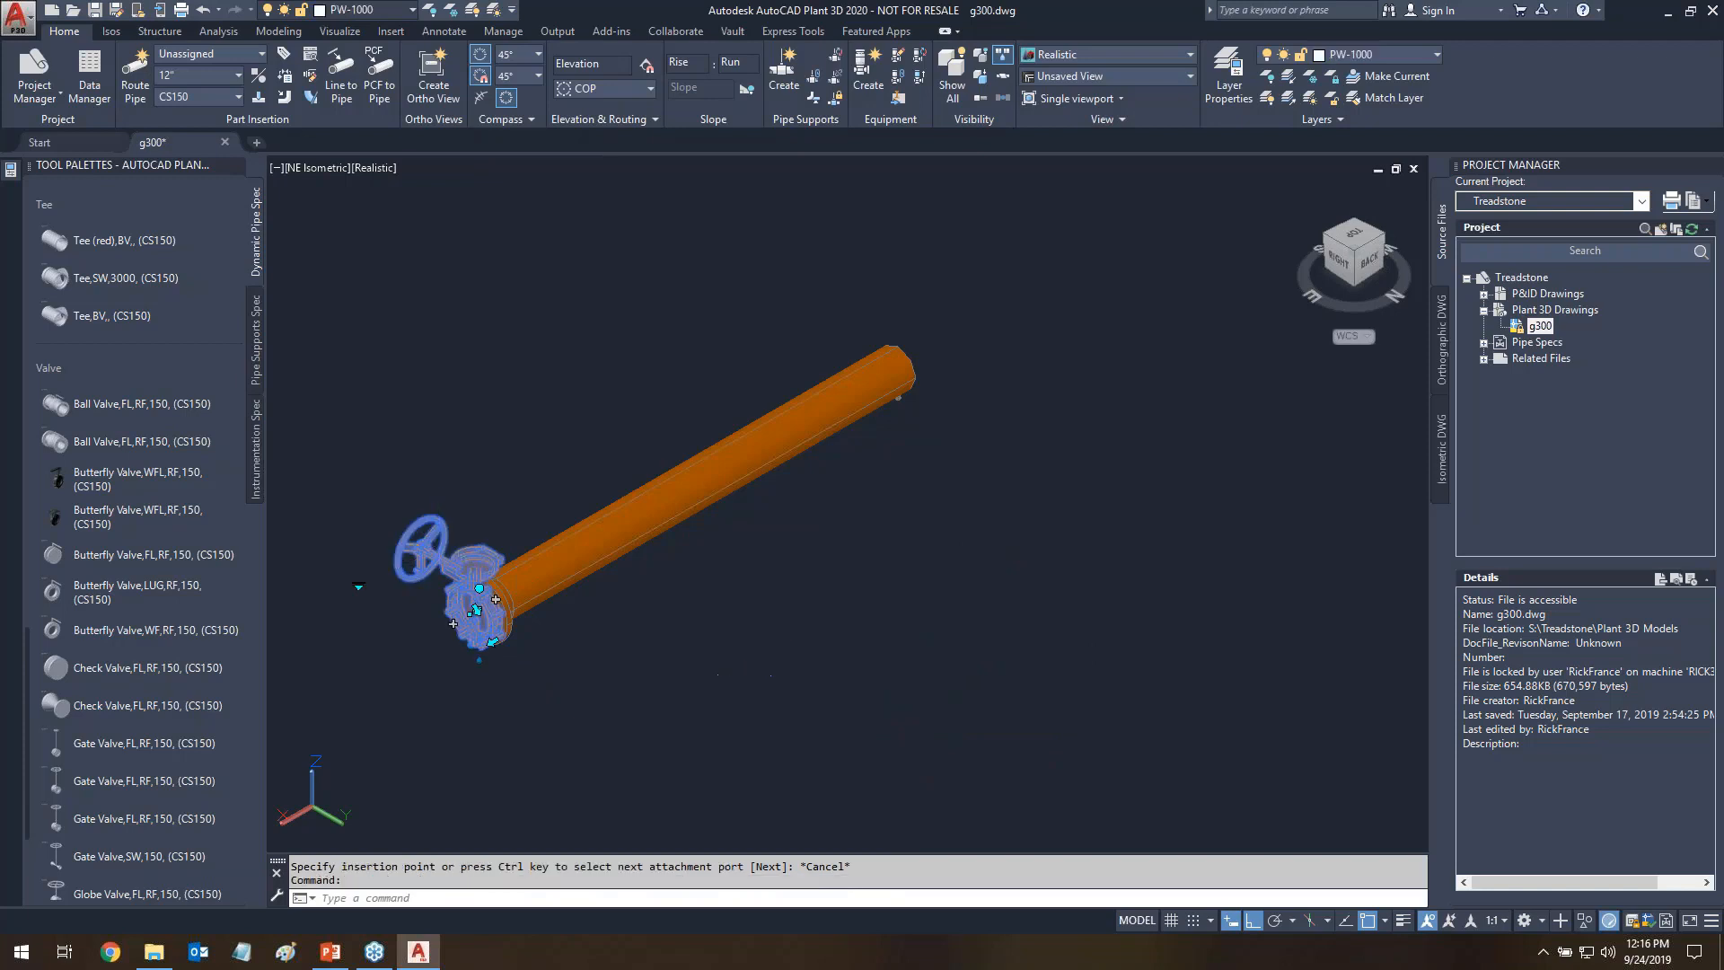
pyautogui.press('Delete')
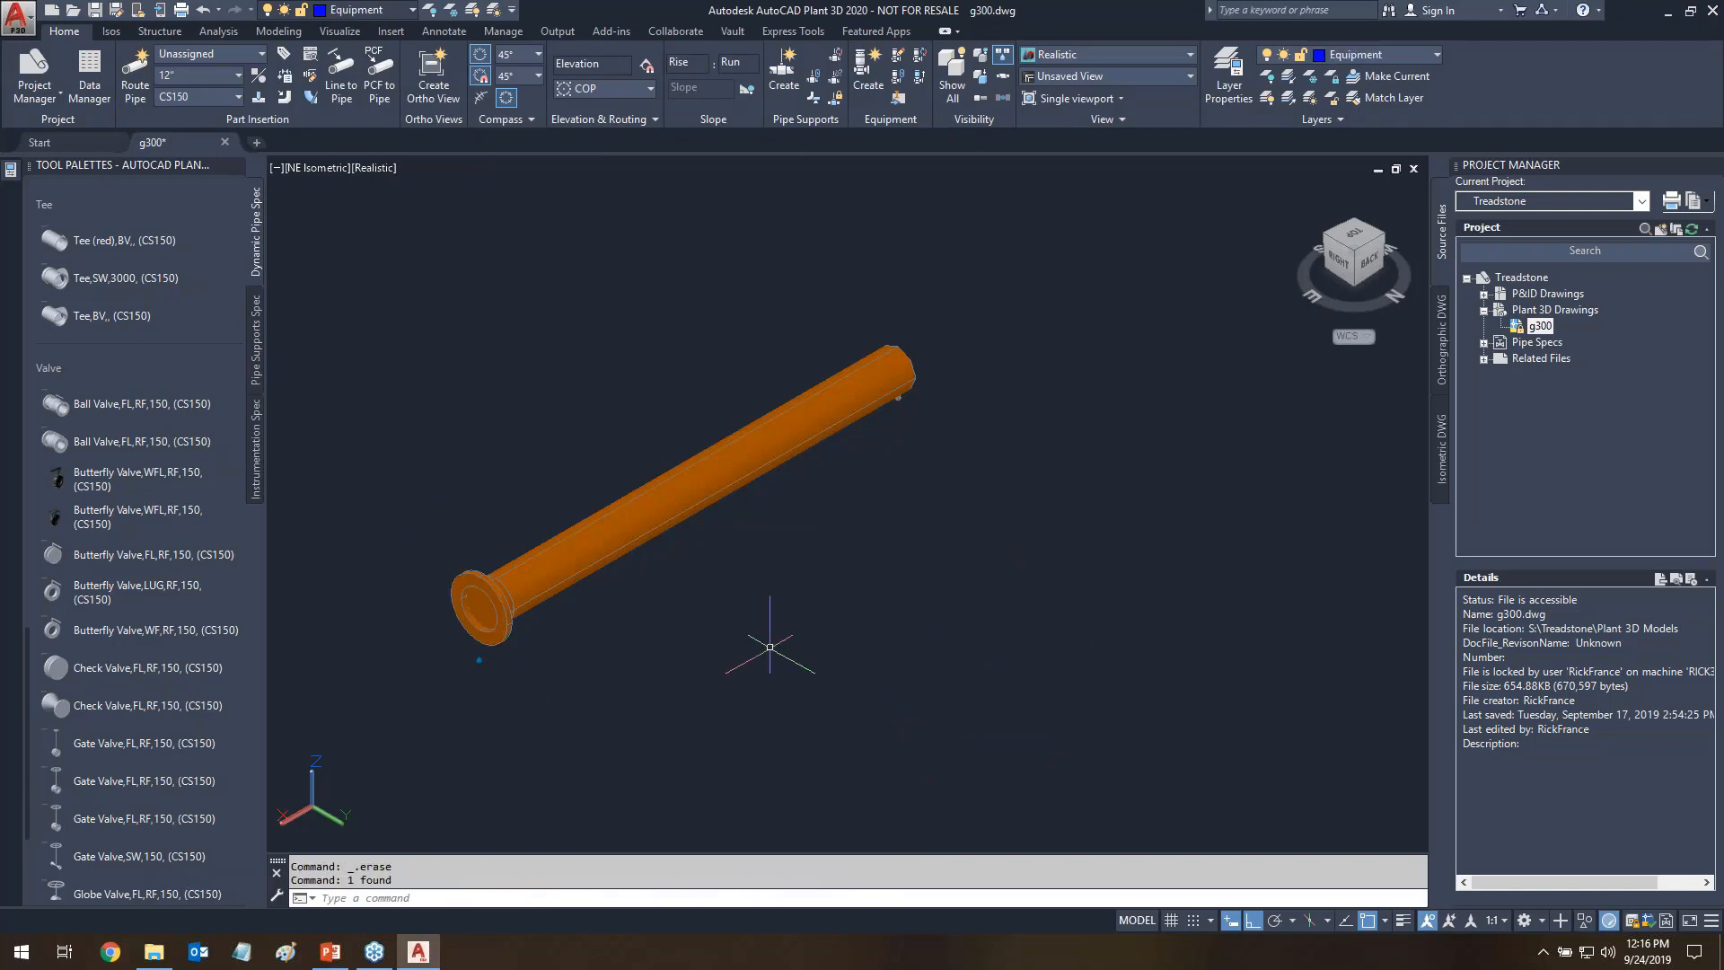
# - Open the Treadstone project setup at the Plant 3D piping connection settings
pyautogui.click(1530, 284)
pyautogui.rightClick(1530, 284)
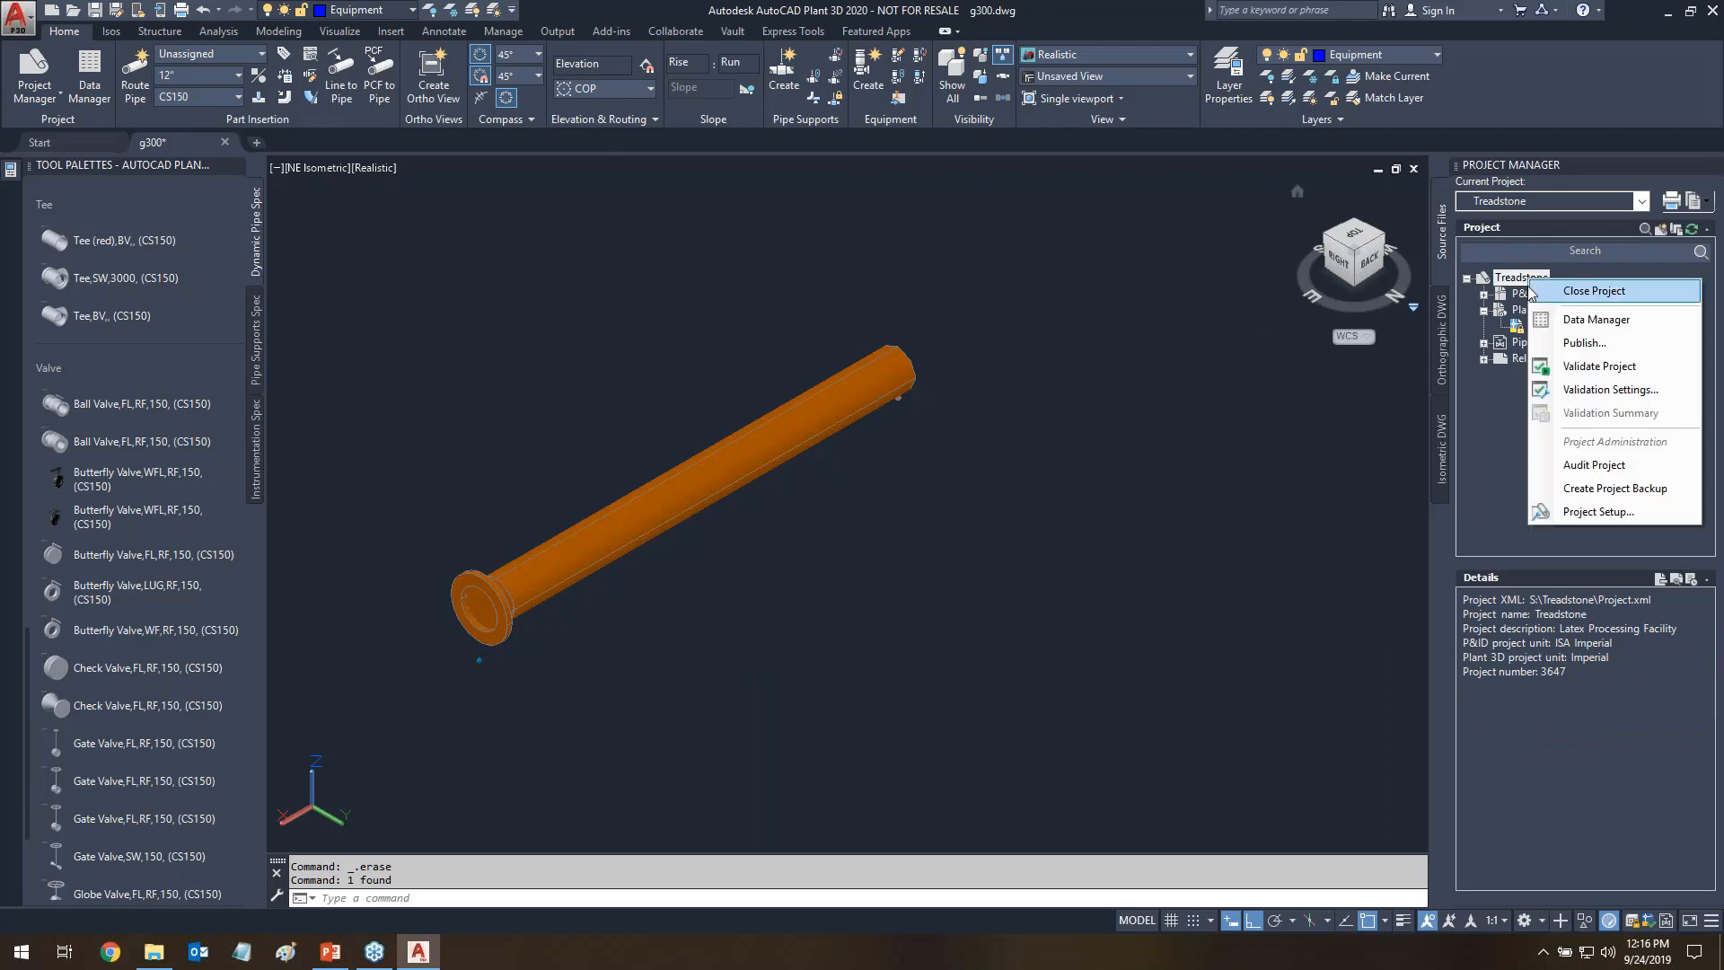
pyautogui.click(1585, 517)
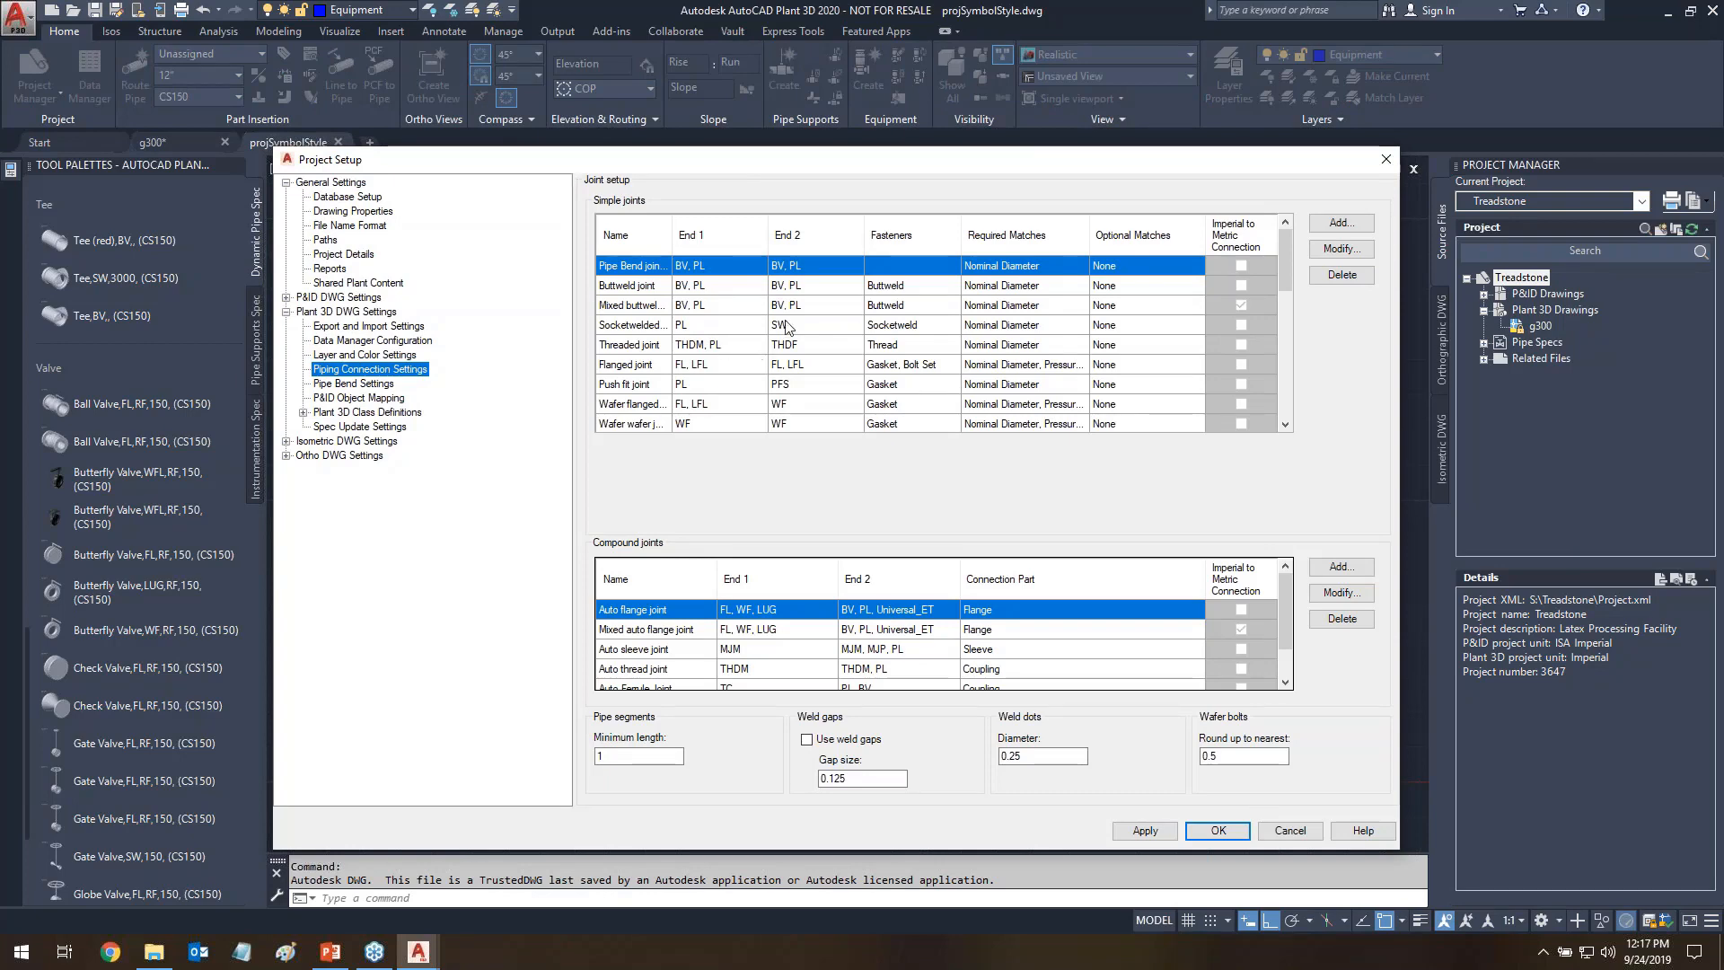
# - Examine the end types, matching properties and fasteners of the Wafer wafer and Wafer flanged simple joints without changing them
pyautogui.click(637, 425)
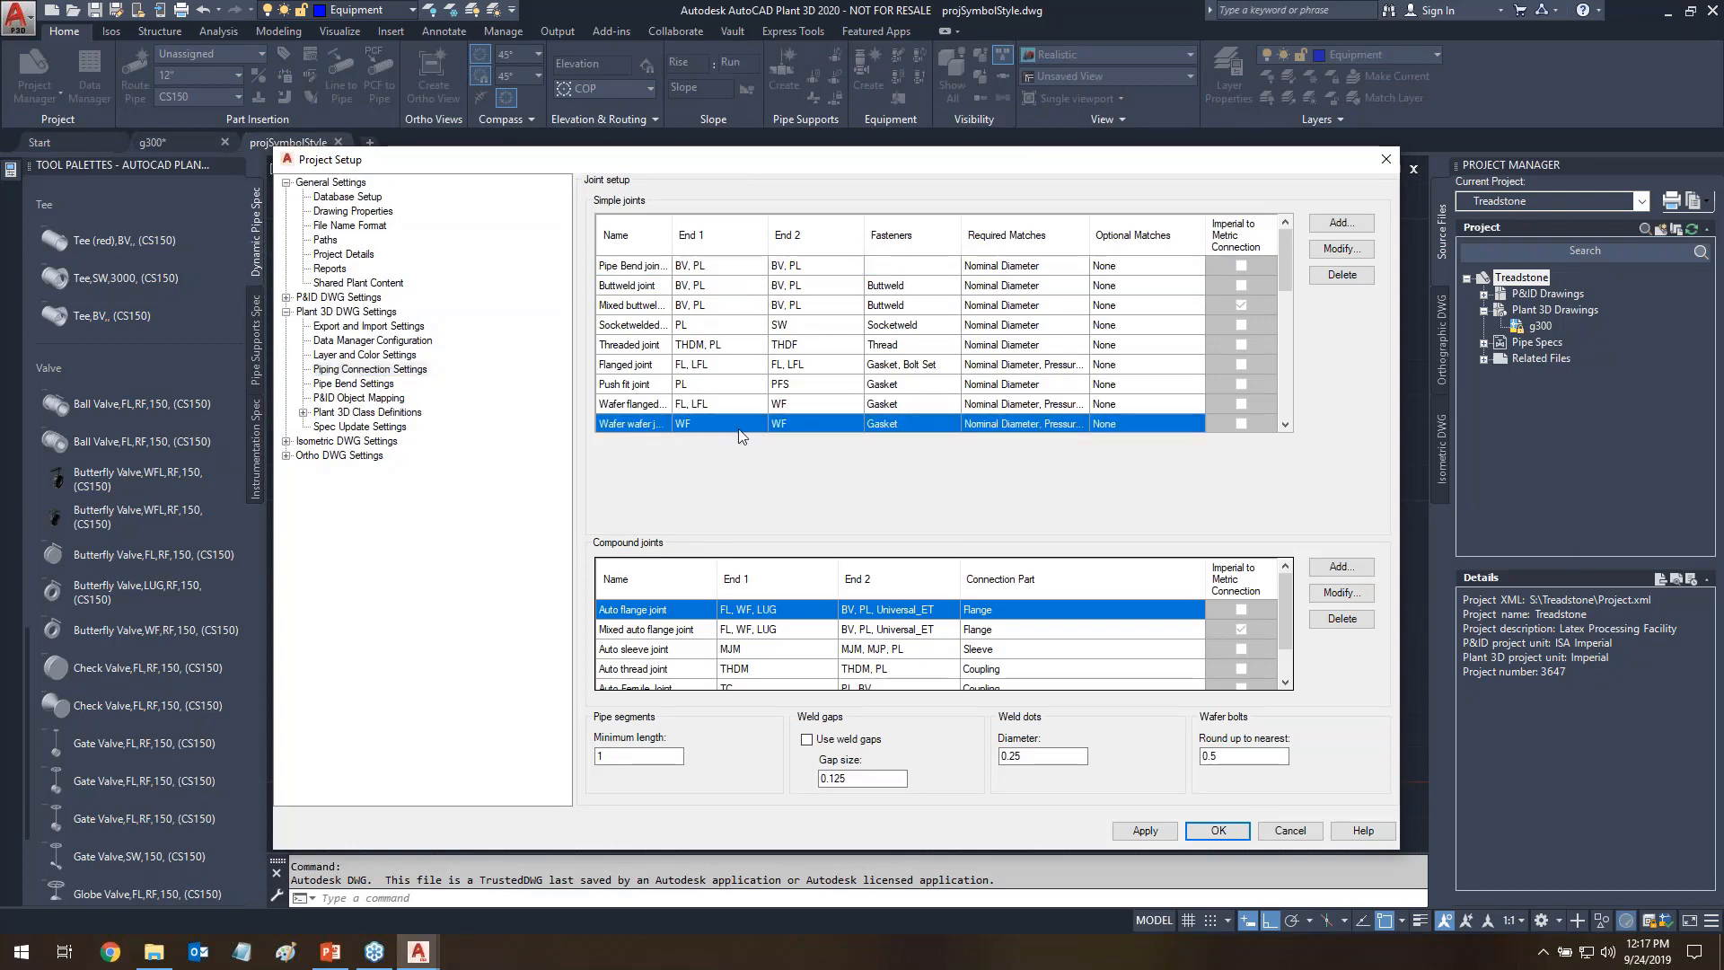
pyautogui.click(1340, 249)
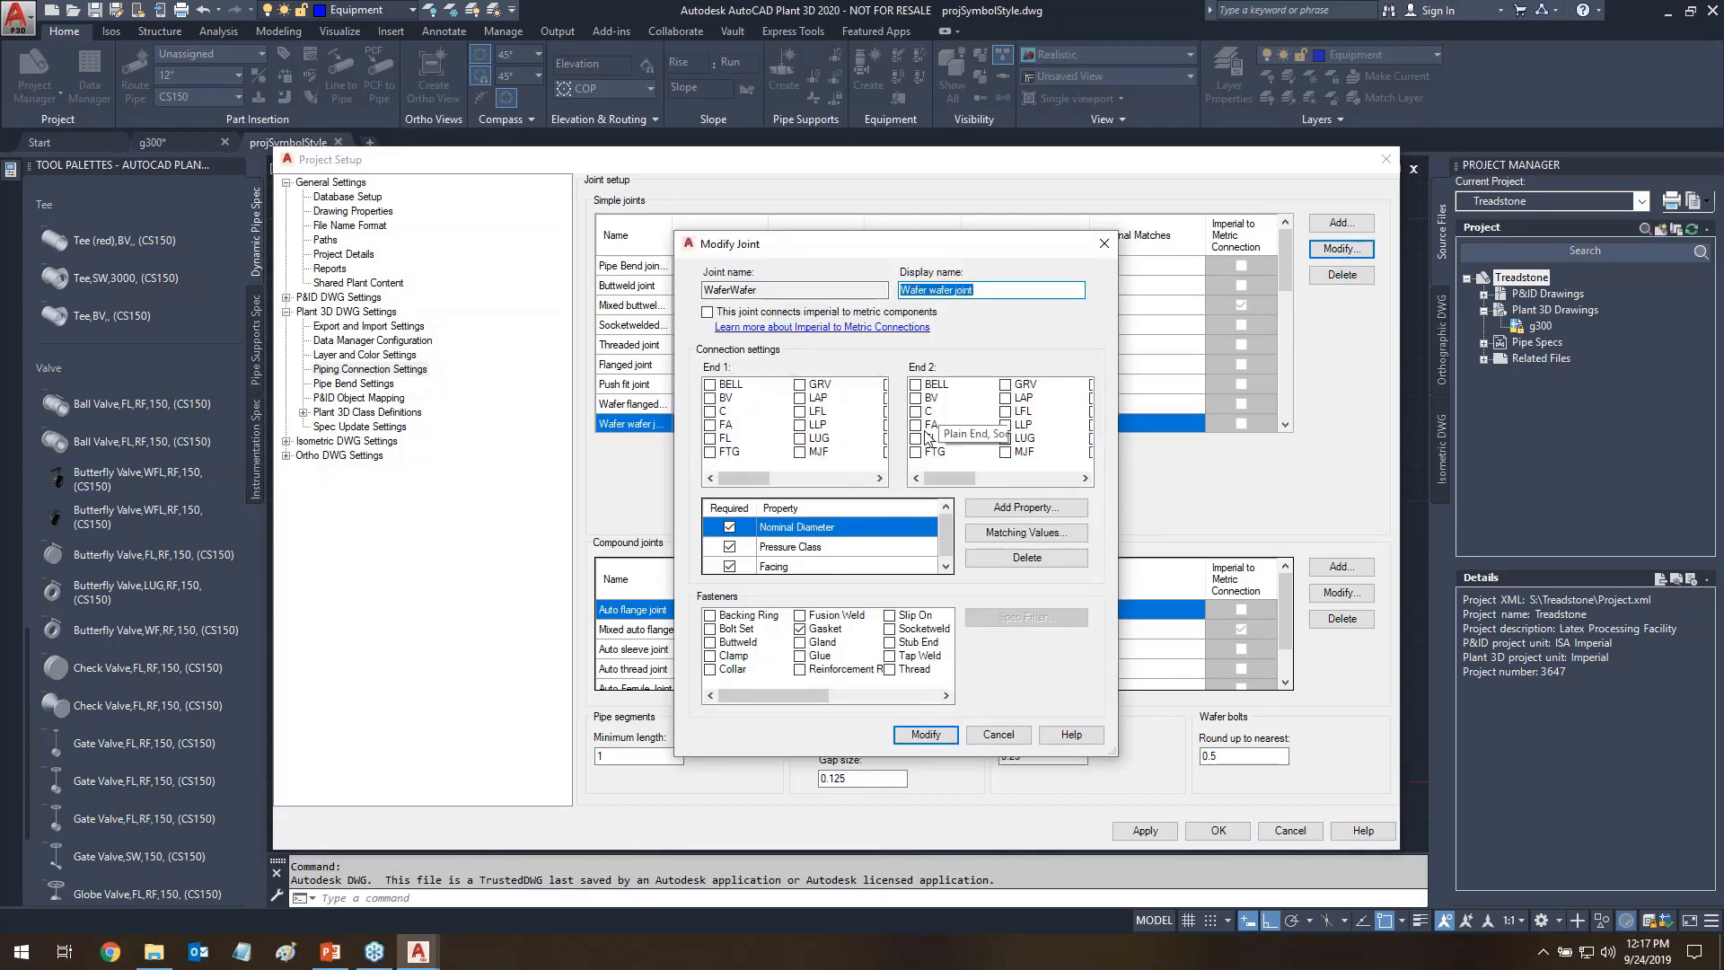
pyautogui.moveTo(736, 481); pyautogui.dragTo(1050, 486)
pyautogui.moveTo(904, 247); pyautogui.dragTo(1031, 202)
pyautogui.click(1123, 689)
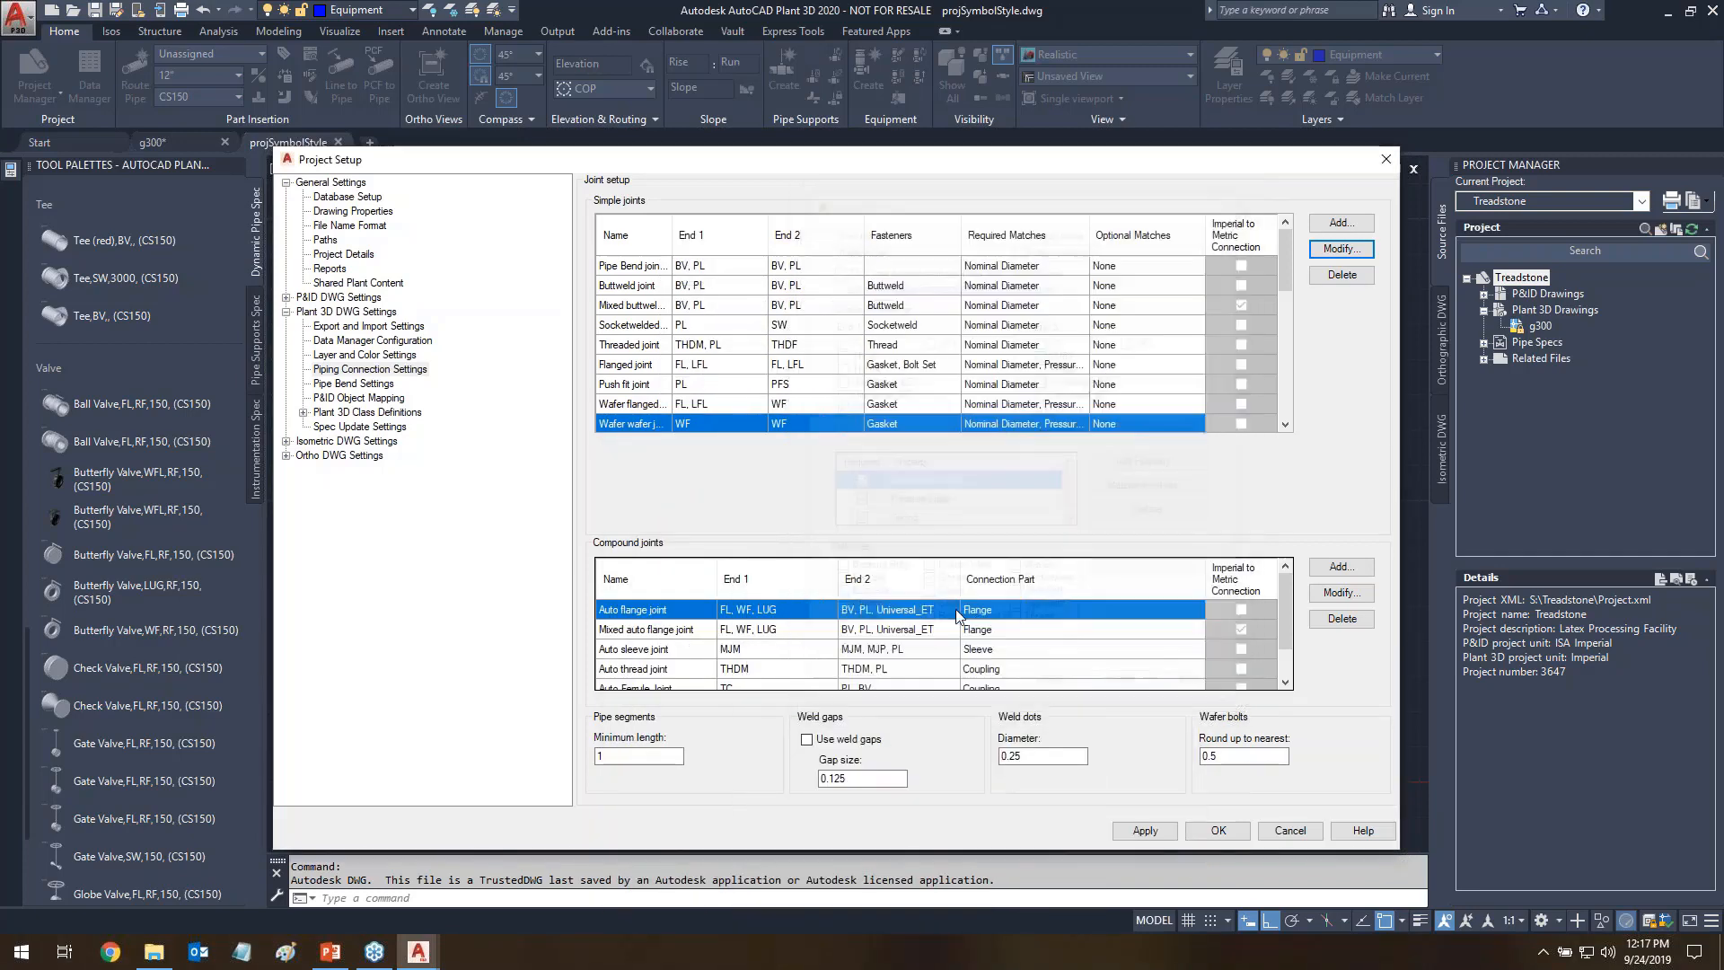
pyautogui.click(626, 405)
pyautogui.click(1341, 249)
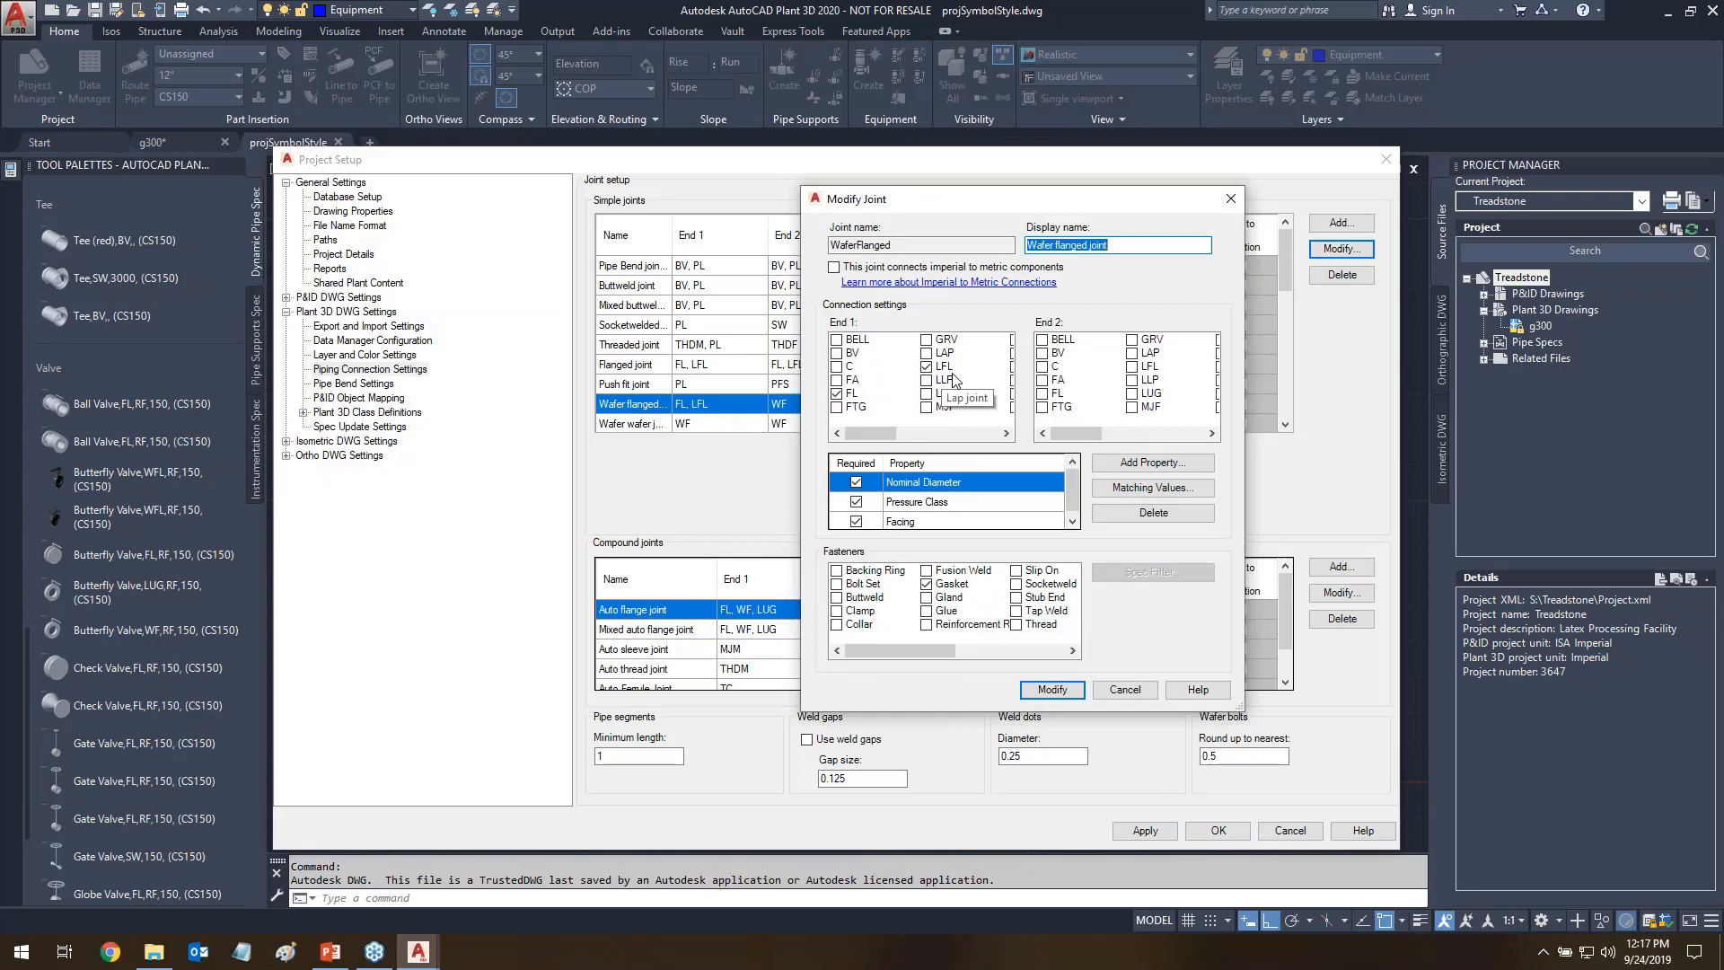
pyautogui.moveTo(874, 430); pyautogui.dragTo(1179, 433)
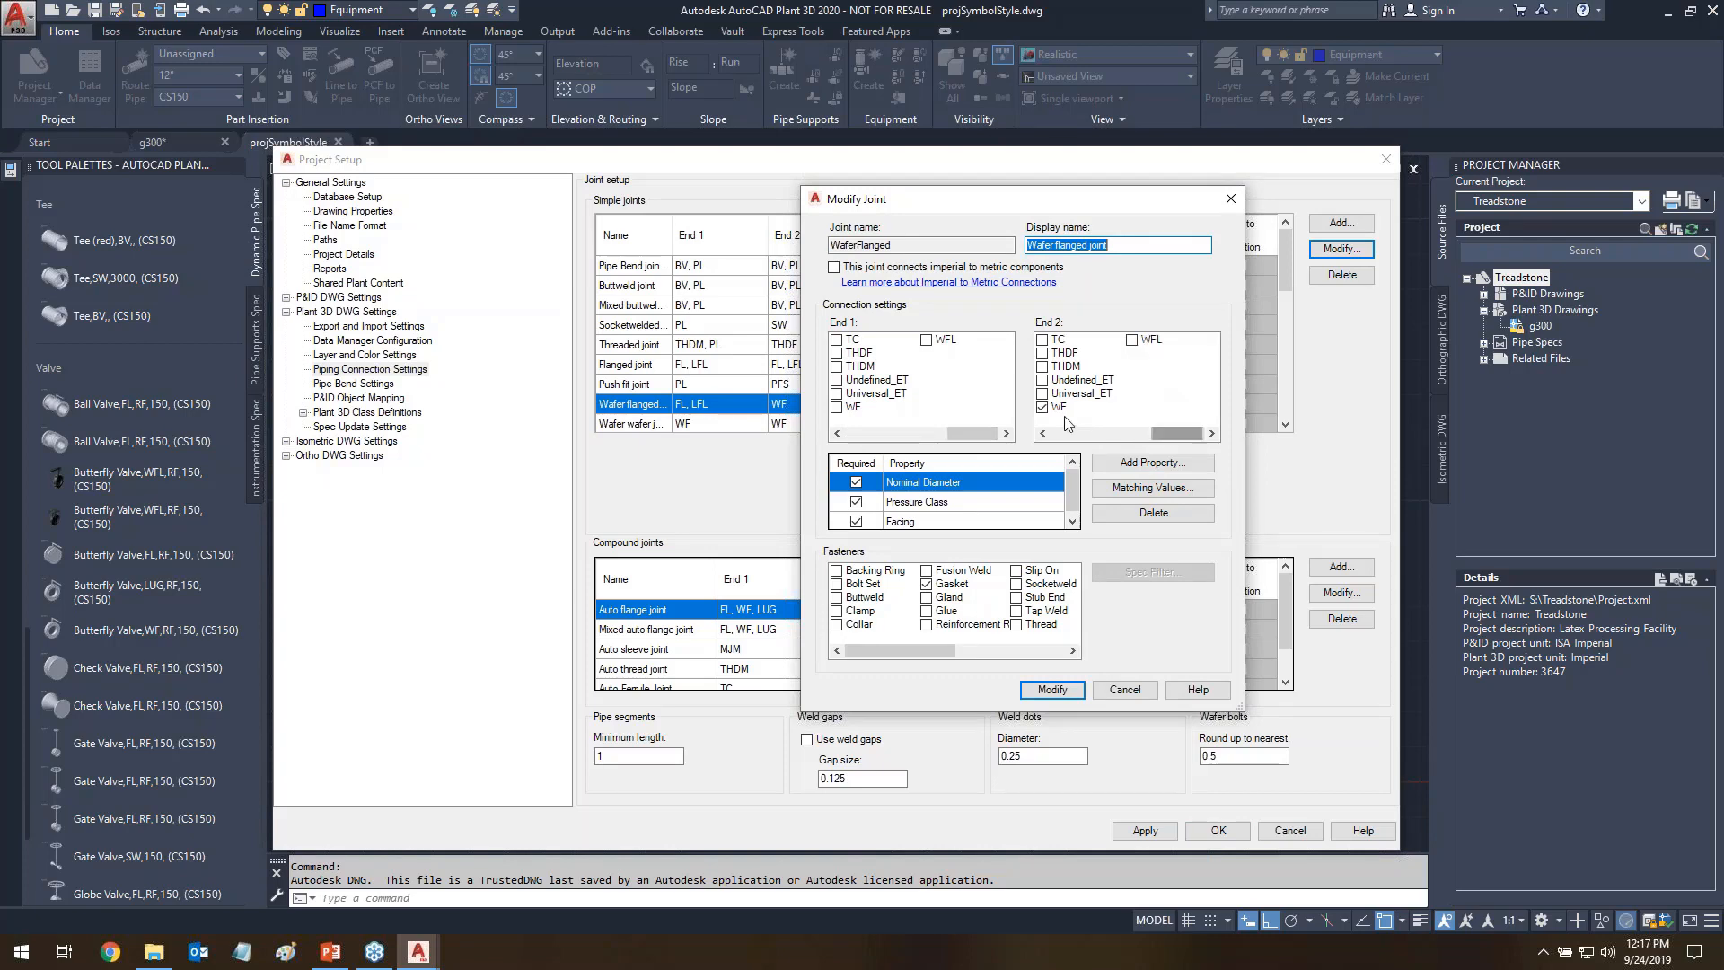
pyautogui.click(1123, 689)
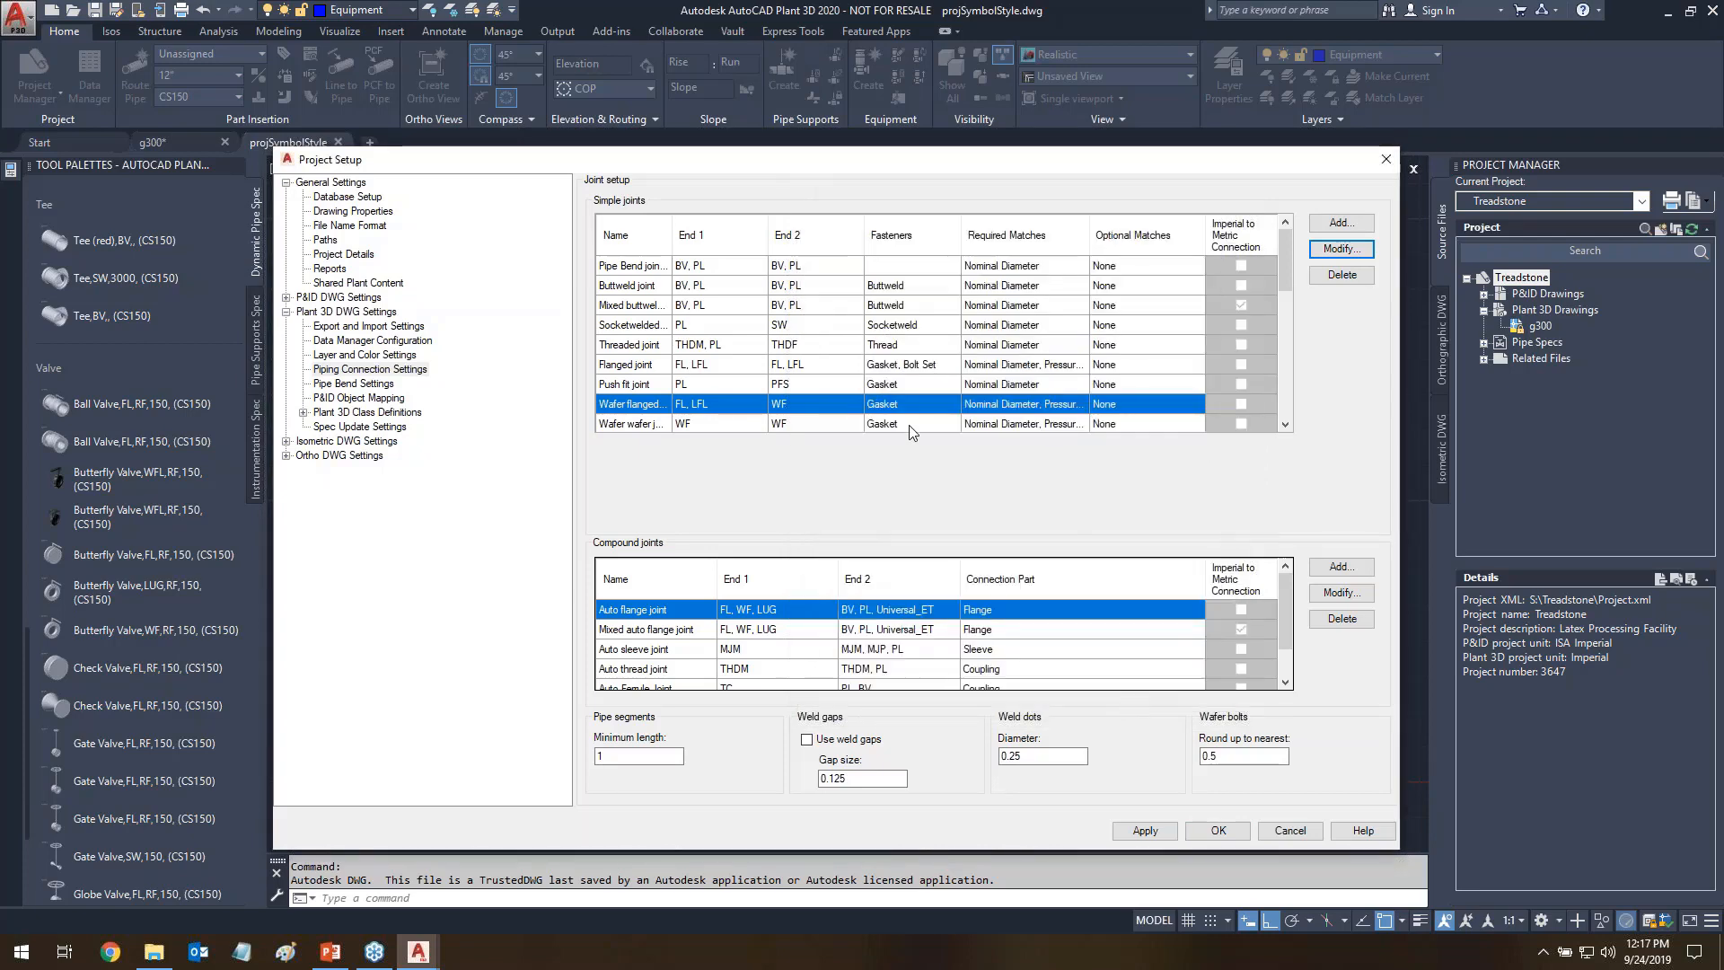
pyautogui.moveTo(864, 371)
pyautogui.mouseDown()
pyautogui.moveTo(925, 436)
pyautogui.moveTo(848, 415)
pyautogui.moveTo(898, 371)
pyautogui.mouseUp()
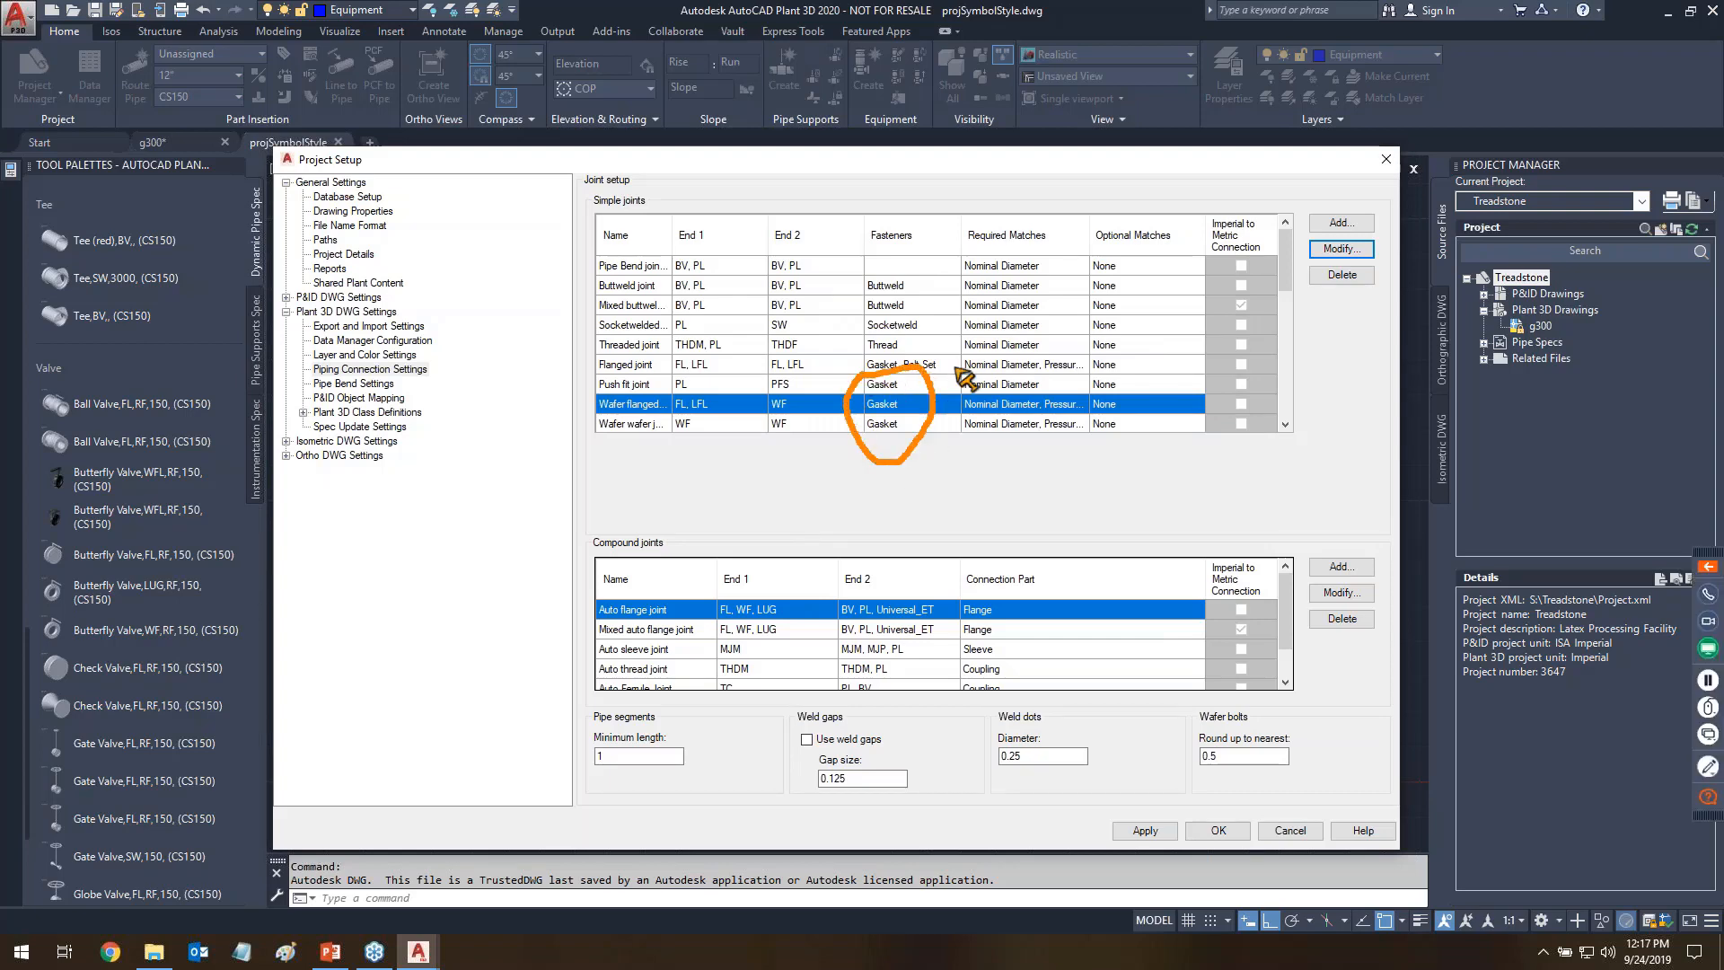
pyautogui.press('Escape')
# - Start a new simple joint with the joint name WaferLined and the display name Wafer Lined
pyautogui.click(1340, 223)
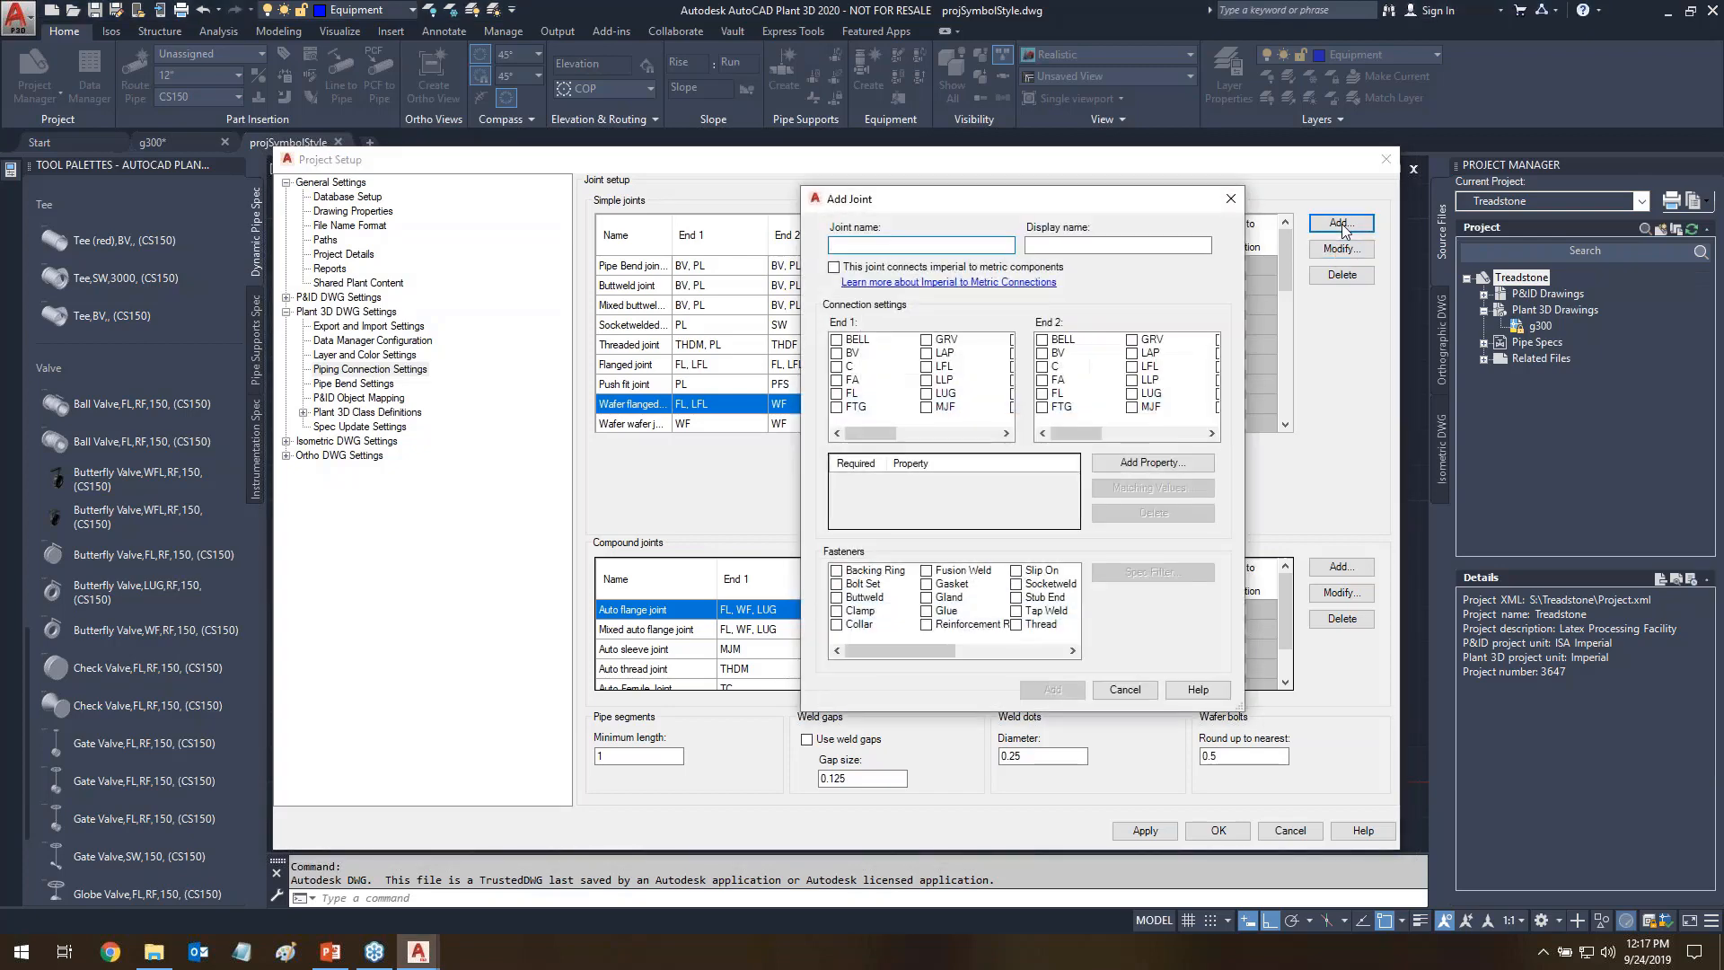
pyautogui.write('WaferLined')
pyautogui.moveTo(898, 244); pyautogui.dragTo(721, 251)
pyautogui.hotkey('ctrl', 'c')
pyautogui.click(1117, 245)
pyautogui.hotkey('ctrl', 'v')
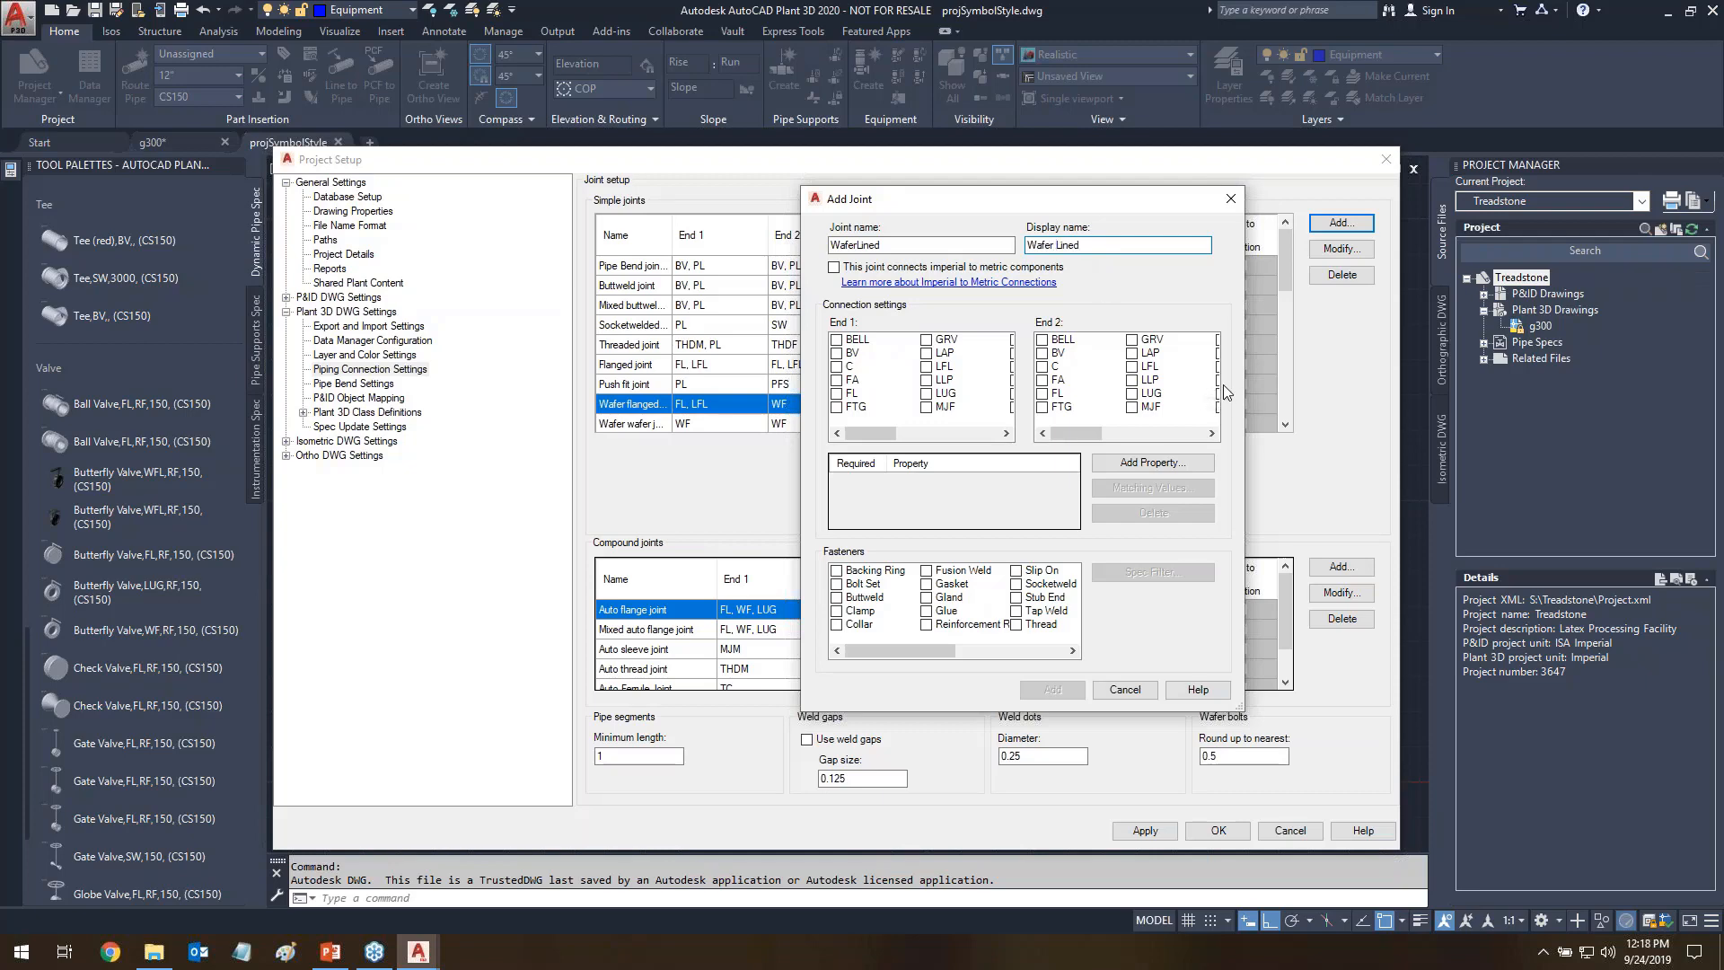
pyautogui.moveTo(891, 244); pyautogui.dragTo(979, 185)
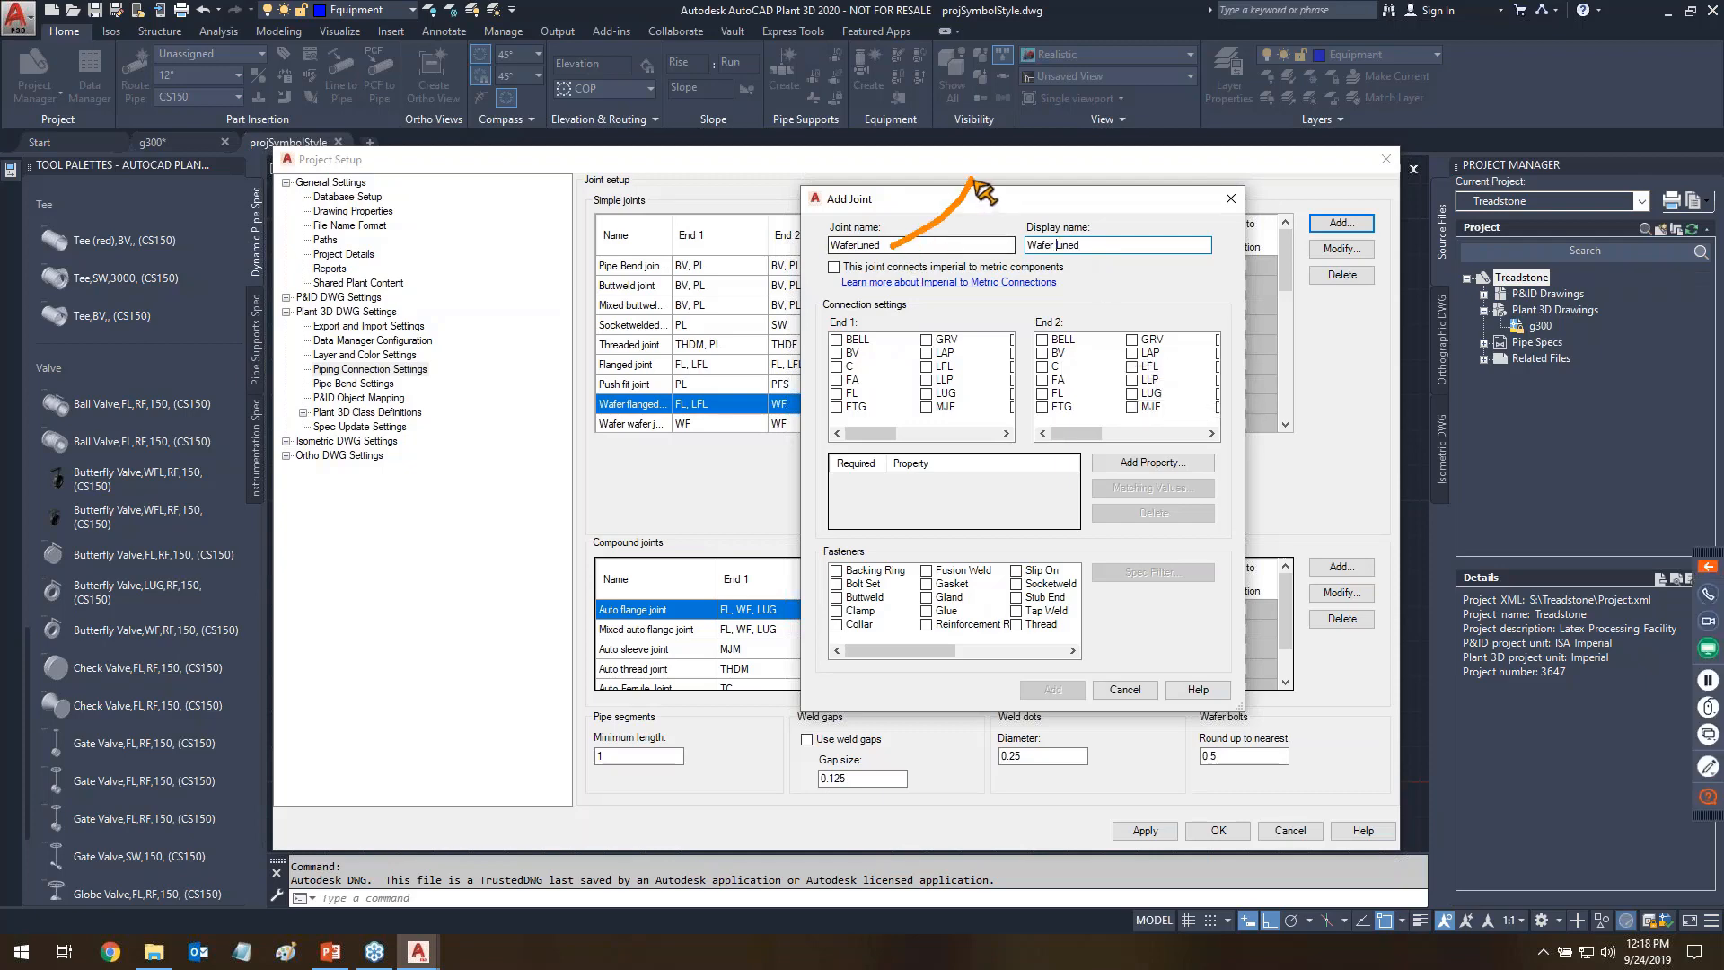
pyautogui.moveTo(1101, 243); pyautogui.dragTo(1155, 188)
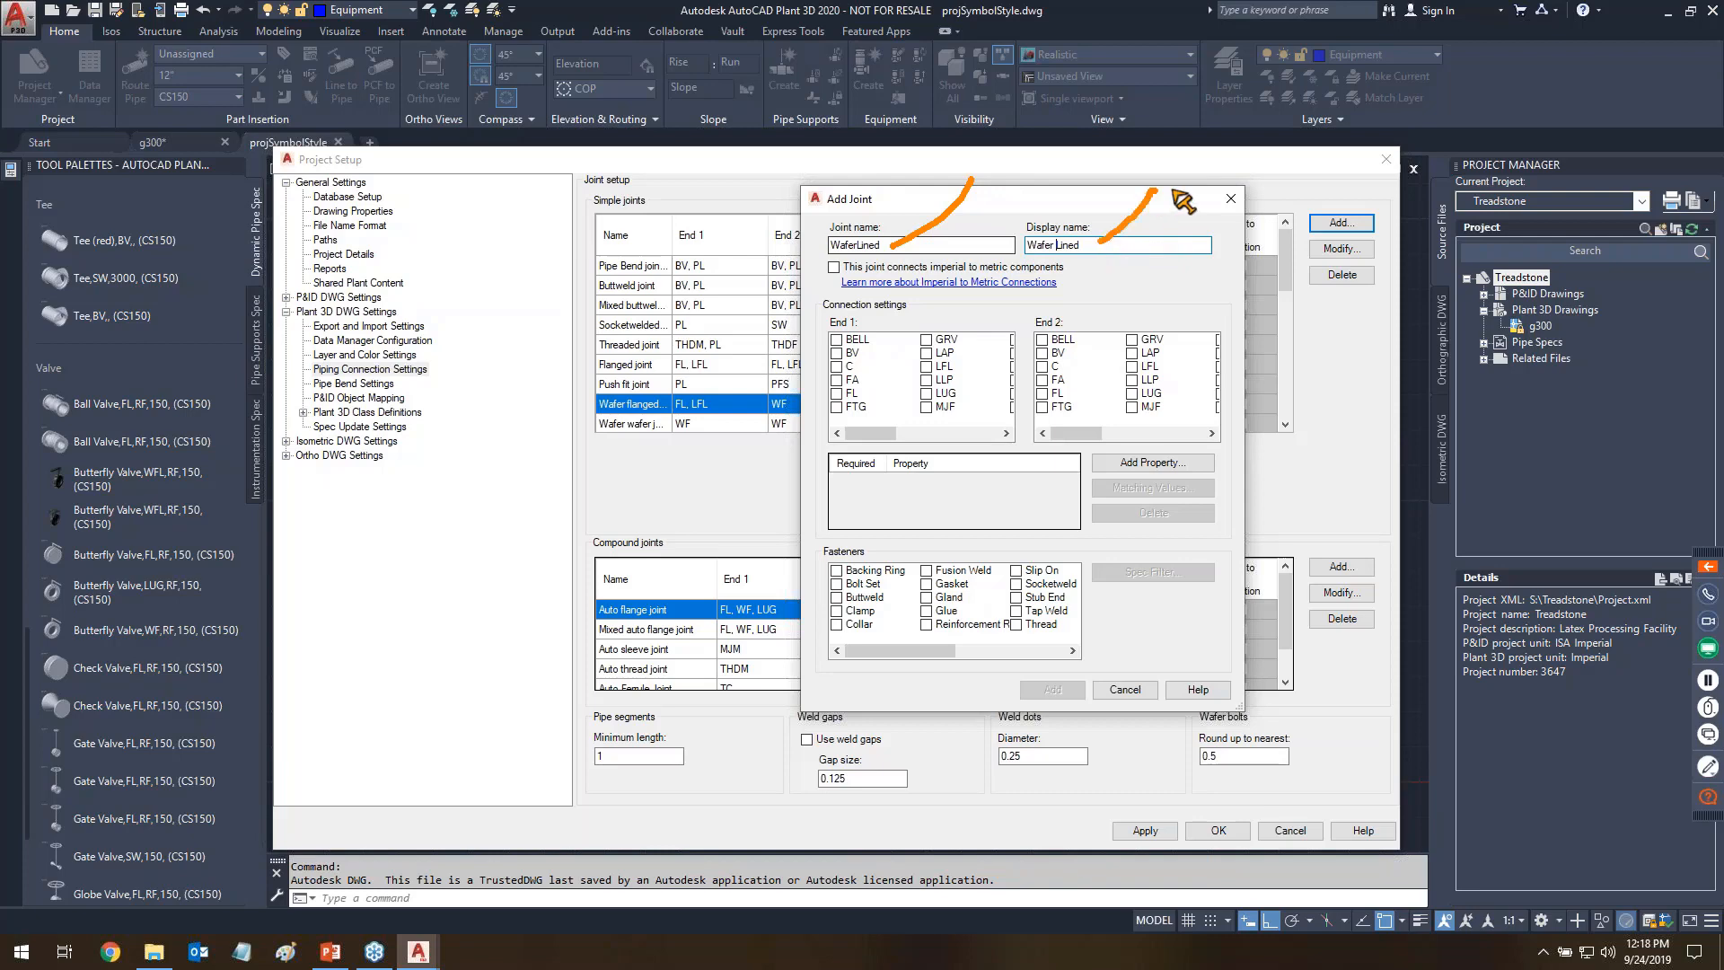
pyautogui.moveTo(618, 489); pyautogui.dragTo(619, 440)
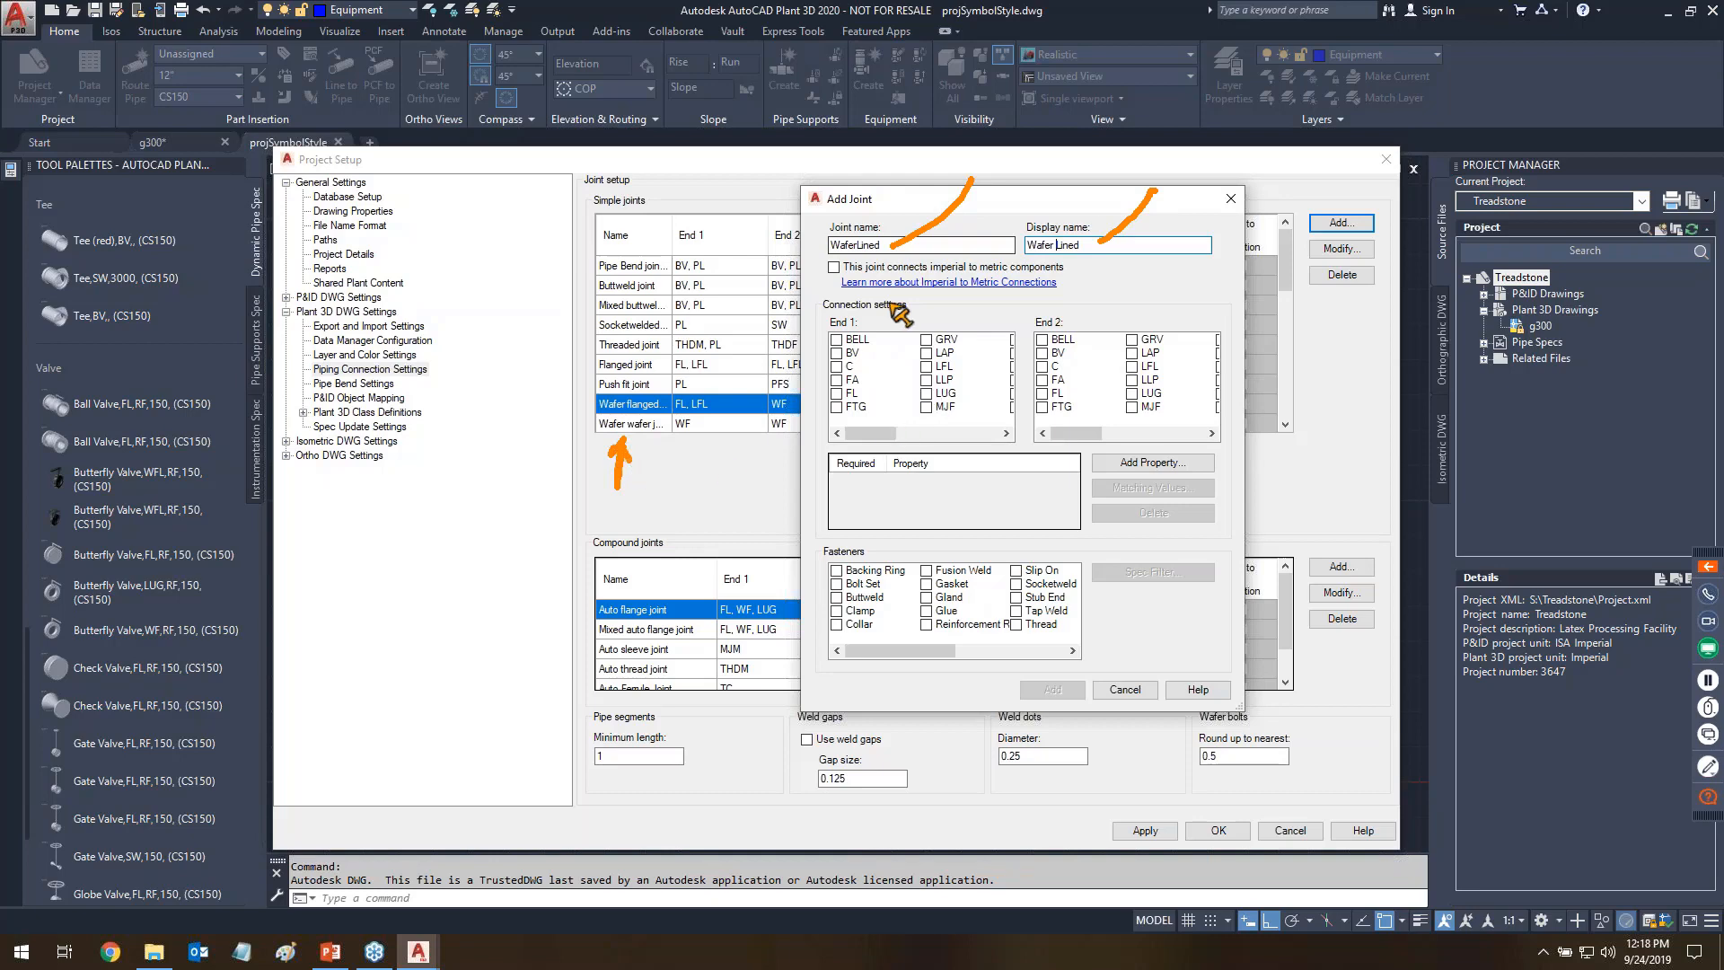
pyautogui.press('Escape')
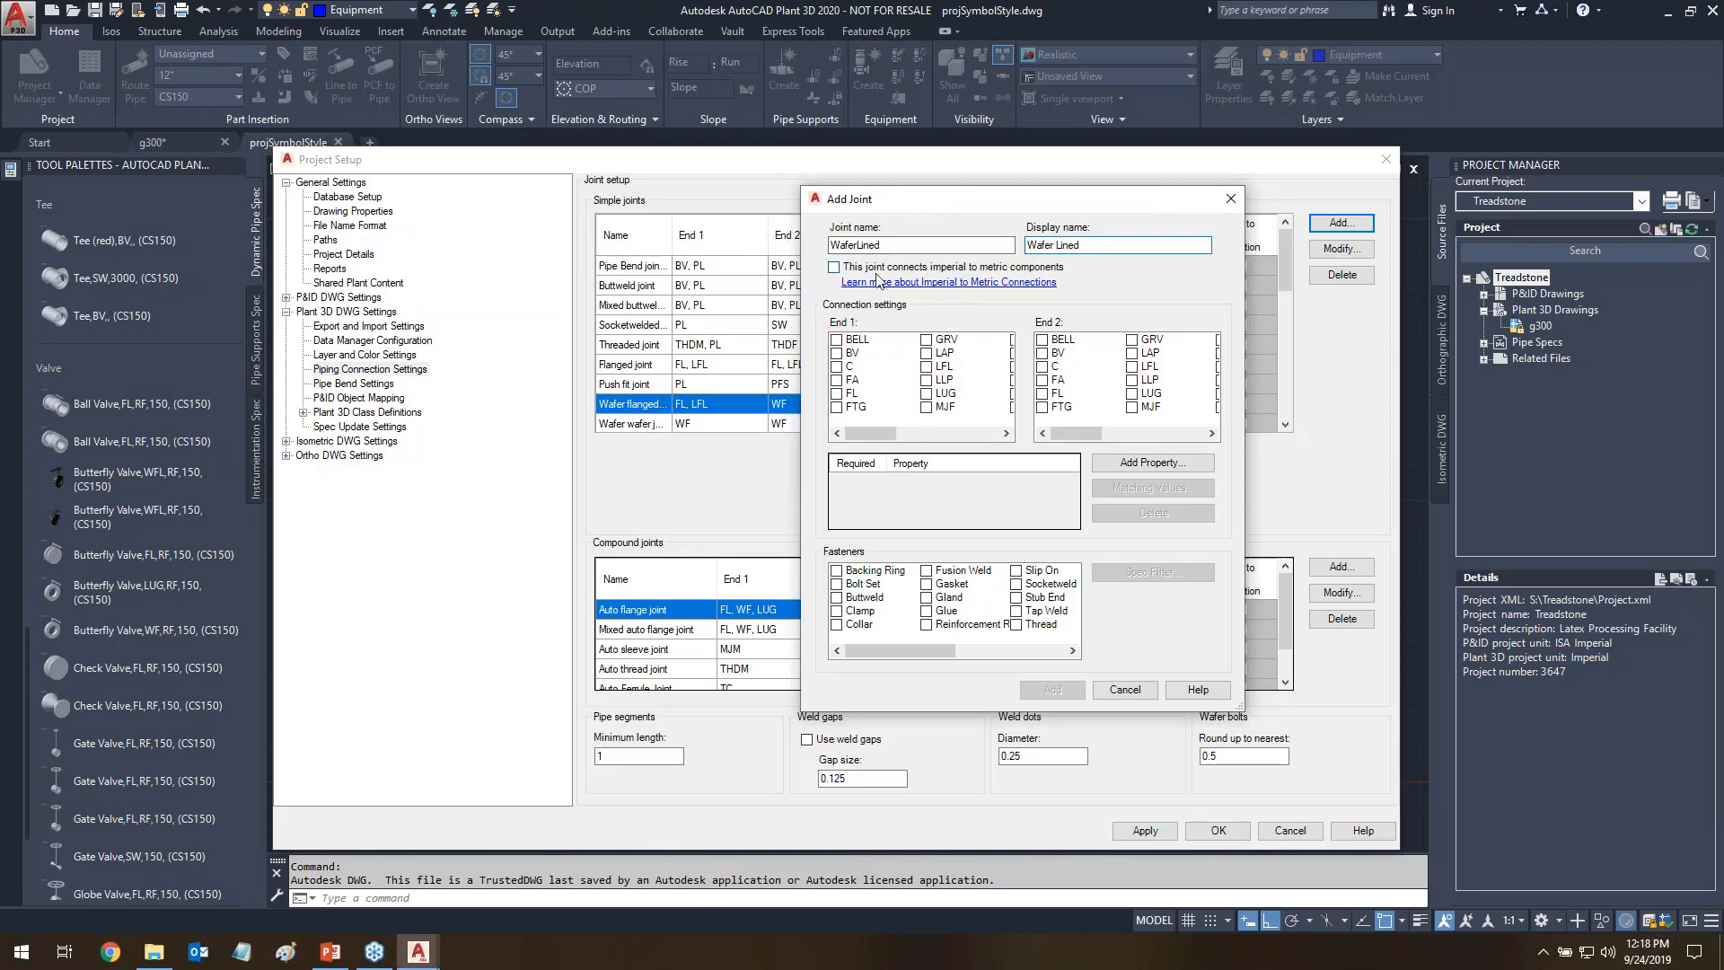
pyautogui.moveTo(817, 296)
pyautogui.mouseDown()
pyautogui.moveTo(893, 310)
pyautogui.moveTo(1109, 287)
pyautogui.moveTo(1055, 247)
pyautogui.moveTo(807, 246)
pyautogui.moveTo(830, 319)
pyautogui.moveTo(610, 411)
pyautogui.mouseUp()
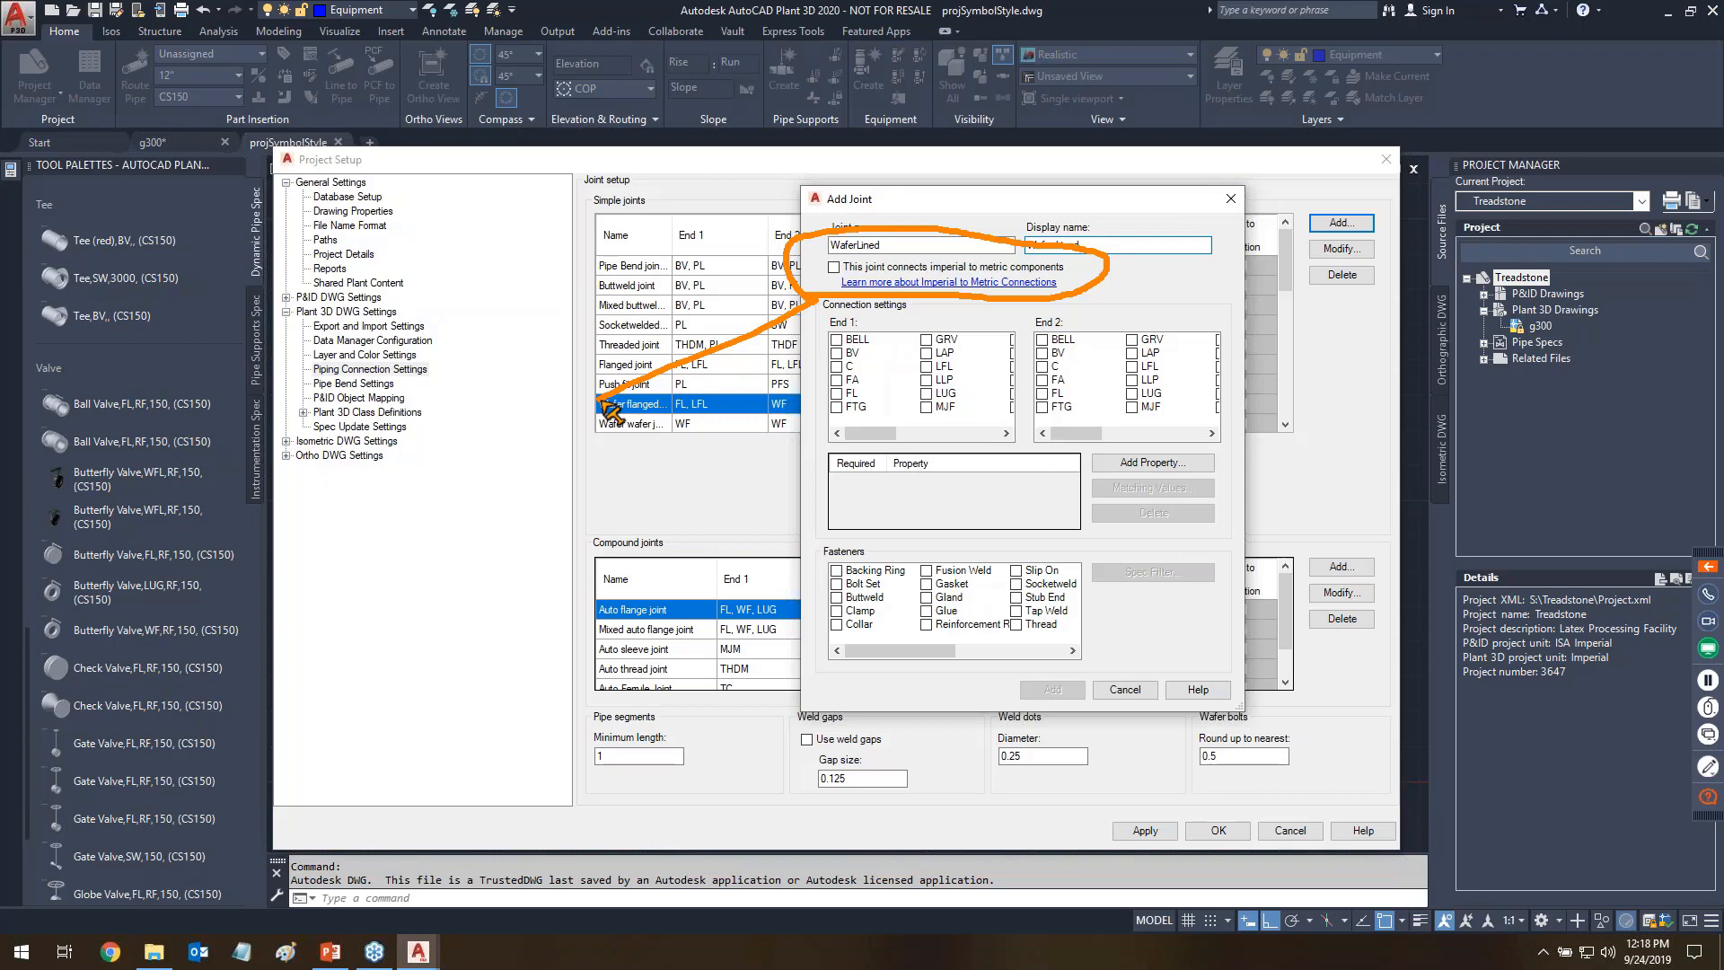
pyautogui.moveTo(827, 263)
pyautogui.mouseDown()
pyautogui.moveTo(841, 276)
pyautogui.moveTo(822, 279)
pyautogui.mouseUp()
pyautogui.press('Escape')
pyautogui.click(1055, 245)
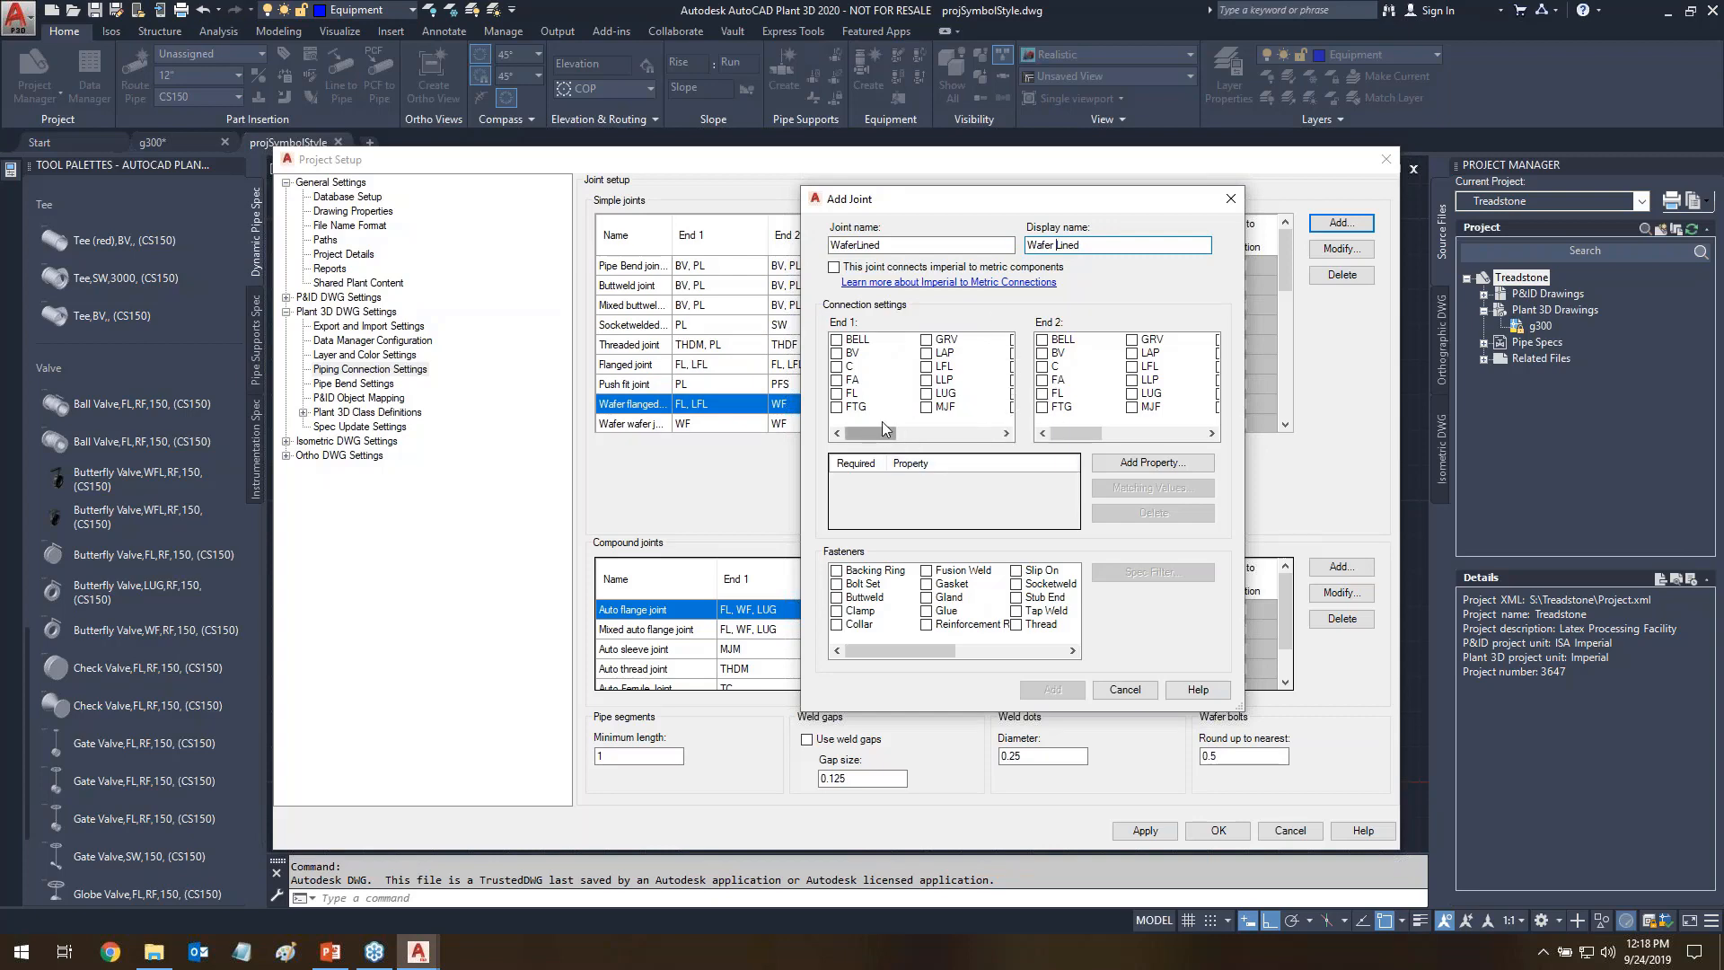
pyautogui.hotkey('ctrl', 'alt', 'd')
pyautogui.moveTo(802, 299)
pyautogui.mouseDown()
pyautogui.moveTo(845, 294)
pyautogui.moveTo(816, 340)
pyautogui.moveTo(835, 296)
pyautogui.mouseUp()
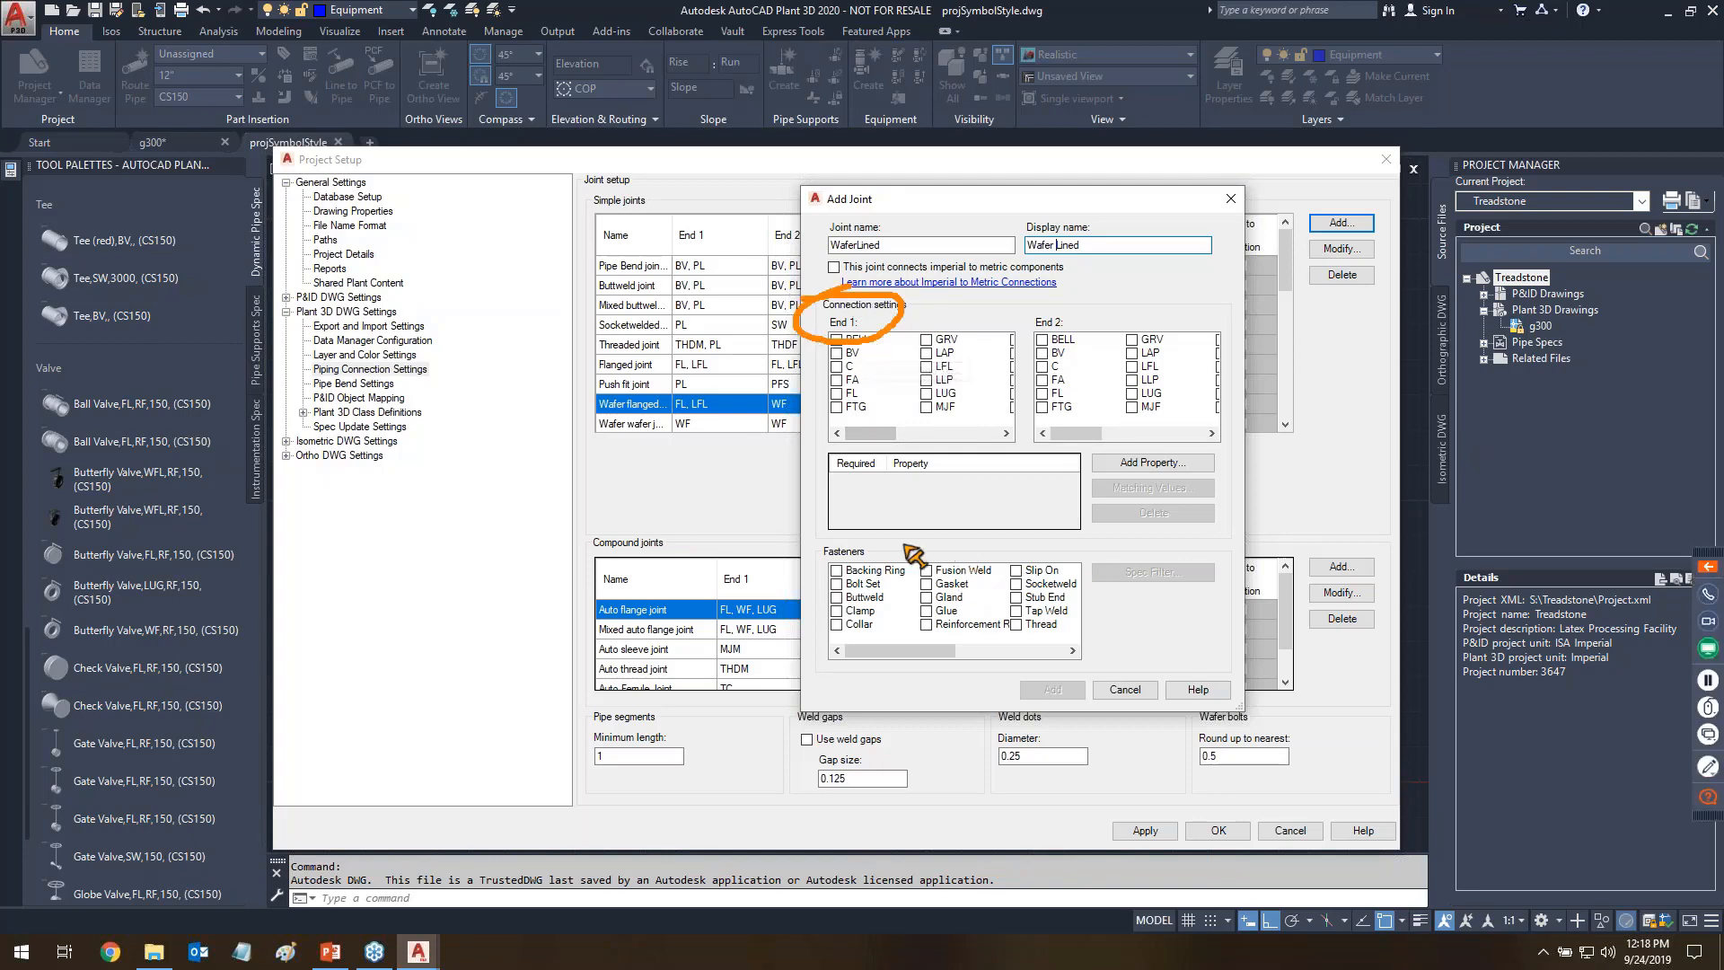
pyautogui.moveTo(672, 415); pyautogui.dragTo(711, 415)
pyautogui.press('Escape')
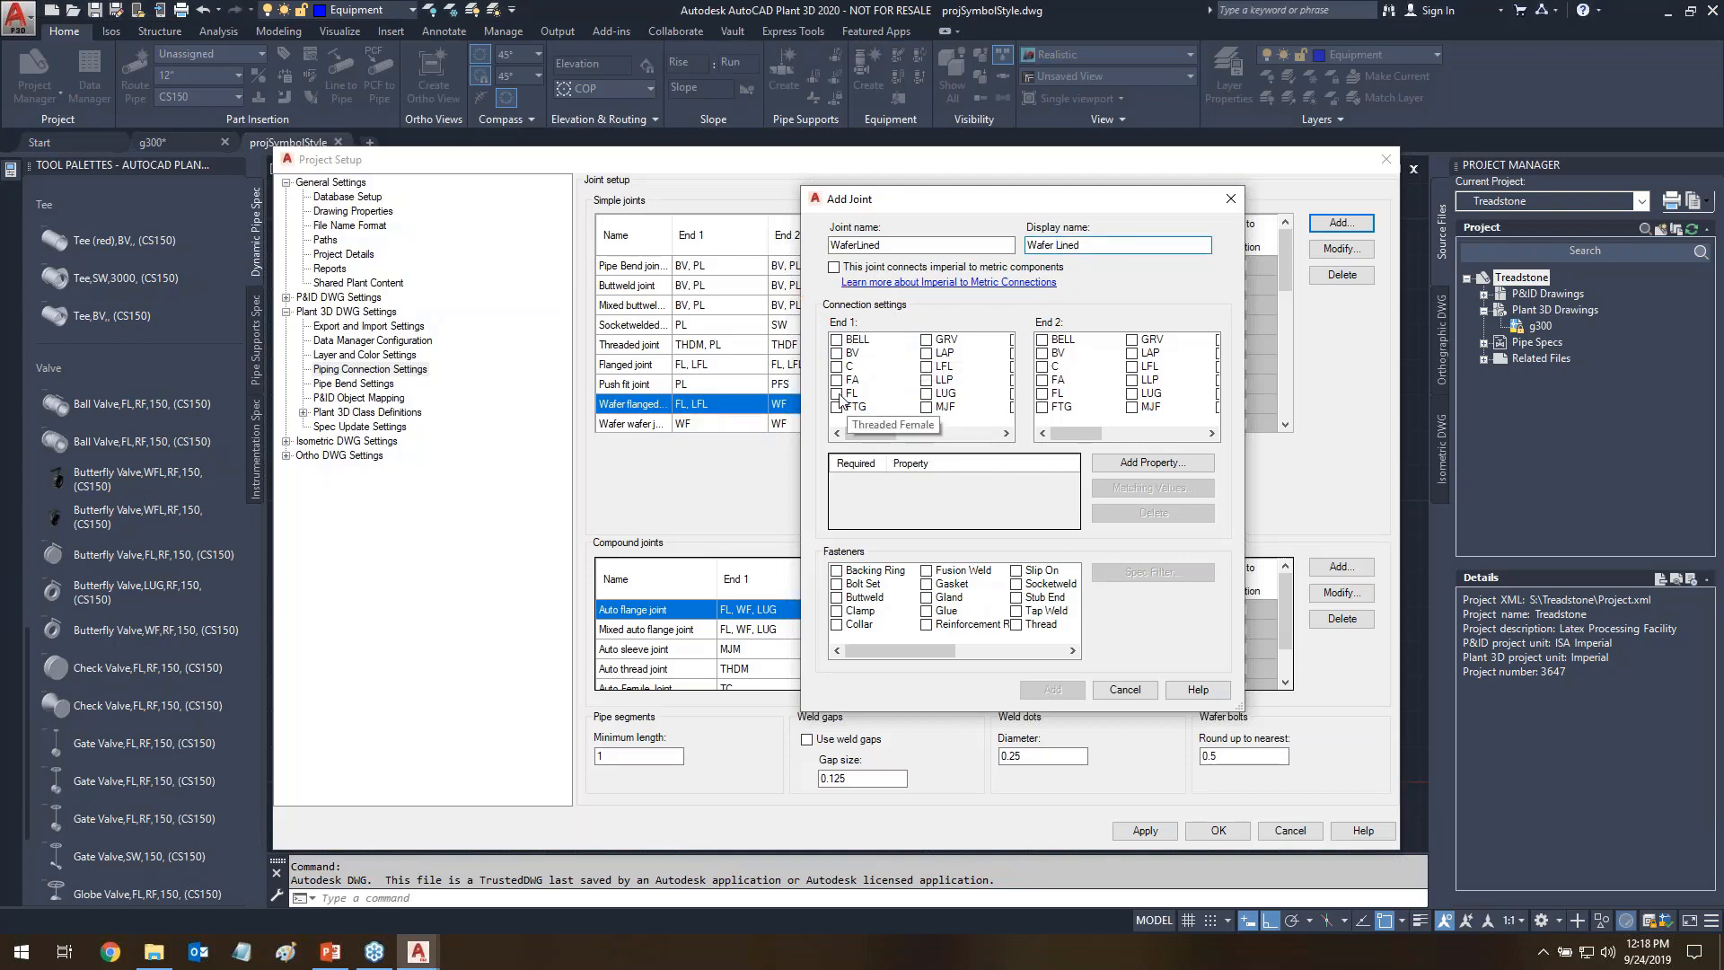
# - Set the new joint's End 1 types to FL, LFL, WF and WFL, and its End 2 type to WFL
pyautogui.click(837, 393)
pyautogui.click(926, 367)
pyautogui.moveTo(886, 438); pyautogui.dragTo(990, 445)
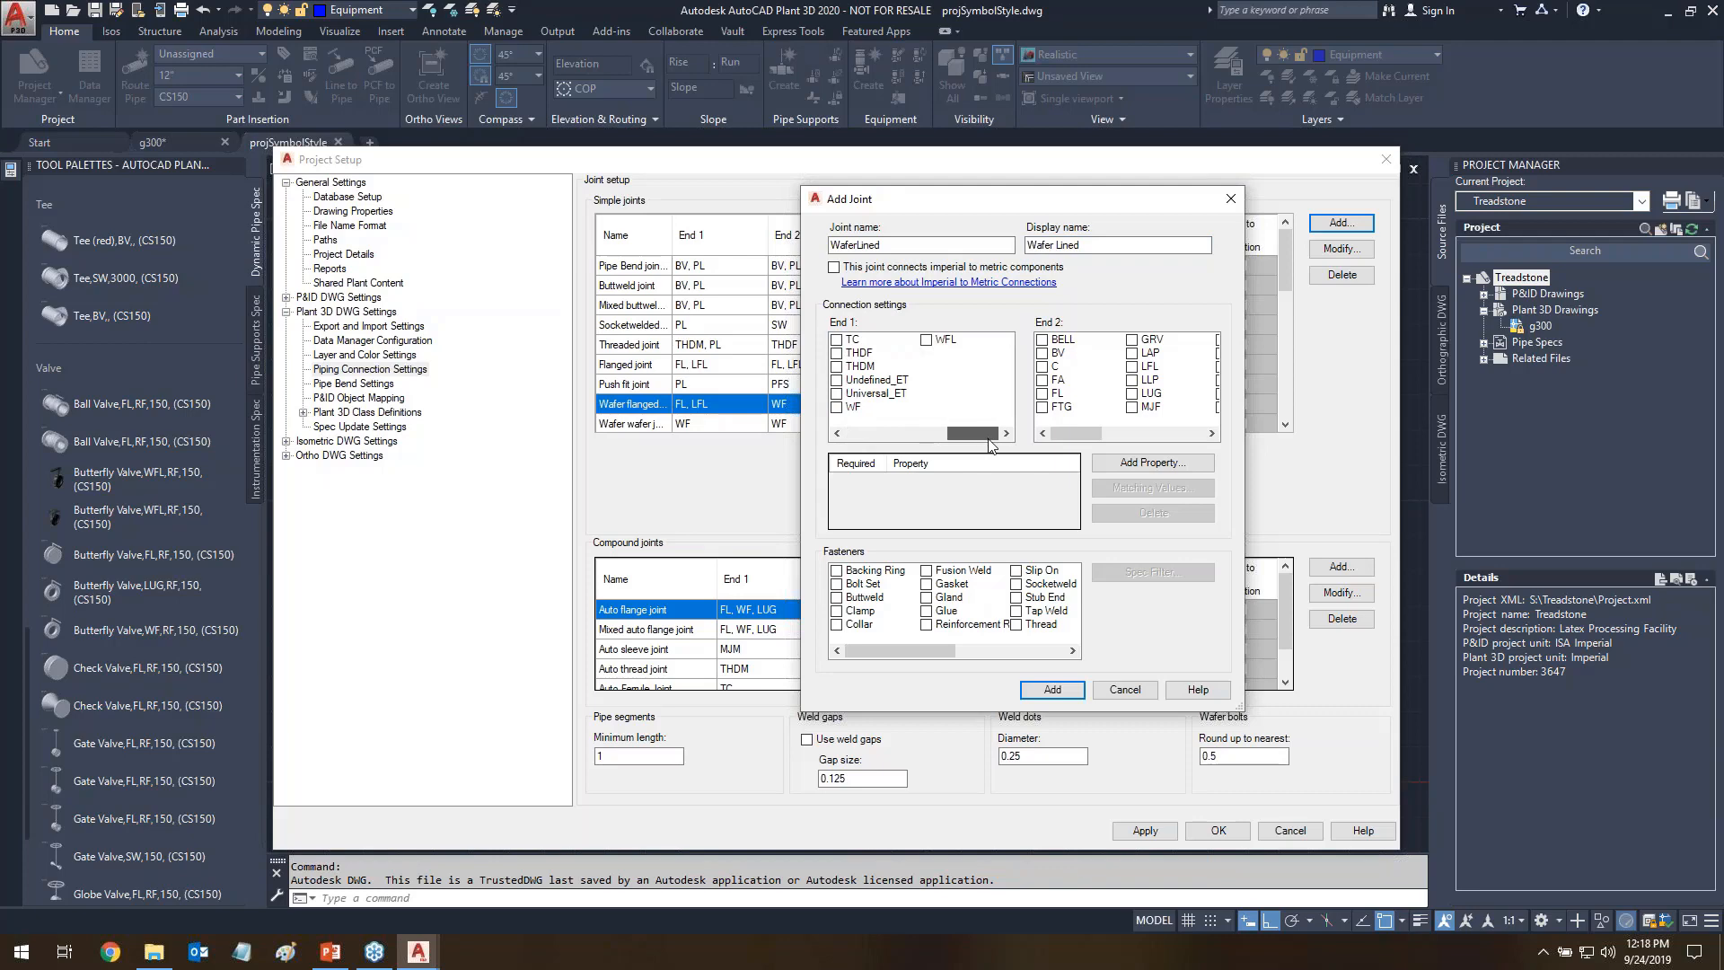
pyautogui.click(838, 406)
pyautogui.click(927, 341)
pyautogui.moveTo(973, 431)
pyautogui.mouseDown()
pyautogui.moveTo(869, 436)
pyautogui.moveTo(993, 435)
pyautogui.mouseUp()
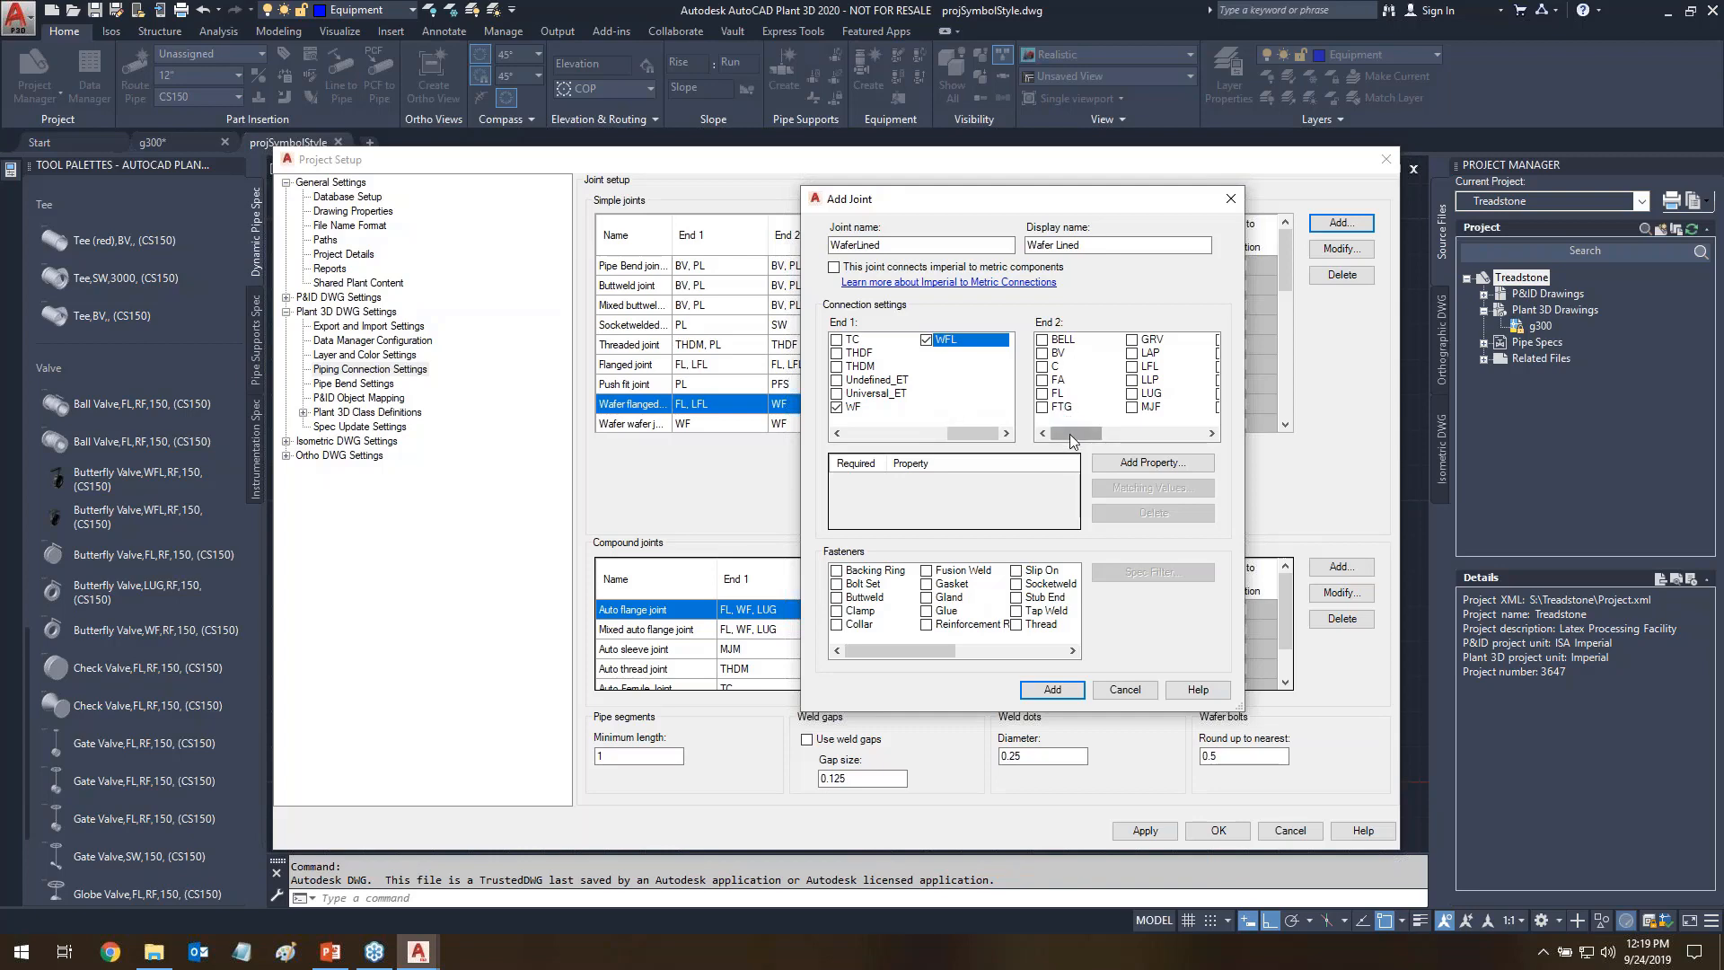
pyautogui.moveTo(1074, 433); pyautogui.dragTo(1187, 435)
pyautogui.click(1131, 340)
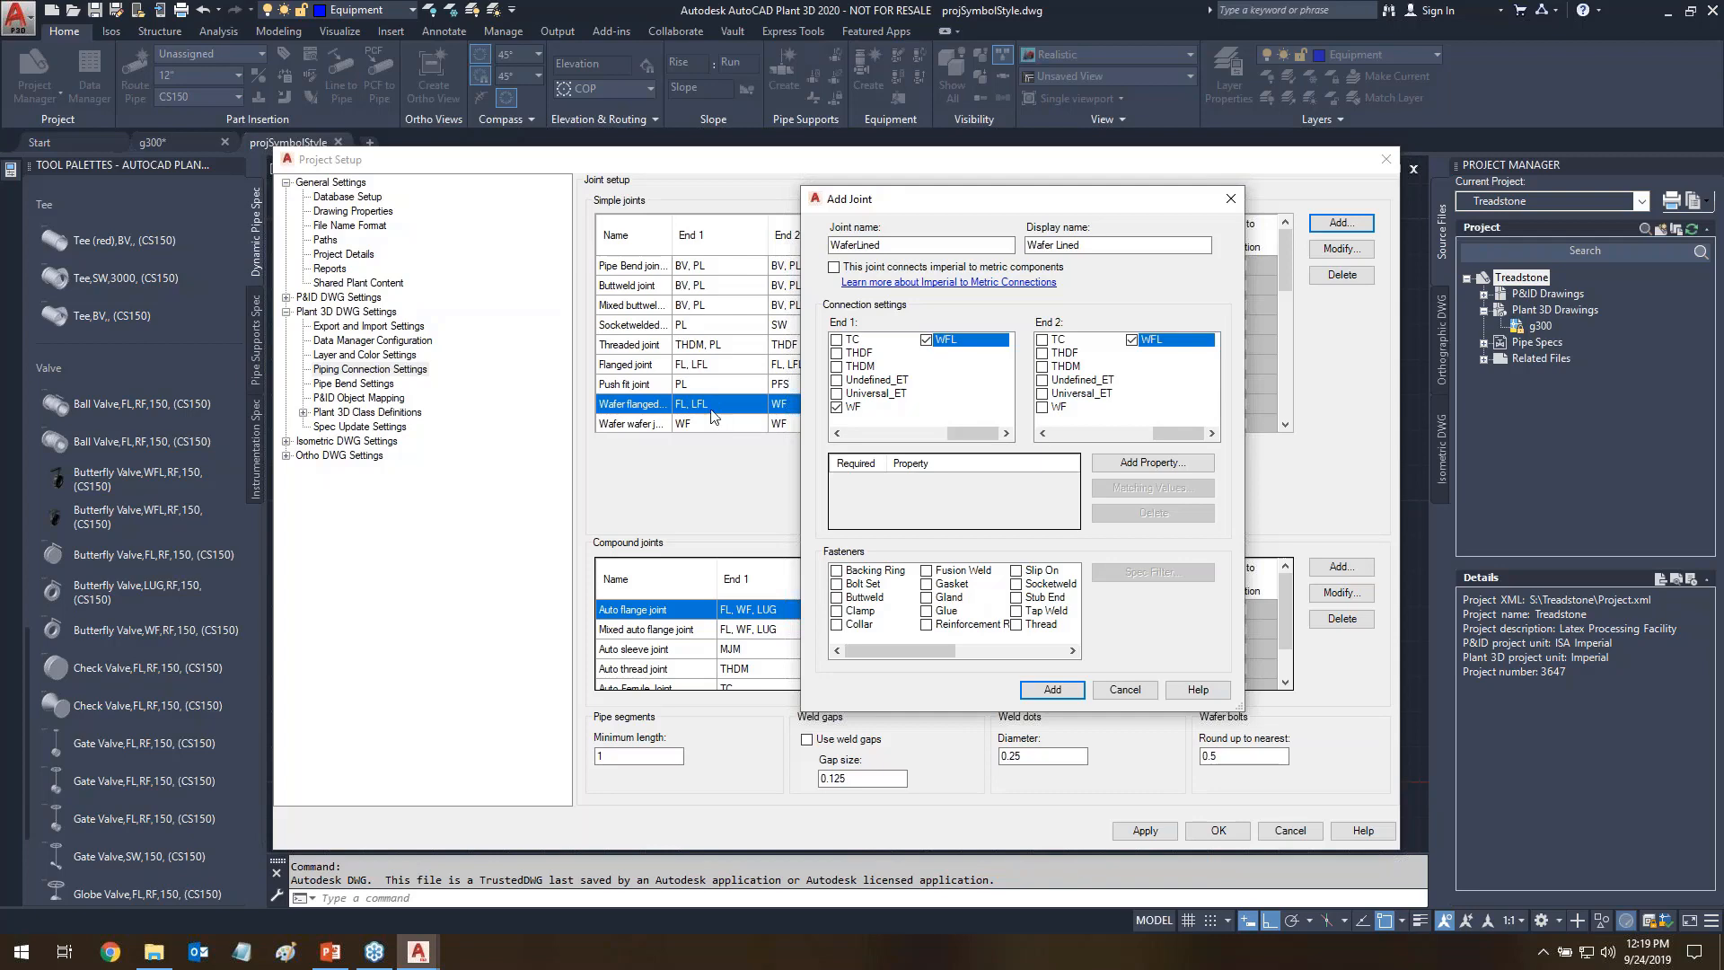
pyautogui.moveTo(711, 404)
pyautogui.mouseDown()
pyautogui.moveTo(747, 376)
pyautogui.moveTo(815, 401)
pyautogui.mouseUp()
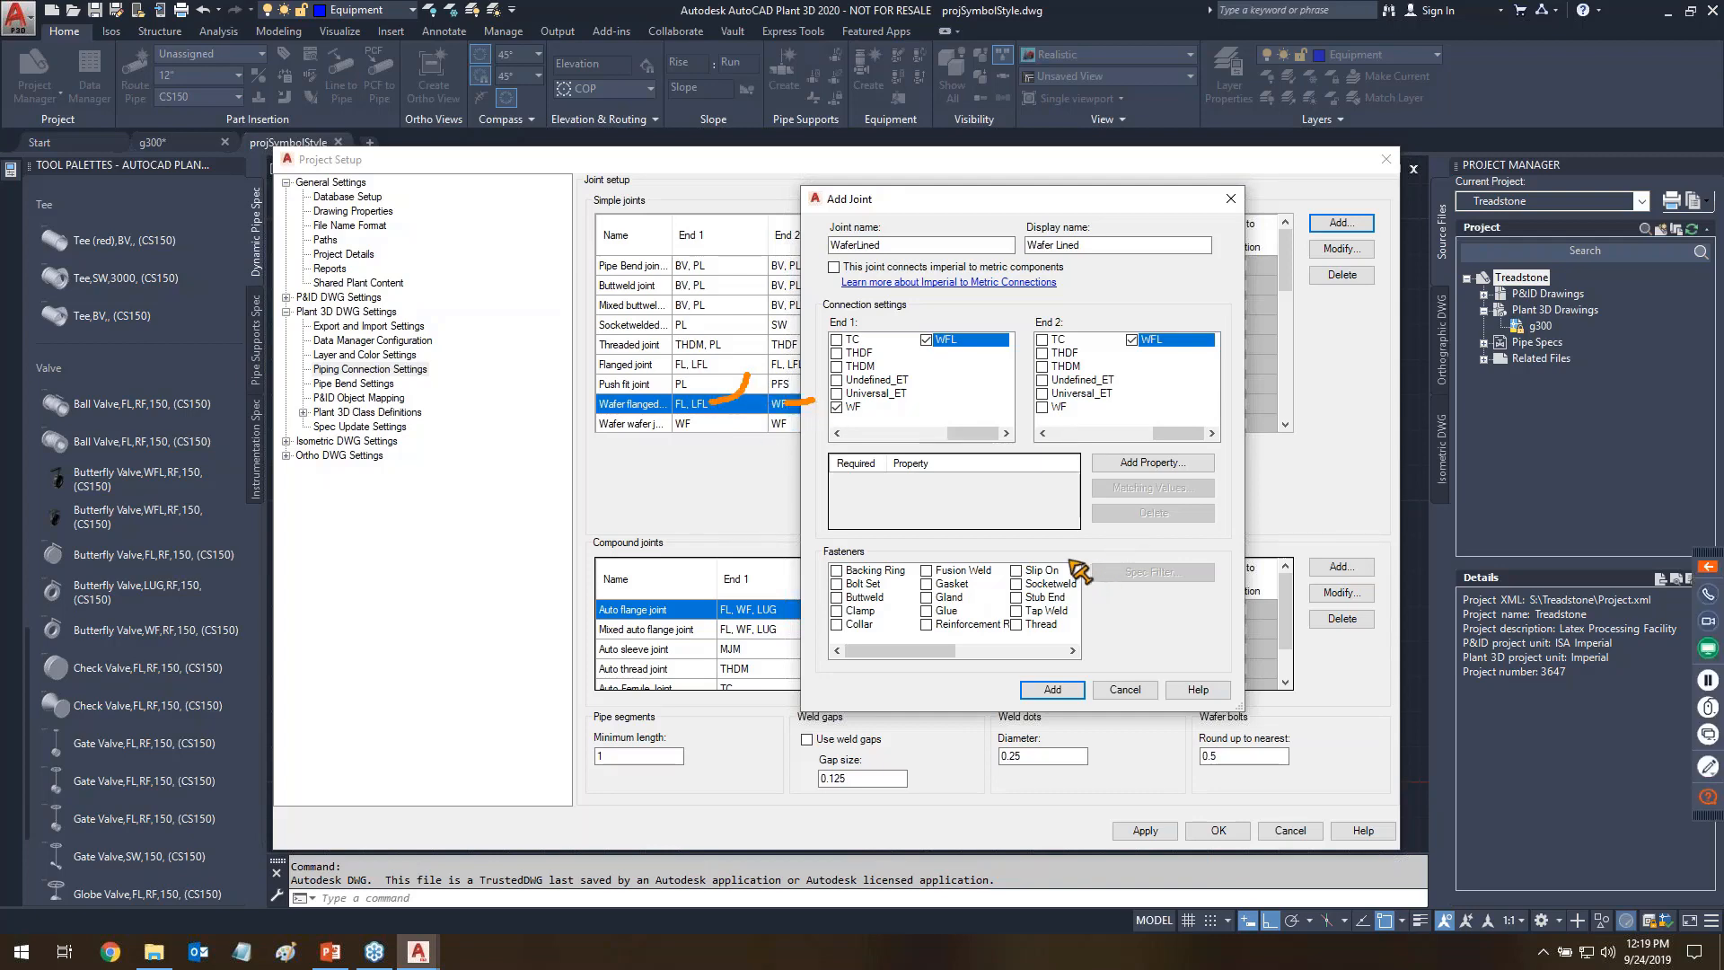
pyautogui.press('Escape')
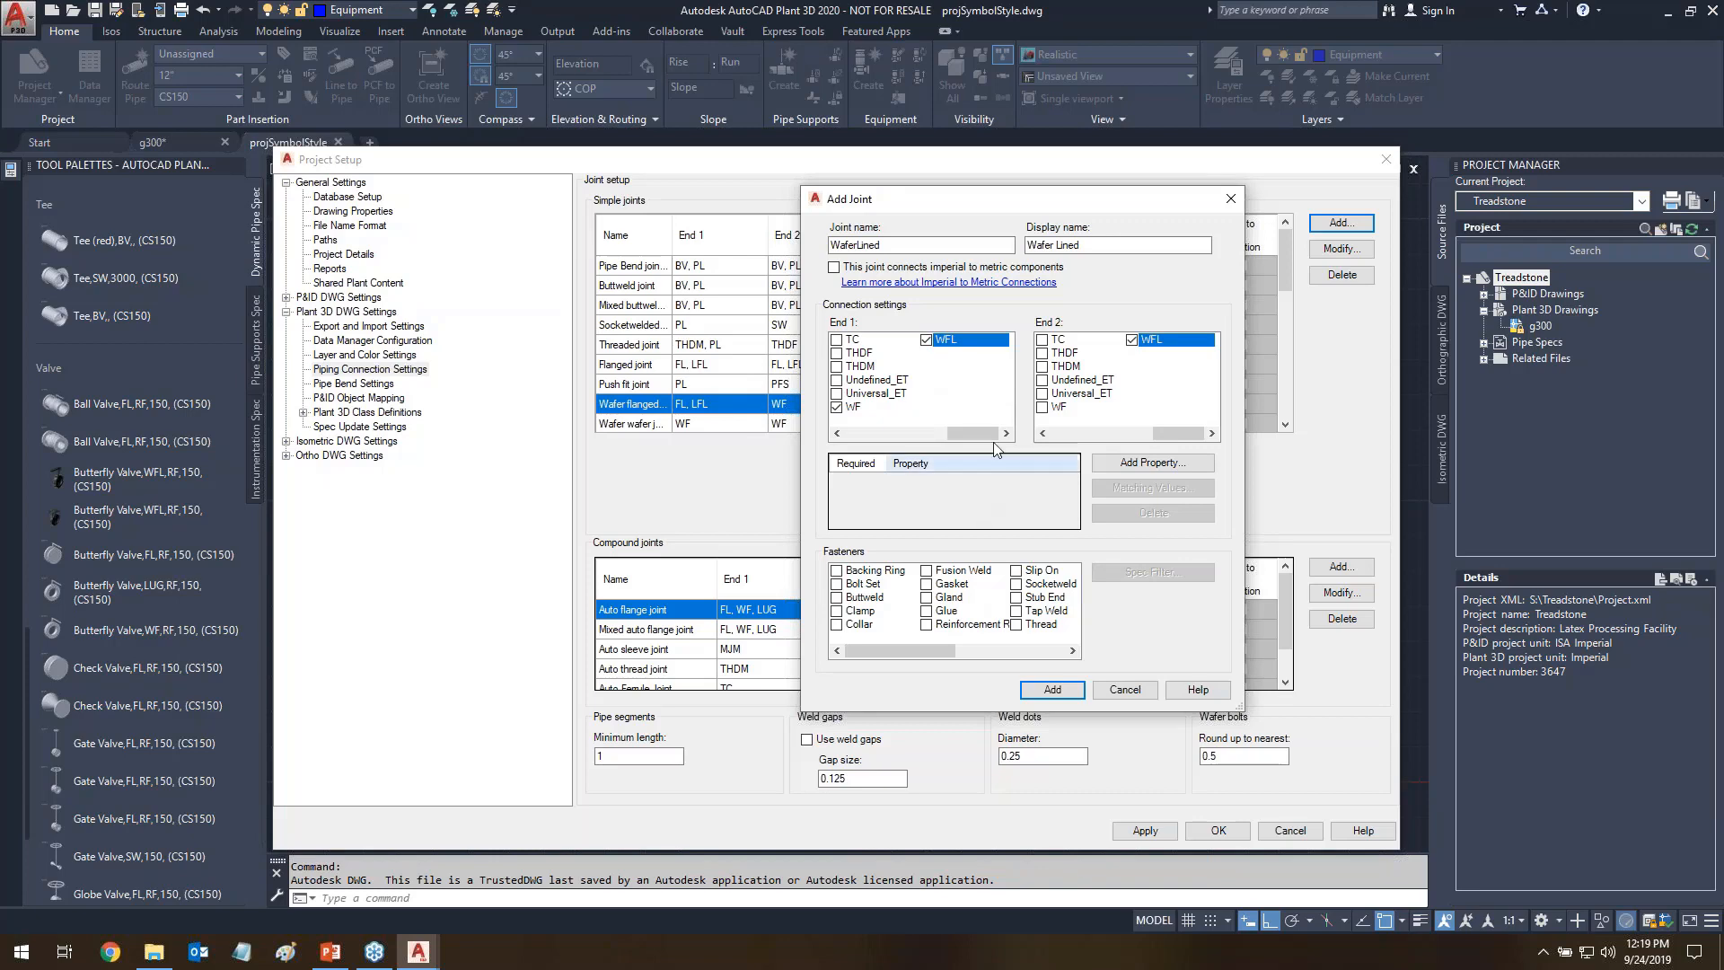
pyautogui.hotkey('ctrl', '1')
pyautogui.moveTo(844, 440)
pyautogui.mouseDown()
pyautogui.moveTo(1154, 437)
pyautogui.moveTo(1243, 516)
pyautogui.moveTo(1133, 563)
pyautogui.moveTo(799, 489)
pyautogui.moveTo(878, 445)
pyautogui.mouseUp()
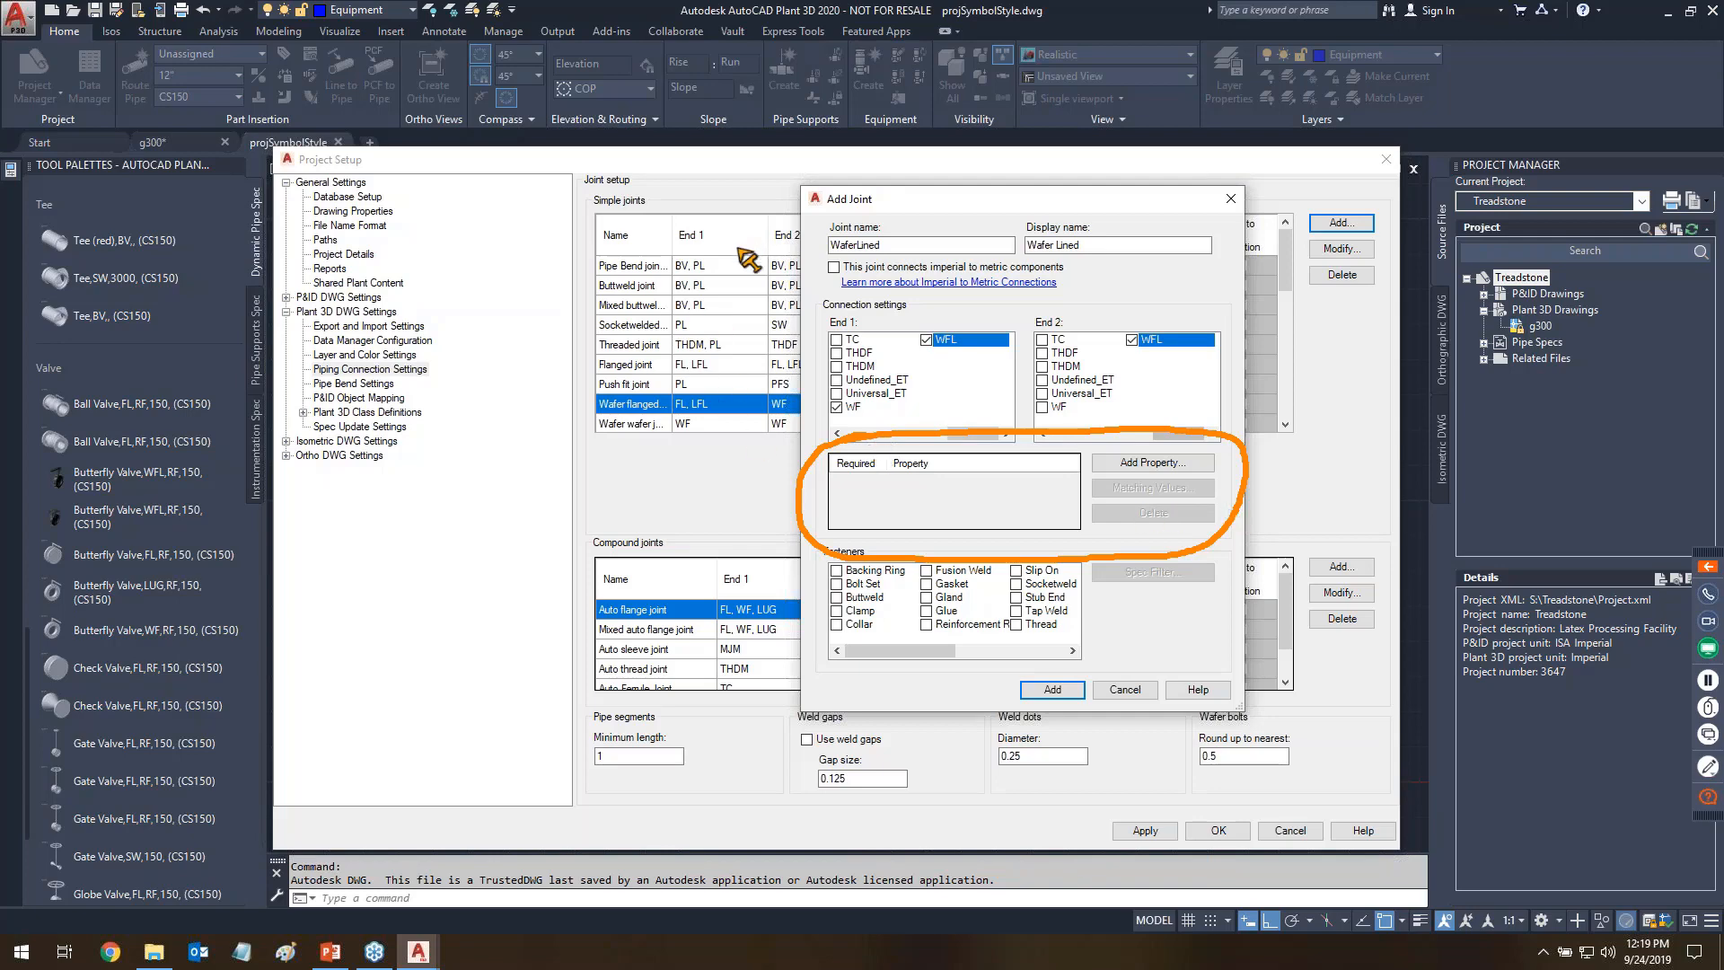
pyautogui.moveTo(709, 242); pyautogui.dragTo(695, 415)
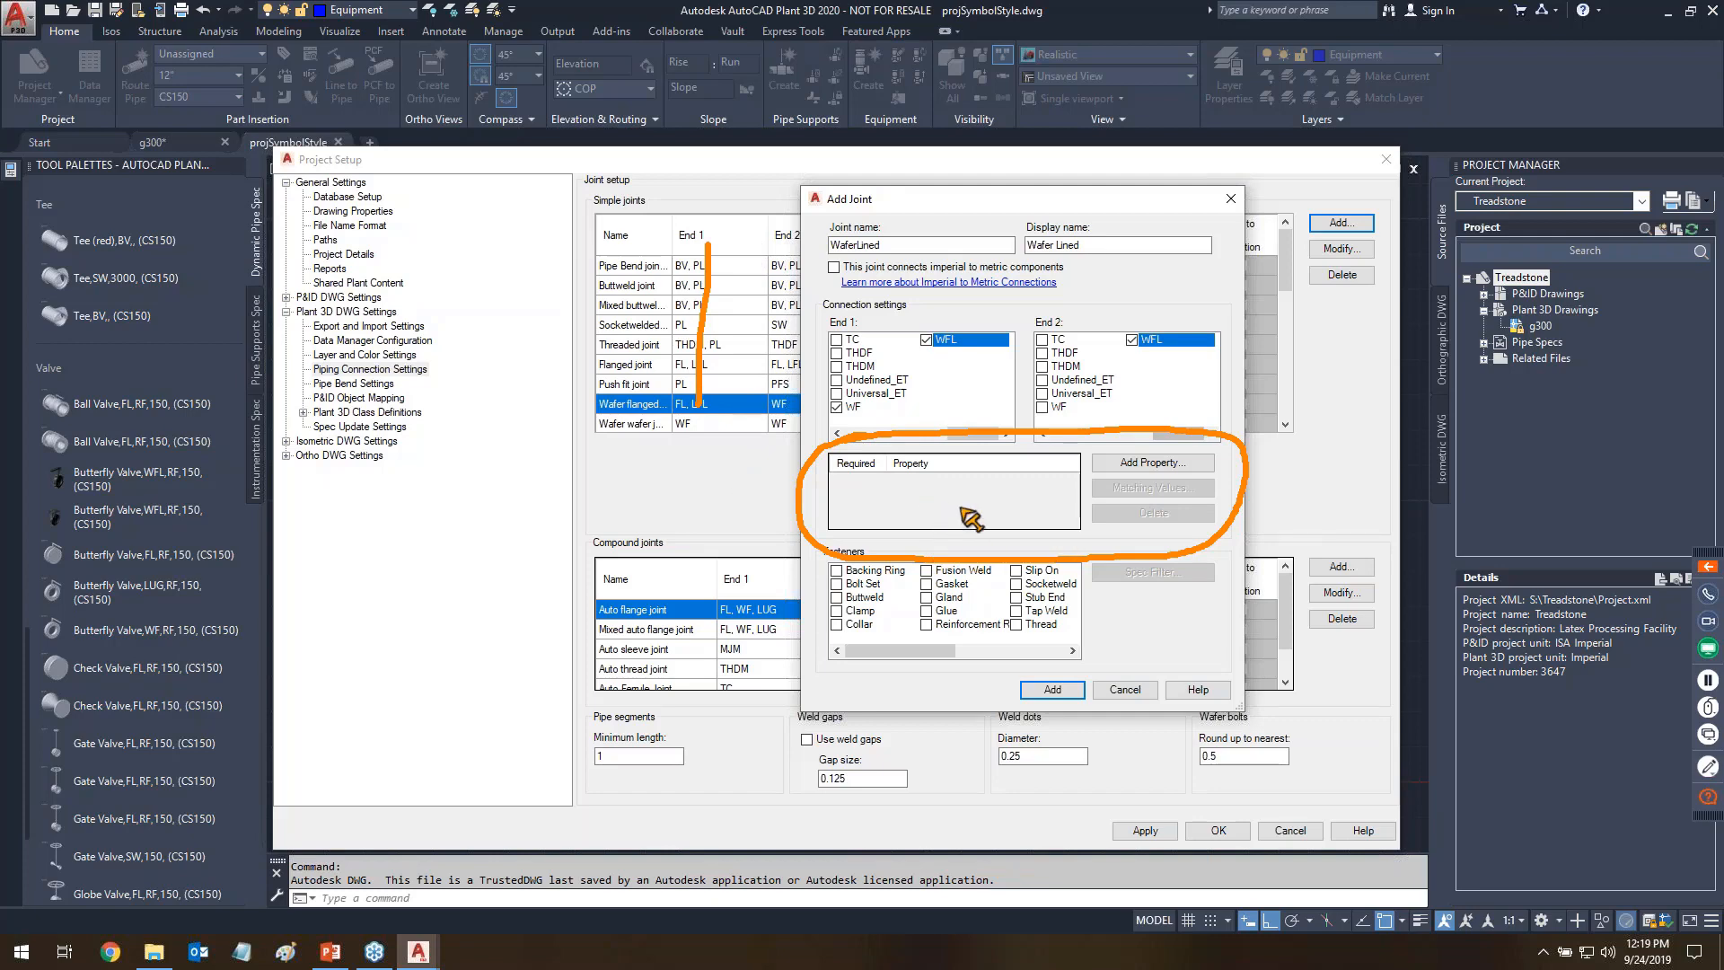
pyautogui.press('Escape')
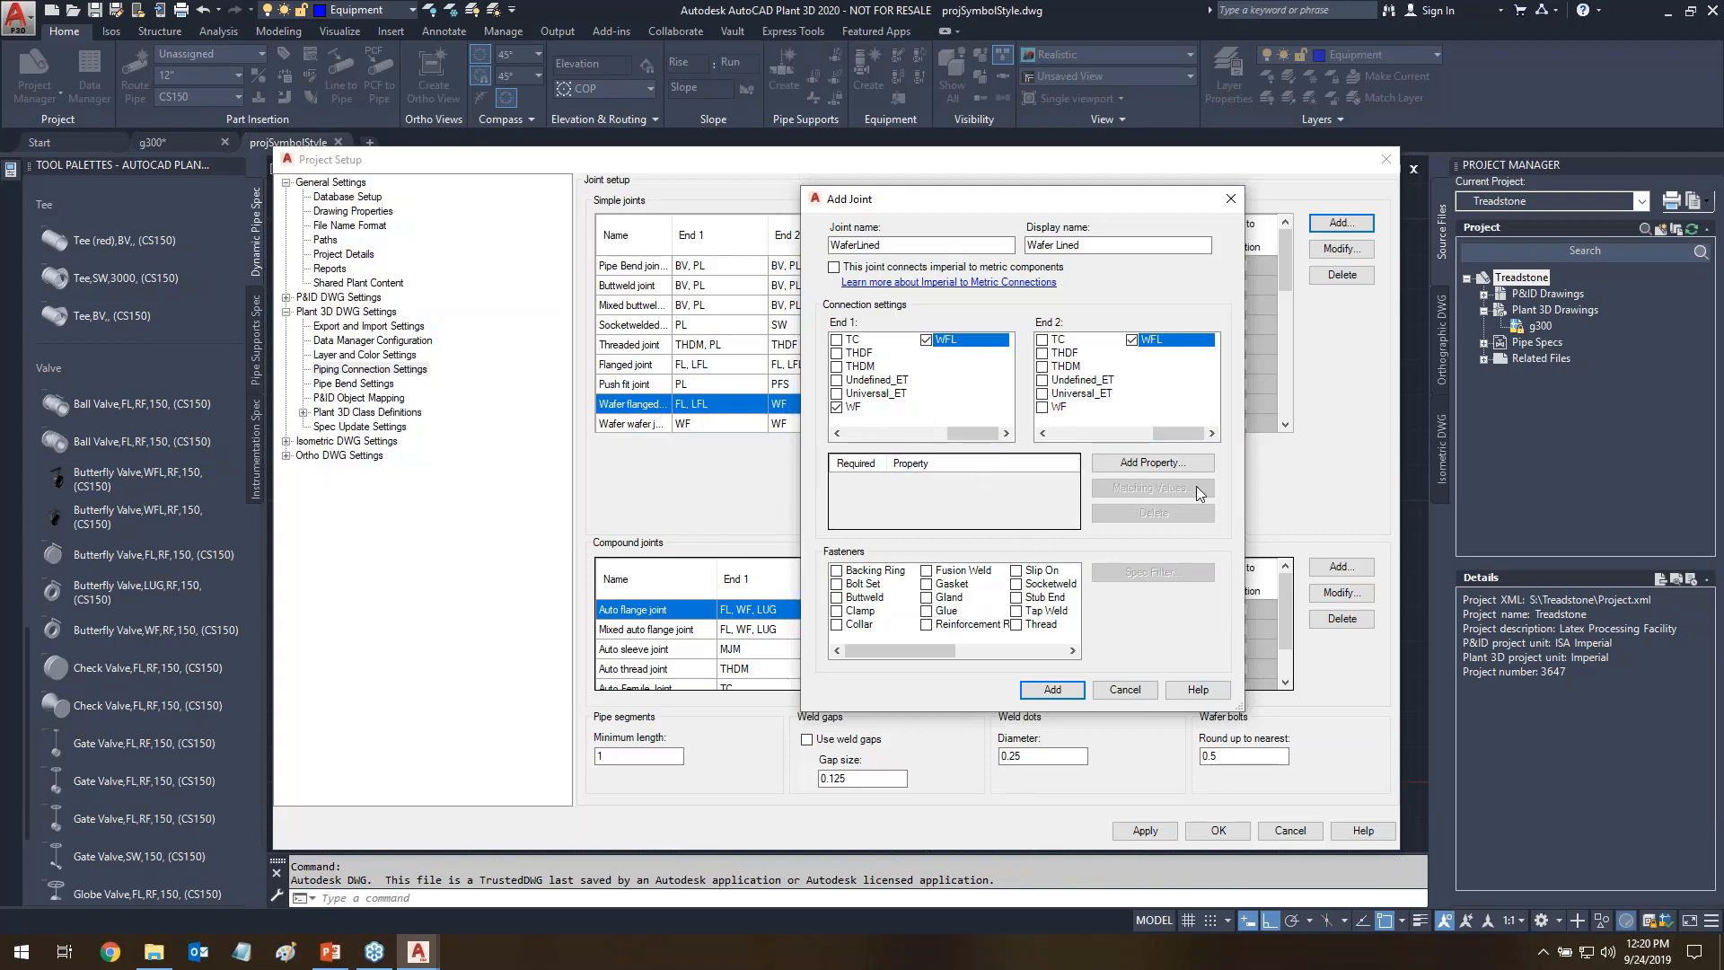
# - Add Nominal Diameter from the Pipe Run Component class as a required matching property of the WaferLined joint
pyautogui.click(1152, 463)
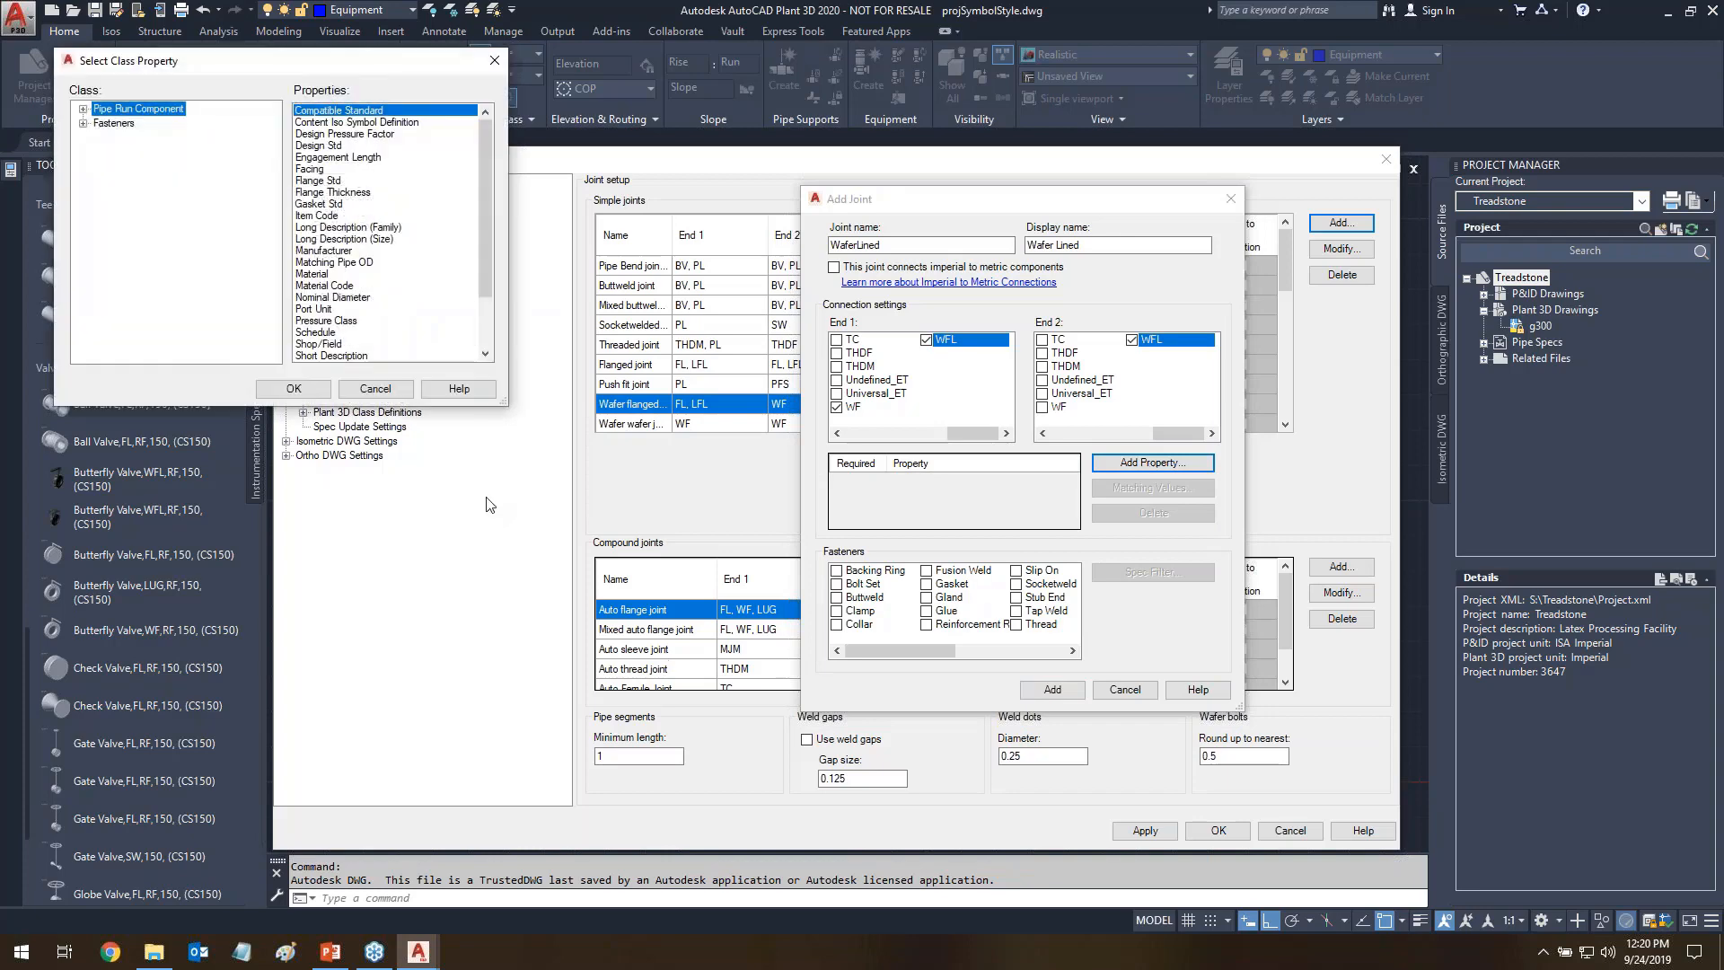
pyautogui.click(350, 298)
pyautogui.click(294, 387)
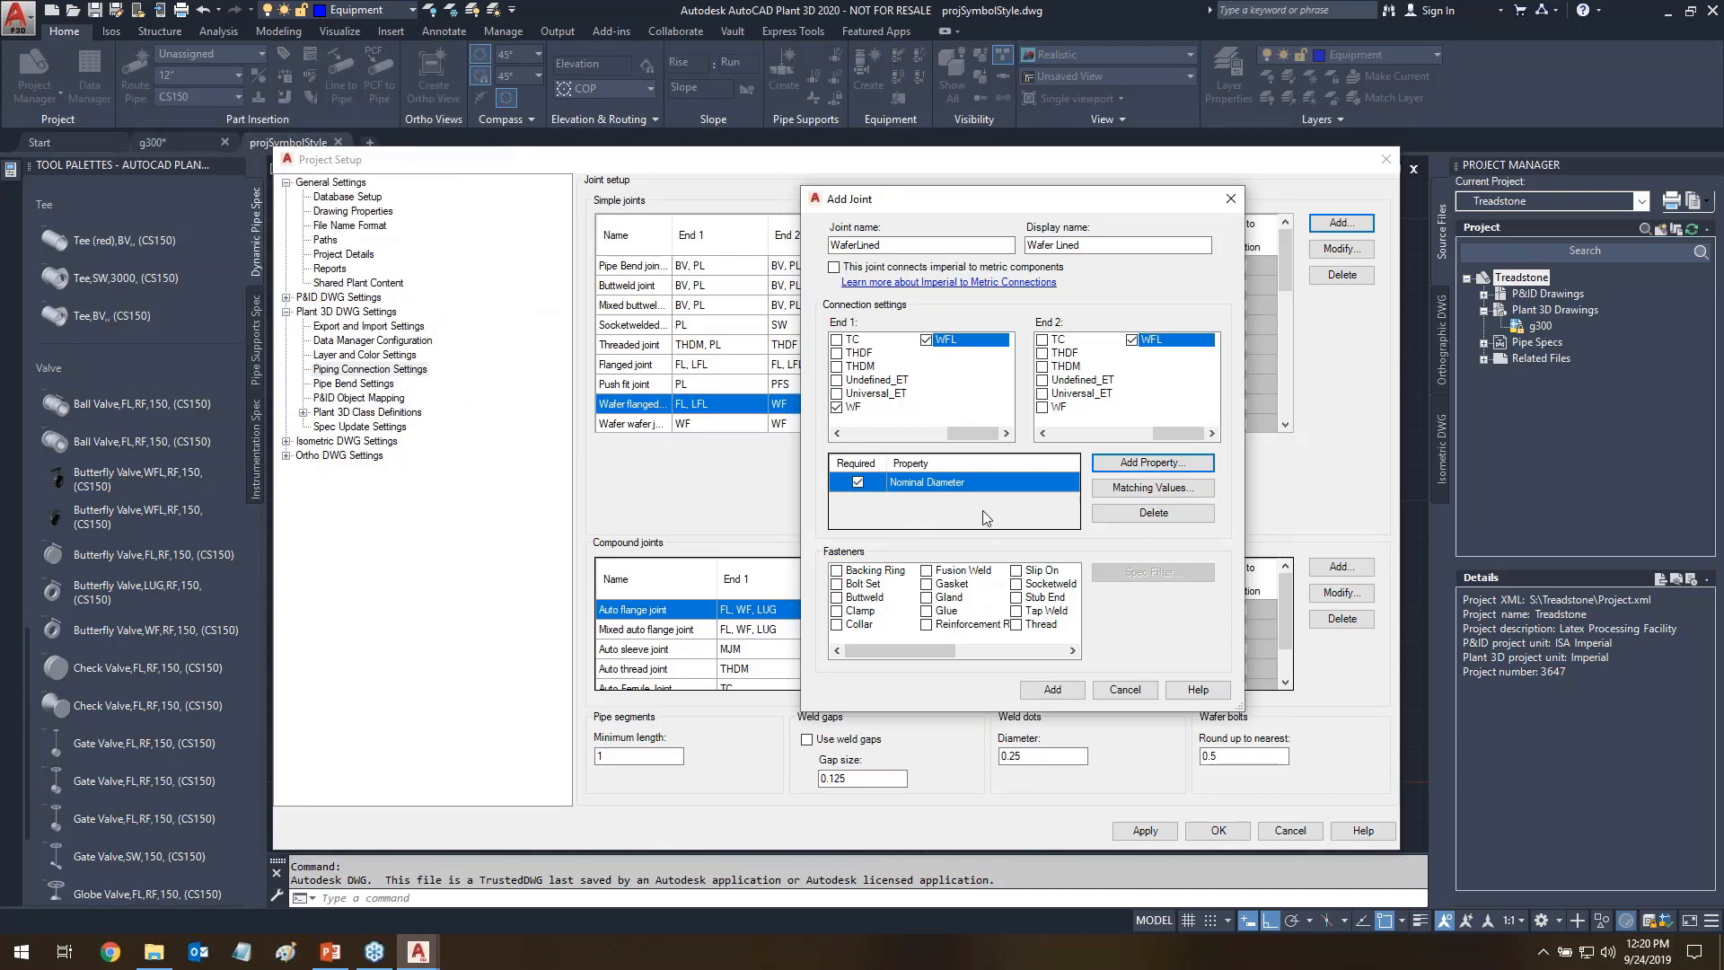
# - Add Pressure Class and Facing from the Pipe Run Component class as required matching properties of the WaferLined joint
pyautogui.click(1142, 466)
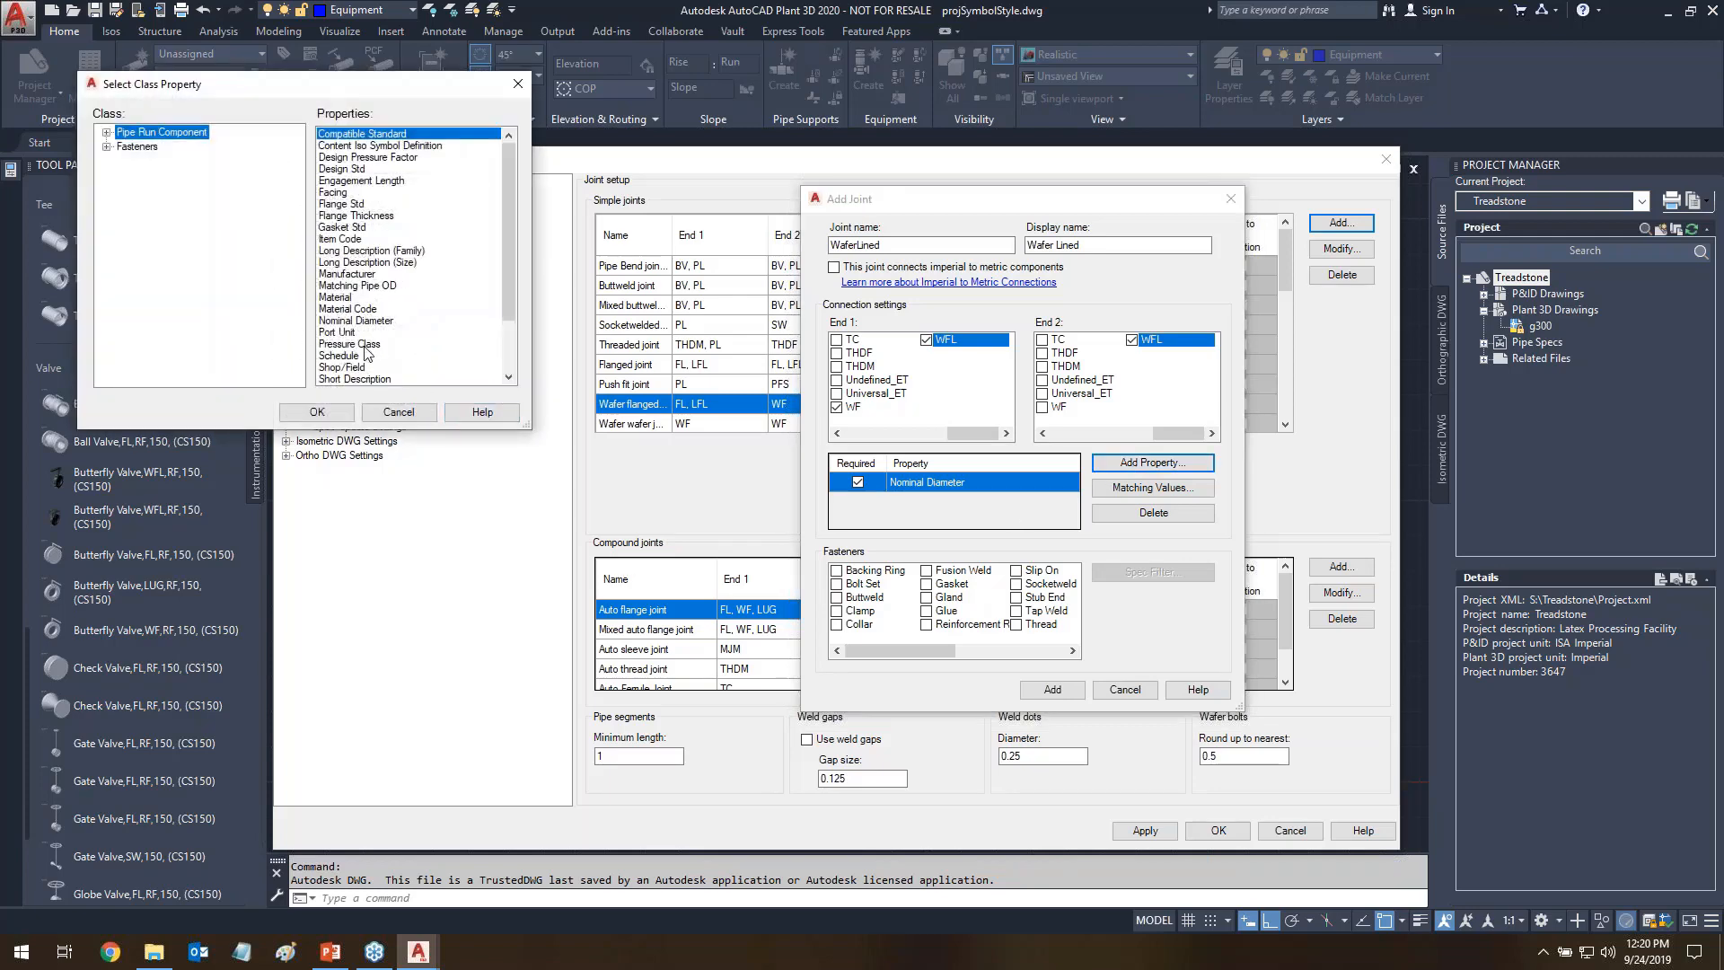
pyautogui.click(361, 344)
pyautogui.click(317, 412)
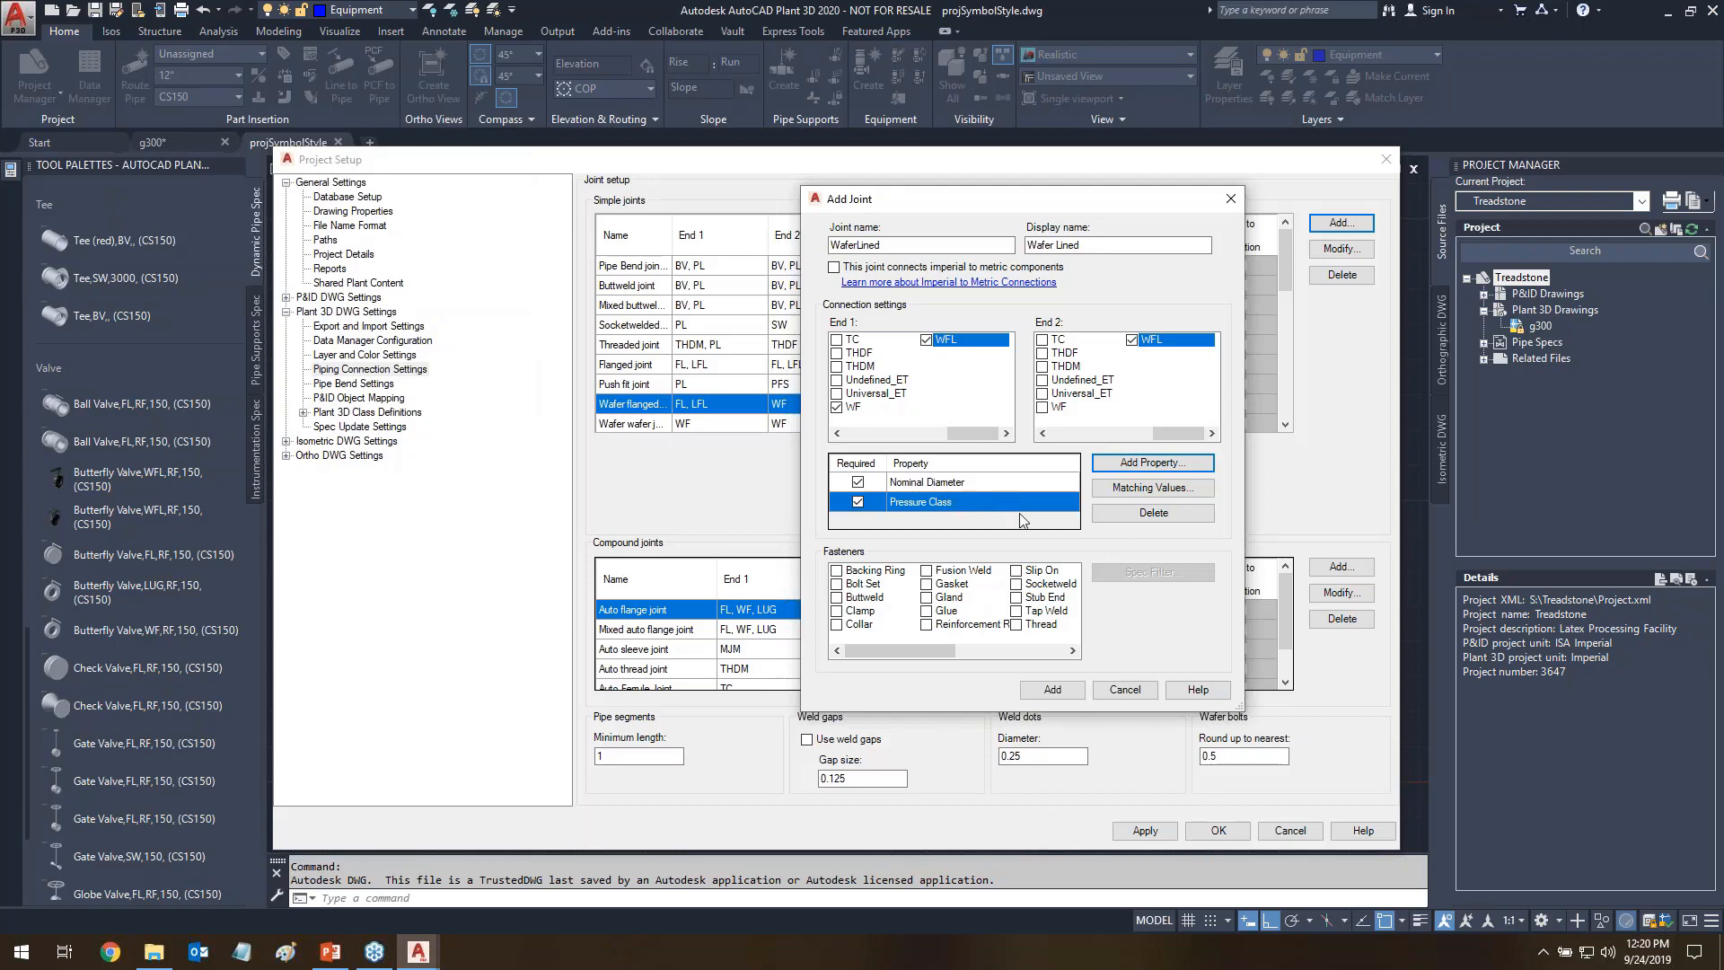
pyautogui.click(1145, 462)
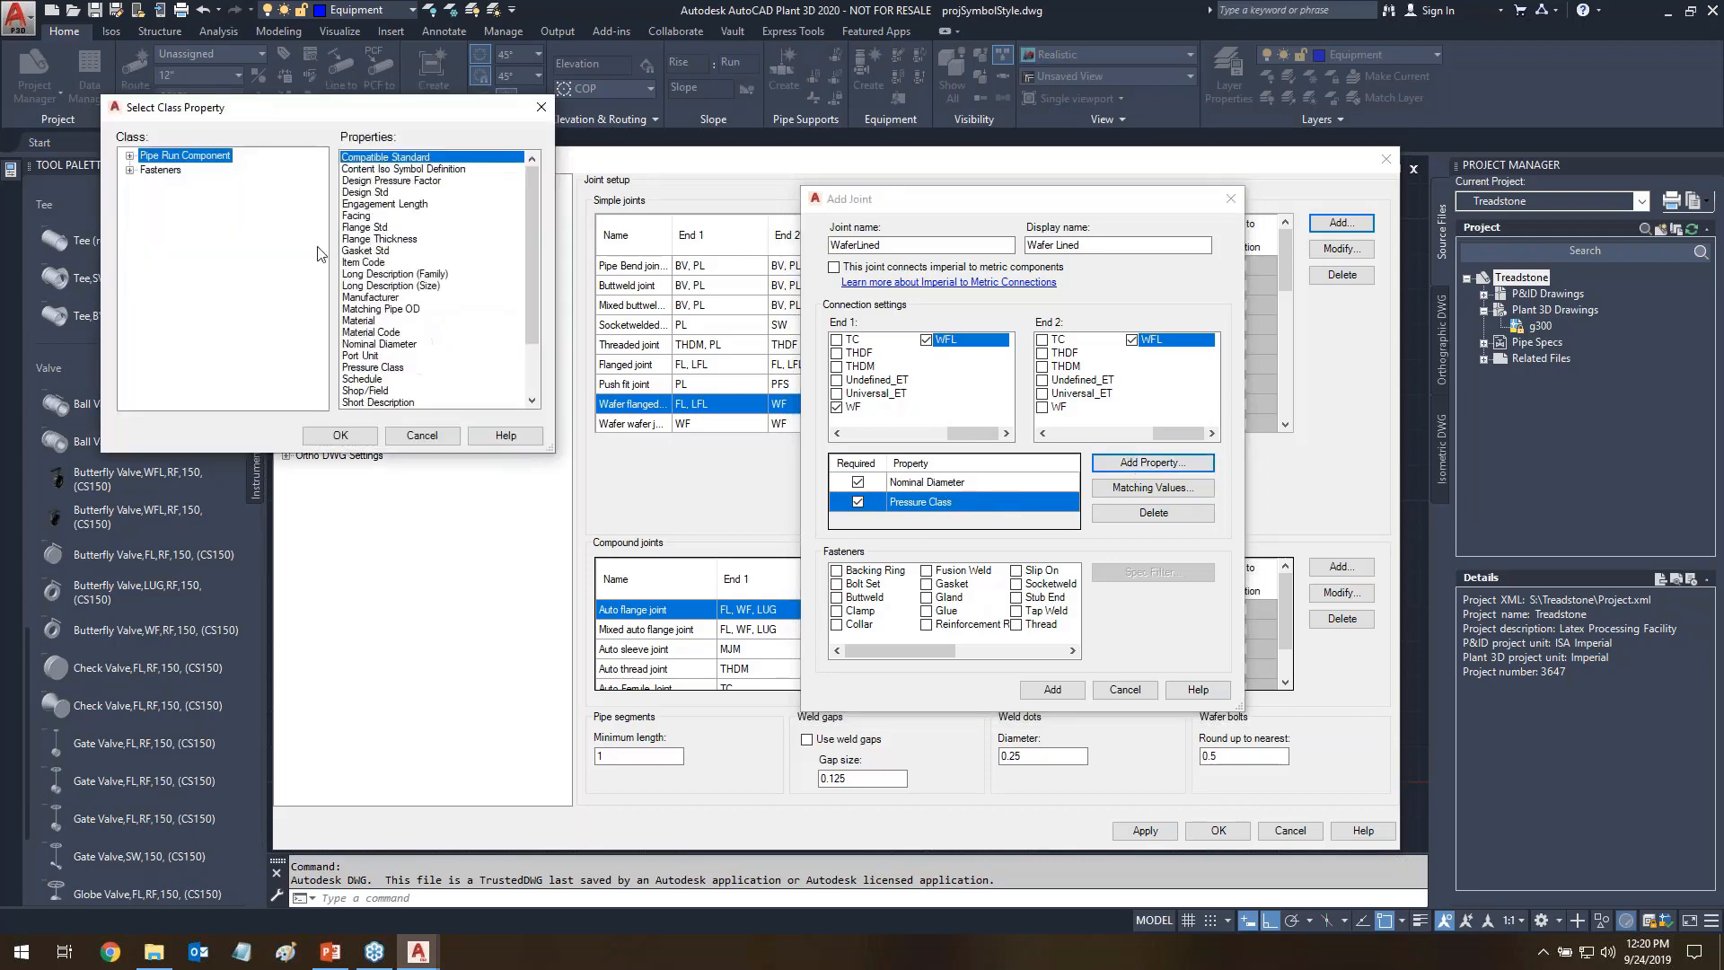
pyautogui.click(356, 216)
pyautogui.click(359, 435)
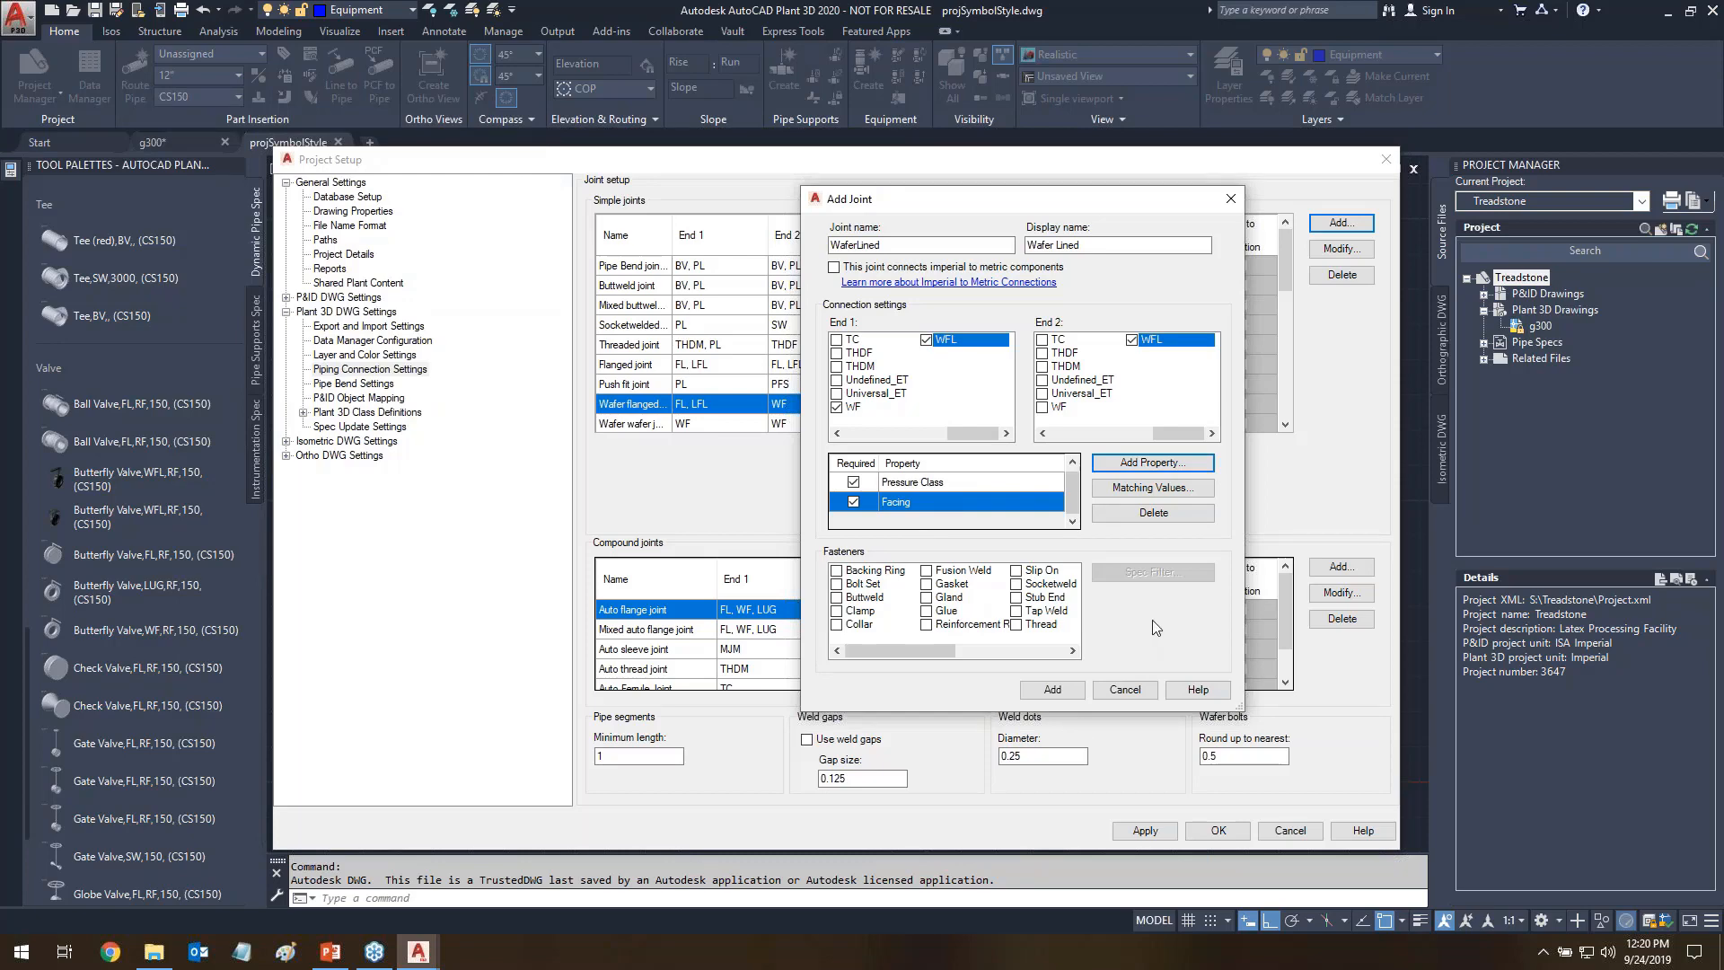
# - Define RF,FF as equivalent matching values for the Facing property of the WaferLined joint
pyautogui.middleClick(1106, 482)
pyautogui.moveTo(1094, 475)
pyautogui.mouseDown()
pyautogui.moveTo(1212, 489)
pyautogui.moveTo(1158, 516)
pyautogui.moveTo(1102, 503)
pyautogui.moveTo(1117, 474)
pyautogui.moveTo(1086, 567)
pyautogui.mouseUp()
pyautogui.moveTo(923, 504); pyautogui.dragTo(997, 501)
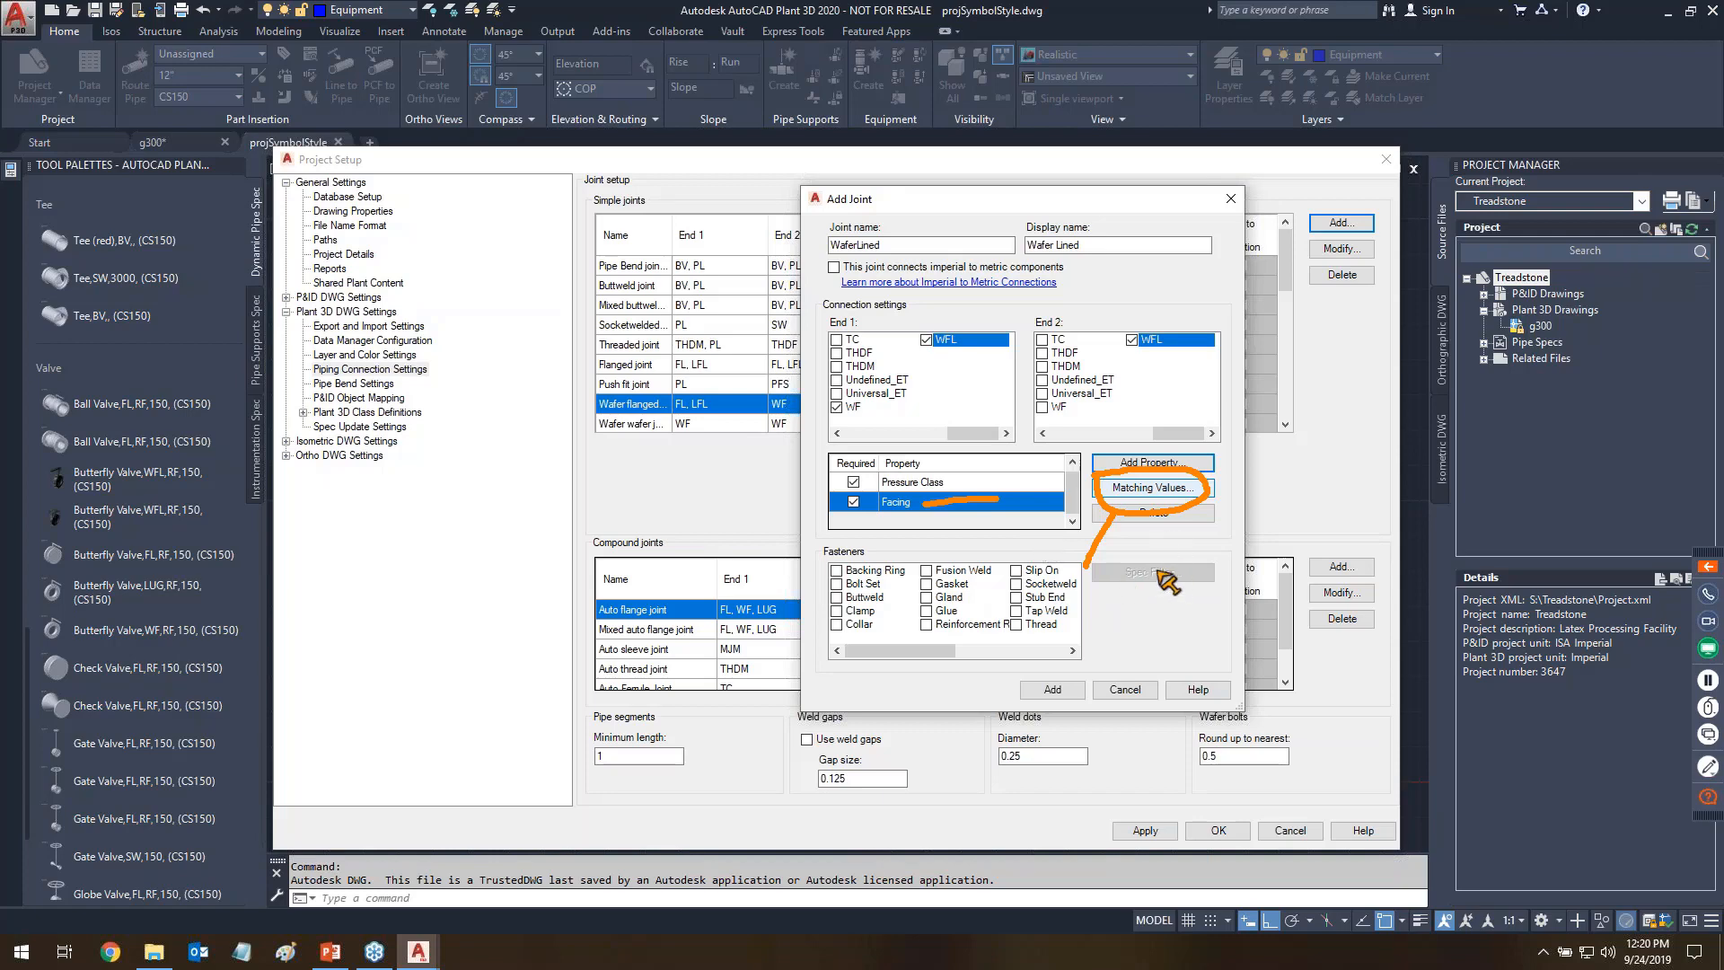
pyautogui.press('Escape')
pyautogui.click(1158, 489)
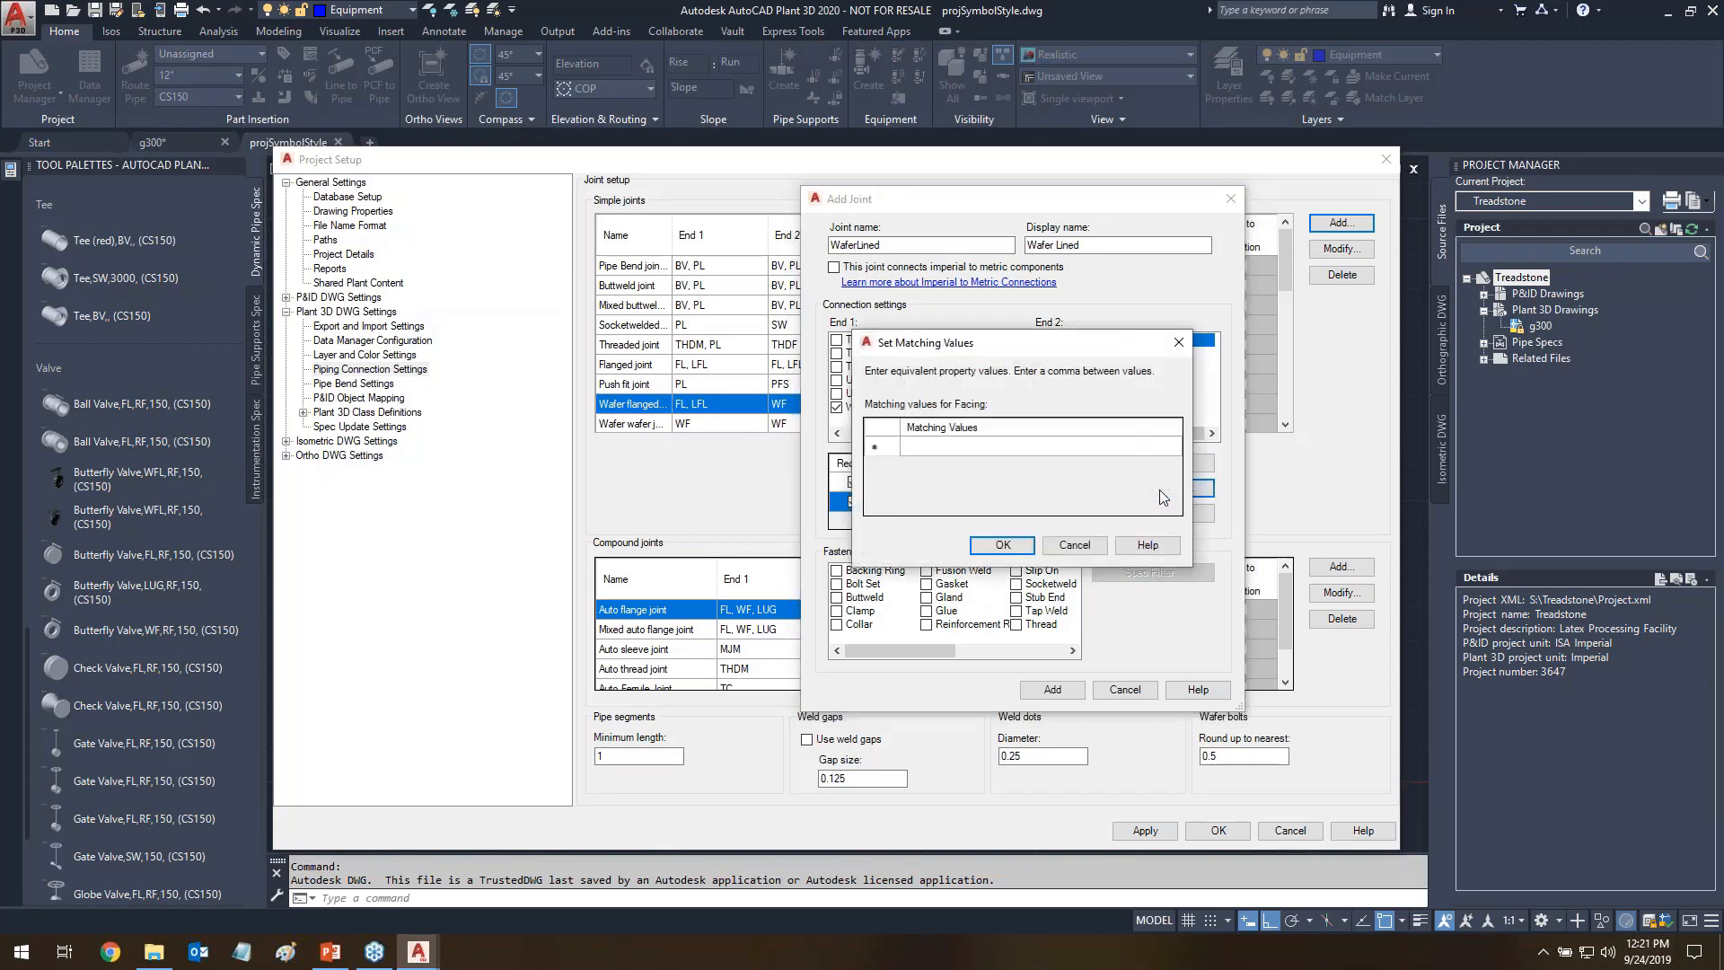
pyautogui.click(966, 446)
pyautogui.write('RF,FF')
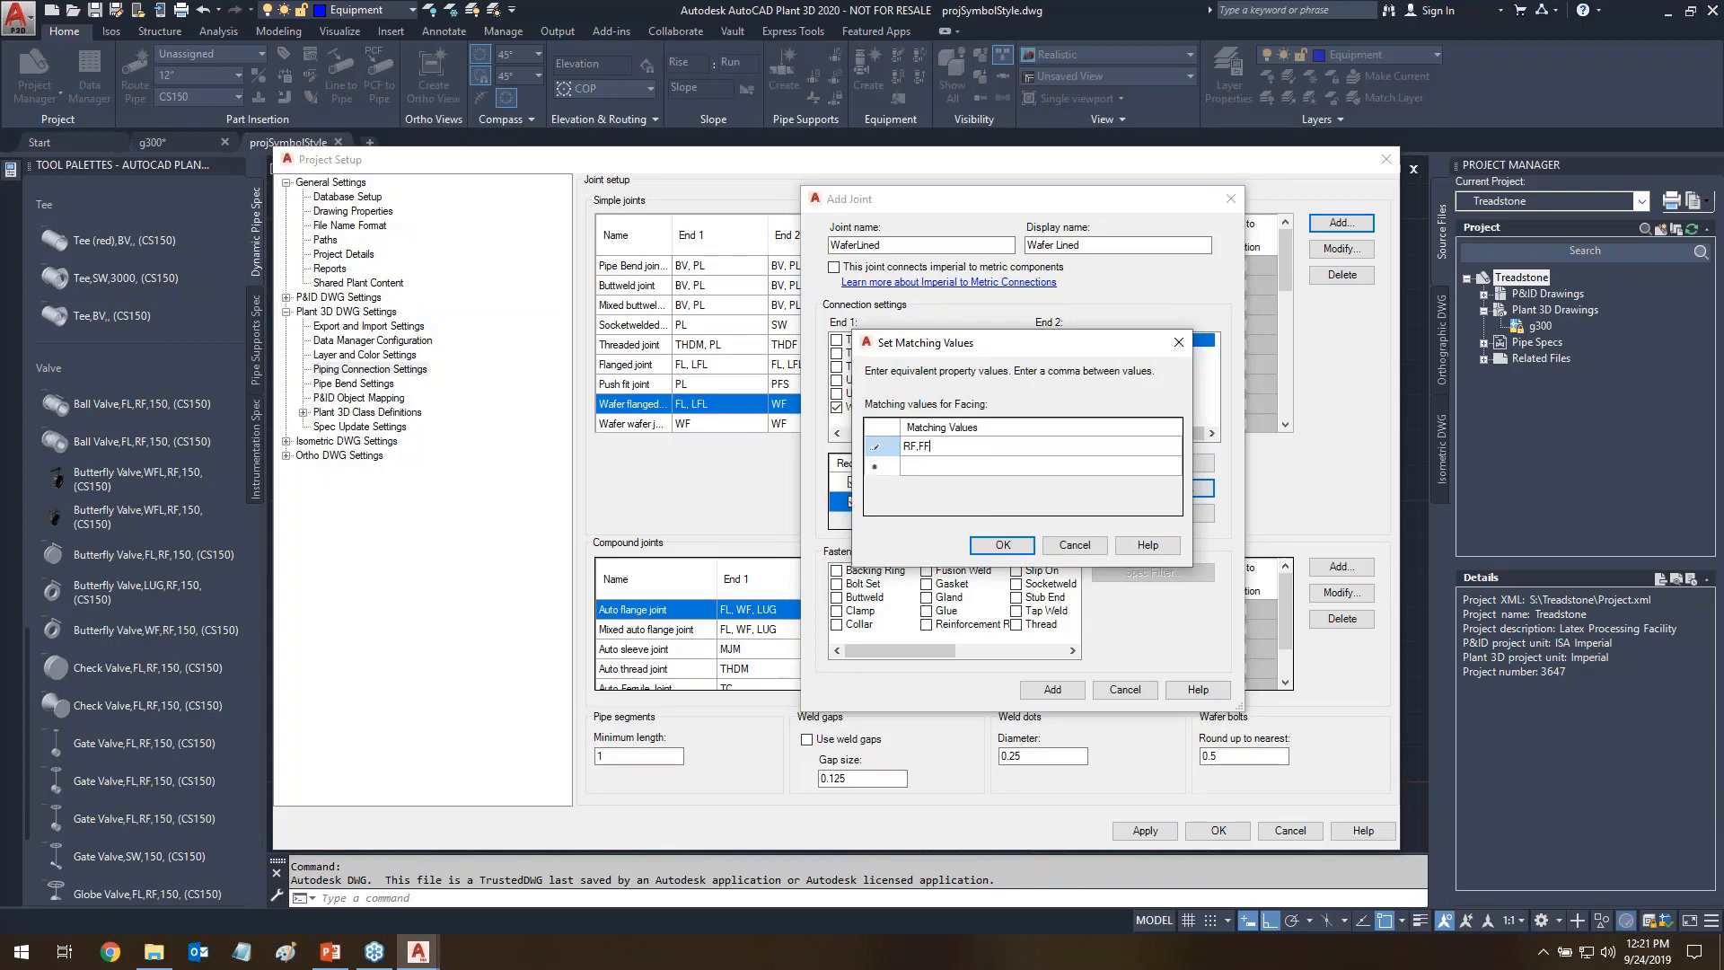
pyautogui.click(1026, 466)
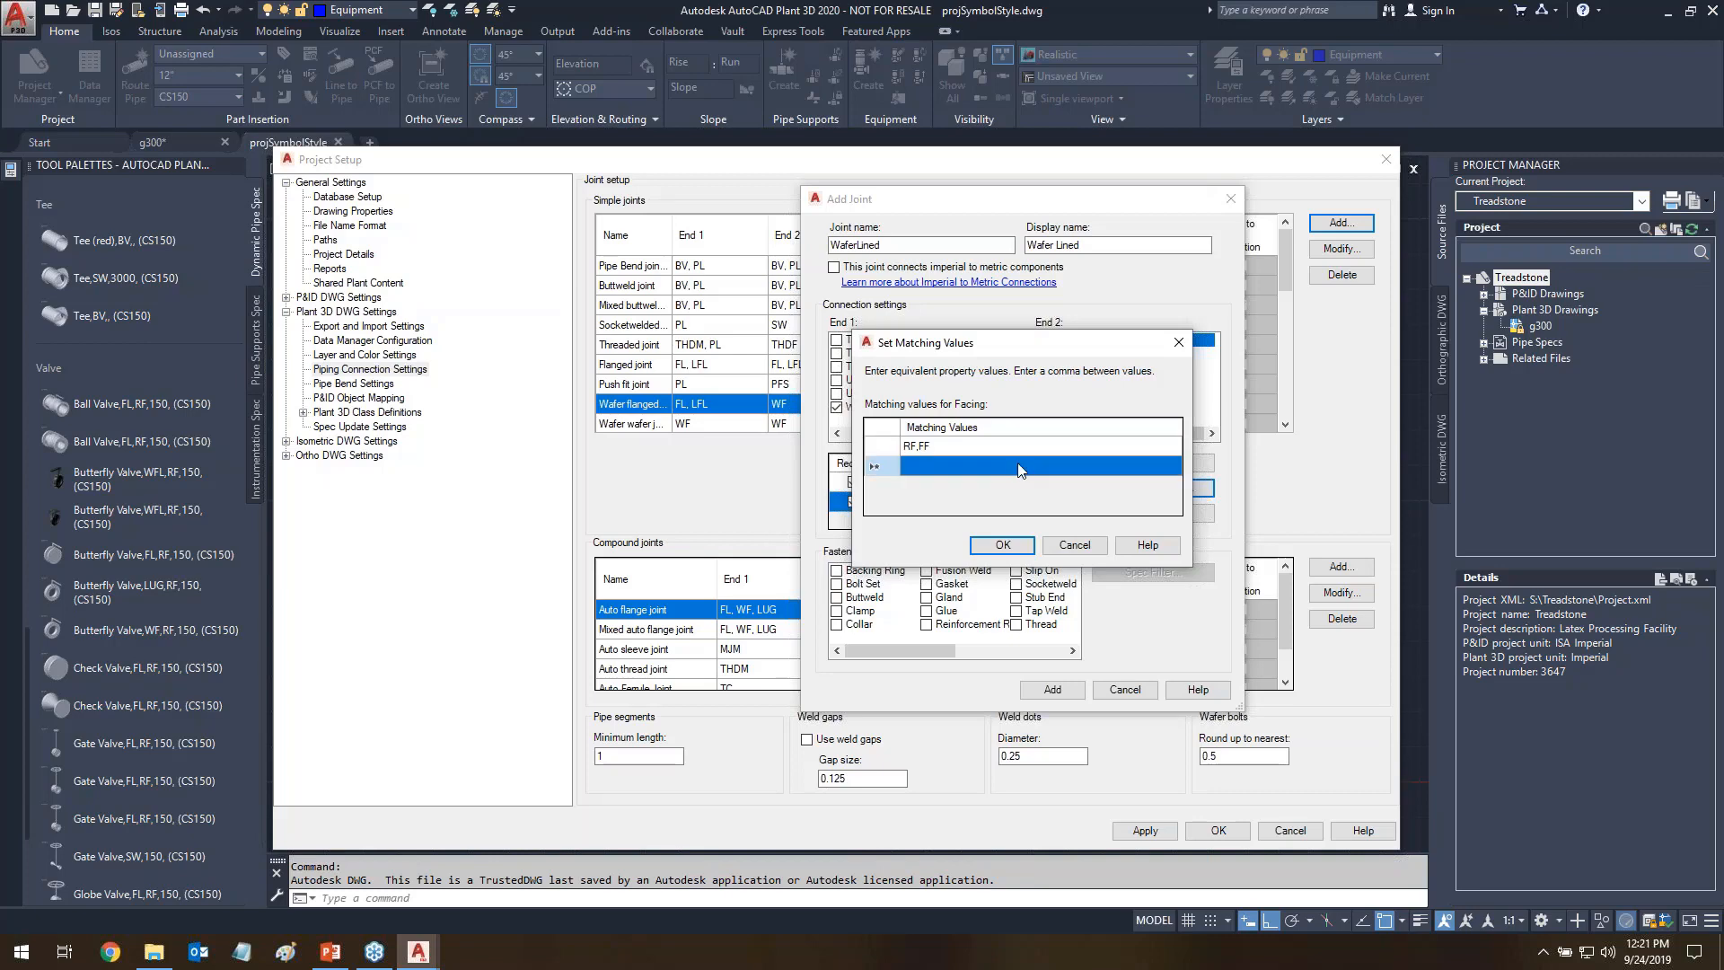
pyautogui.click(1000, 545)
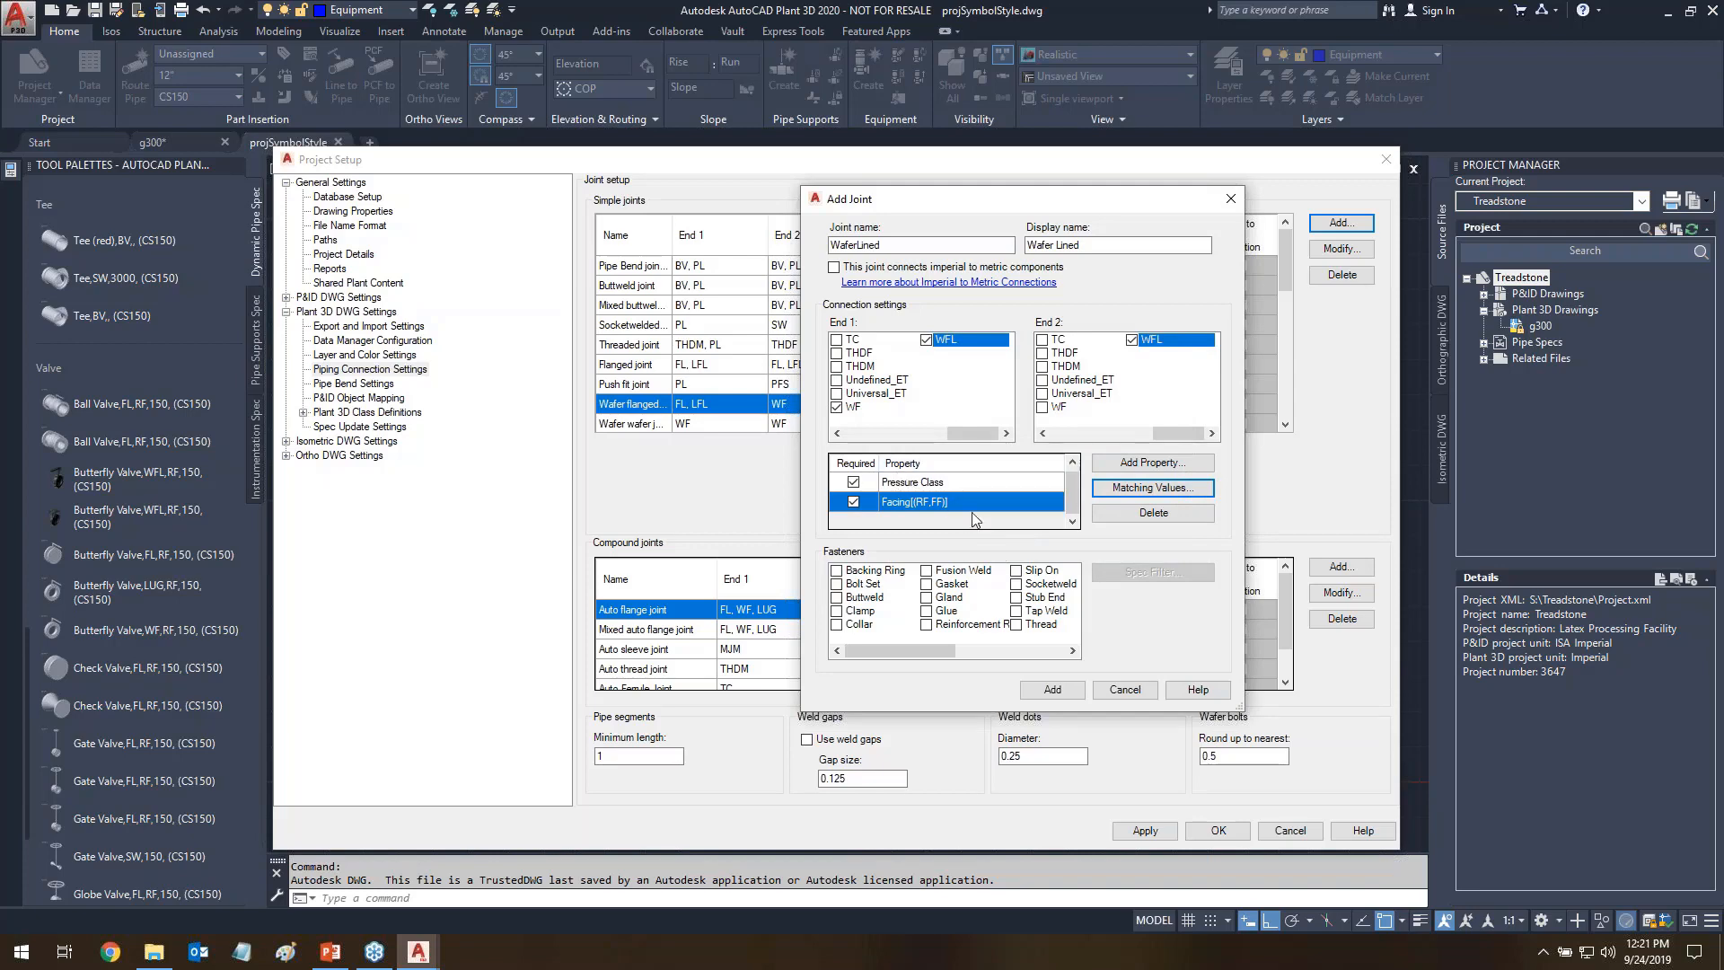
pyautogui.click(929, 485)
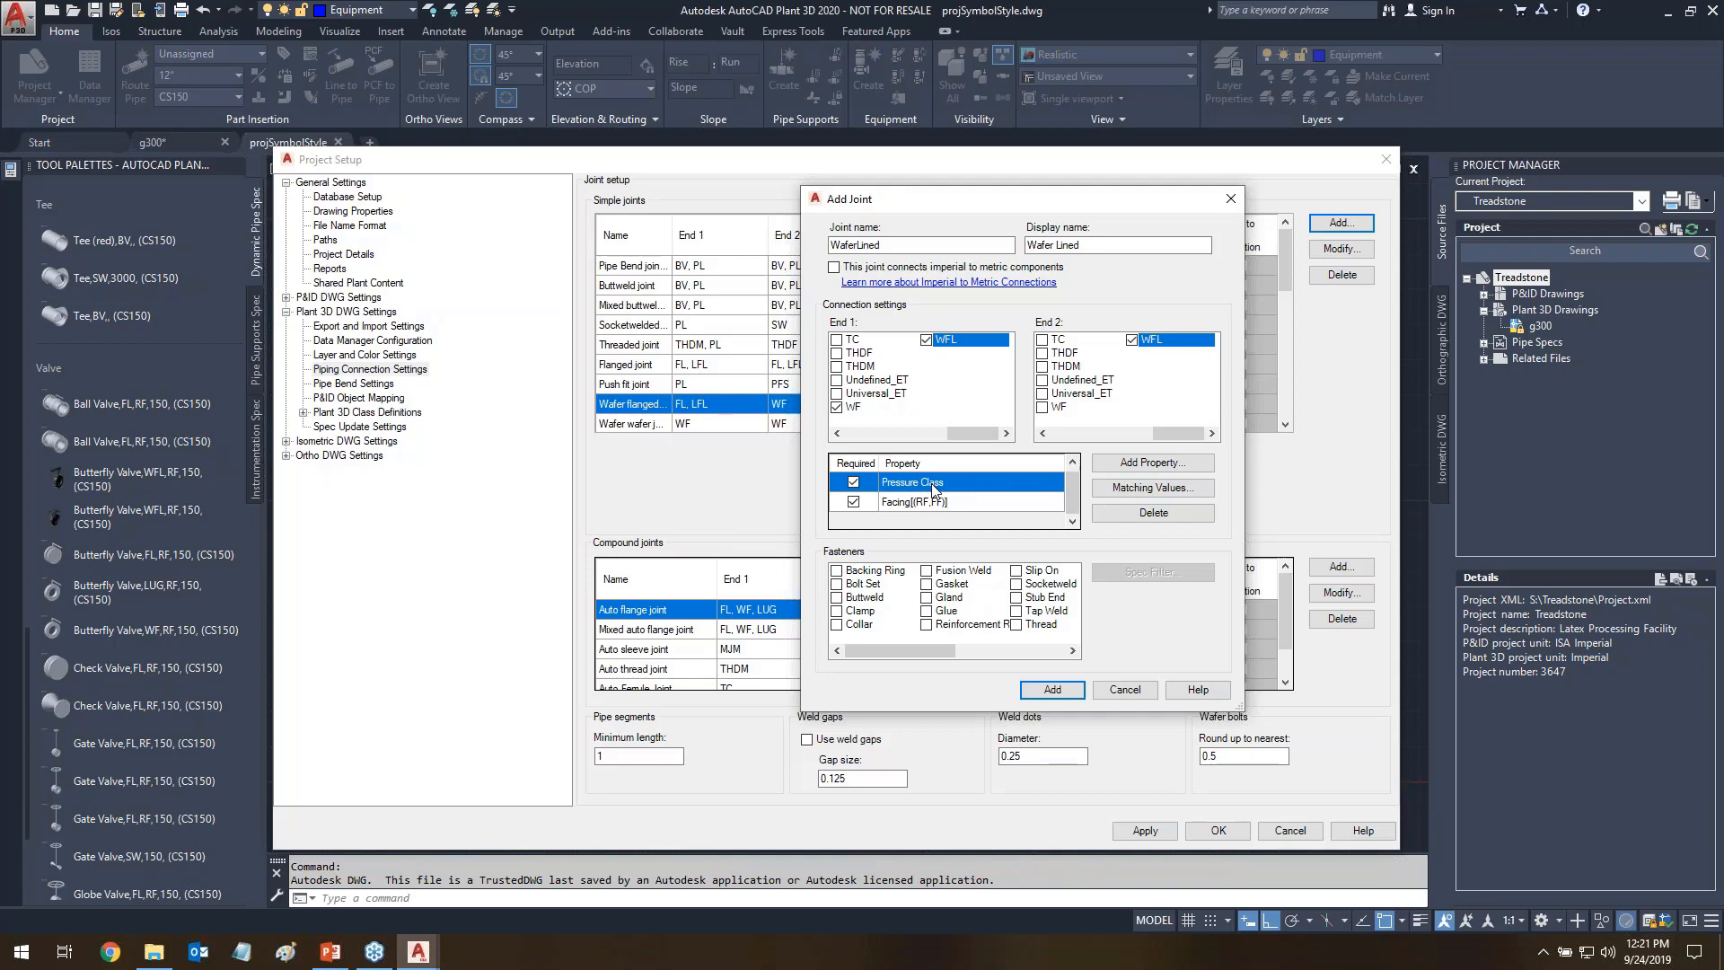
pyautogui.click(957, 508)
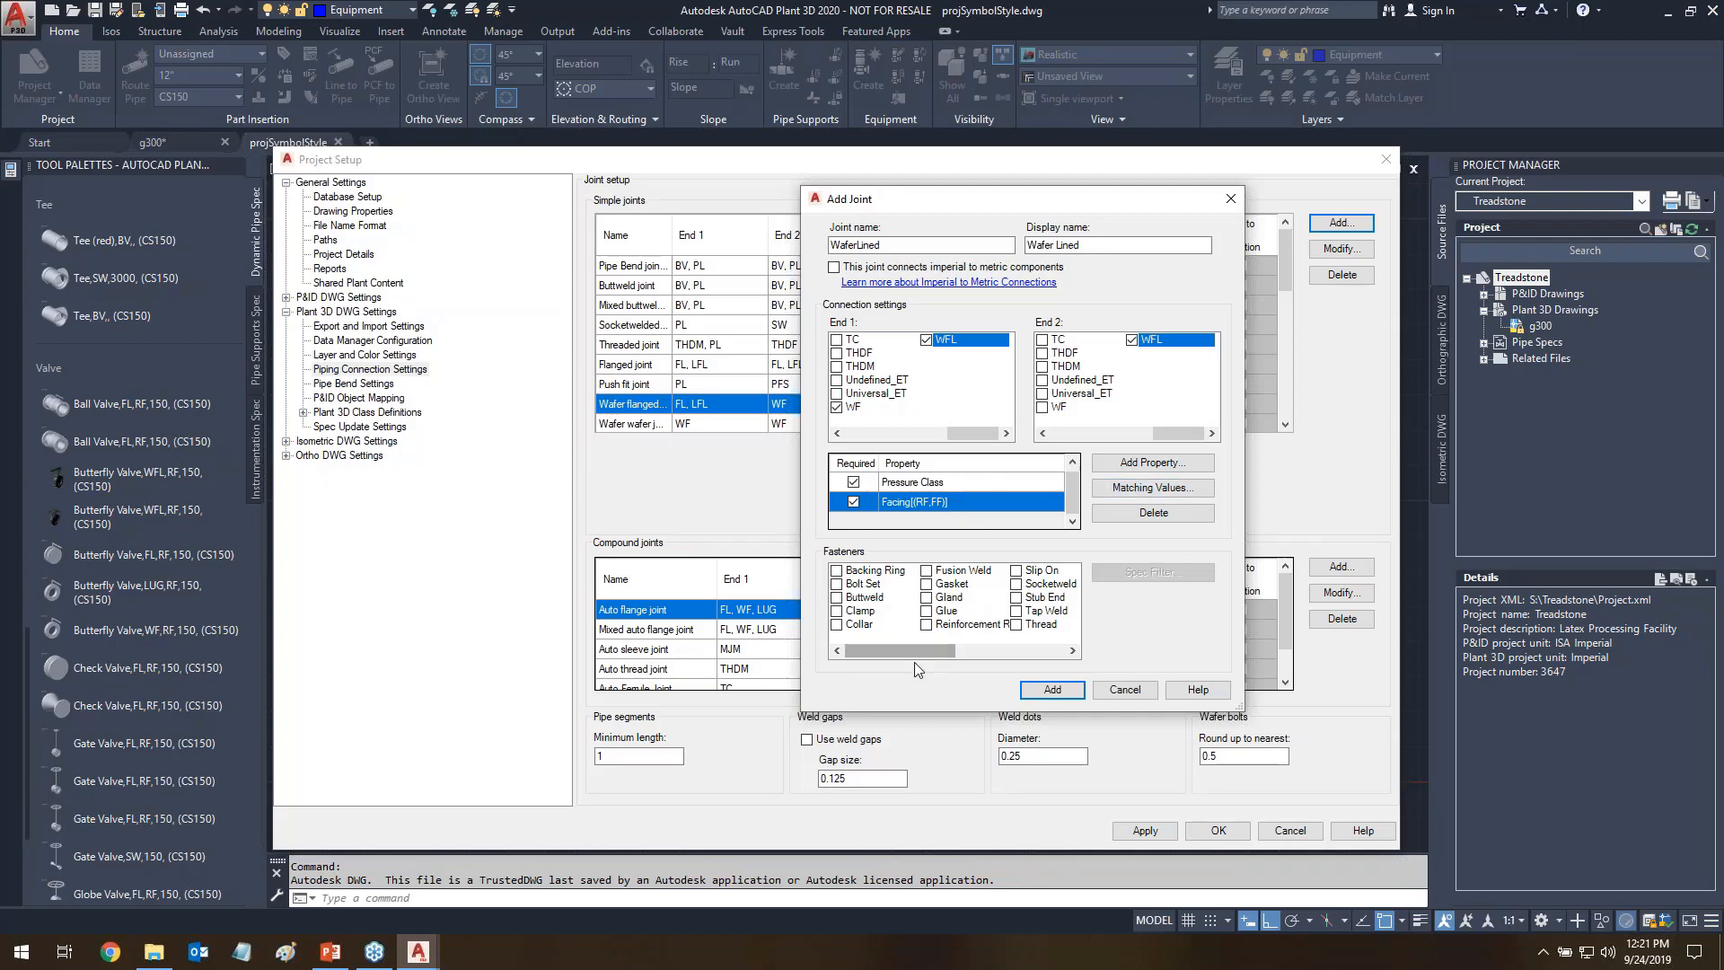
pyautogui.moveTo(830, 617)
pyautogui.mouseDown()
pyautogui.moveTo(903, 607)
pyautogui.moveTo(875, 566)
pyautogui.moveTo(822, 600)
pyautogui.moveTo(836, 609)
pyautogui.mouseUp()
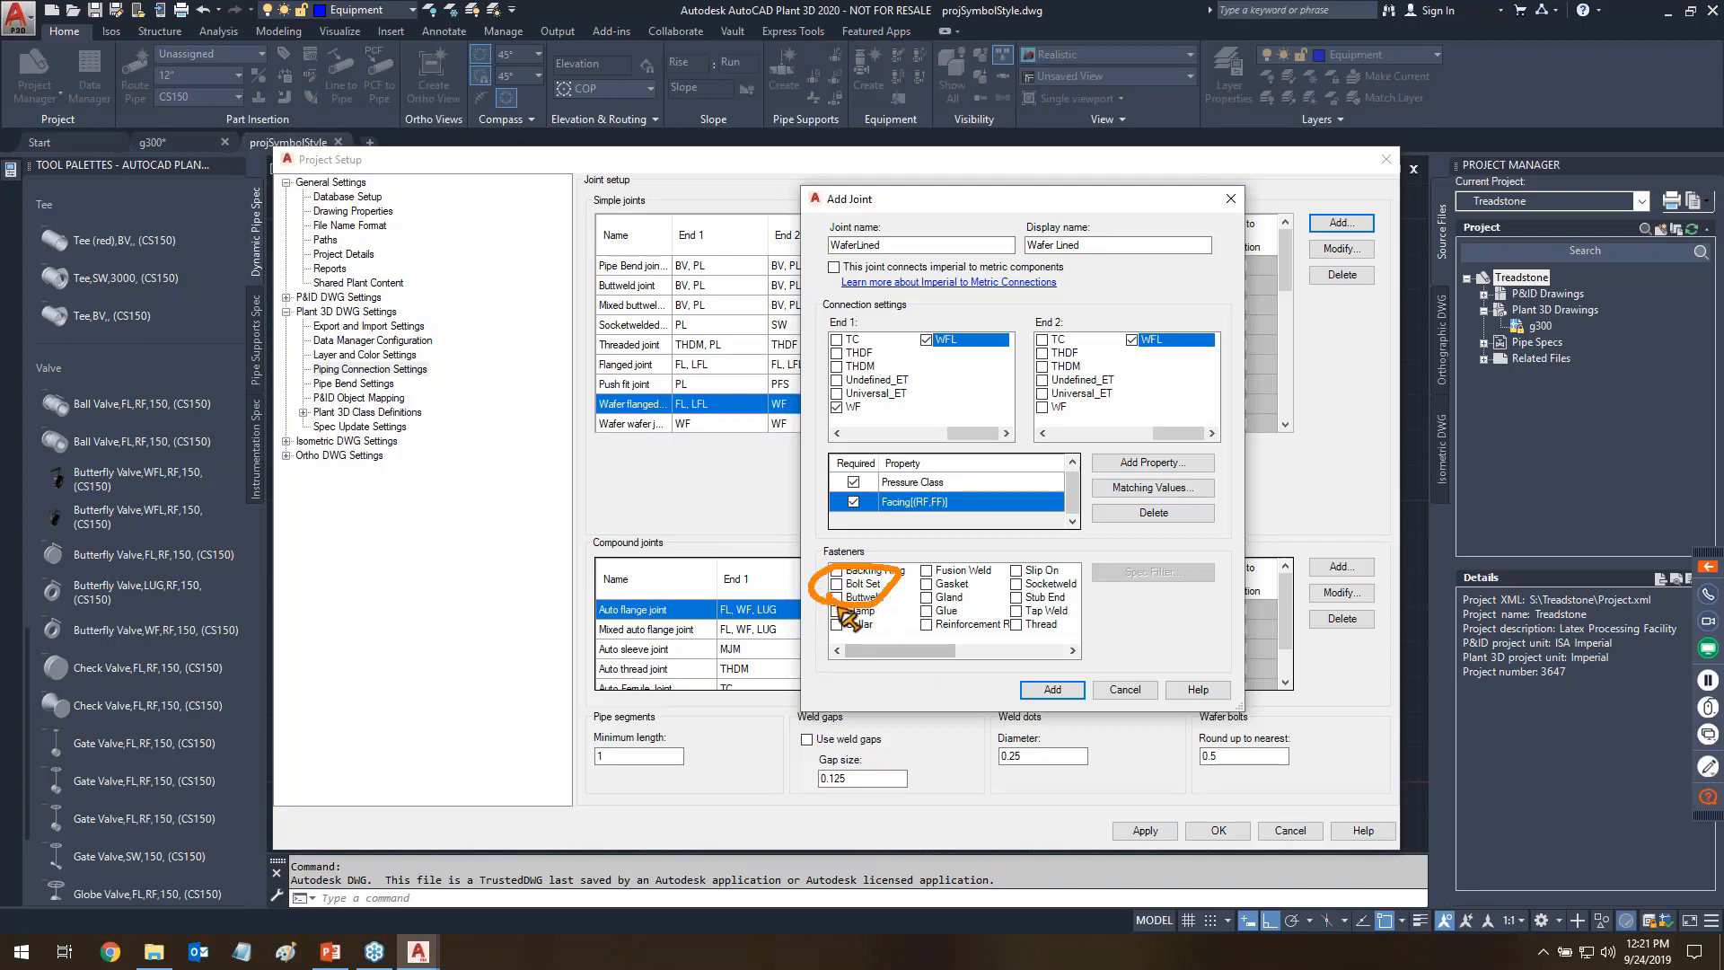
pyautogui.moveTo(697, 424); pyautogui.dragTo(763, 433)
pyautogui.moveTo(908, 596)
pyautogui.mouseDown()
pyautogui.moveTo(985, 575)
pyautogui.moveTo(929, 565)
pyautogui.moveTo(902, 585)
pyautogui.moveTo(915, 597)
pyautogui.mouseUp()
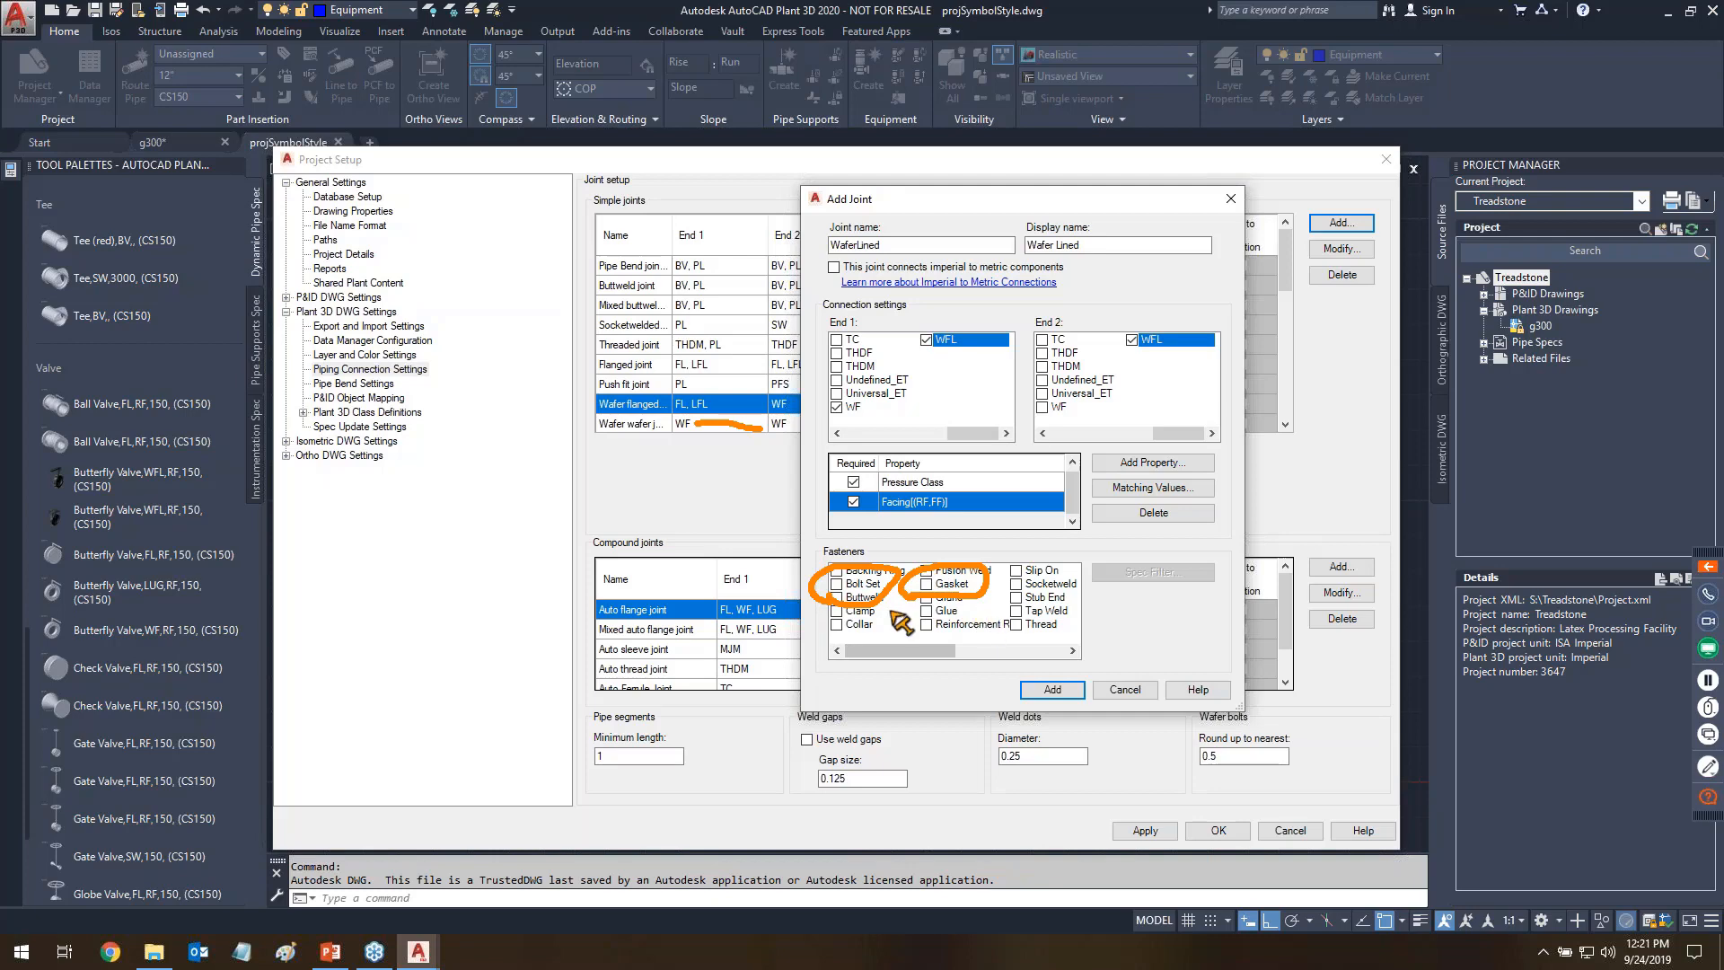
pyautogui.moveTo(822, 545); pyautogui.dragTo(914, 558)
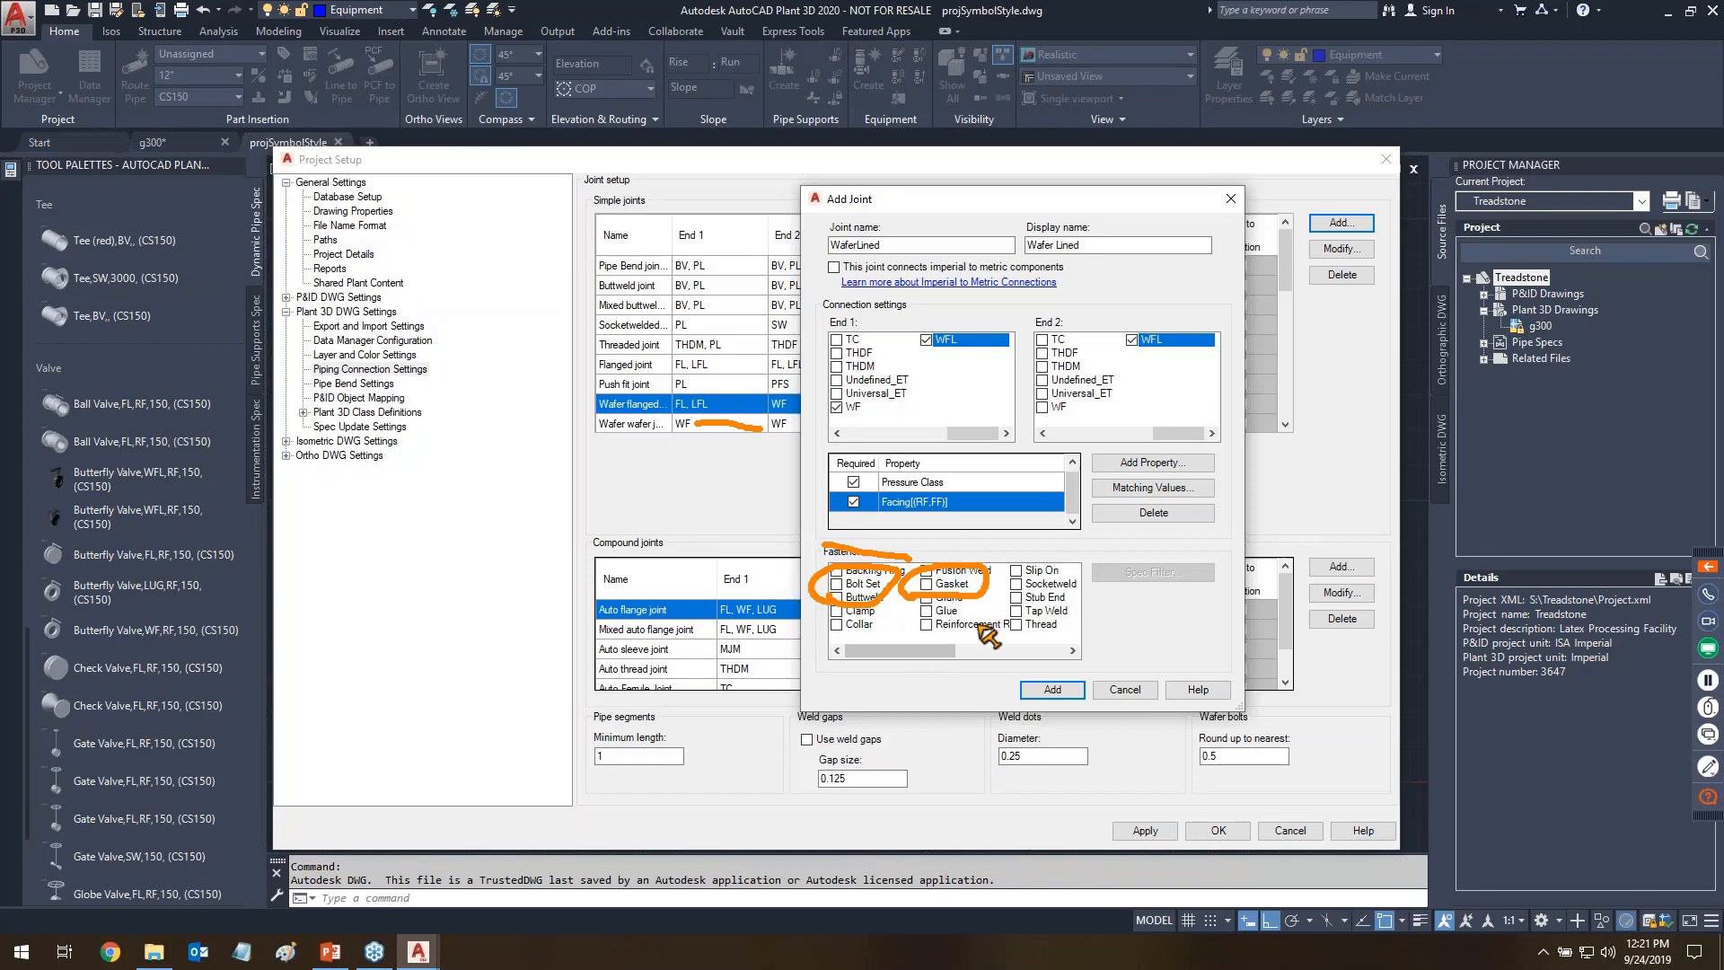
pyautogui.press('Escape')
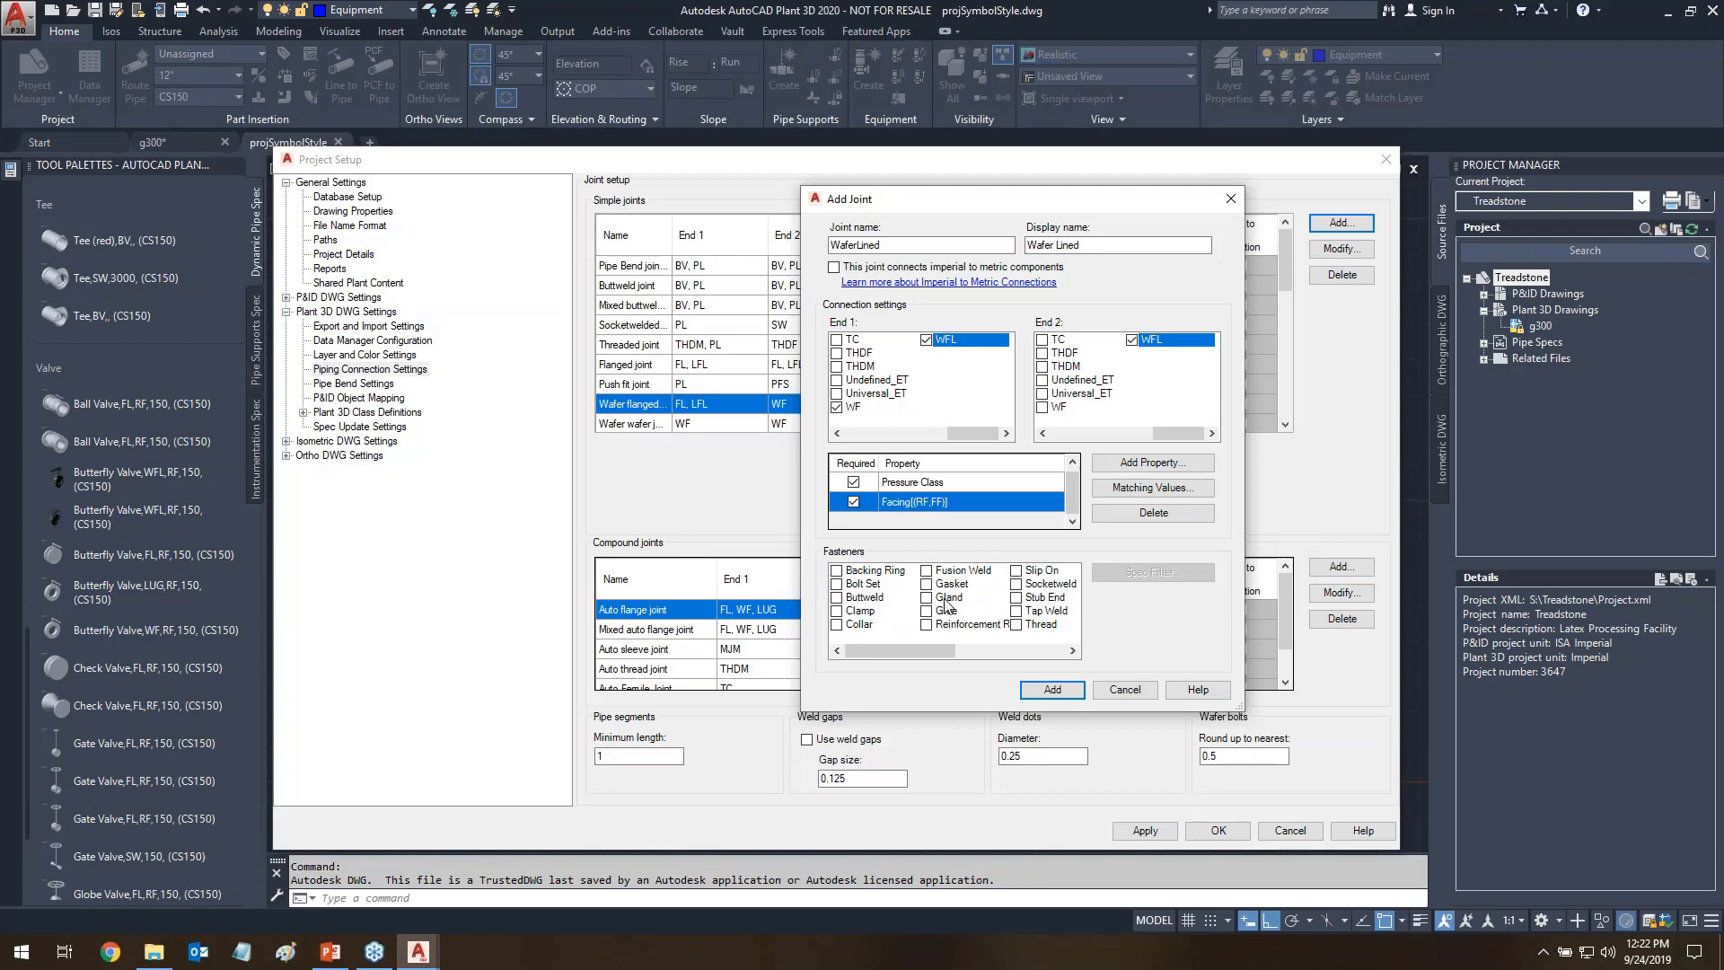
# - Add the Wafer Lined joint without fasteners, check its entry among the simple joints, and accept the project setup
pyautogui.click(1060, 690)
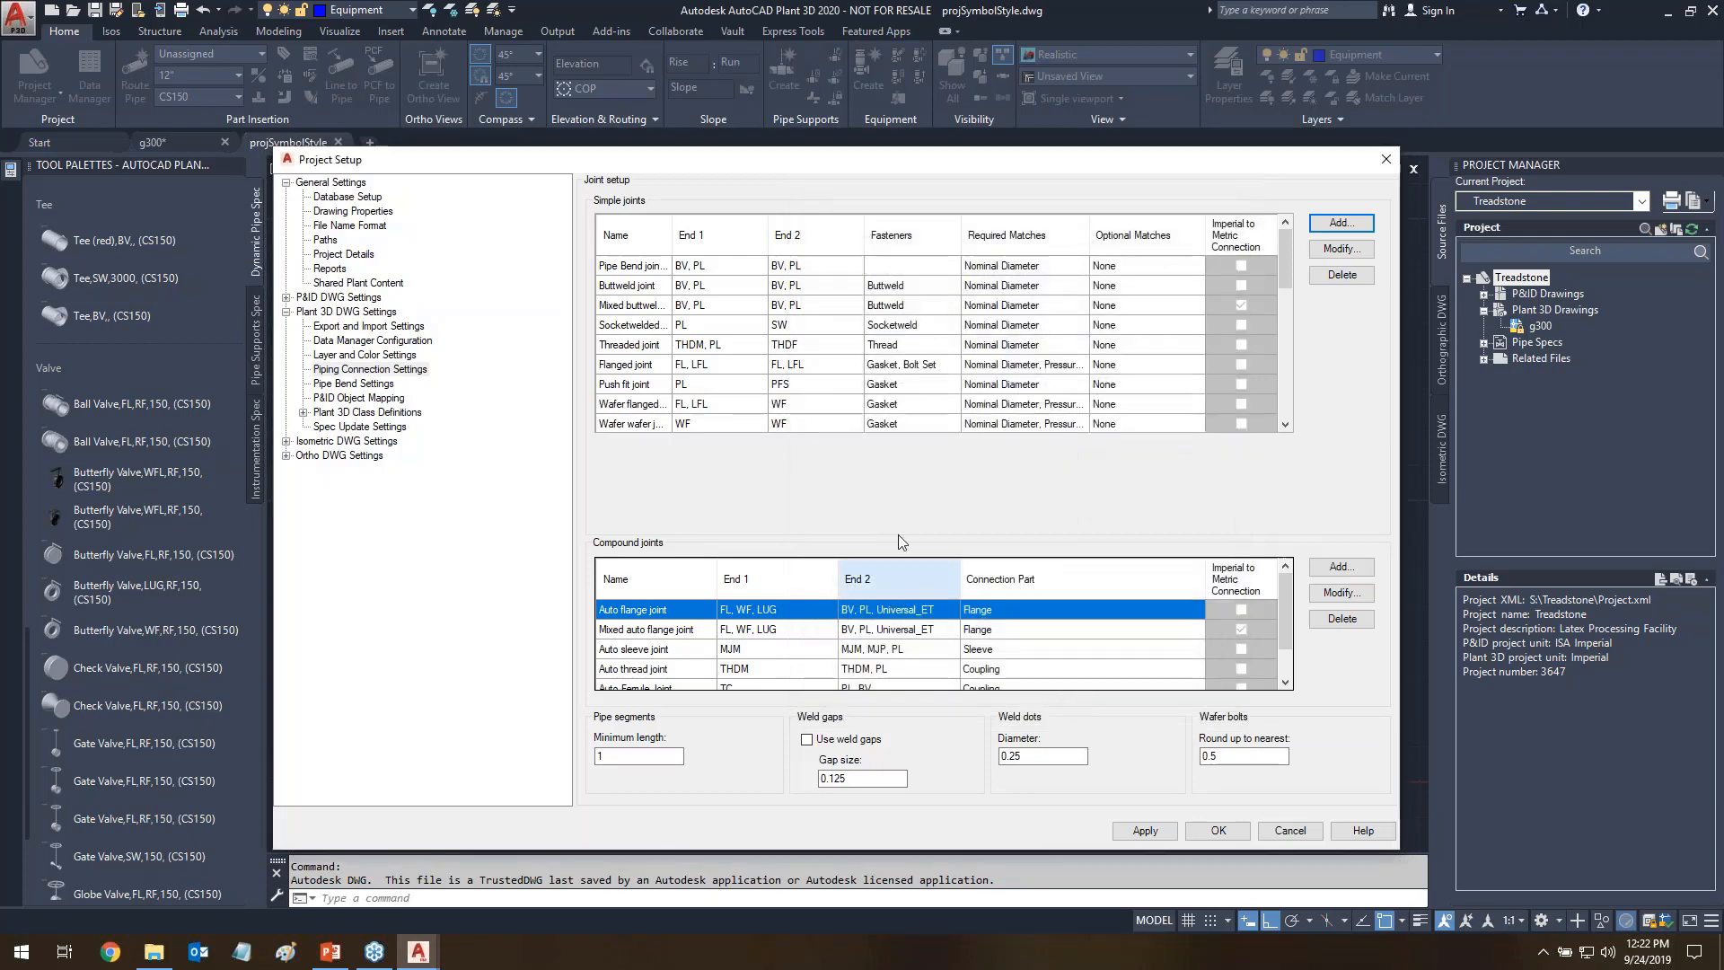
pyautogui.moveTo(1289, 255); pyautogui.dragTo(1295, 400)
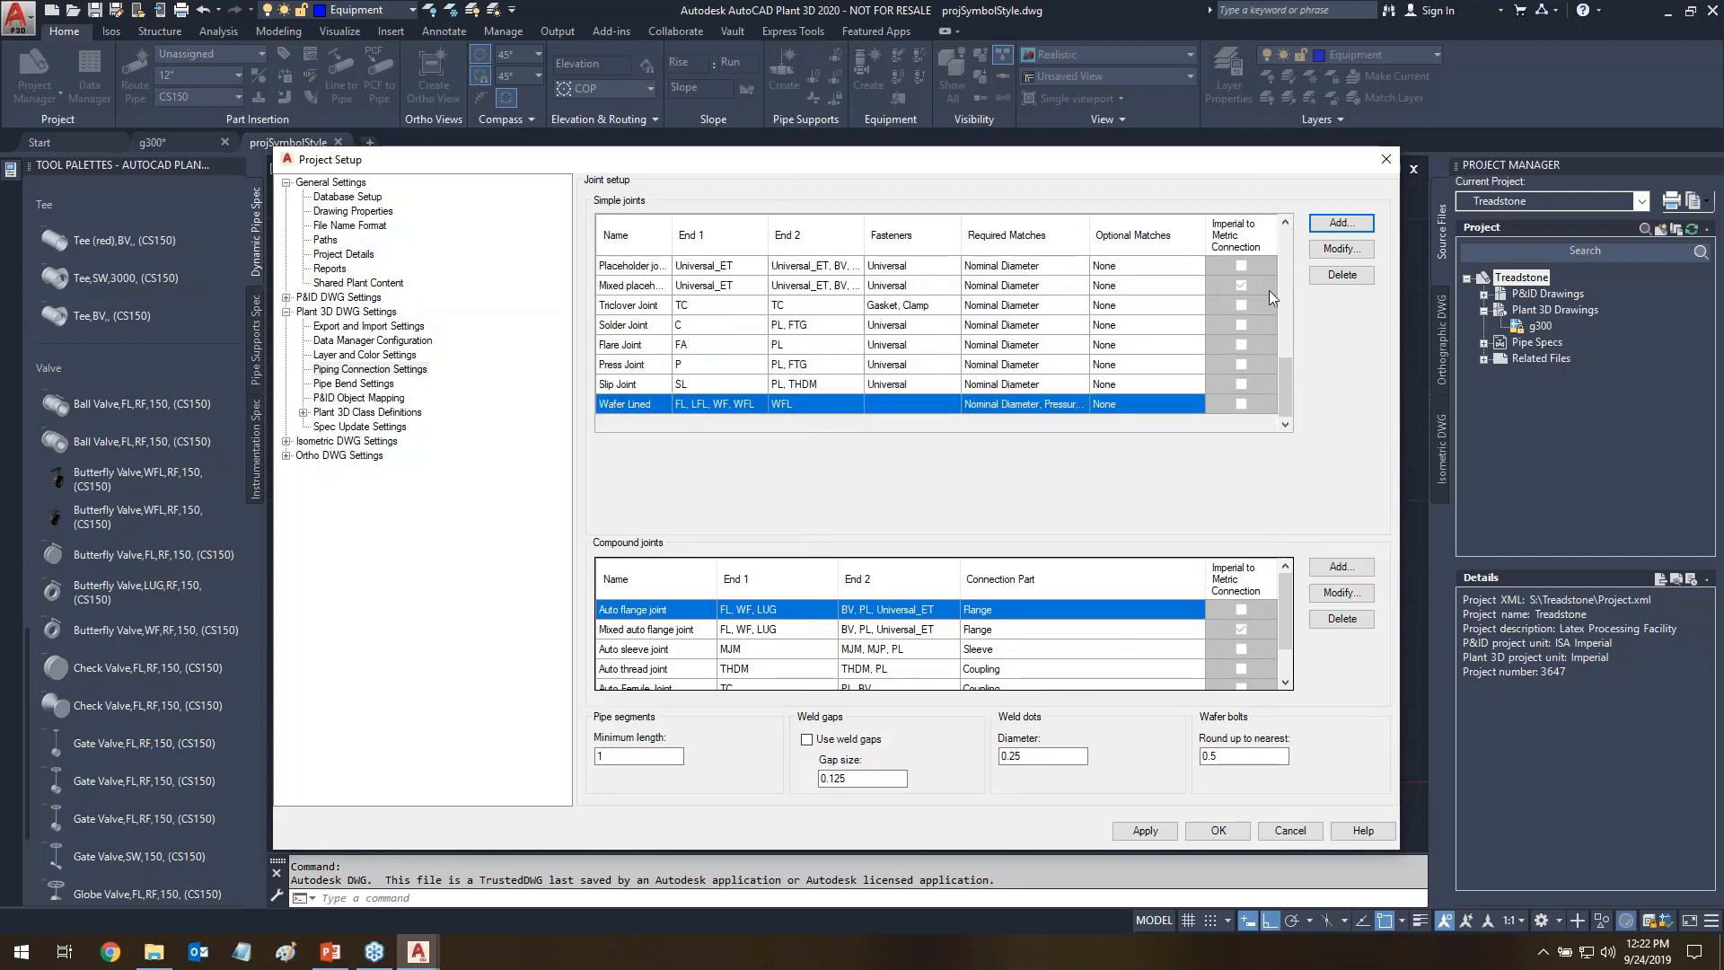
pyautogui.click(1231, 841)
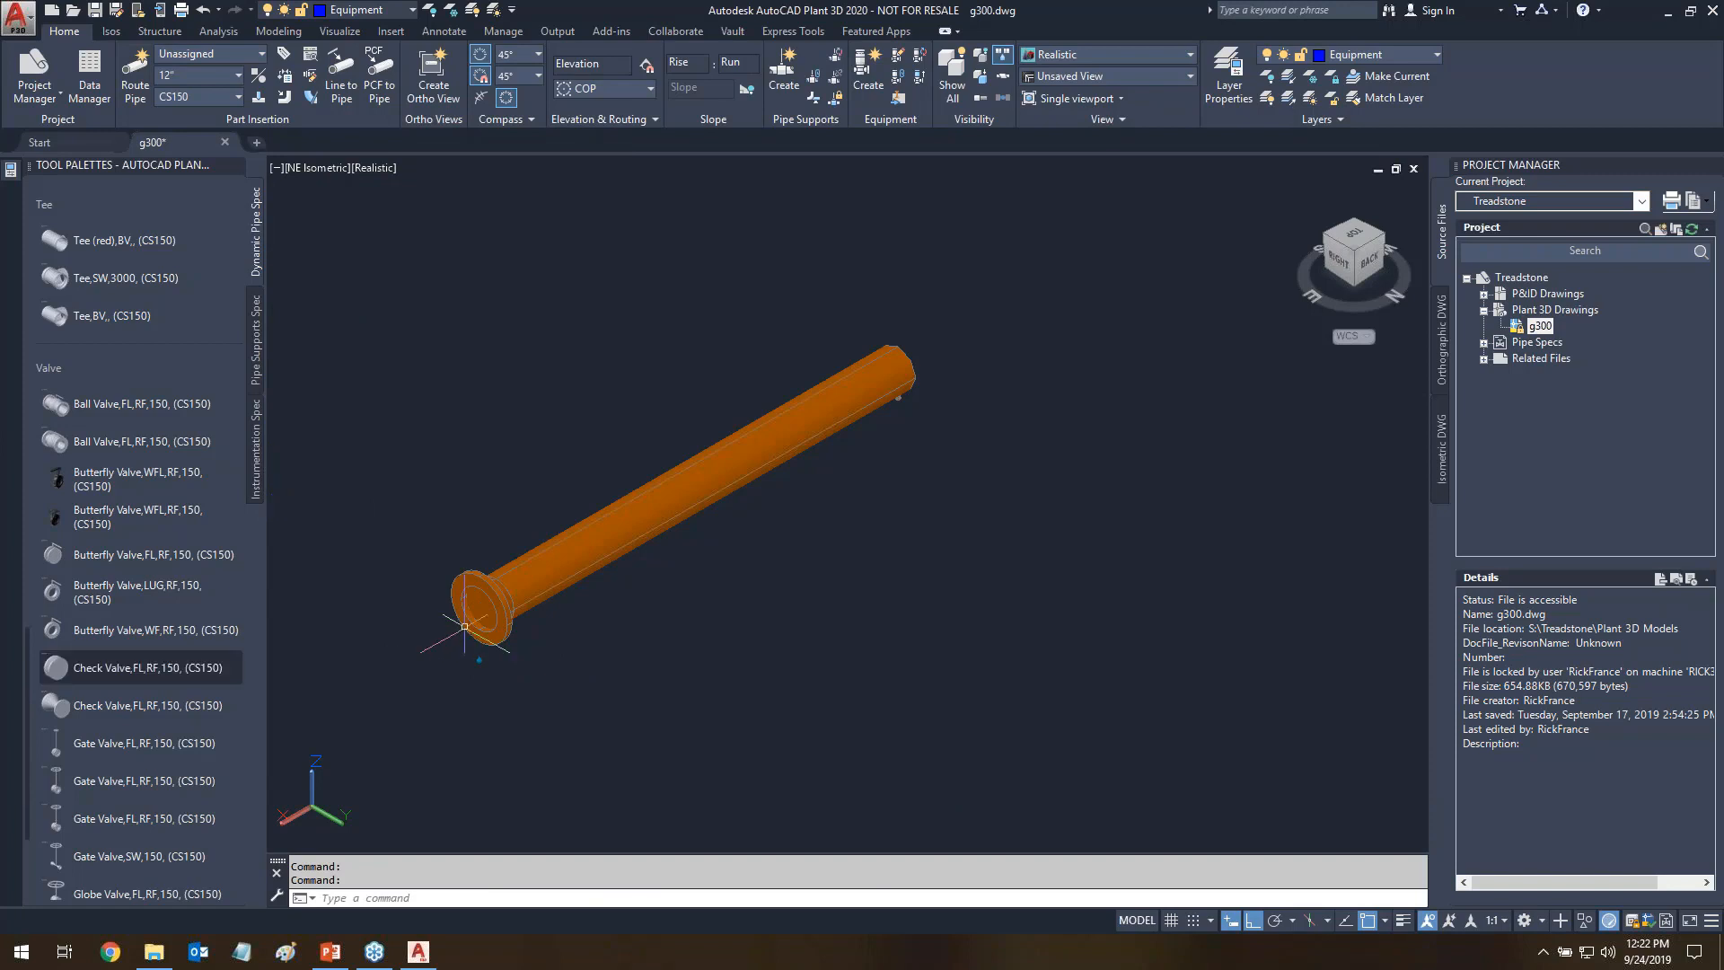
# - Try to attach a FLANGE WN,FL,FF,150 (CS150) directly to the flange at the pipe's end
pyautogui.moveTo(26, 681); pyautogui.dragTo(14, 816)
pyautogui.scroll(-6, 30, 605)
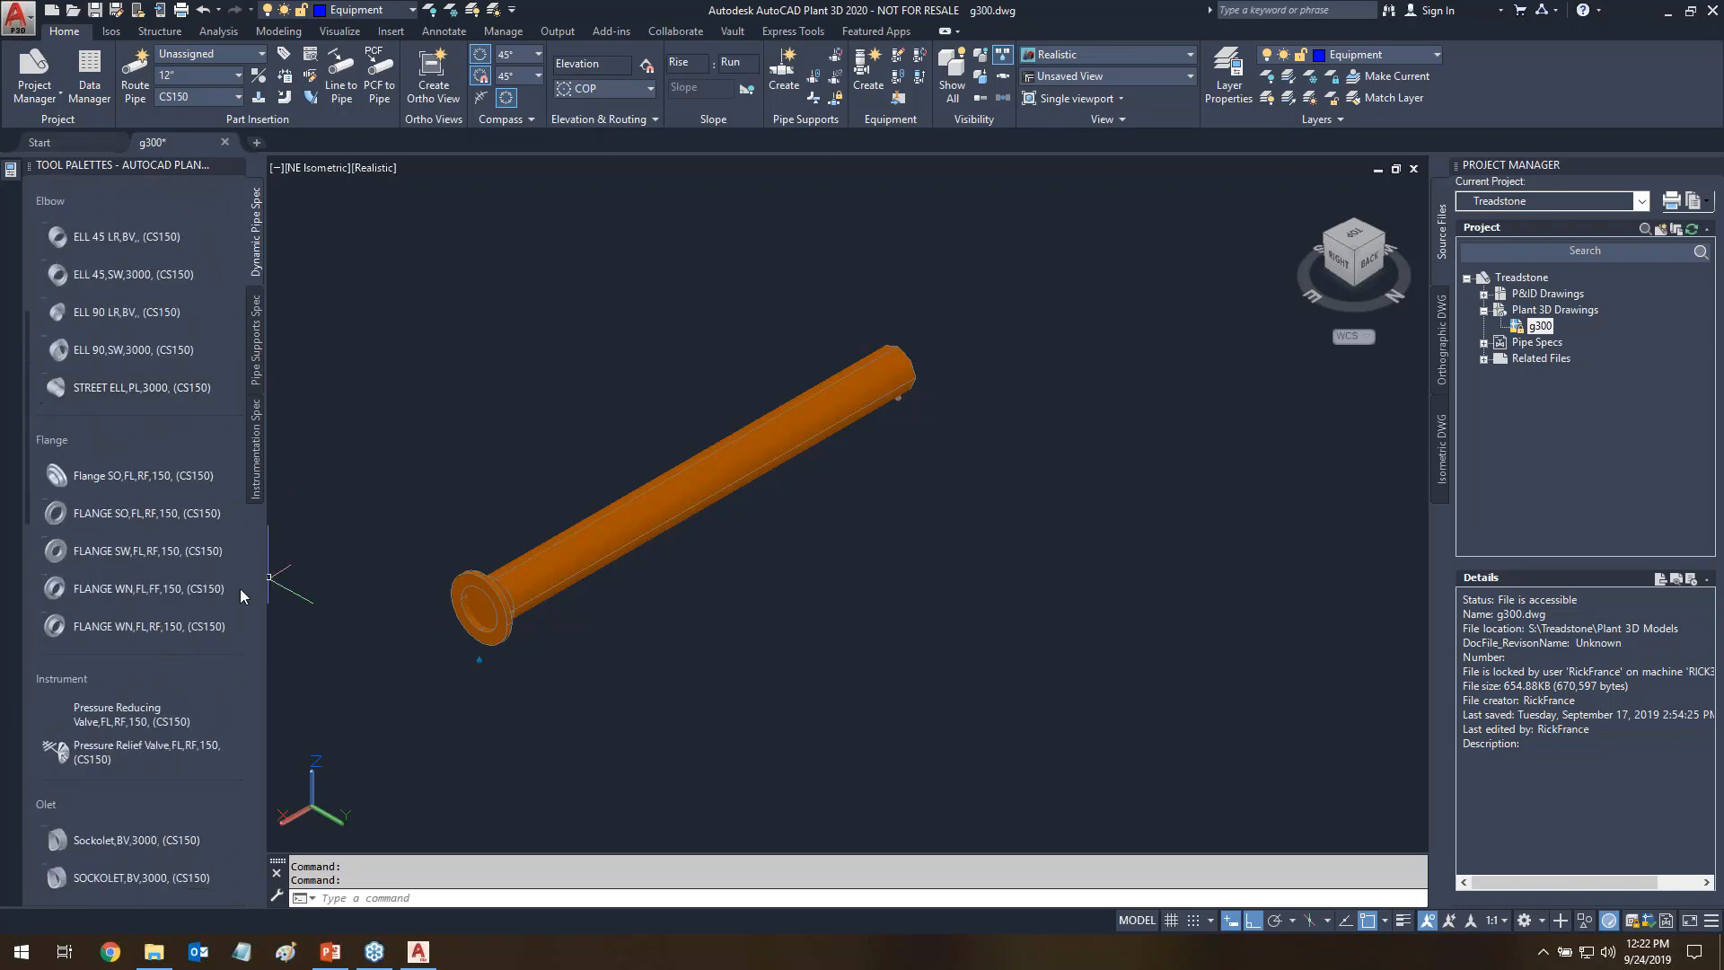
pyautogui.click(148, 595)
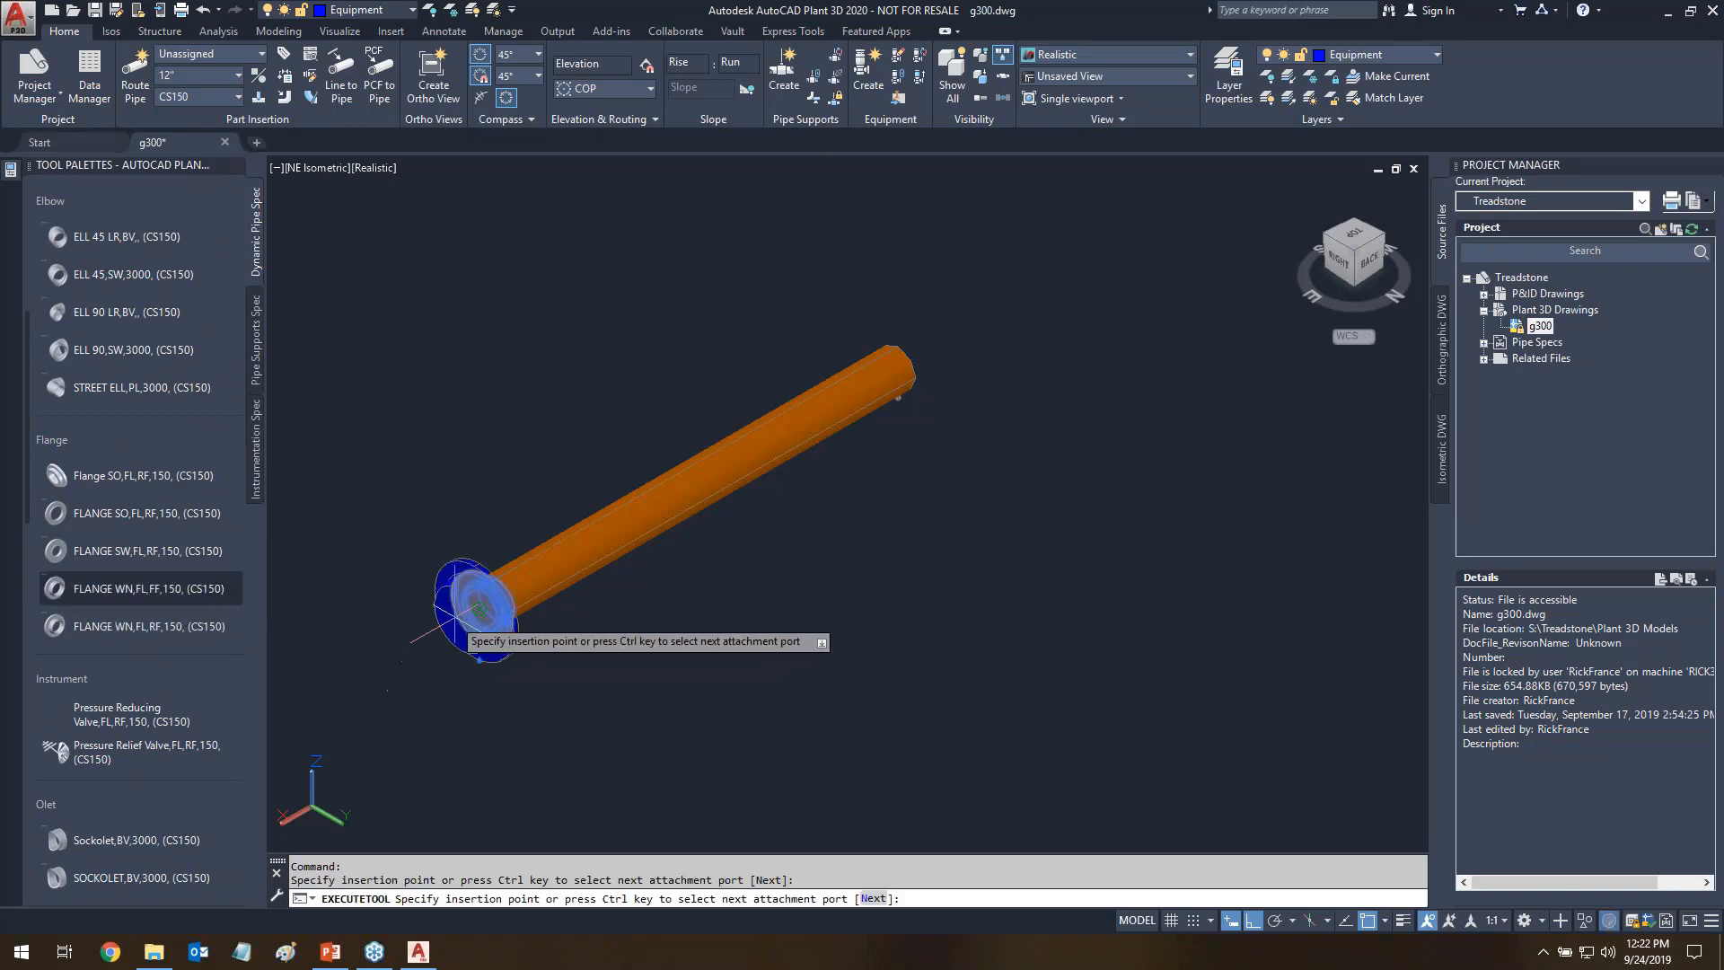
pyautogui.click(478, 610)
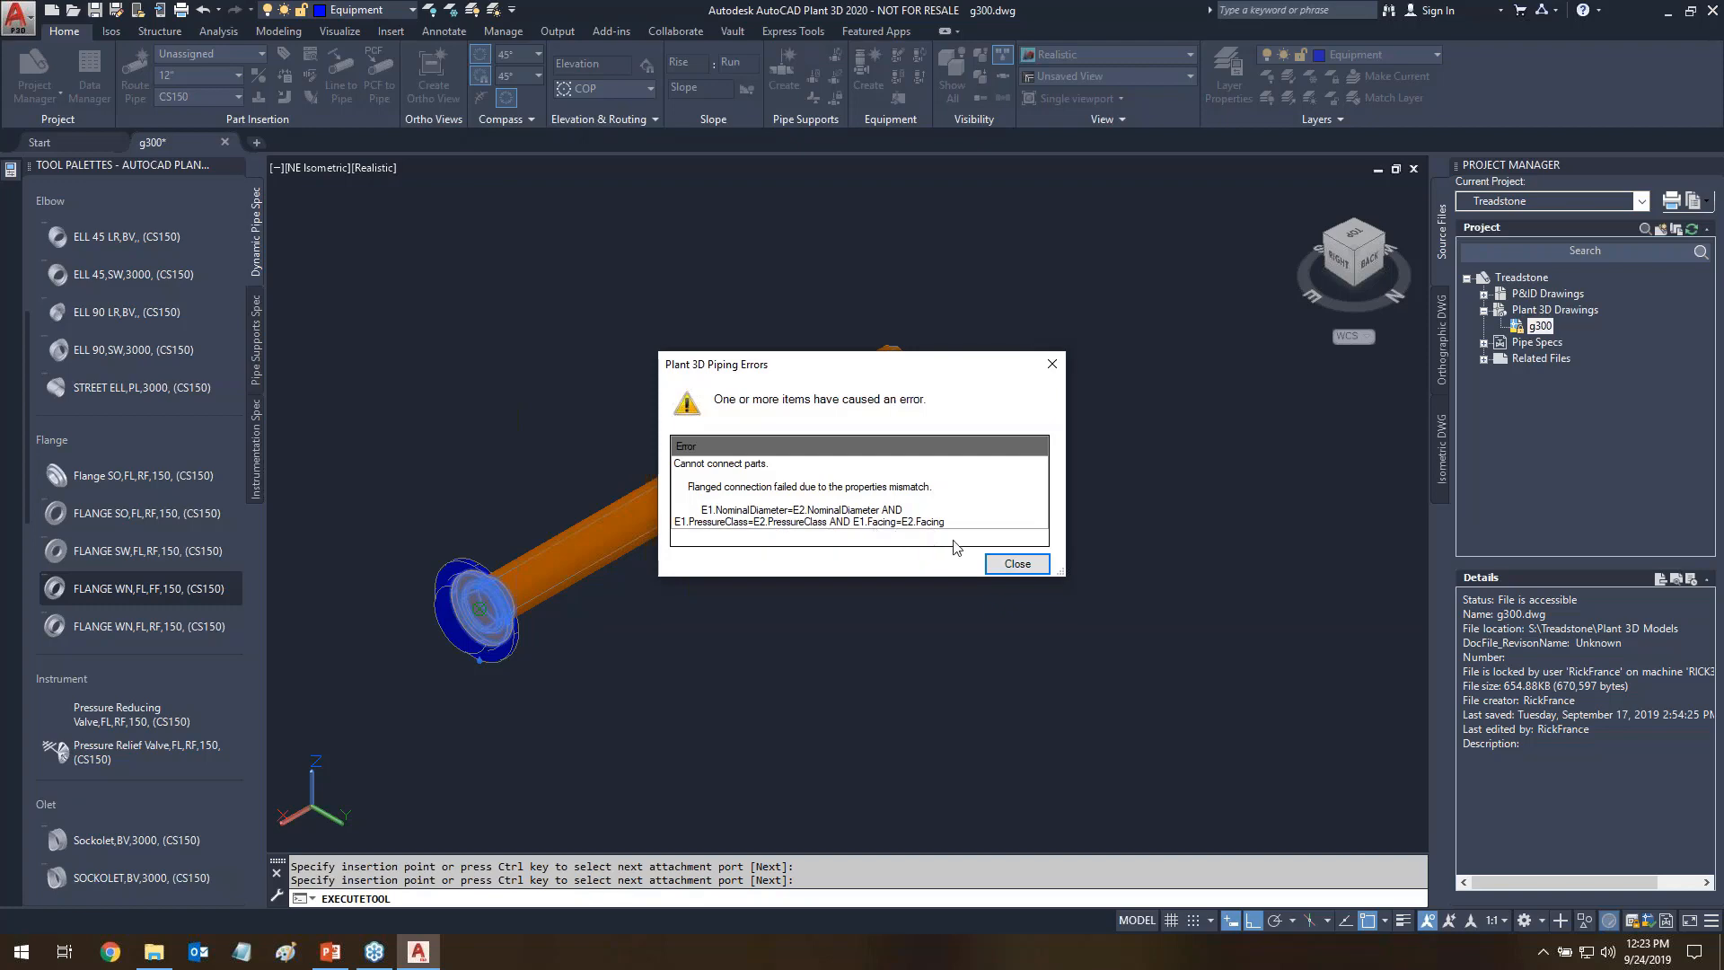
pyautogui.click(1018, 564)
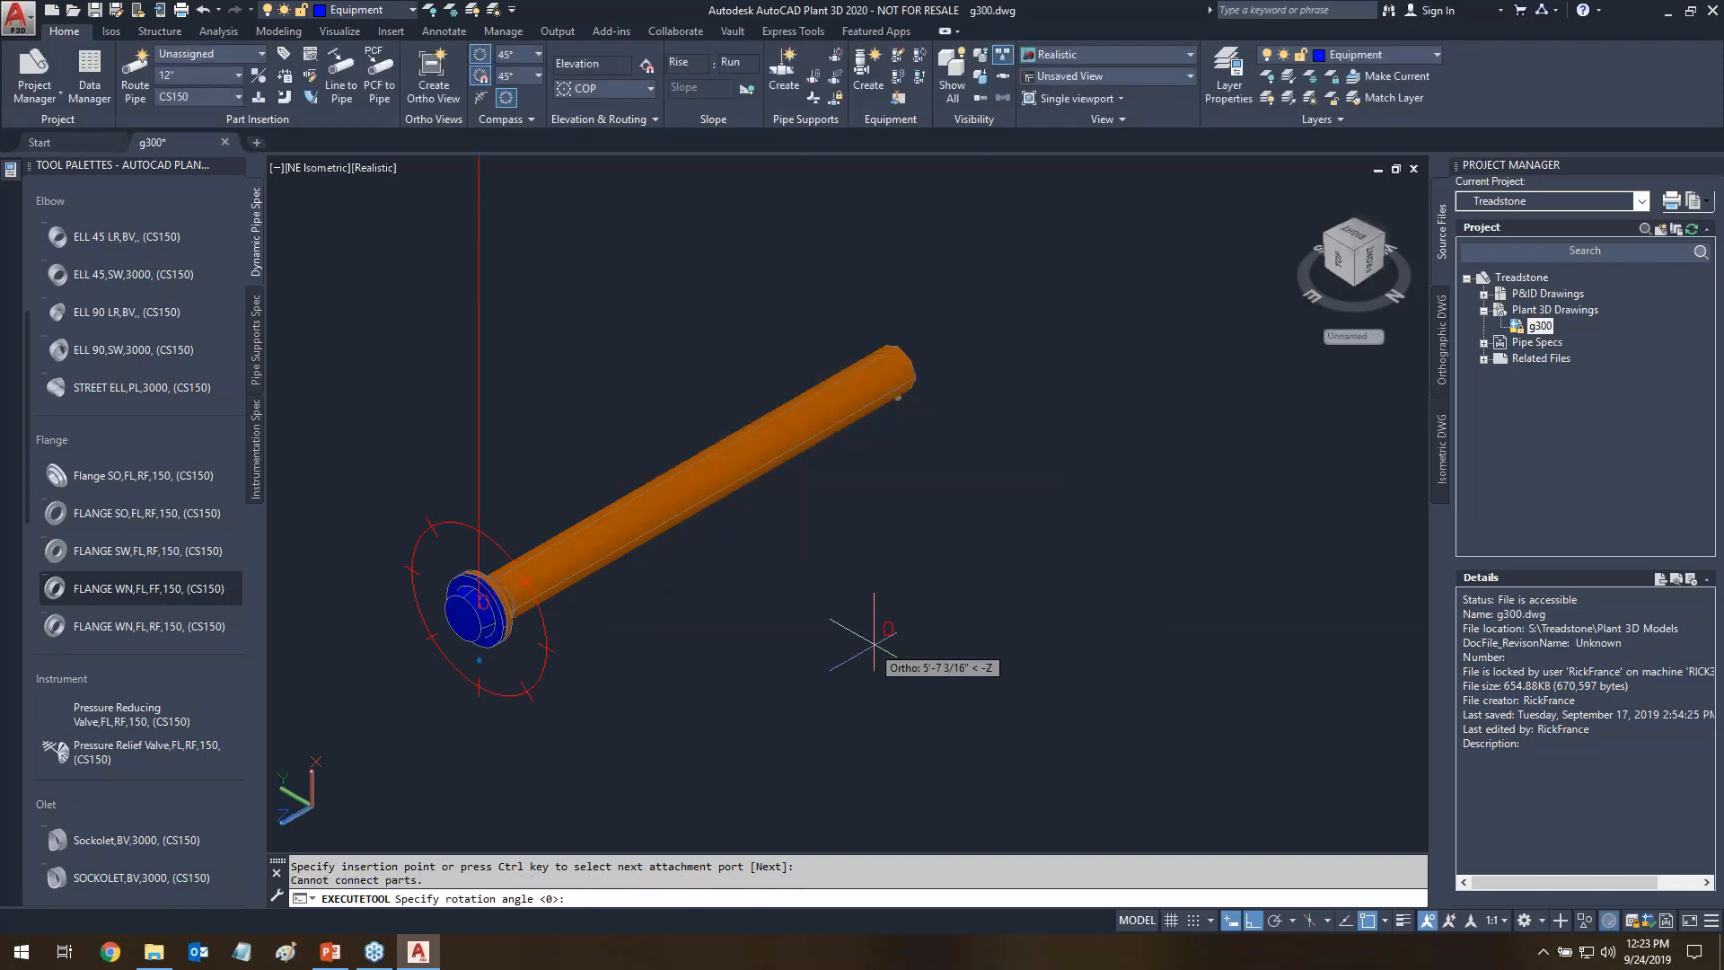
# - End the flange placement and delete the flat-face flange from the pipe's flanged end
pyautogui.press('Escape')
pyautogui.press('Escape')
pyautogui.click(467, 634)
pyautogui.press('Delete')
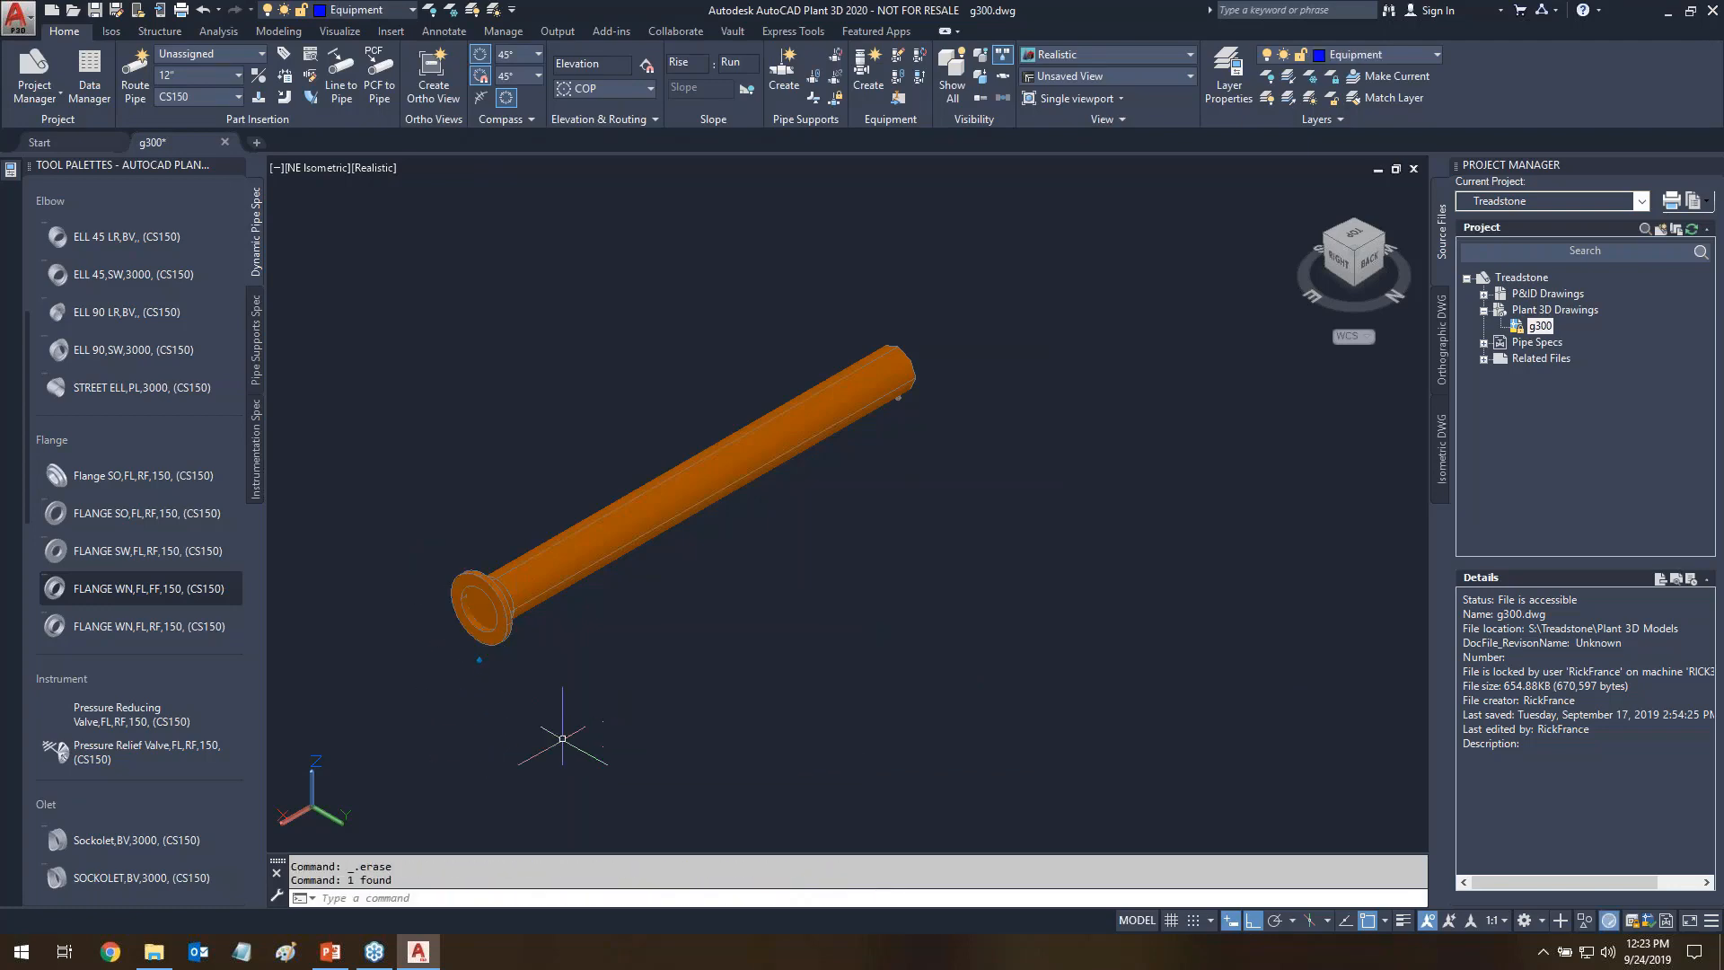
# - Attach the wheel-operated Butterfly Valve,WFL,RF,150 (CS150) to the flange at the pipe's end
pyautogui.scroll(-15, 100, 595)
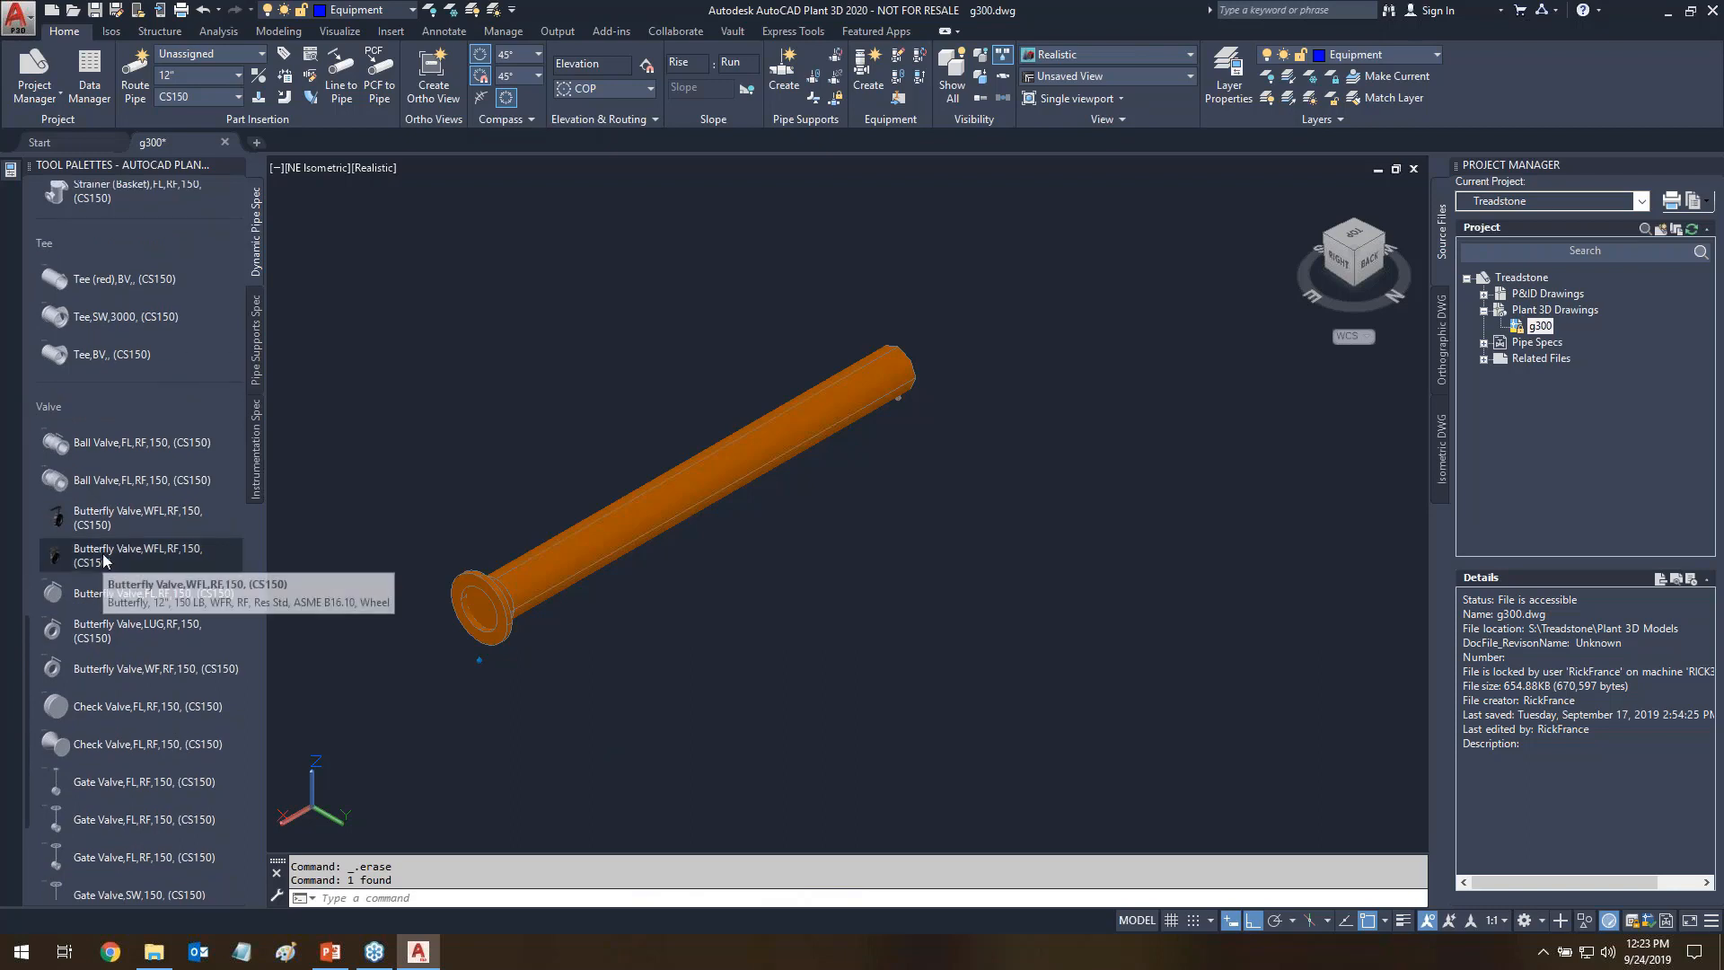
pyautogui.click(134, 554)
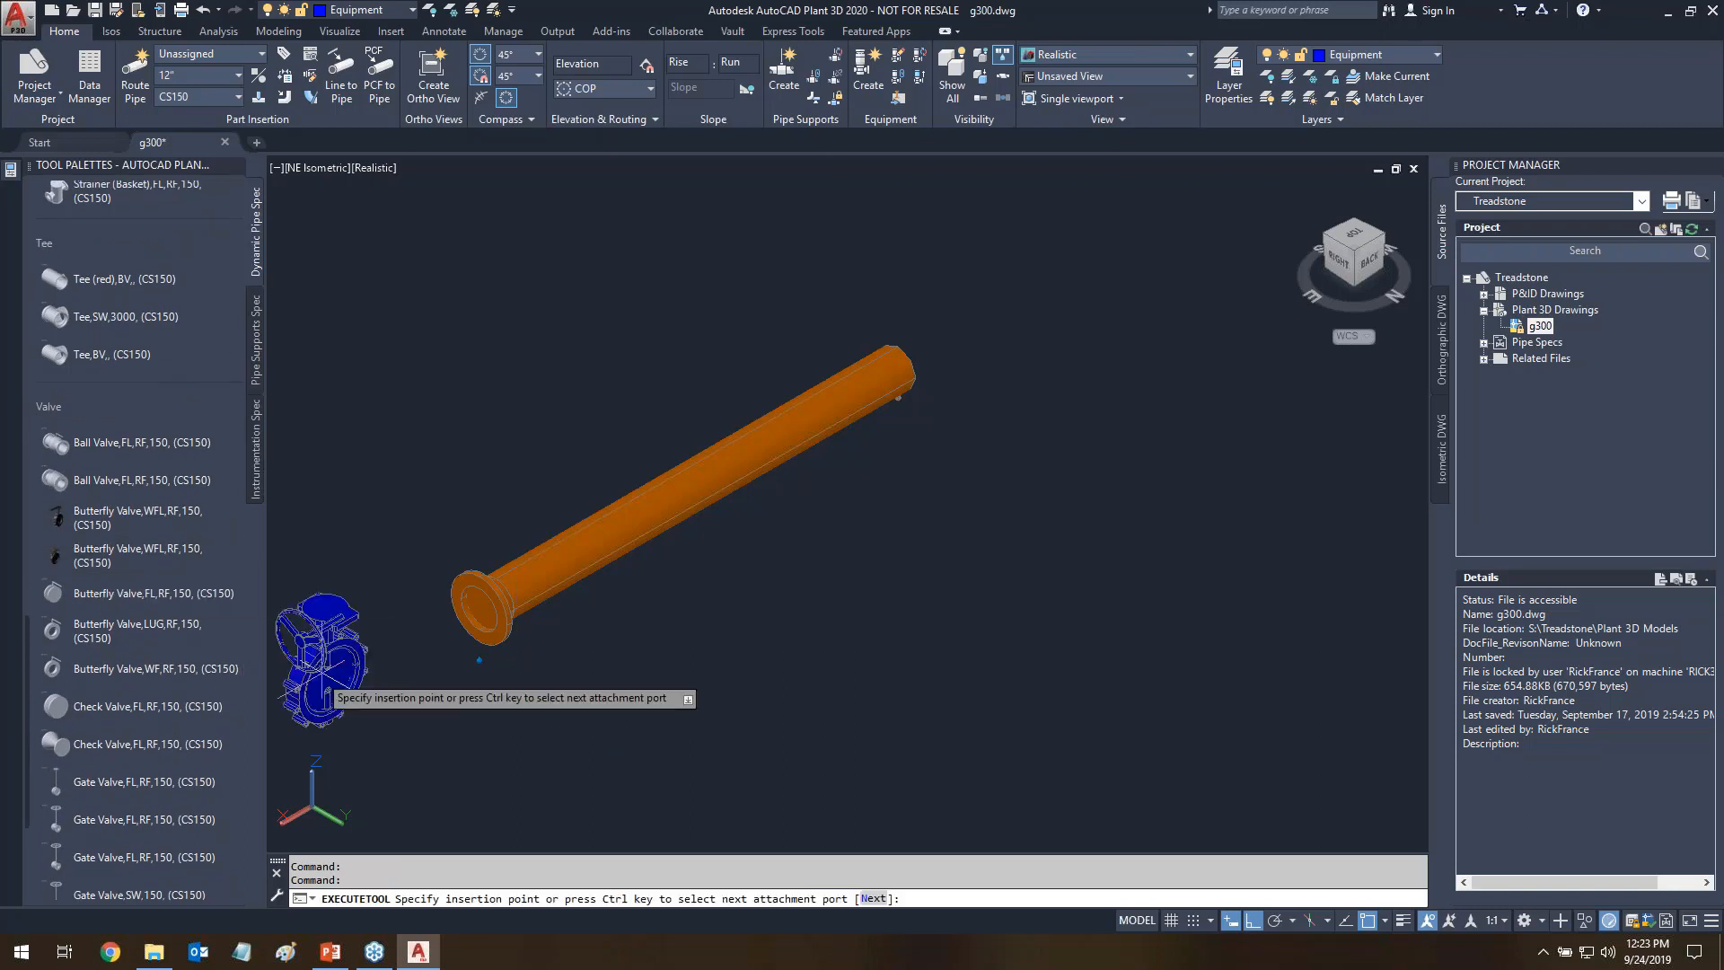
pyautogui.click(480, 606)
pyautogui.click(873, 703)
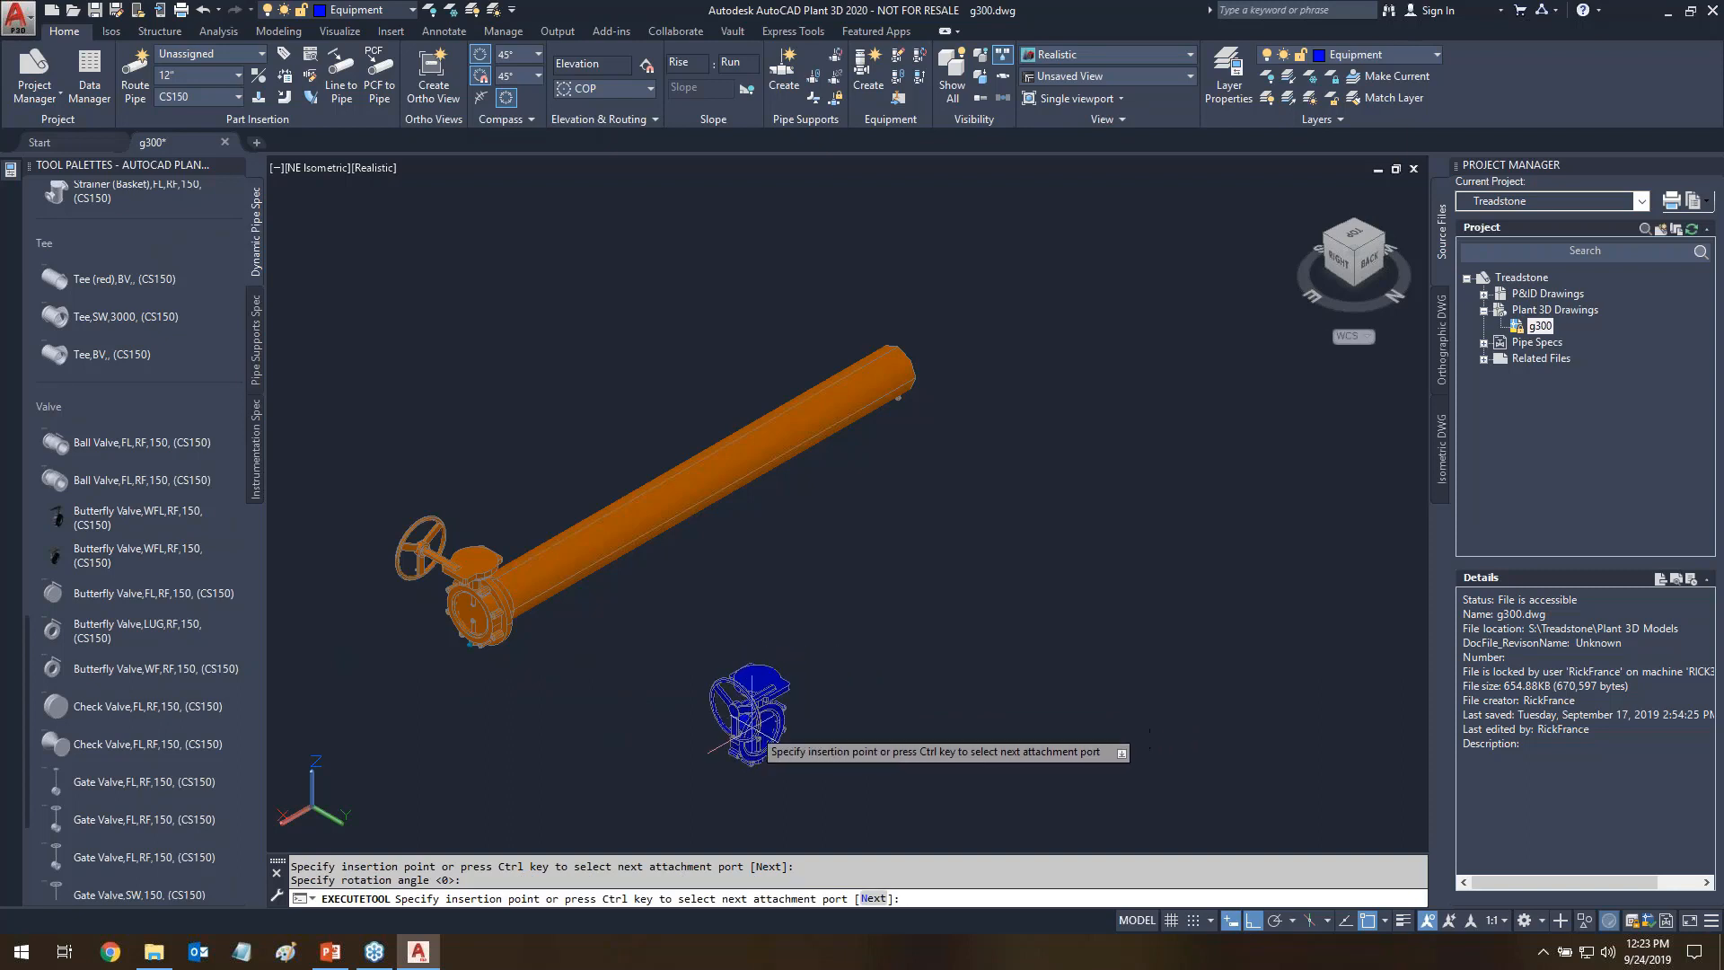
pyautogui.press('Escape')
pyautogui.keyDown('shift'); pyautogui.moveTo(613, 788); pyautogui.dragTo(597, 738, button='middle'); pyautogui.keyUp('shift')
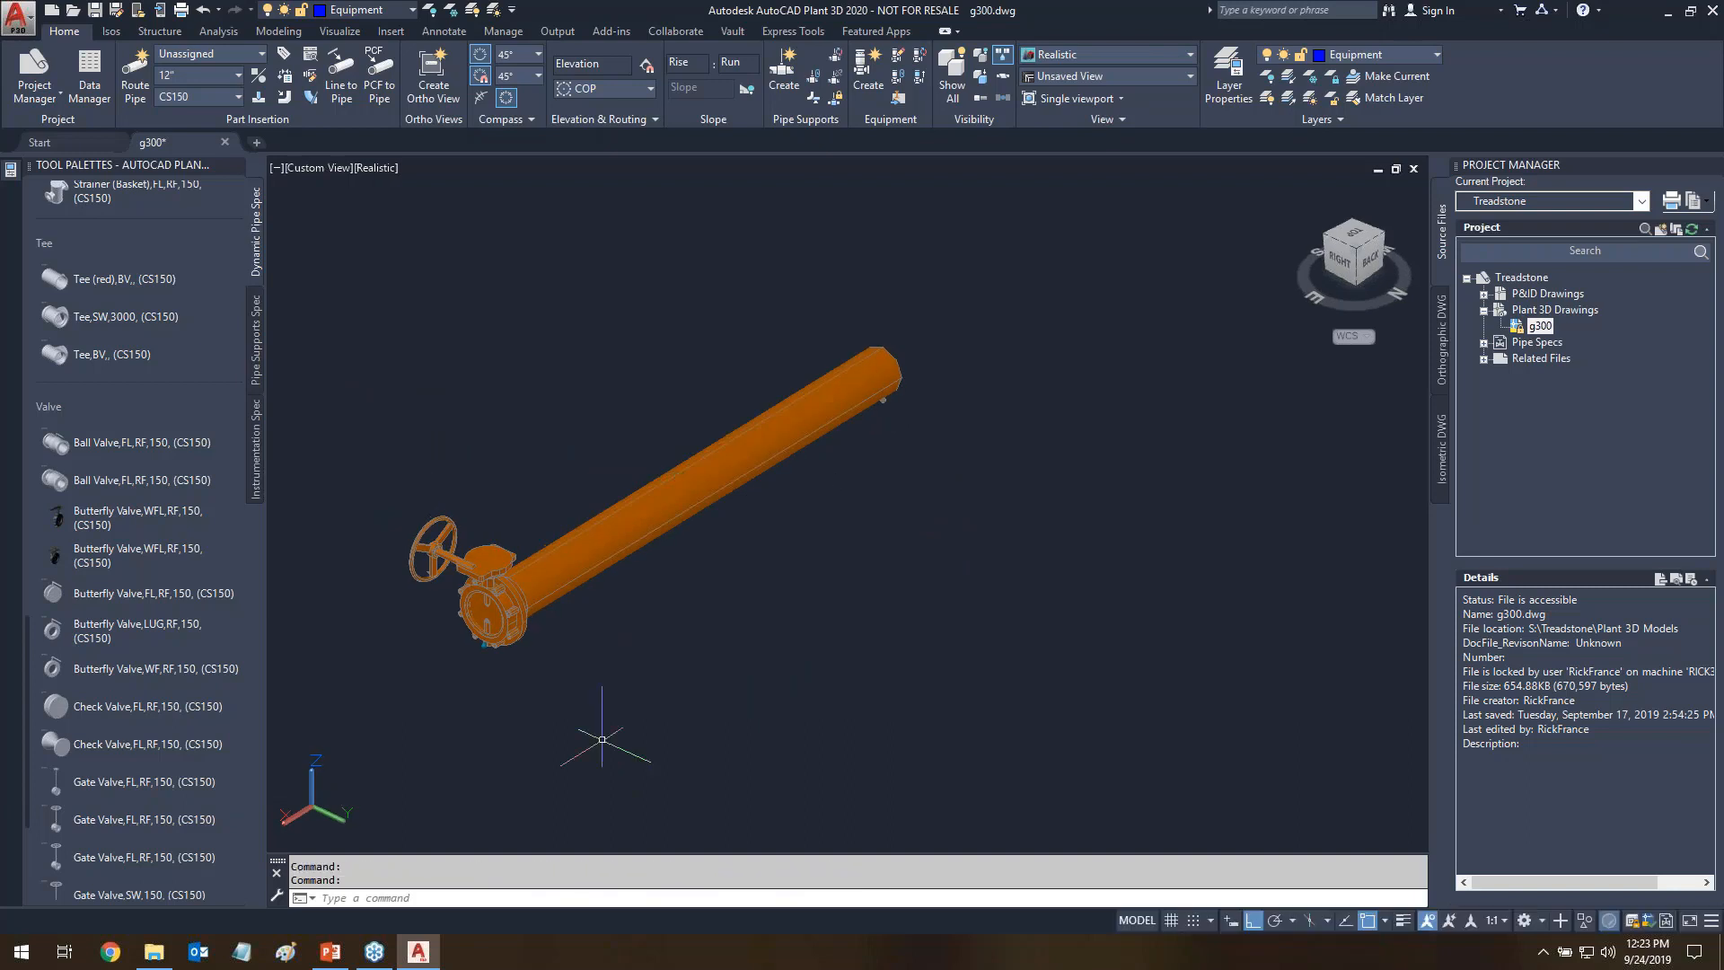
pyautogui.moveTo(743, 671); pyautogui.dragTo(849, 689, button='middle')
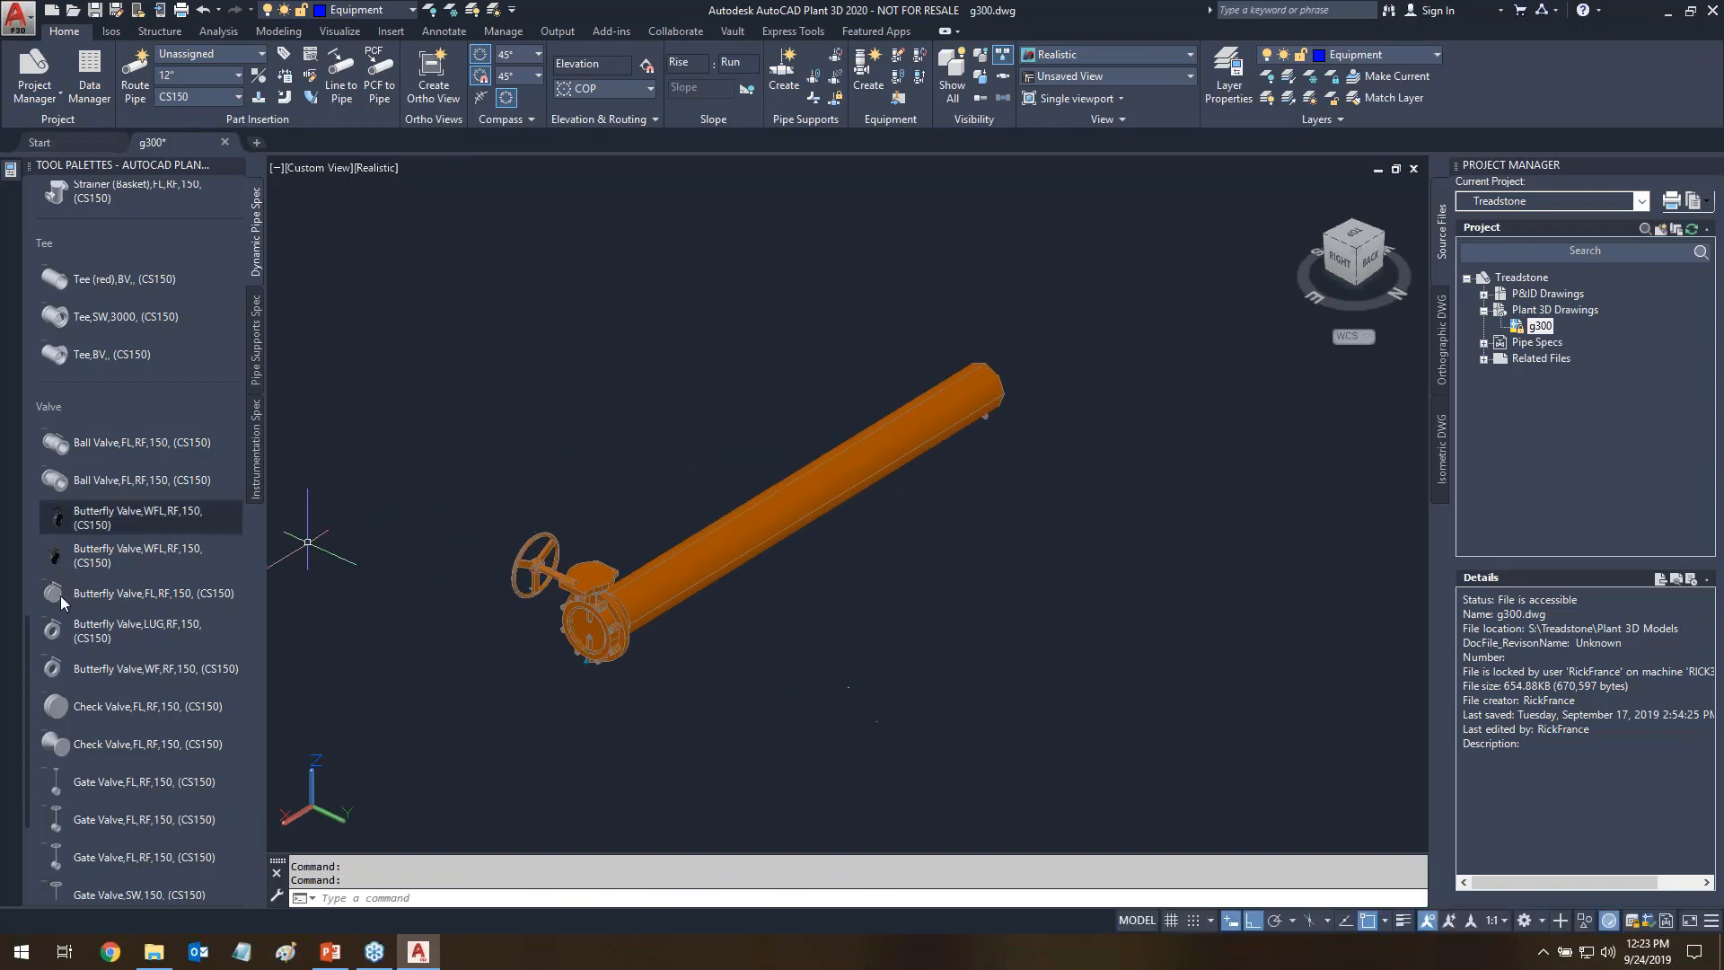
# - Attach a FLANGE WN,FL,FF,150 (CS150) to the open end of the butterfly valve
pyautogui.scroll(1, 27, 642)
pyautogui.moveTo(25, 636); pyautogui.dragTo(21, 355)
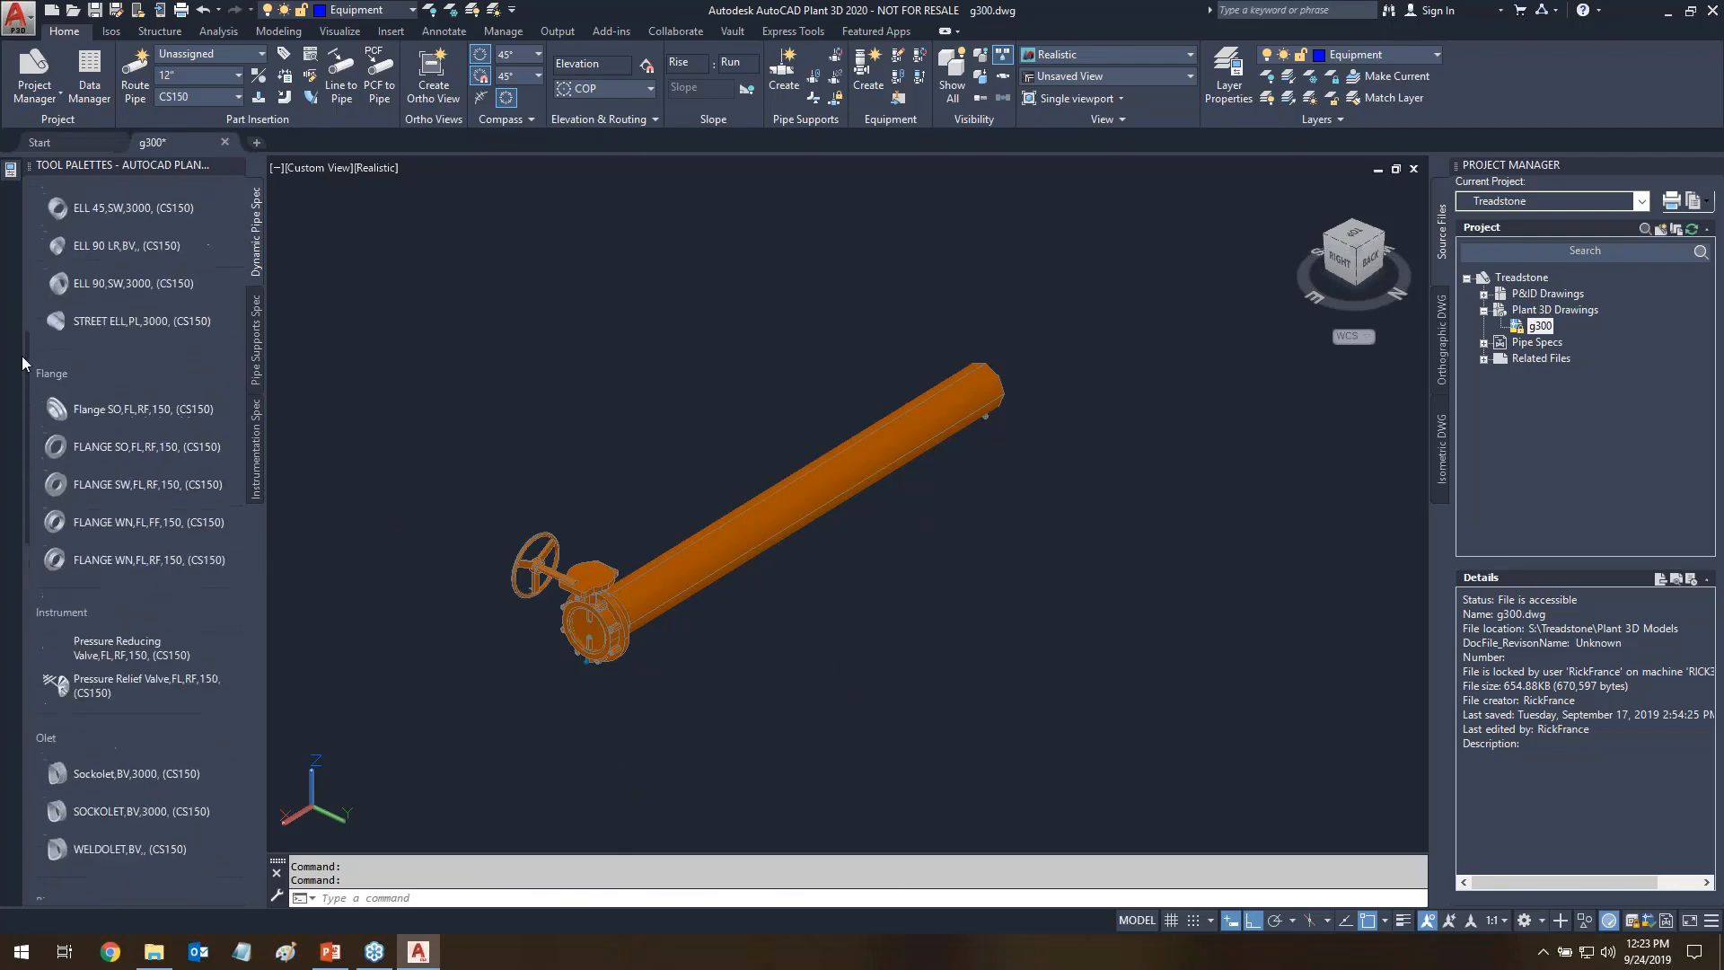
pyautogui.click(117, 530)
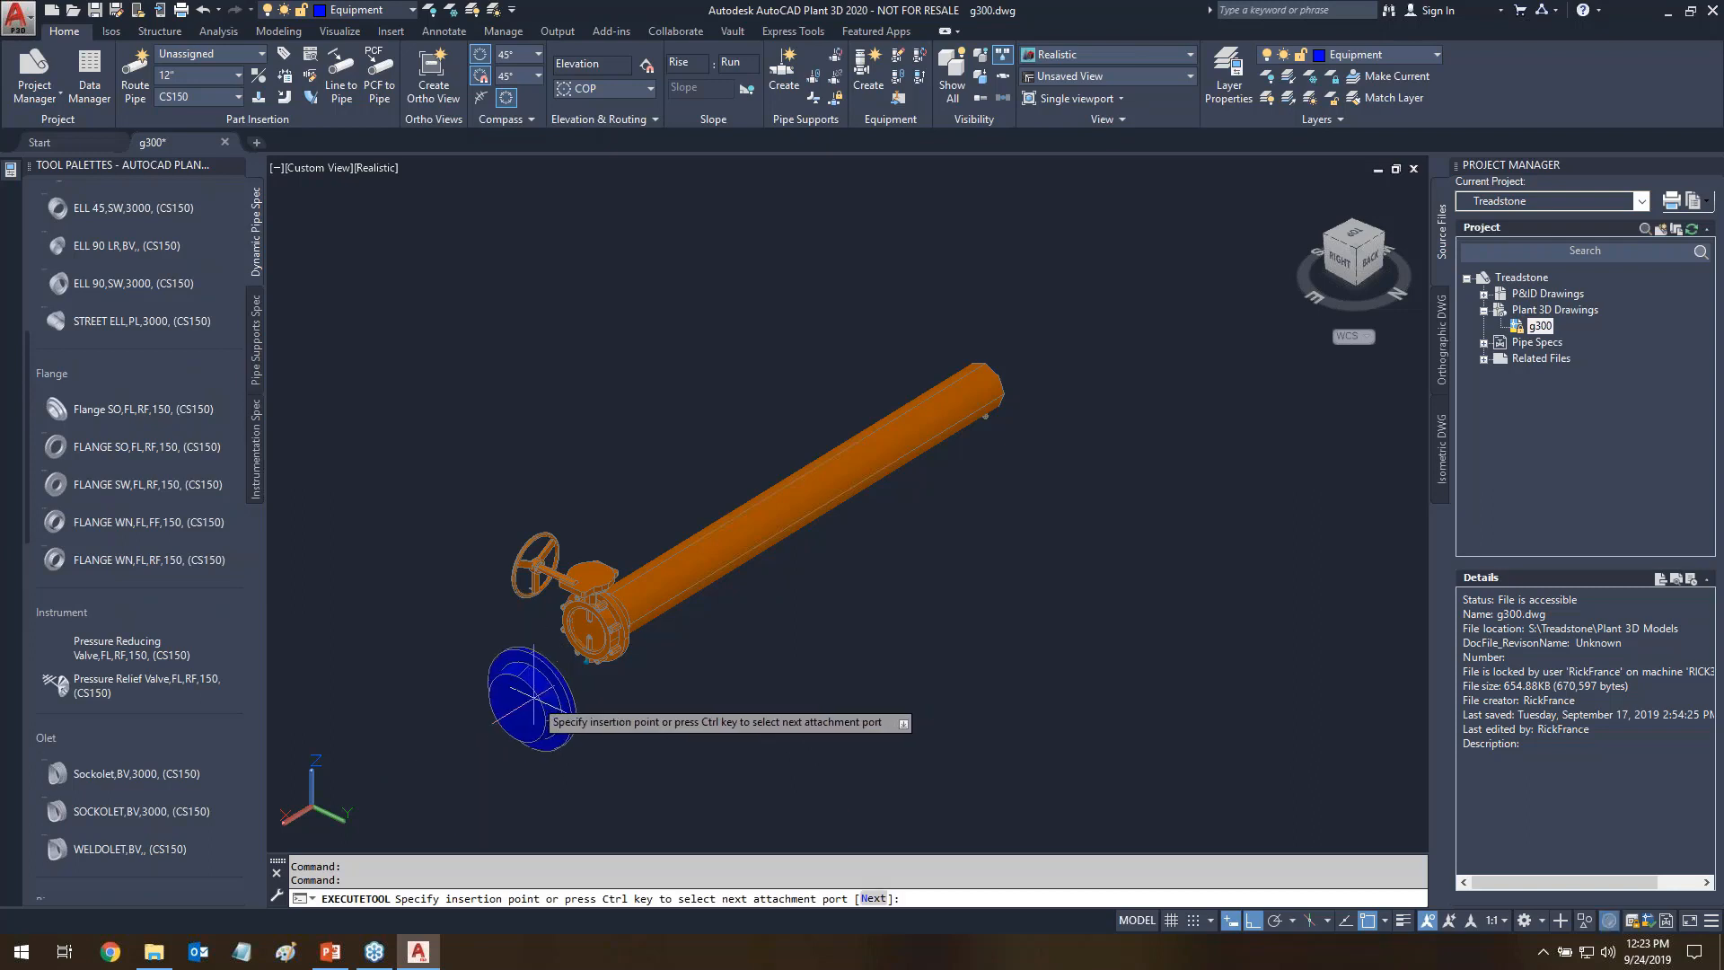
pyautogui.click(579, 633)
pyautogui.click(705, 734)
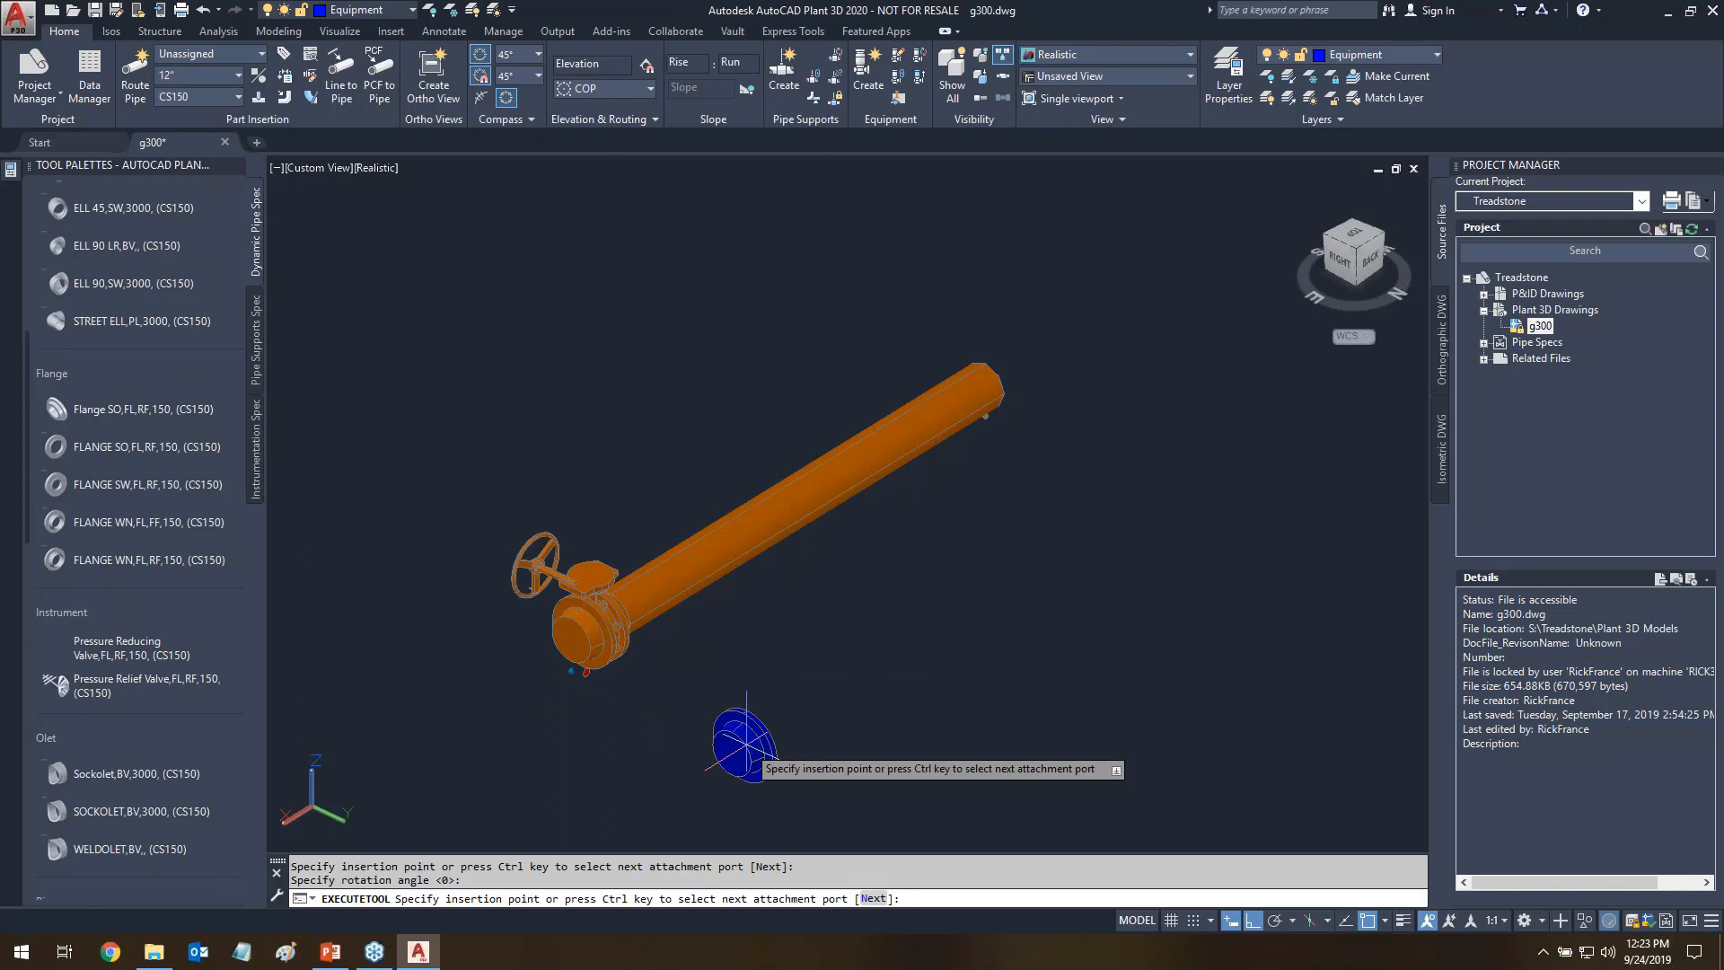
pyautogui.press('Escape')
pyautogui.keyDown('shift'); pyautogui.moveTo(704, 730); pyautogui.dragTo(656, 727, button='middle'); pyautogui.keyUp('shift')
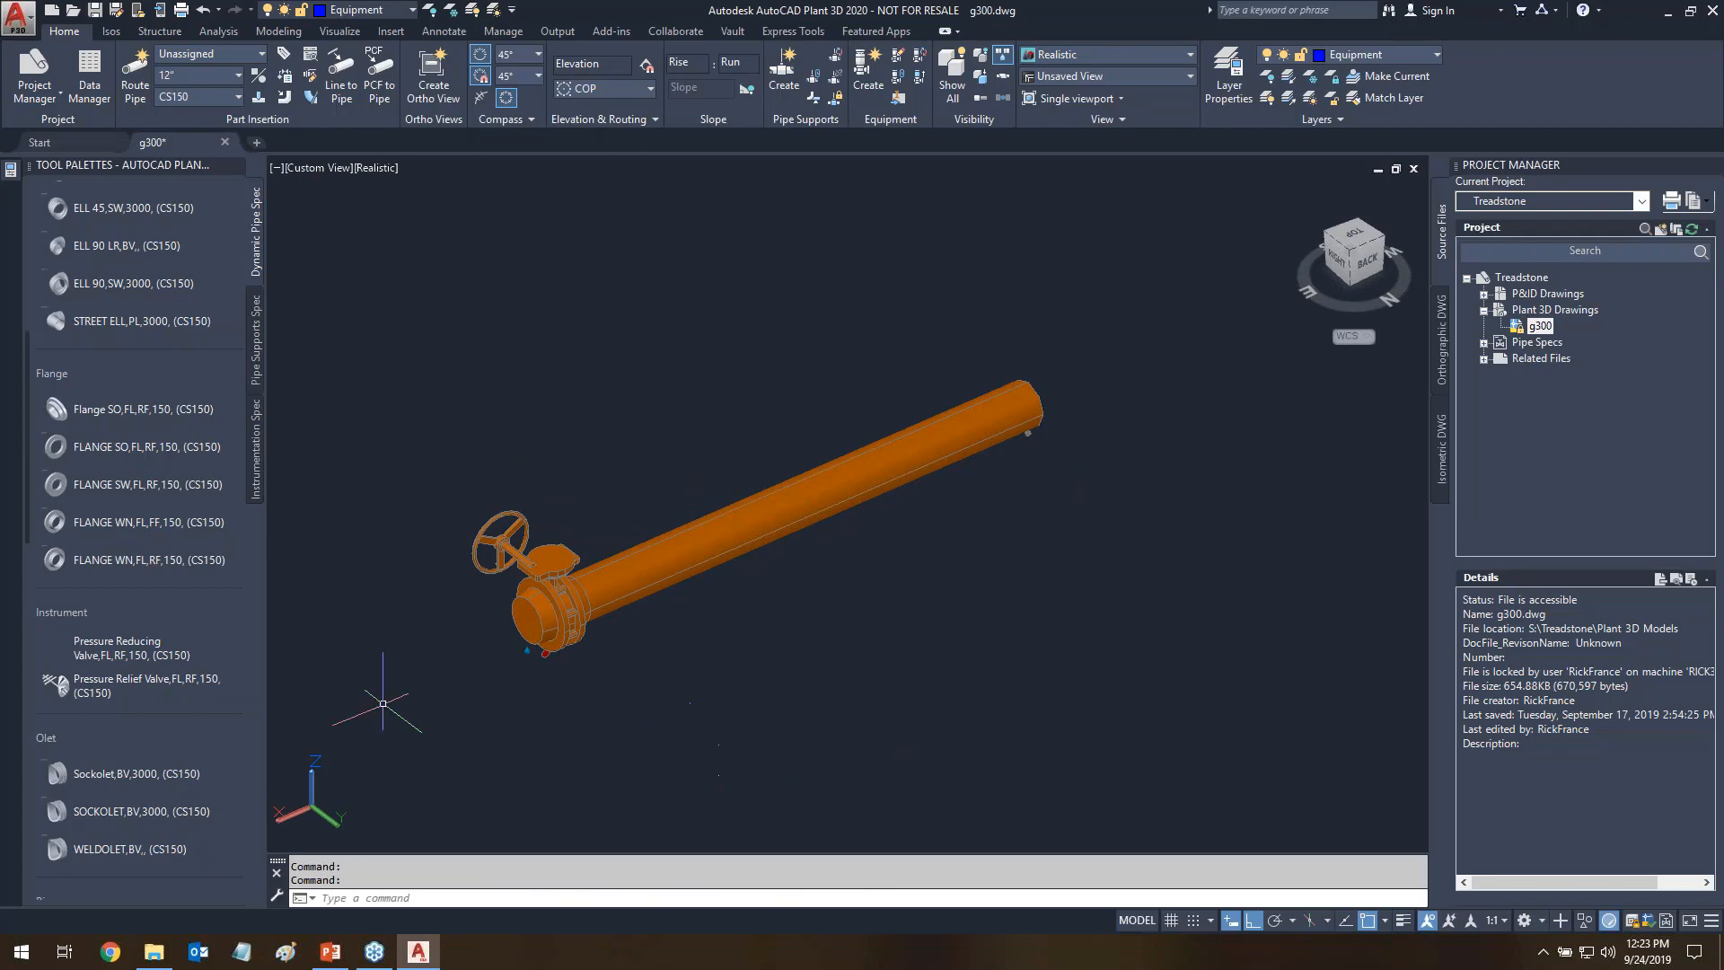
# - Delete the butterfly valve and both flanges from the pipe's end, and restore the NE isometric view
pyautogui.click(377, 735)
pyautogui.click(719, 421)
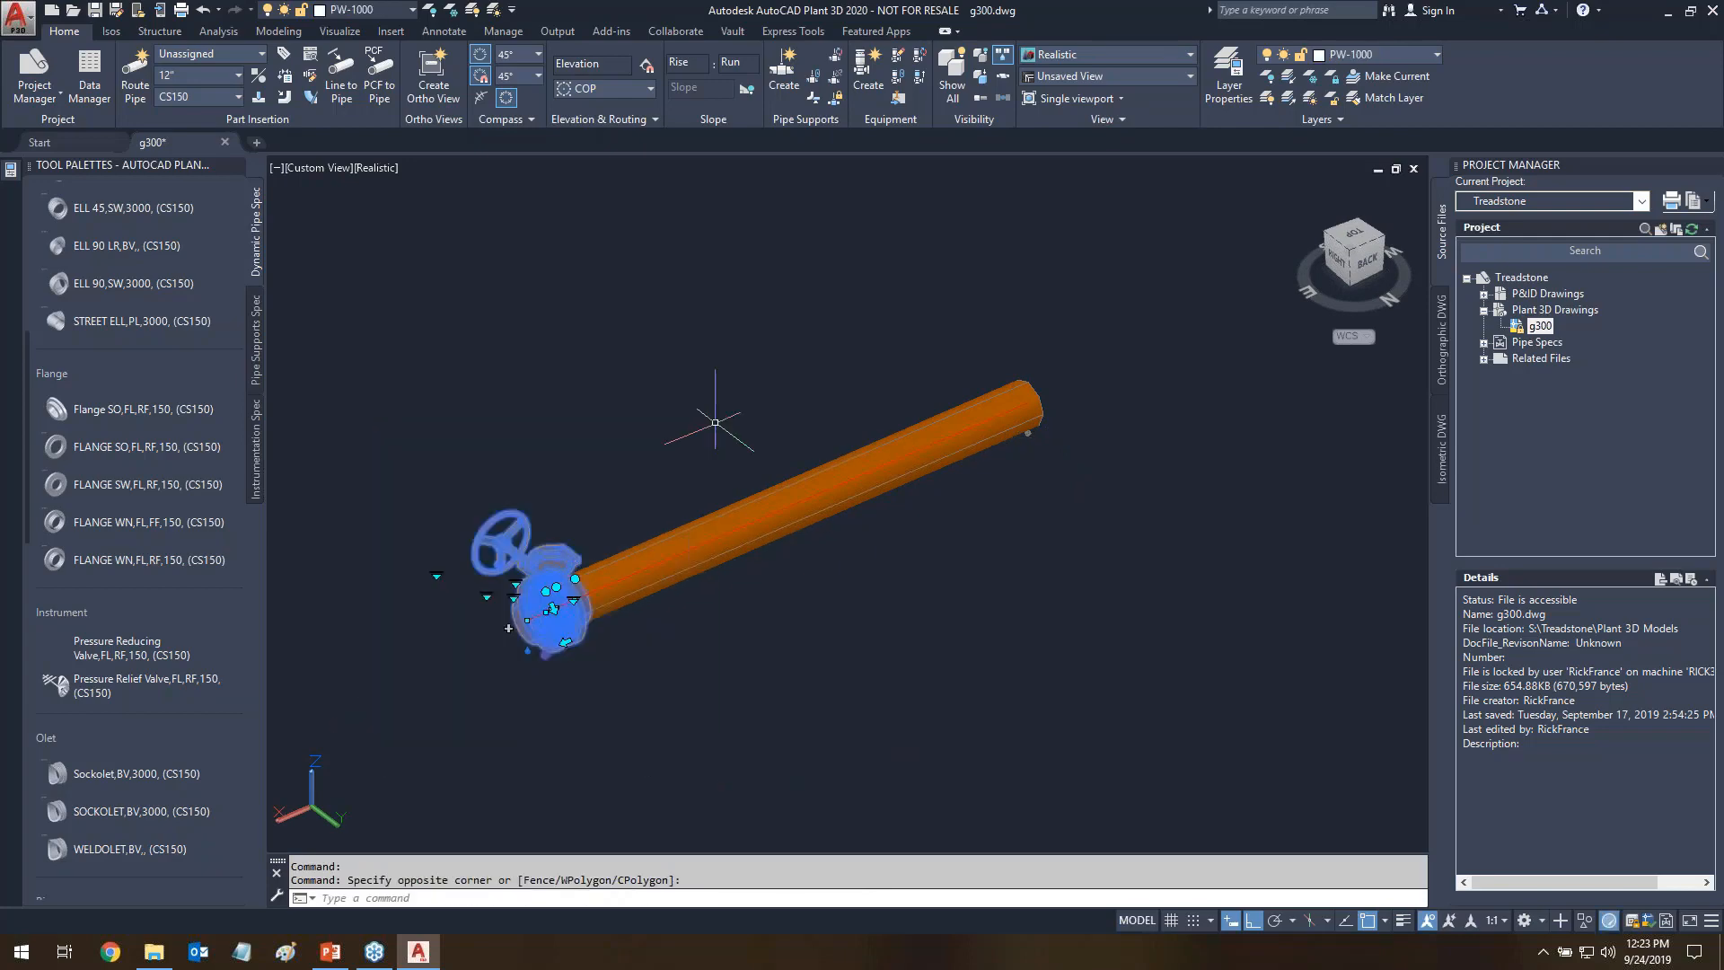
pyautogui.press('Delete')
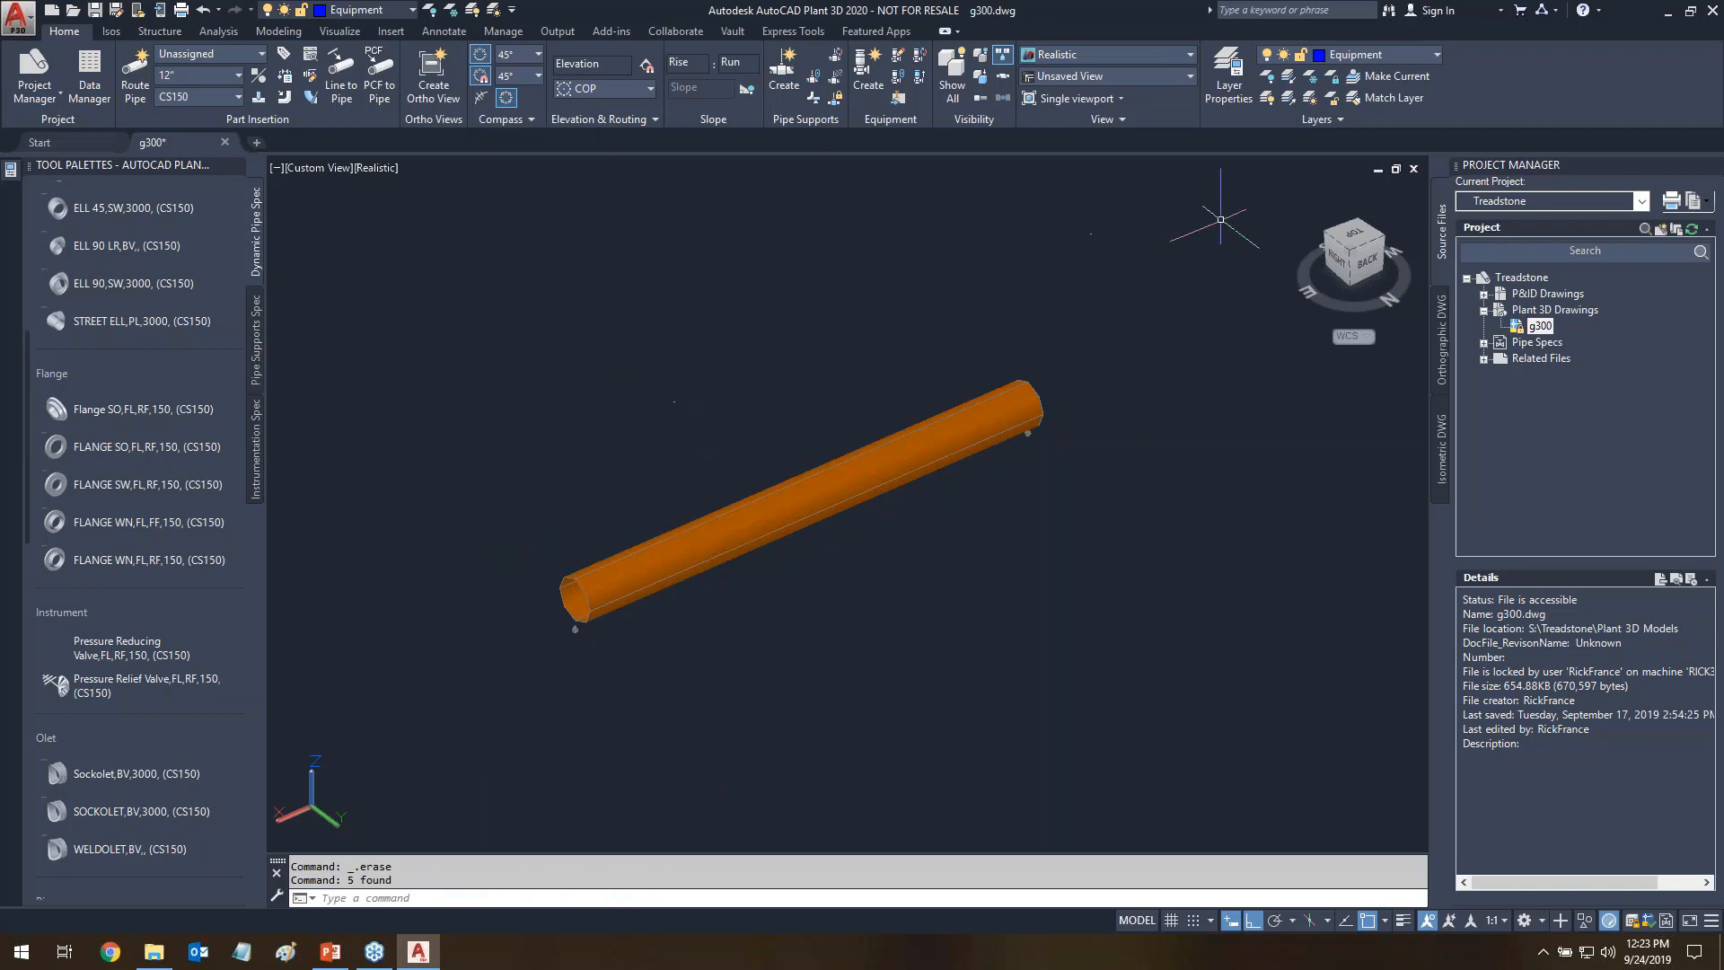
pyautogui.click(1302, 192)
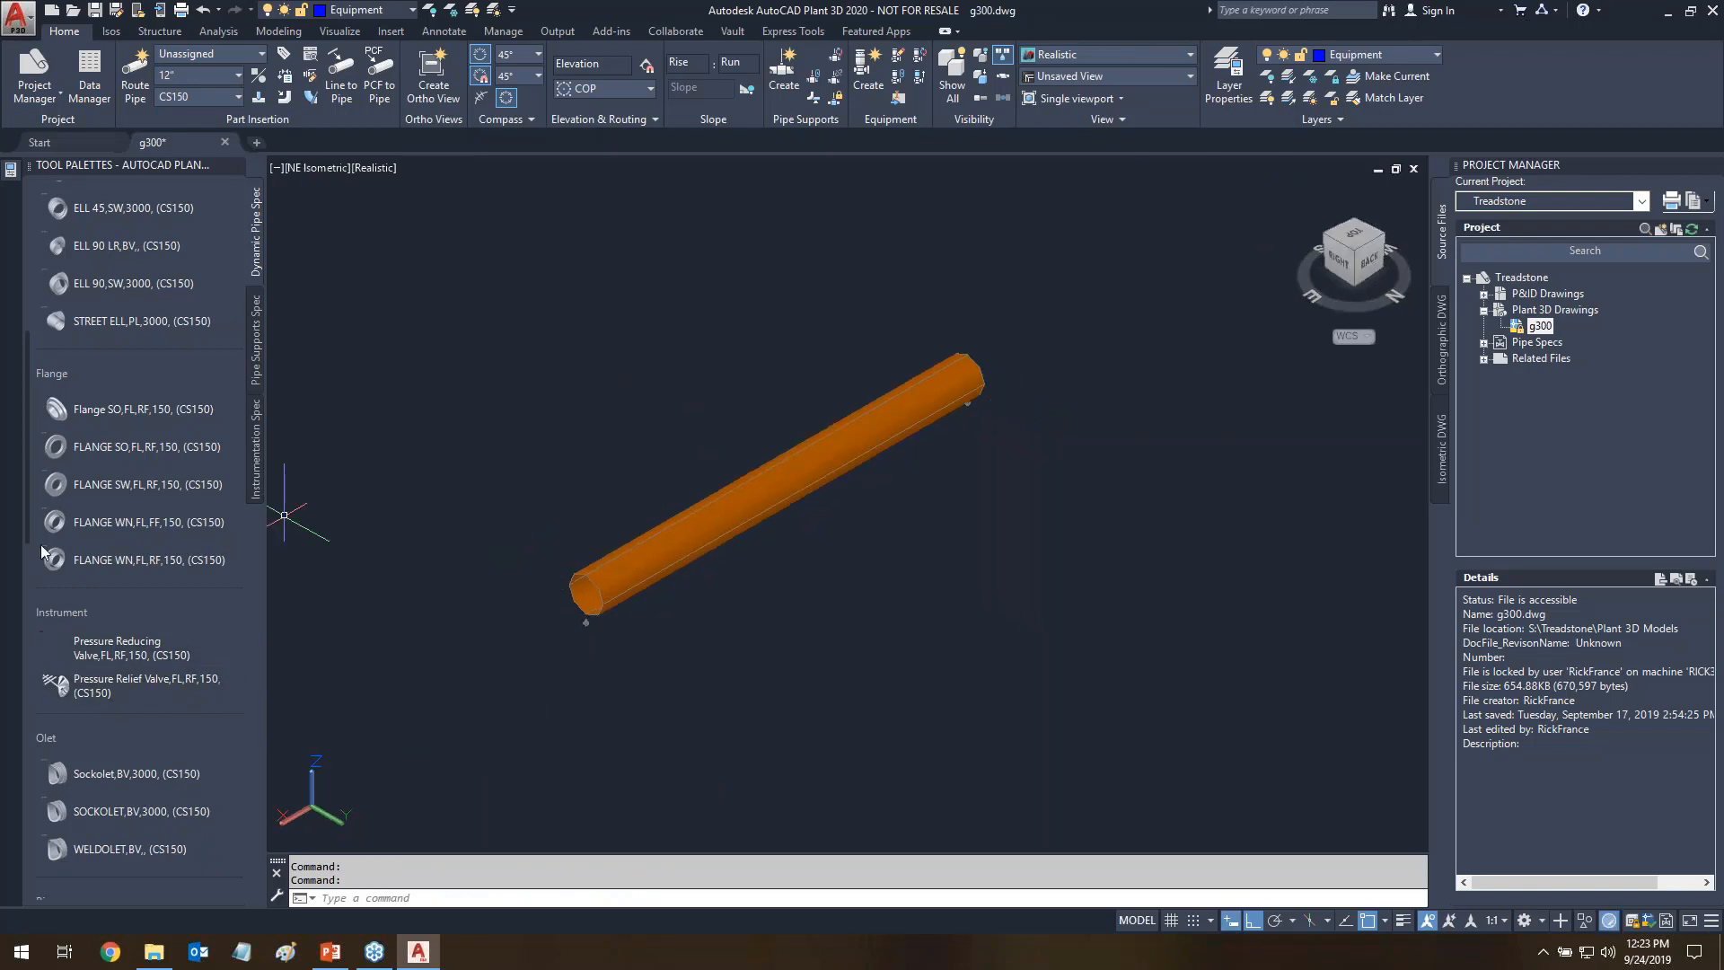
# - Try to insert the wheel-operated Butterfly Valve,WFL,RF,150 (CS150) near the middle of the pipe, and undo the placement
pyautogui.scroll(-1, 28, 553)
pyautogui.moveTo(27, 551); pyautogui.dragTo(16, 795)
pyautogui.click(783, 492)
pyautogui.click(784, 492)
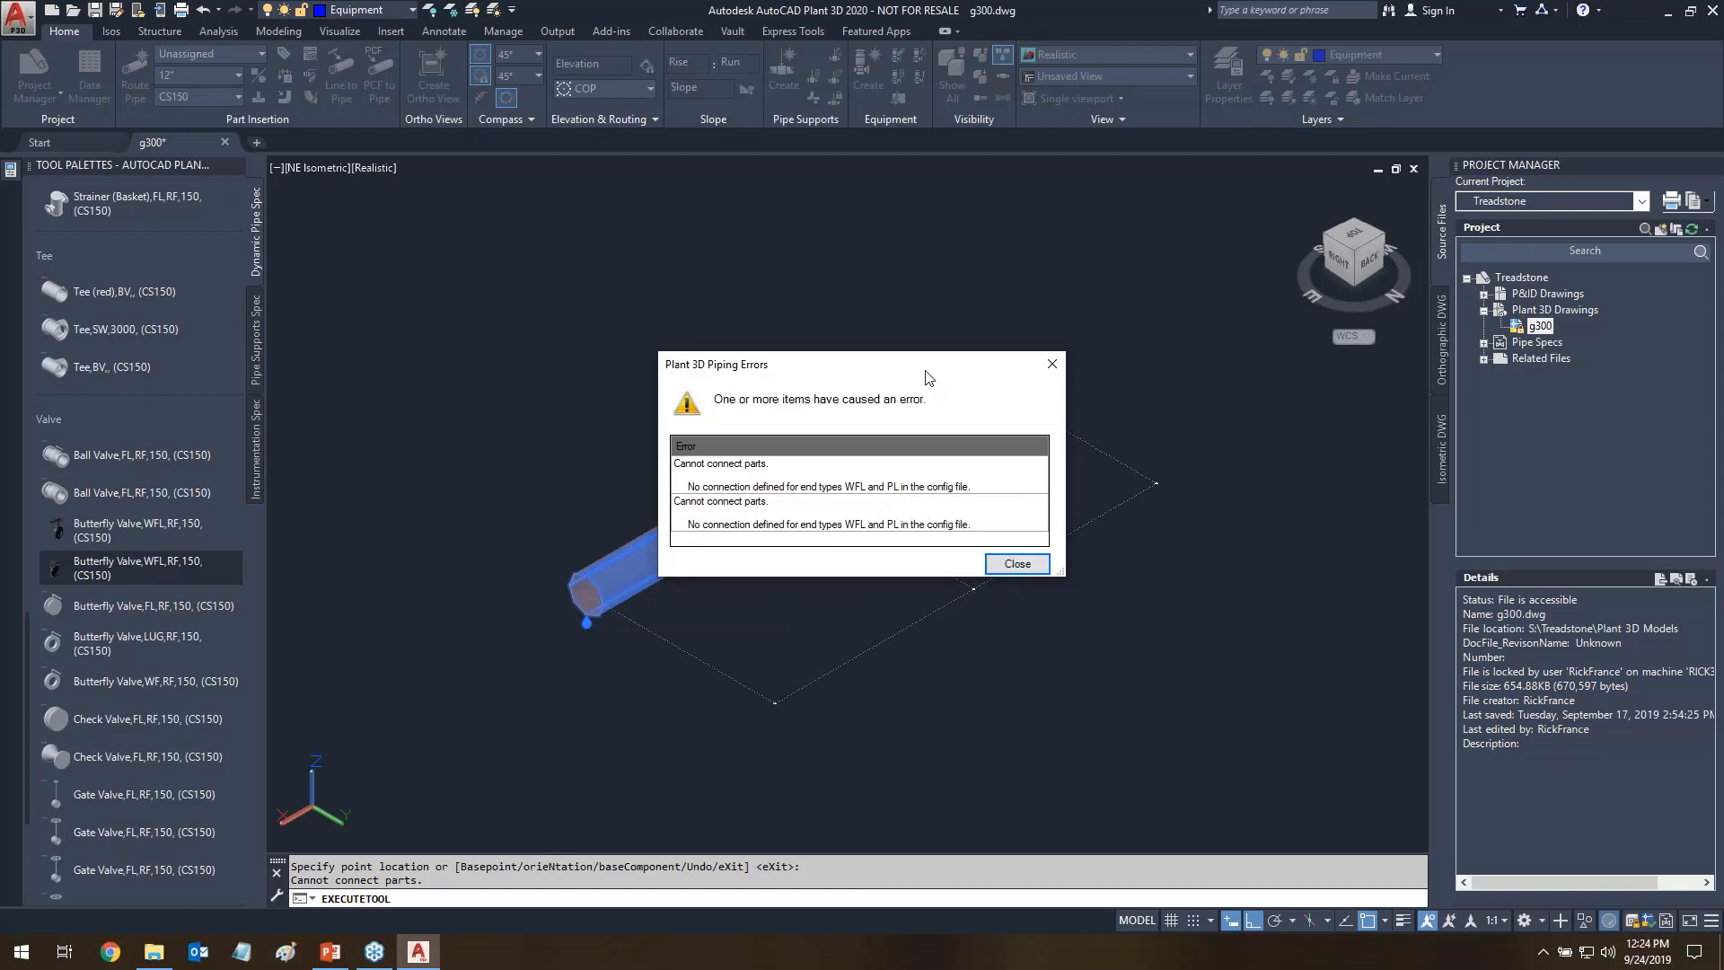
pyautogui.moveTo(934, 369); pyautogui.dragTo(1411, 343)
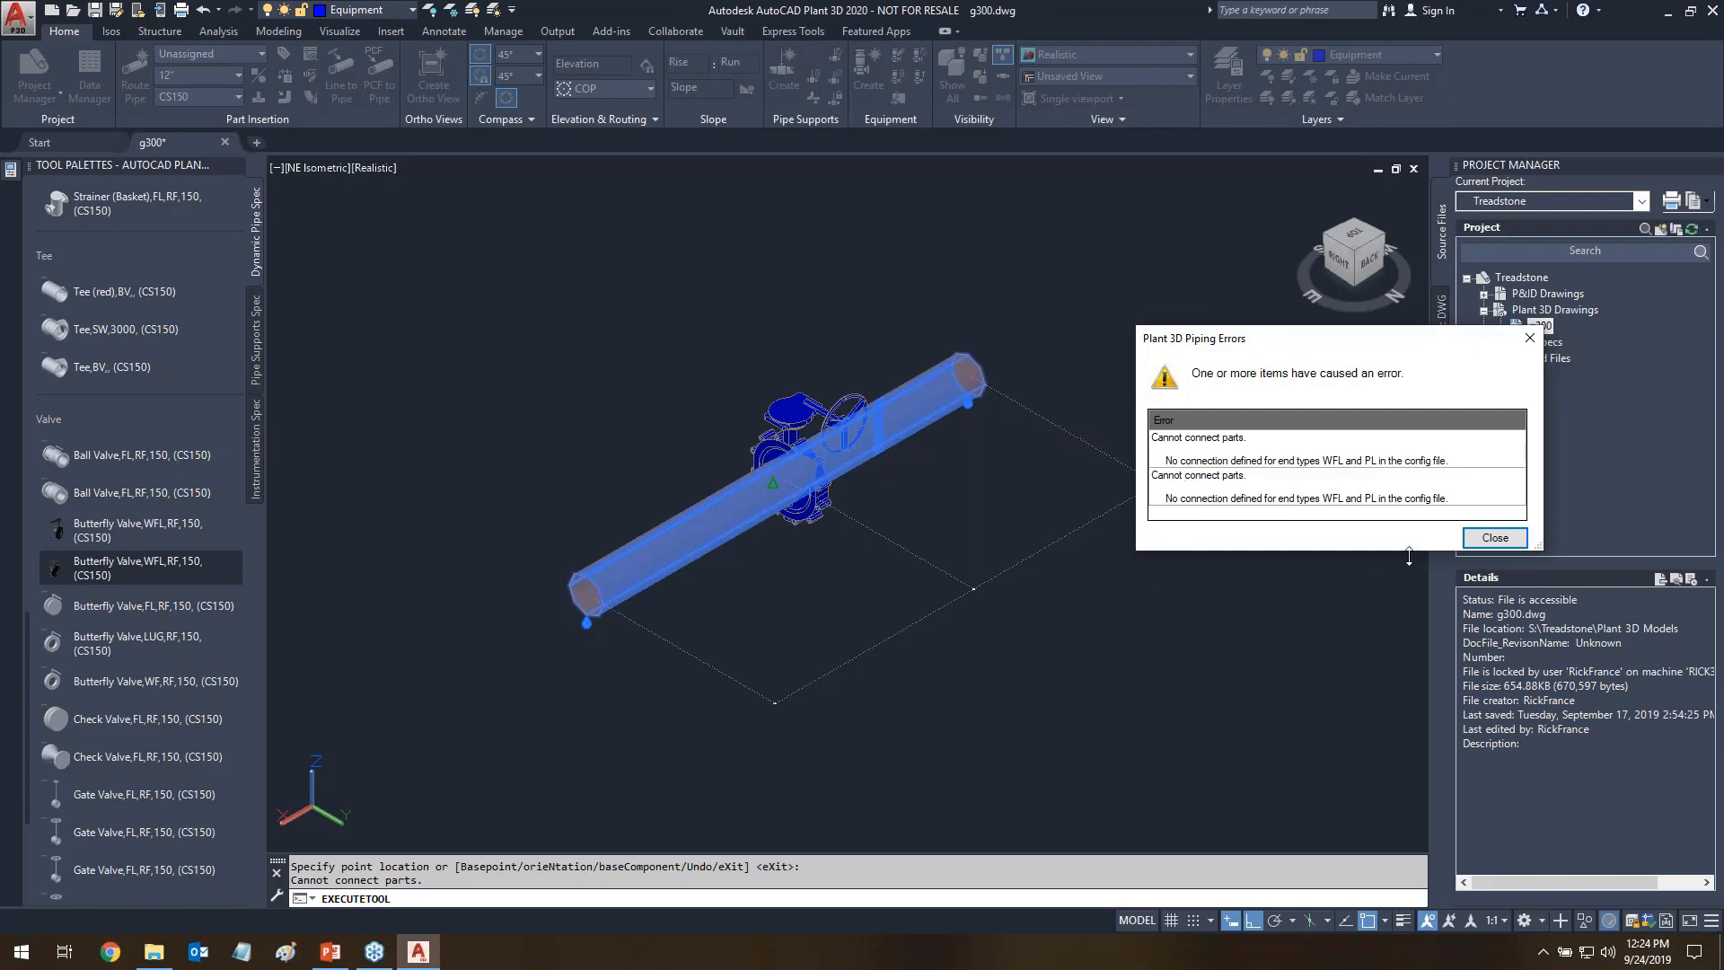
pyautogui.click(1495, 537)
pyautogui.click(830, 496)
pyautogui.press('Escape')
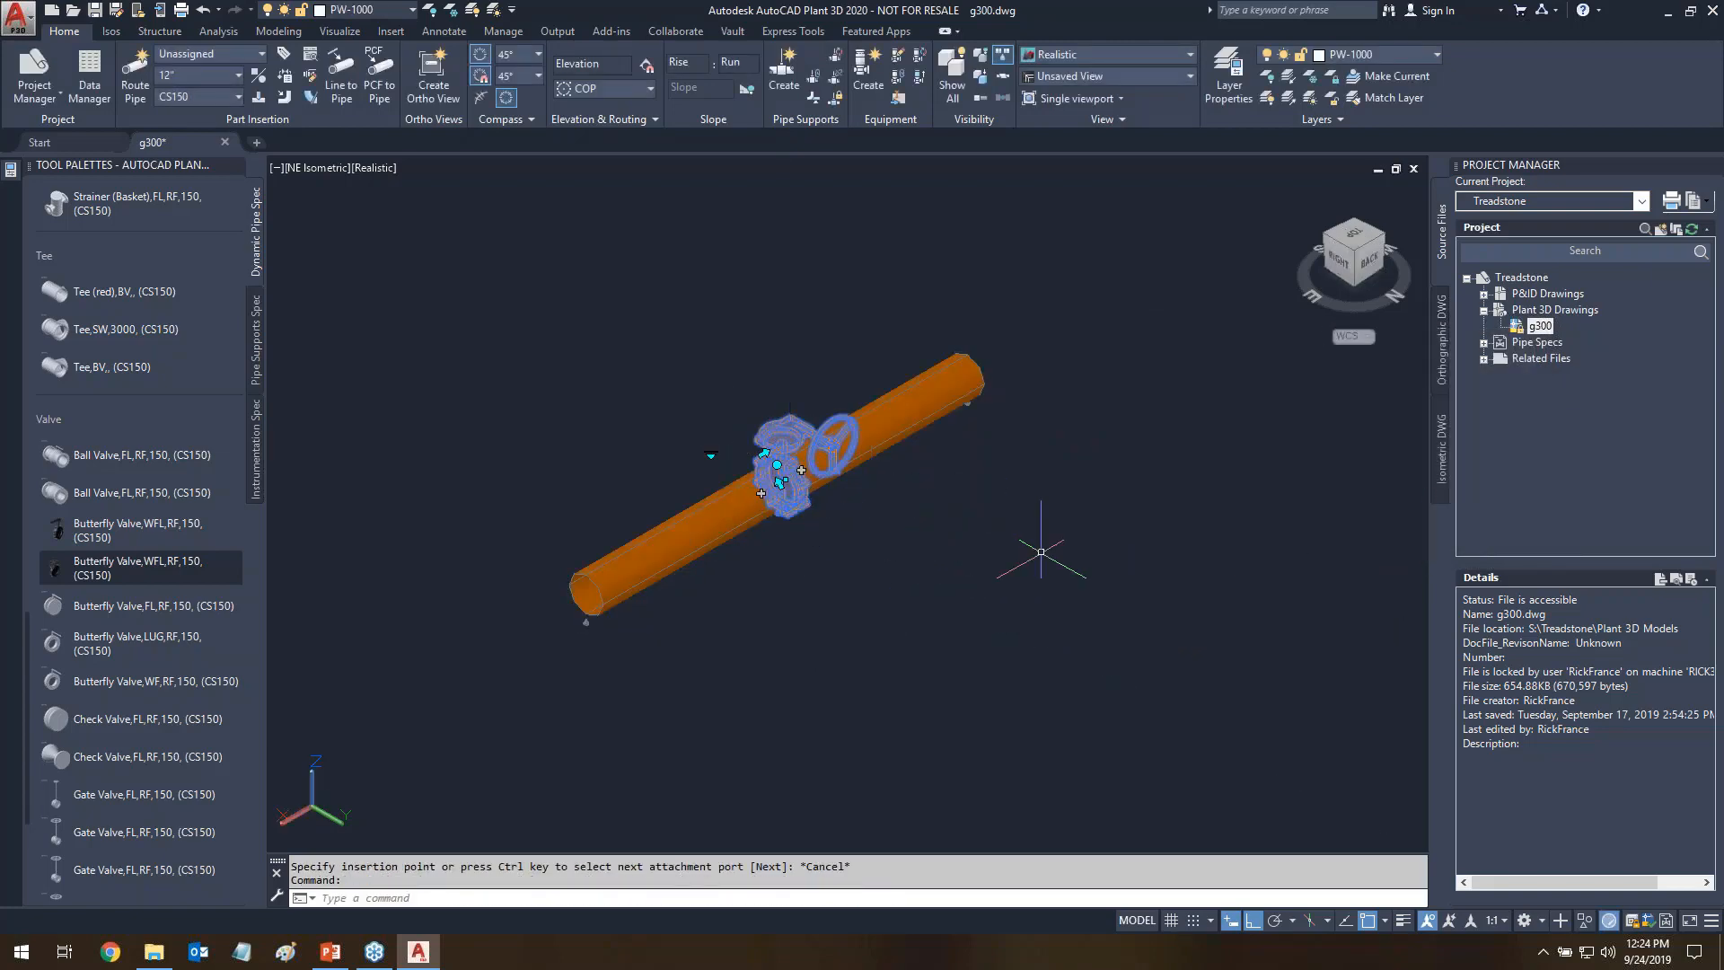
pyautogui.write('u')
pyautogui.press('Return')
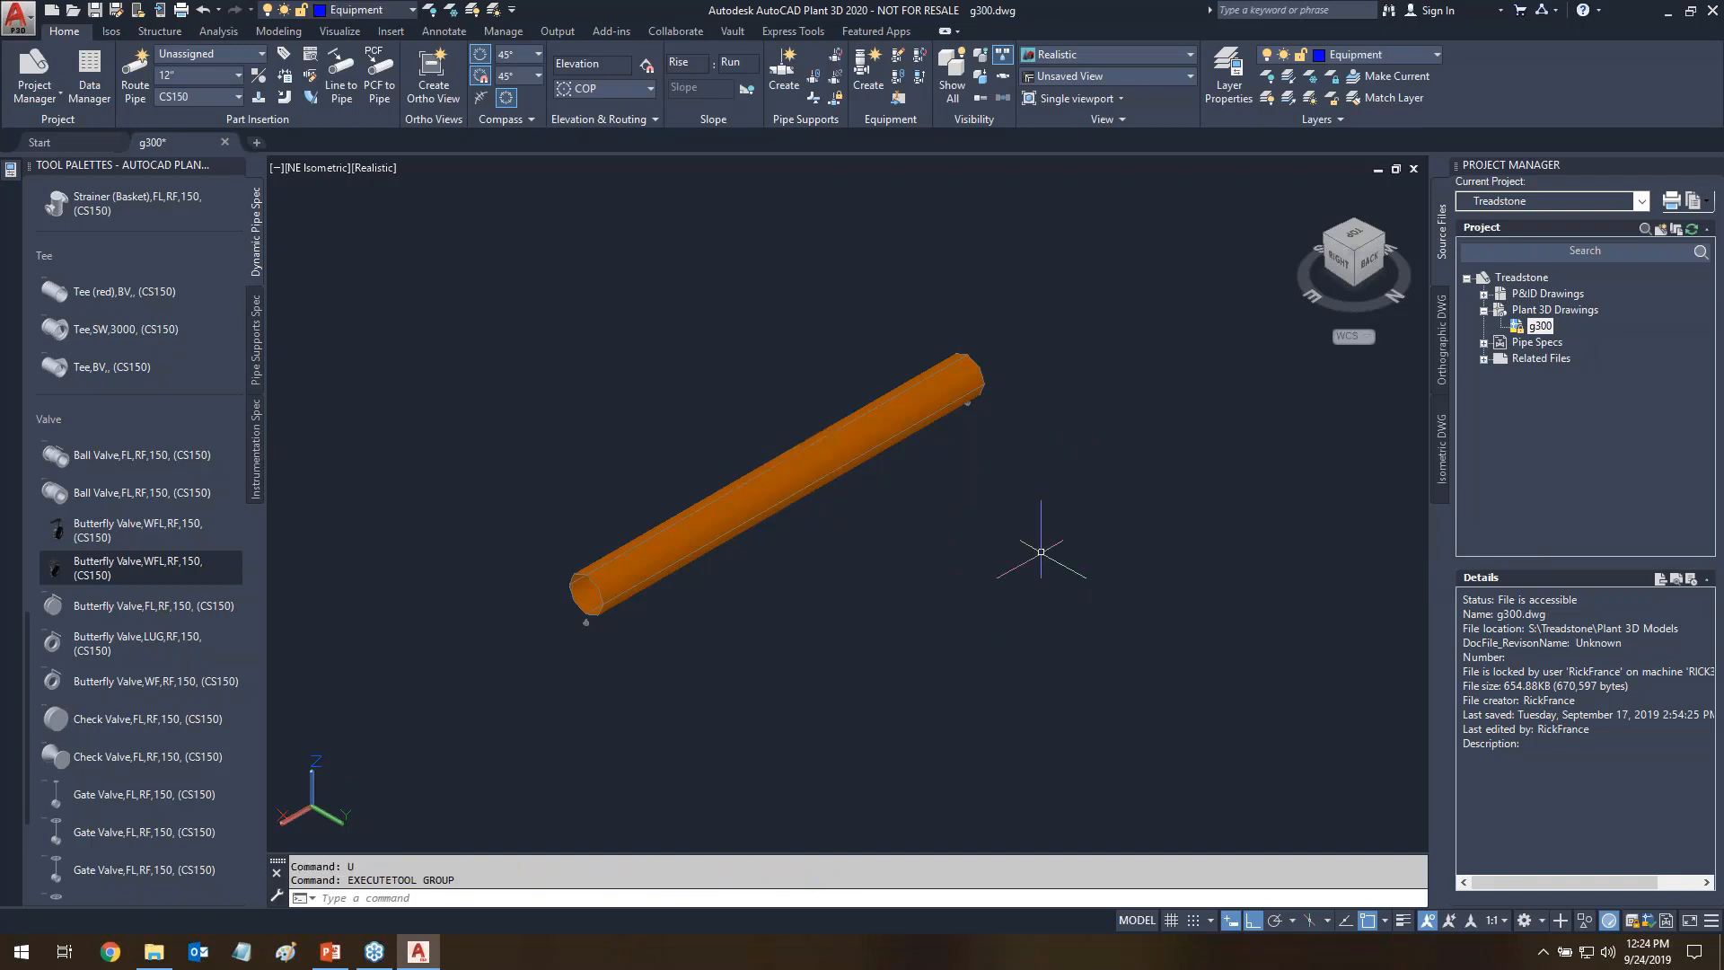
# - Open the Treadstone project setup at the Plant 3D Piping Connection Settings and locate the Auto flange joint among the compound joints
pyautogui.click(1517, 280)
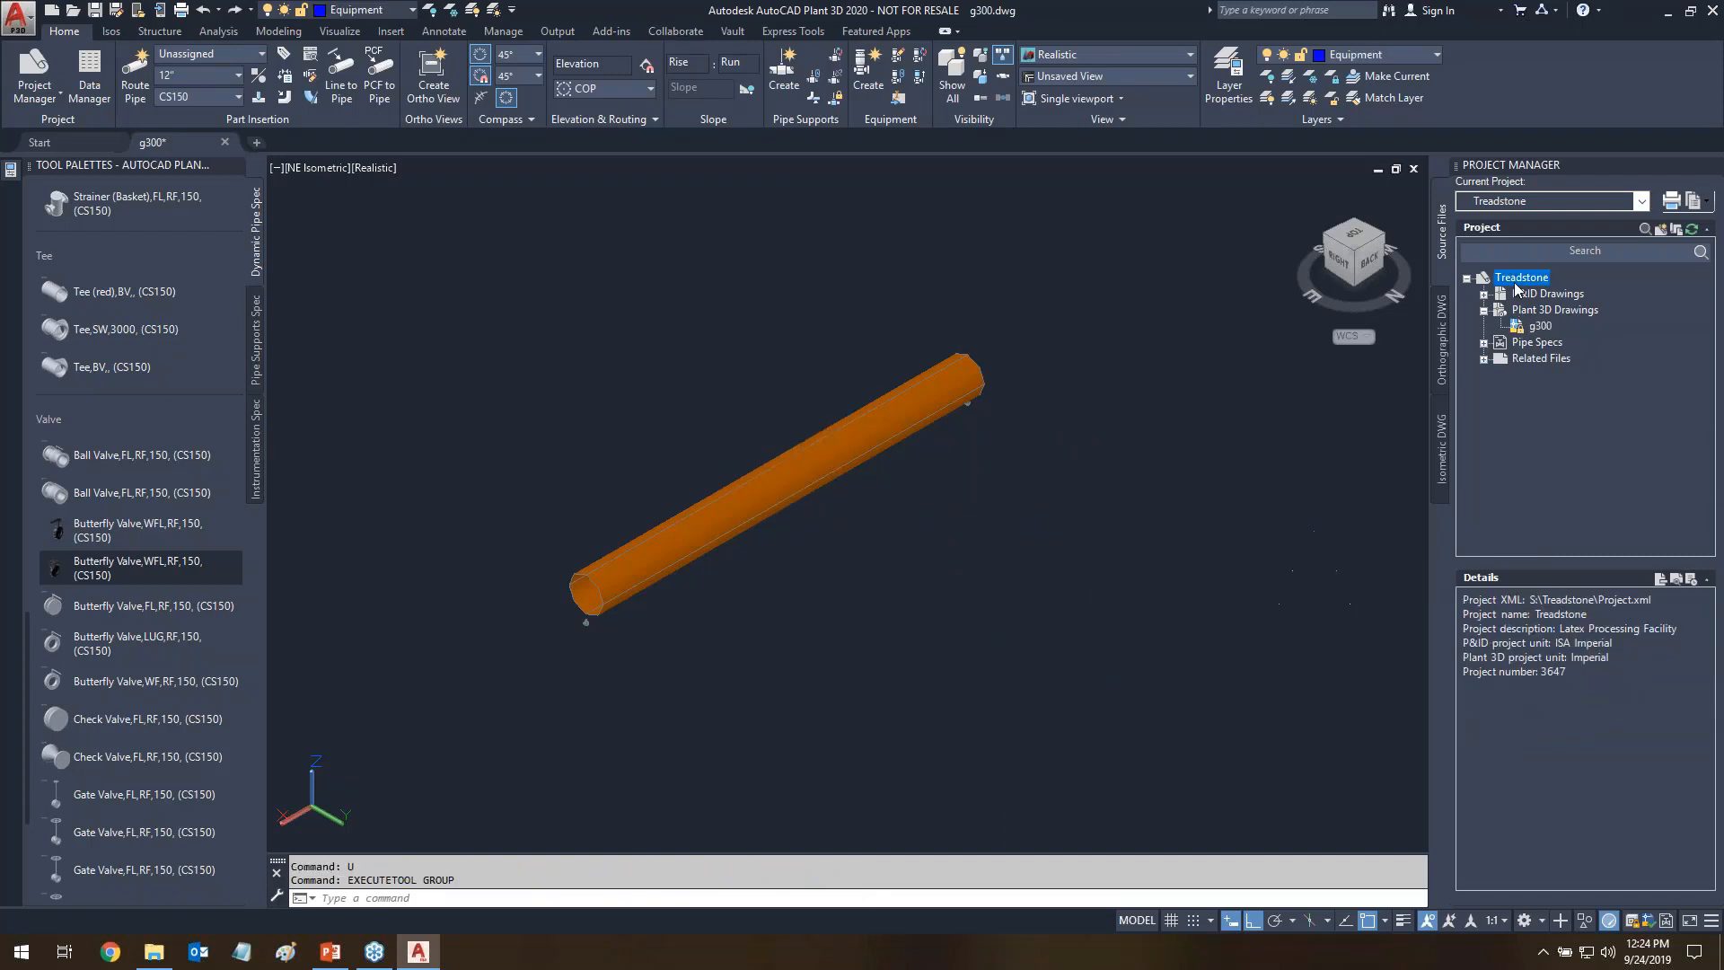
pyautogui.rightClick(1517, 289)
pyautogui.click(1580, 515)
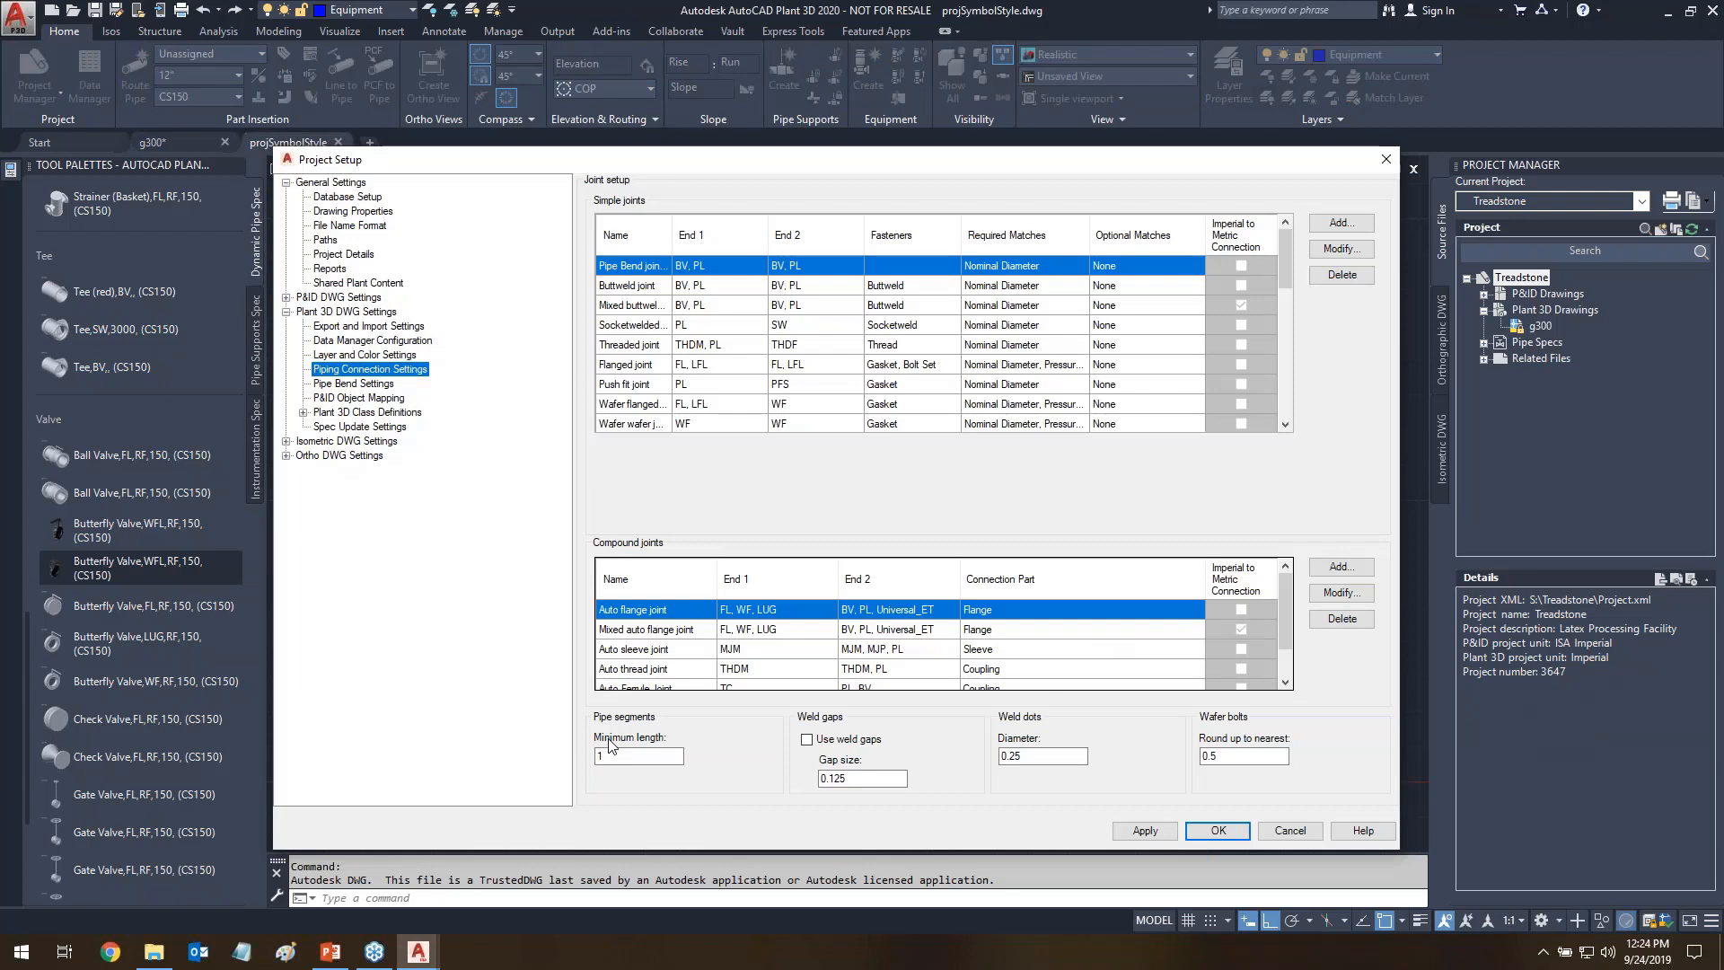
pyautogui.moveTo(554, 522)
pyautogui.mouseDown()
pyautogui.moveTo(1297, 499)
pyautogui.moveTo(1385, 534)
pyautogui.moveTo(1414, 691)
pyautogui.moveTo(569, 722)
pyautogui.moveTo(609, 505)
pyautogui.mouseUp()
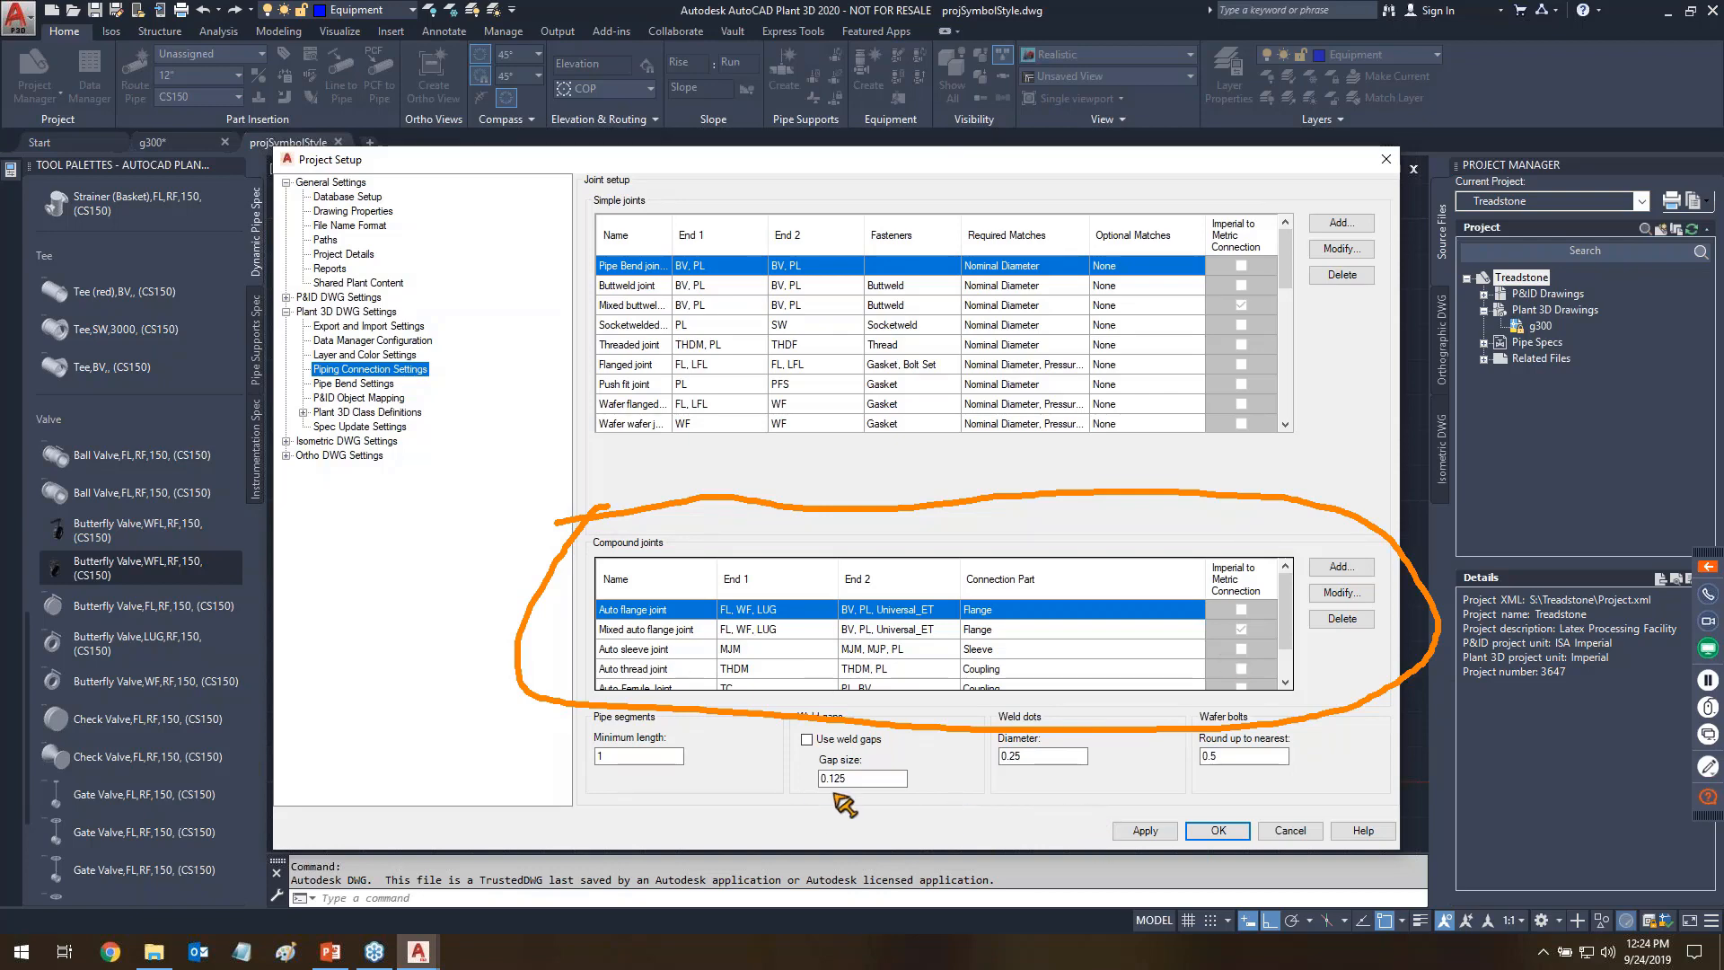
pyautogui.moveTo(588, 609); pyautogui.dragTo(432, 608)
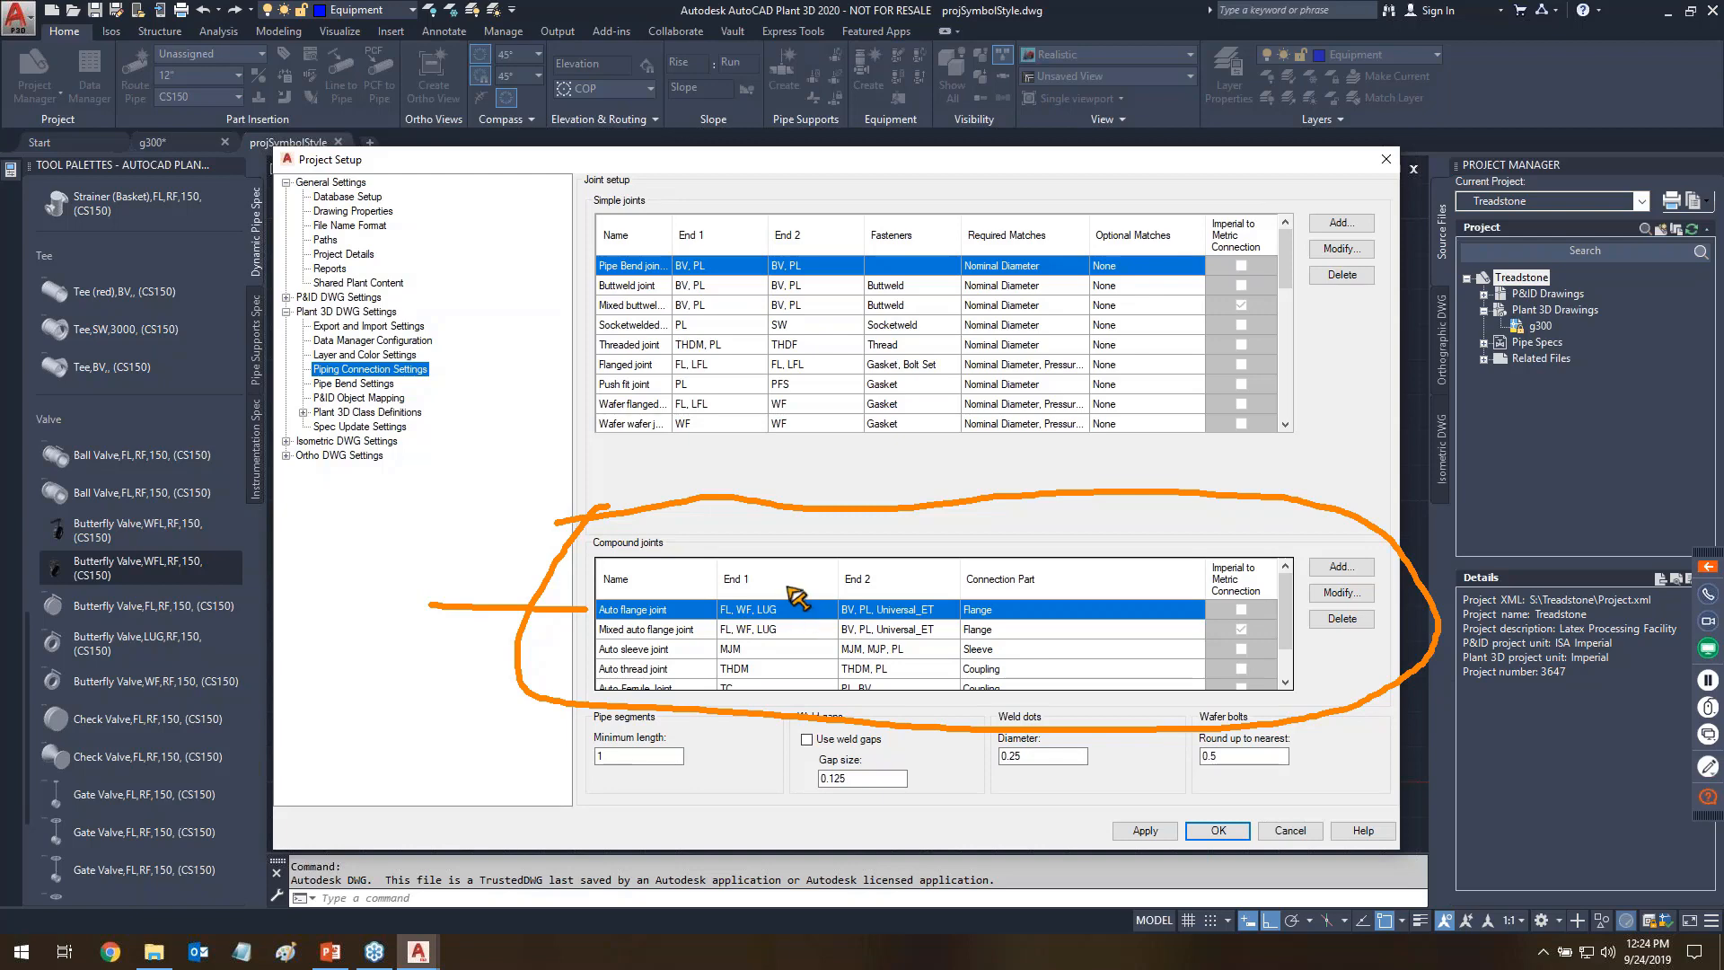
pyautogui.moveTo(785, 588)
pyautogui.mouseDown()
pyautogui.moveTo(805, 551)
pyautogui.moveTo(842, 542)
pyautogui.moveTo(873, 569)
pyautogui.mouseUp()
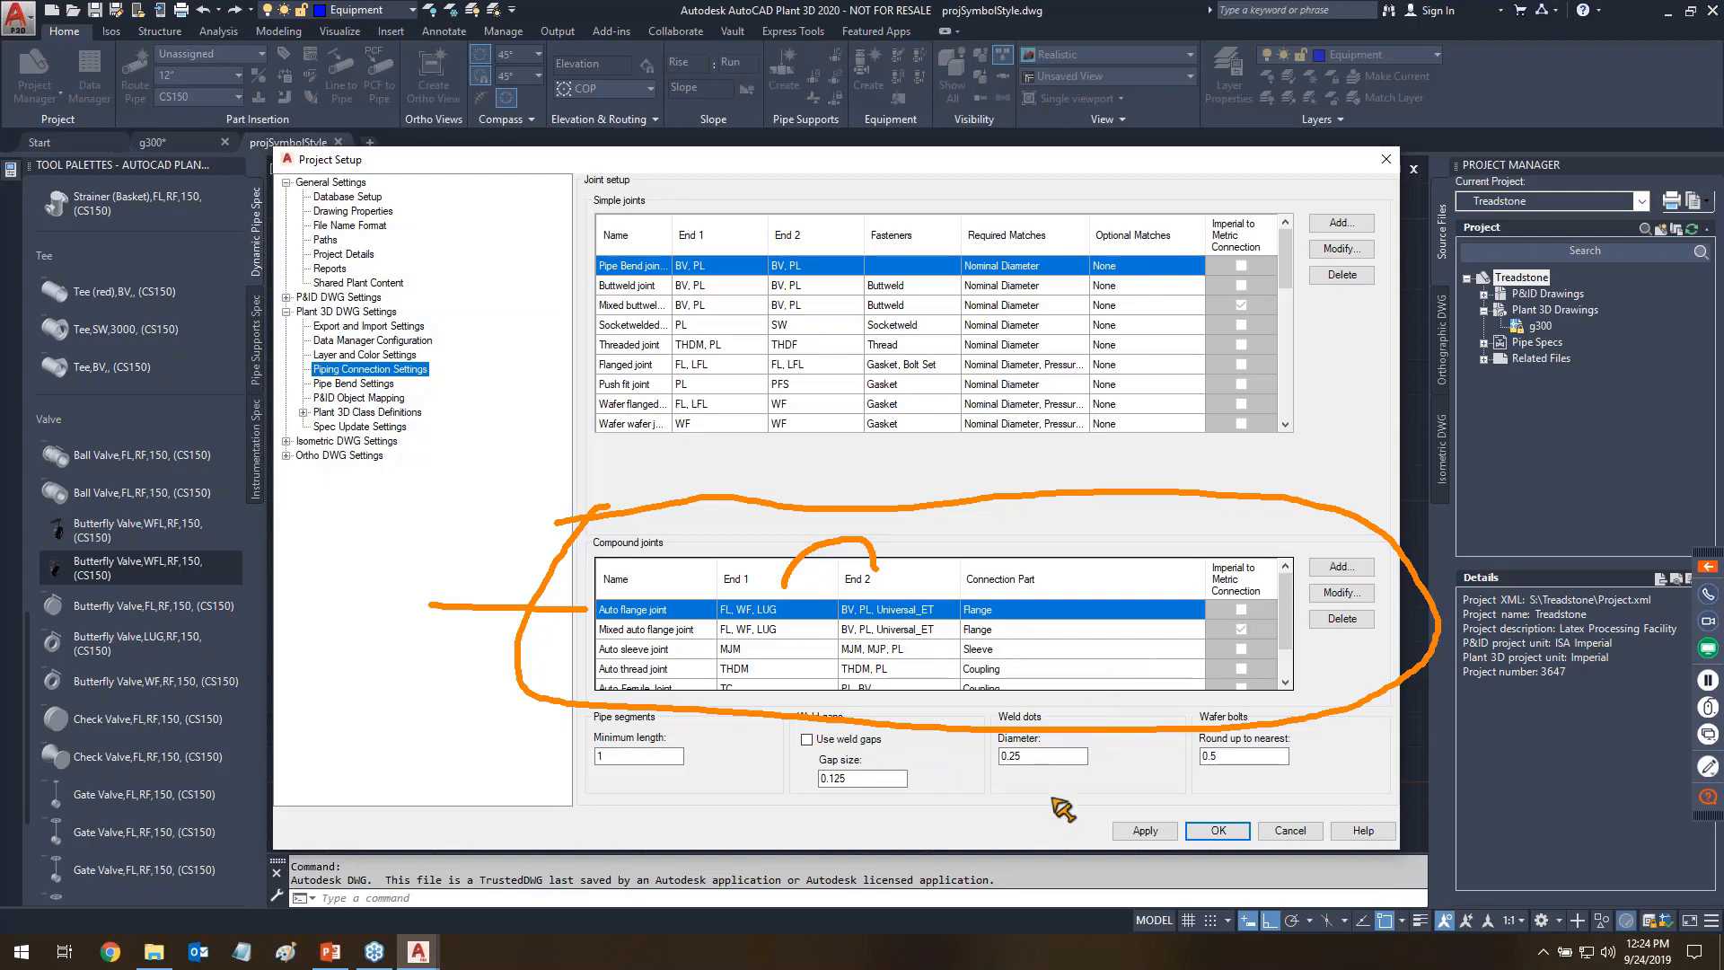
pyautogui.press('Escape')
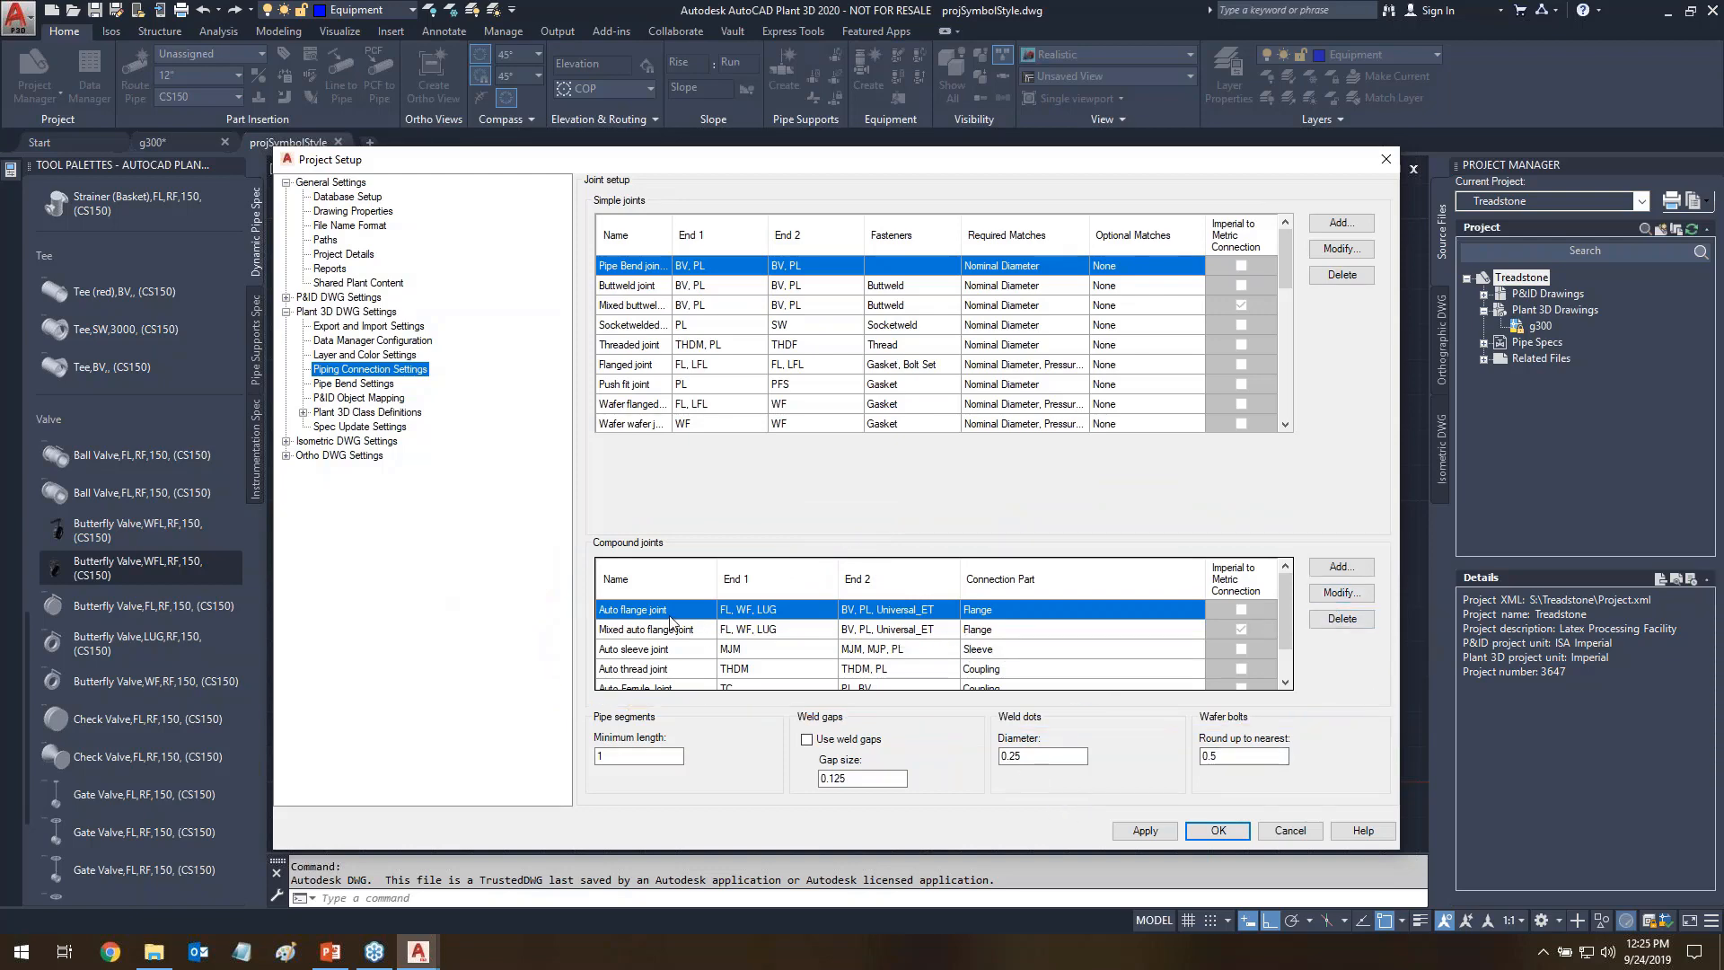
# - Edit the Auto flange joint to include the WFL end type in End 1, leaving End 2 as is
pyautogui.click(1341, 593)
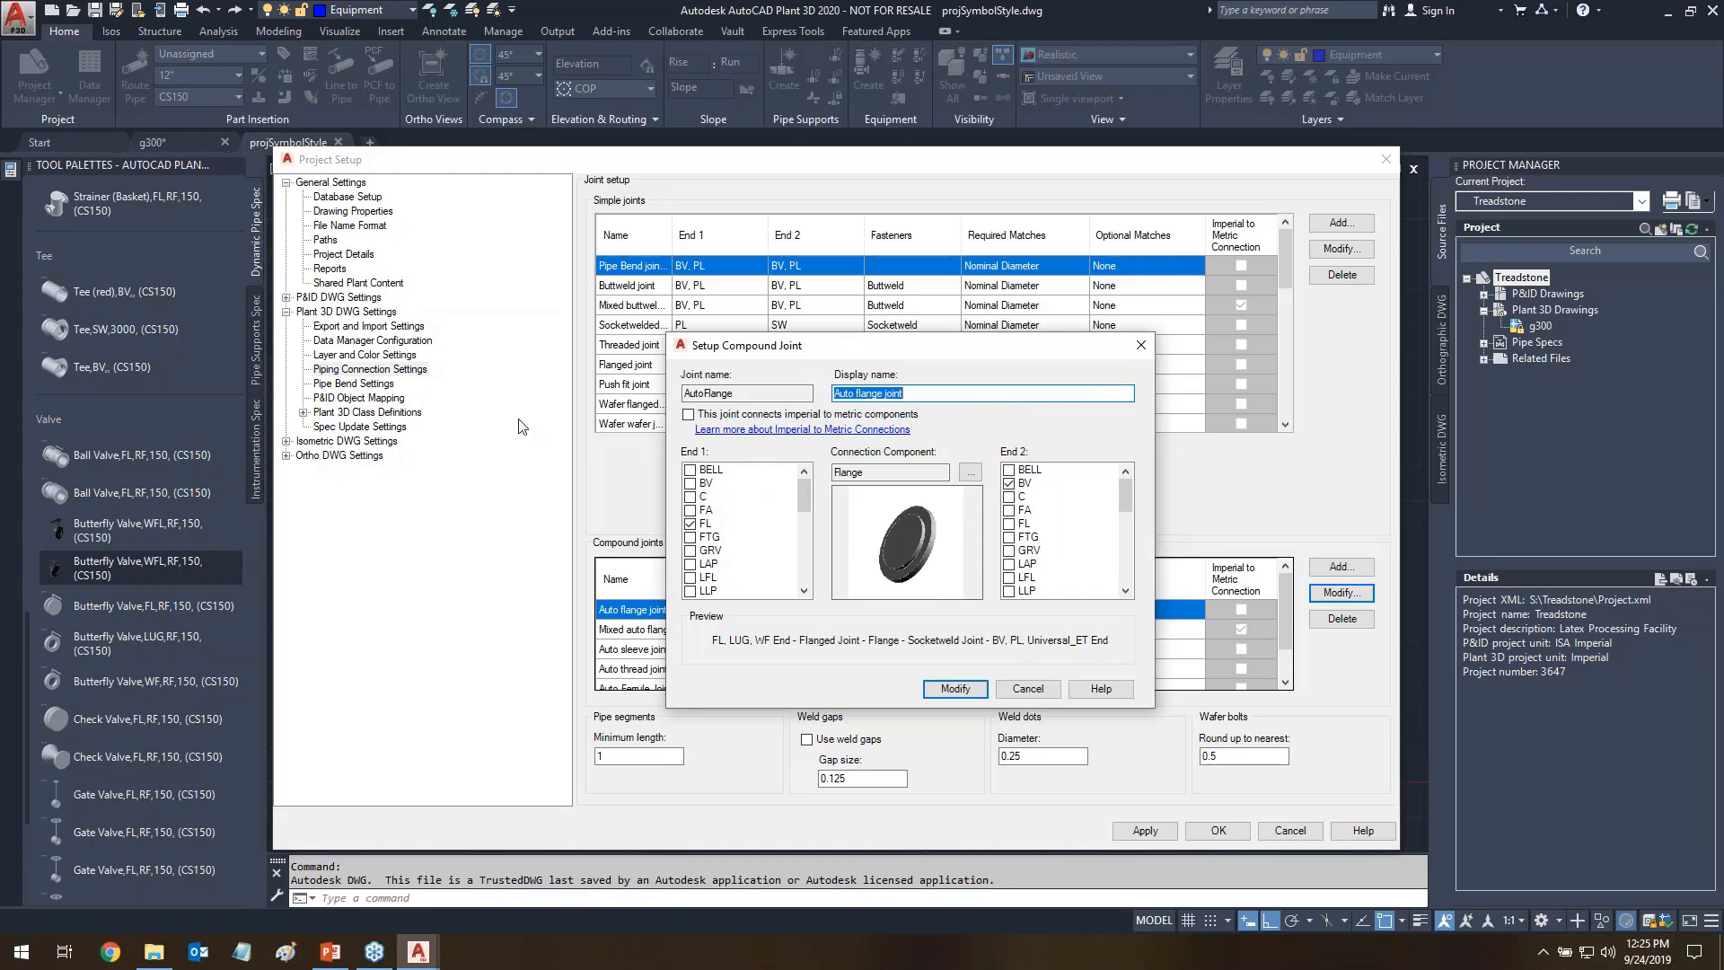
pyautogui.moveTo(658, 427)
pyautogui.mouseDown()
pyautogui.moveTo(866, 437)
pyautogui.moveTo(908, 395)
pyautogui.moveTo(671, 395)
pyautogui.moveTo(663, 431)
pyautogui.mouseUp()
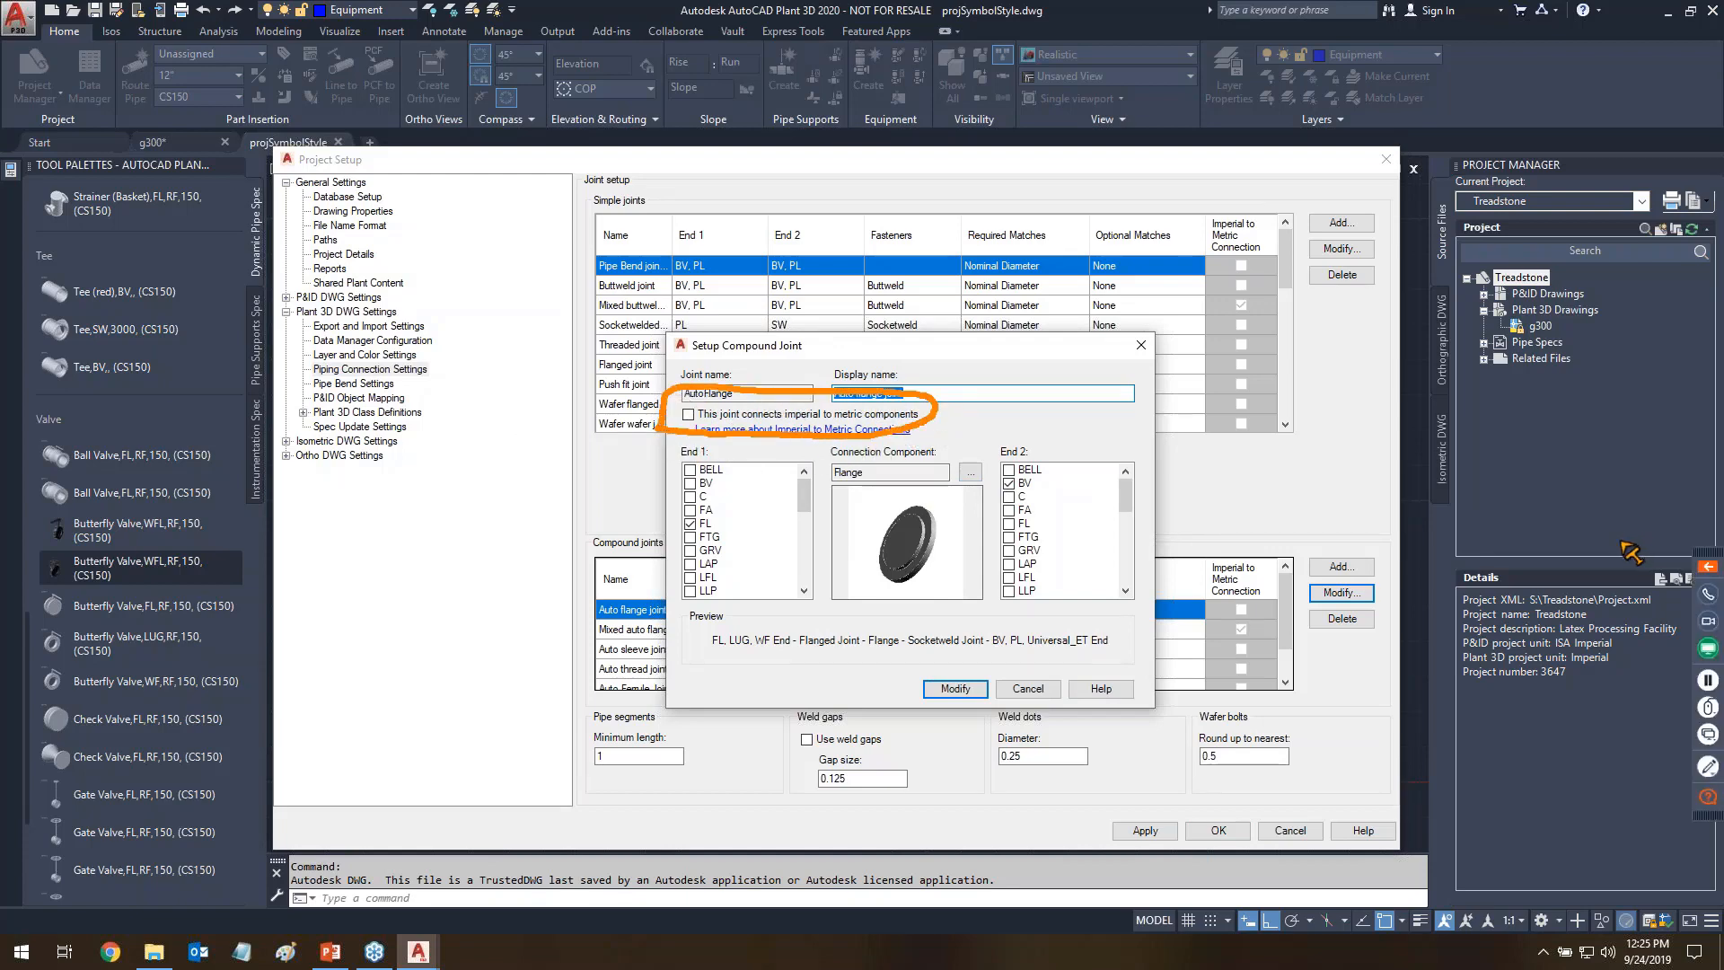
pyautogui.press('Escape')
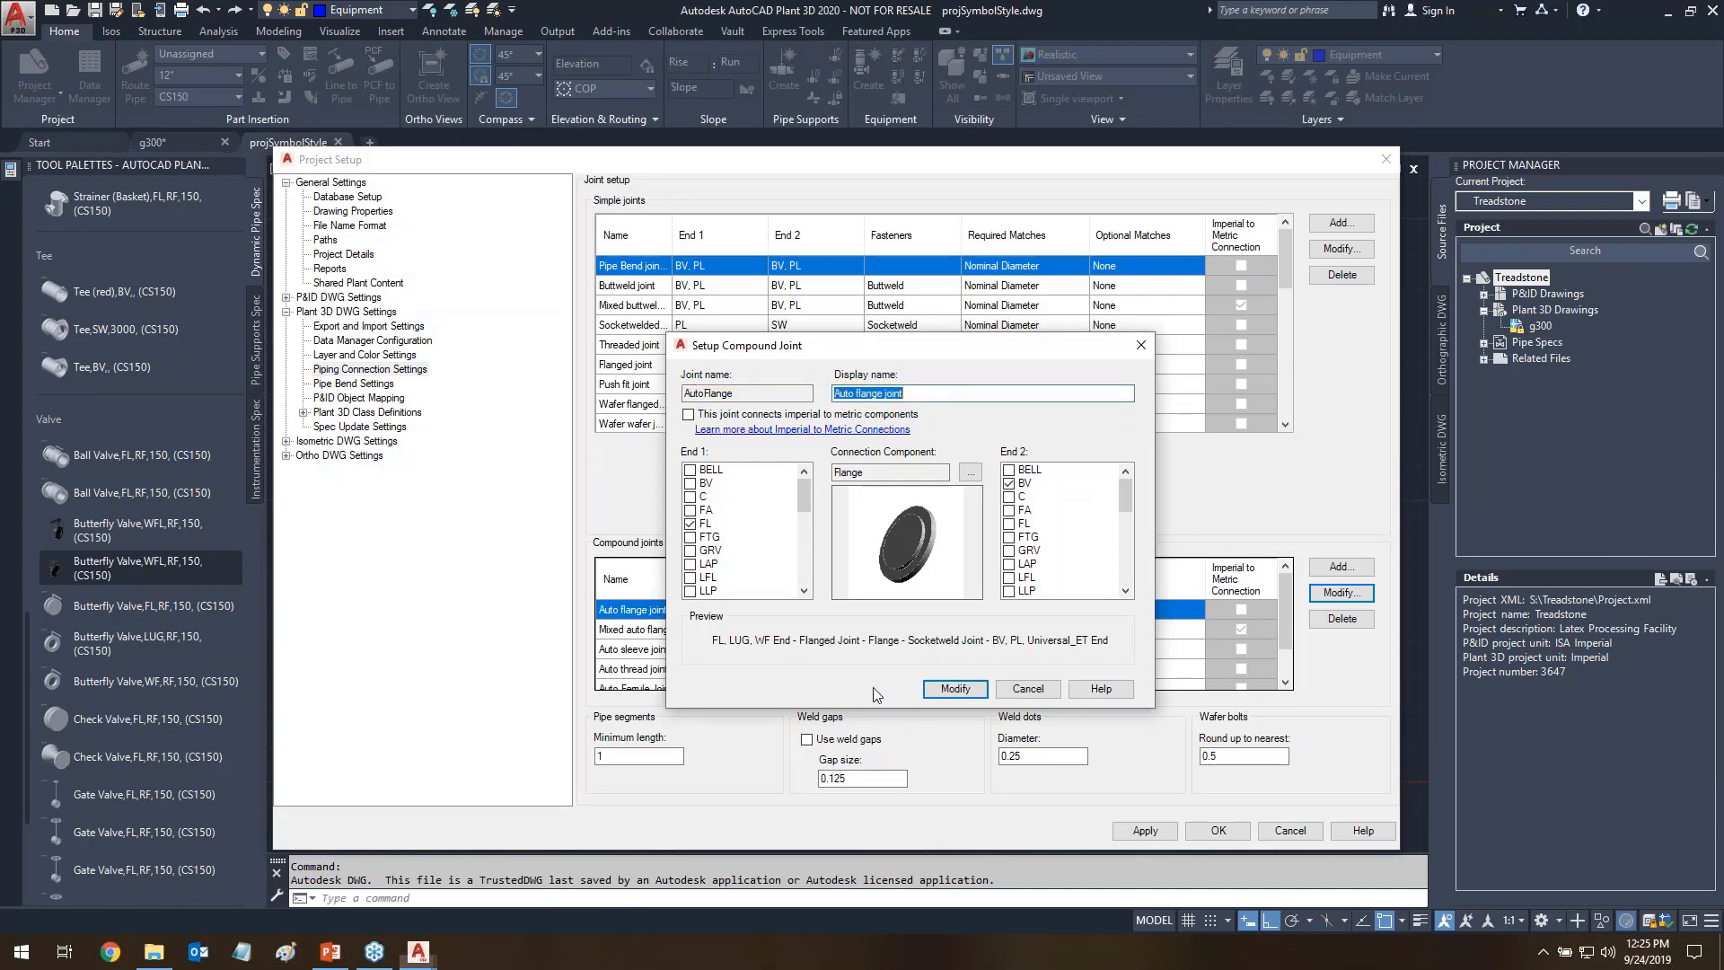
pyautogui.moveTo(810, 498); pyautogui.dragTo(803, 594)
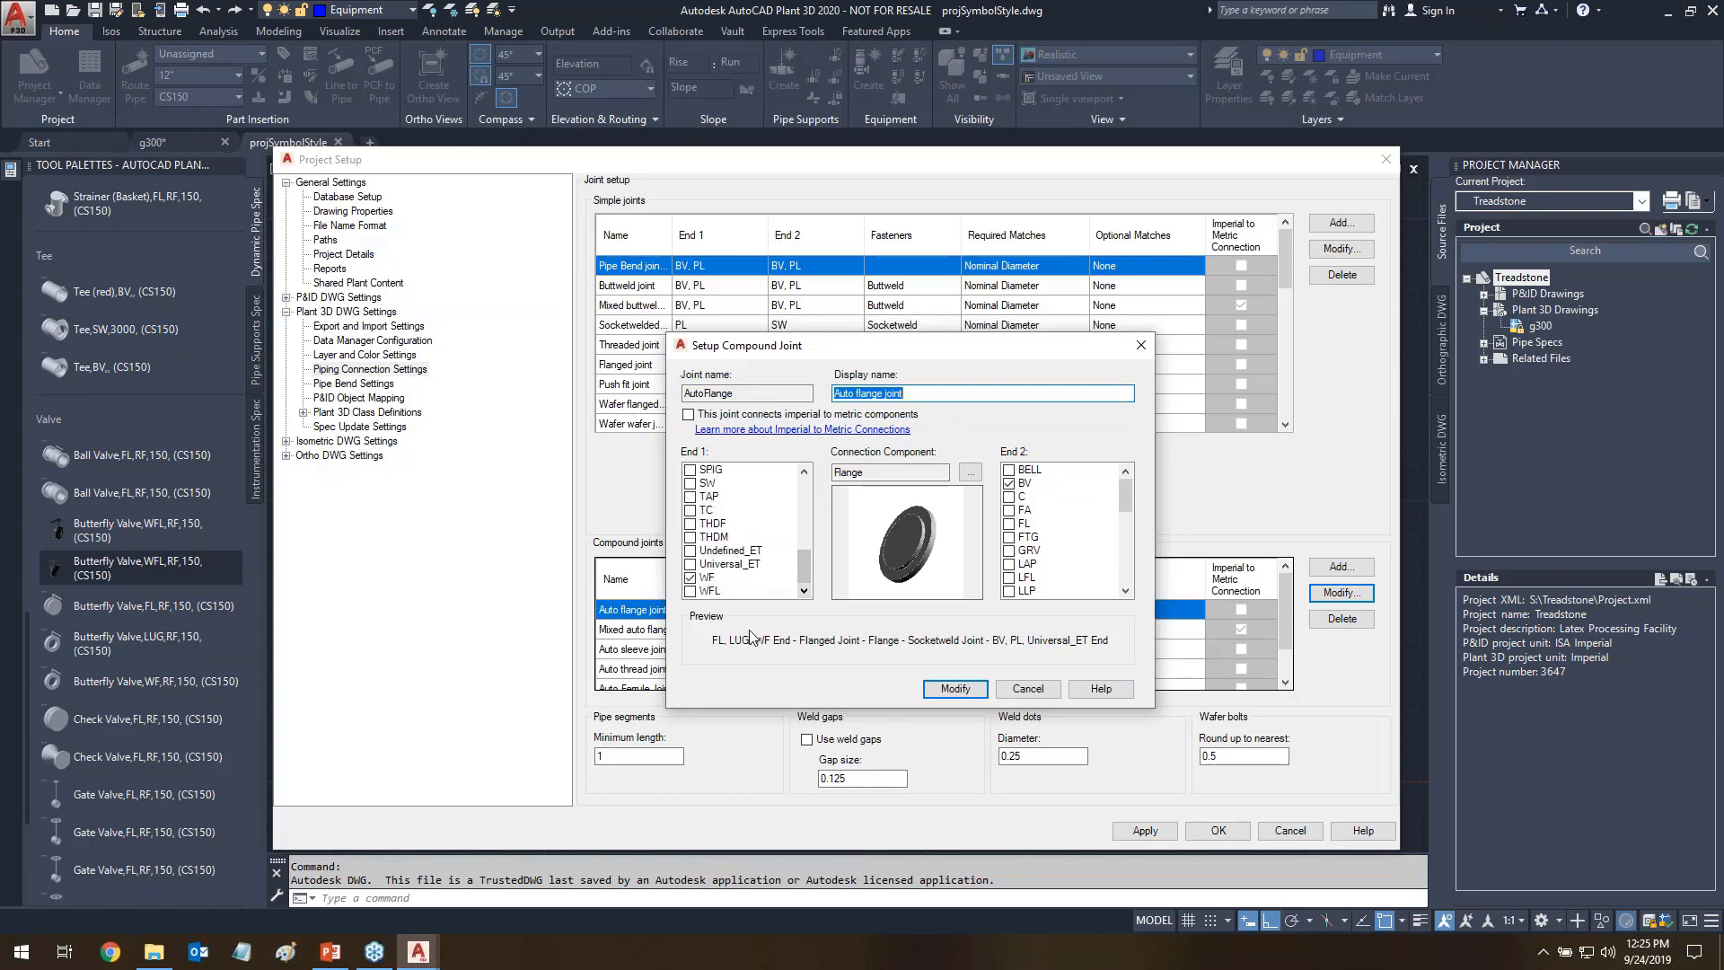
pyautogui.click(690, 591)
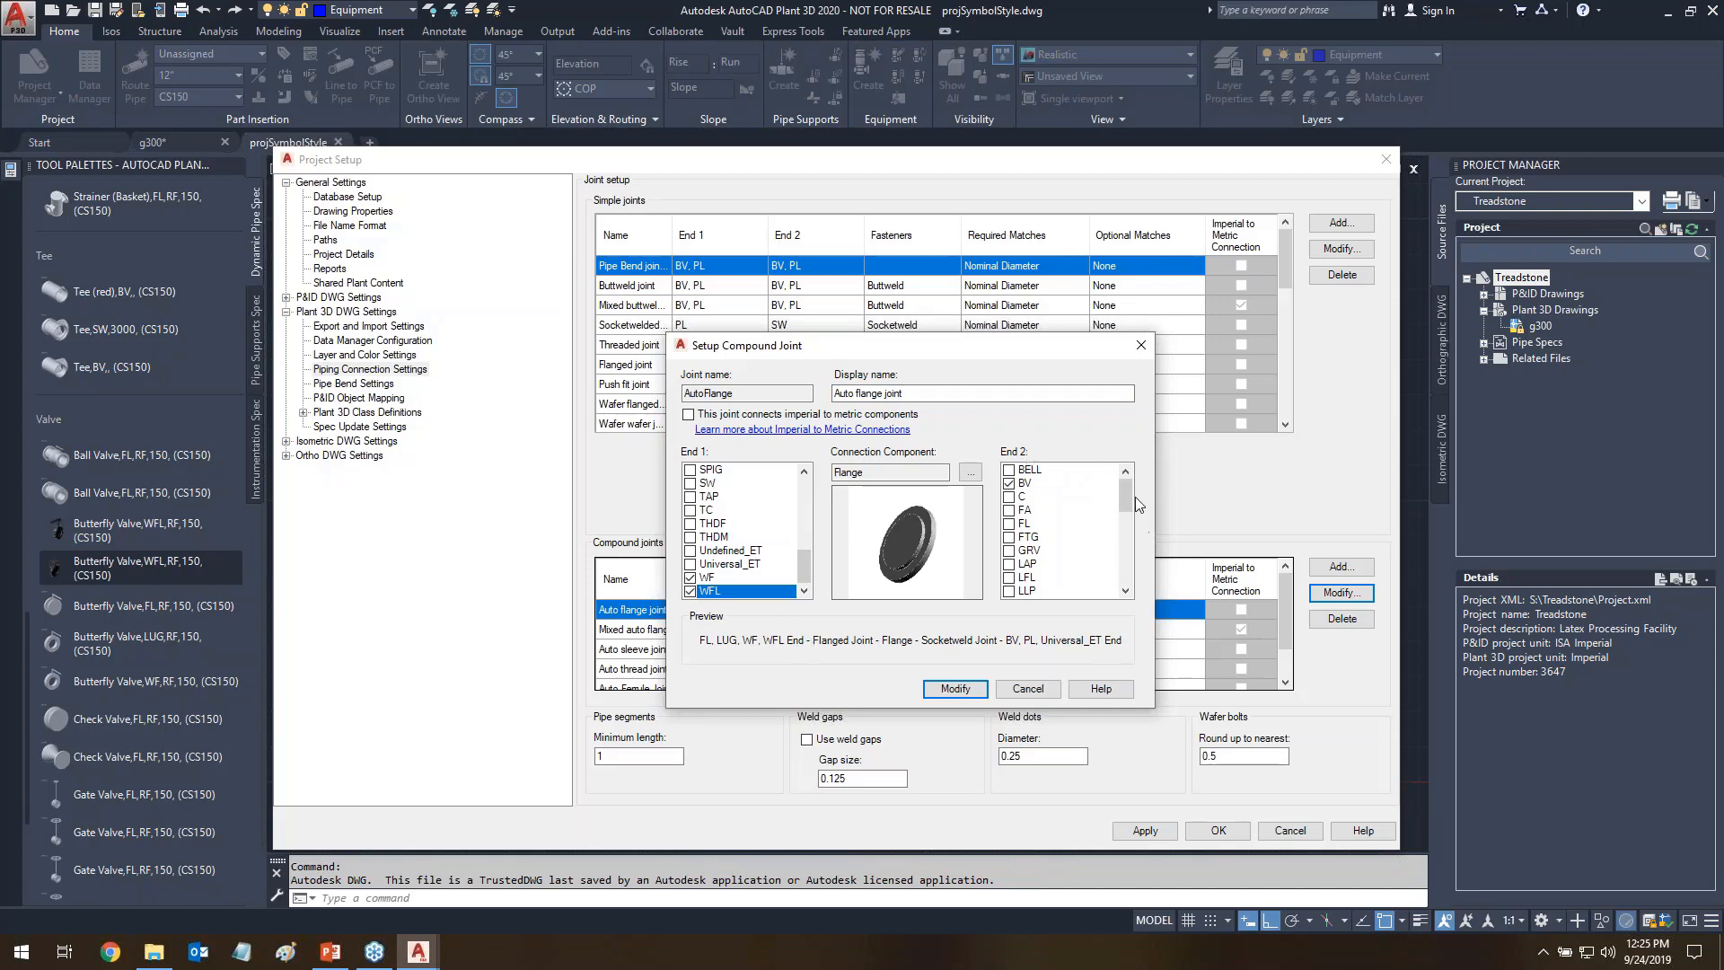
pyautogui.moveTo(1130, 499); pyautogui.dragTo(1124, 575)
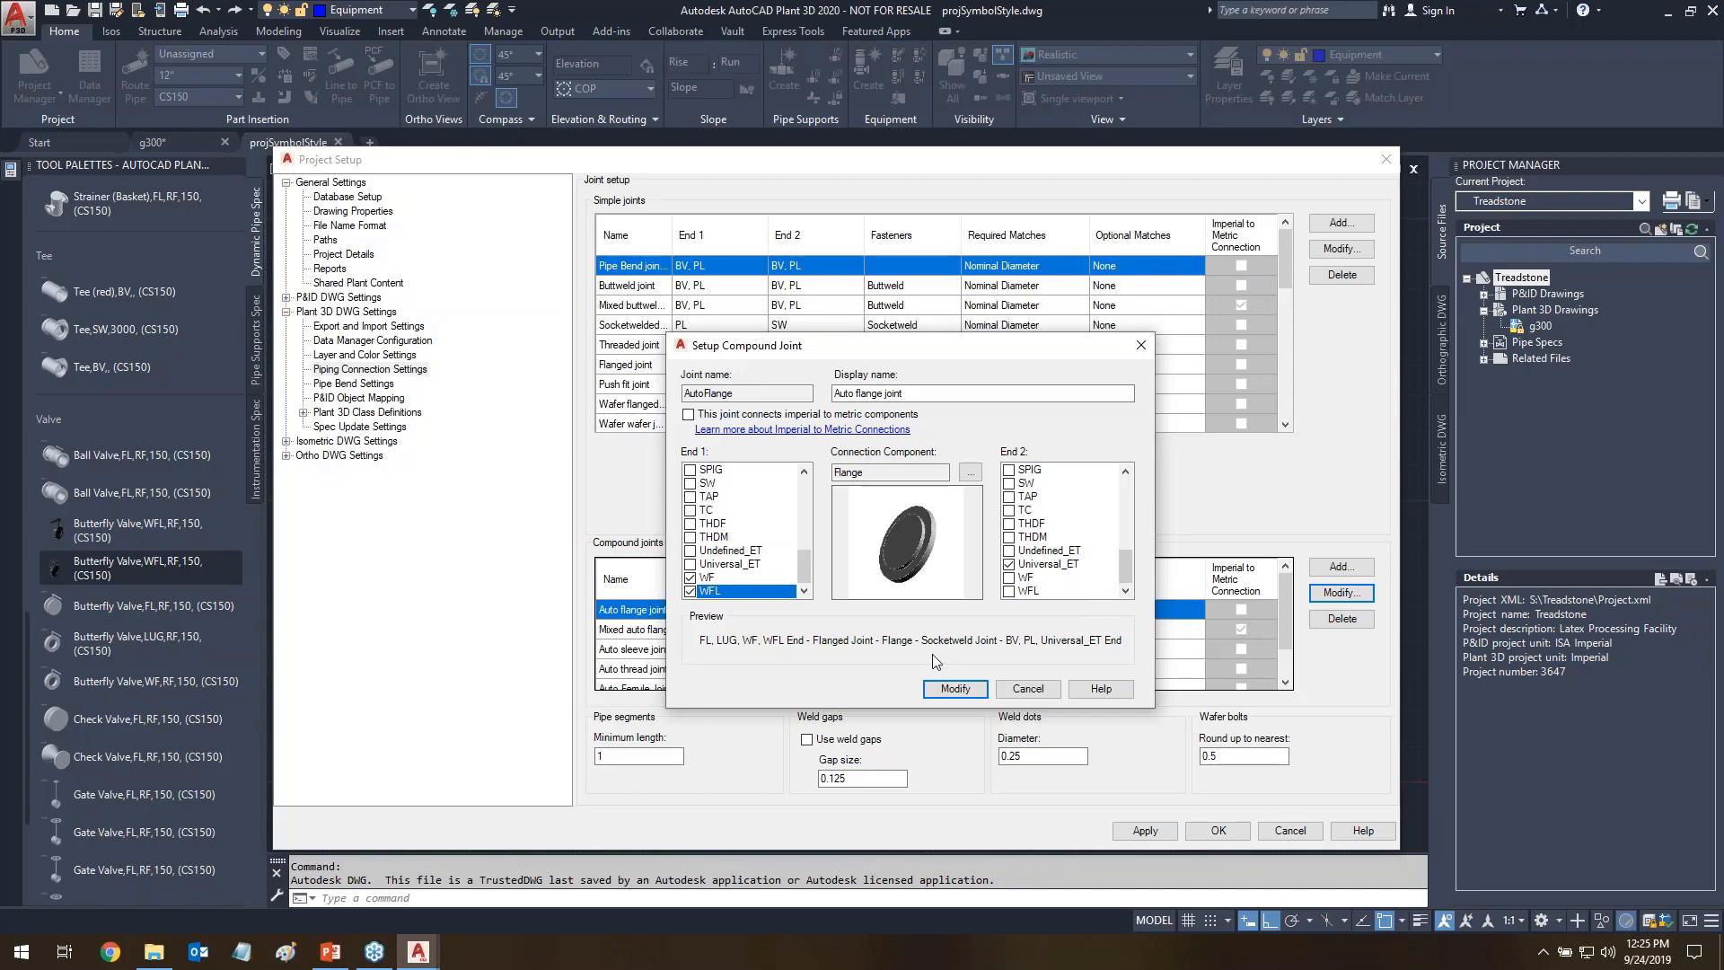
pyautogui.moveTo(808, 441)
pyautogui.mouseDown()
pyautogui.moveTo(1009, 432)
pyautogui.moveTo(963, 514)
pyautogui.moveTo(844, 440)
pyautogui.mouseUp()
pyautogui.moveTo(1356, 525)
pyautogui.mouseDown()
pyautogui.moveTo(1378, 588)
pyautogui.moveTo(1351, 524)
pyautogui.mouseUp()
# - Review the Flange connection component's required property matches without changing them, and accept the Auto flange joint modification
pyautogui.click(969, 472)
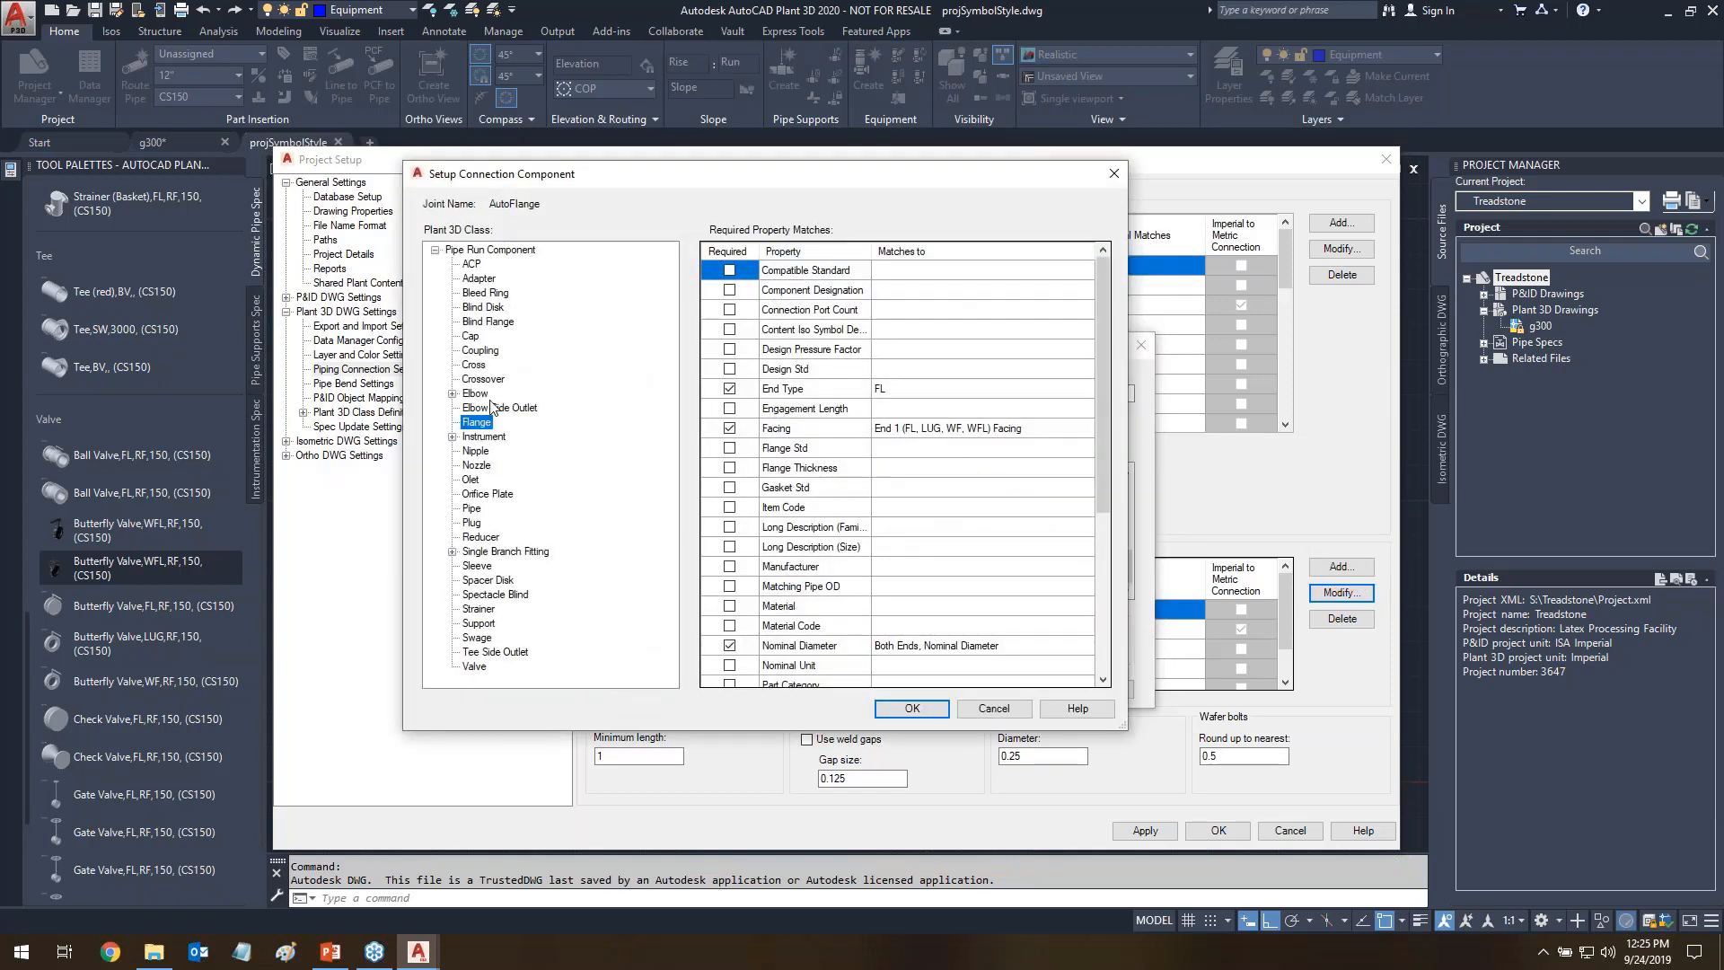
pyautogui.moveTo(503, 423); pyautogui.dragTo(598, 414)
pyautogui.moveTo(718, 387); pyautogui.dragTo(636, 381)
pyautogui.moveTo(710, 431); pyautogui.dragTo(660, 437)
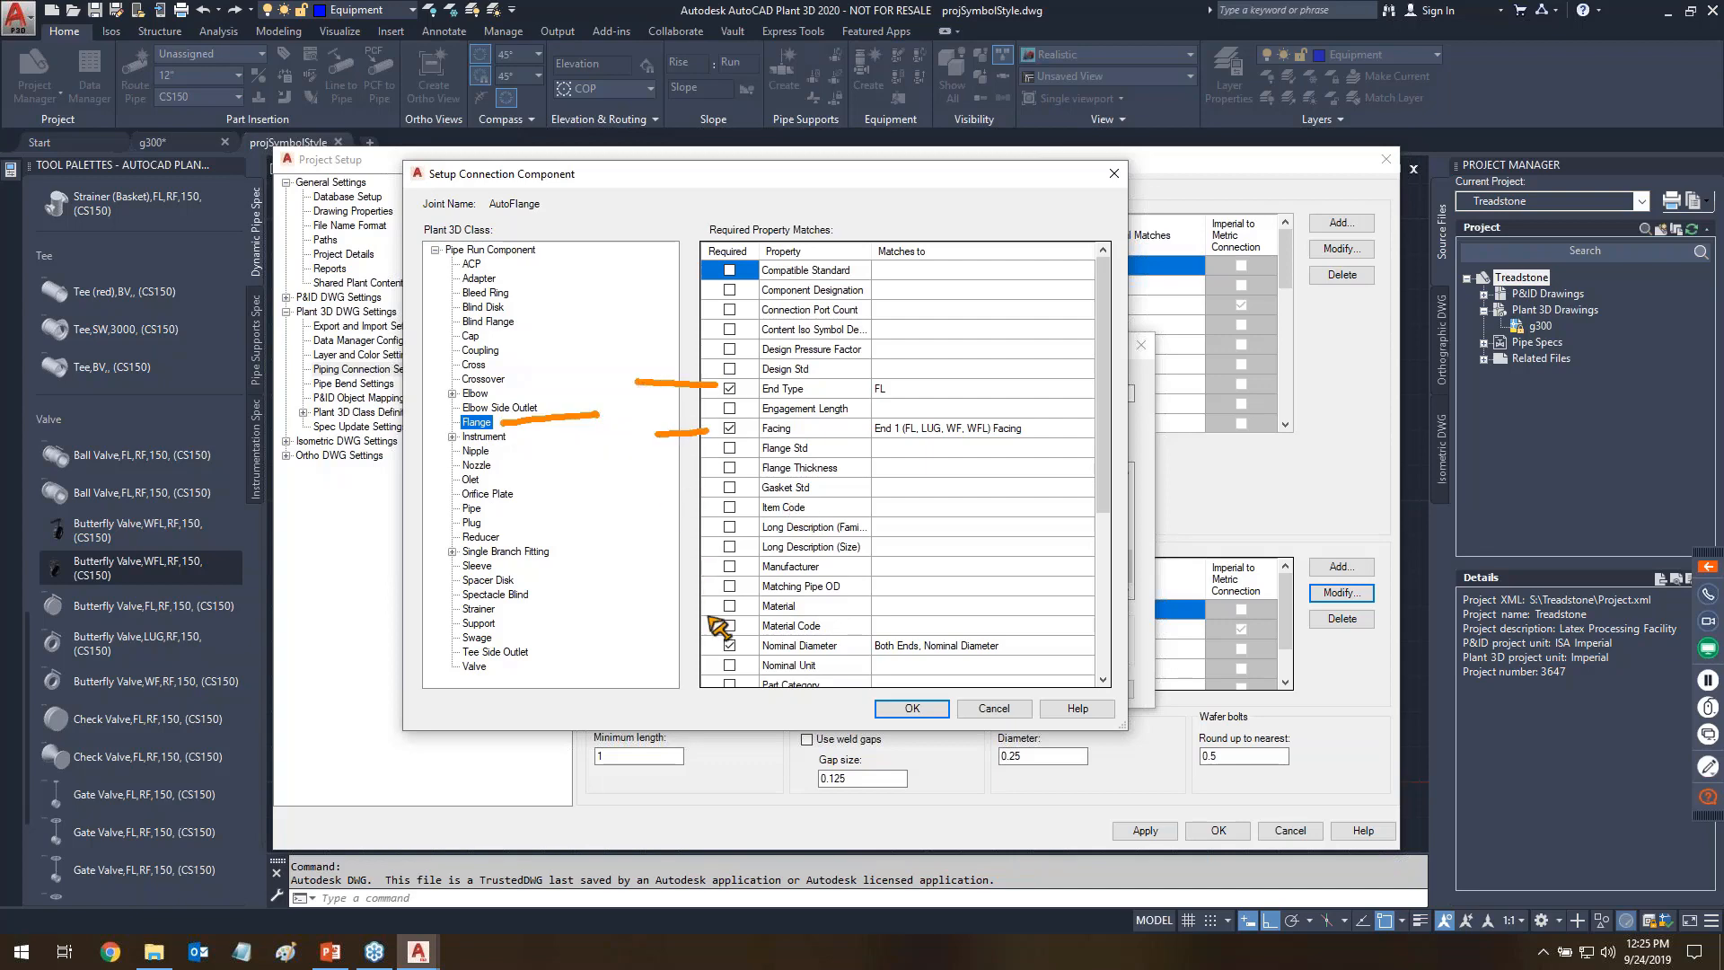
pyautogui.moveTo(710, 646); pyautogui.dragTo(641, 648)
pyautogui.press('Escape')
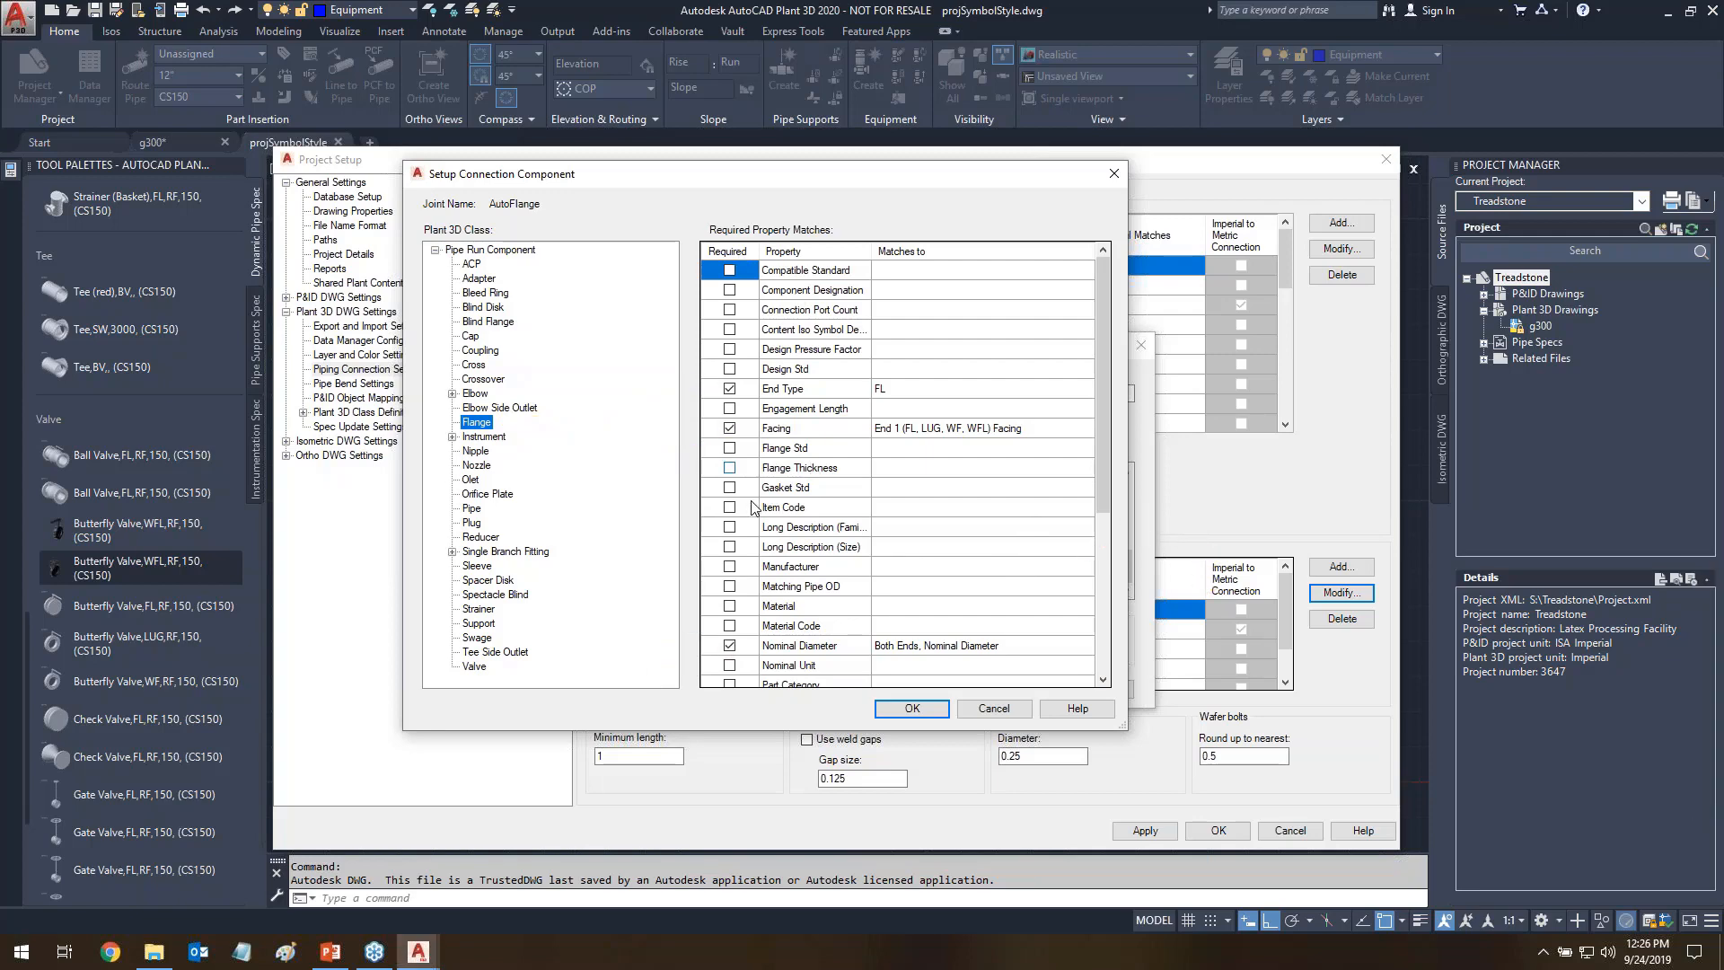
pyautogui.click(993, 709)
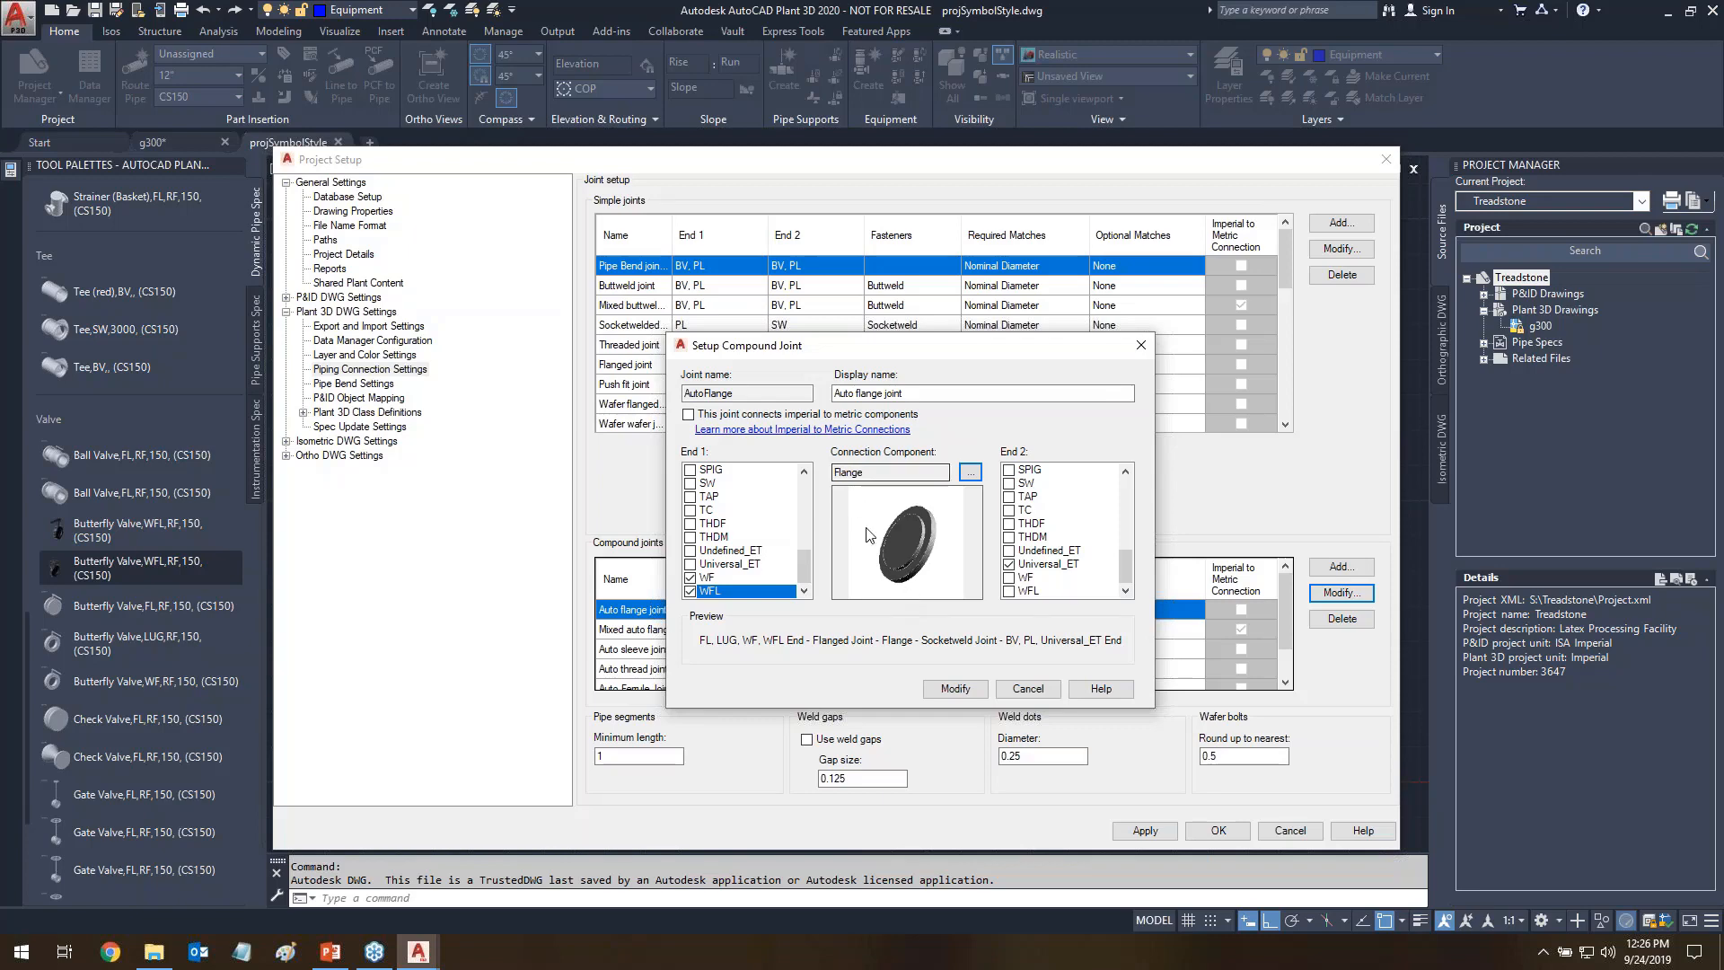
pyautogui.click(955, 690)
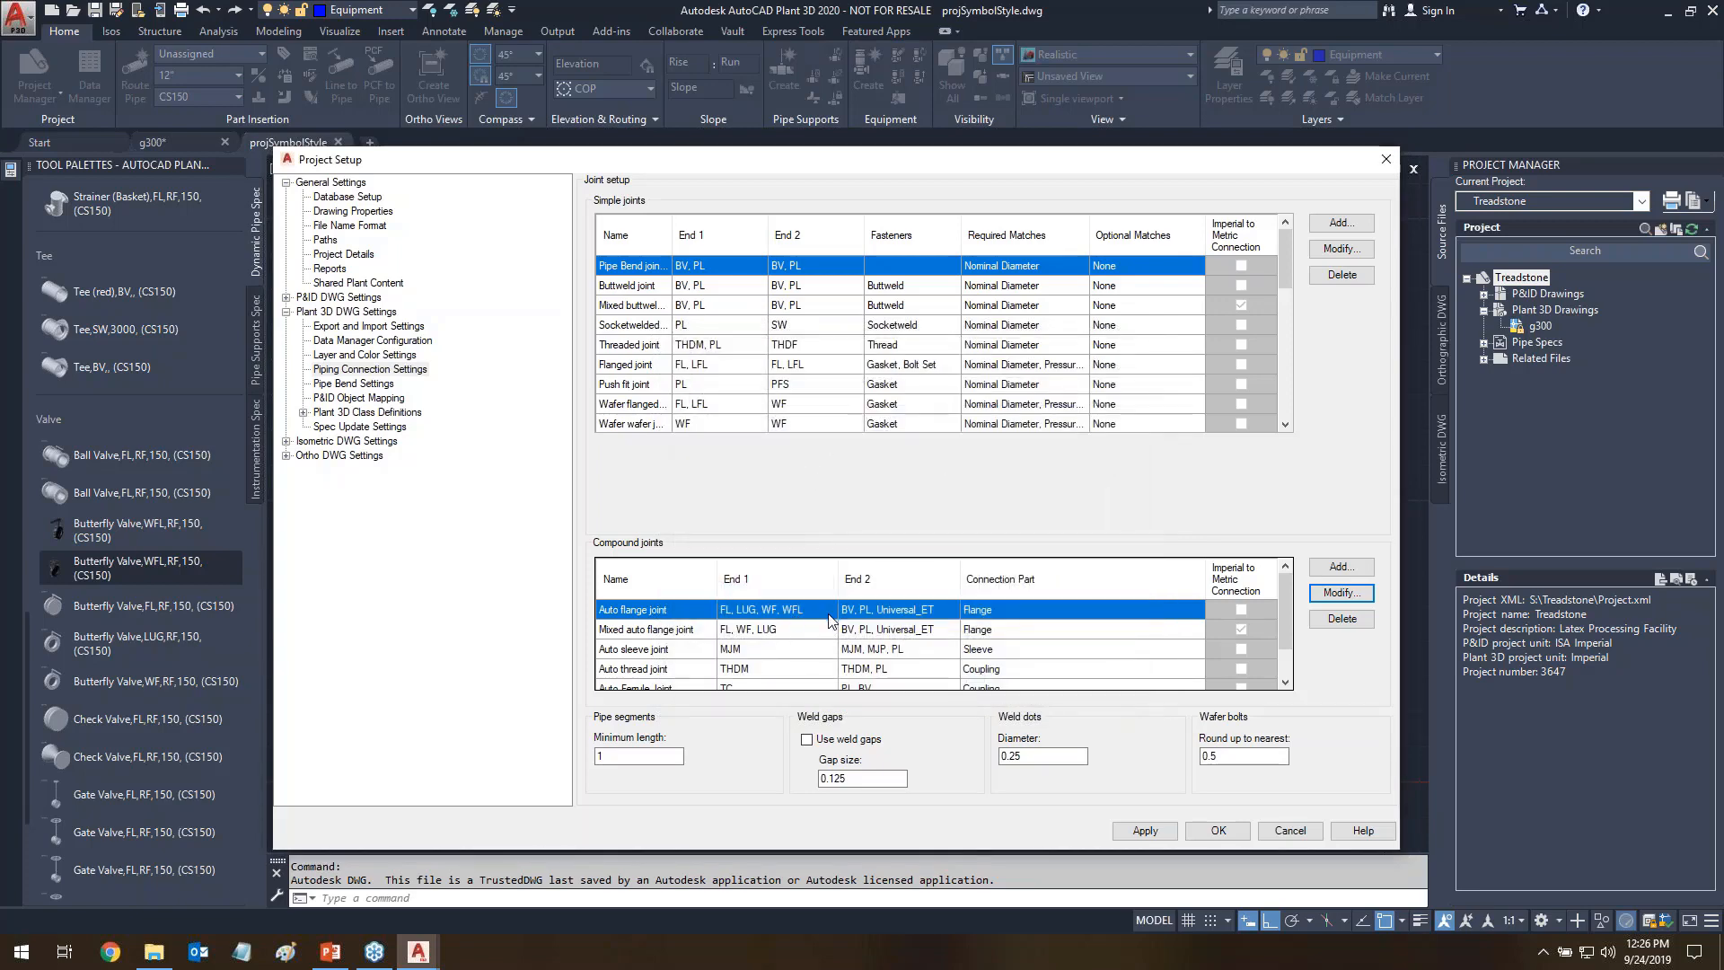
# - Add the WFL end type to End 1 of the Mixed auto flange joint and save the project setup
pyautogui.click(665, 631)
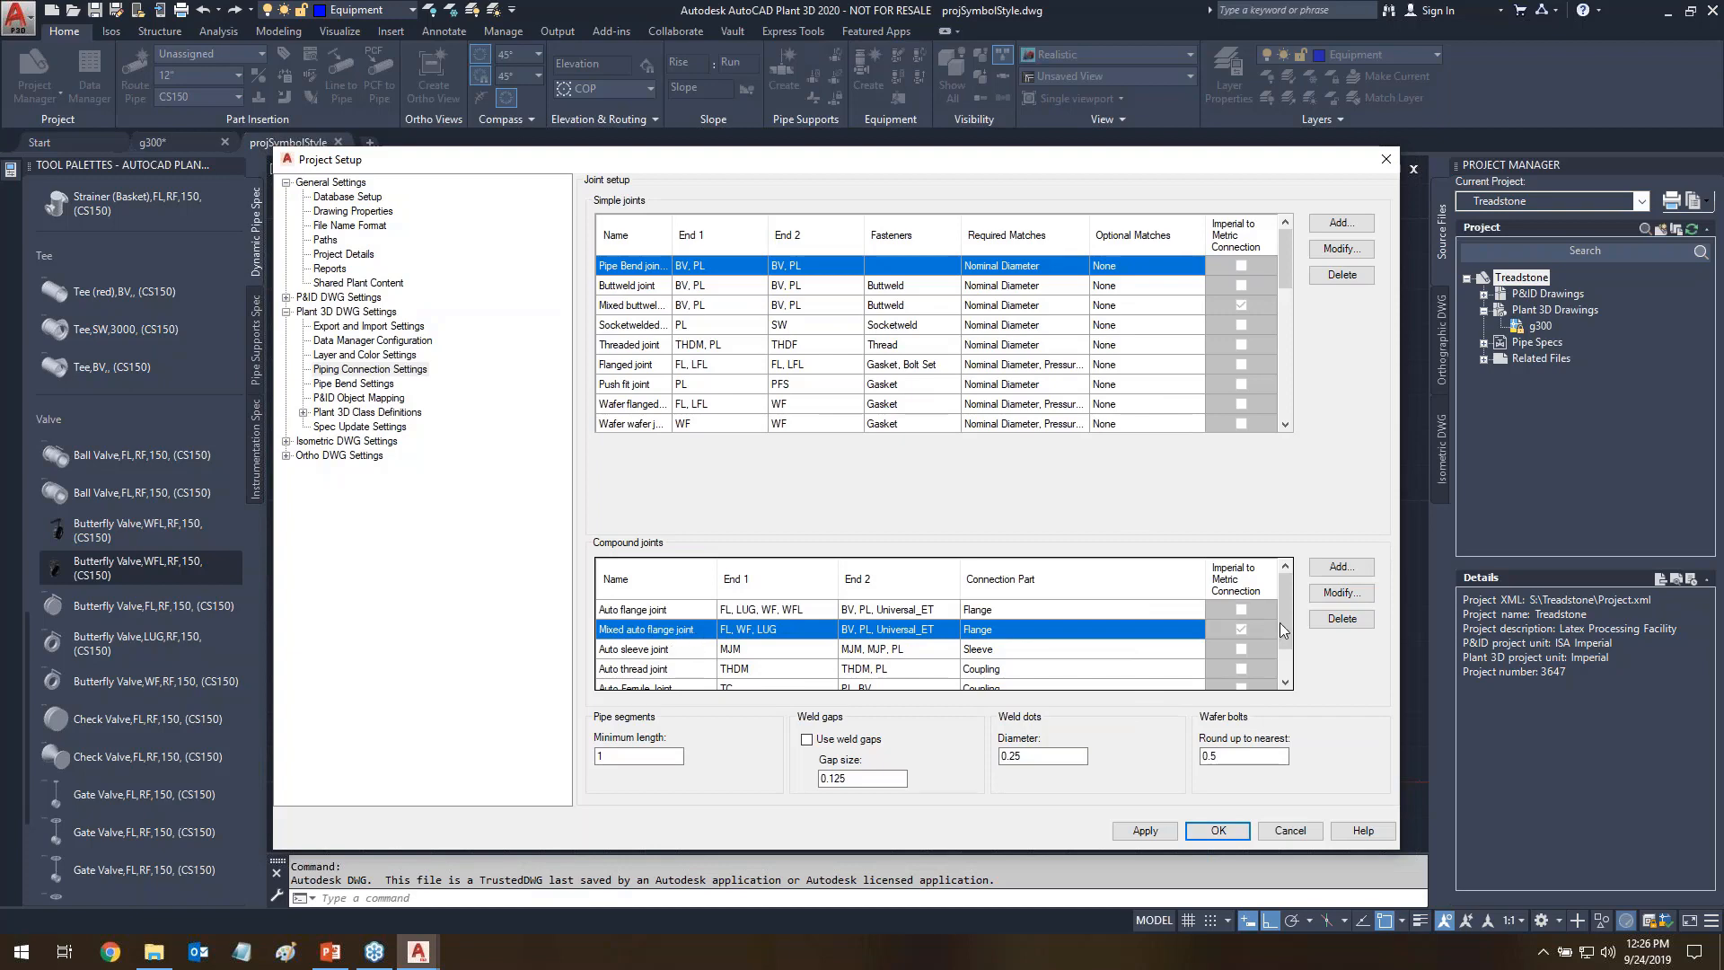
pyautogui.click(1341, 593)
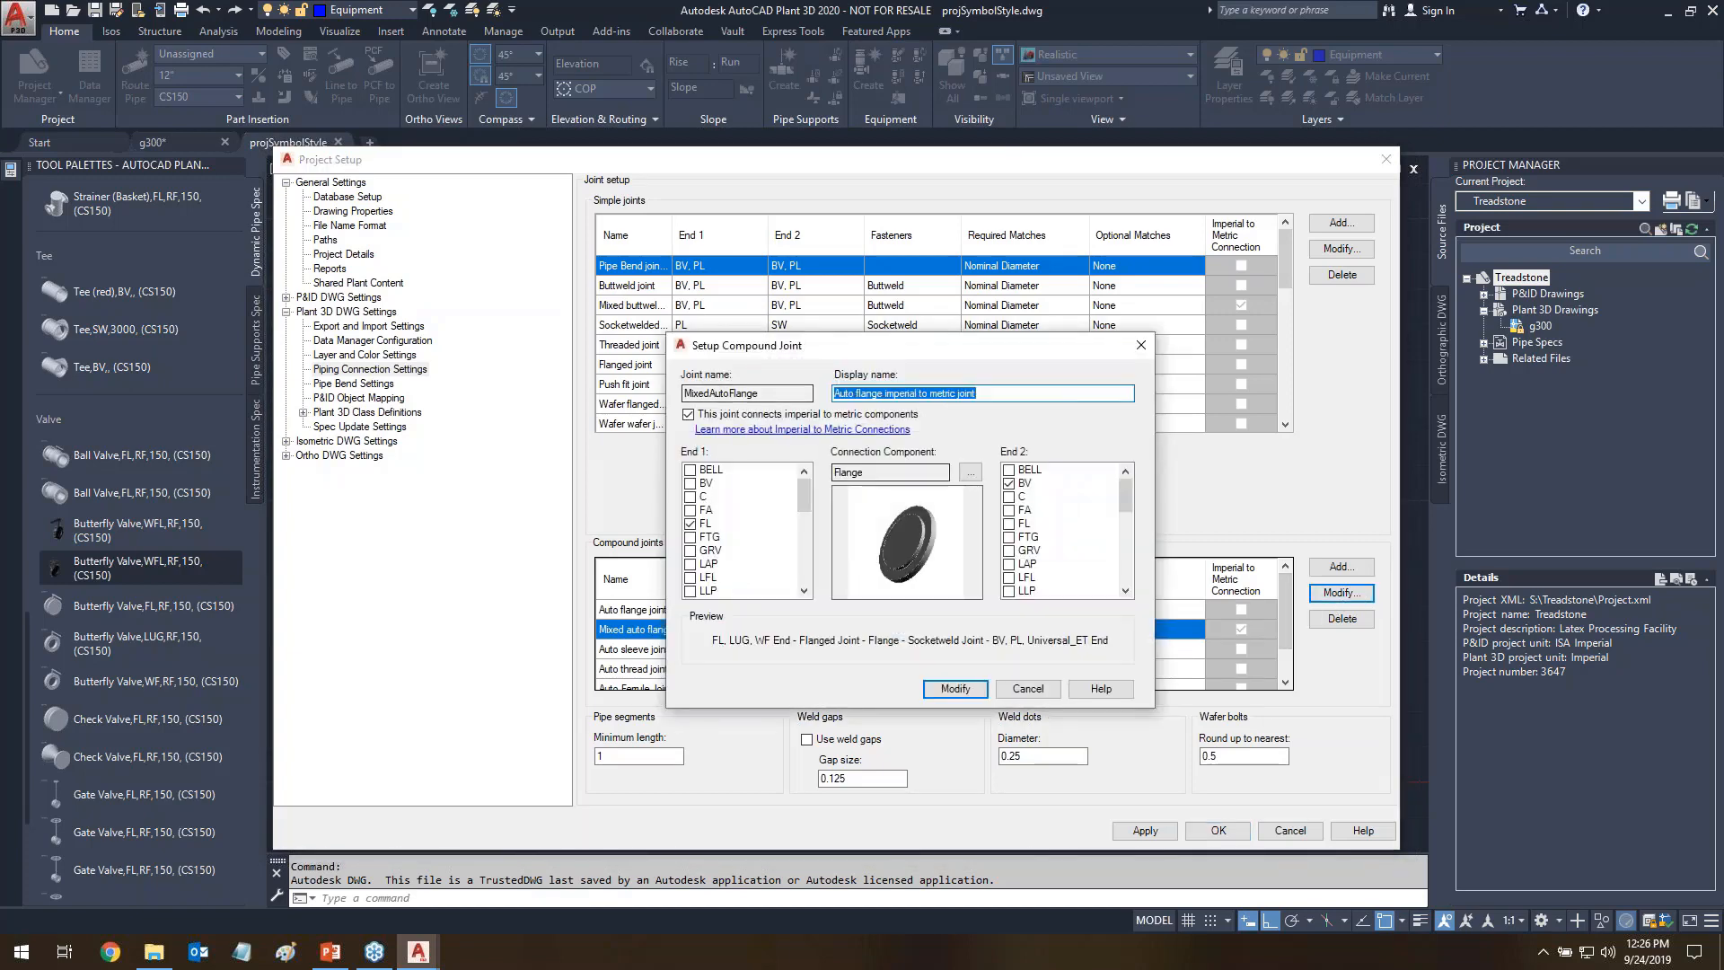
pyautogui.moveTo(662, 438)
pyautogui.mouseDown()
pyautogui.moveTo(758, 417)
pyautogui.moveTo(615, 439)
pyautogui.moveTo(668, 445)
pyautogui.moveTo(396, 591)
pyautogui.mouseUp()
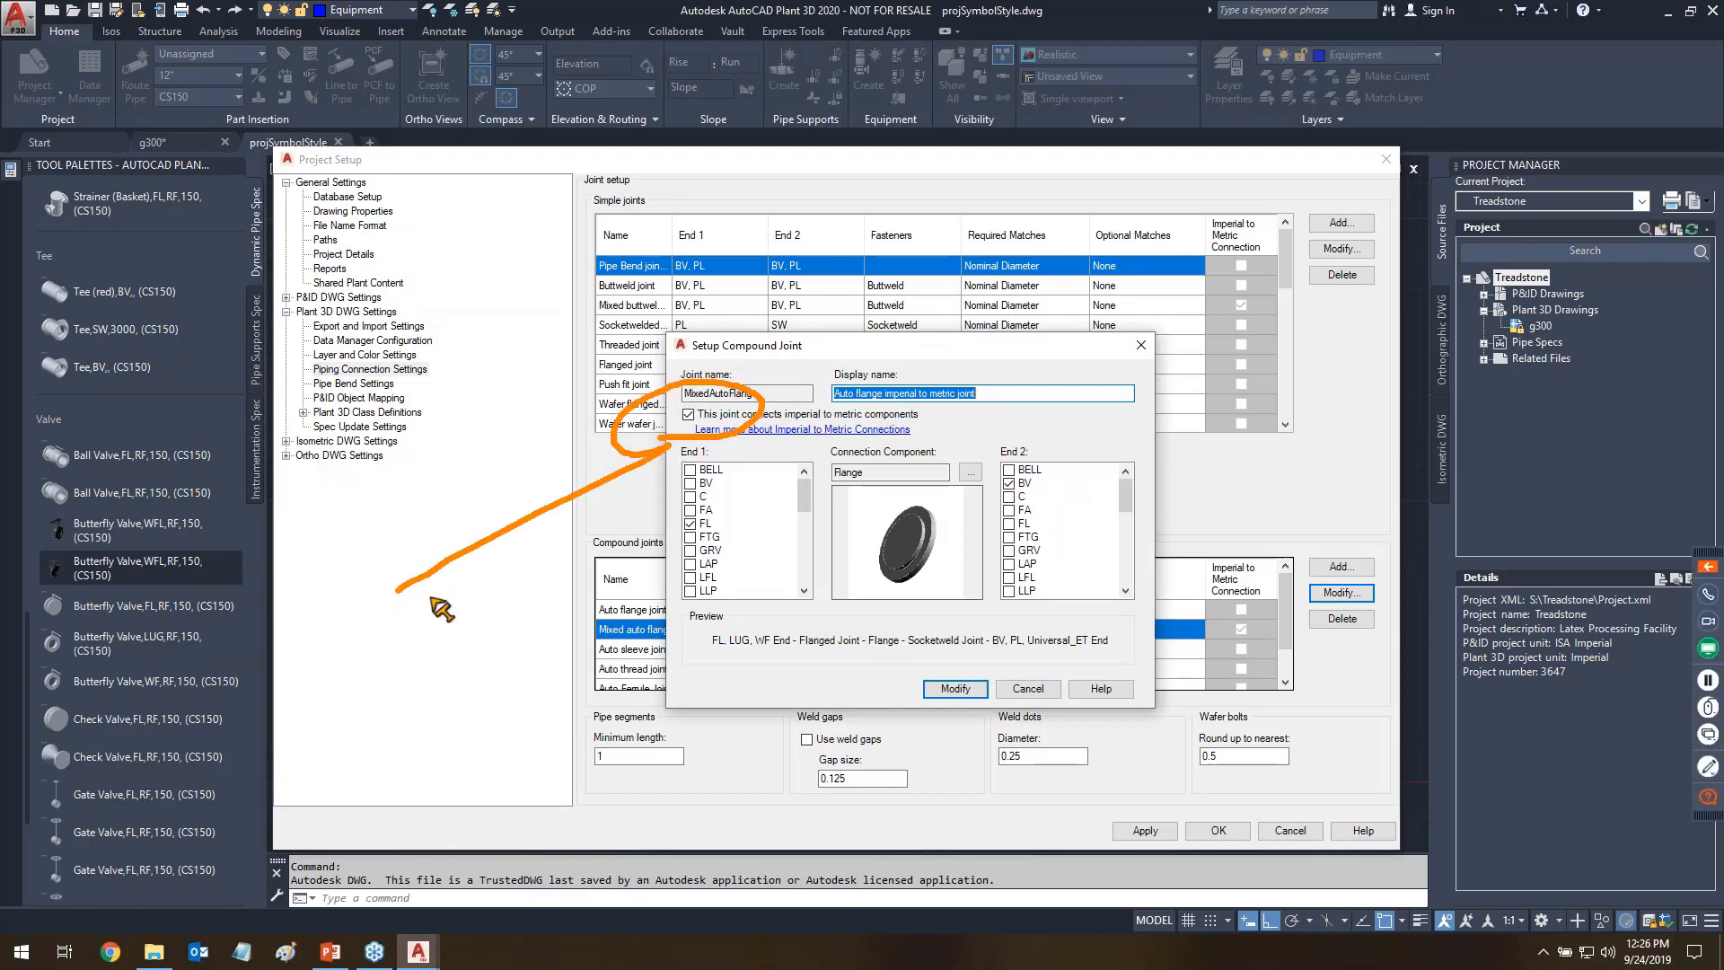
pyautogui.moveTo(804, 495); pyautogui.dragTo(811, 598)
pyautogui.click(690, 591)
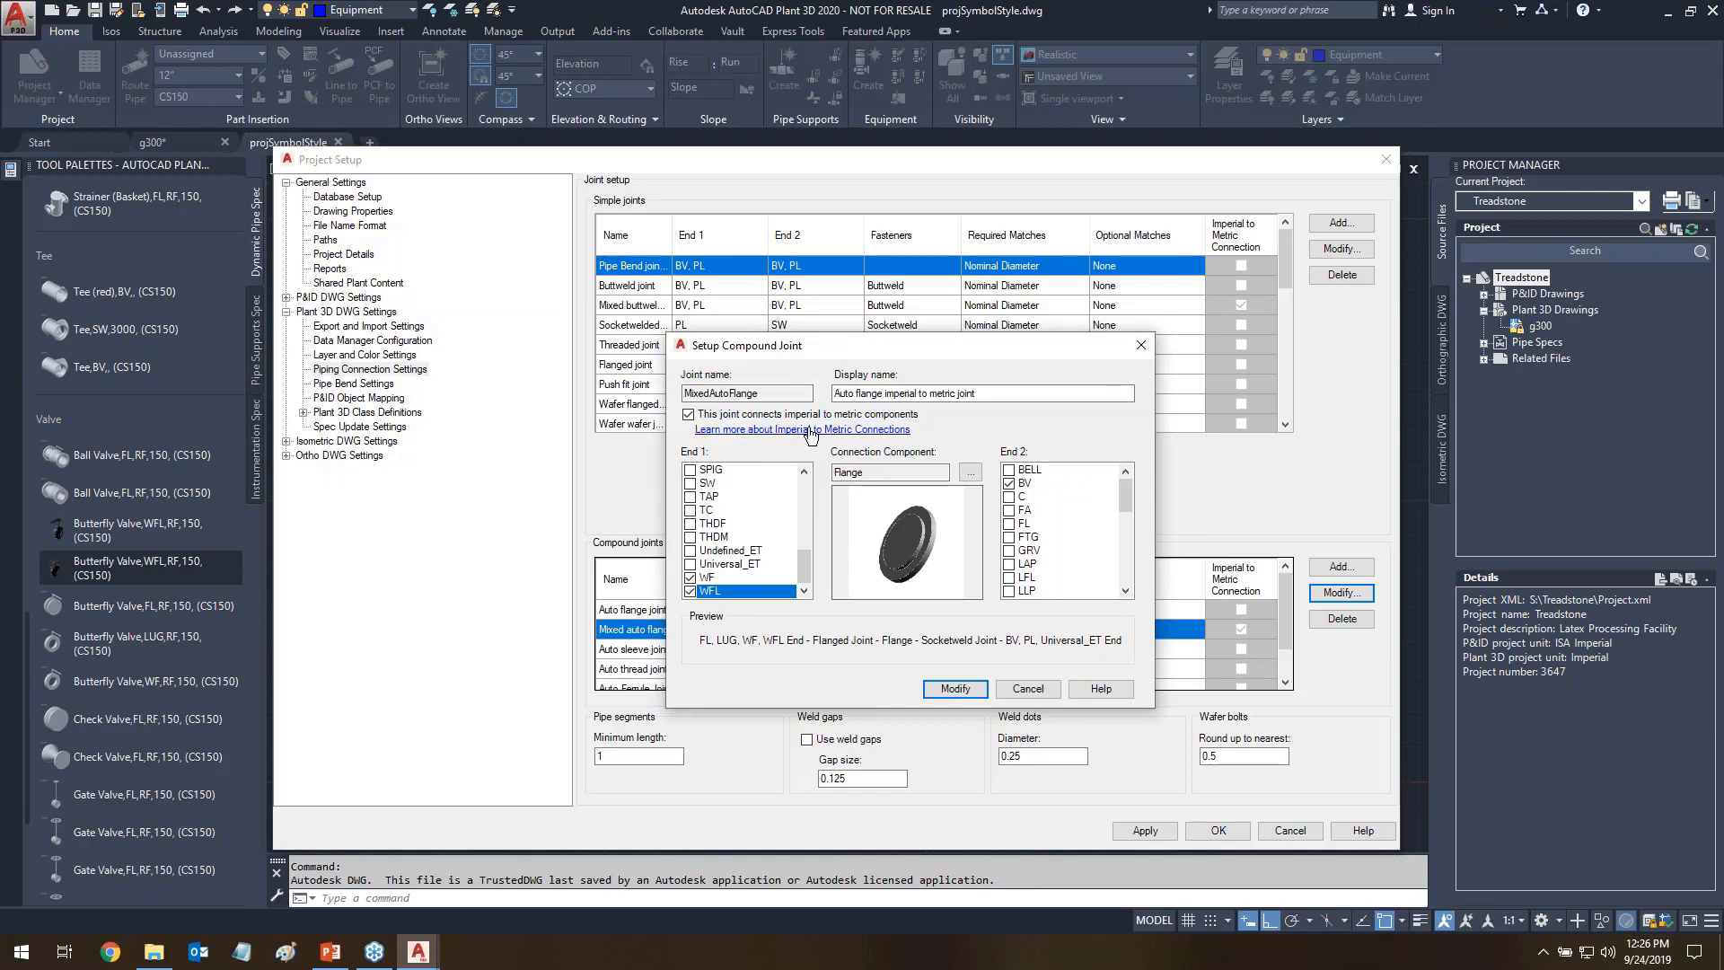
pyautogui.click(957, 690)
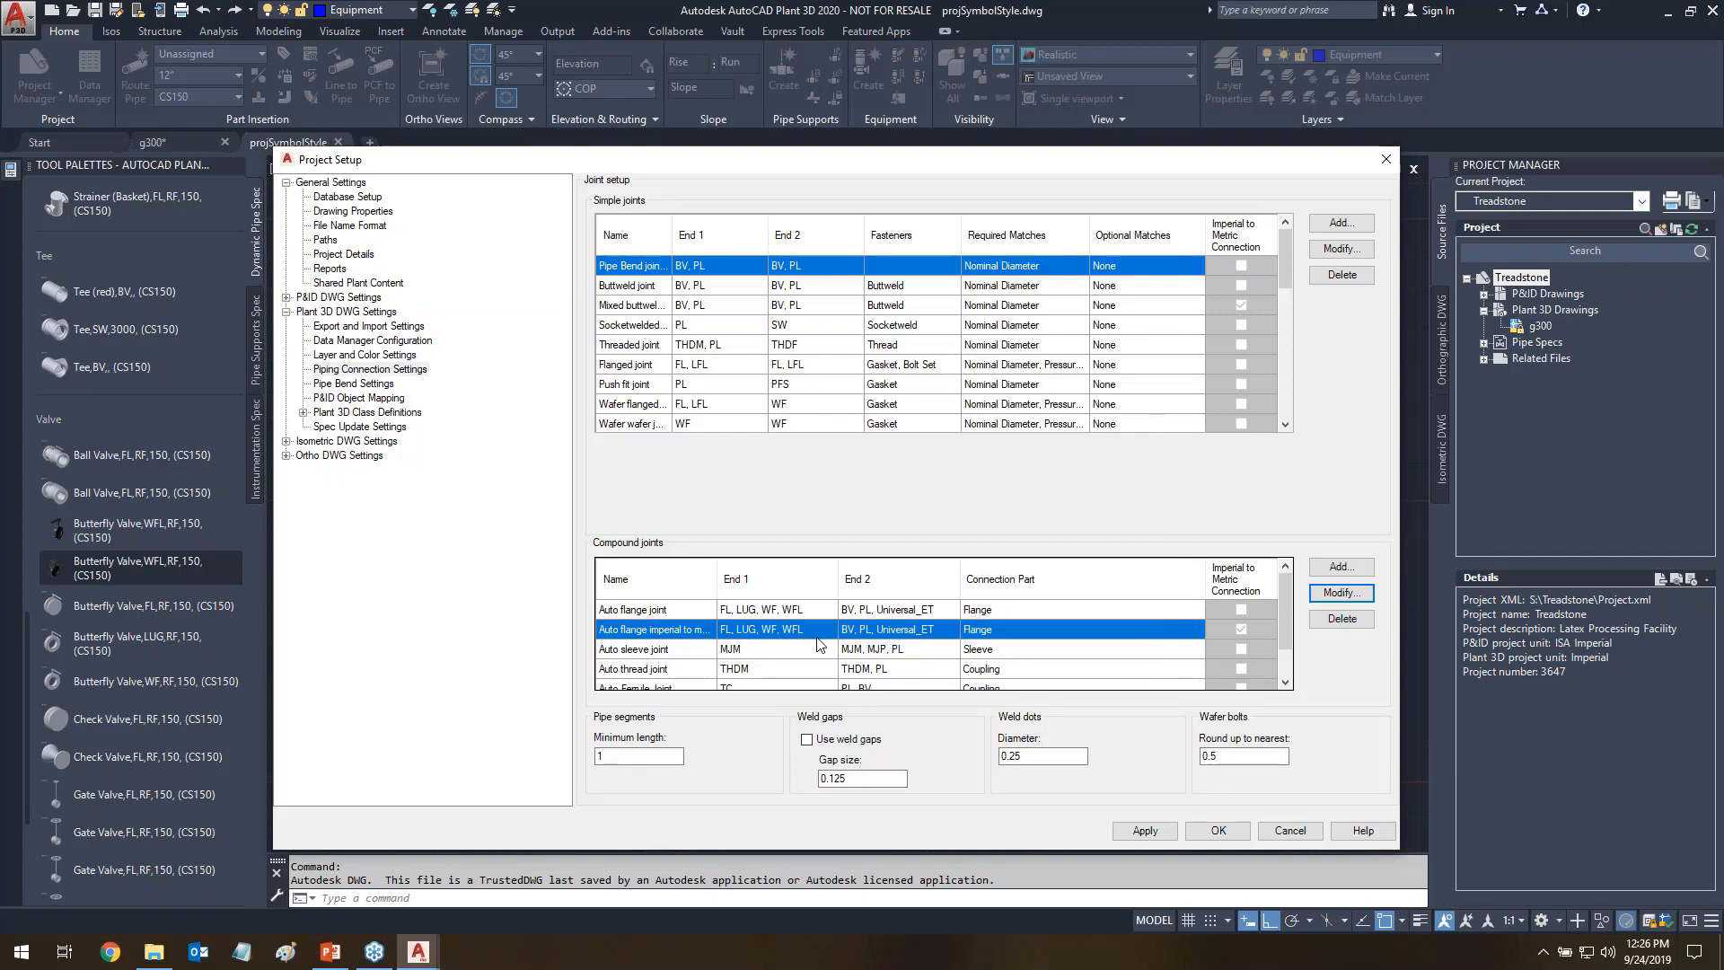
pyautogui.click(1213, 824)
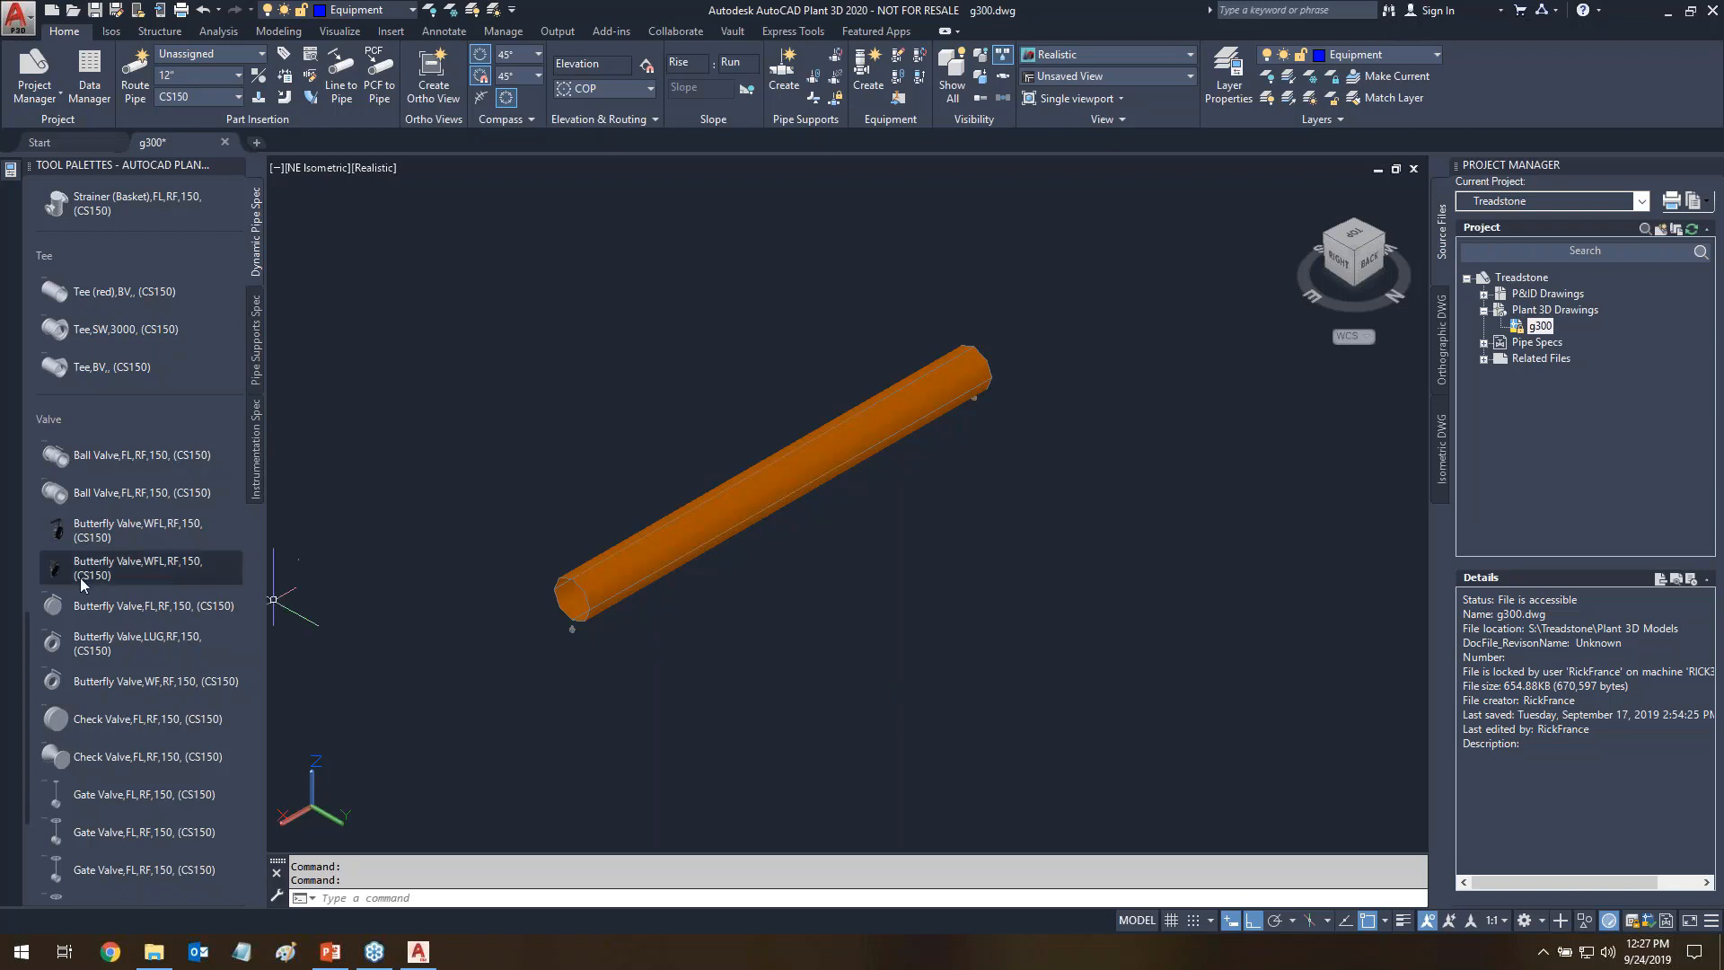
# - Insert a Butterfly Valve,FL,RF,150 (CS150) near the middle of the pipe with the default rotation, and restore the NE isometric view
pyautogui.click(134, 605)
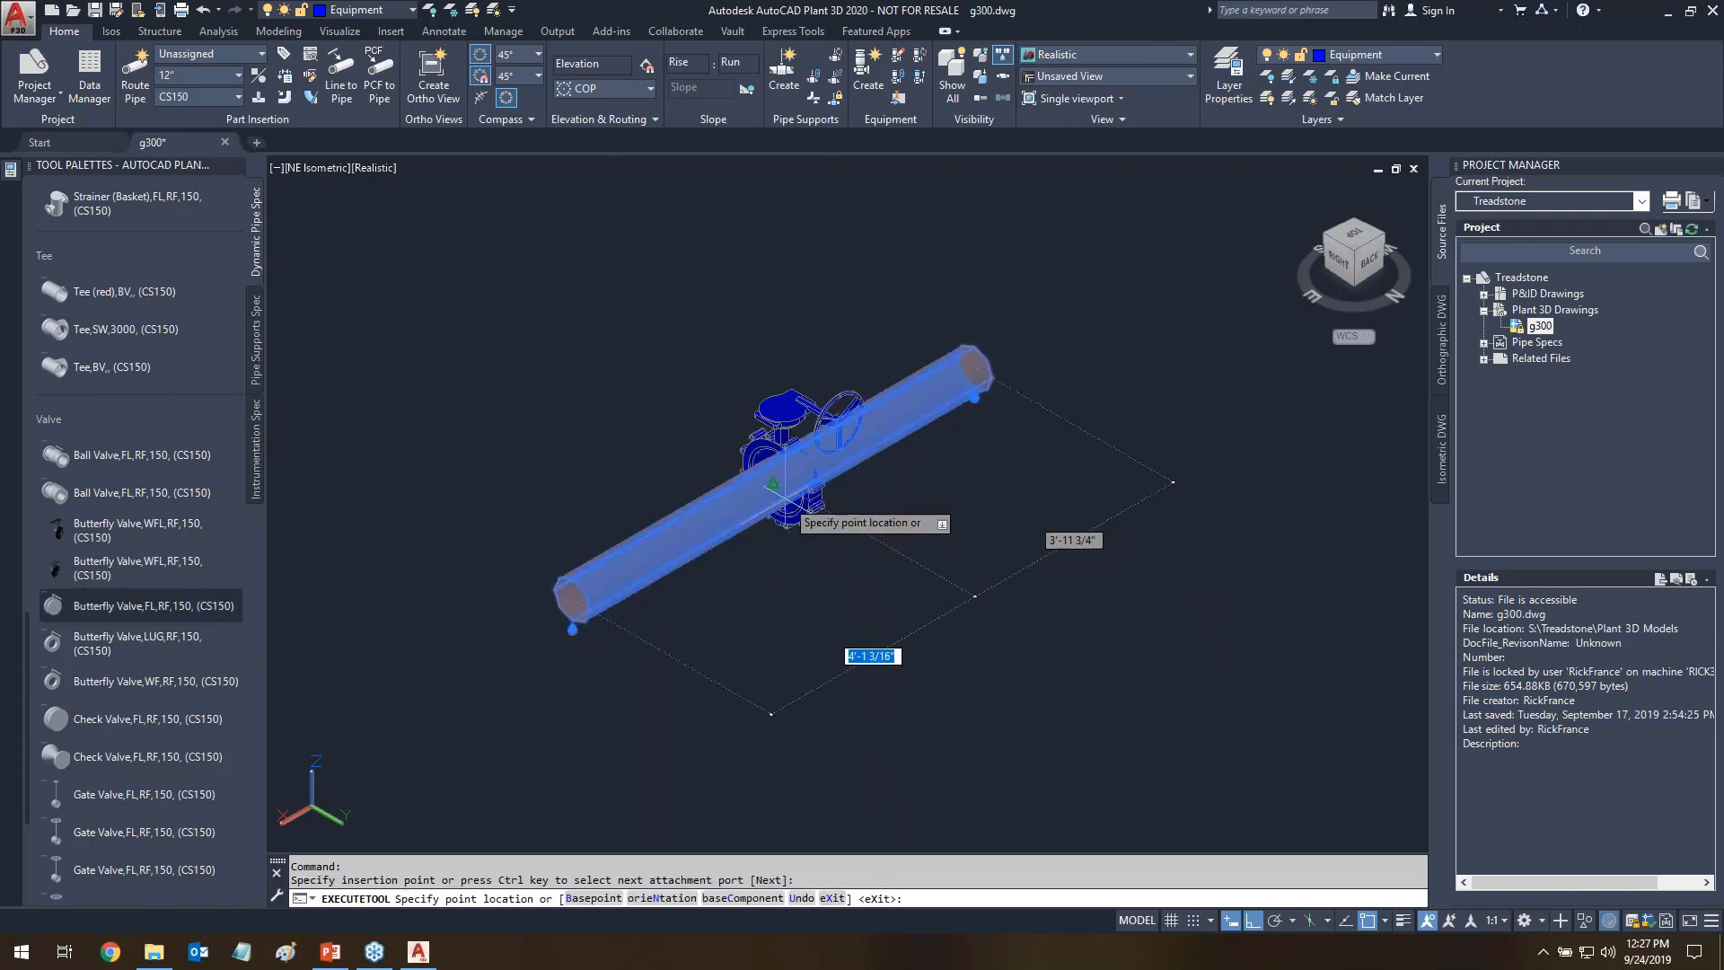
pyautogui.click(833, 537)
pyautogui.press('Return')
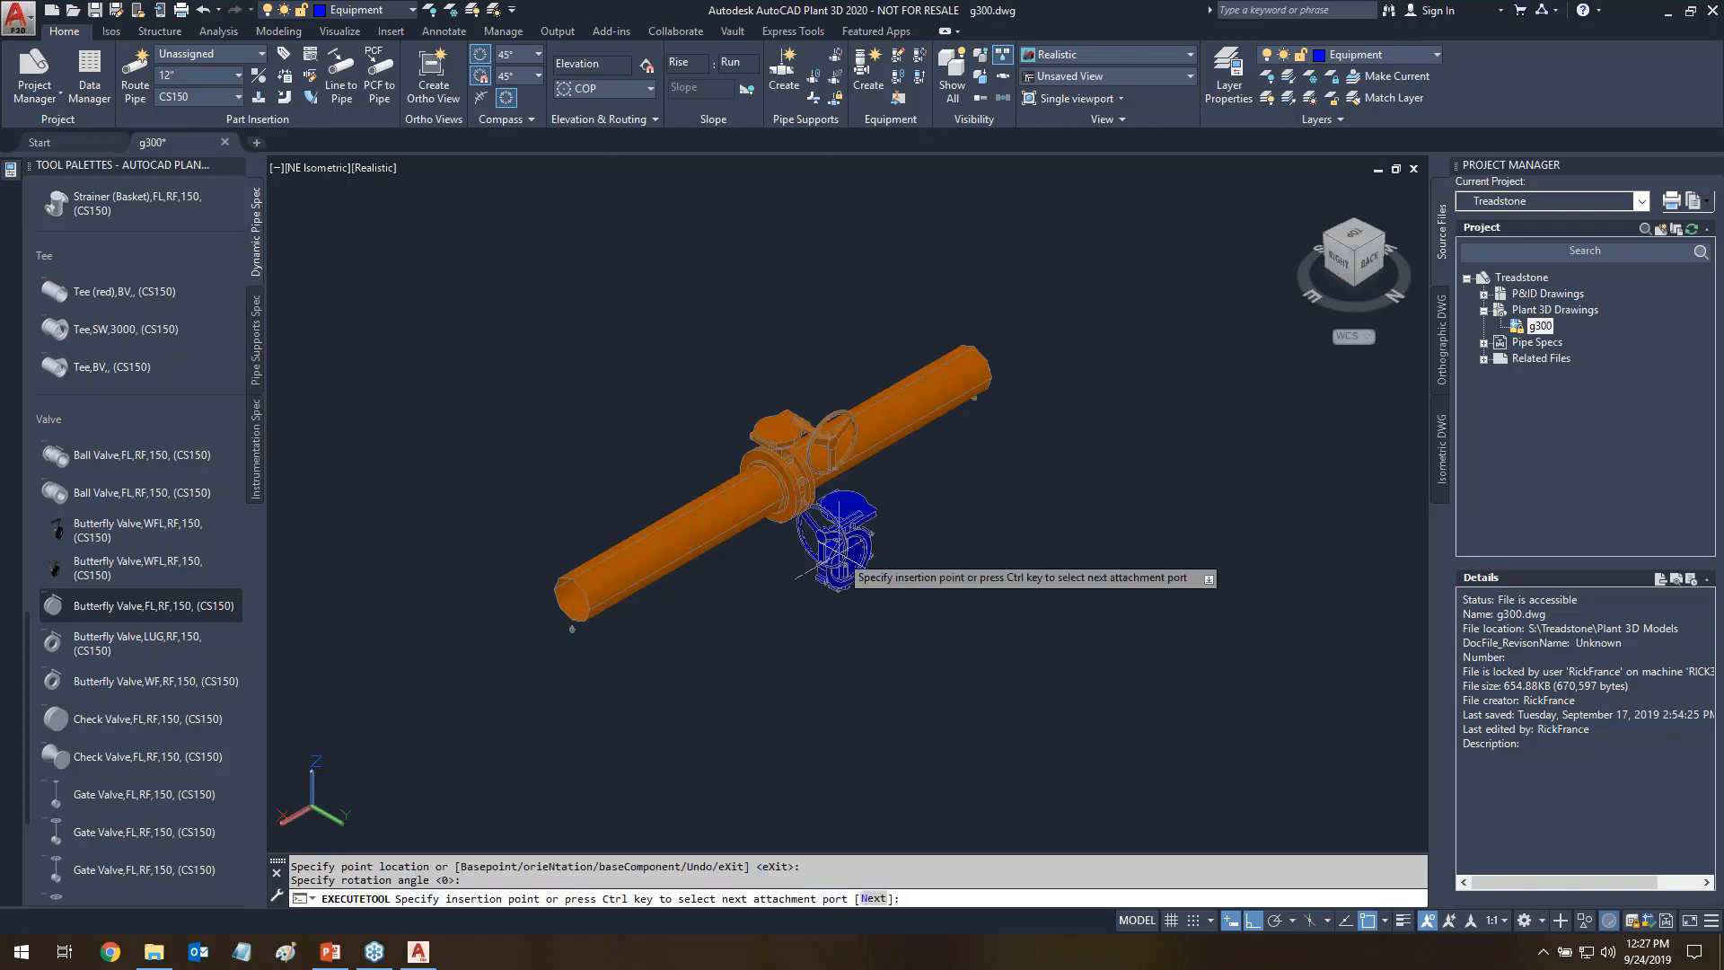
pyautogui.press('Return')
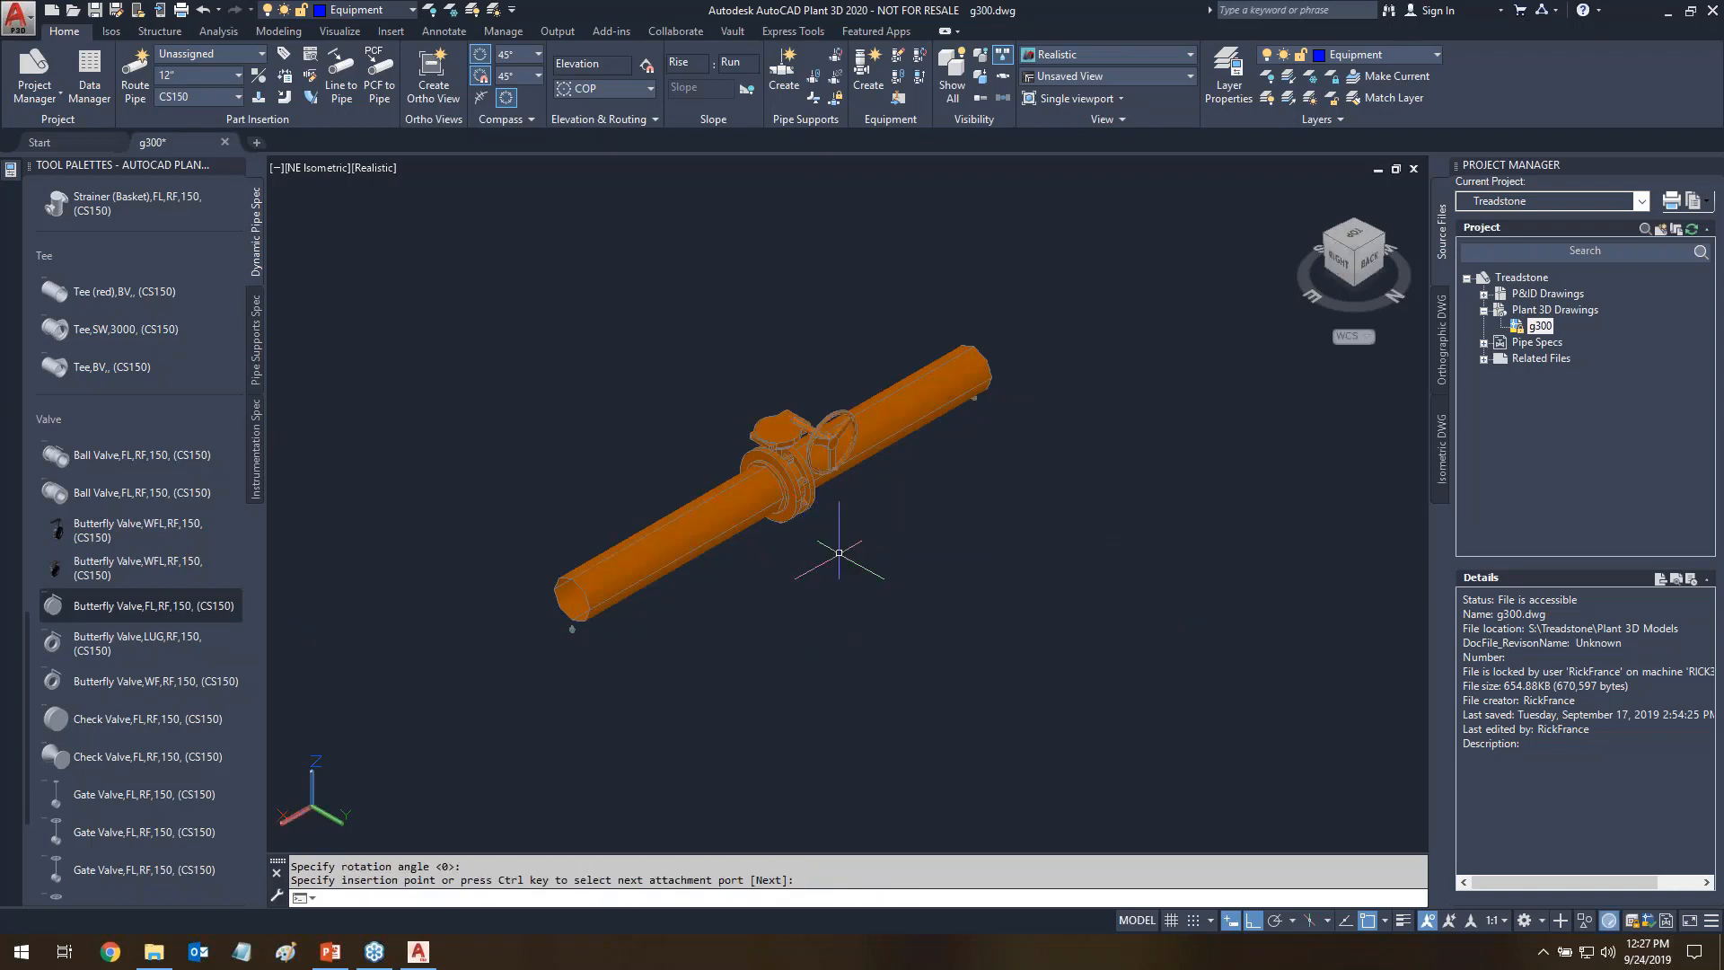
pyautogui.moveTo(961, 661)
pyautogui.keyDown('shift'); pyautogui.mouseDown(button='middle')
pyautogui.moveTo(838, 537)
pyautogui.moveTo(961, 632)
pyautogui.mouseUp(button='middle'); pyautogui.keyUp('shift')
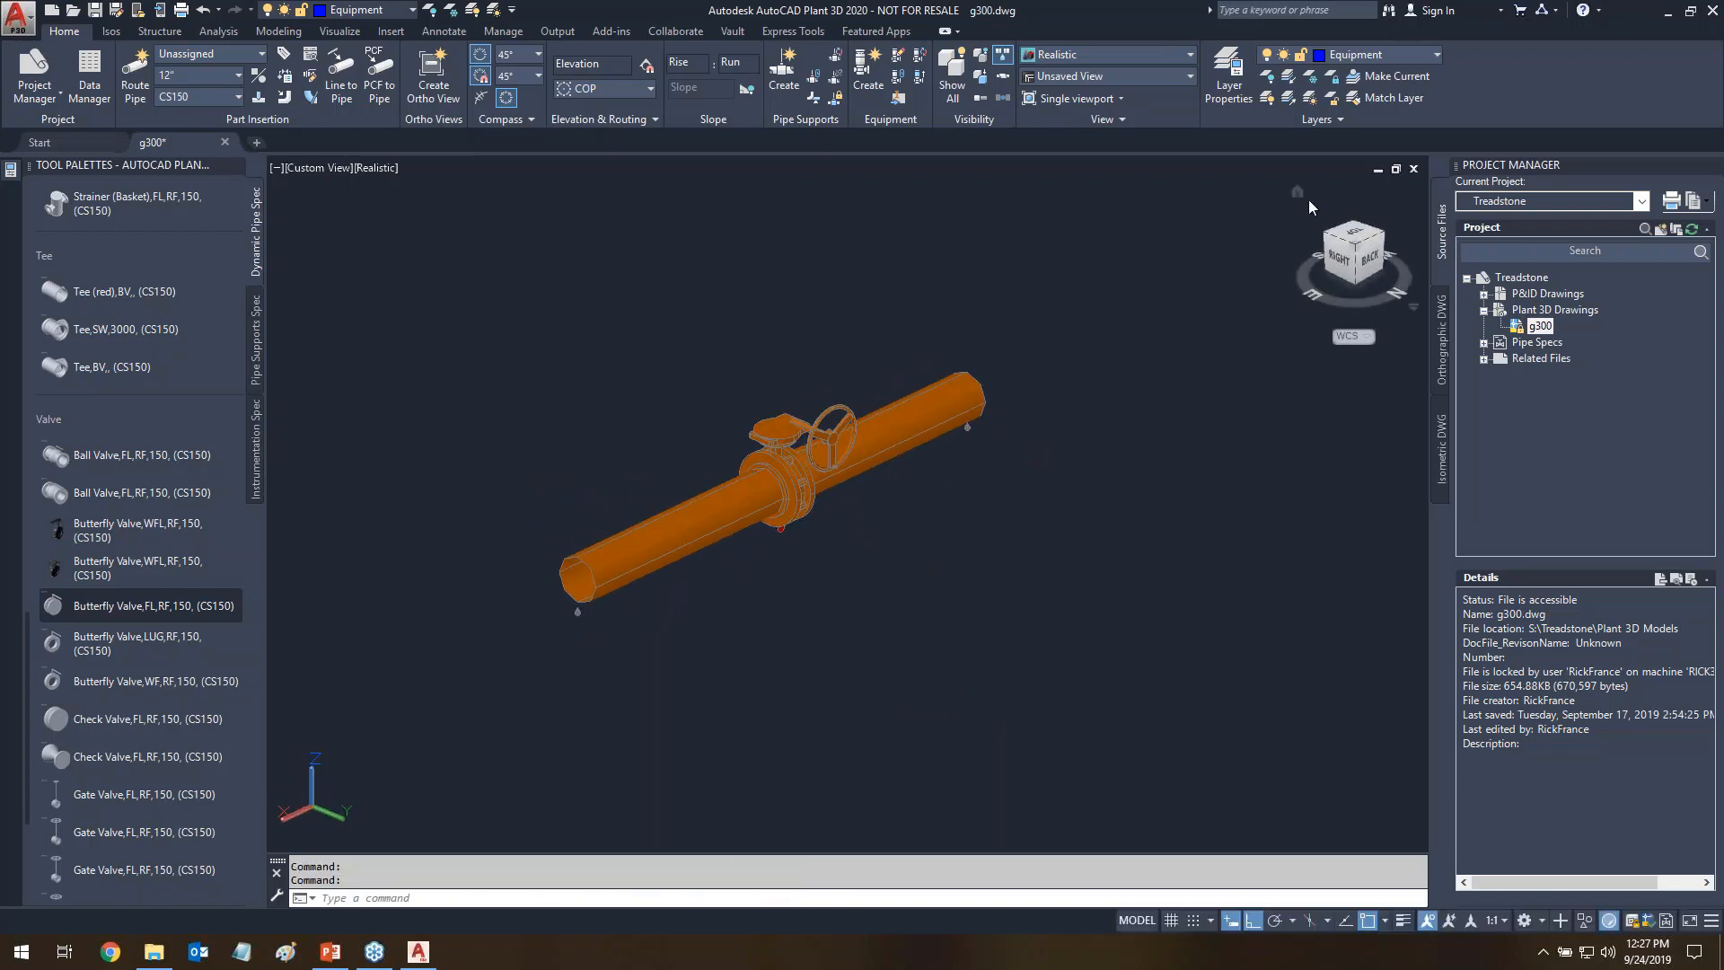
pyautogui.click(1299, 194)
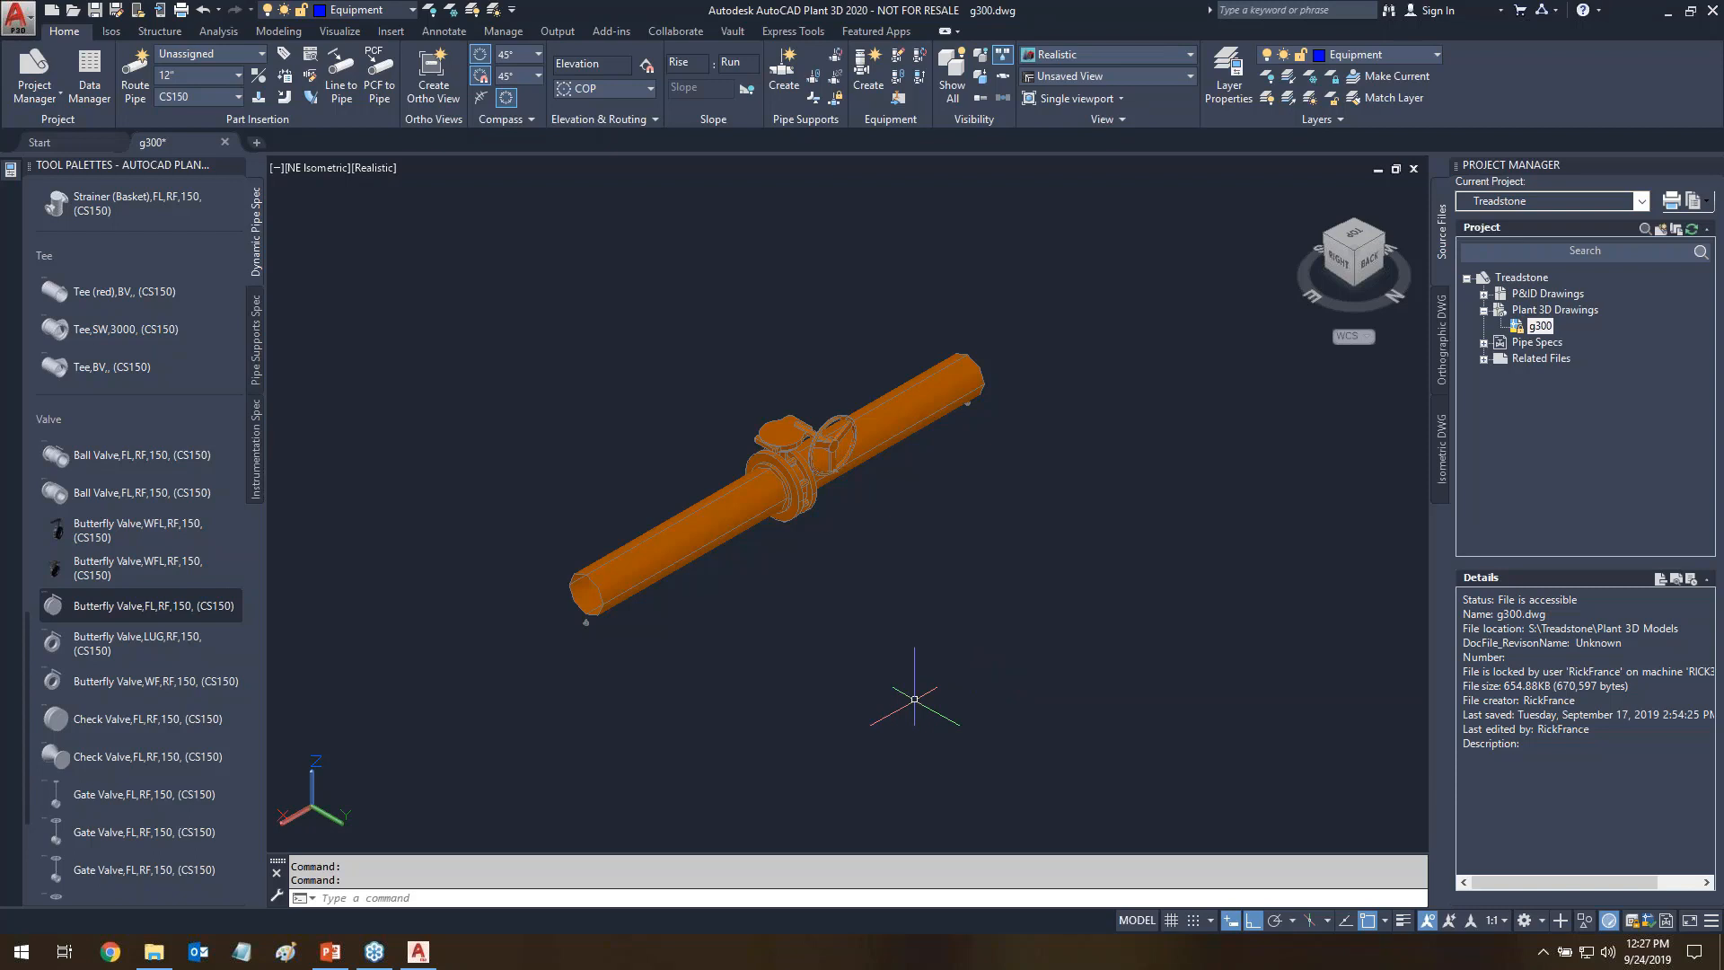
# - Save the g300 model and open the orthographic drawing p140-001
pyautogui.click(95, 11)
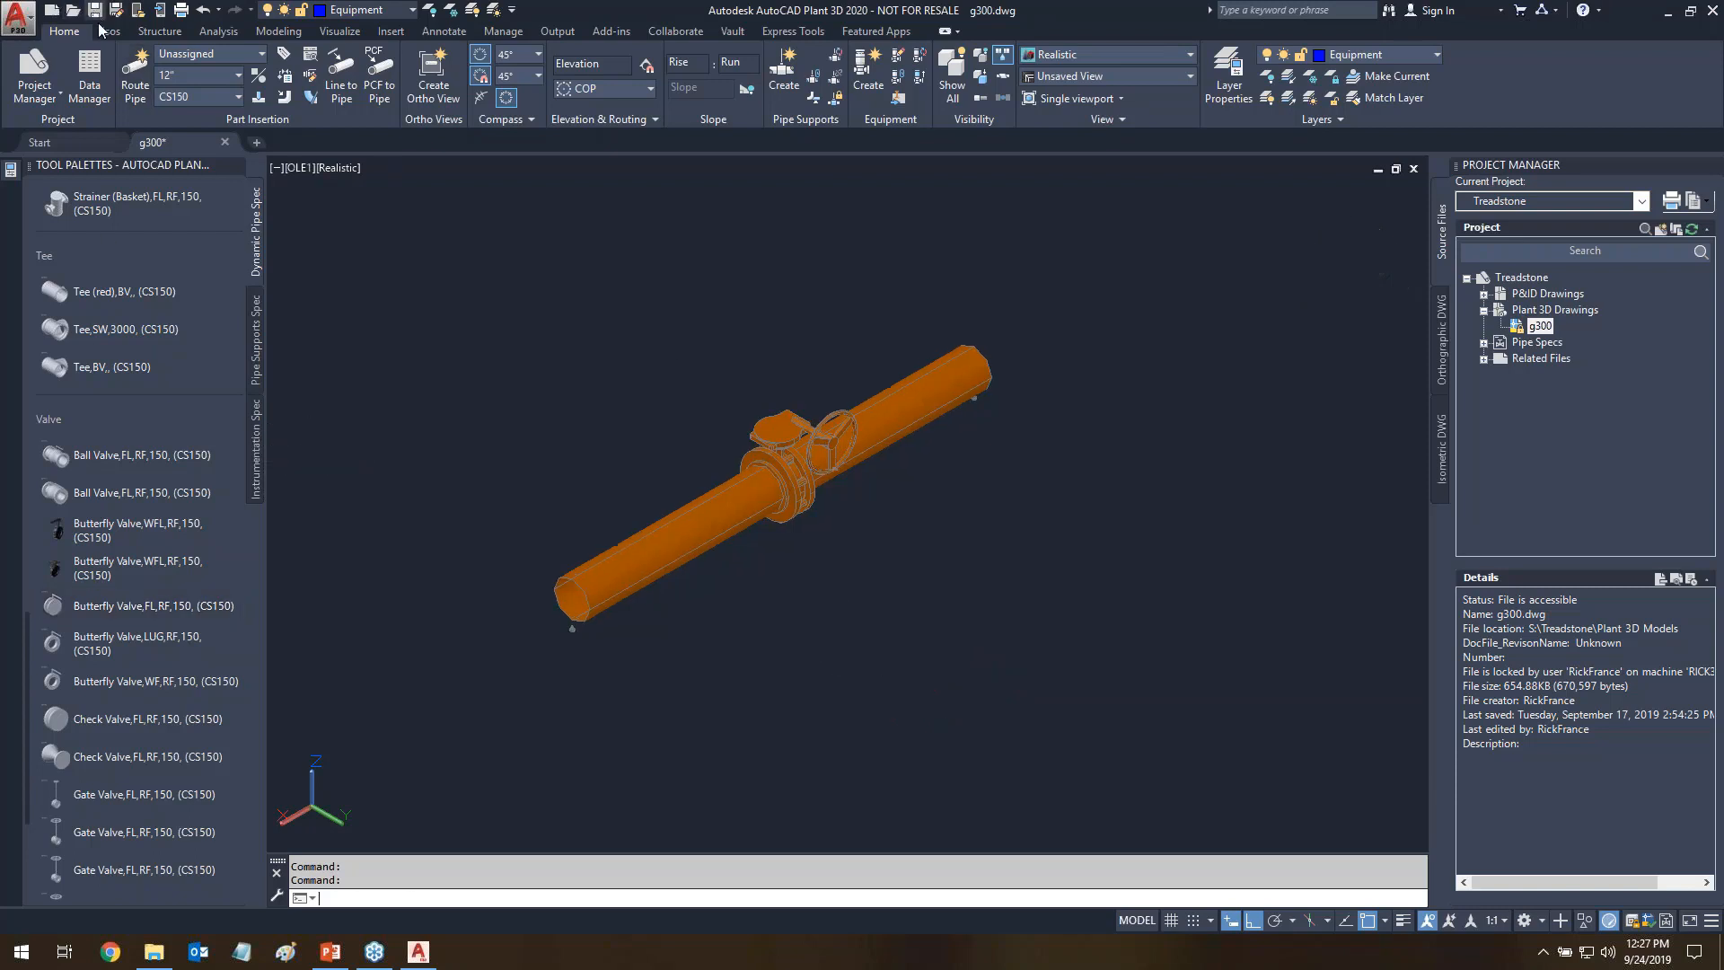
pyautogui.click(1441, 359)
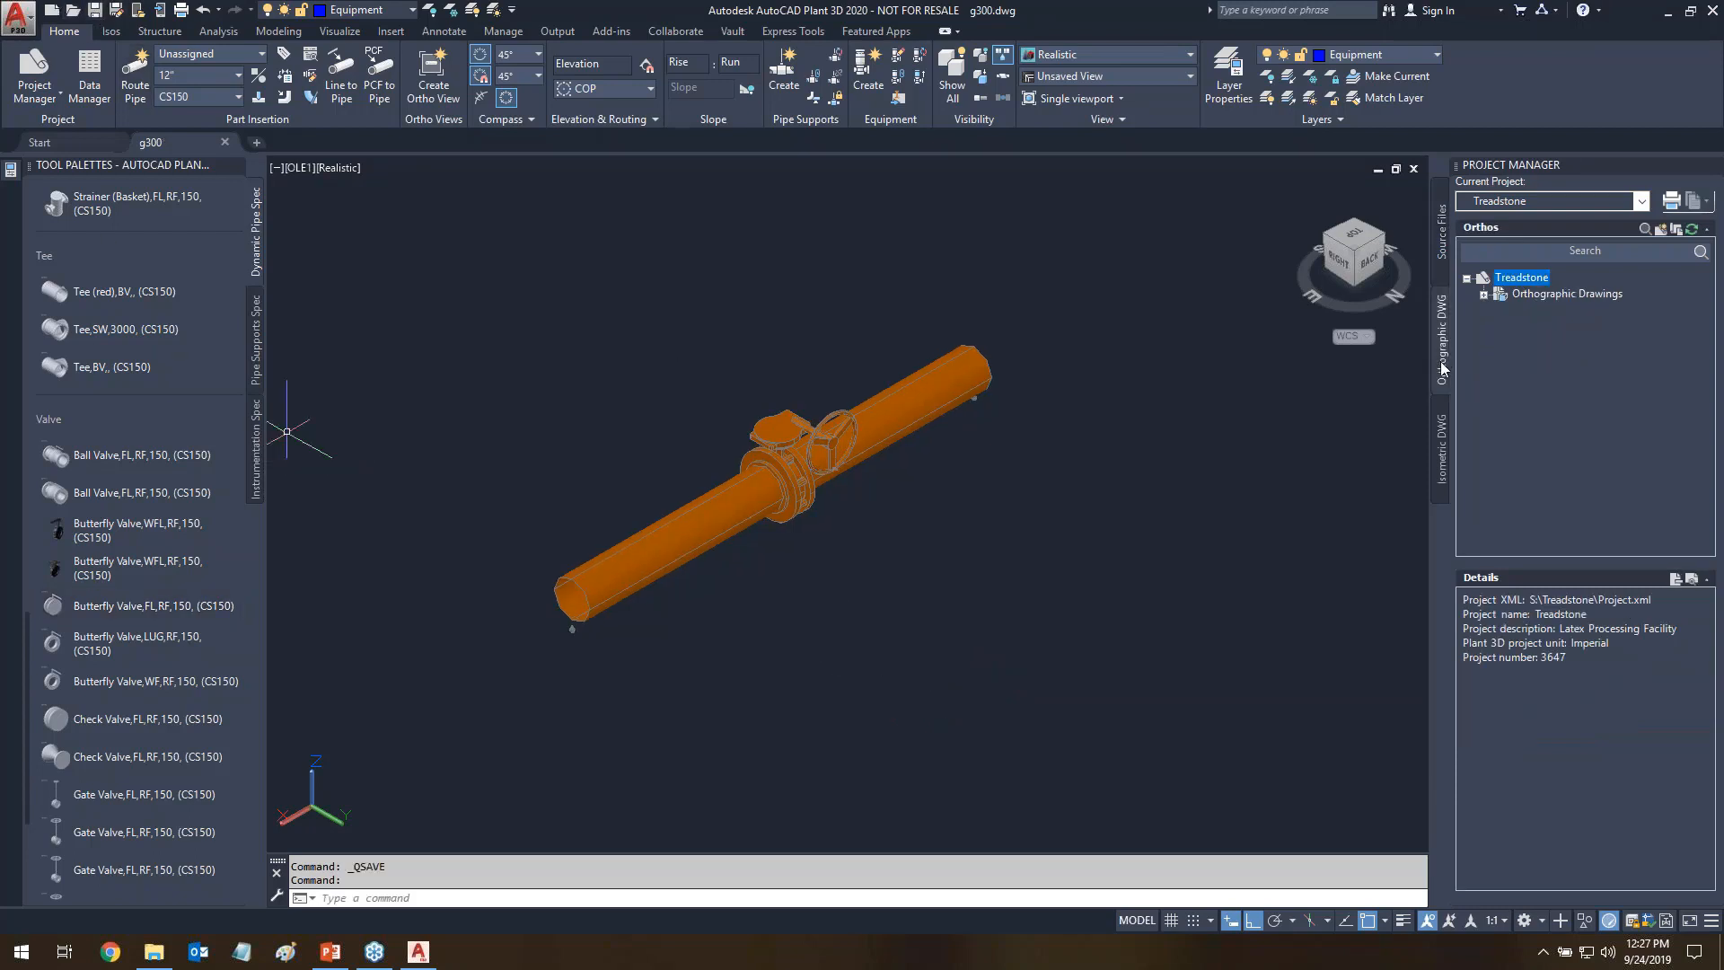
pyautogui.doubleClick(1543, 314)
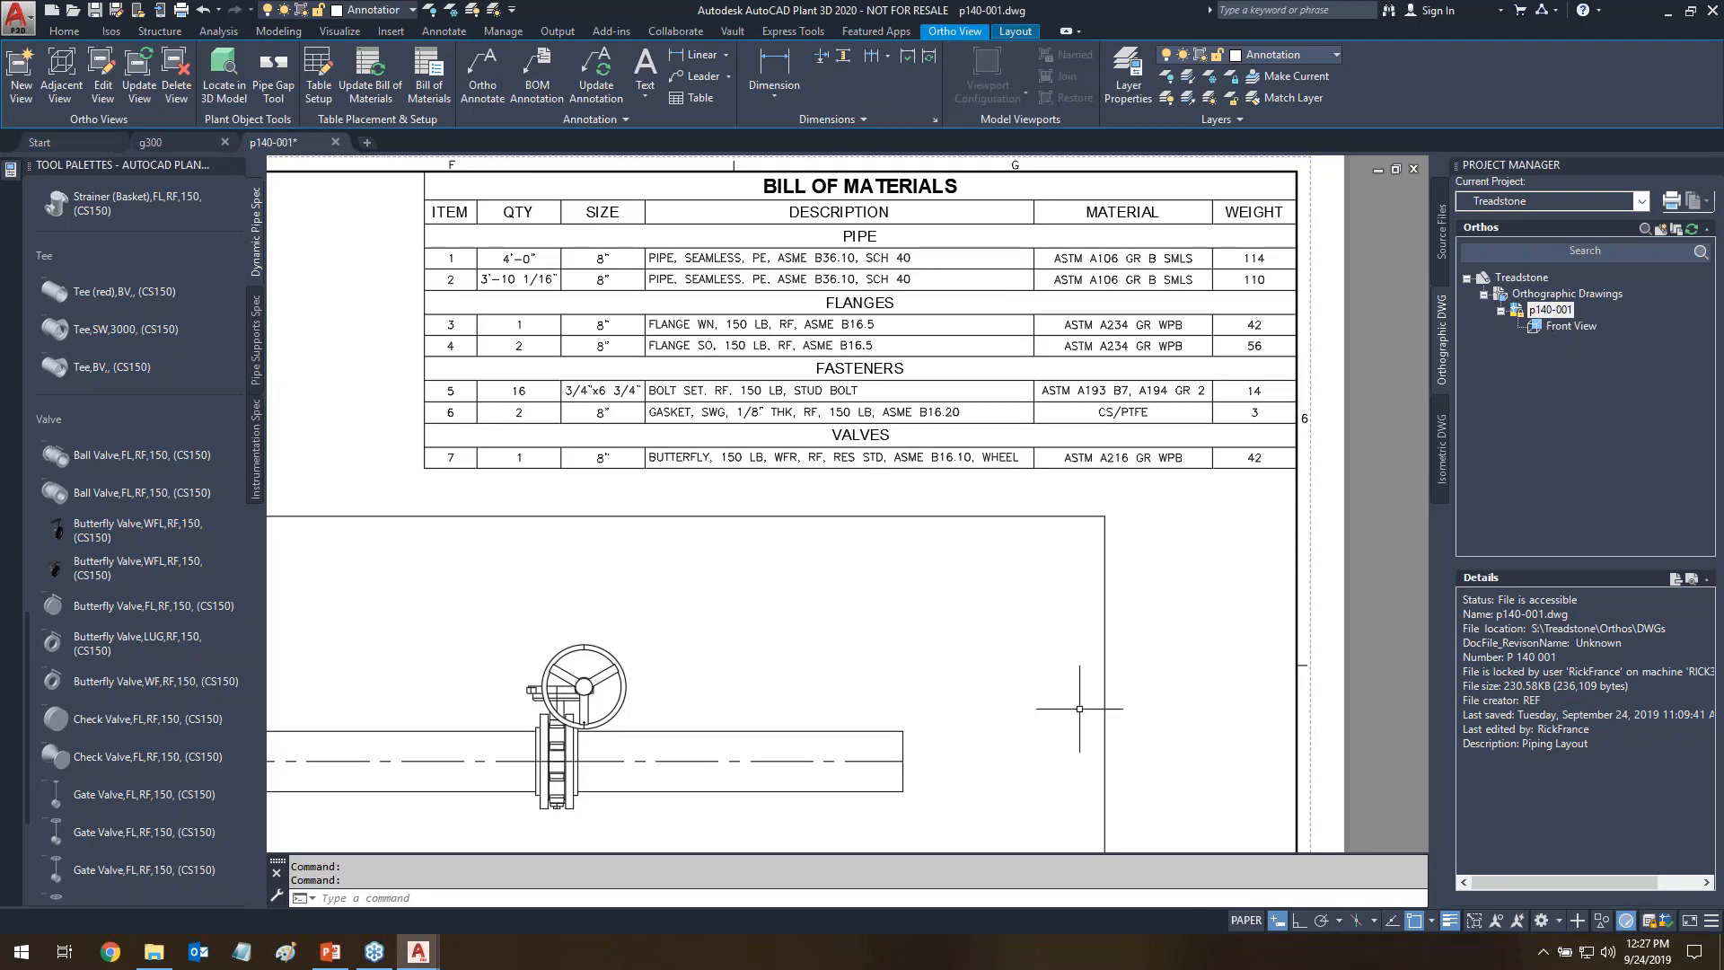
# - Update the orthographic front view from the model and reformat its bill of materials with the BOM command
pyautogui.click(134, 77)
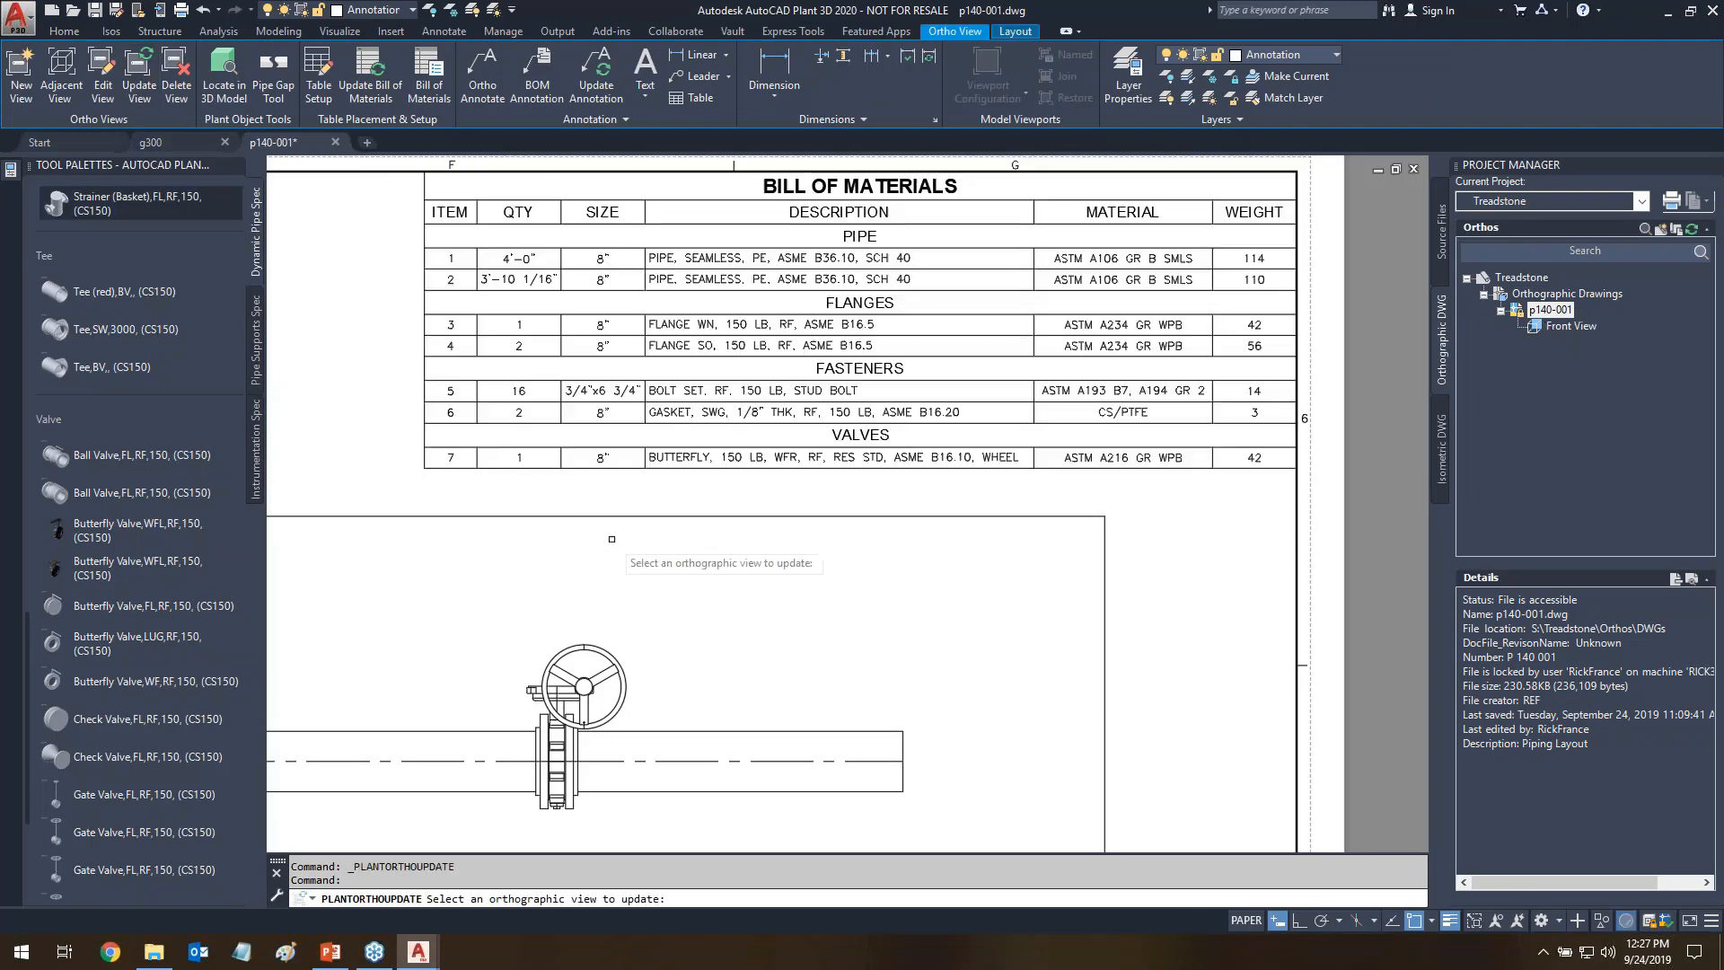
pyautogui.click(868, 668)
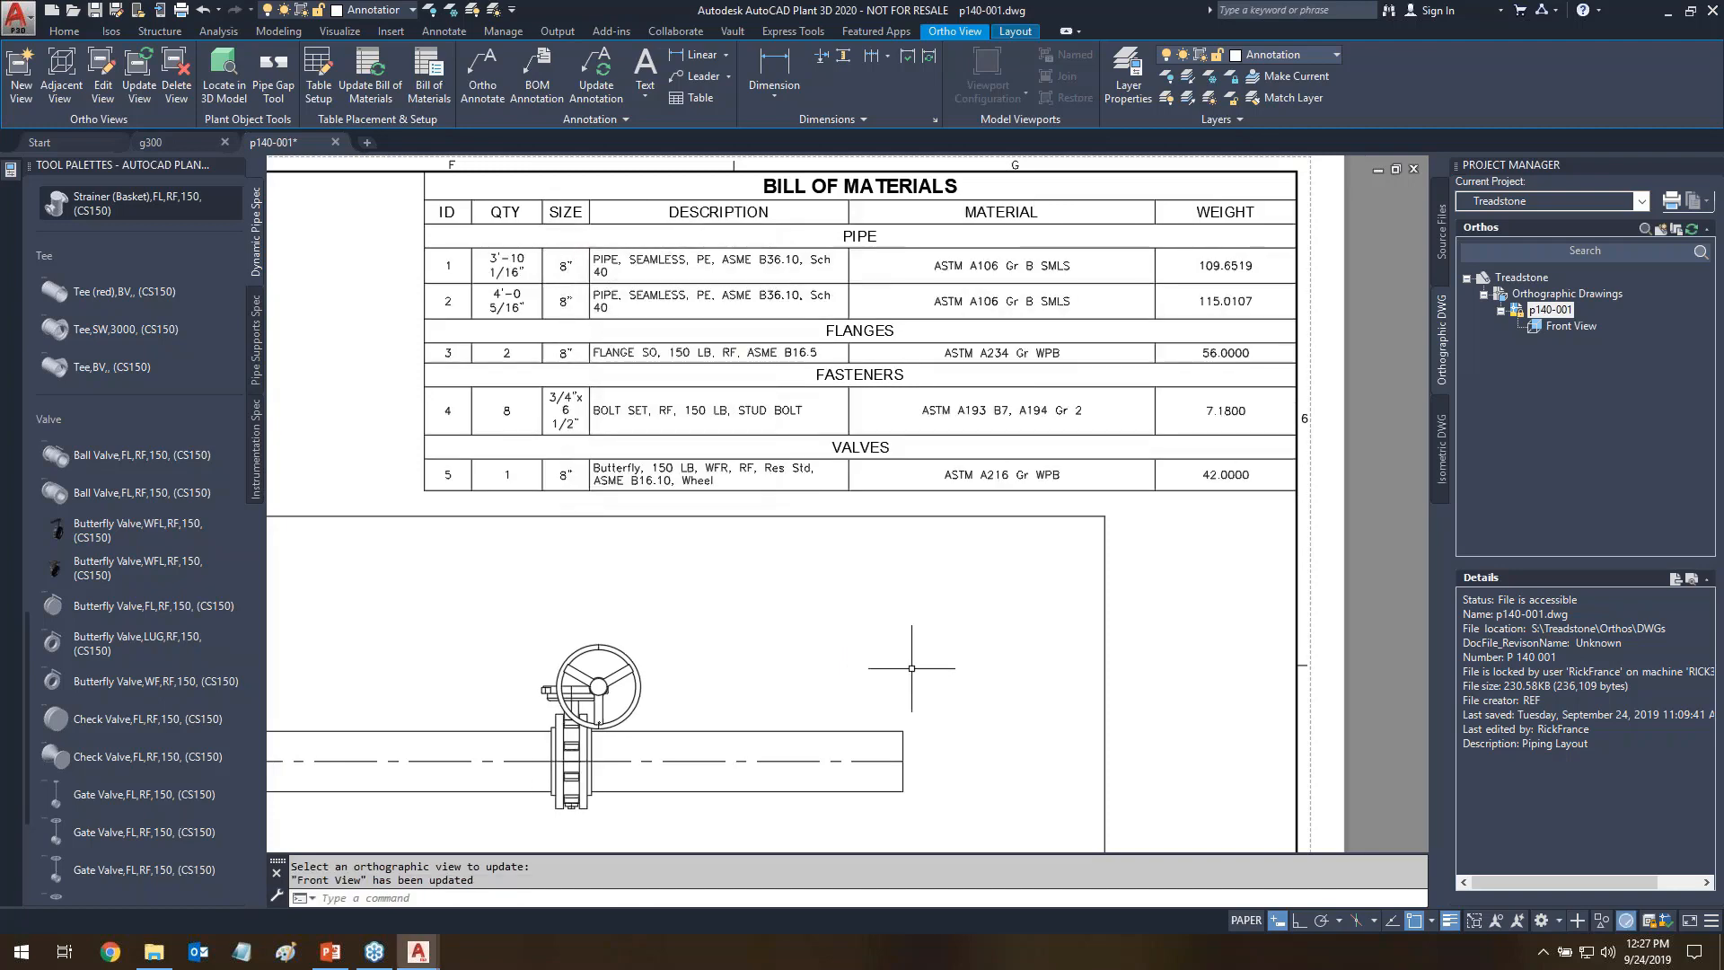
pyautogui.write('BOM')
pyautogui.press('Return')
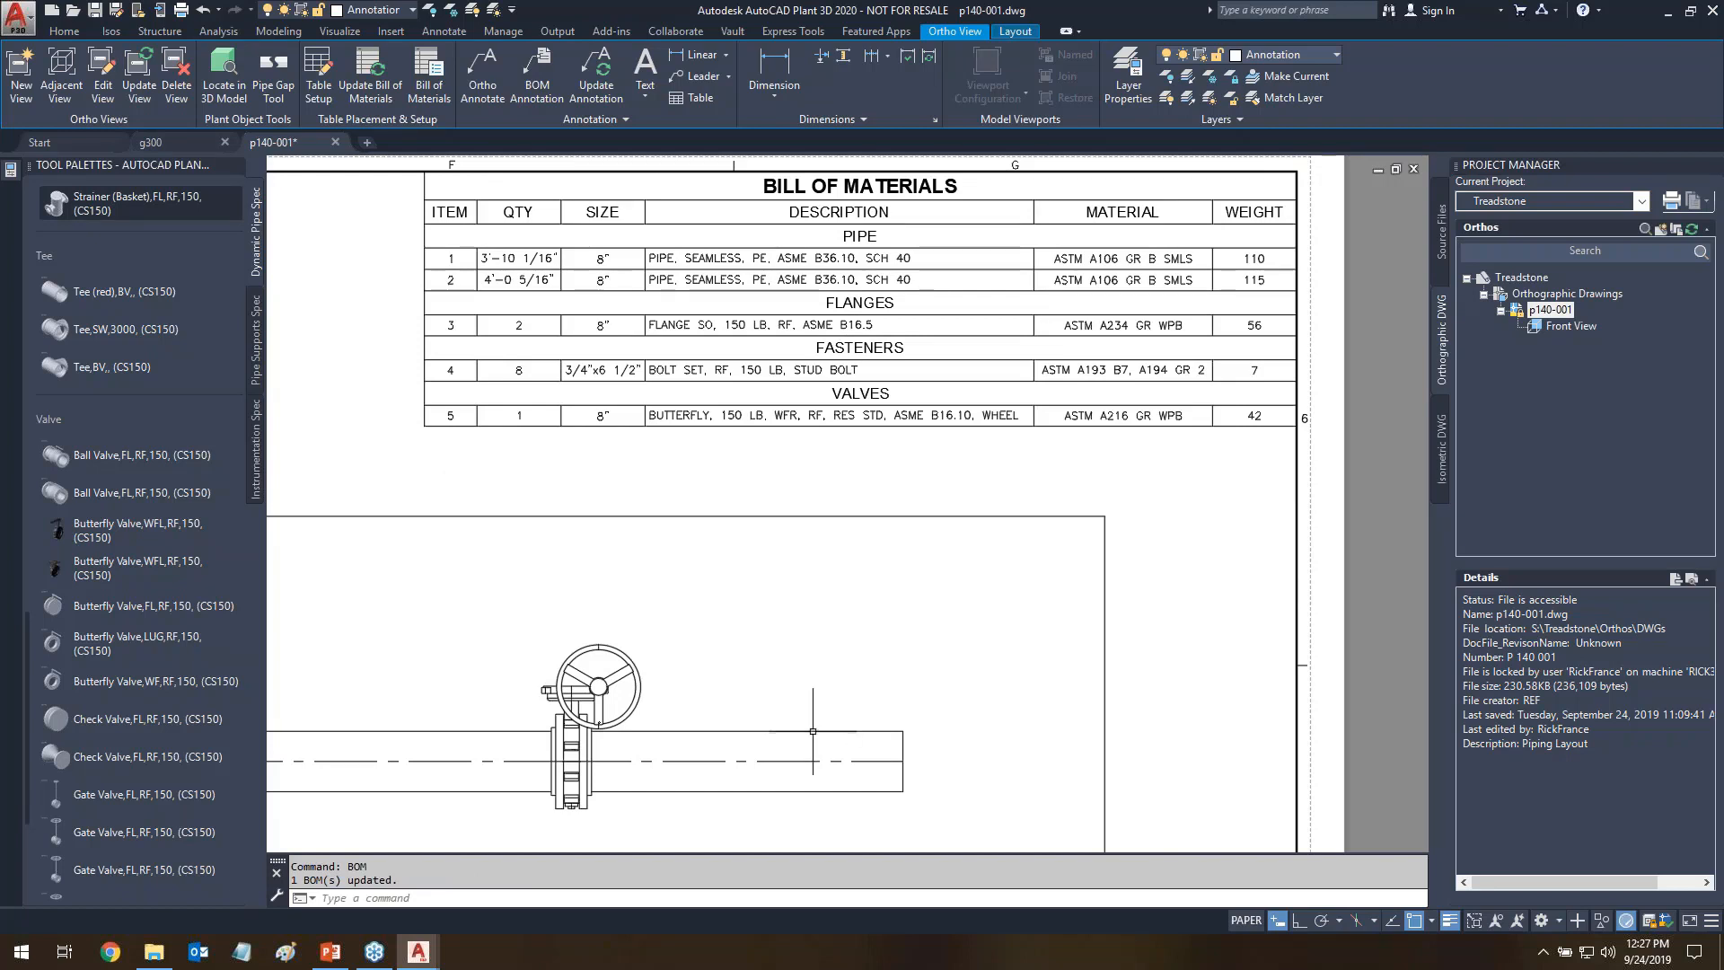
pyautogui.hotkey('ctrl', 'alt', 'p')
pyautogui.moveTo(488, 393)
pyautogui.mouseDown()
pyautogui.moveTo(521, 388)
pyautogui.moveTo(531, 363)
pyautogui.moveTo(500, 366)
pyautogui.moveTo(492, 391)
pyautogui.mouseUp()
pyautogui.moveTo(777, 392); pyautogui.dragTo(860, 381)
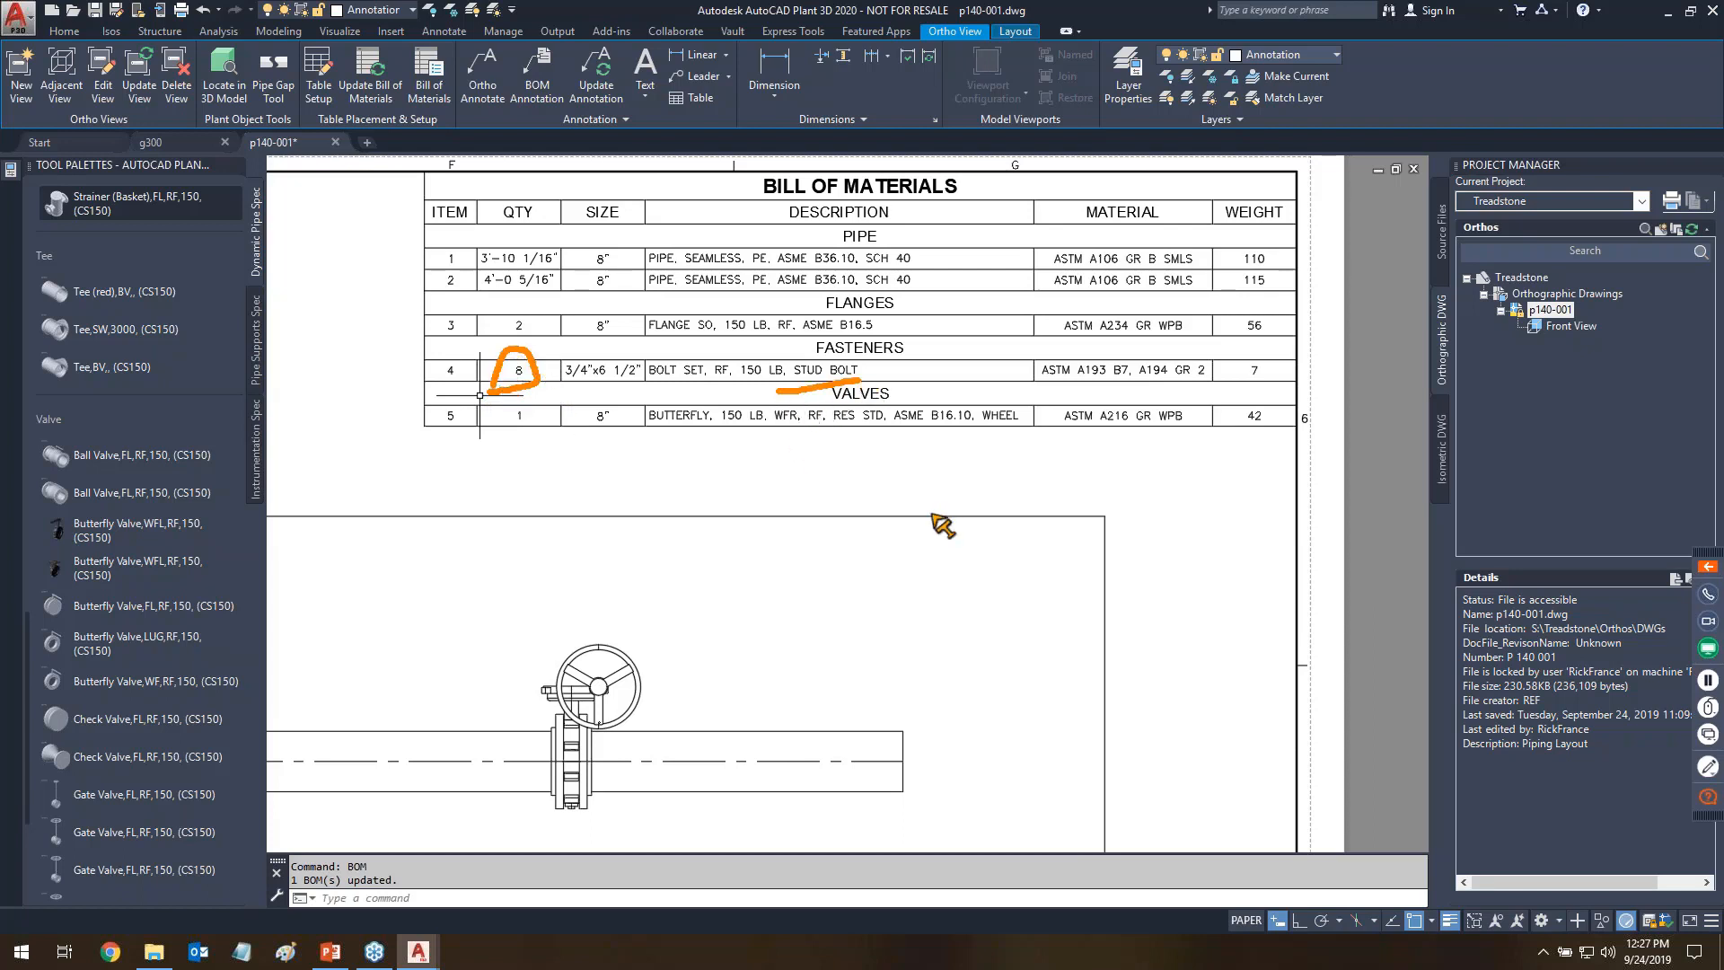
pyautogui.moveTo(614, 757); pyautogui.dragTo(532, 743)
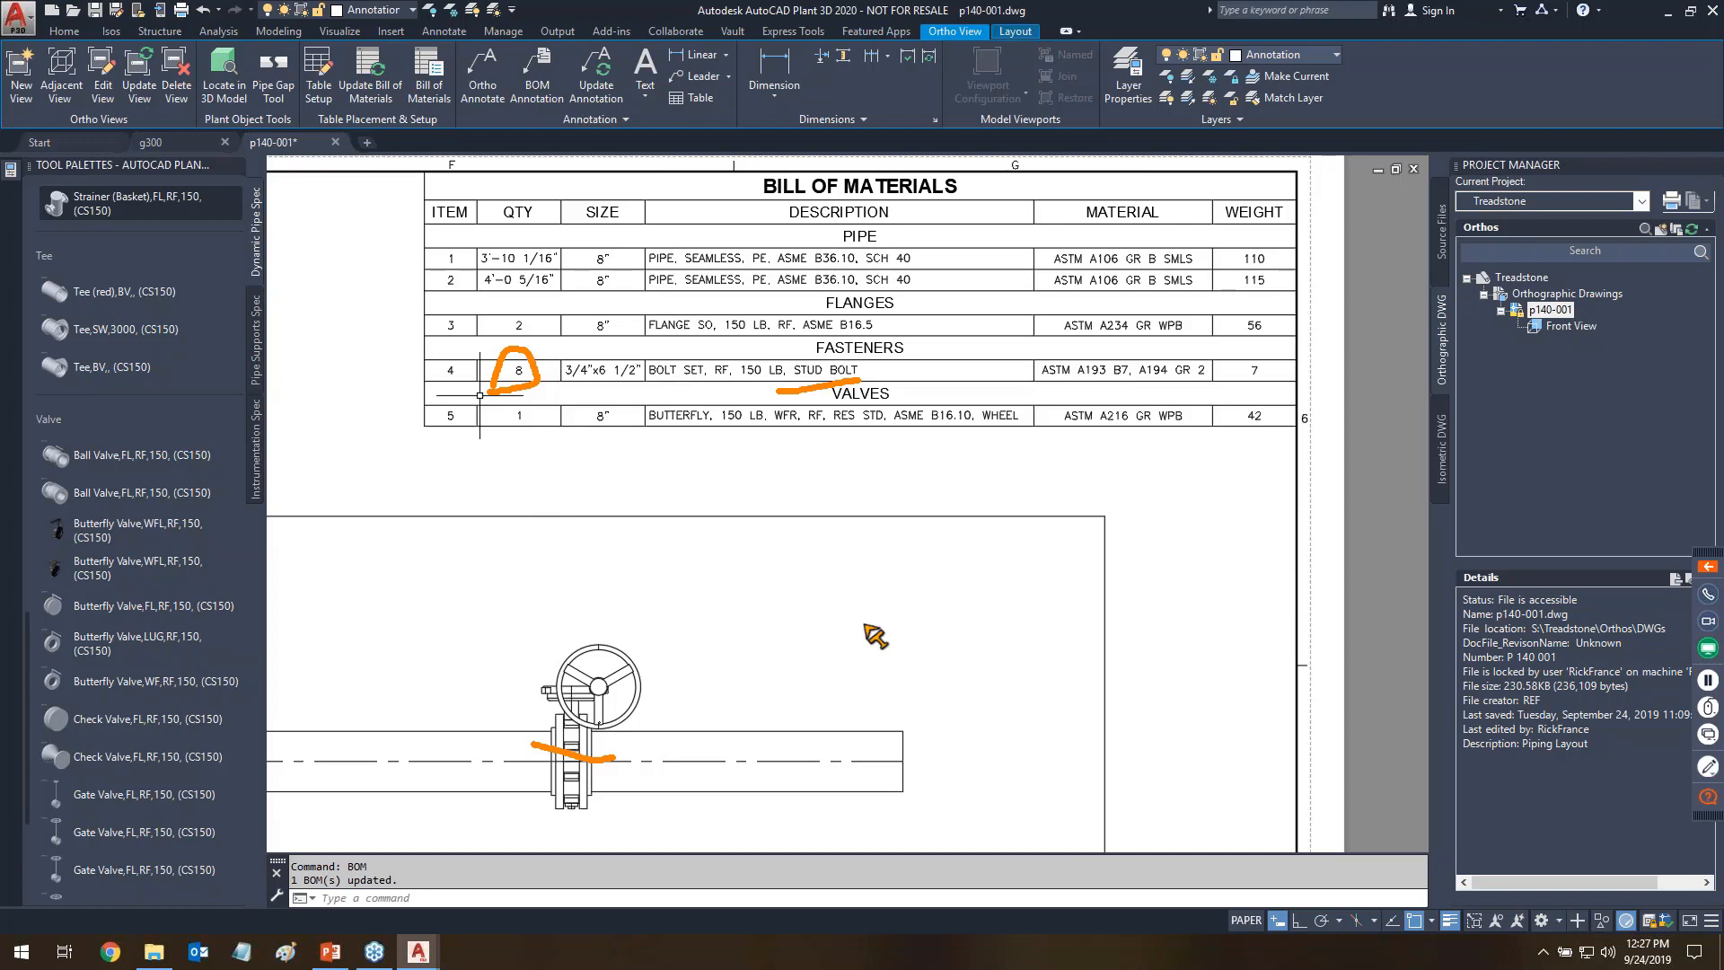
pyautogui.press('Escape')
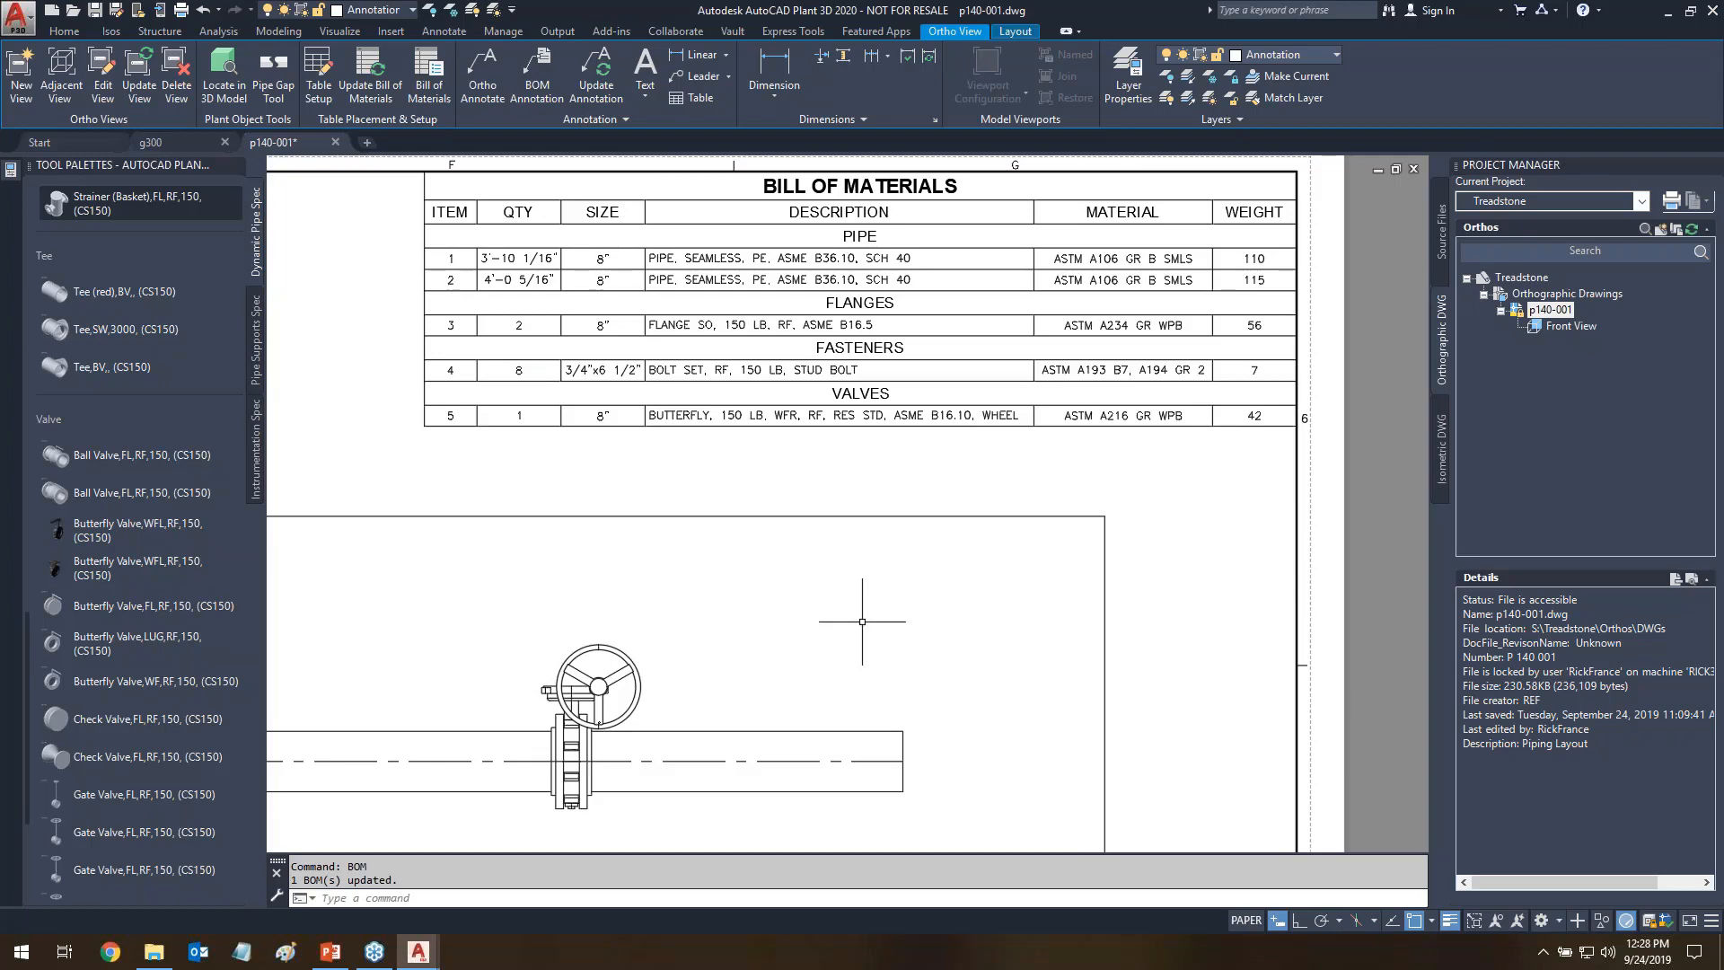
# - Regenerate the bill of materials with the standard Update Bill of Materials command
pyautogui.click(363, 78)
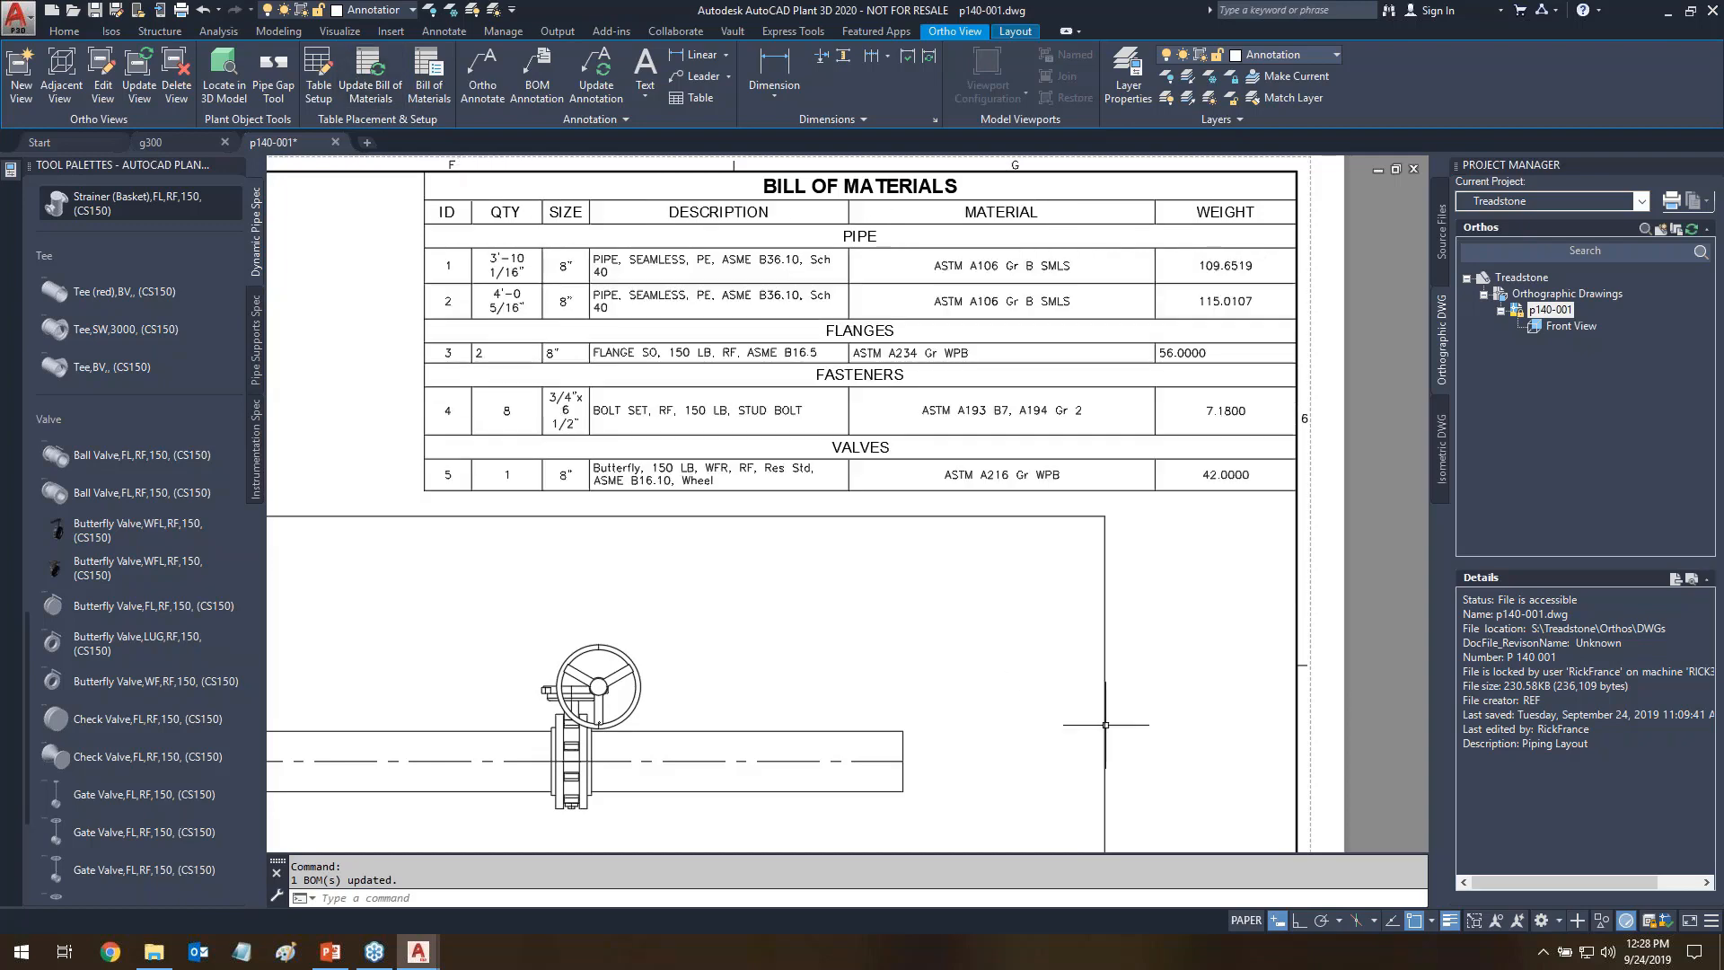
pyautogui.moveTo(436, 235); pyautogui.dragTo(1343, 232)
pyautogui.press('Escape')
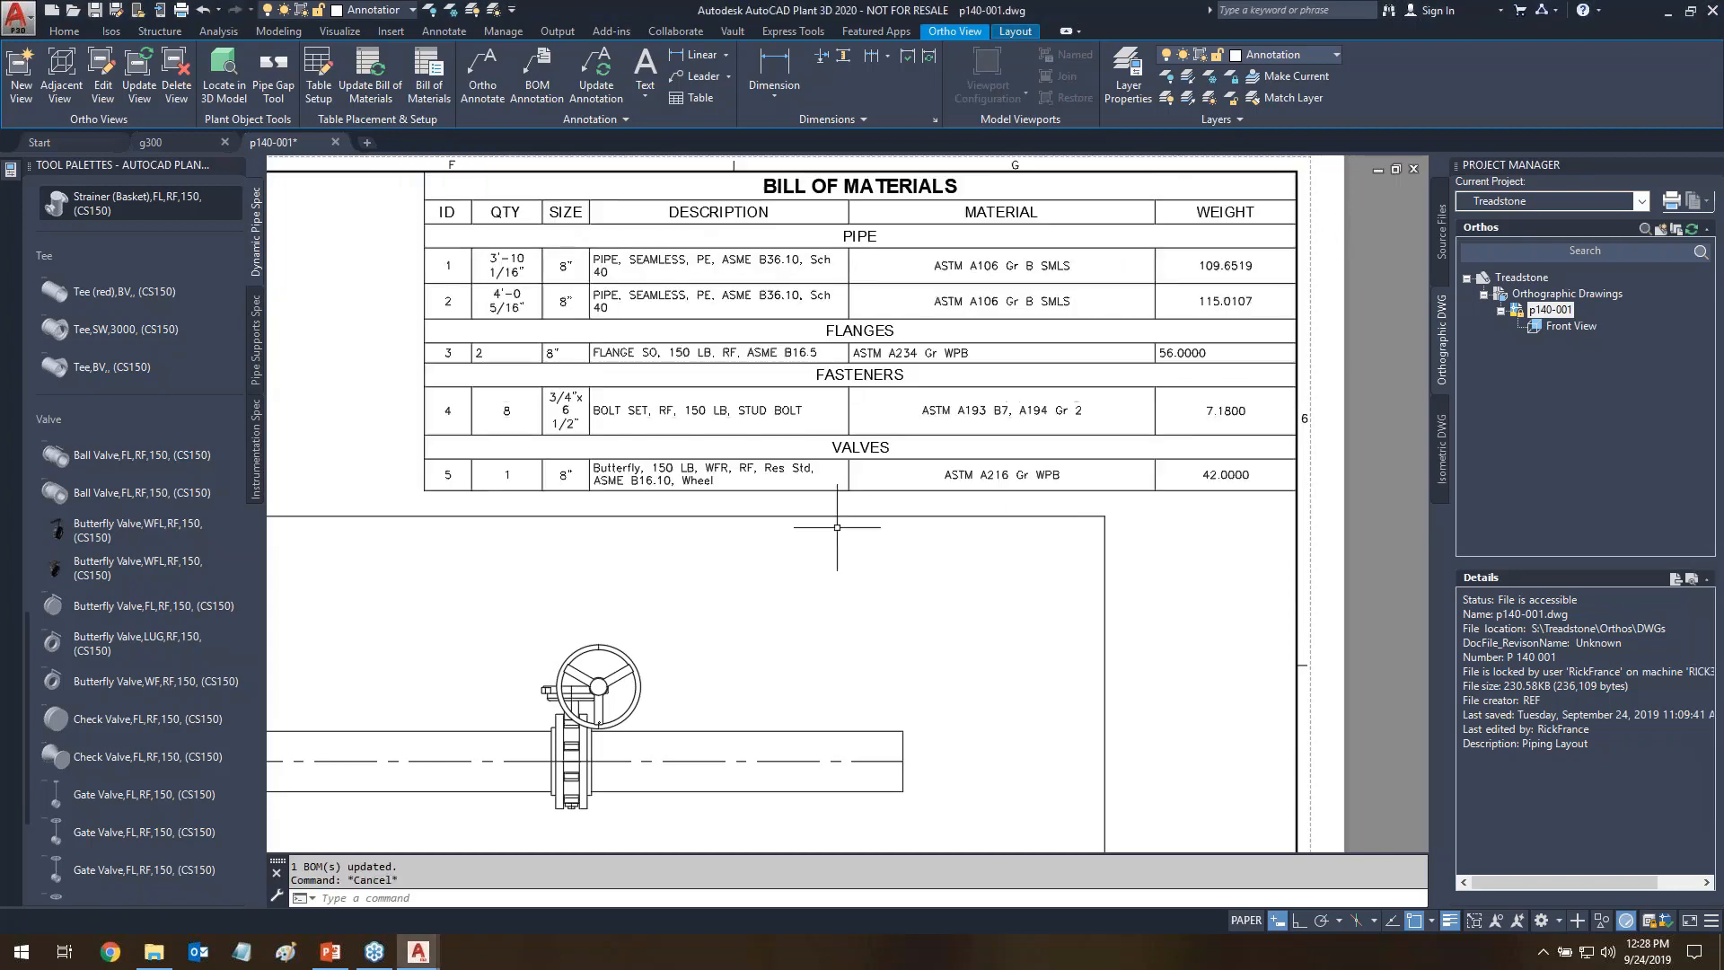
# - Delete the existing bill of materials table and place a new one for the front view above the viewport
pyautogui.click(877, 499)
pyautogui.click(869, 485)
pyautogui.press('Delete')
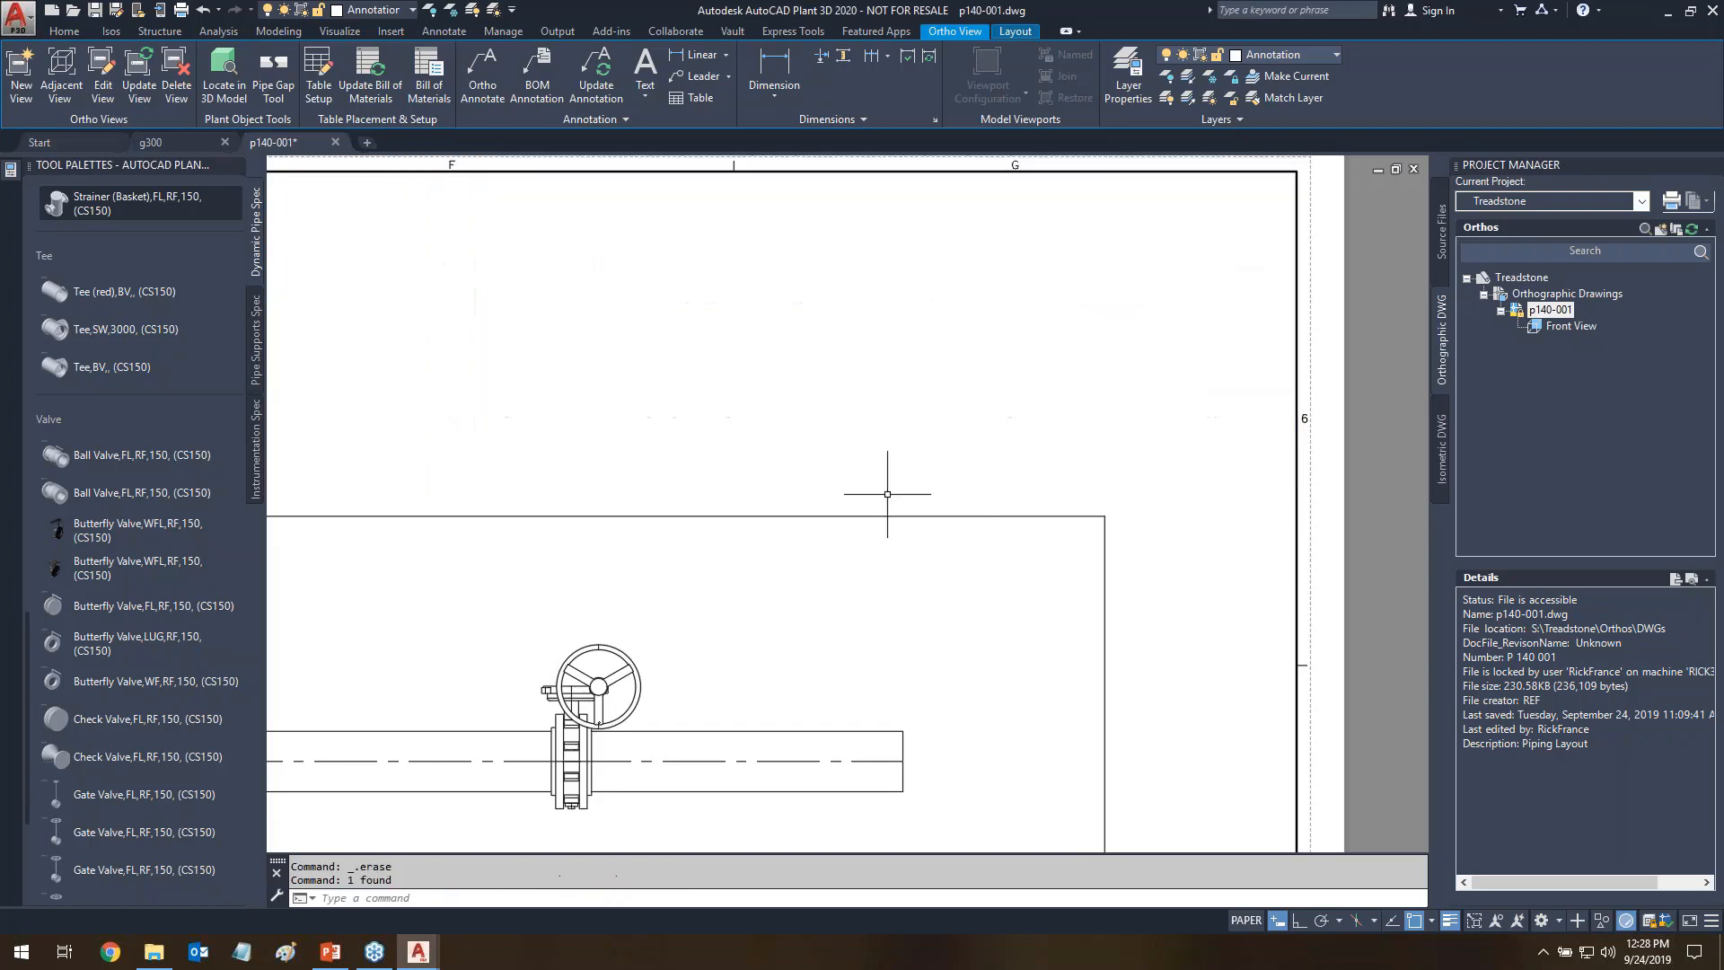
pyautogui.click(429, 81)
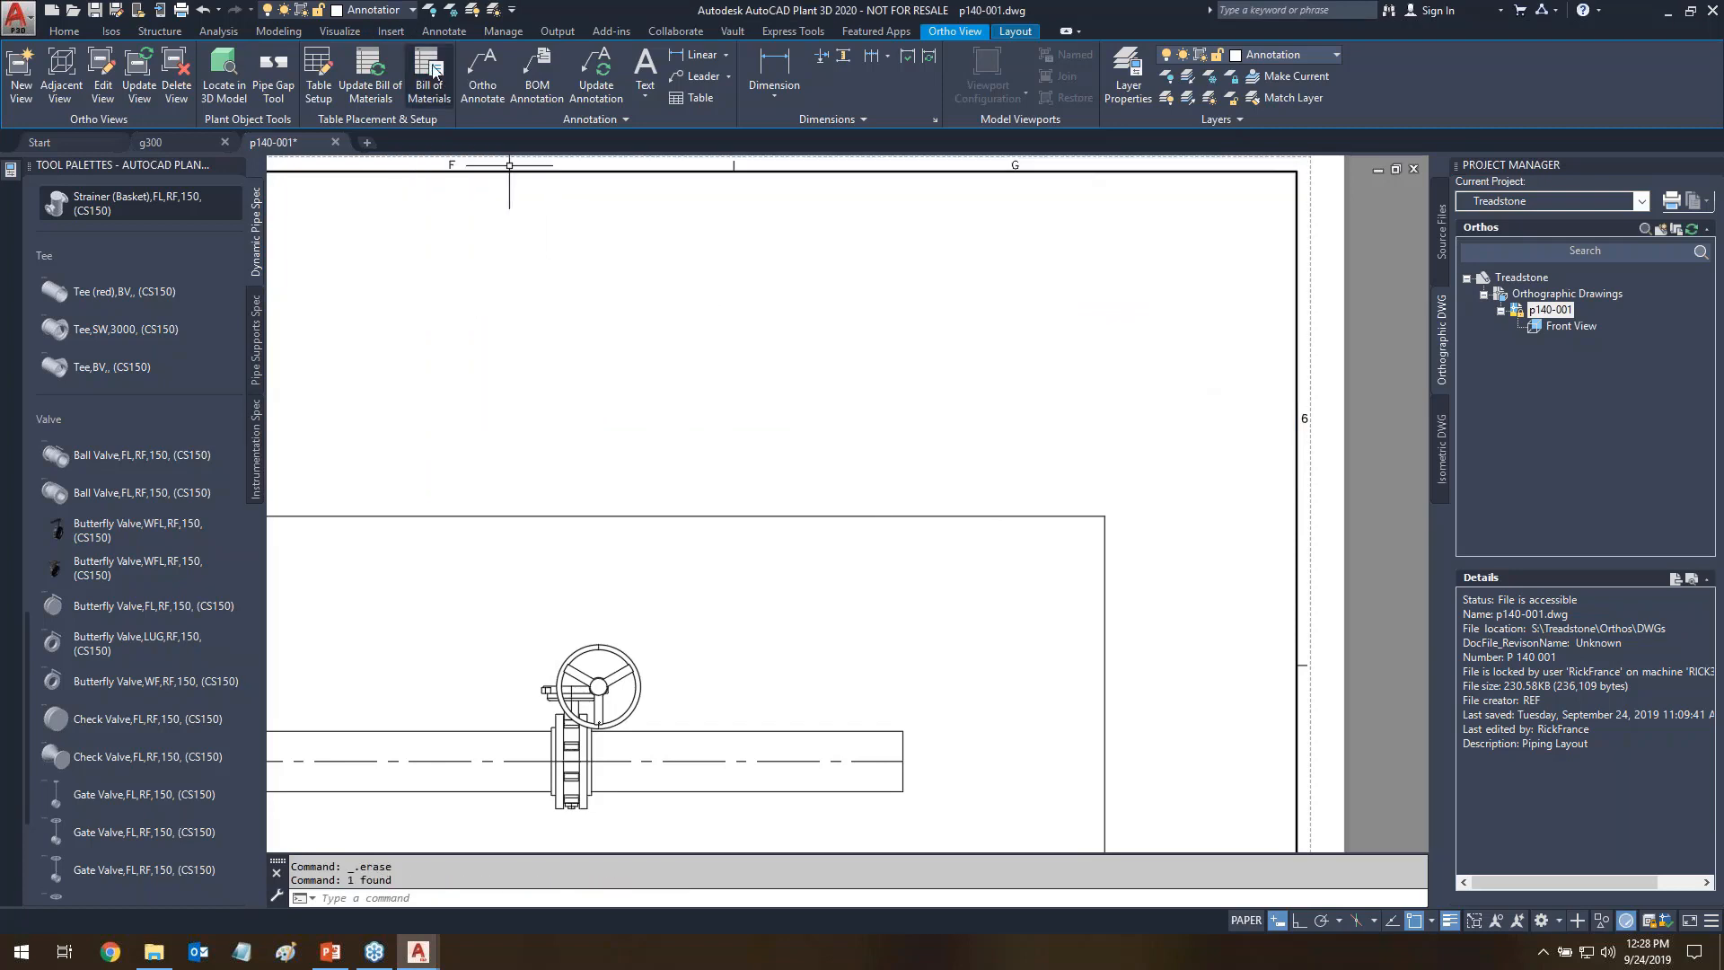
pyautogui.click(735, 524)
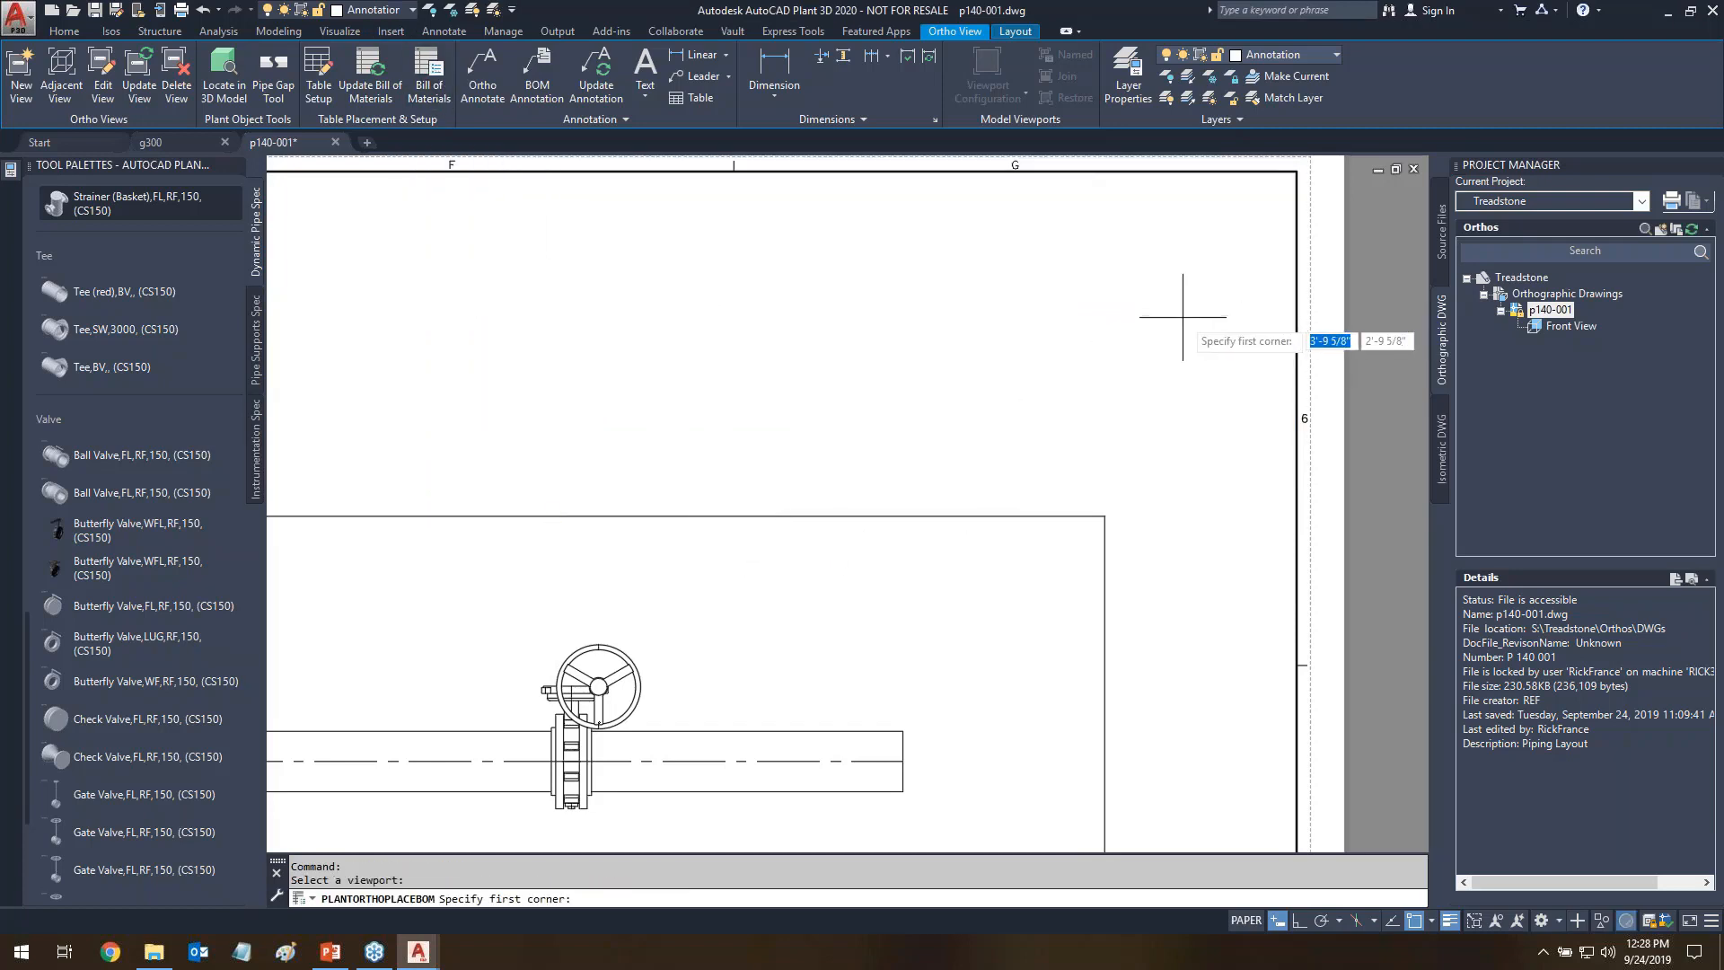
pyautogui.click(1217, 193)
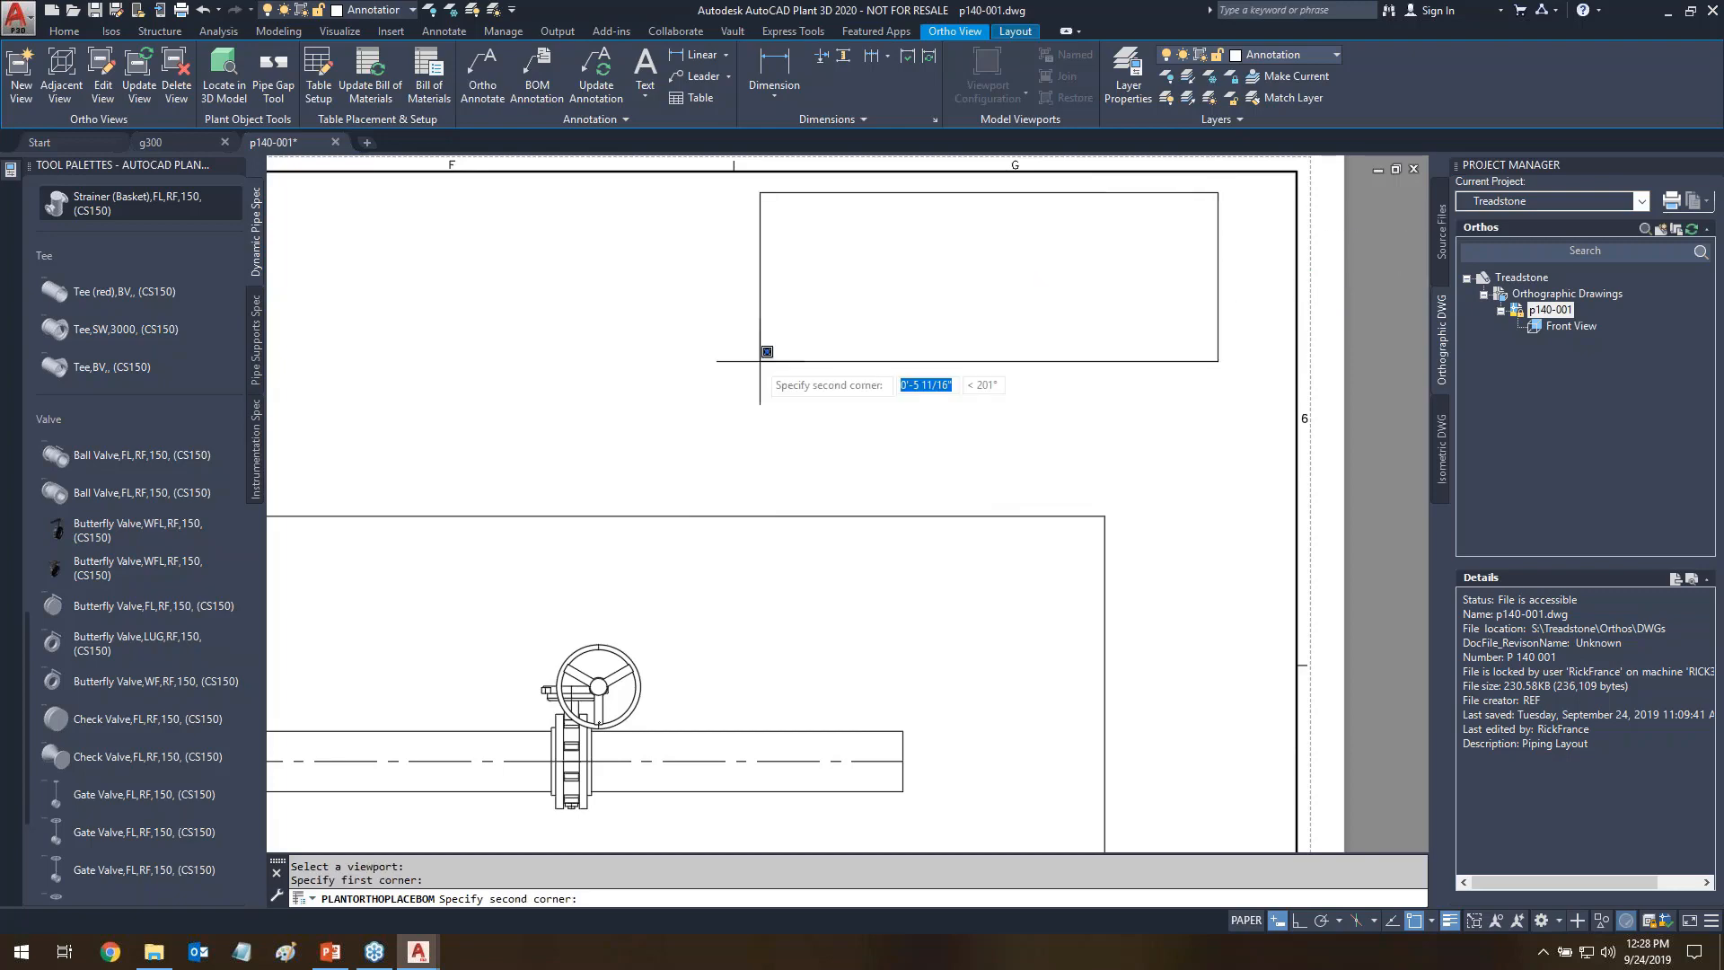
pyautogui.click(366, 404)
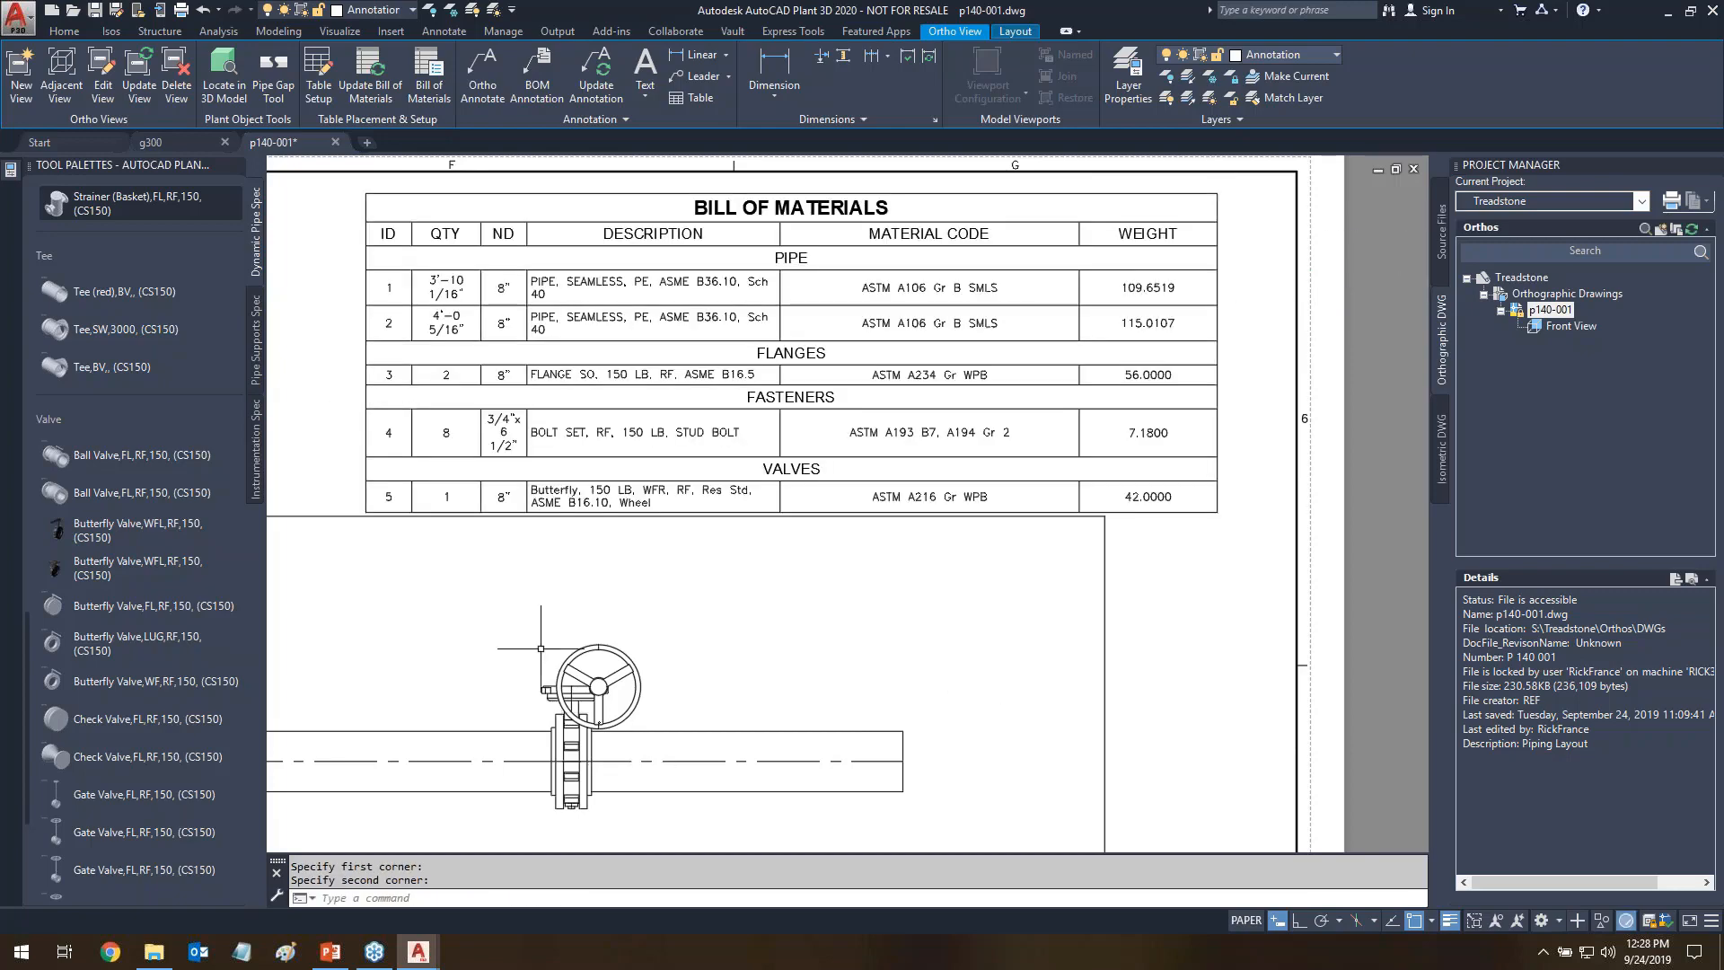
# - Apply the custom formatting to the new bill of materials with the BOM command
pyautogui.moveTo(371, 256); pyautogui.dragTo(544, 258)
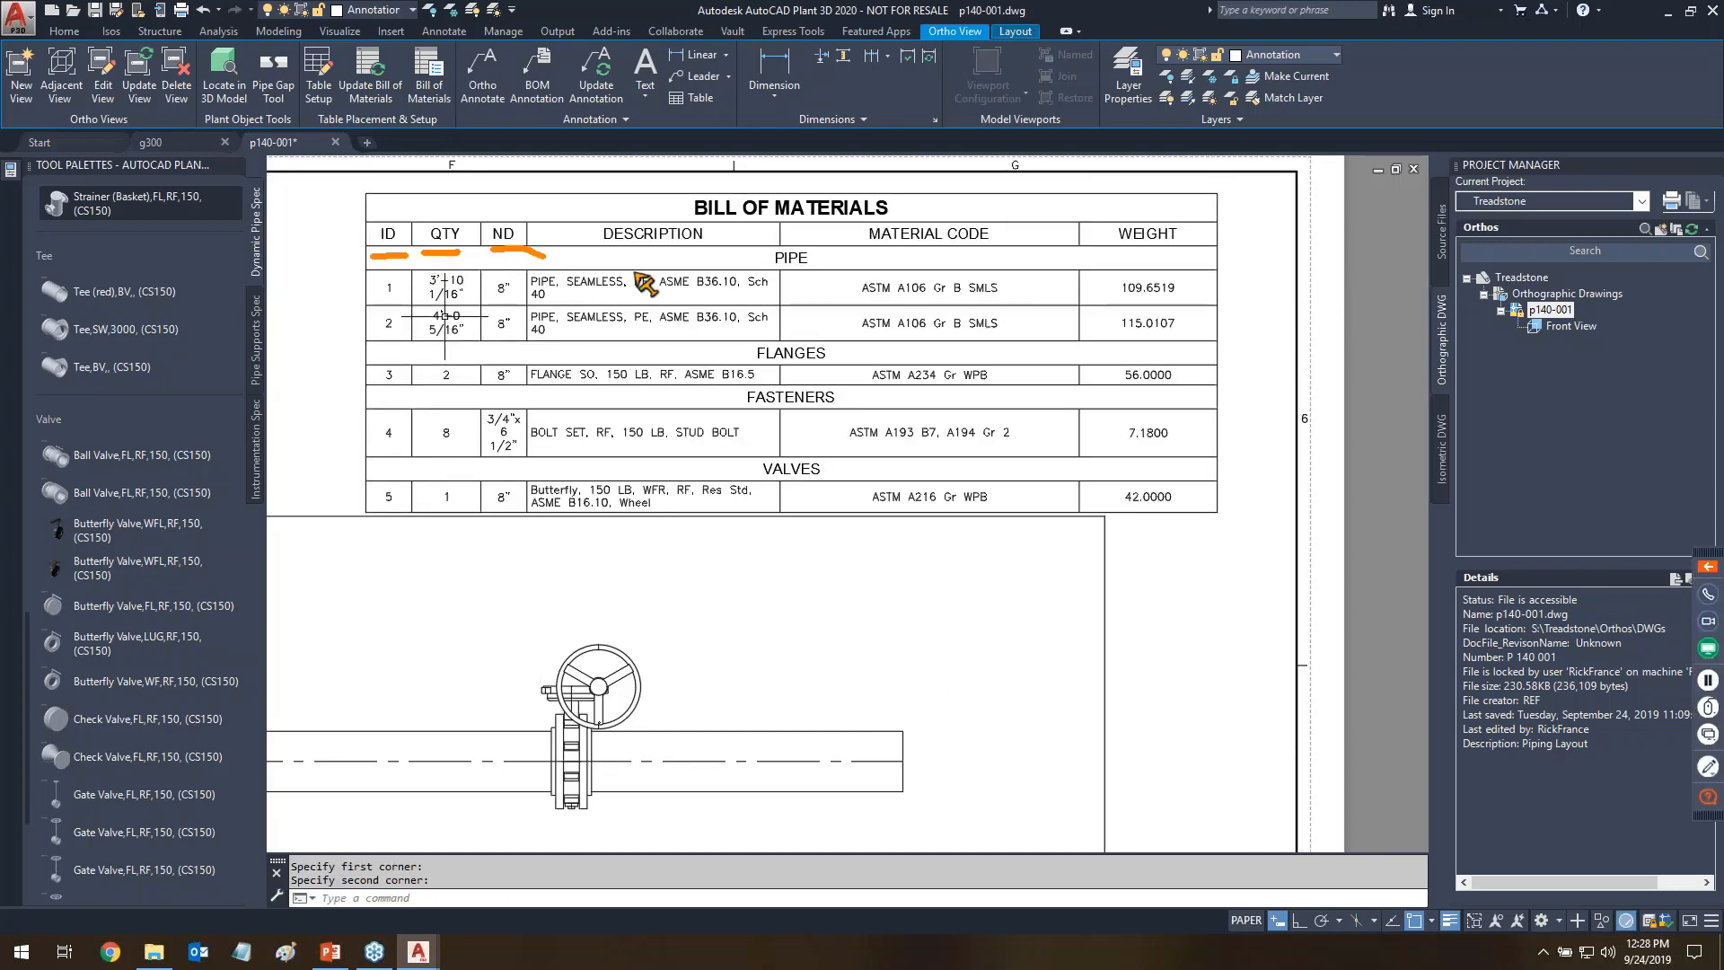
pyautogui.moveTo(869, 240); pyautogui.dragTo(989, 218)
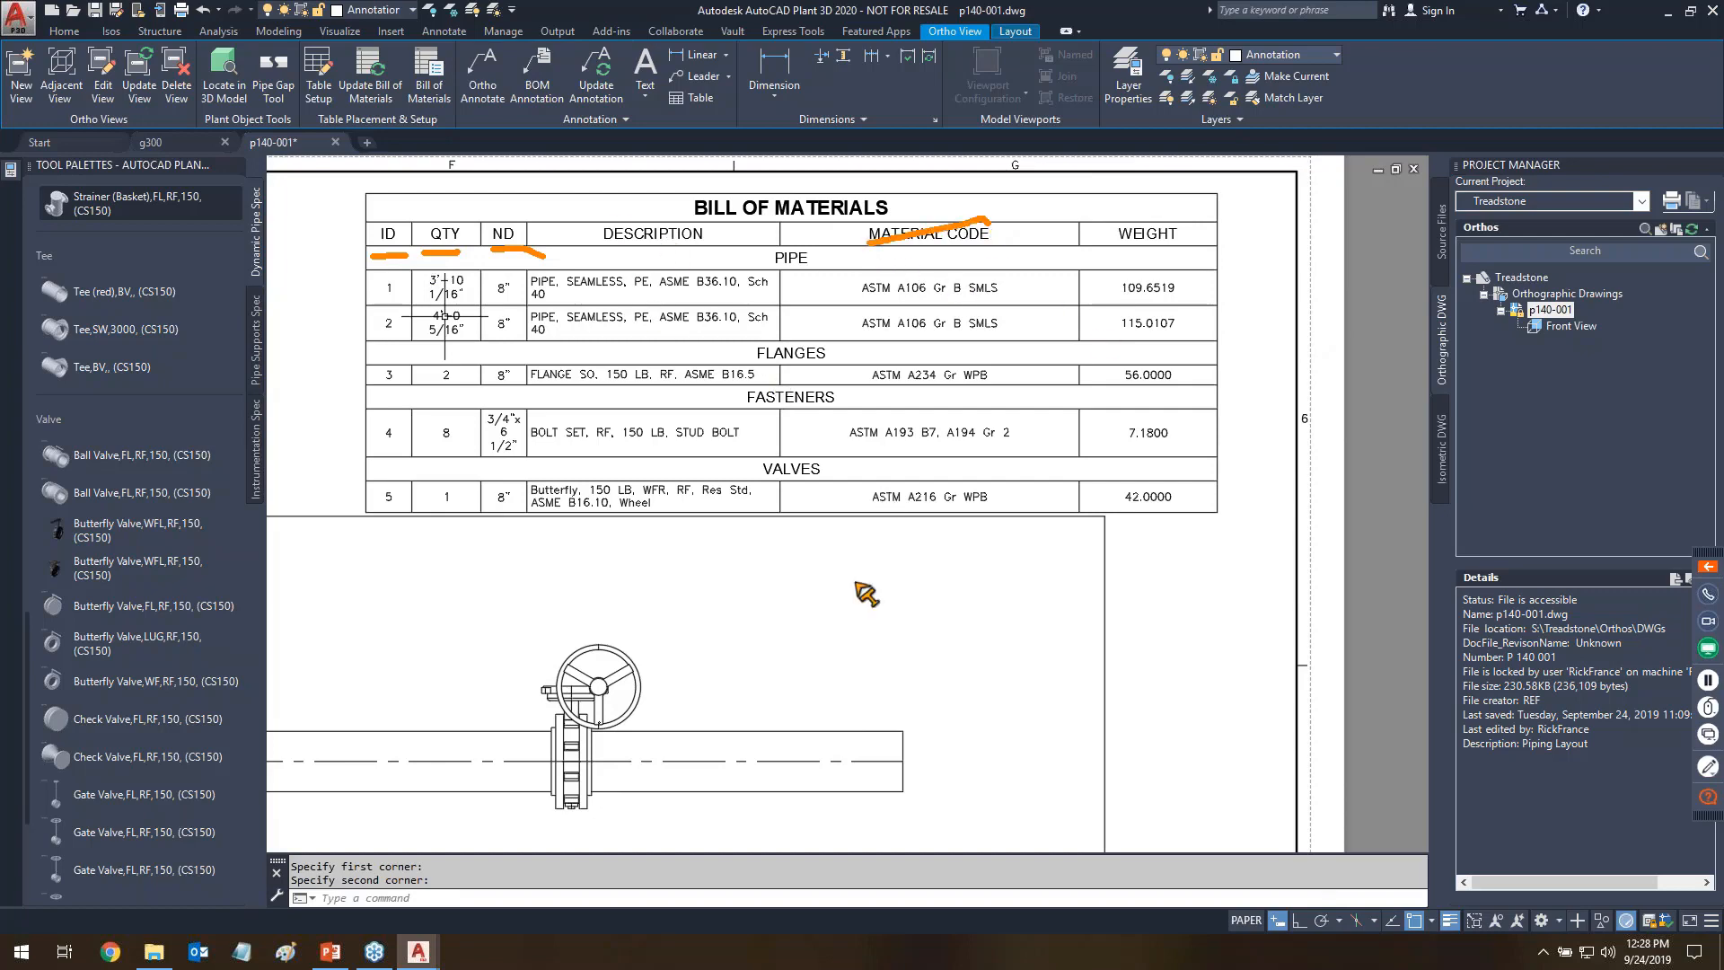
pyautogui.press('Escape')
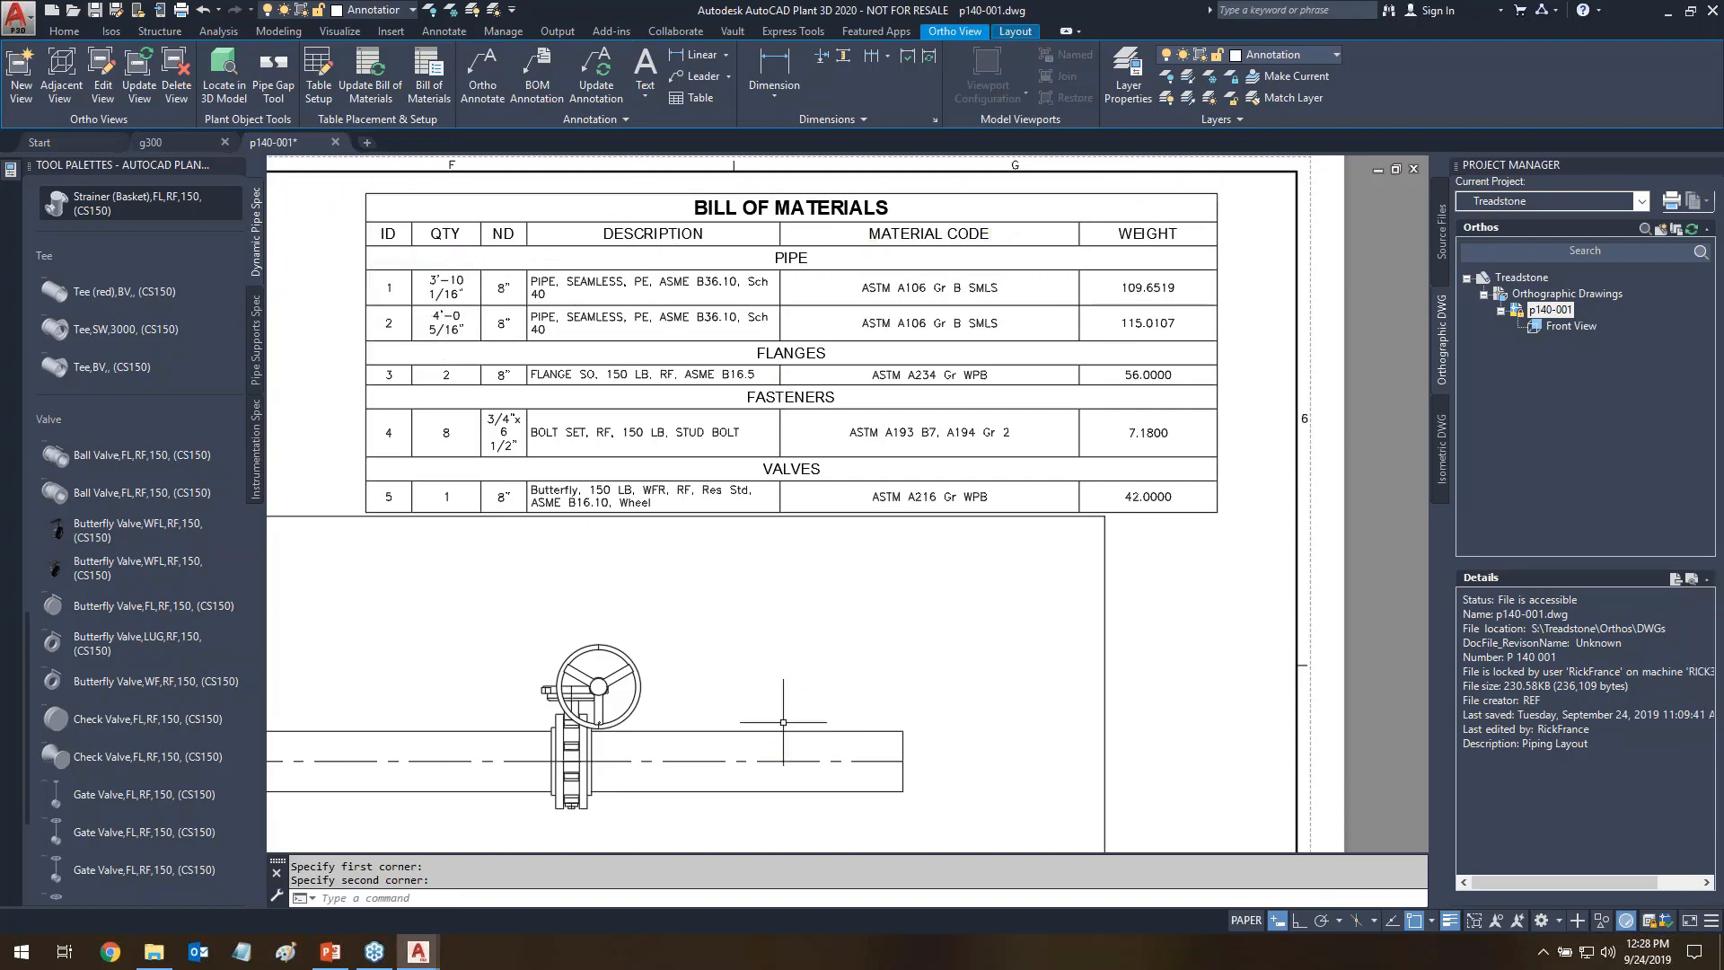
pyautogui.write('BOM')
pyautogui.press('Return')
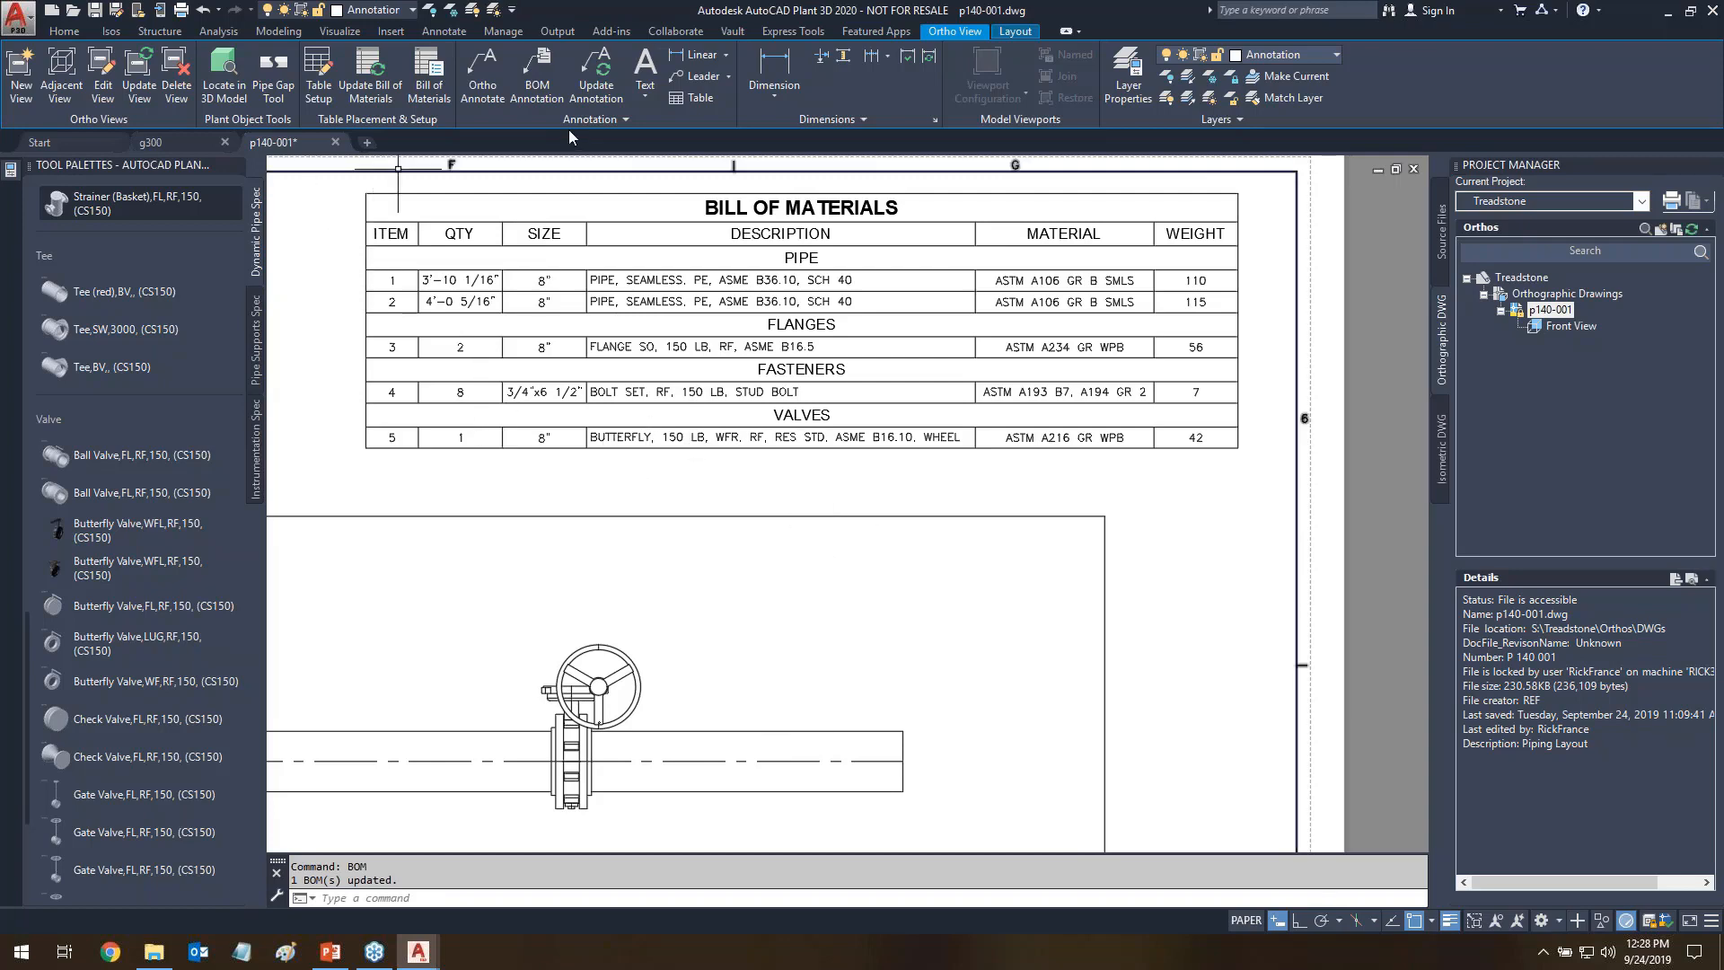
# - Place BOM annotation balloons with leaders for the slip-on flange row, one on each side of the valve
pyautogui.click(537, 81)
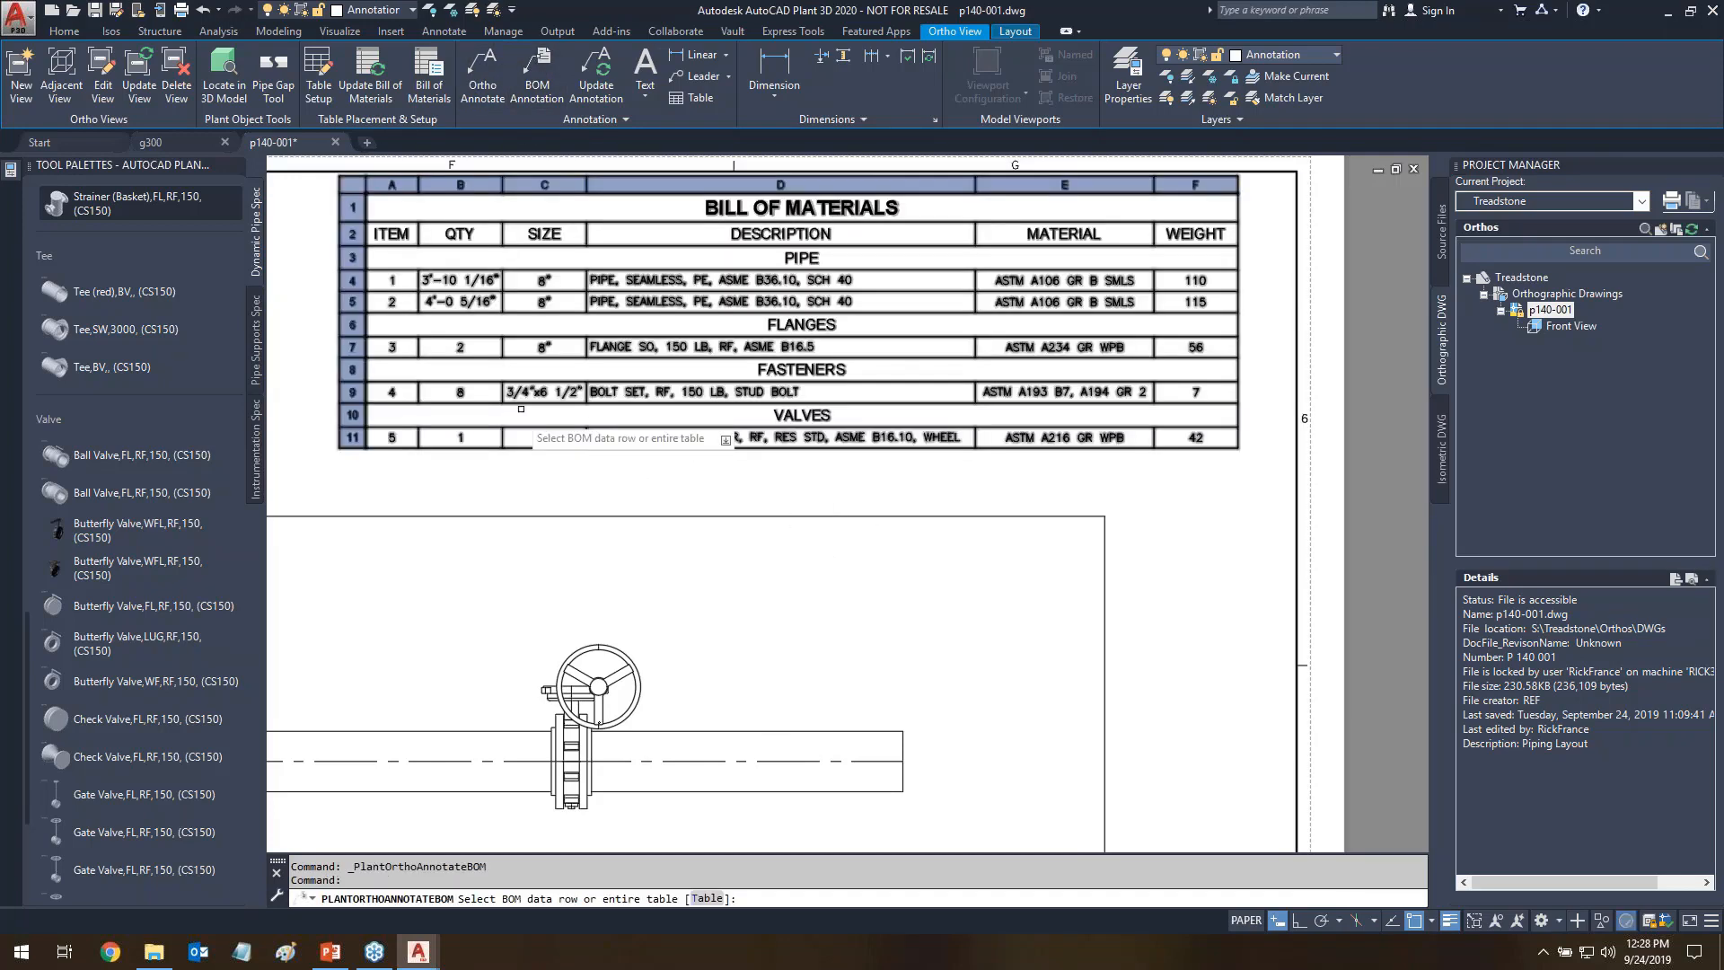
pyautogui.click(429, 346)
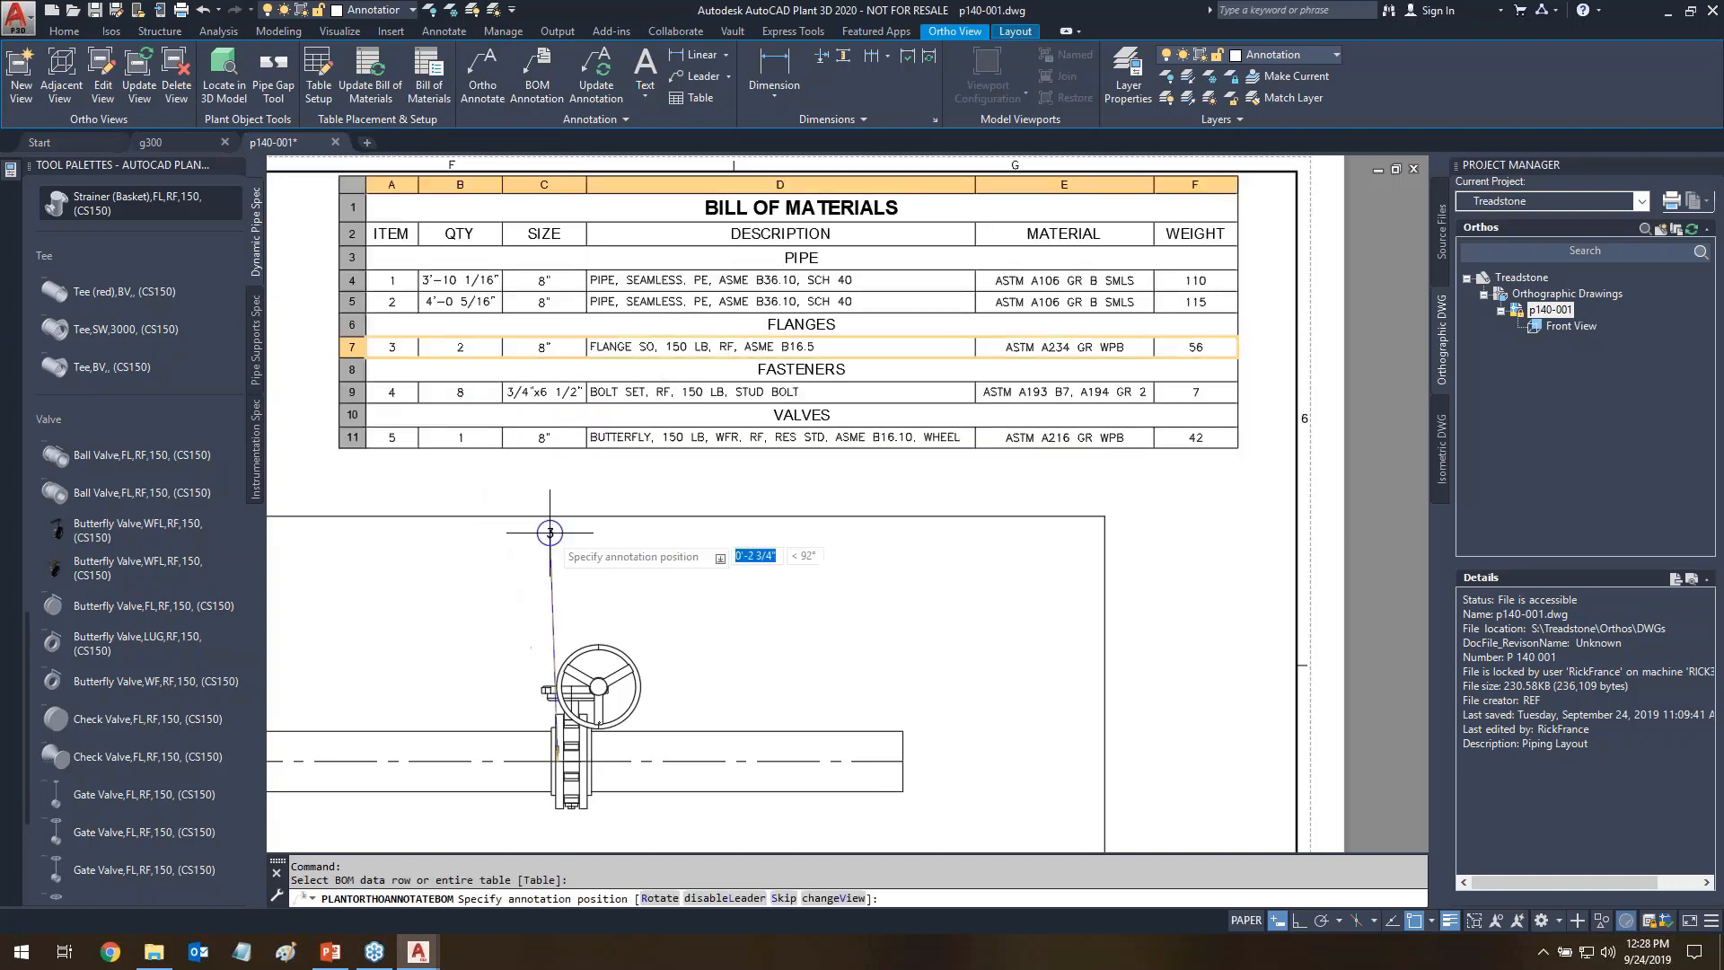
pyautogui.click(473, 631)
pyautogui.click(787, 590)
pyautogui.press('Escape')
# - Erase both flange balloons and their leaders from the front view
pyautogui.click(849, 558)
pyautogui.click(742, 660)
pyautogui.click(510, 566)
pyautogui.click(430, 668)
pyautogui.press('Delete')
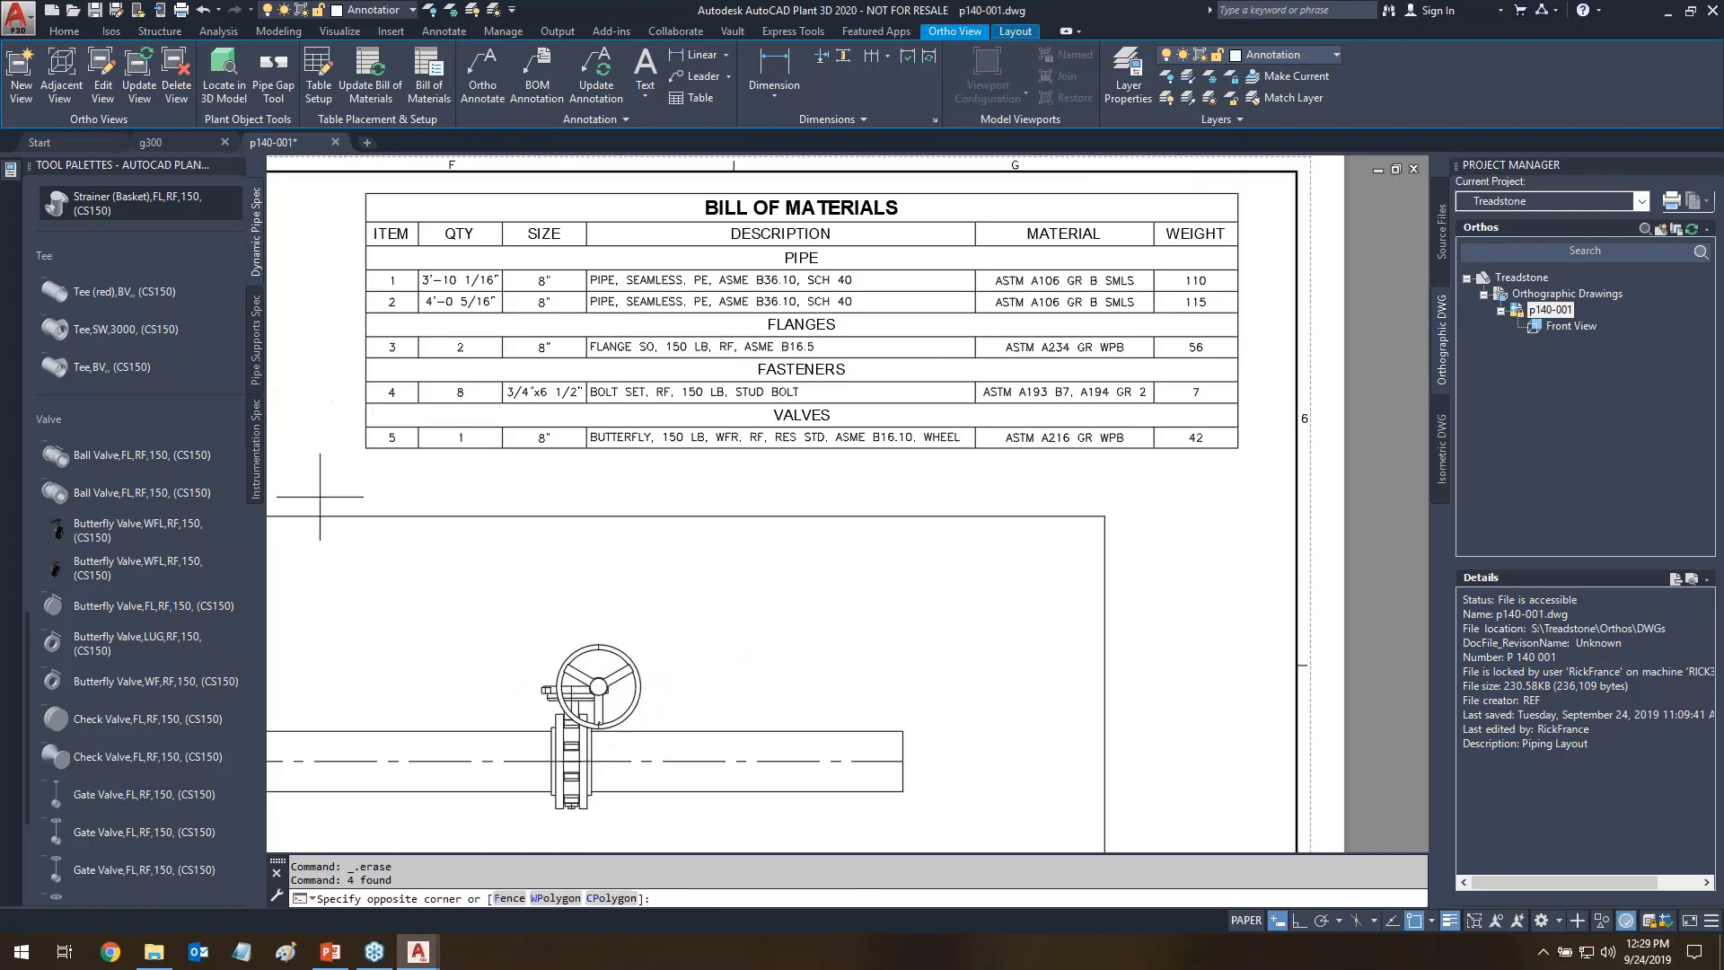
# - Move the bill of materials table by its upper-right endpoint to the upper-right corner endpoint of the sheet border
pyautogui.click(1243, 173)
pyautogui.write('m')
pyautogui.press('Return')
pyautogui.keyDown('shift'); pyautogui.rightClick(1223, 549); pyautogui.keyUp('shift')
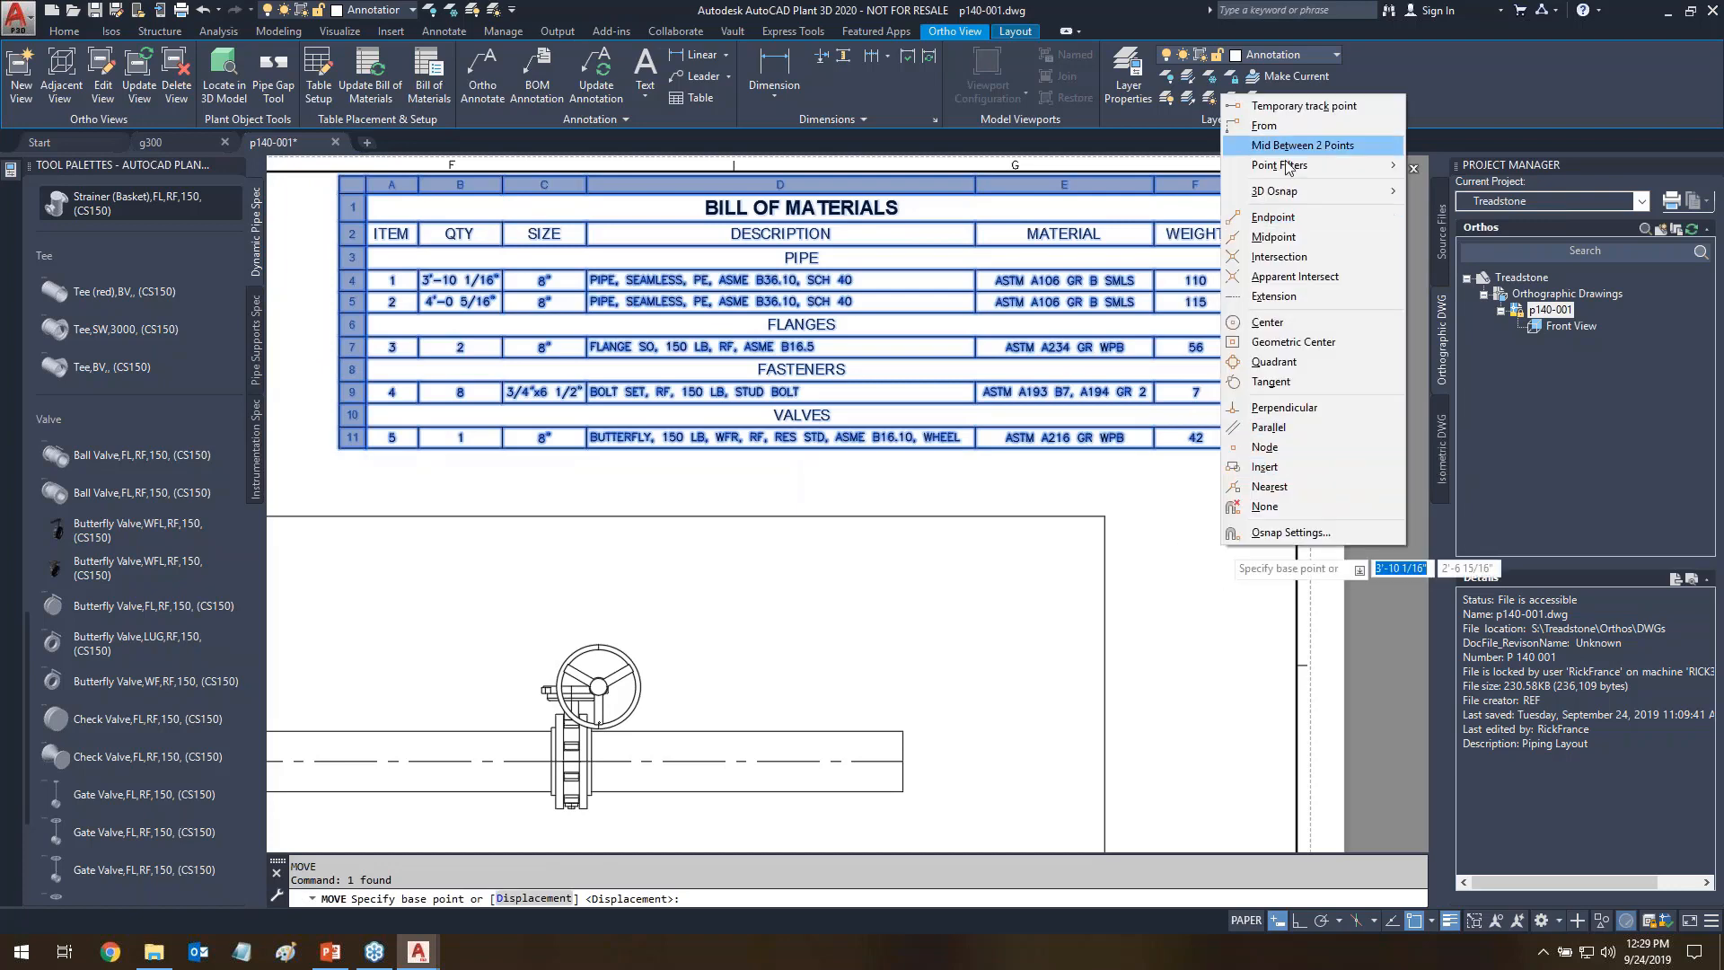
pyautogui.click(1273, 217)
pyautogui.click(1239, 176)
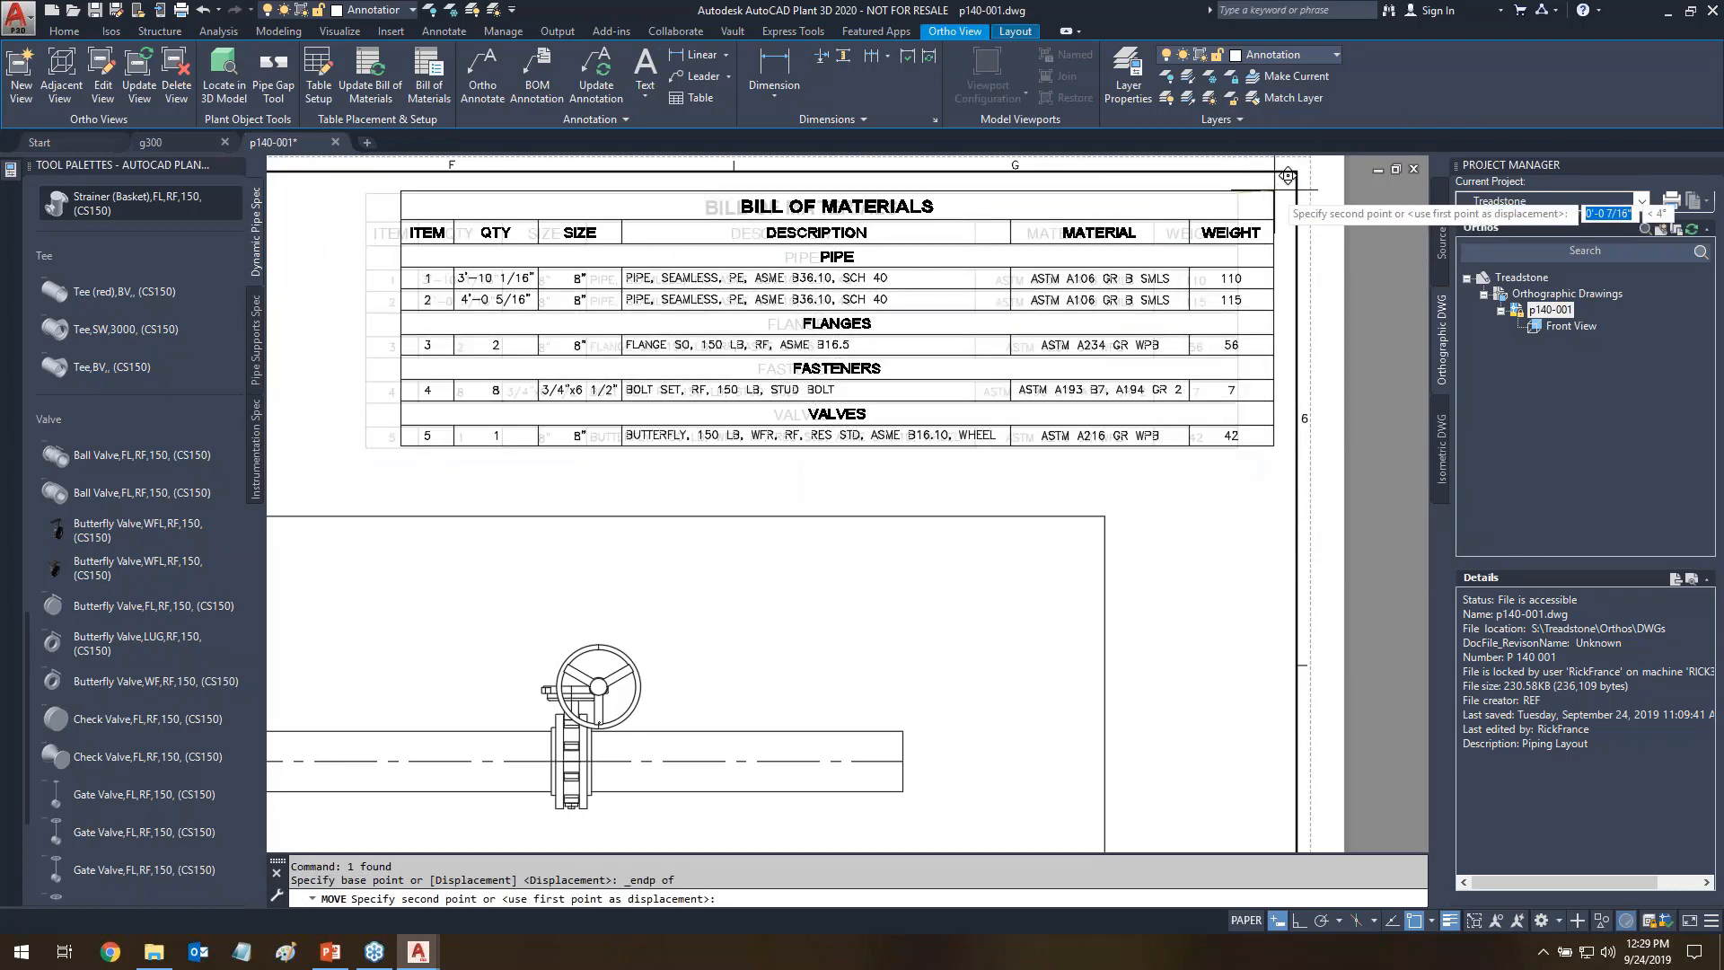
pyautogui.keyDown('shift'); pyautogui.rightClick(1287, 176); pyautogui.keyUp('shift')
pyautogui.click(1319, 319)
pyautogui.click(1298, 173)
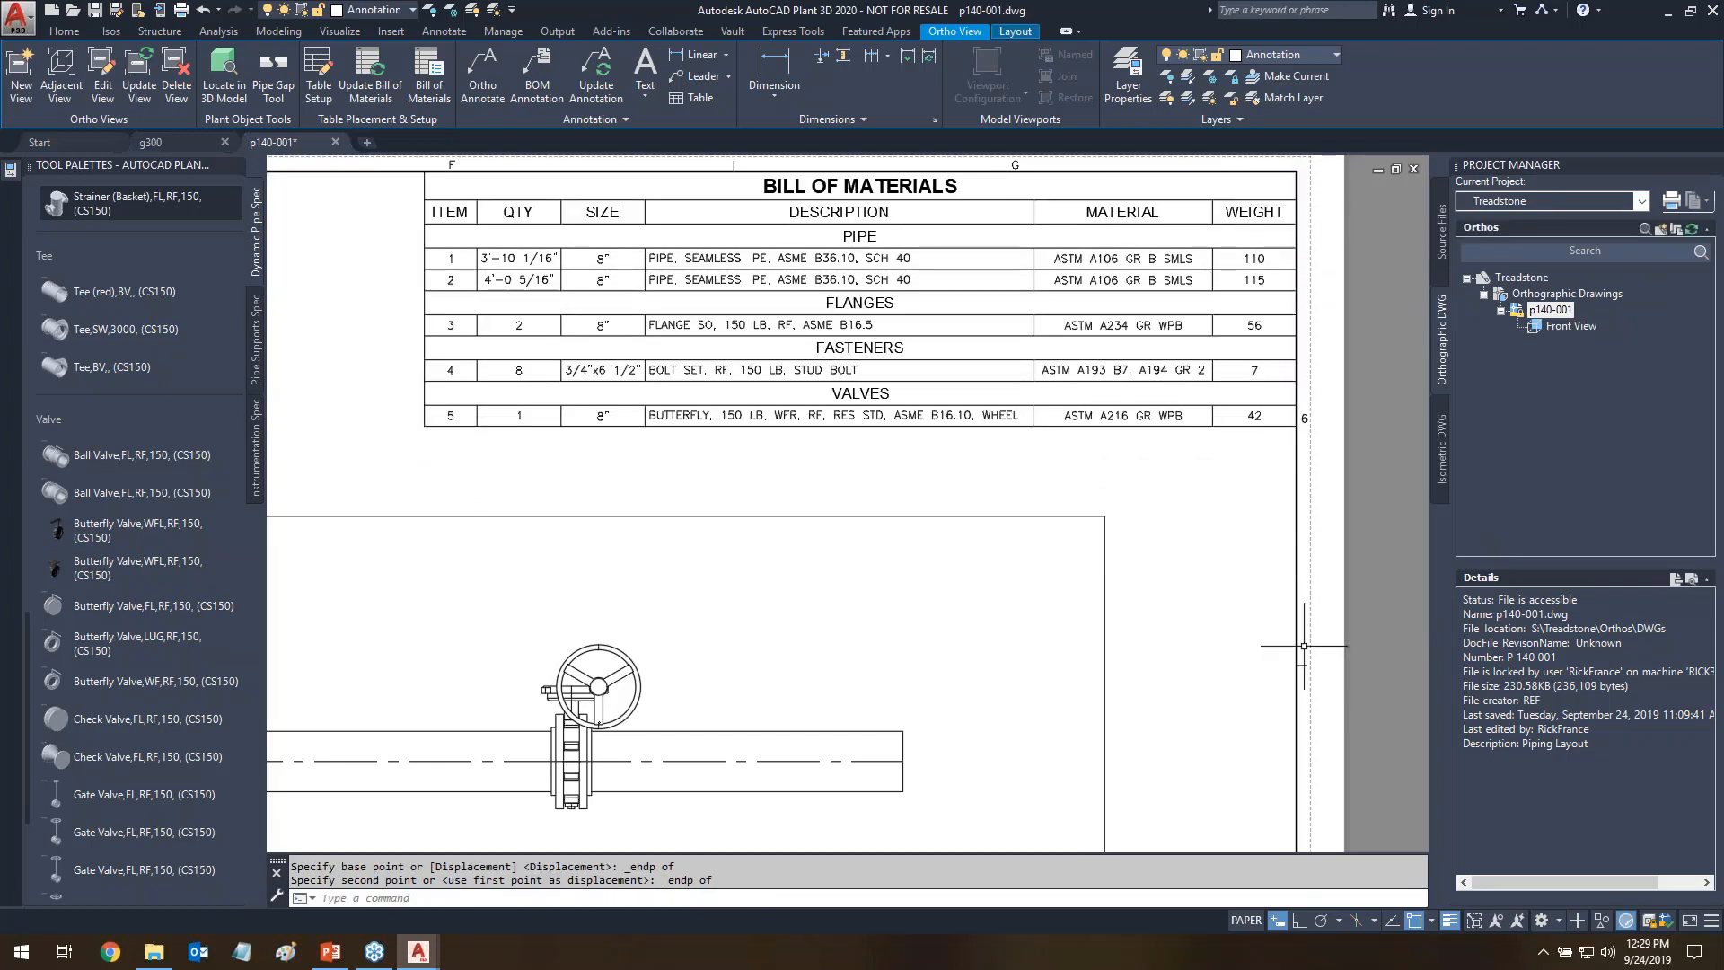
# - Run BOMSETUP and set the WEIGHT column type to Text, accepting the setup
pyautogui.write('BOMSETUP')
pyautogui.press('Return')
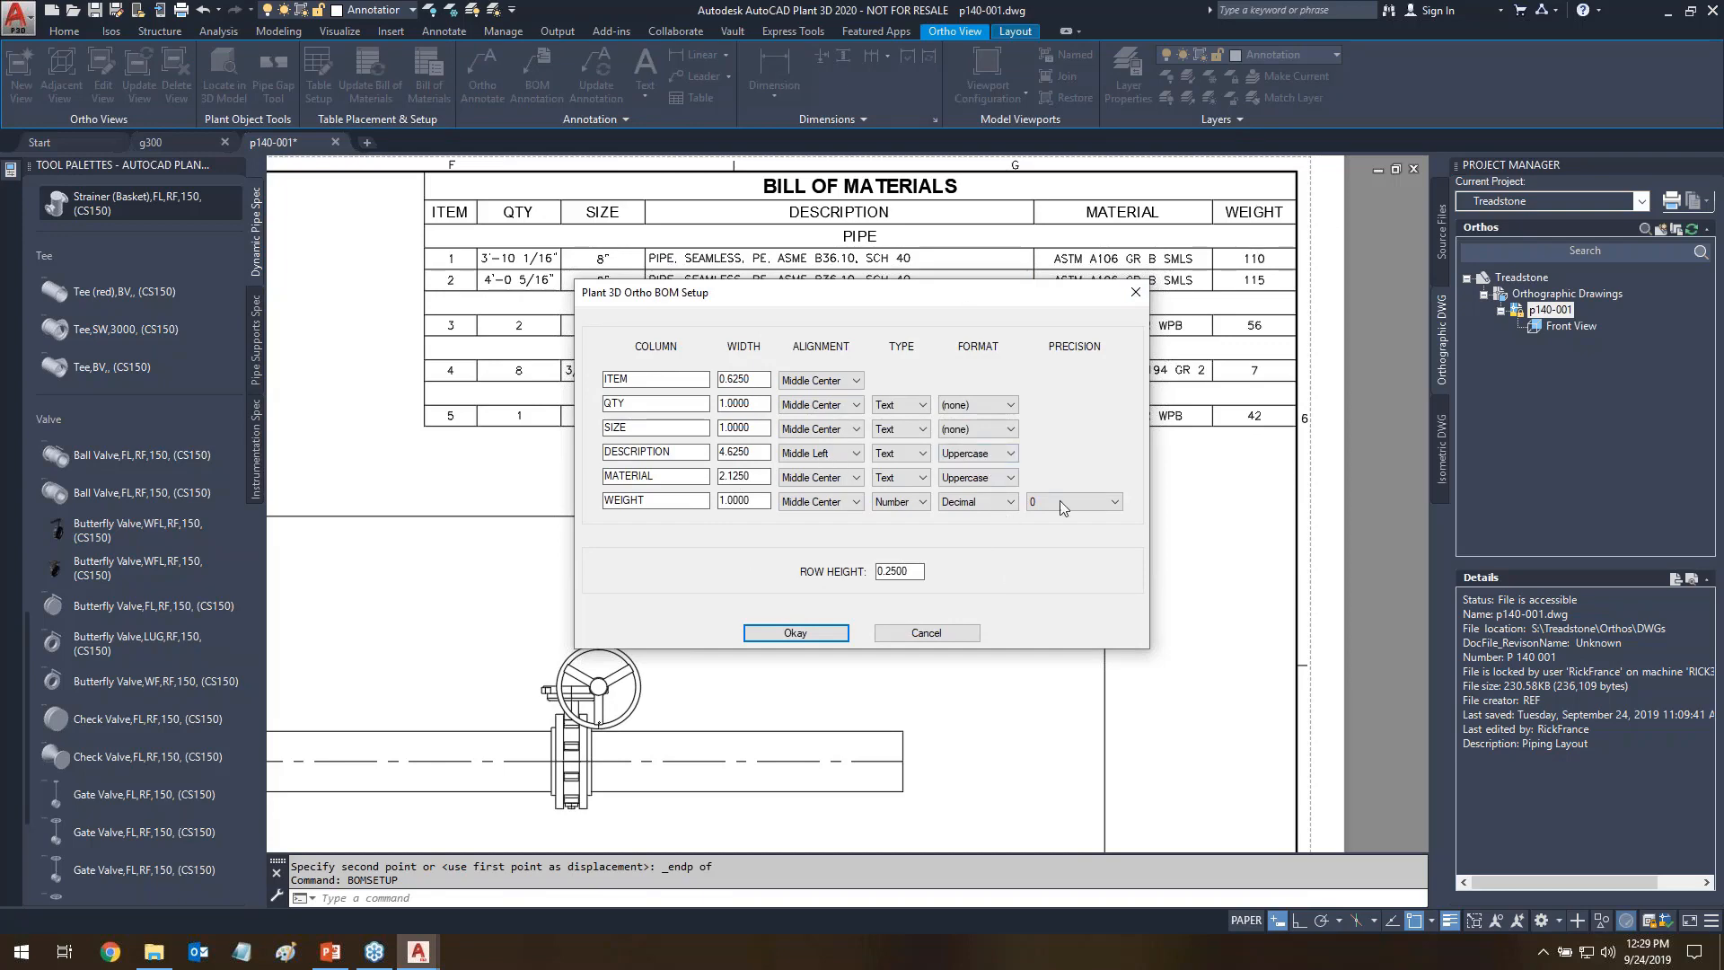
pyautogui.click(923, 501)
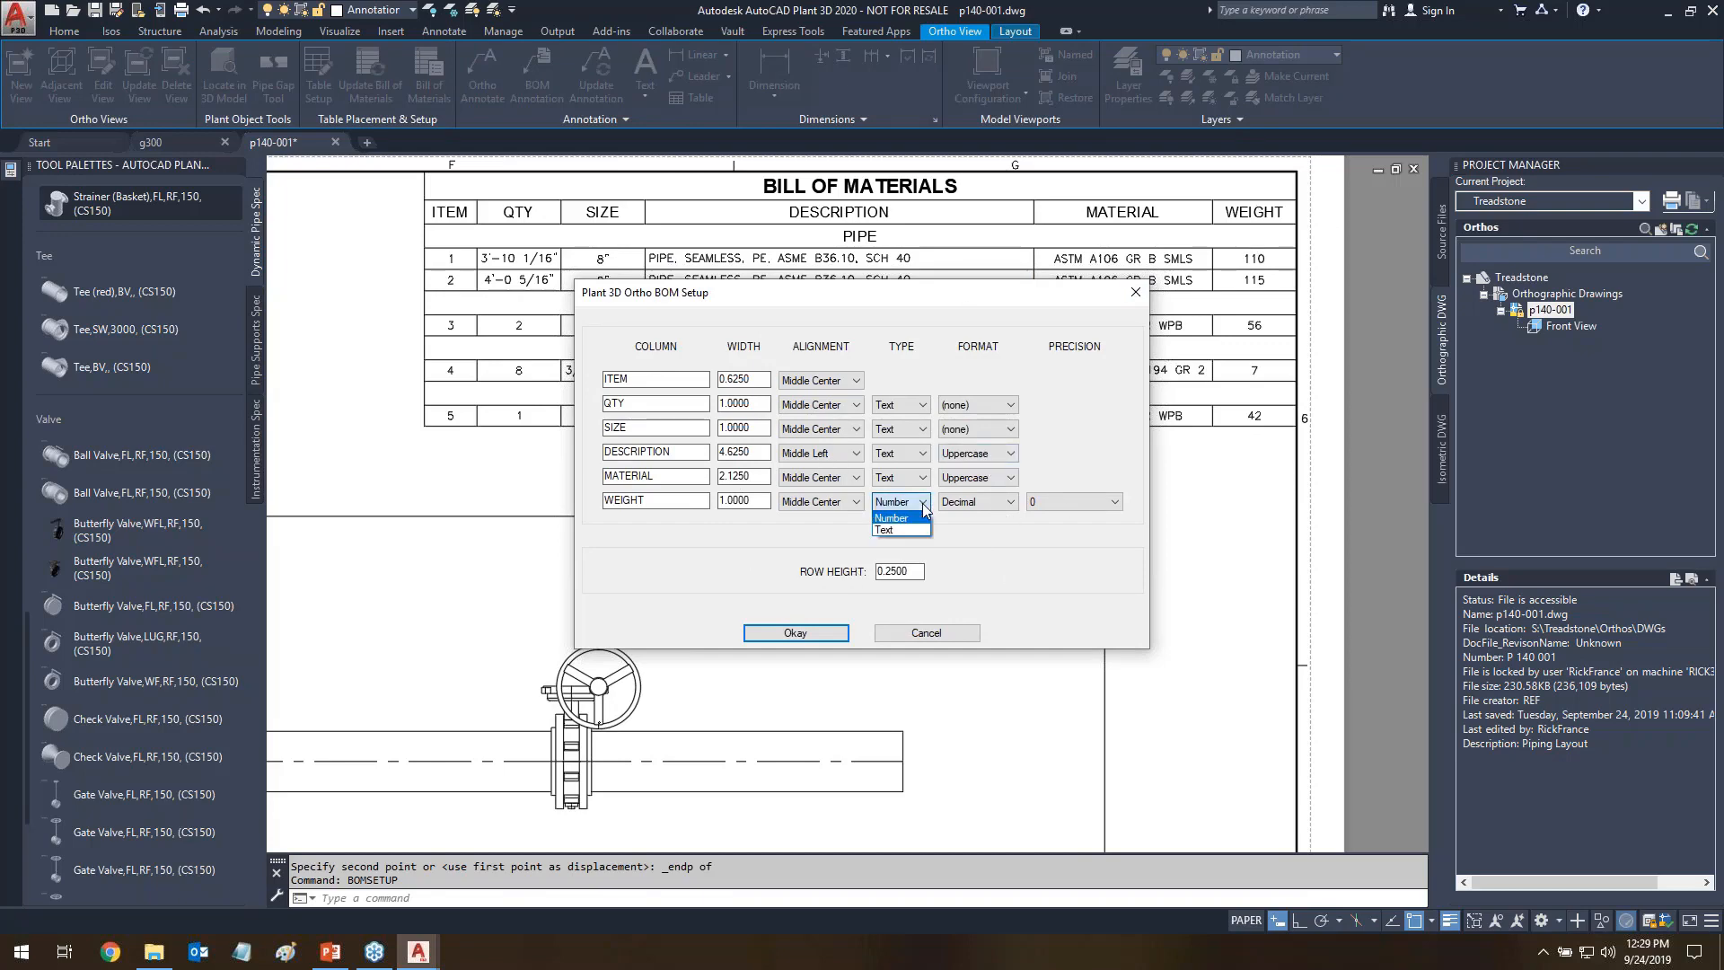
pyautogui.click(883, 530)
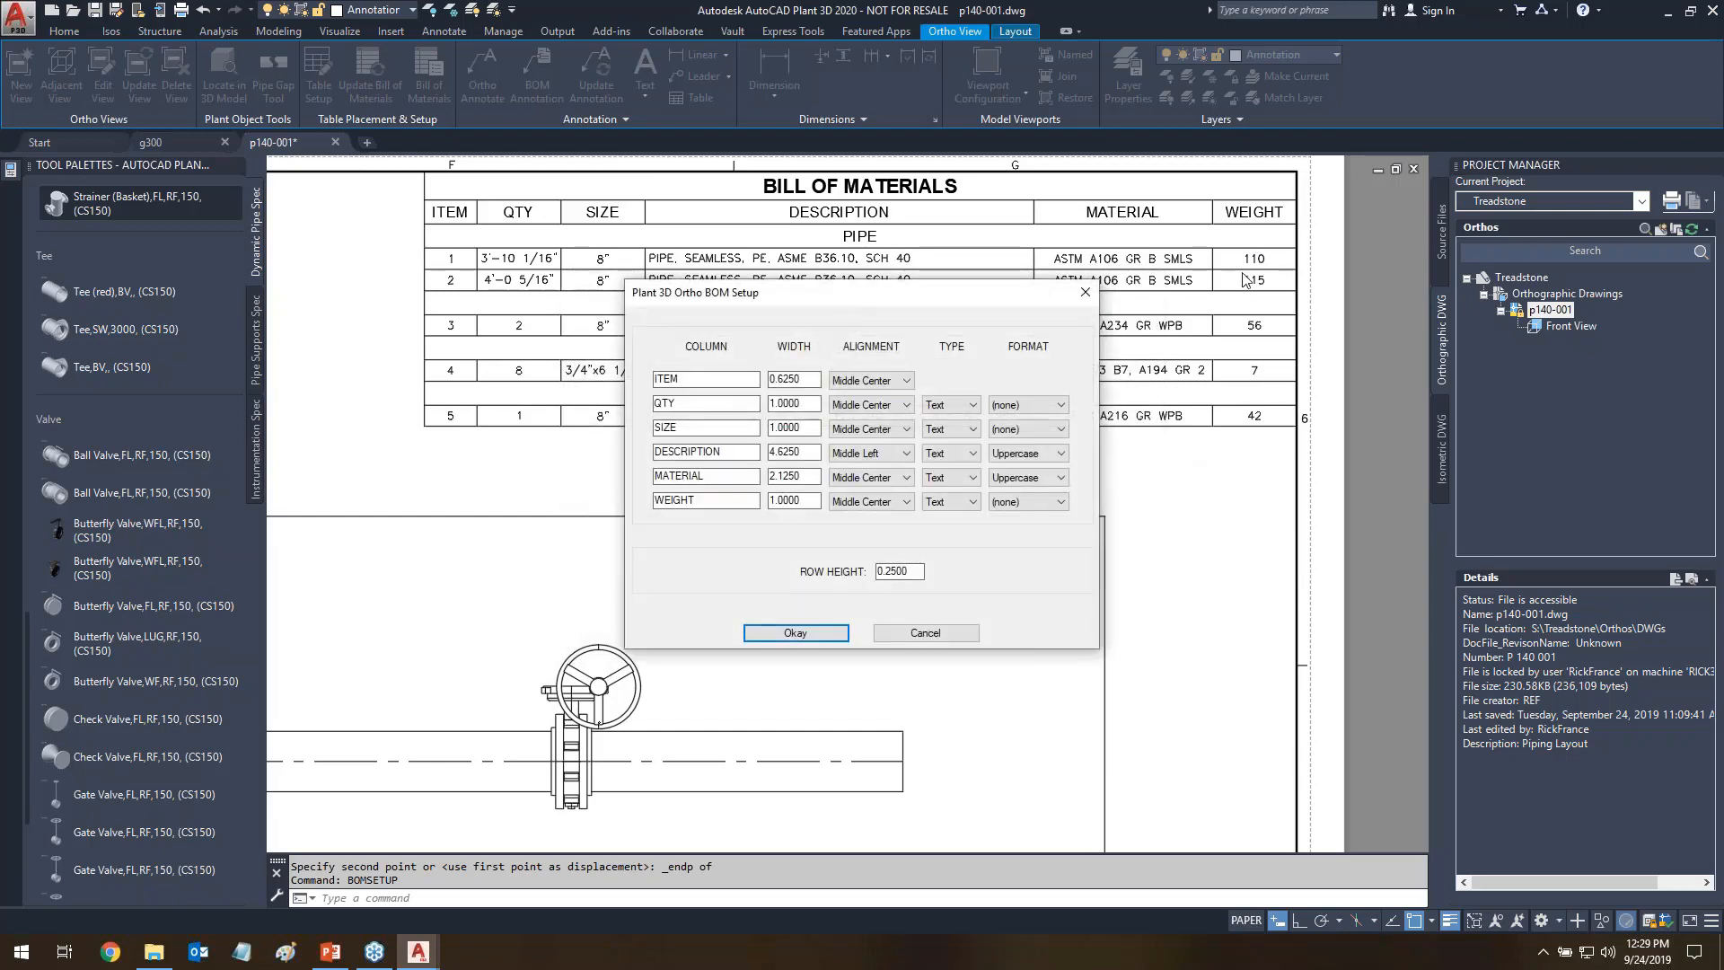
pyautogui.click(795, 632)
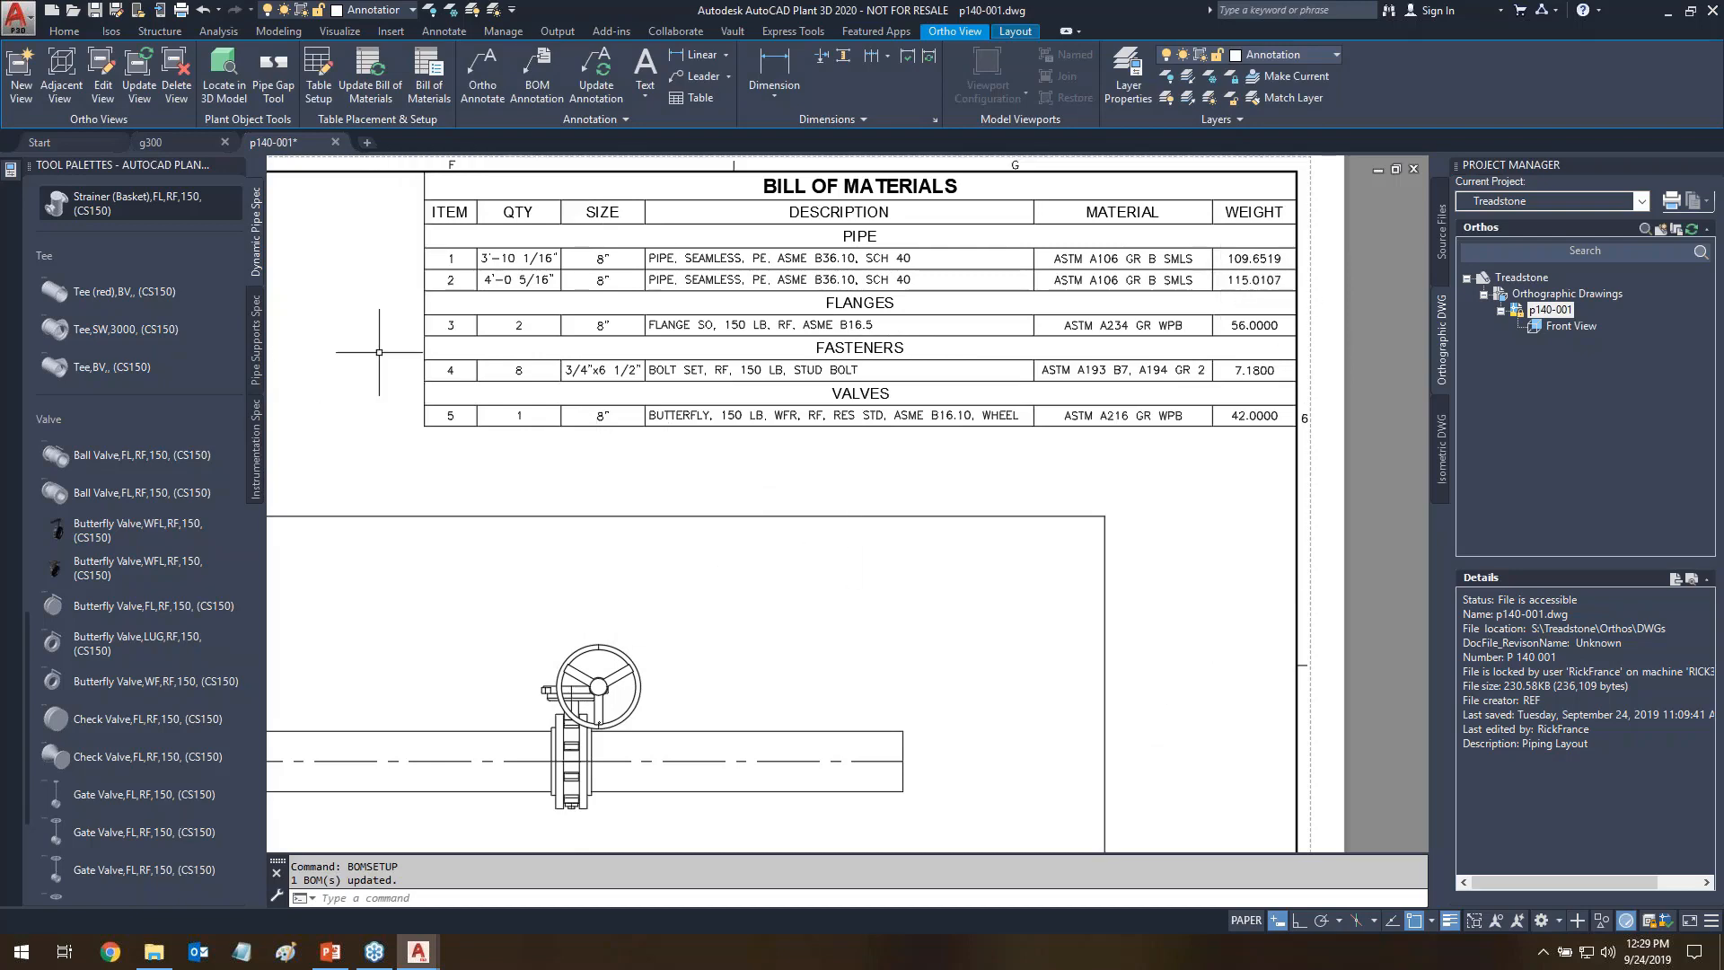
# - Reopen the BOM setup and set the WEIGHT column to type Number, format Decimal and precision 0
pyautogui.press('Return')
pyautogui.click(948, 502)
pyautogui.click(941, 518)
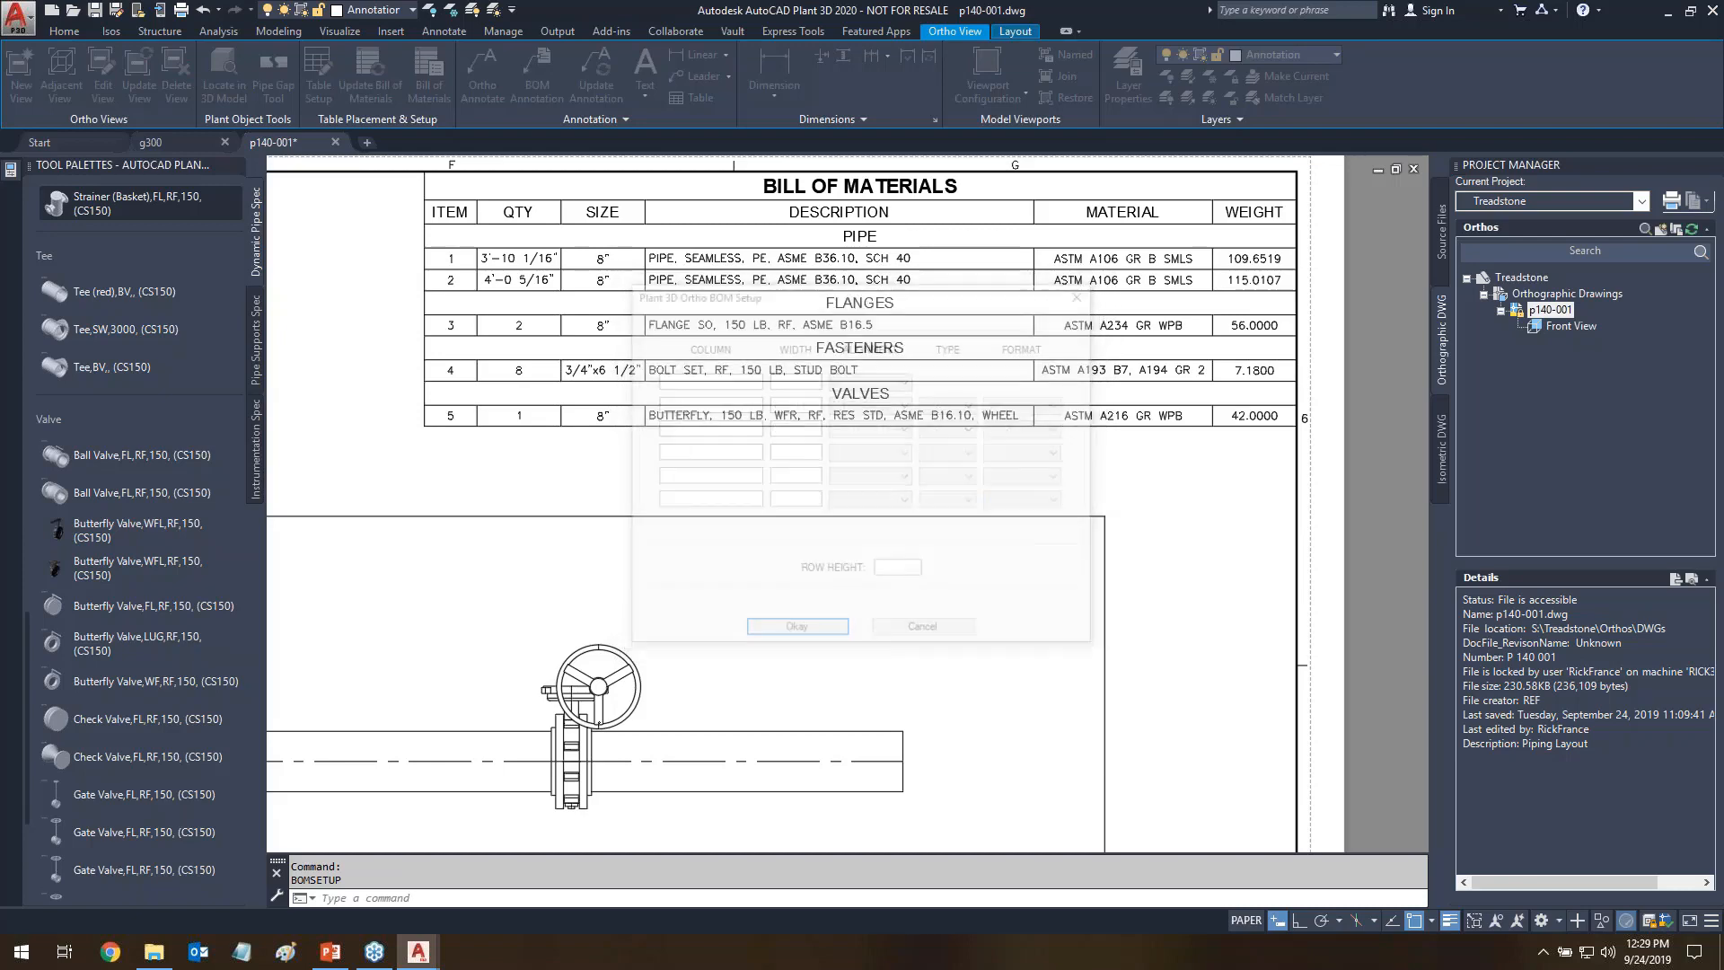
pyautogui.click(1036, 501)
pyautogui.click(1031, 540)
pyautogui.click(1070, 501)
pyautogui.click(1046, 576)
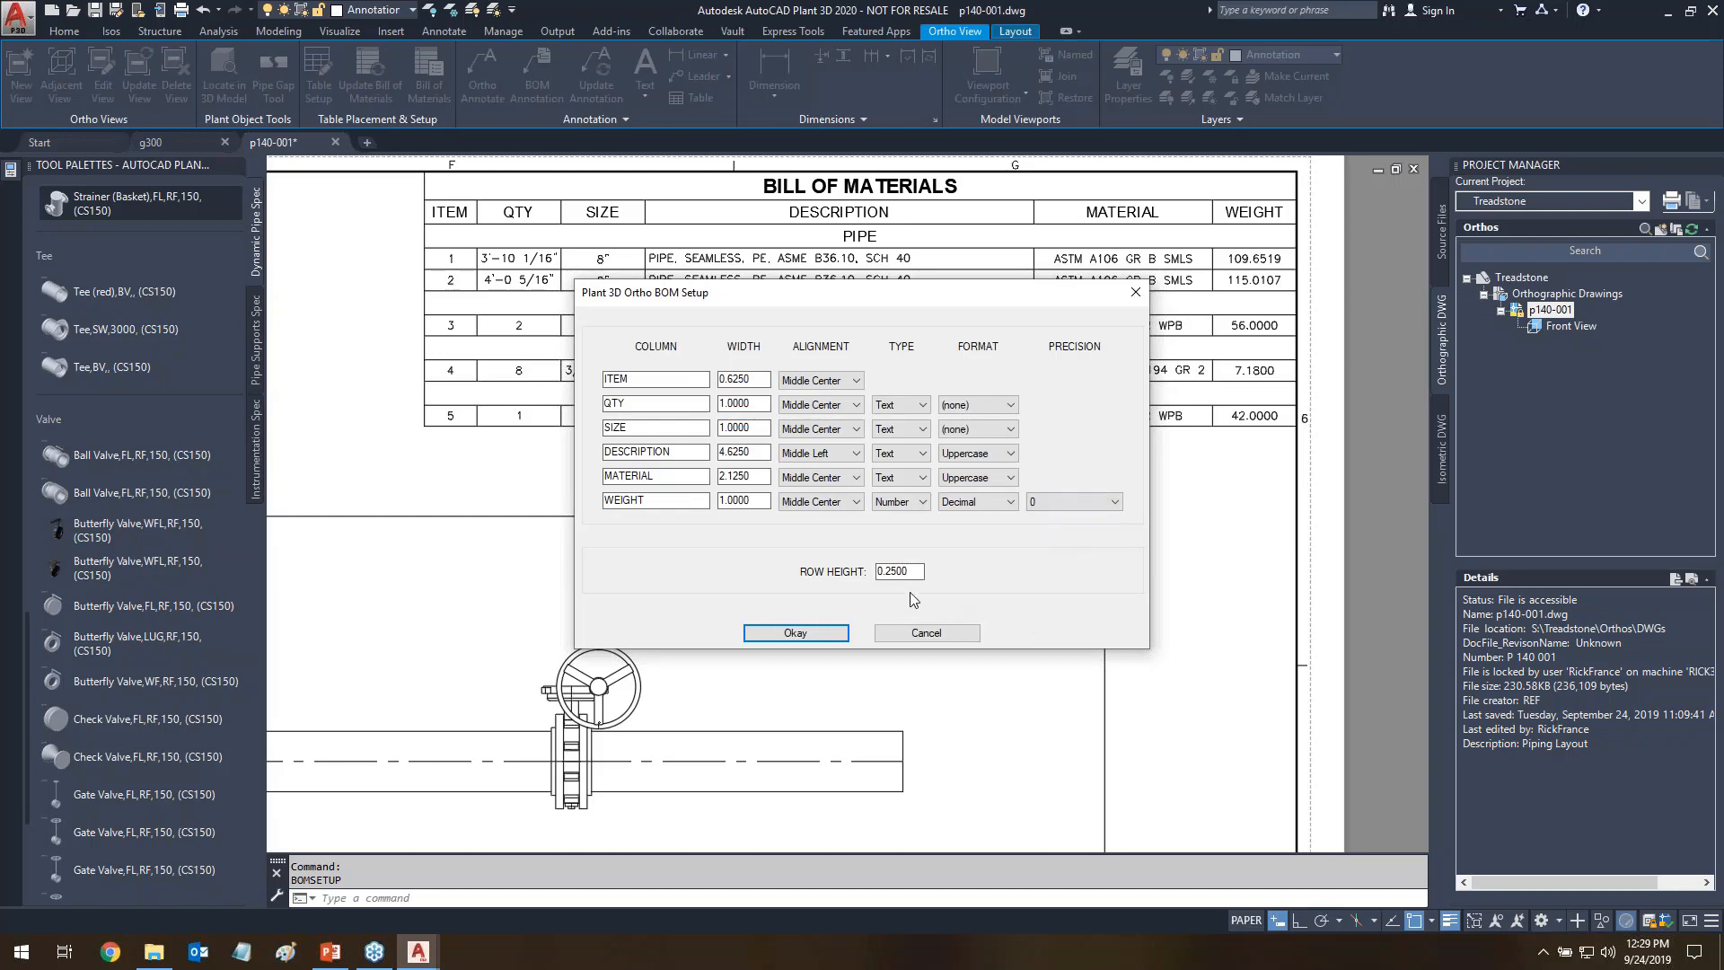
pyautogui.click(795, 633)
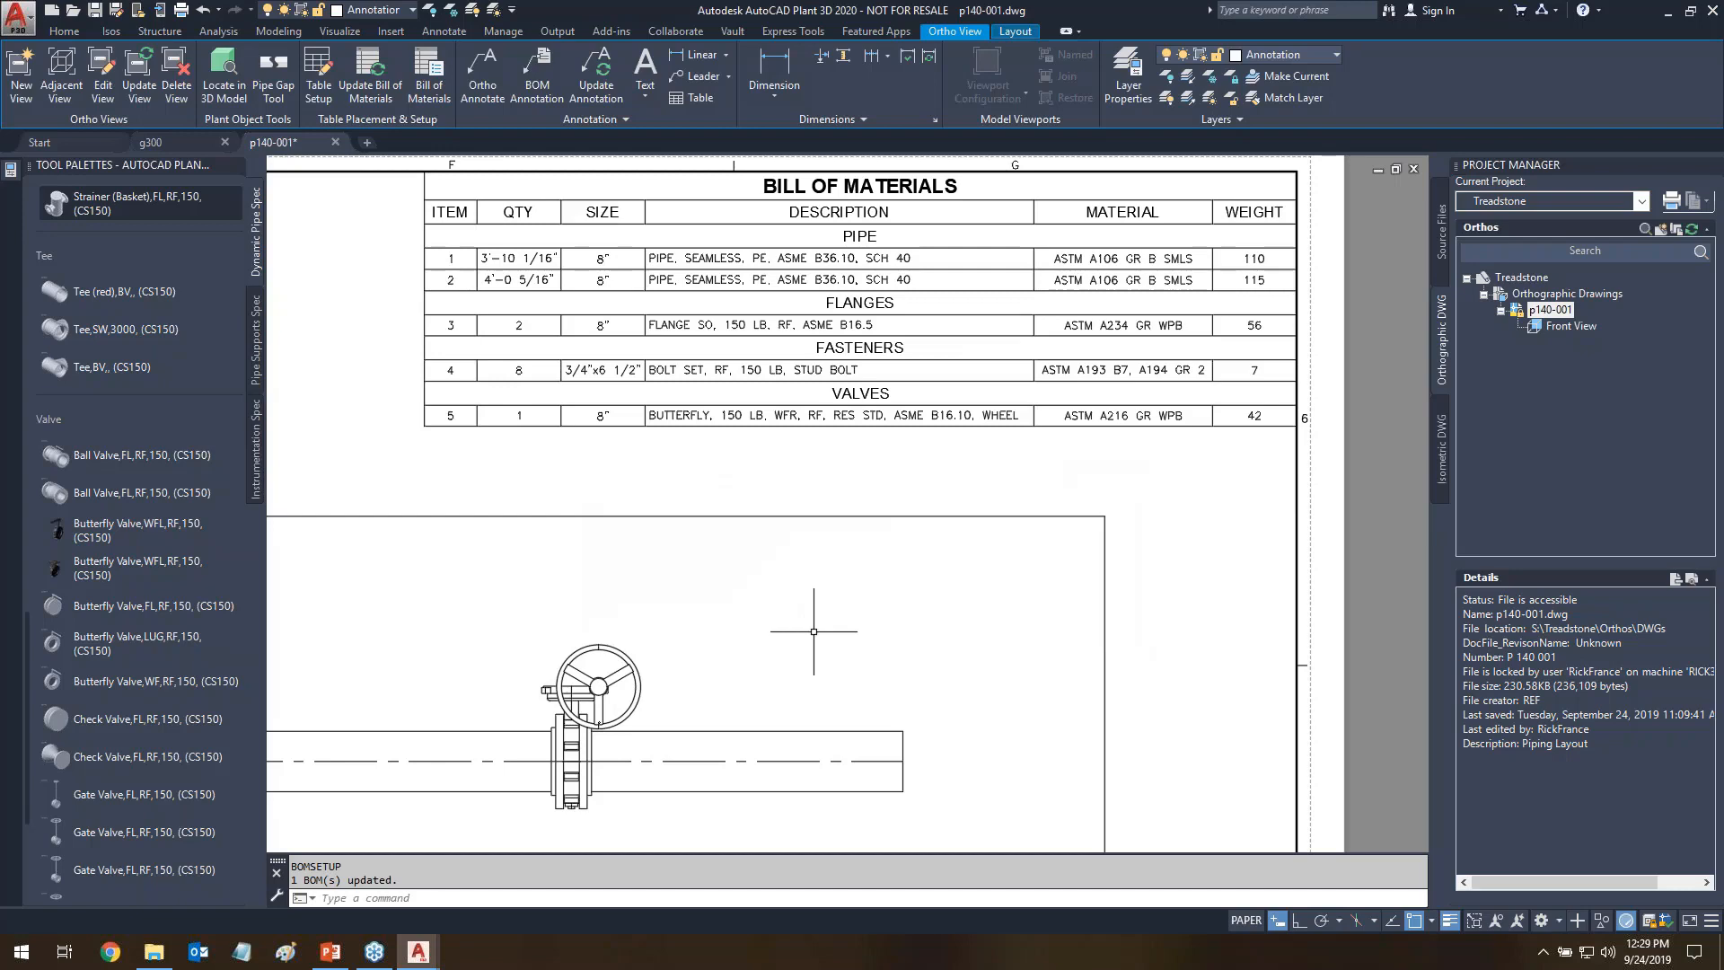
# - Switch to Chrome and open The Hub page of the Hagerman & Company website to review its member access information
pyautogui.click(108, 954)
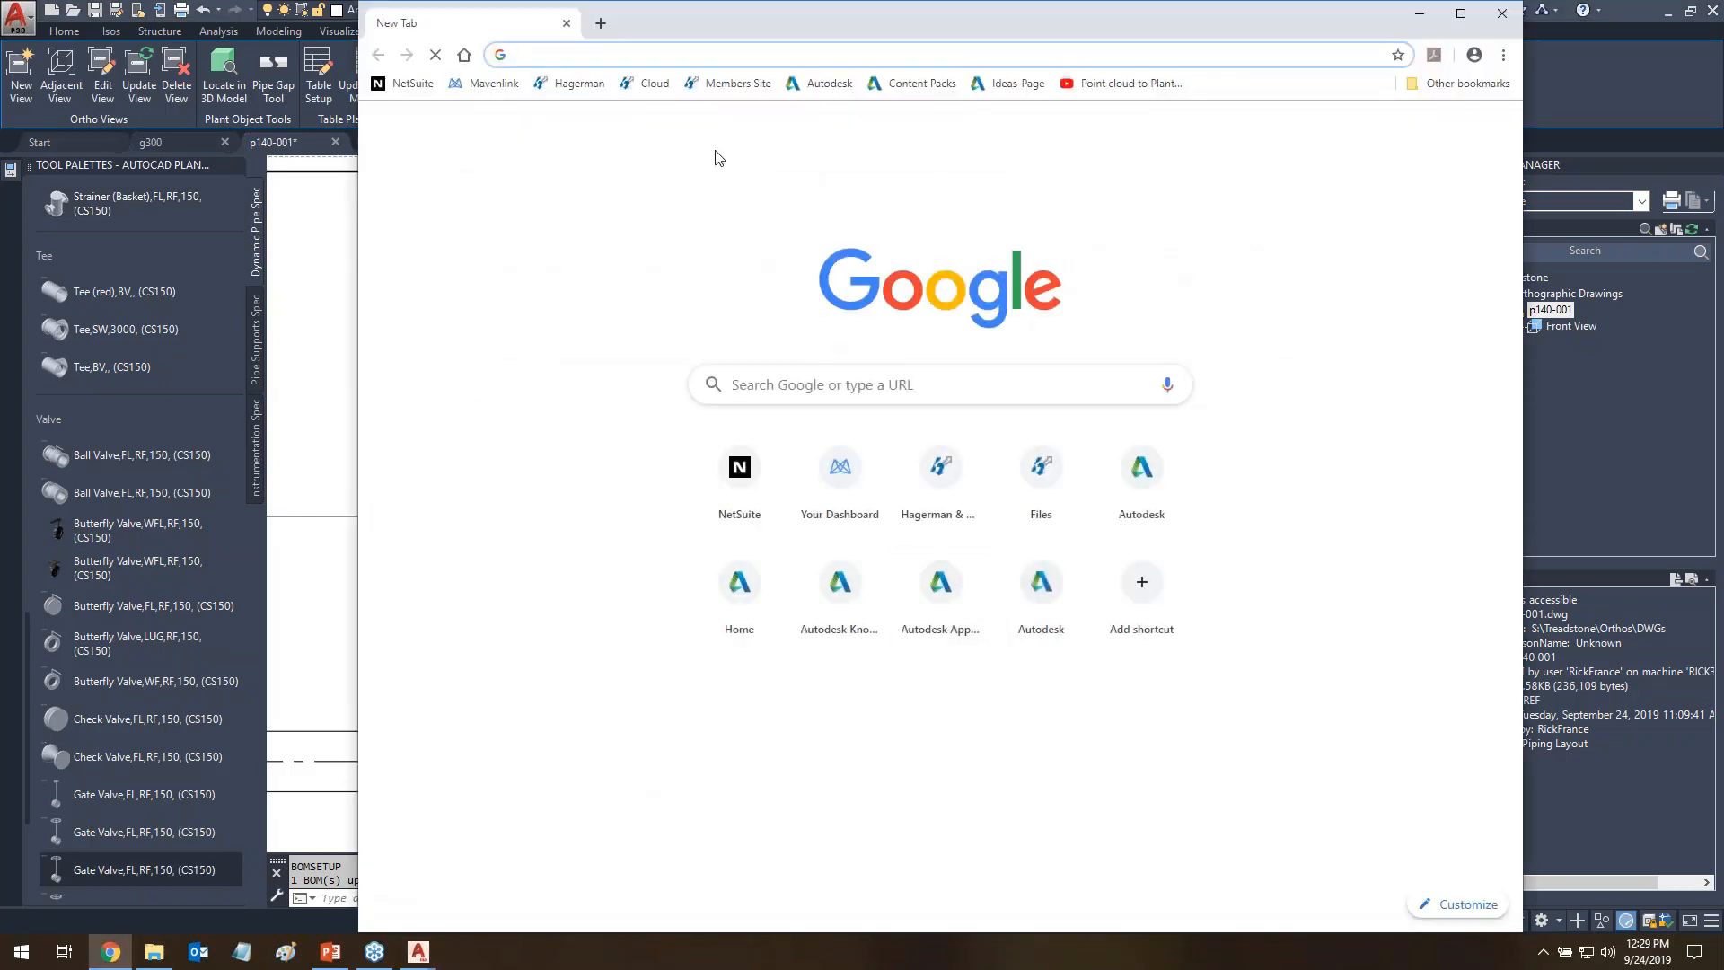
pyautogui.click(579, 83)
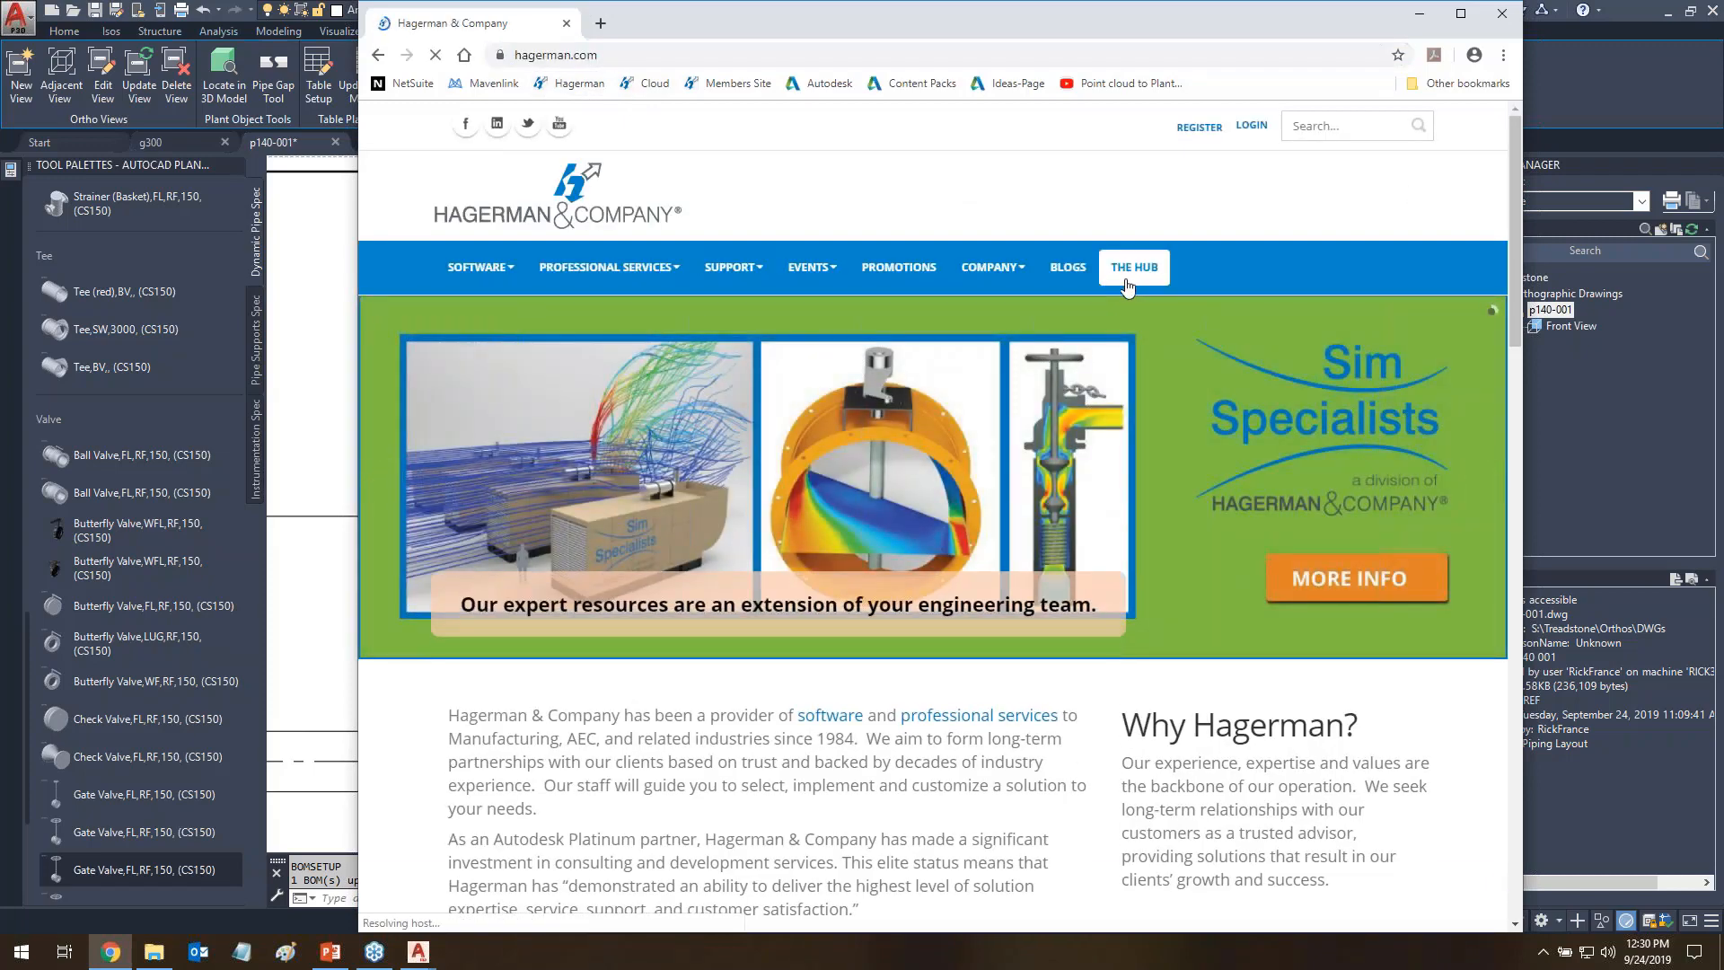
pyautogui.click(1132, 268)
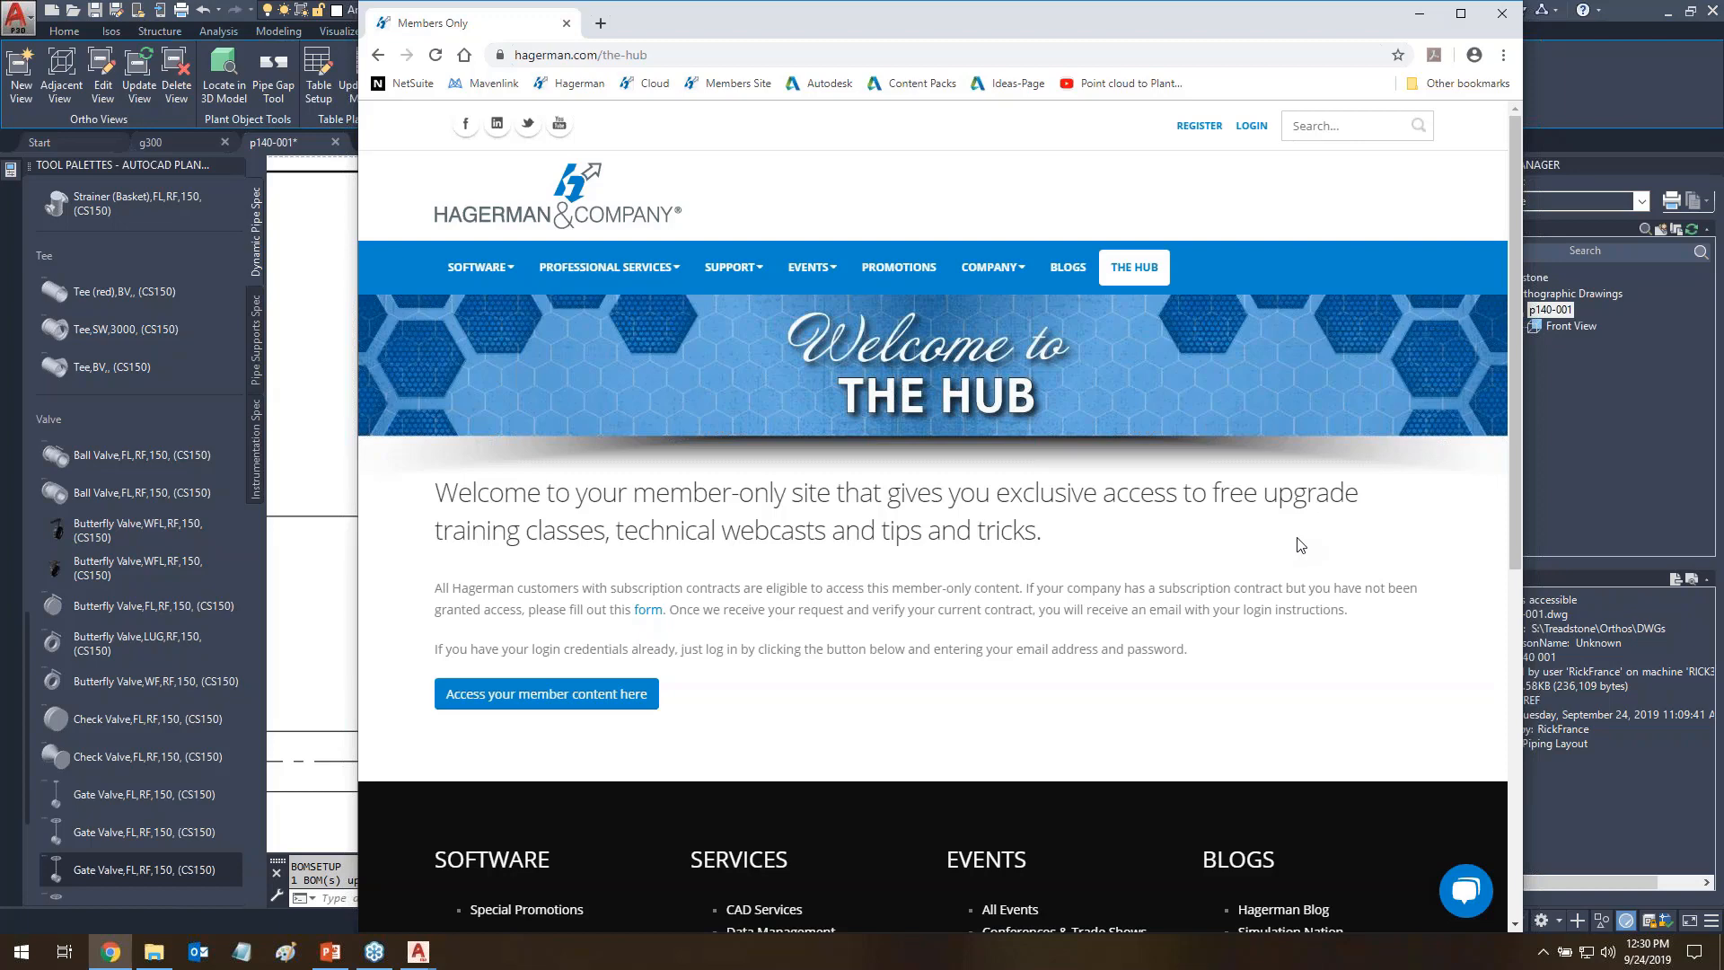
pyautogui.moveTo(435, 611)
pyautogui.mouseDown()
pyautogui.moveTo(709, 619)
pyautogui.moveTo(758, 575)
pyautogui.moveTo(472, 549)
pyautogui.moveTo(445, 619)
pyautogui.moveTo(381, 673)
pyautogui.mouseUp()
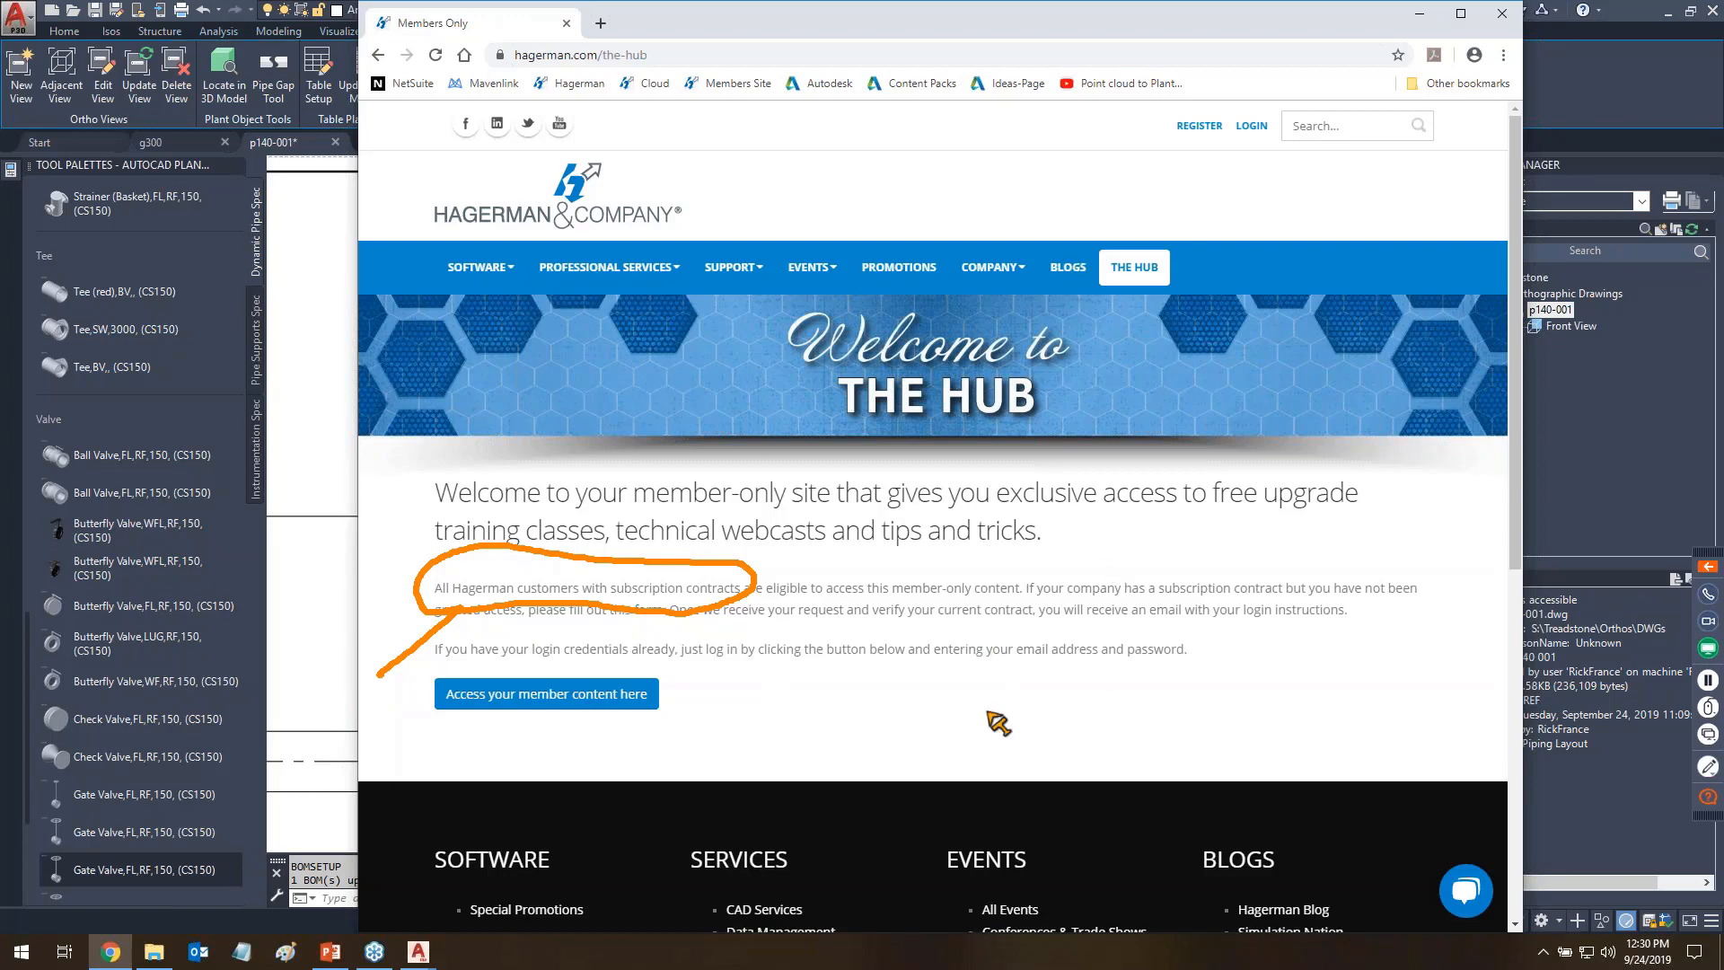
pyautogui.press('Escape')
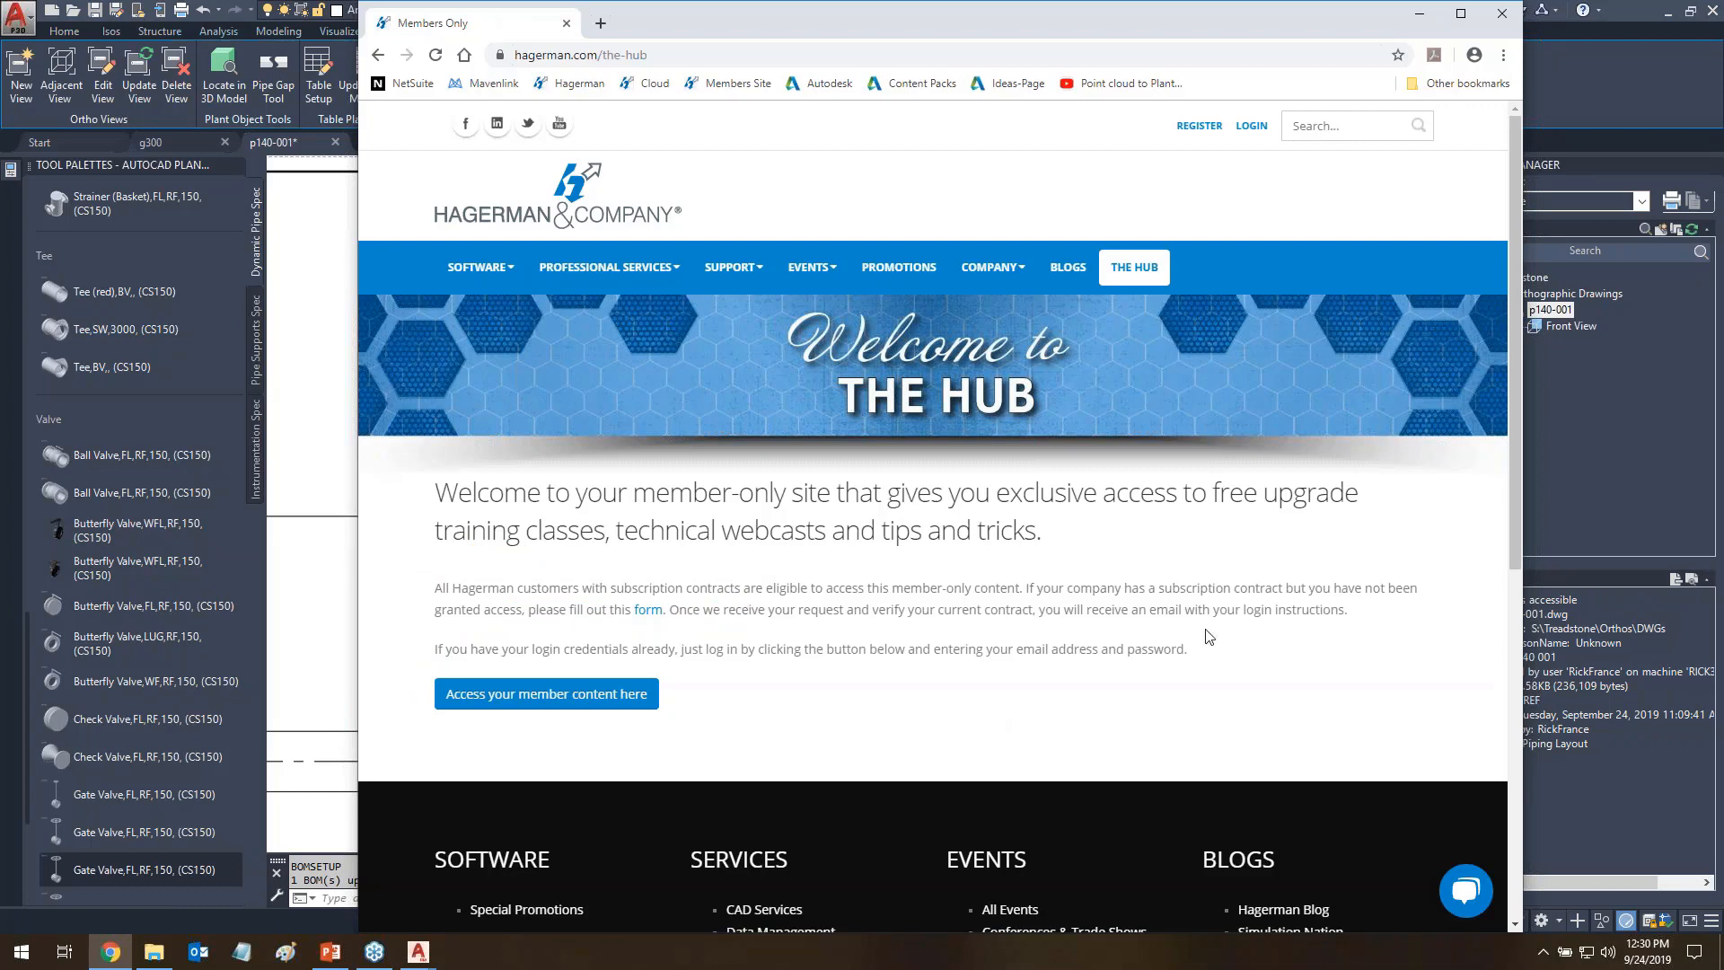
# - Close the browser and review the stud bolt entry and its quantity in the bill of materials
pyautogui.click(1502, 16)
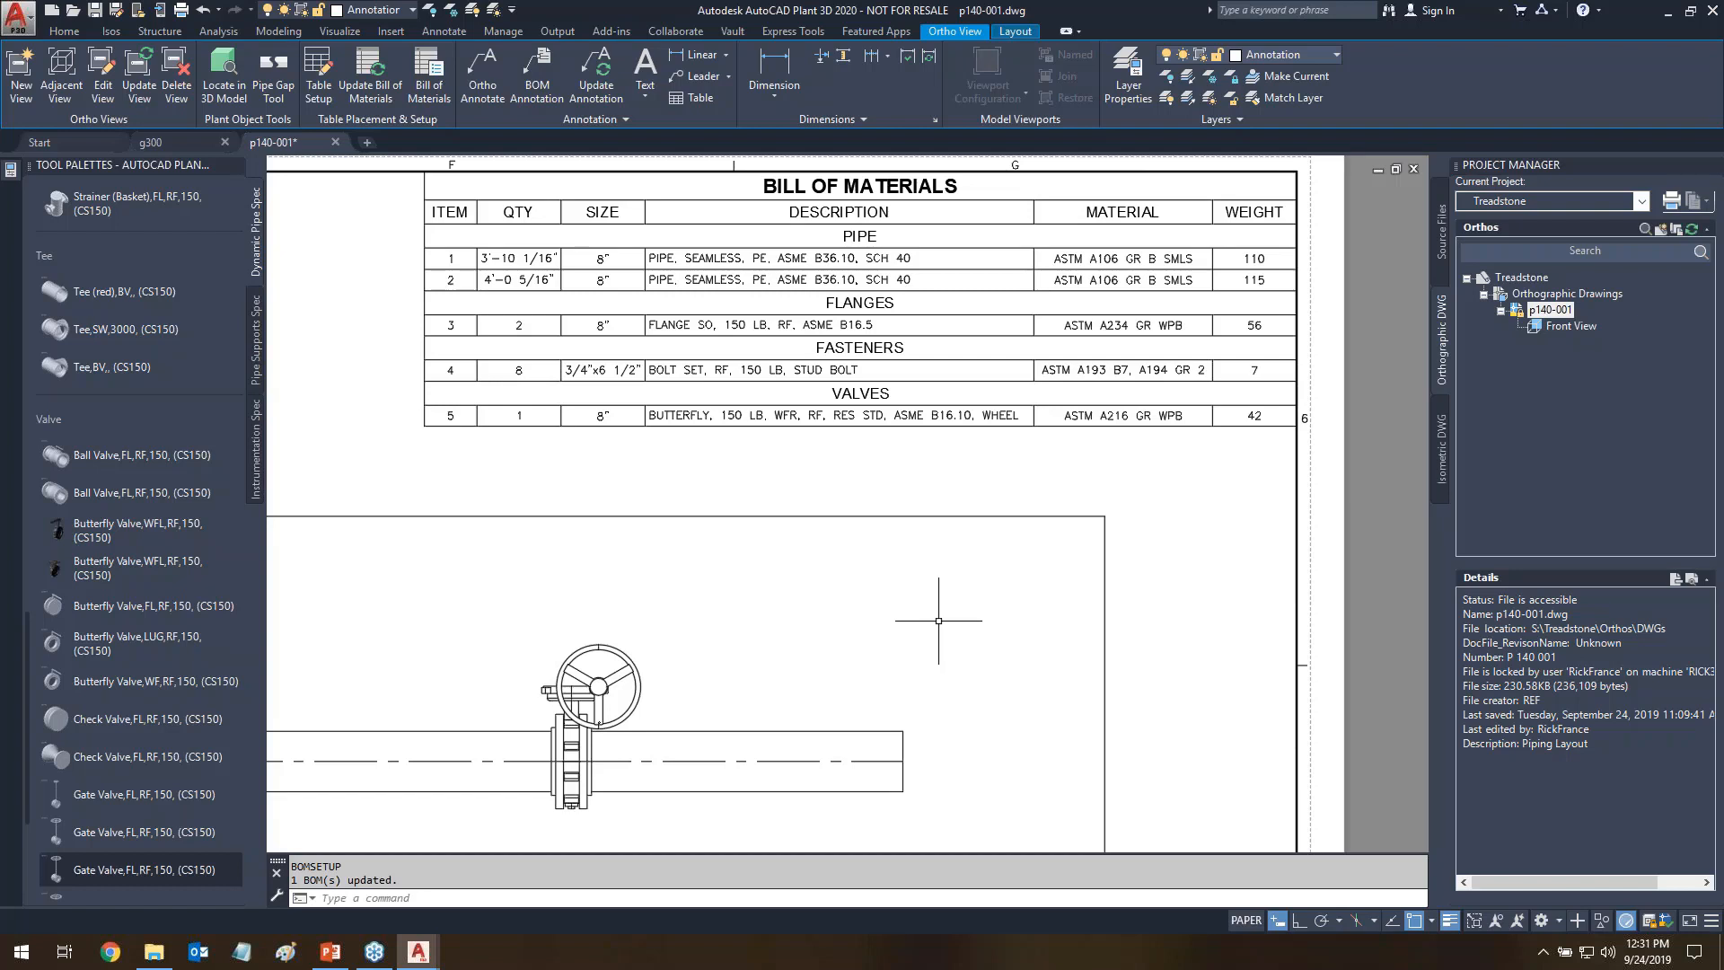
pyautogui.moveTo(788, 393)
pyautogui.mouseDown()
pyautogui.moveTo(875, 388)
pyautogui.moveTo(826, 347)
pyautogui.moveTo(777, 386)
pyautogui.moveTo(822, 395)
pyautogui.moveTo(763, 489)
pyautogui.mouseUp()
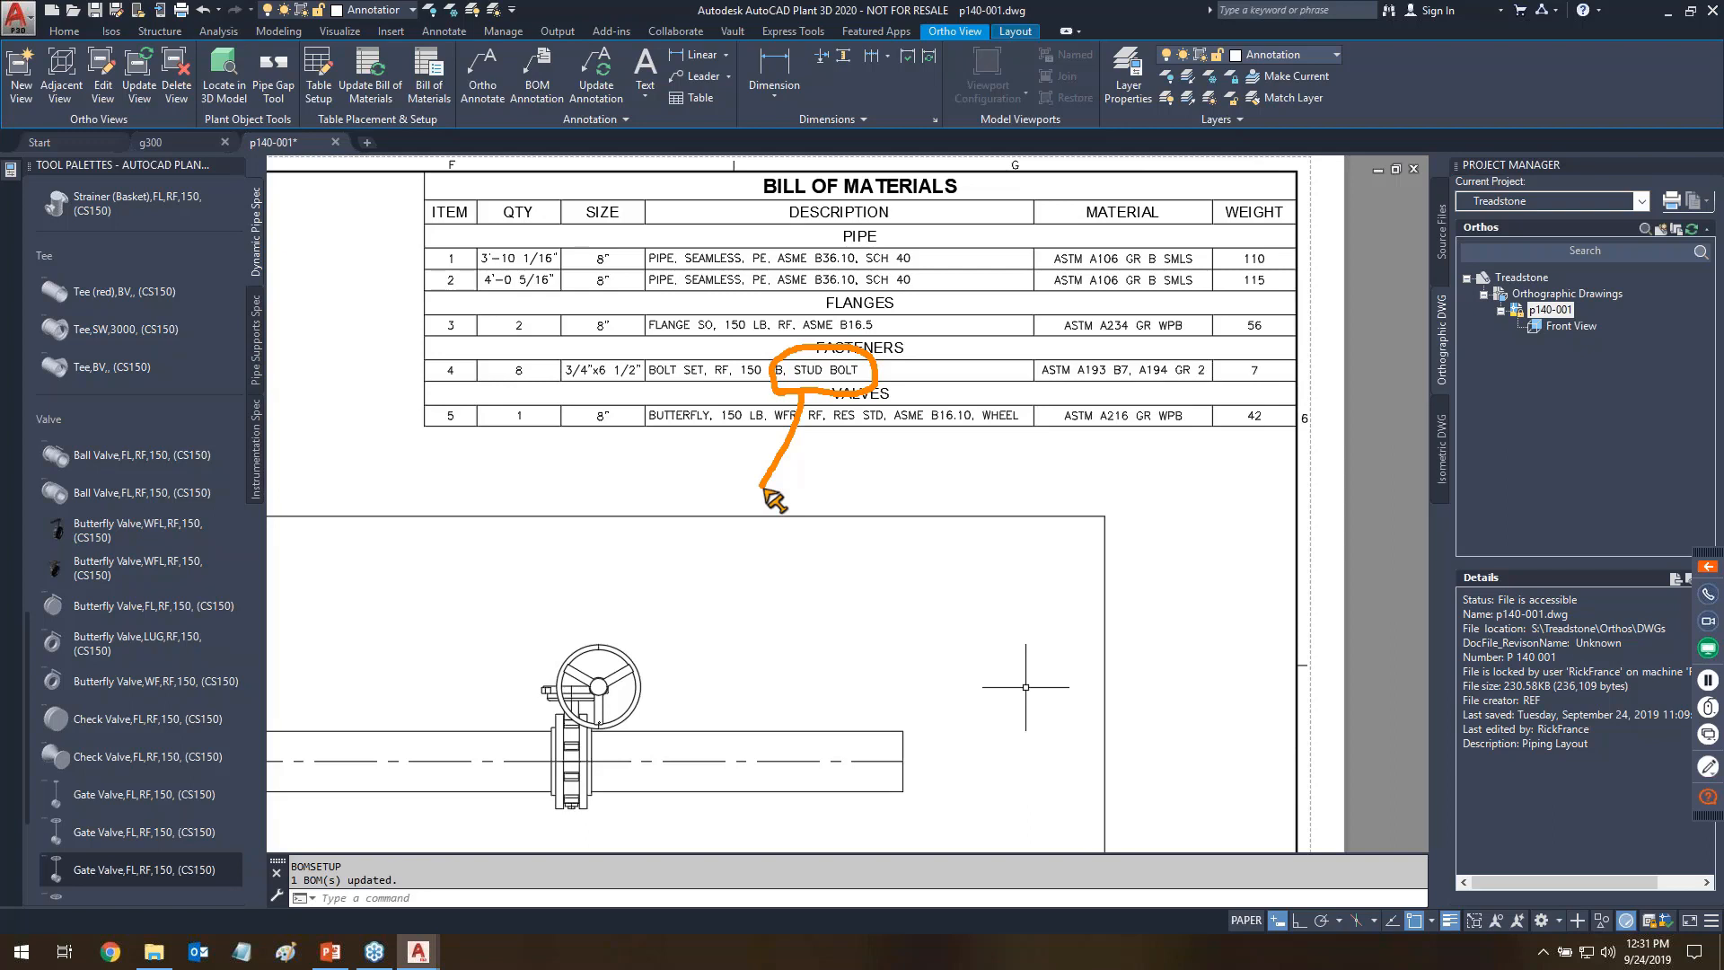
pyautogui.moveTo(514, 344)
pyautogui.mouseDown()
pyautogui.moveTo(505, 386)
pyautogui.moveTo(499, 357)
pyautogui.mouseUp()
pyautogui.moveTo(628, 714); pyautogui.dragTo(510, 718)
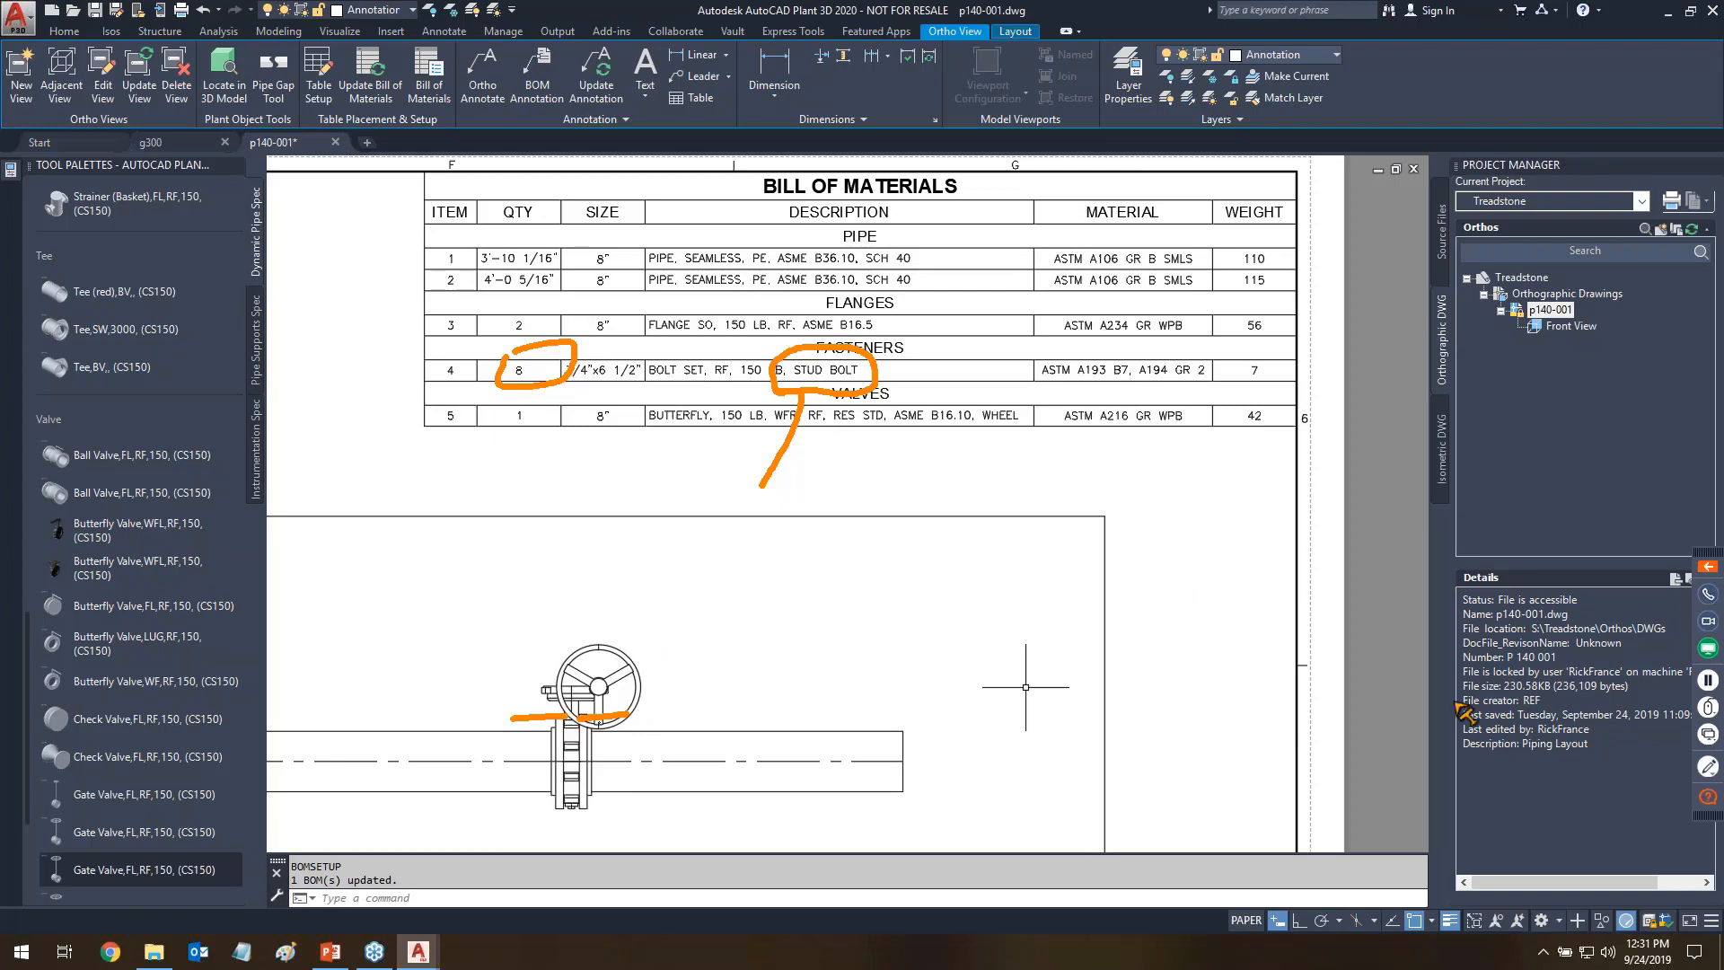
pyautogui.press('Escape')
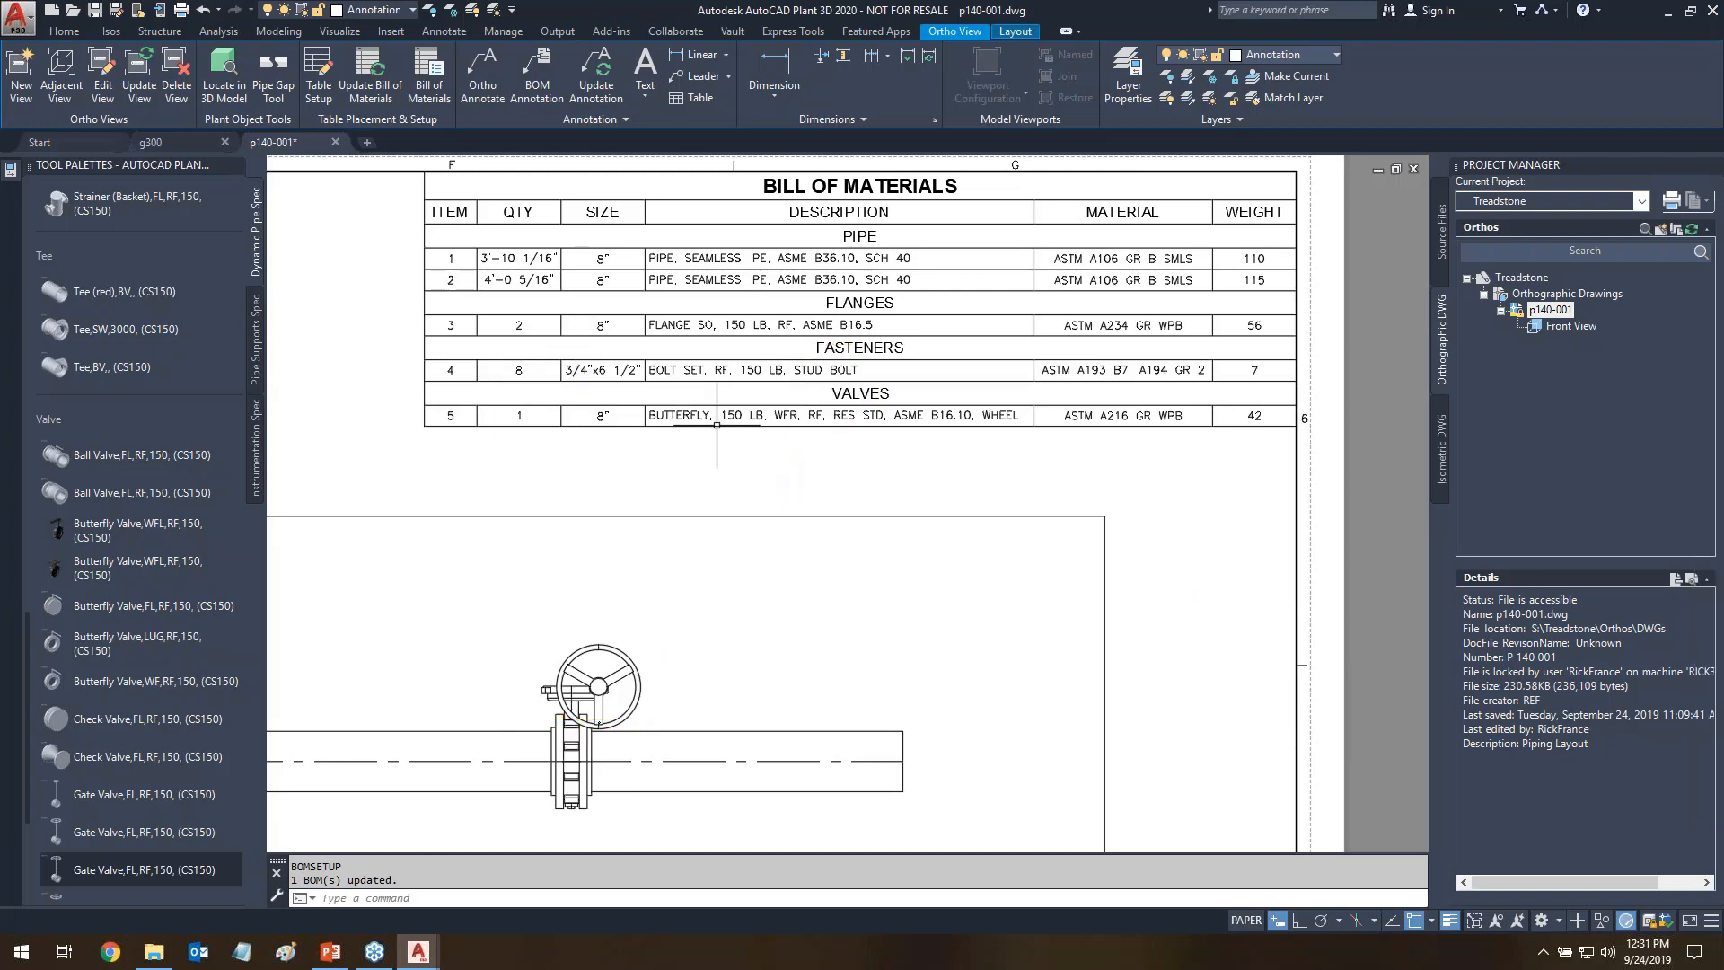
# - In the g300 model's project piping connection settings, modify the Wafer Lined joint to include the Bolt Set fastener
pyautogui.click(175, 147)
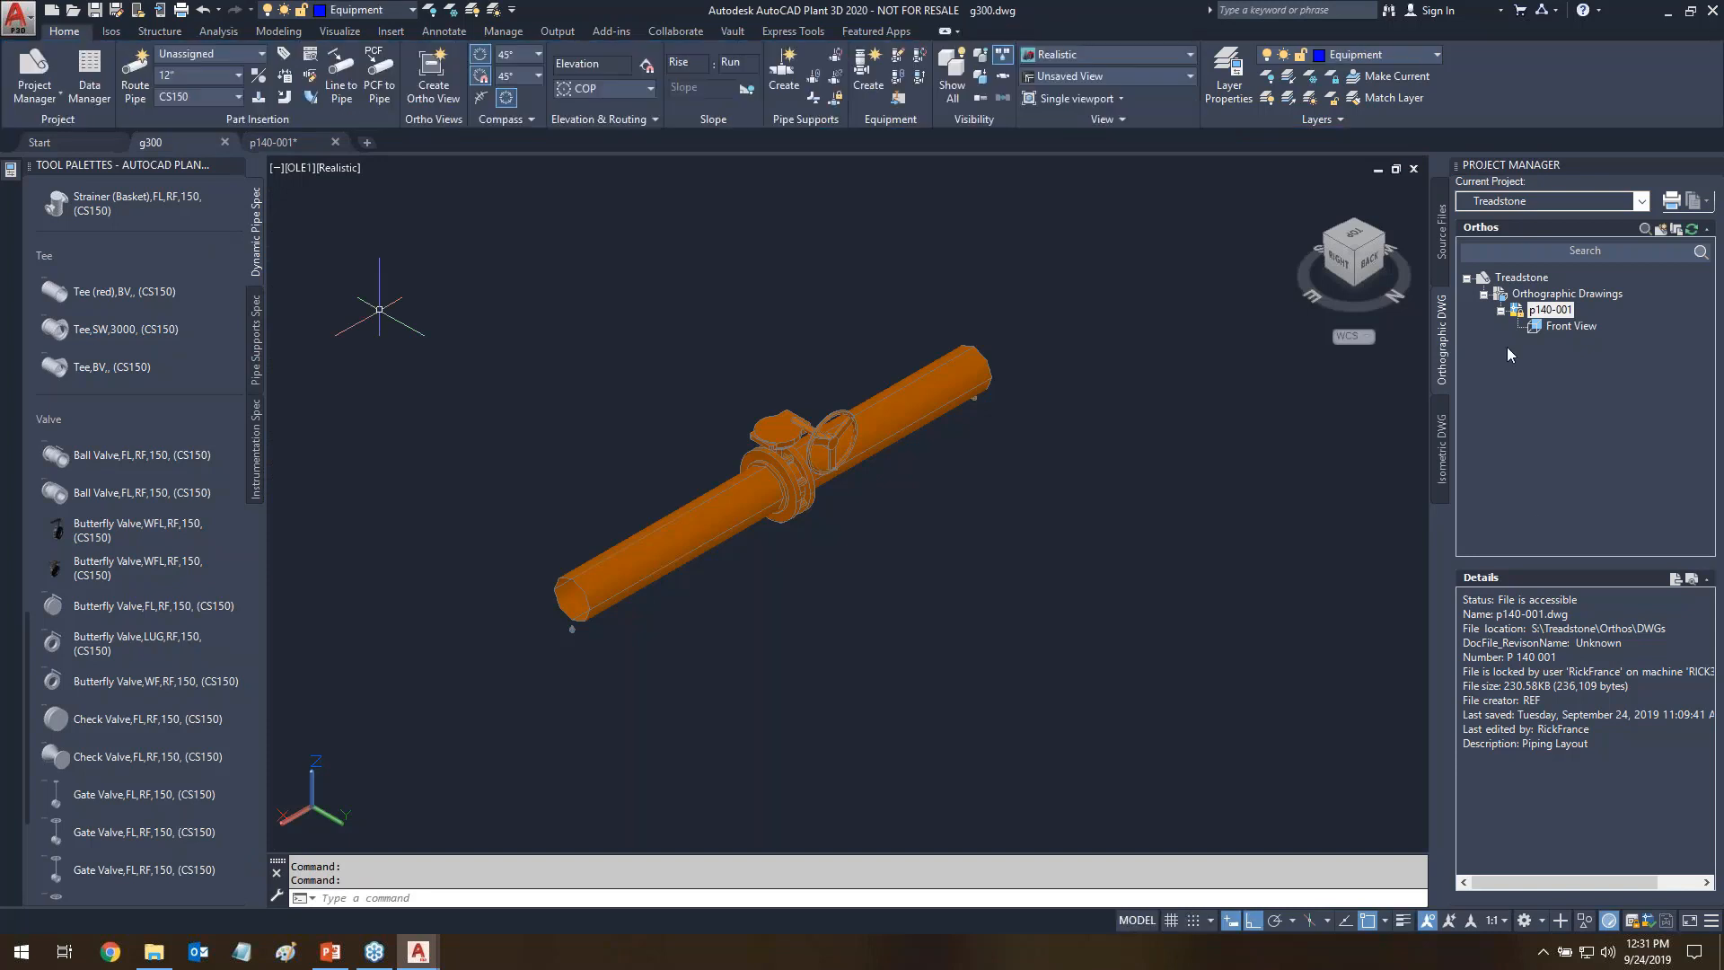
pyautogui.click(1516, 280)
pyautogui.rightClick(1515, 280)
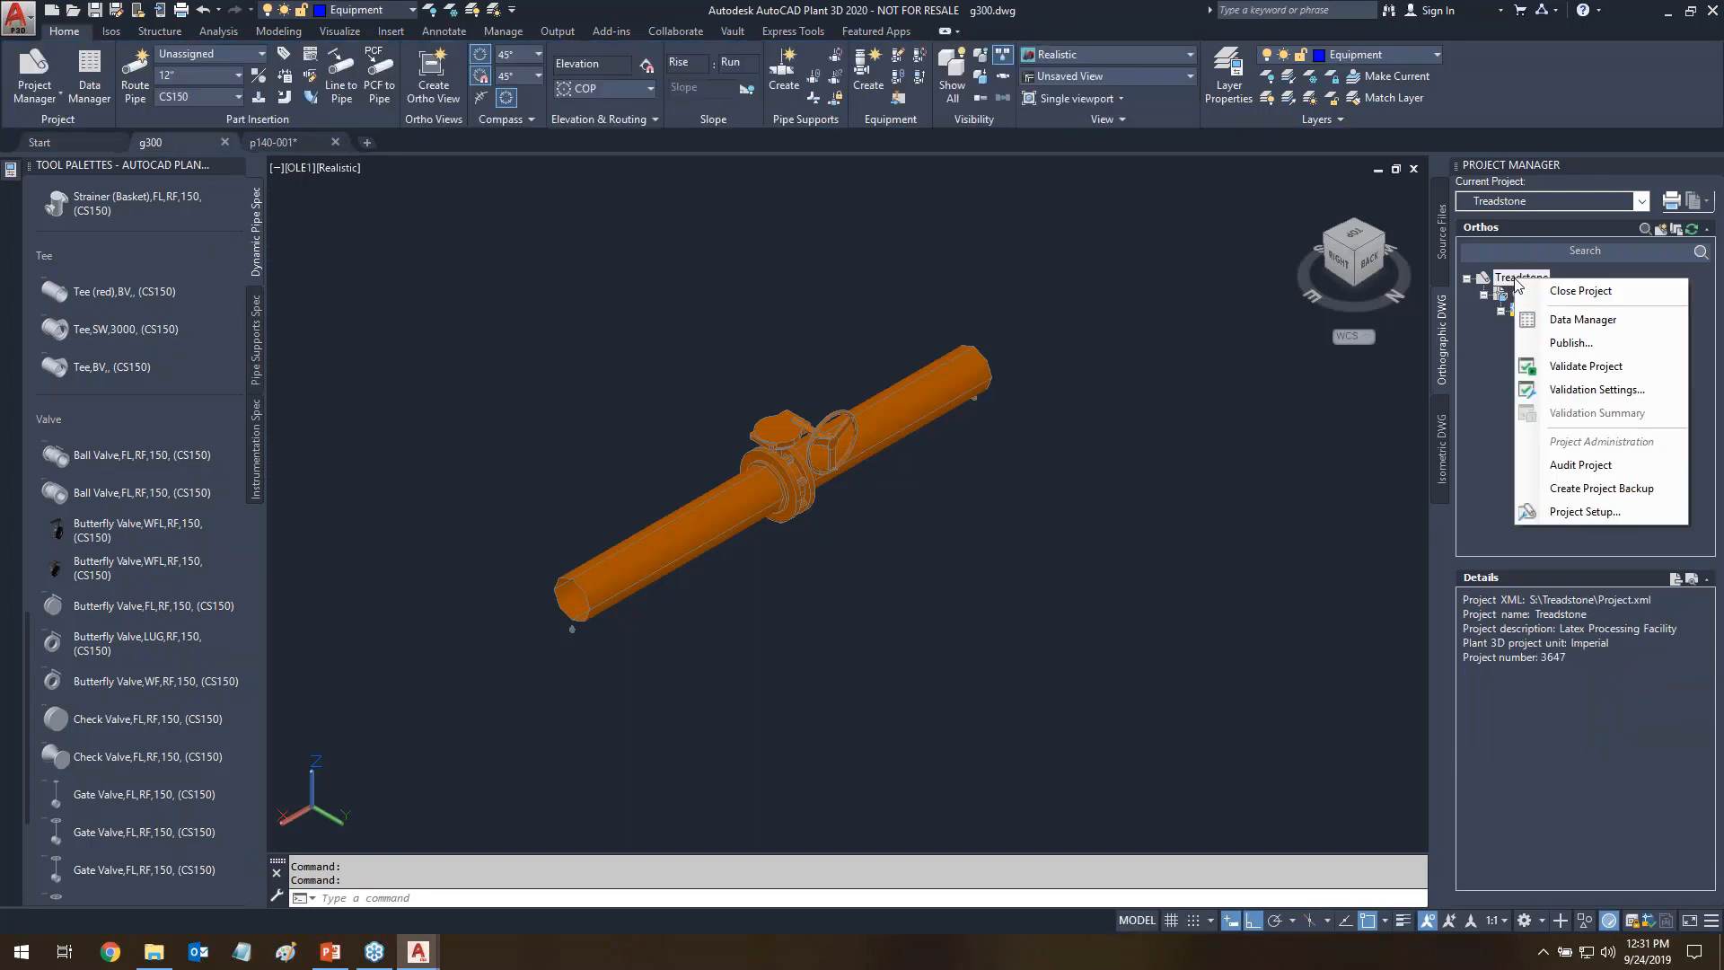
pyautogui.click(1553, 510)
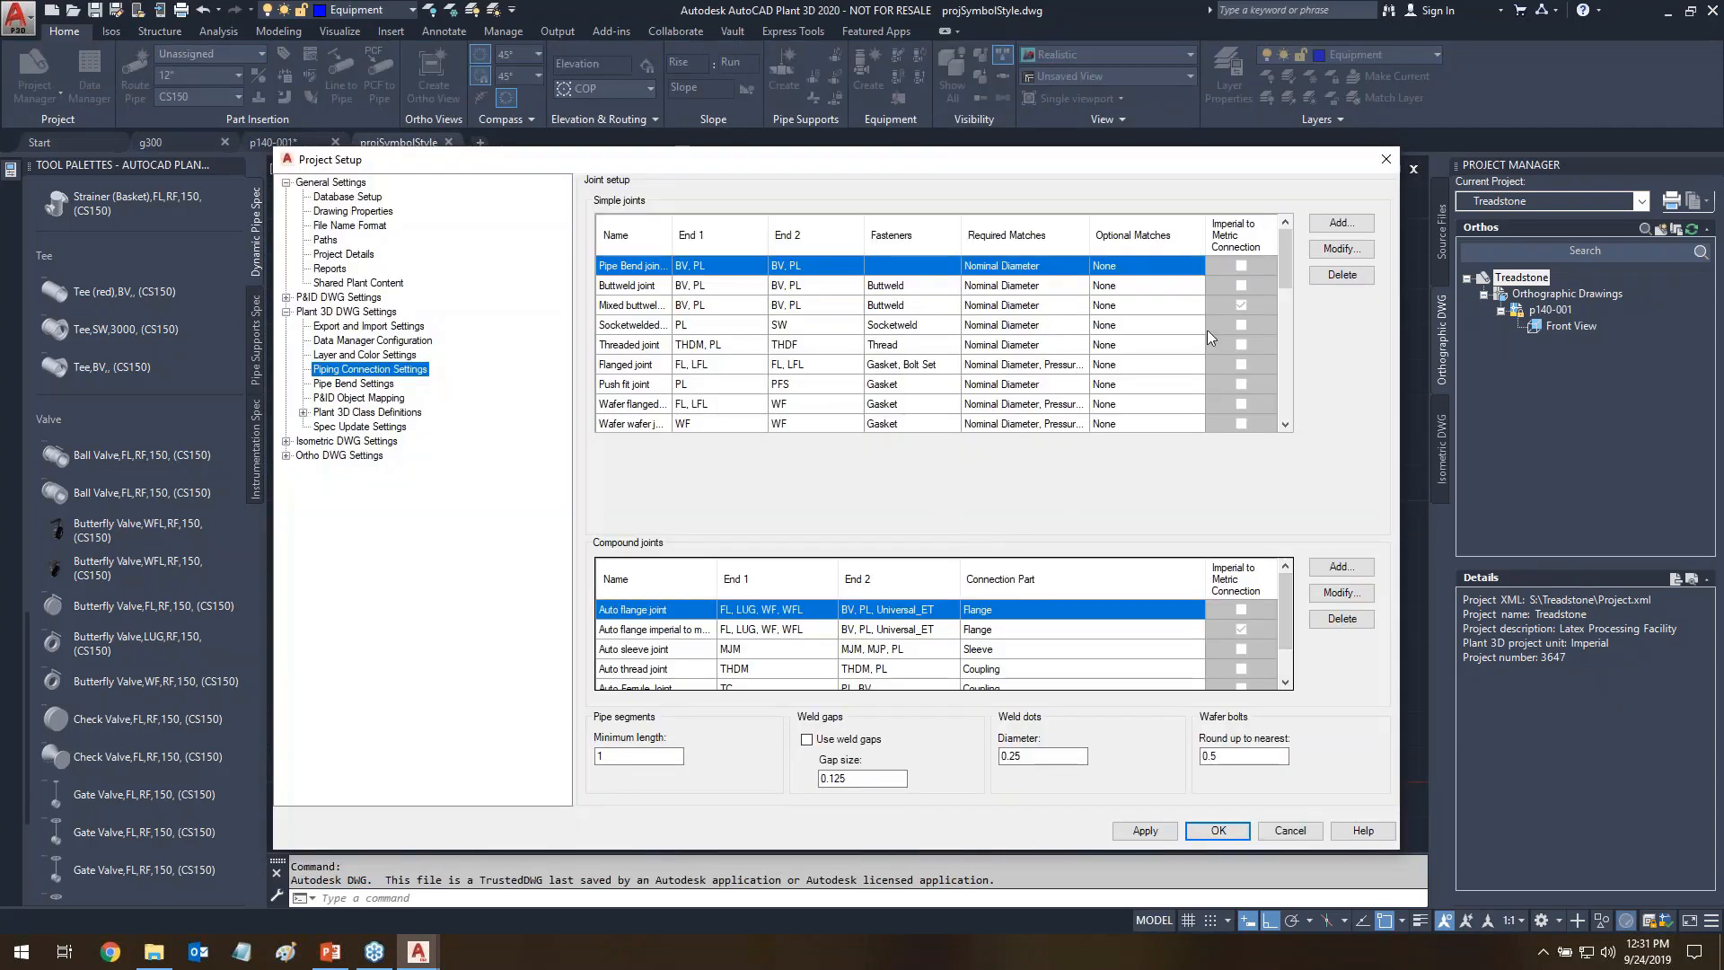
pyautogui.moveTo(1286, 260); pyautogui.dragTo(1285, 388)
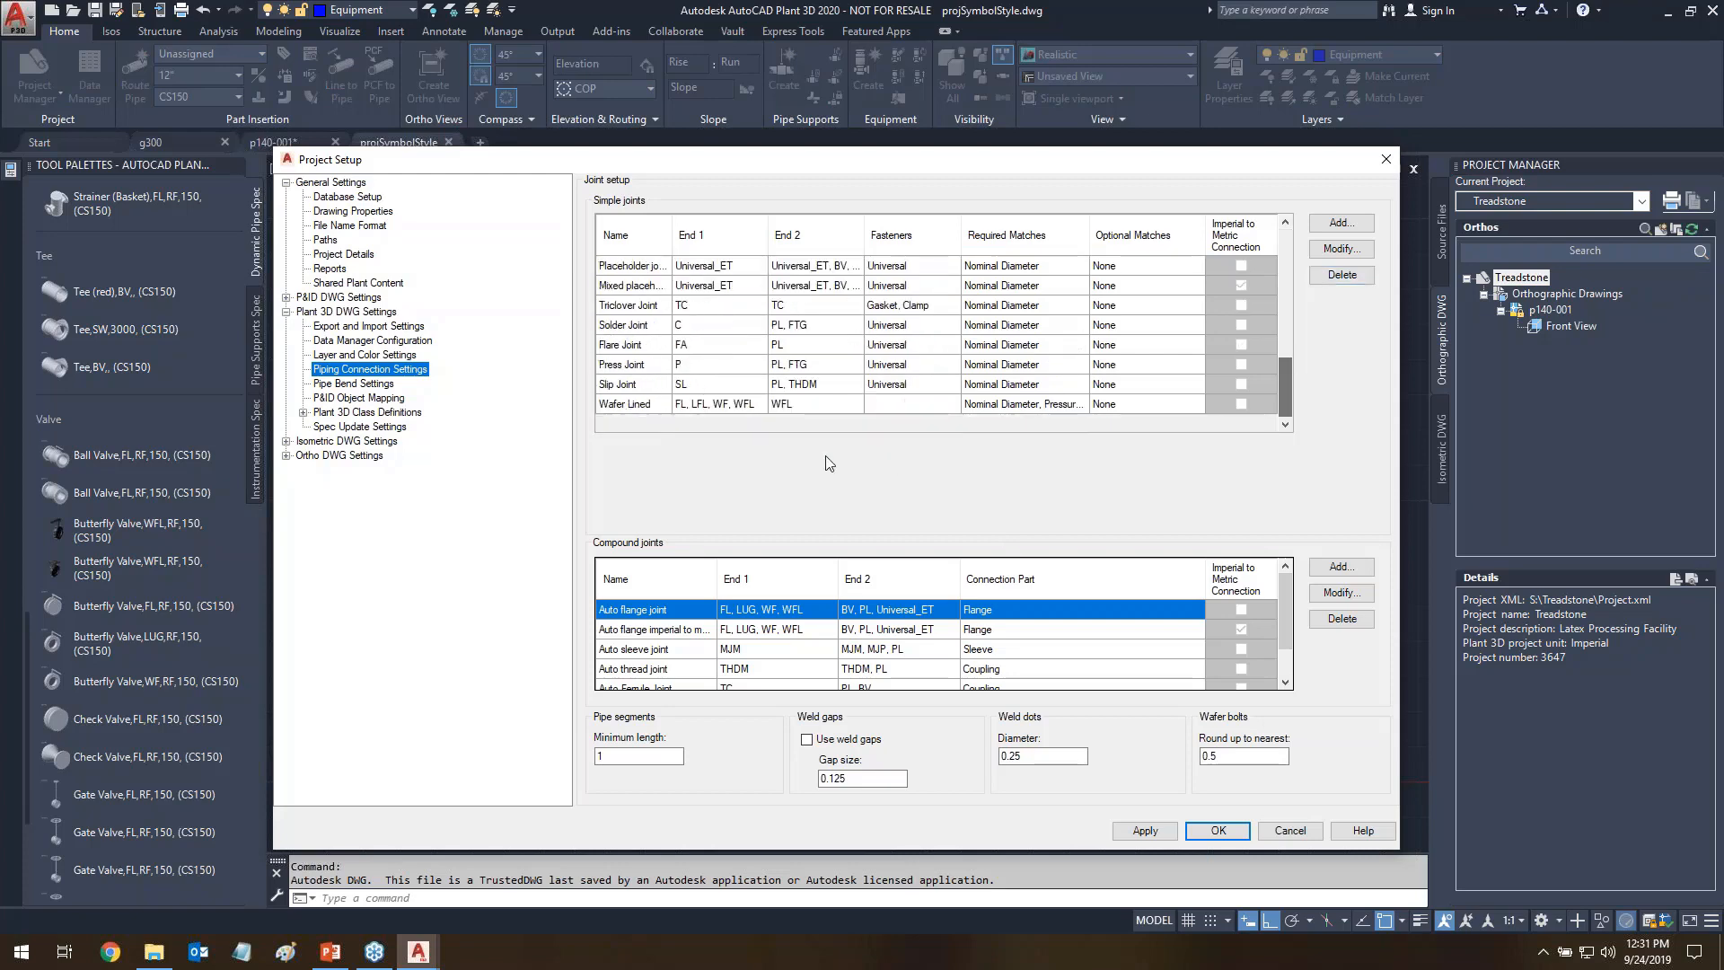
pyautogui.click(634, 406)
pyautogui.click(1346, 255)
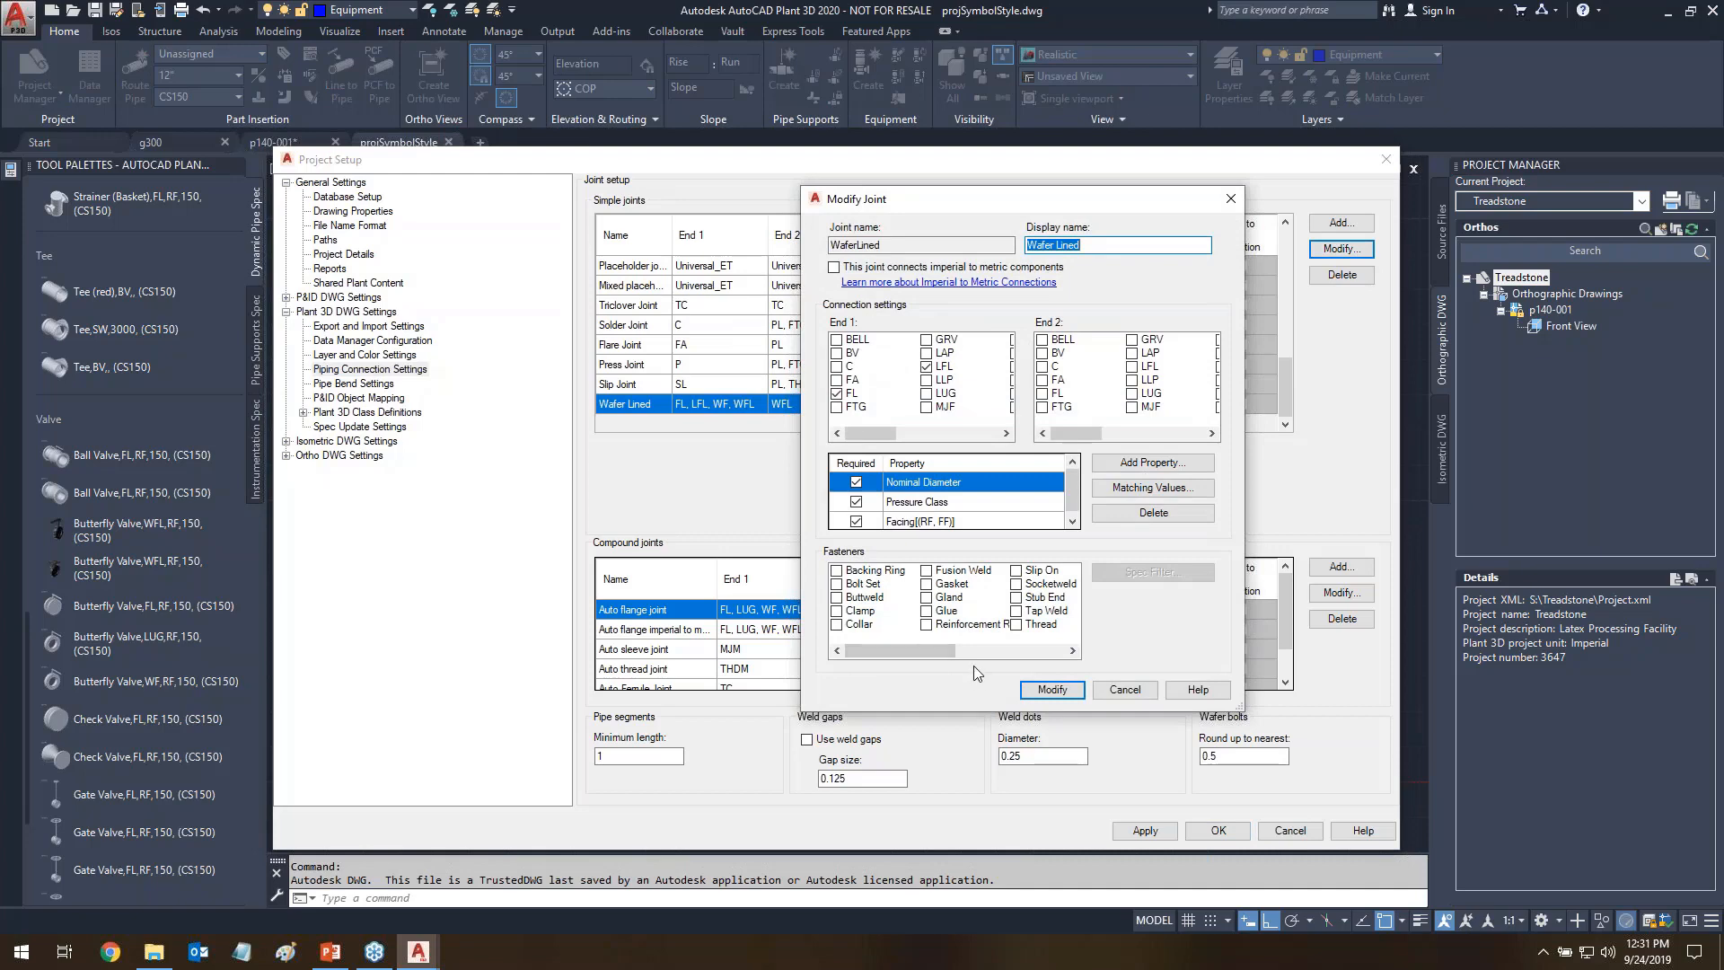
pyautogui.moveTo(812, 544)
pyautogui.mouseDown()
pyautogui.moveTo(908, 545)
pyautogui.moveTo(925, 633)
pyautogui.moveTo(848, 519)
pyautogui.mouseUp()
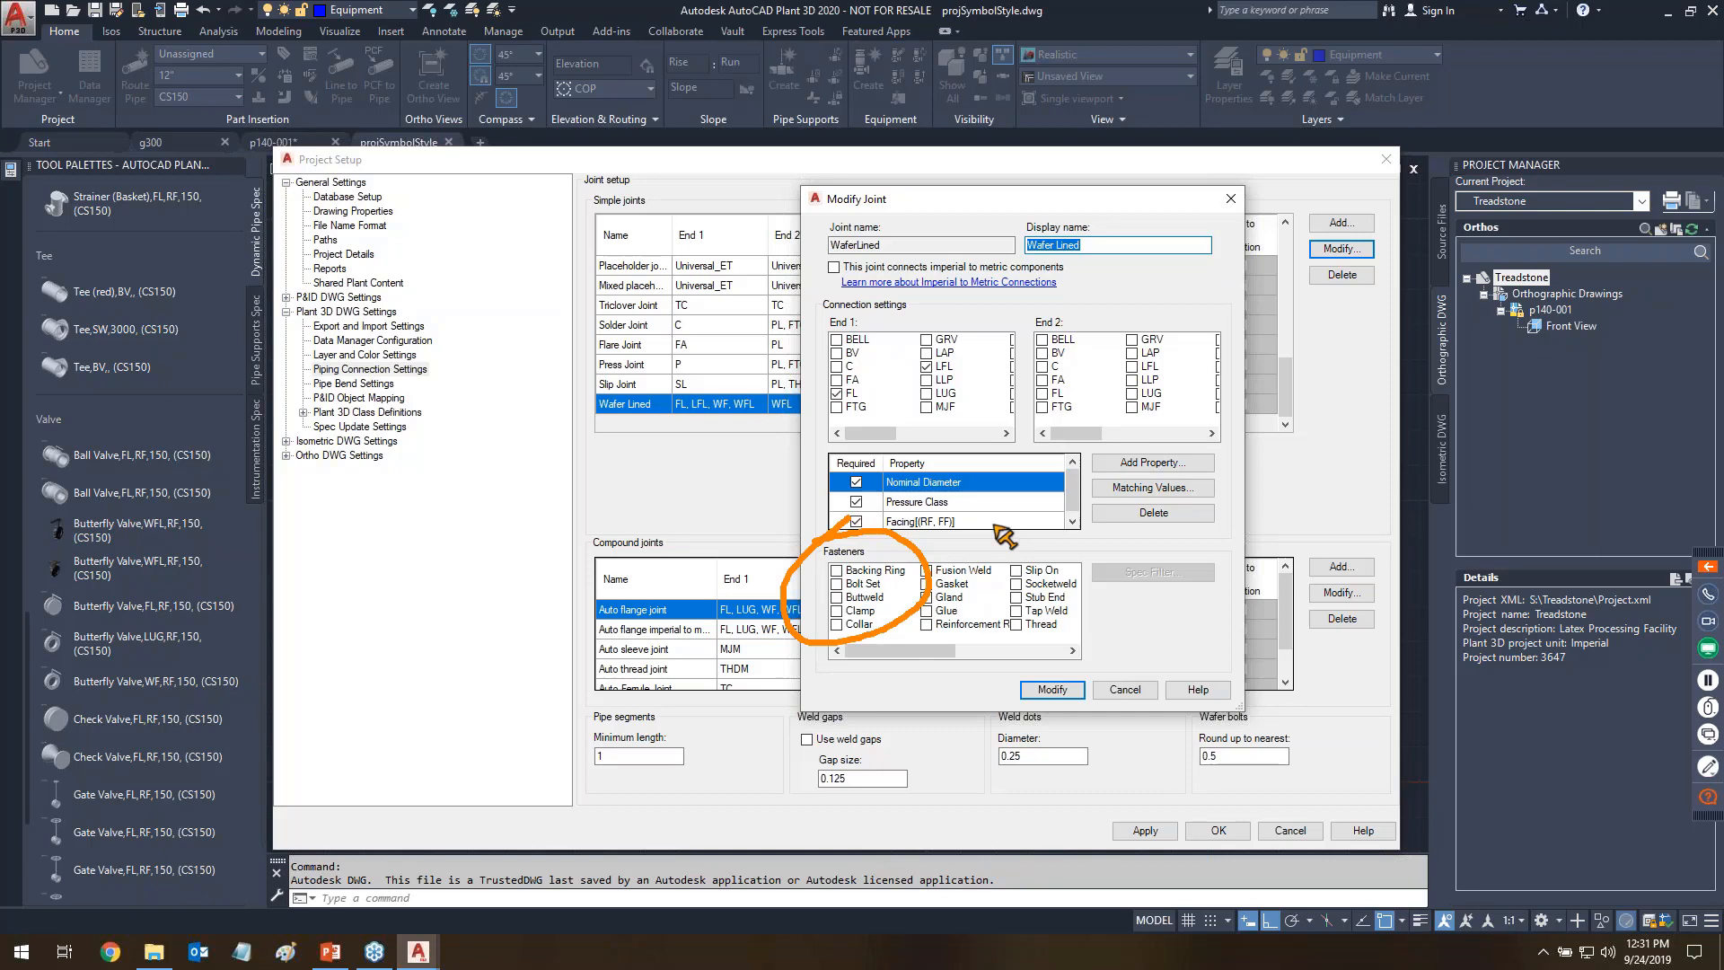
pyautogui.press('Escape')
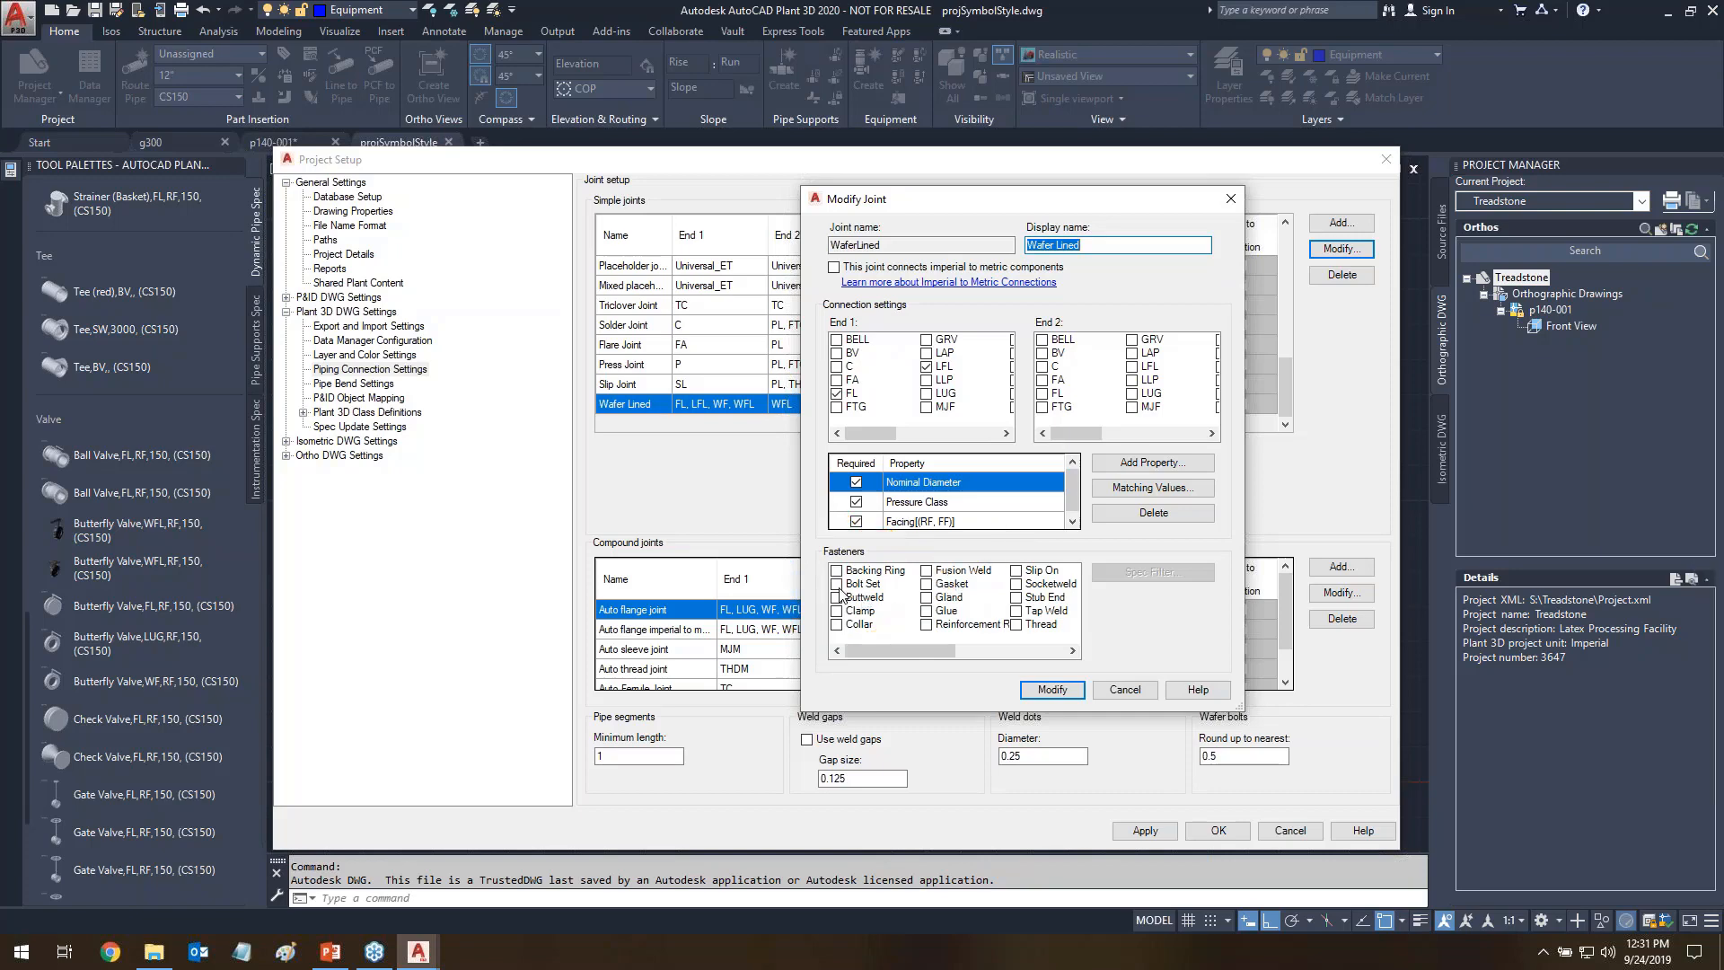
pyautogui.click(840, 587)
pyautogui.click(837, 586)
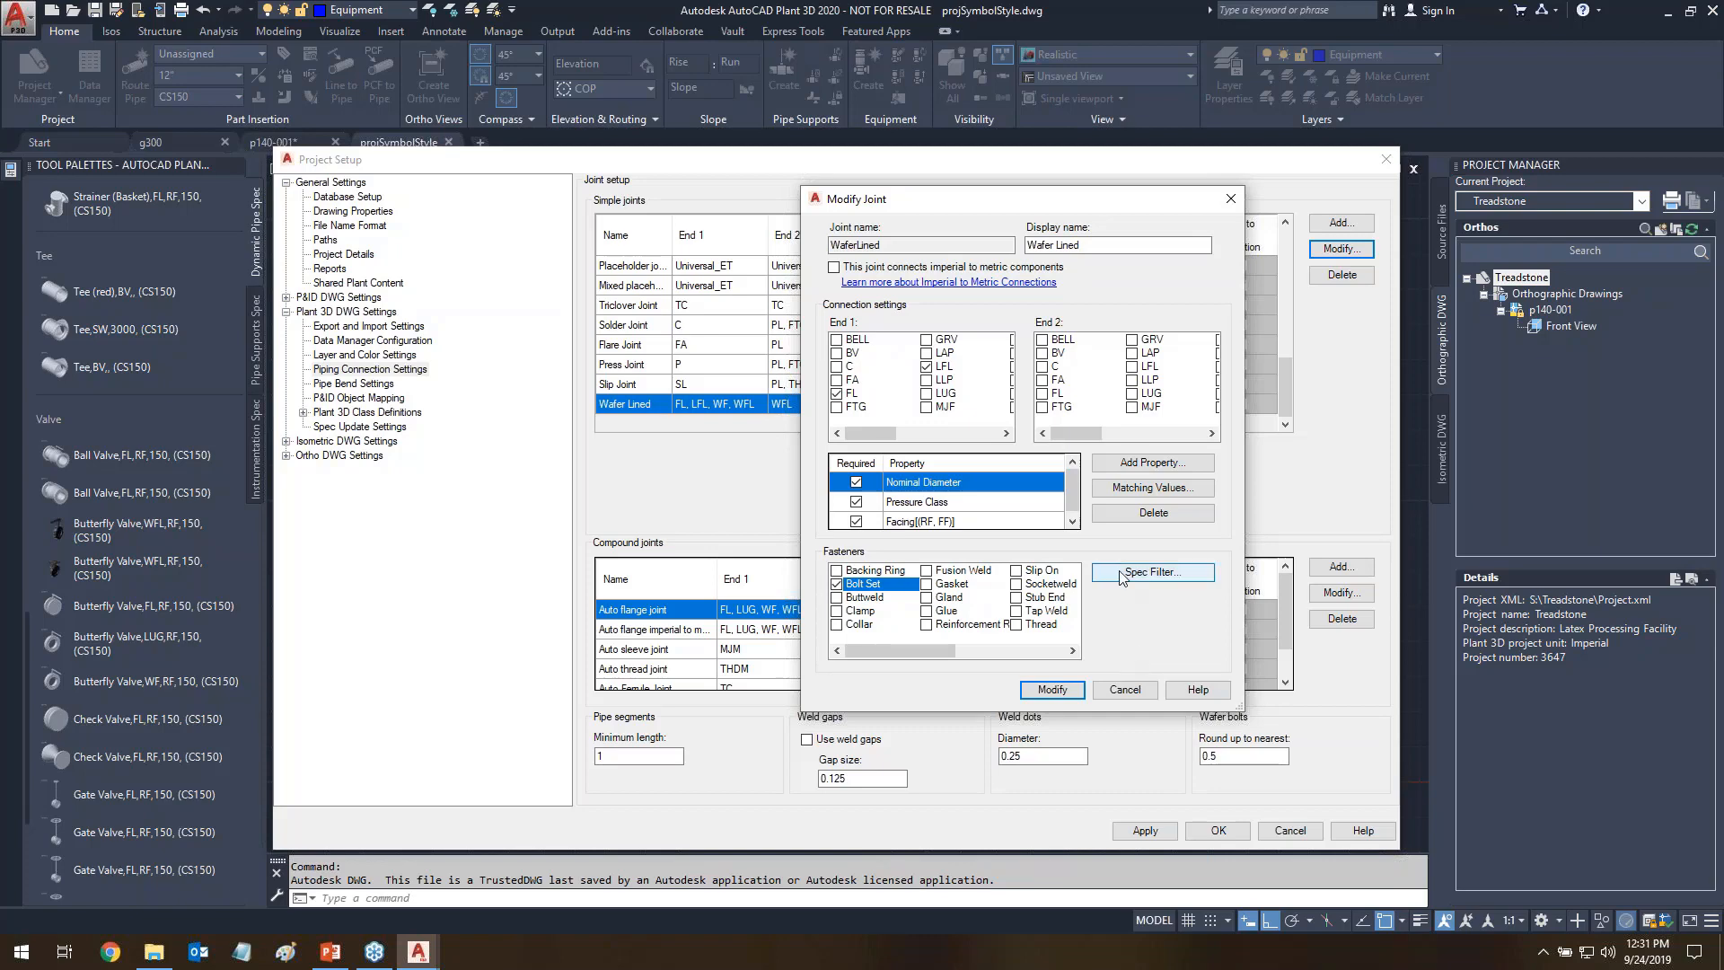
# - Filter the Wafer Lined joint's bolt set by requiring Is Lug Set to match the set value 1, and accept the joint and project settings
pyautogui.moveTo(1172, 538)
pyautogui.mouseDown()
pyautogui.moveTo(1227, 583)
pyautogui.moveTo(1158, 545)
pyautogui.moveTo(1205, 542)
pyautogui.mouseUp()
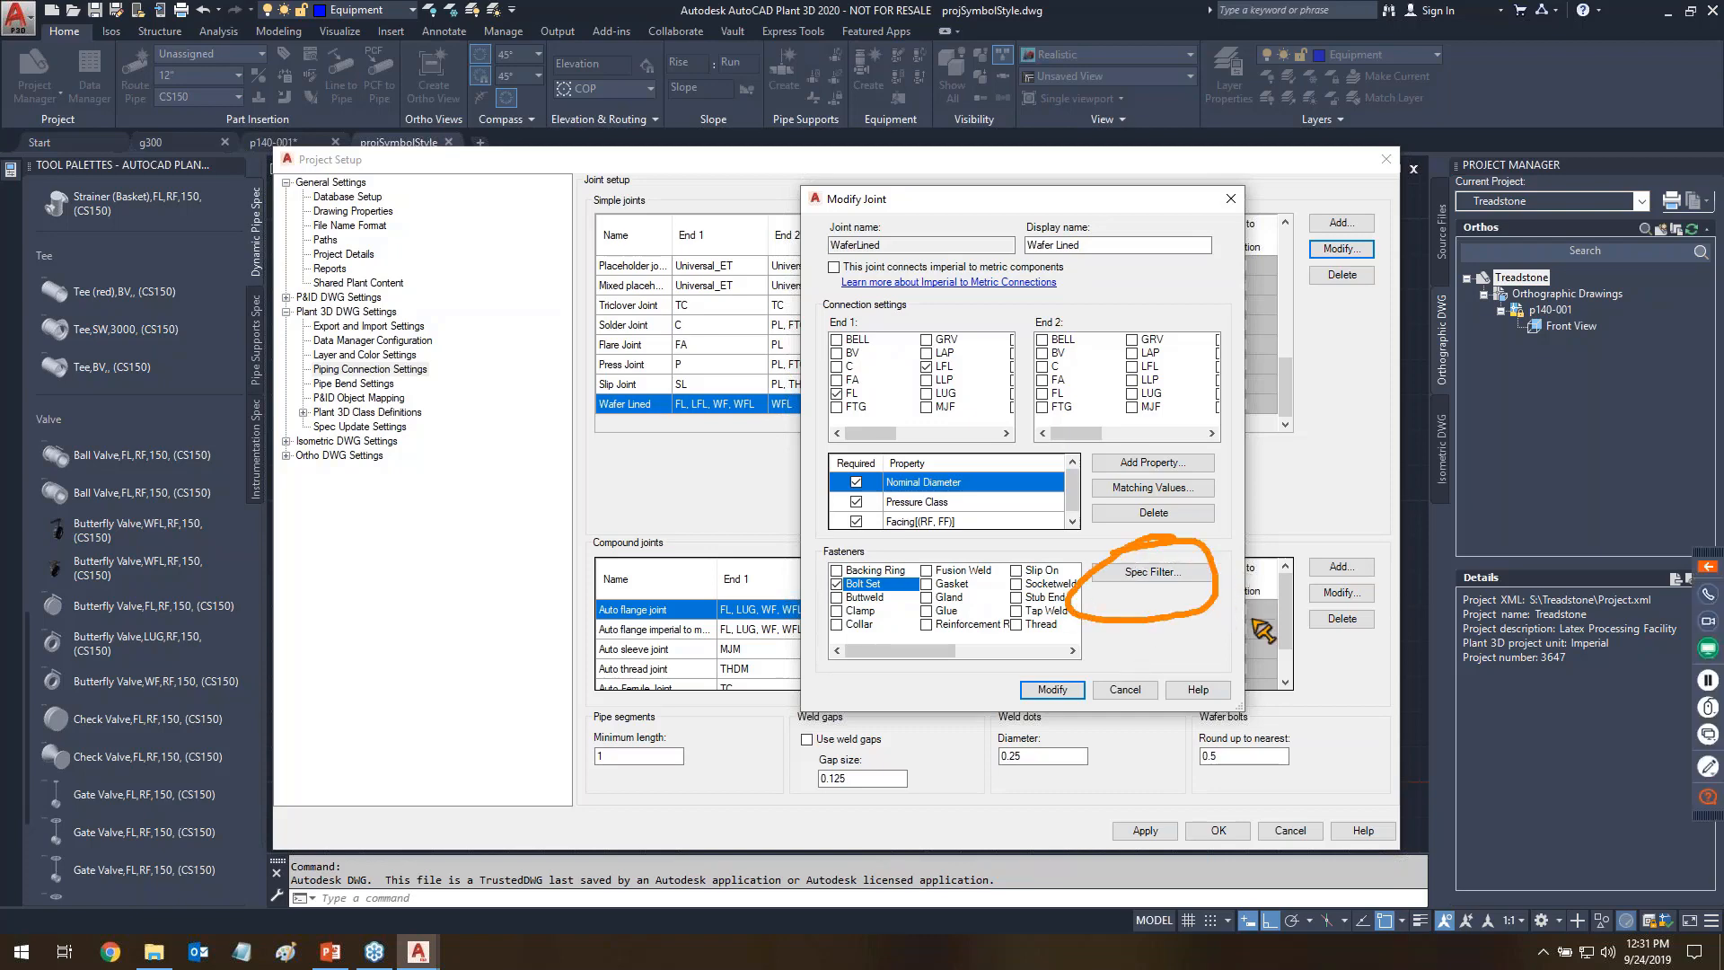
pyautogui.press('Escape')
pyautogui.click(1153, 572)
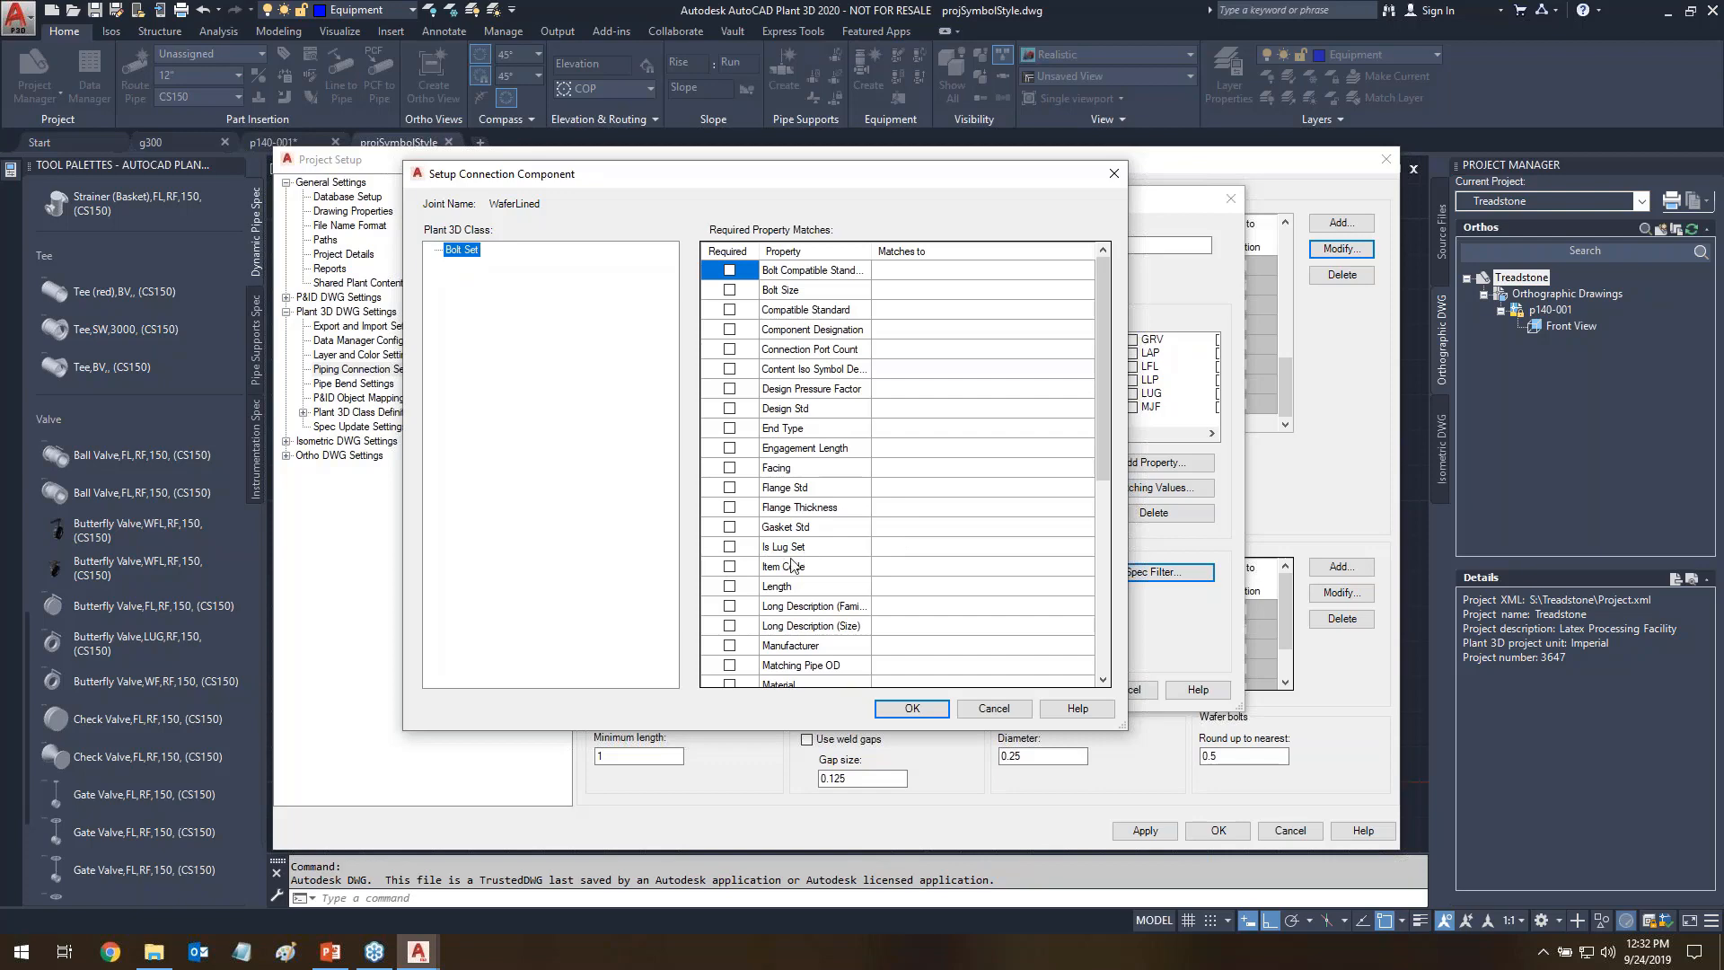
pyautogui.moveTo(764, 523)
pyautogui.mouseDown()
pyautogui.moveTo(780, 588)
pyautogui.moveTo(789, 495)
pyautogui.mouseUp()
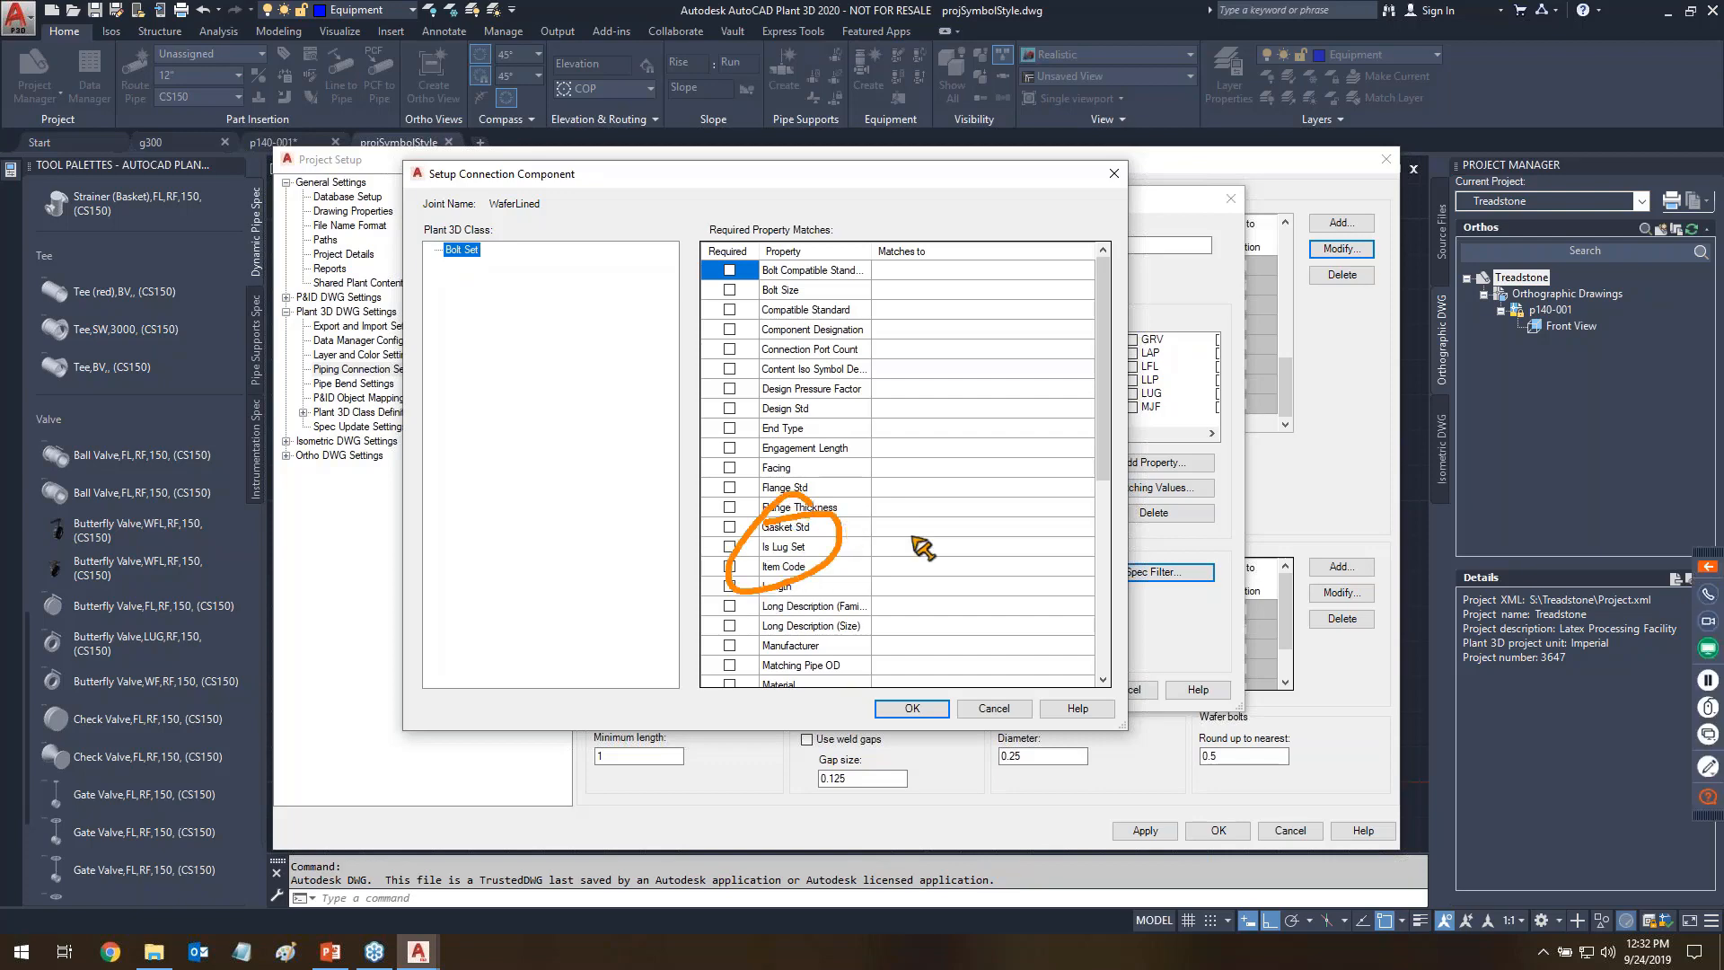
pyautogui.press('Escape')
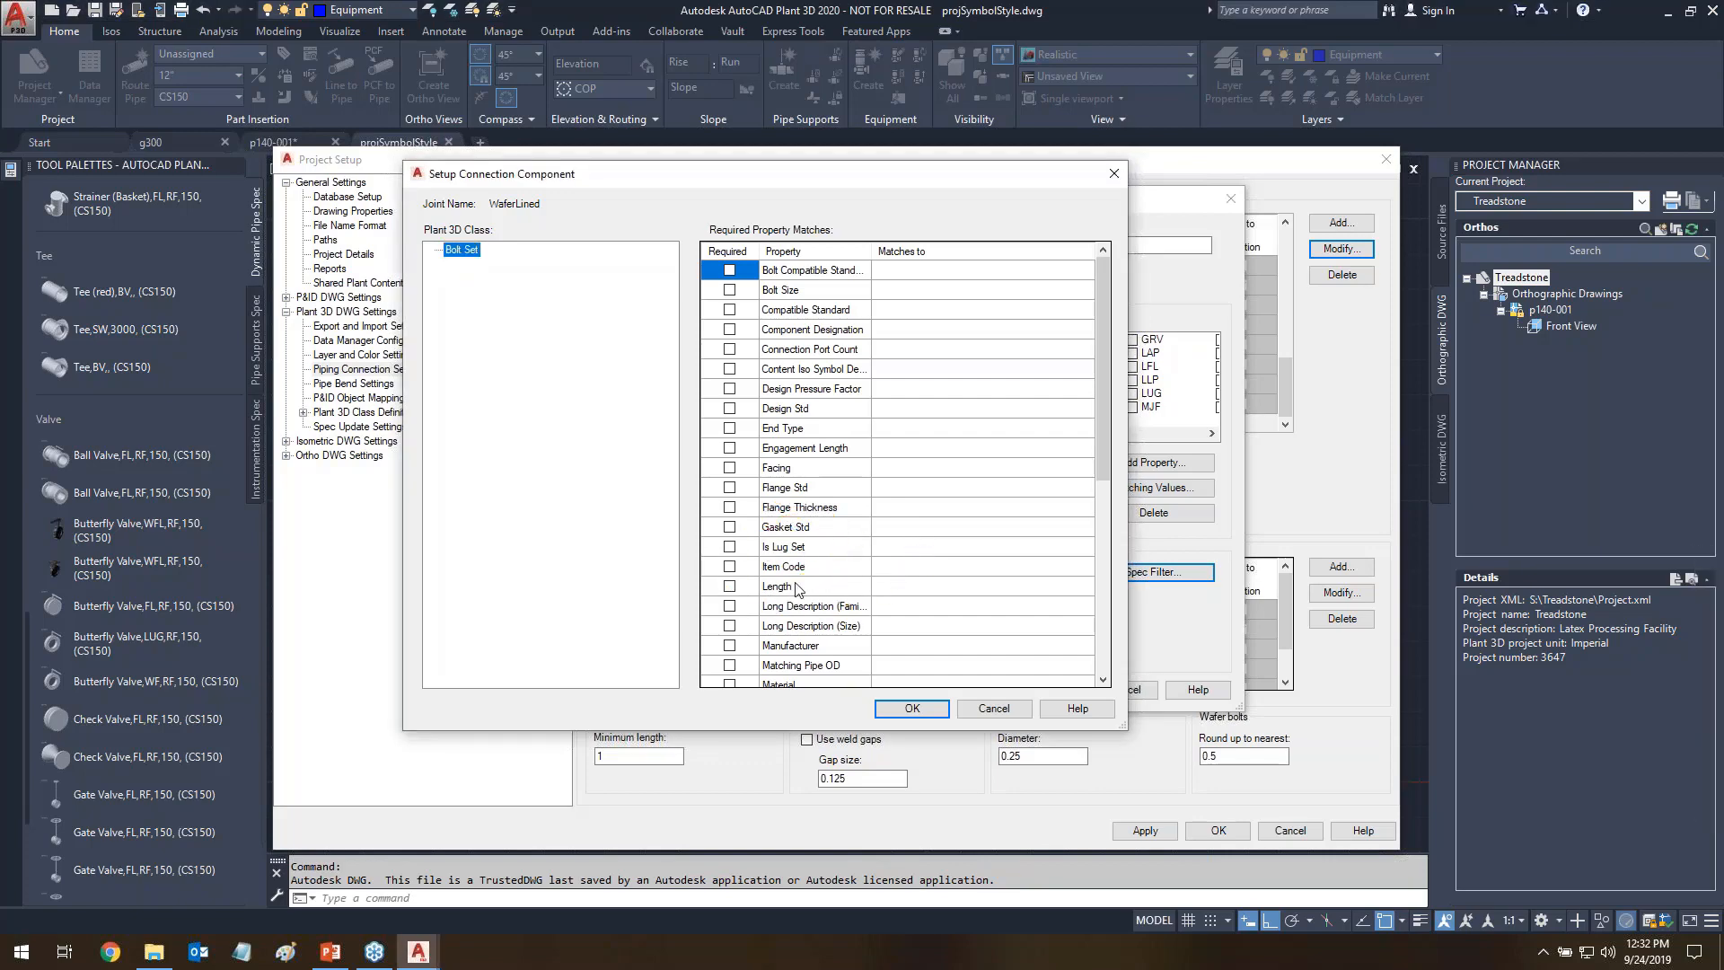
pyautogui.click(730, 549)
pyautogui.click(675, 475)
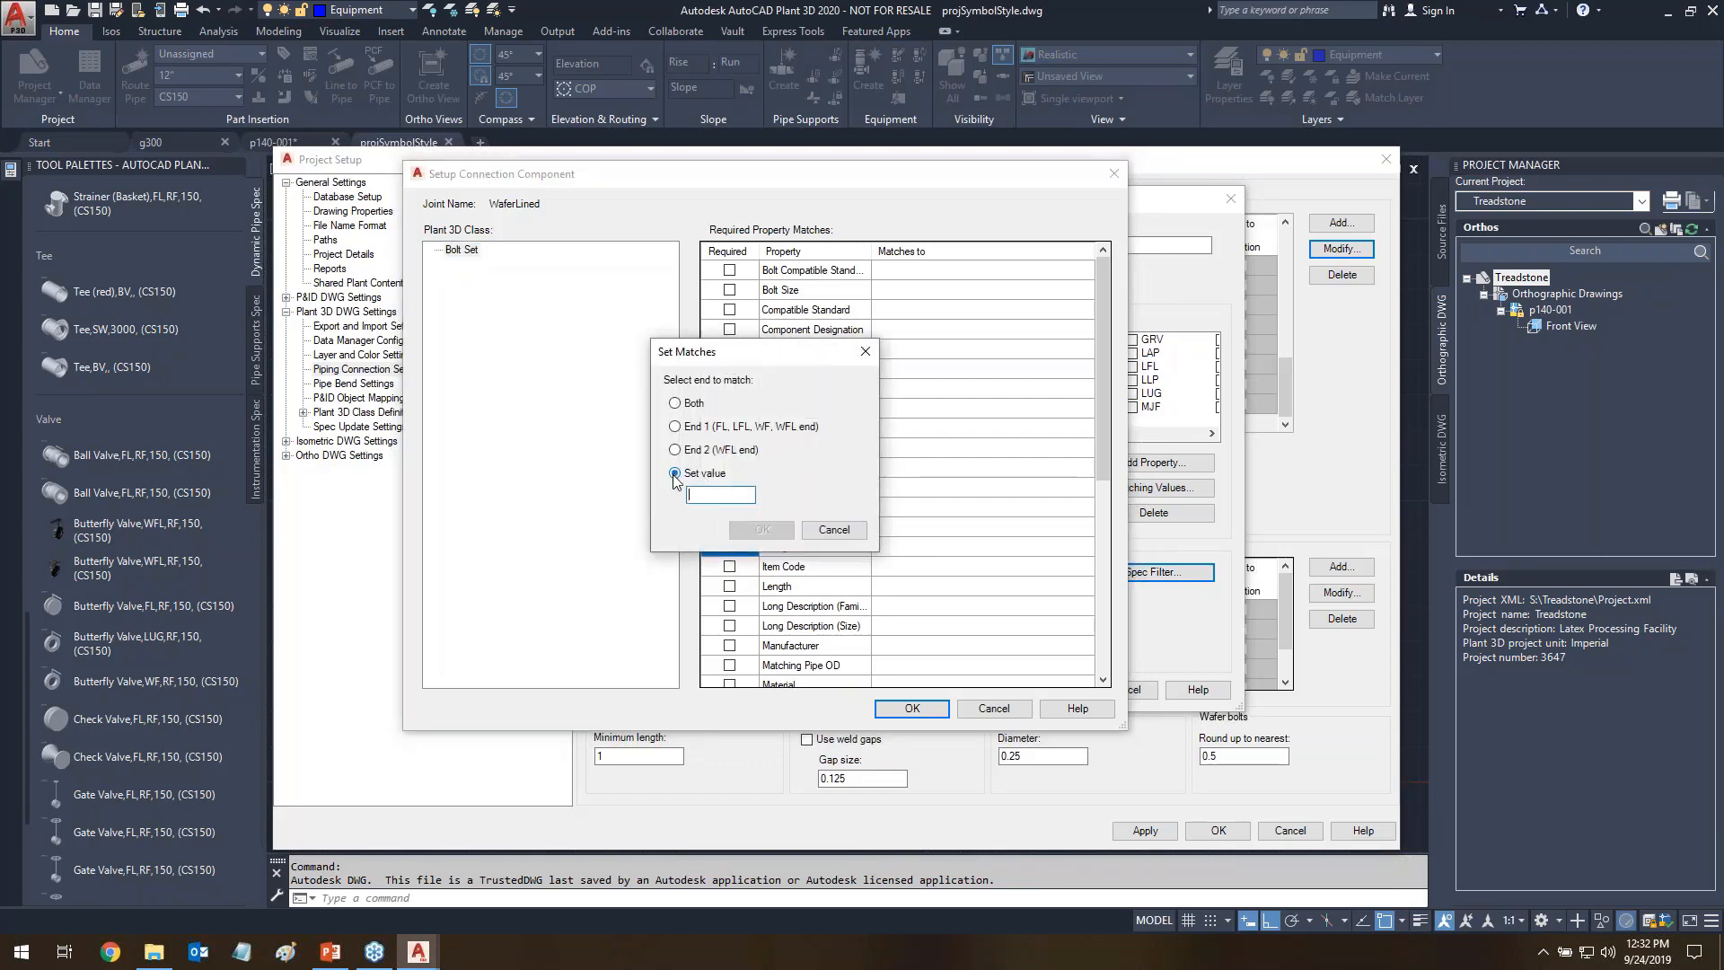
pyautogui.write('1')
pyautogui.click(788, 533)
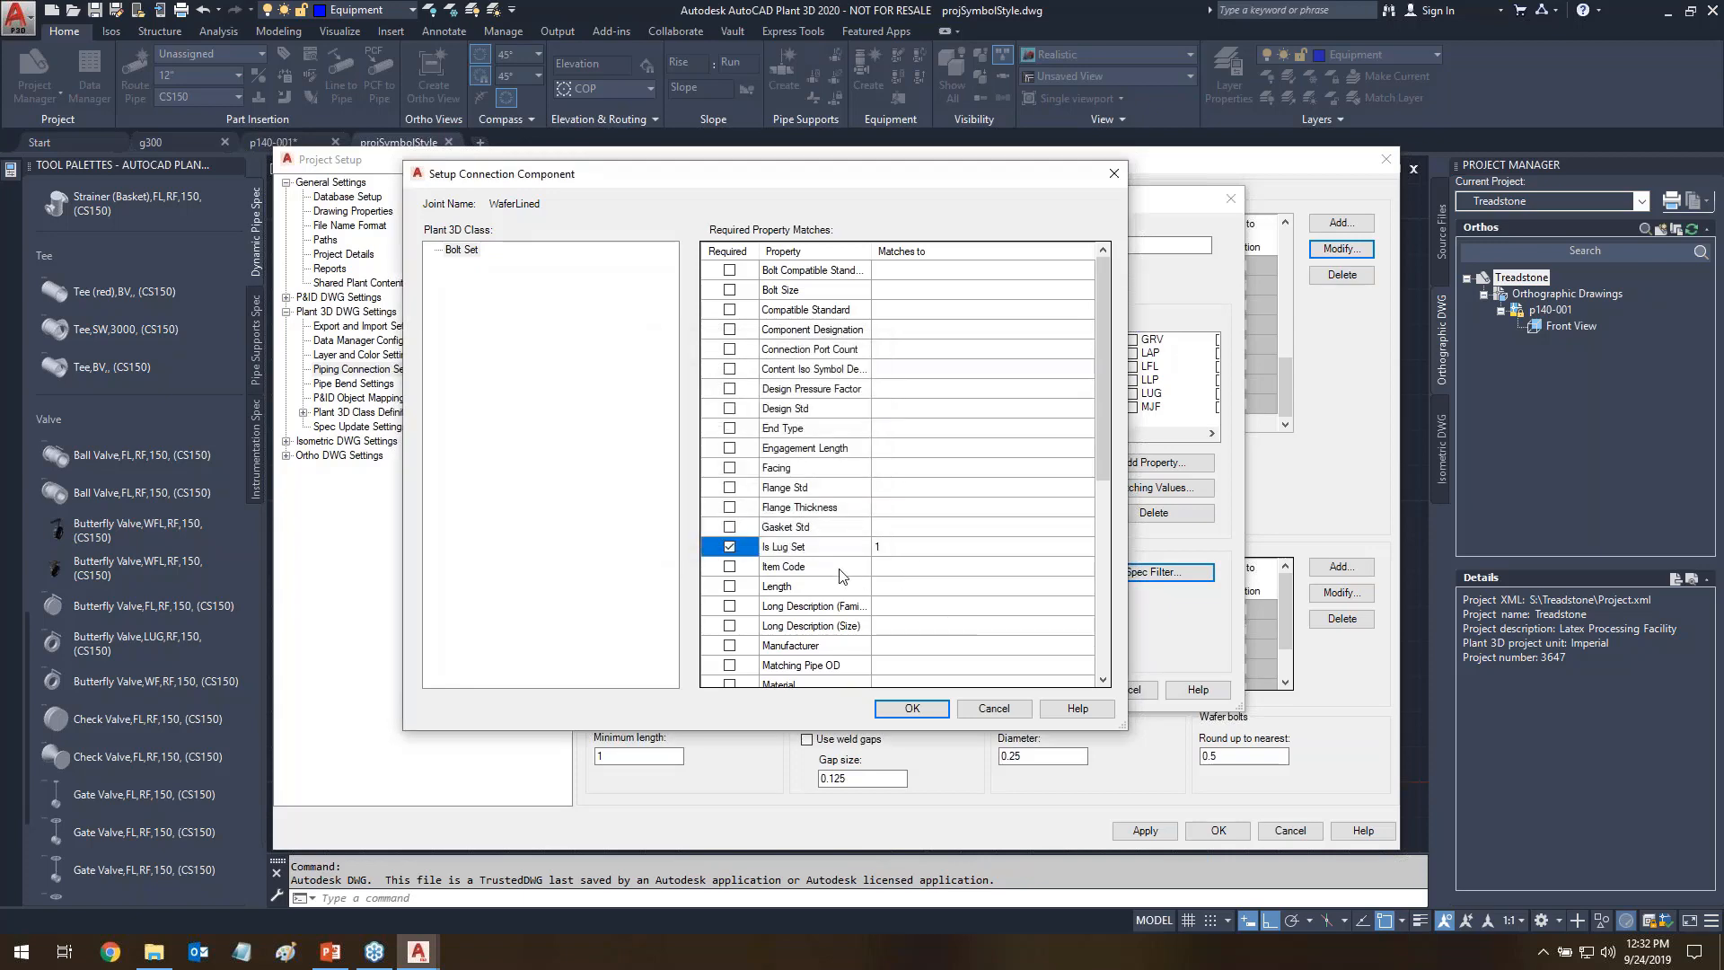
pyautogui.click(912, 709)
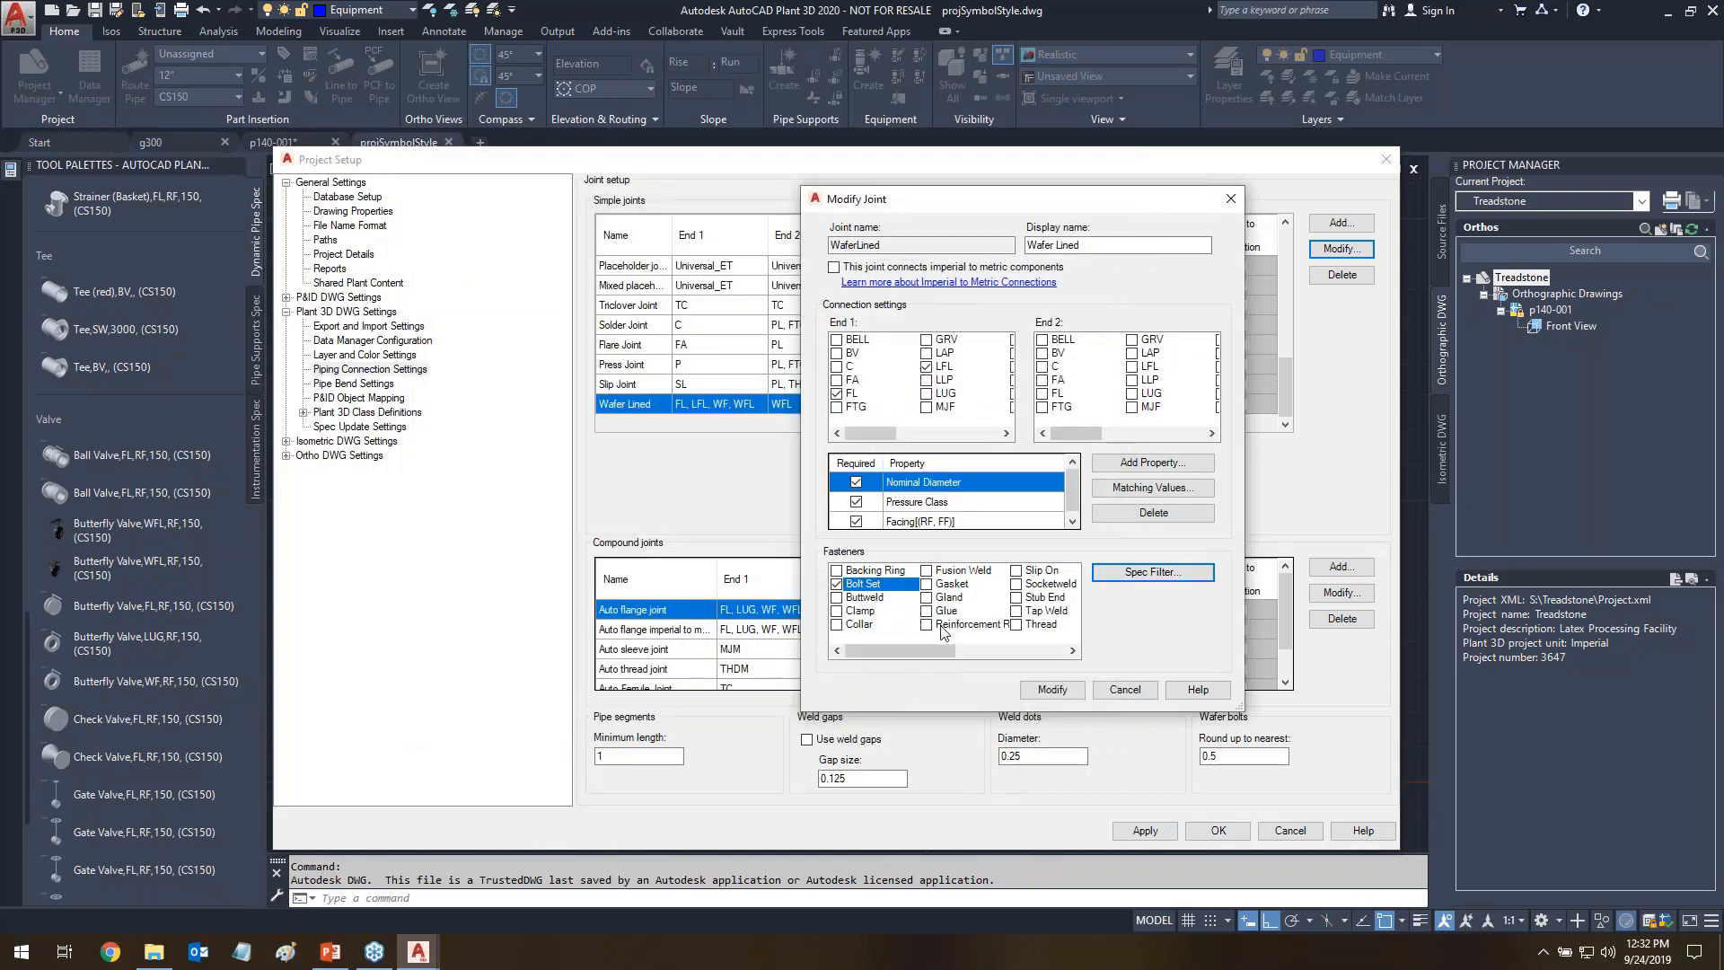
pyautogui.click(1050, 693)
pyautogui.click(1194, 829)
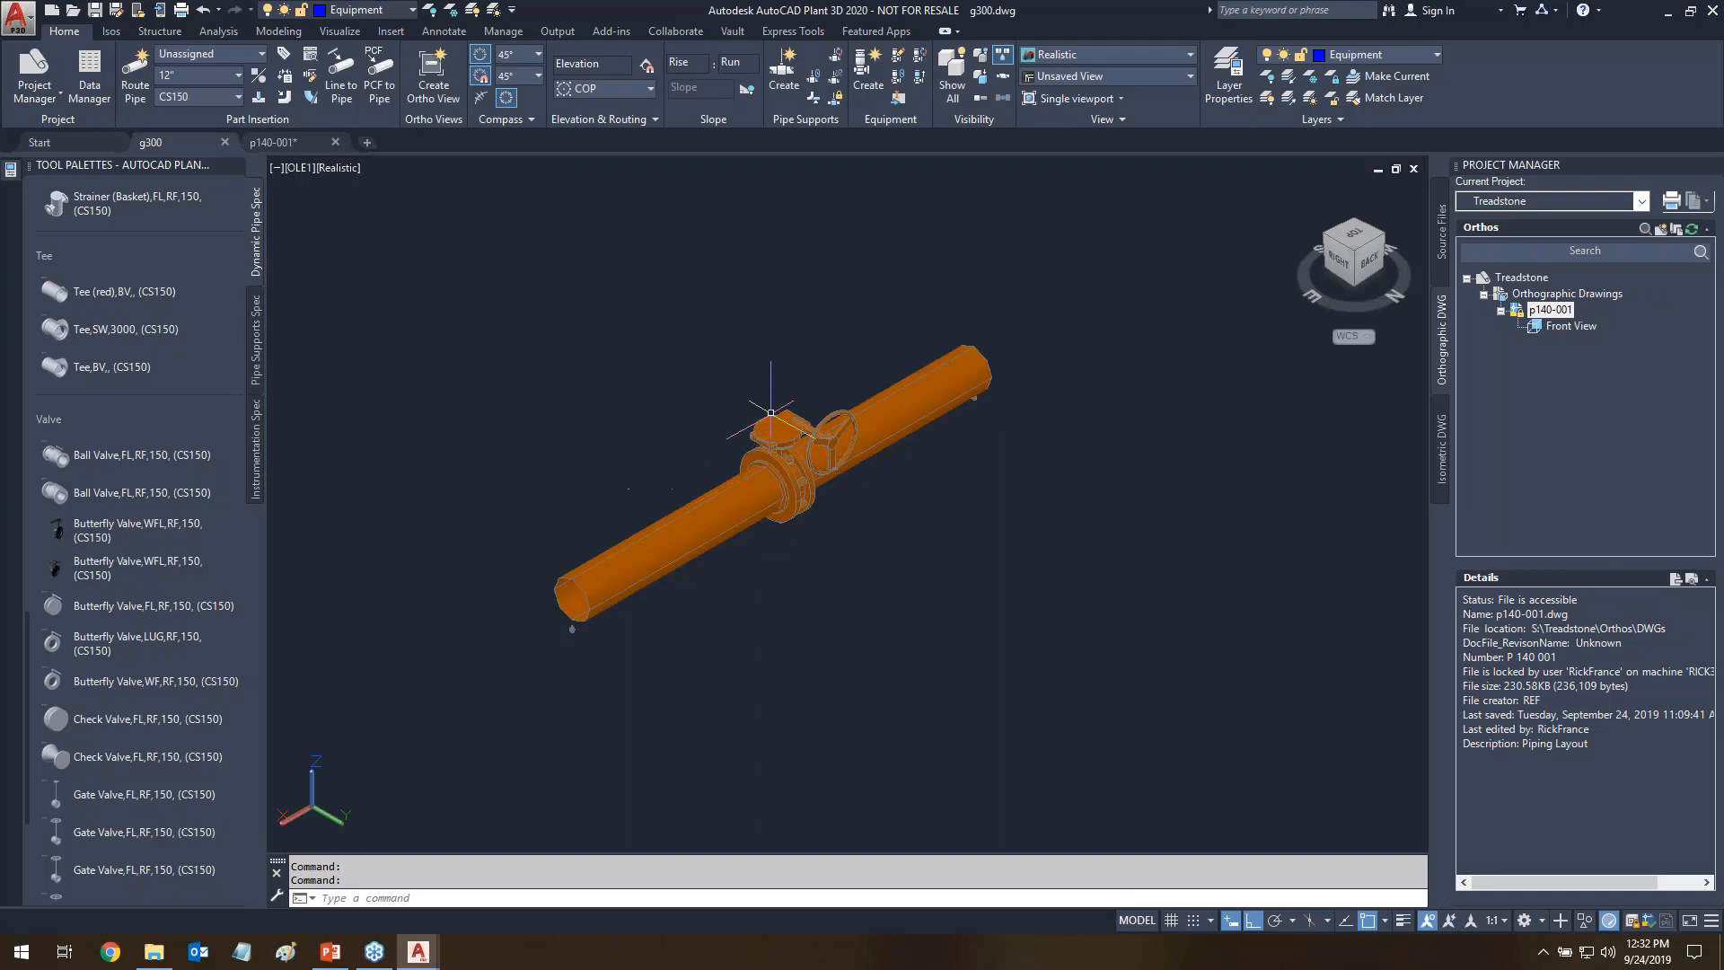
# - Replace the butterfly valve on the pipe by deleting it and inserting a new Butterfly Valve,WFL,RF,150 (CS150) at rotation angle 0
pyautogui.click(774, 412)
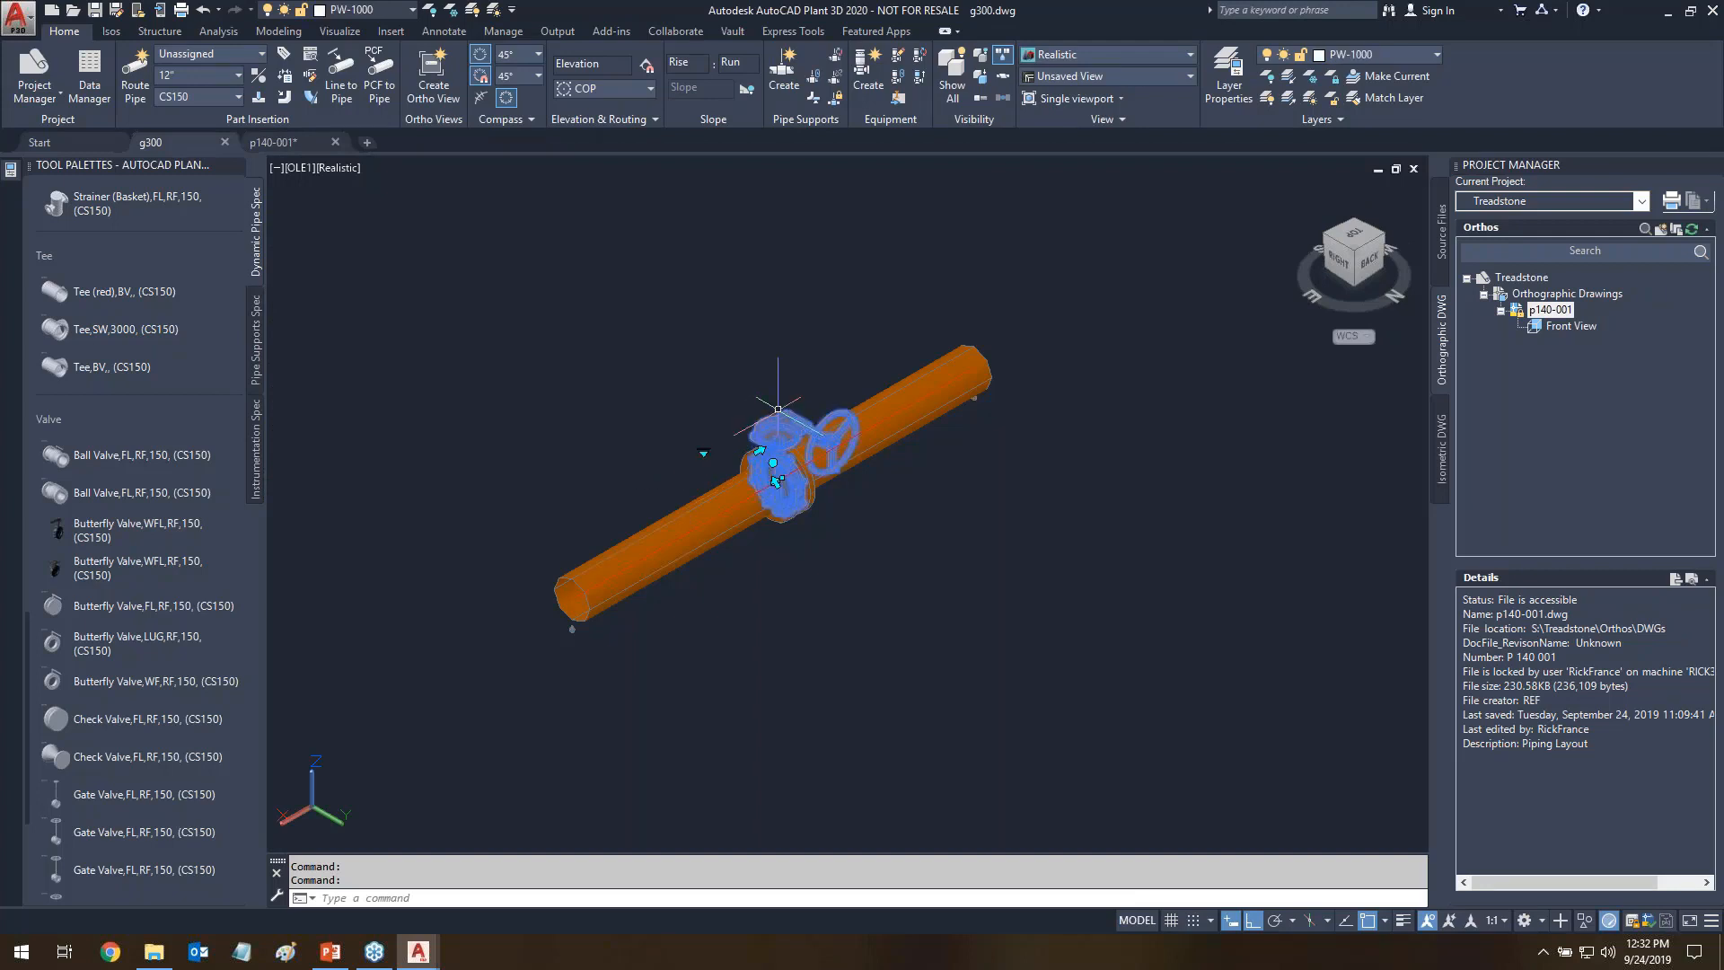
pyautogui.press('Delete')
pyautogui.click(95, 575)
pyautogui.click(762, 497)
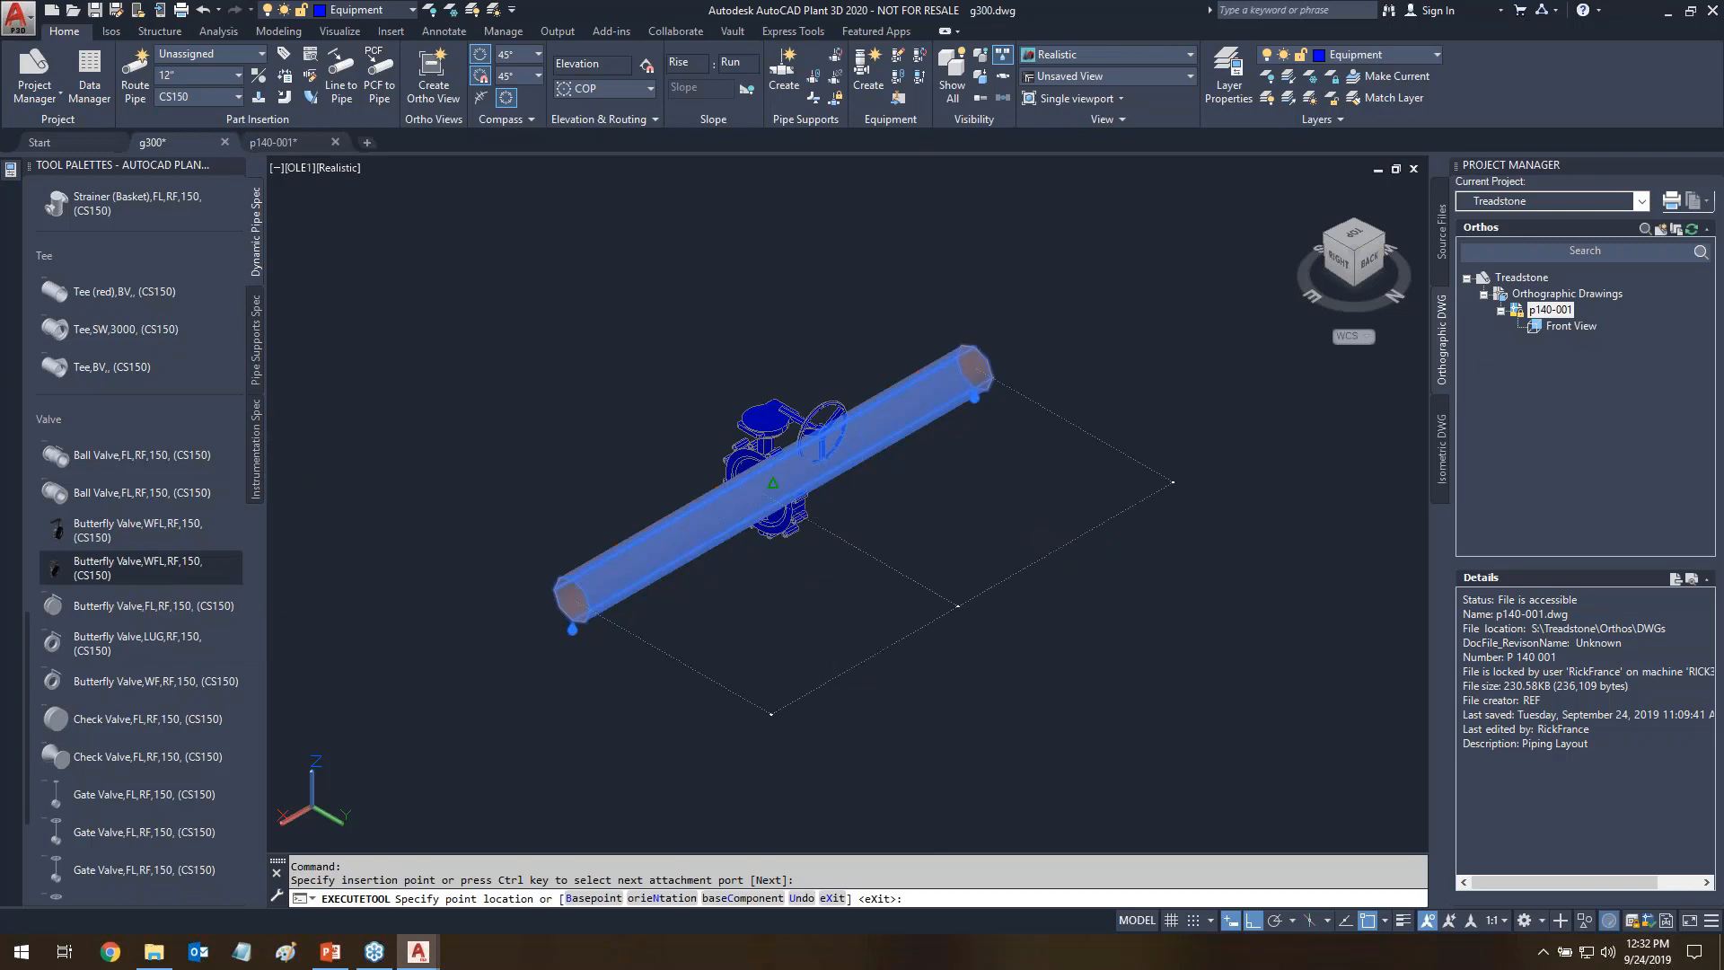
pyautogui.press('Return')
pyautogui.press('Escape')
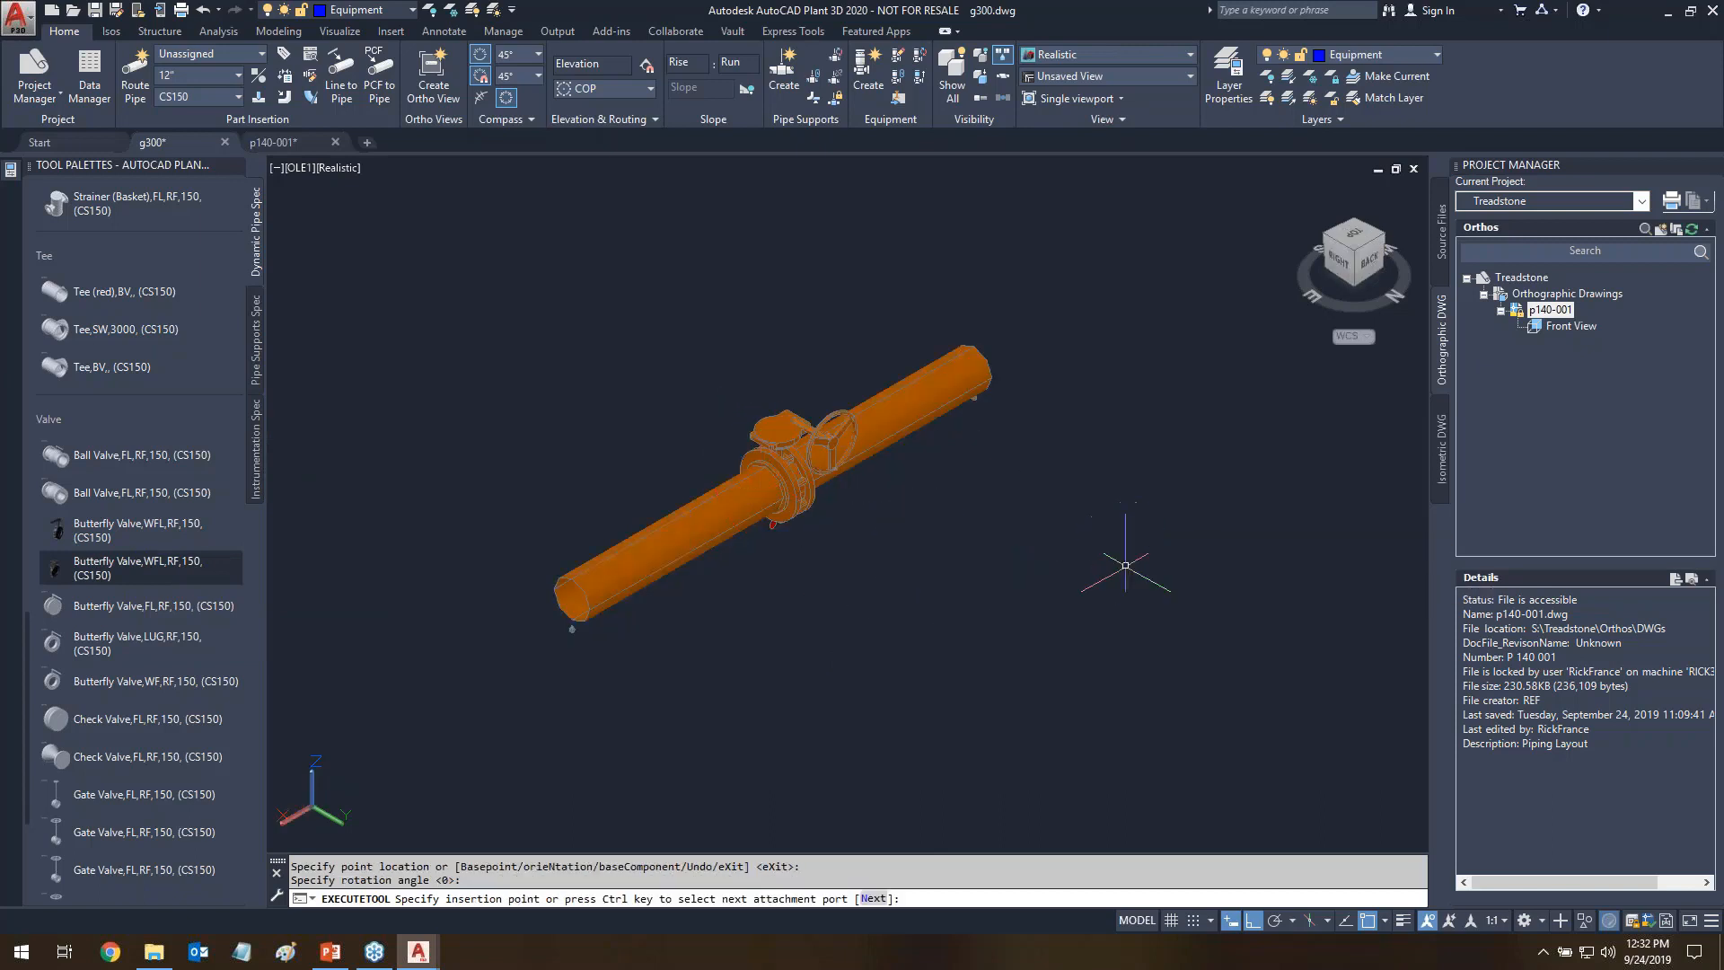
pyautogui.keyDown('shift'); pyautogui.moveTo(1008, 628); pyautogui.dragTo(1127, 469, button='middle'); pyautogui.keyUp('shift')
pyautogui.click(1294, 197)
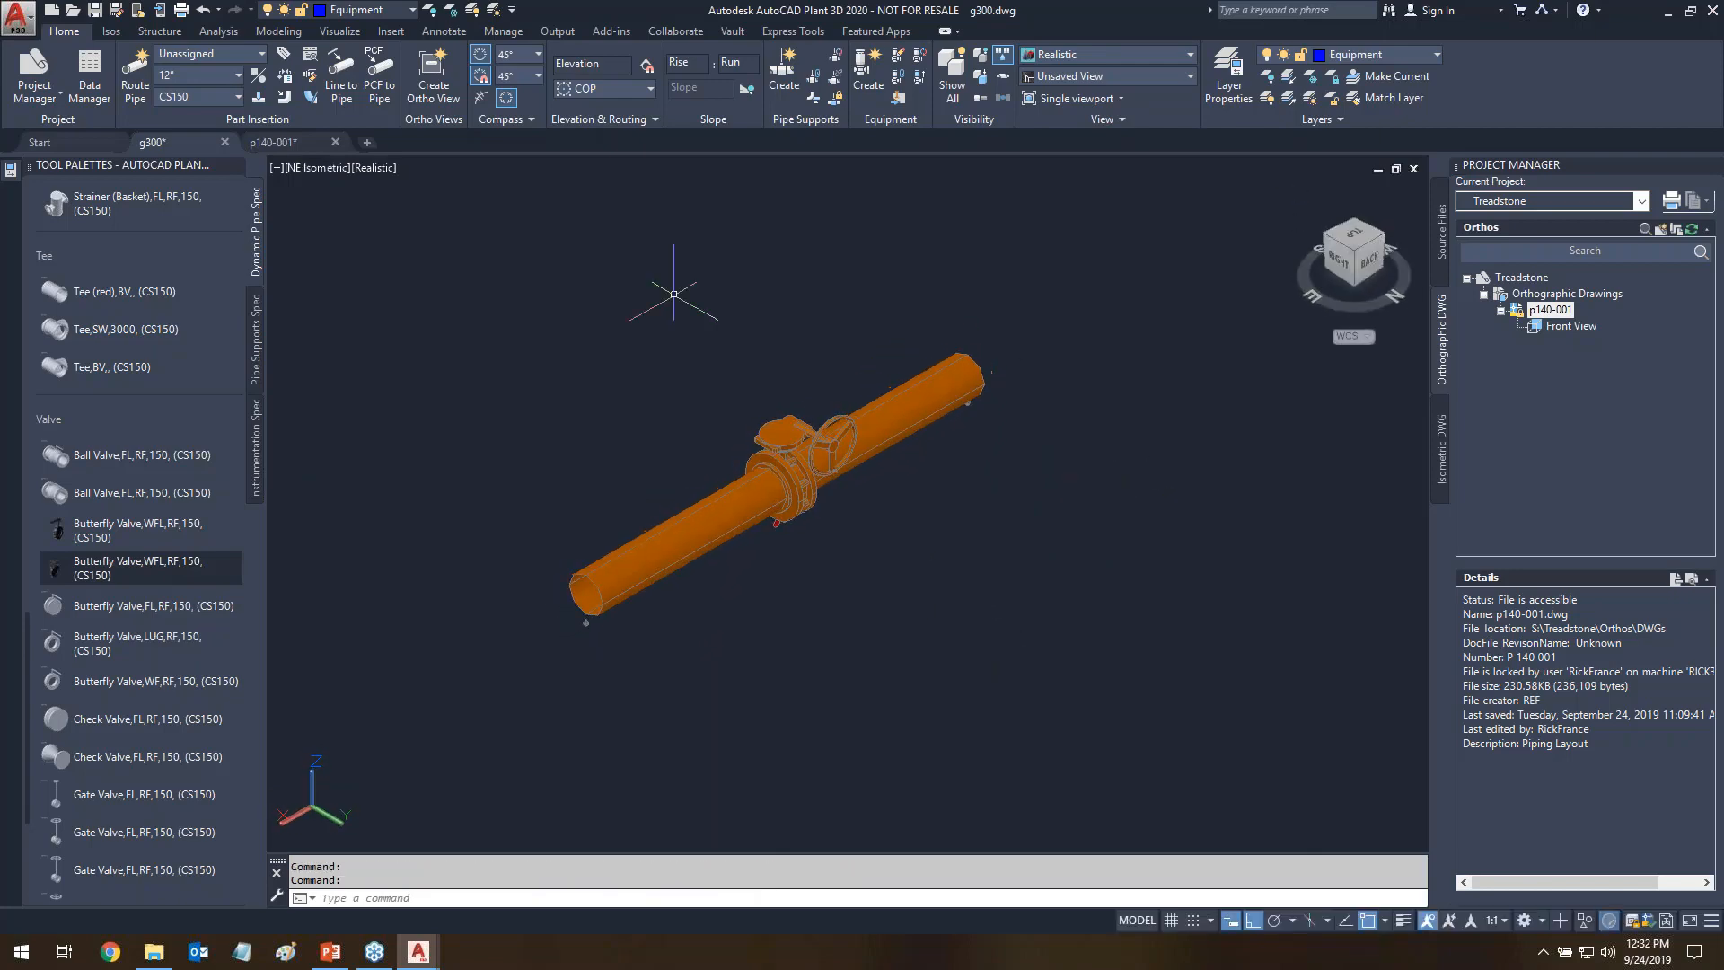
# - Update the Front View in orthographic drawing p140-001 and reformat the bill of materials with the BOM command
pyautogui.click(273, 142)
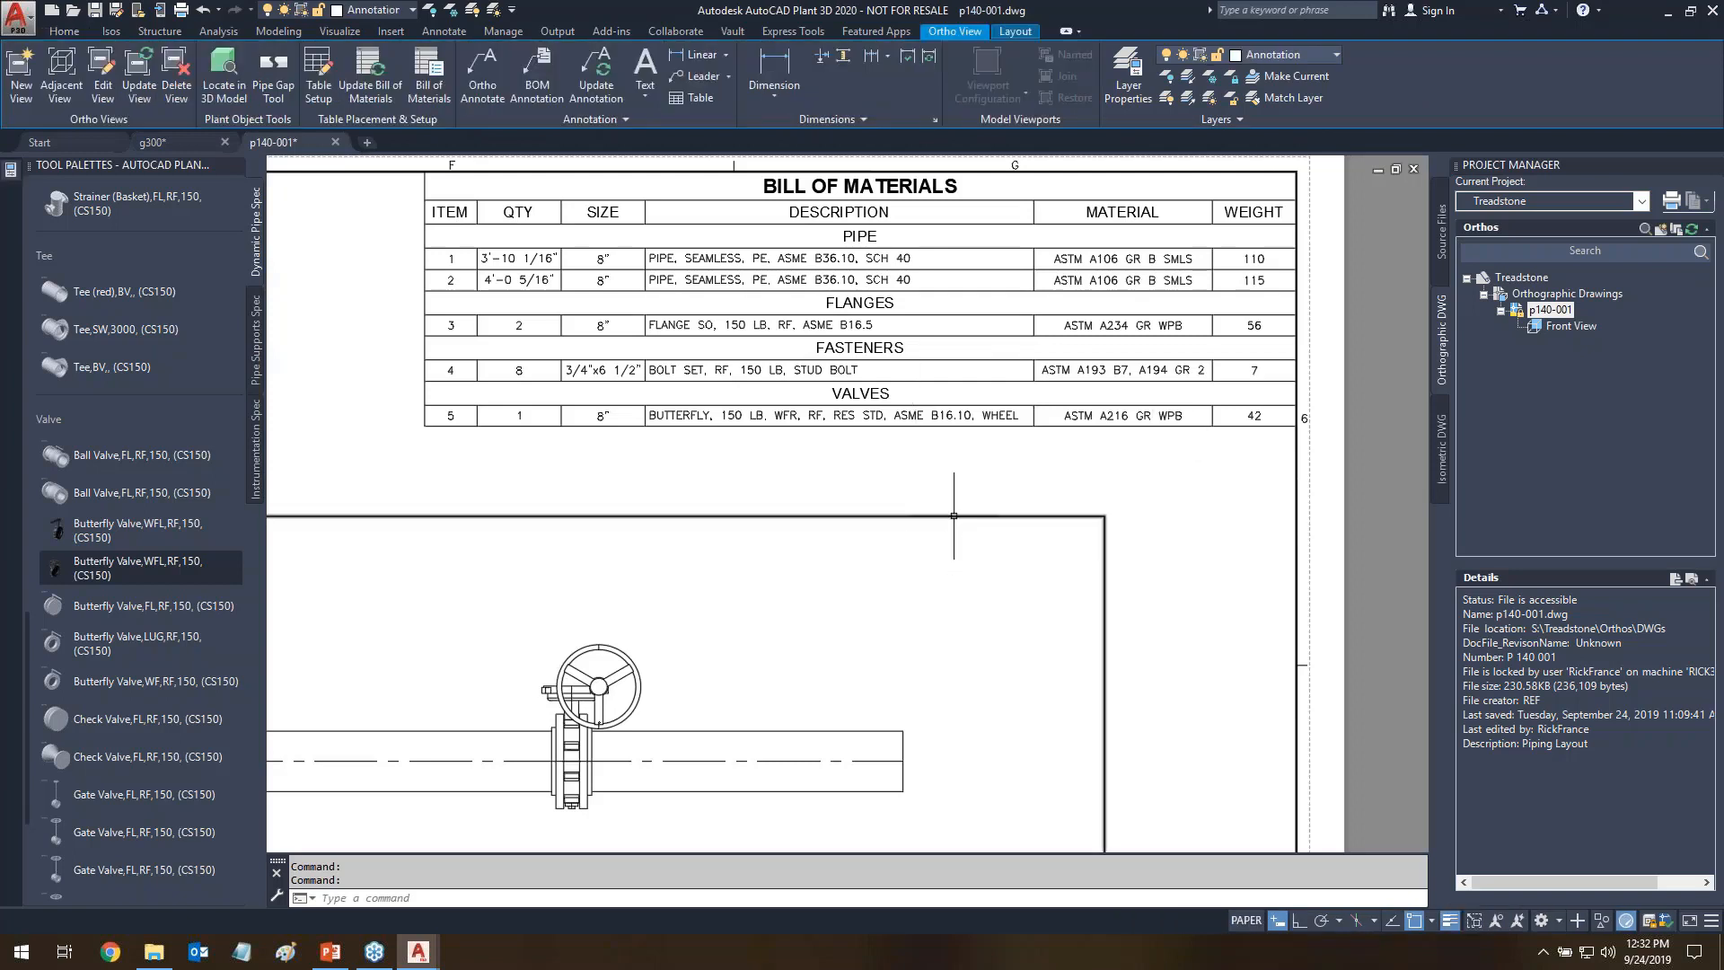
pyautogui.click(139, 85)
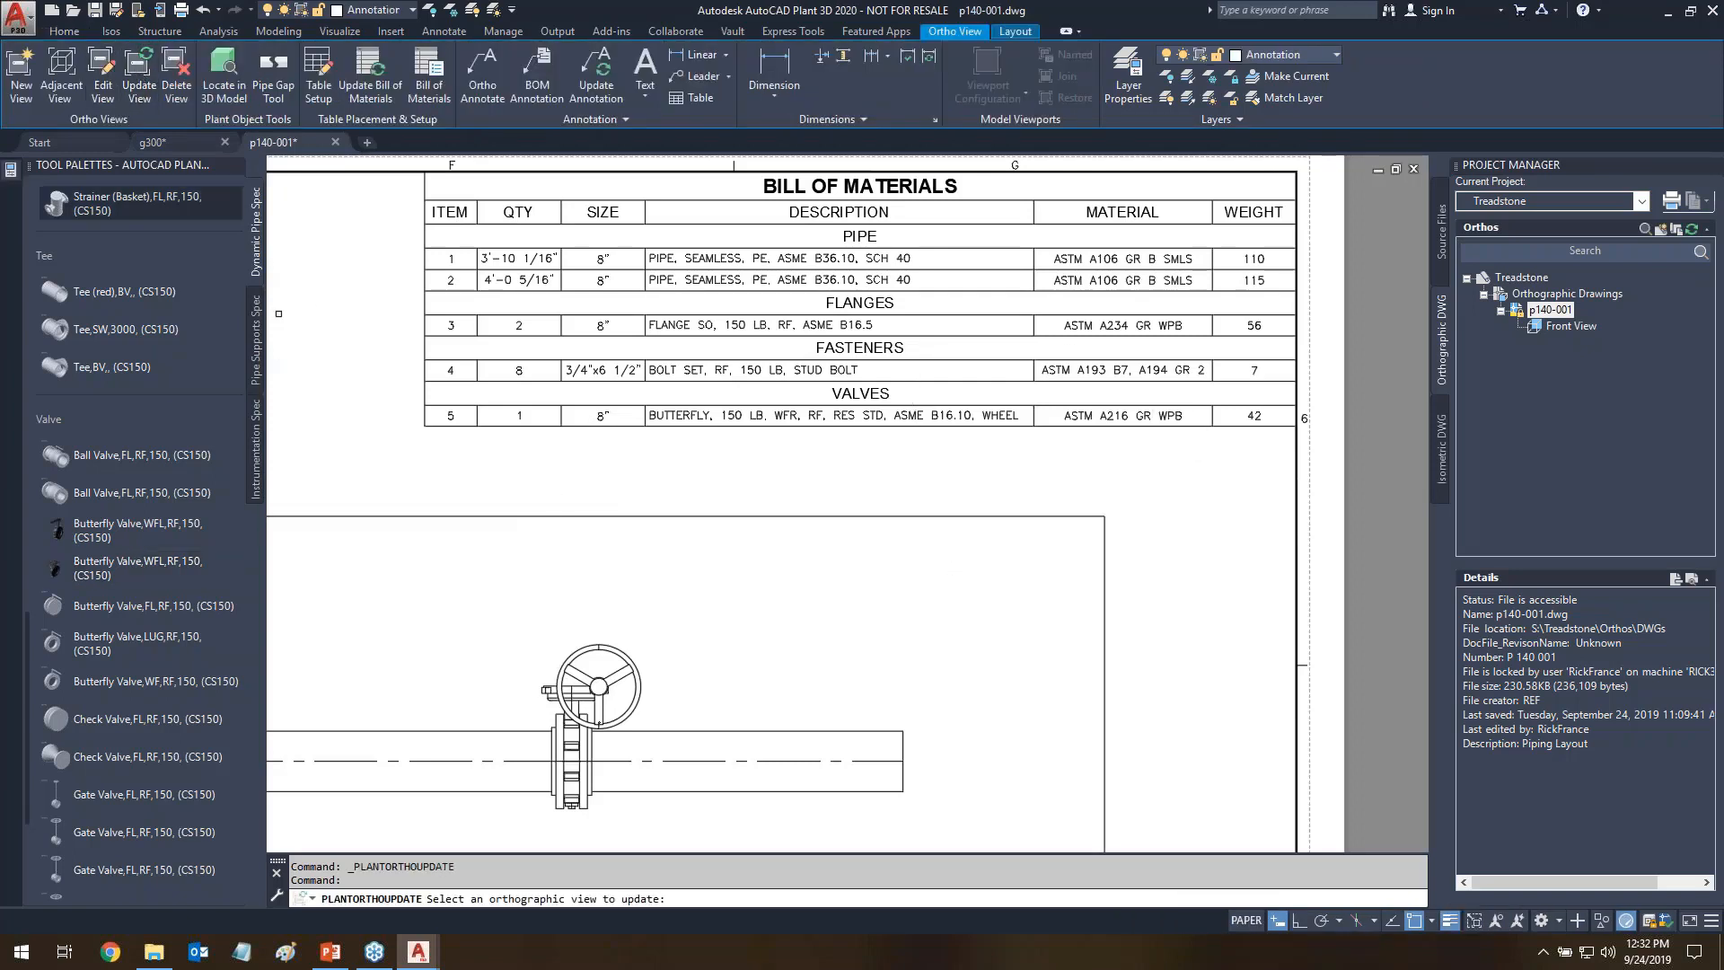
pyautogui.click(627, 517)
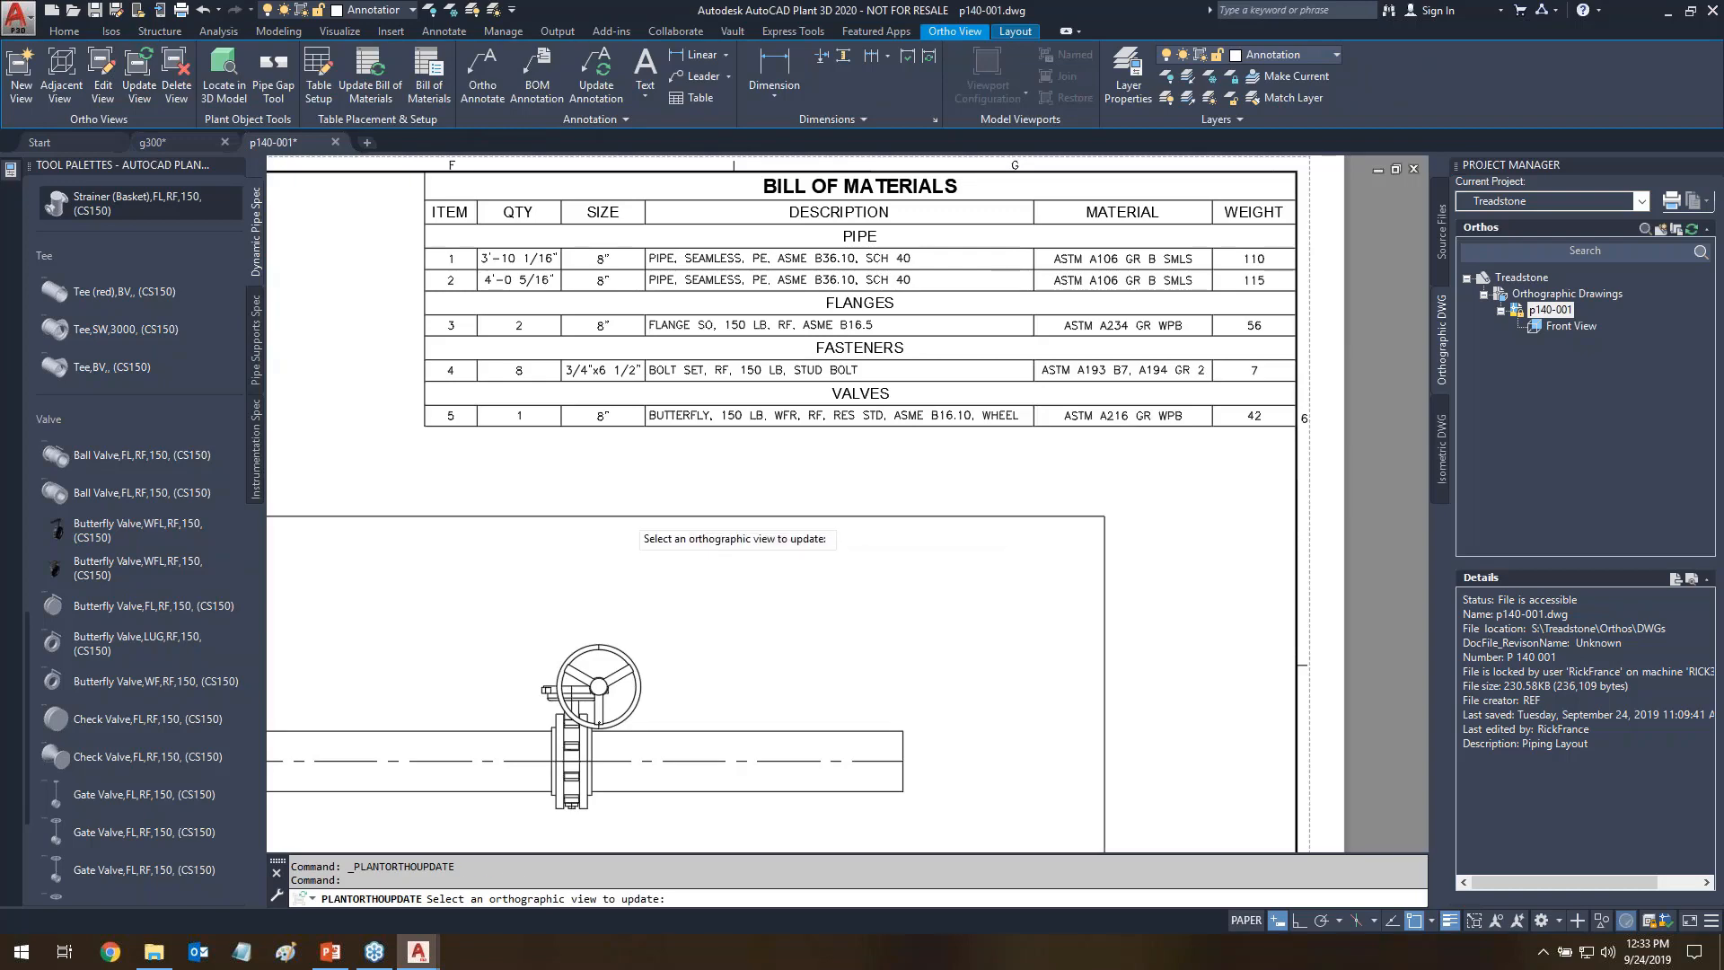
pyautogui.click(819, 444)
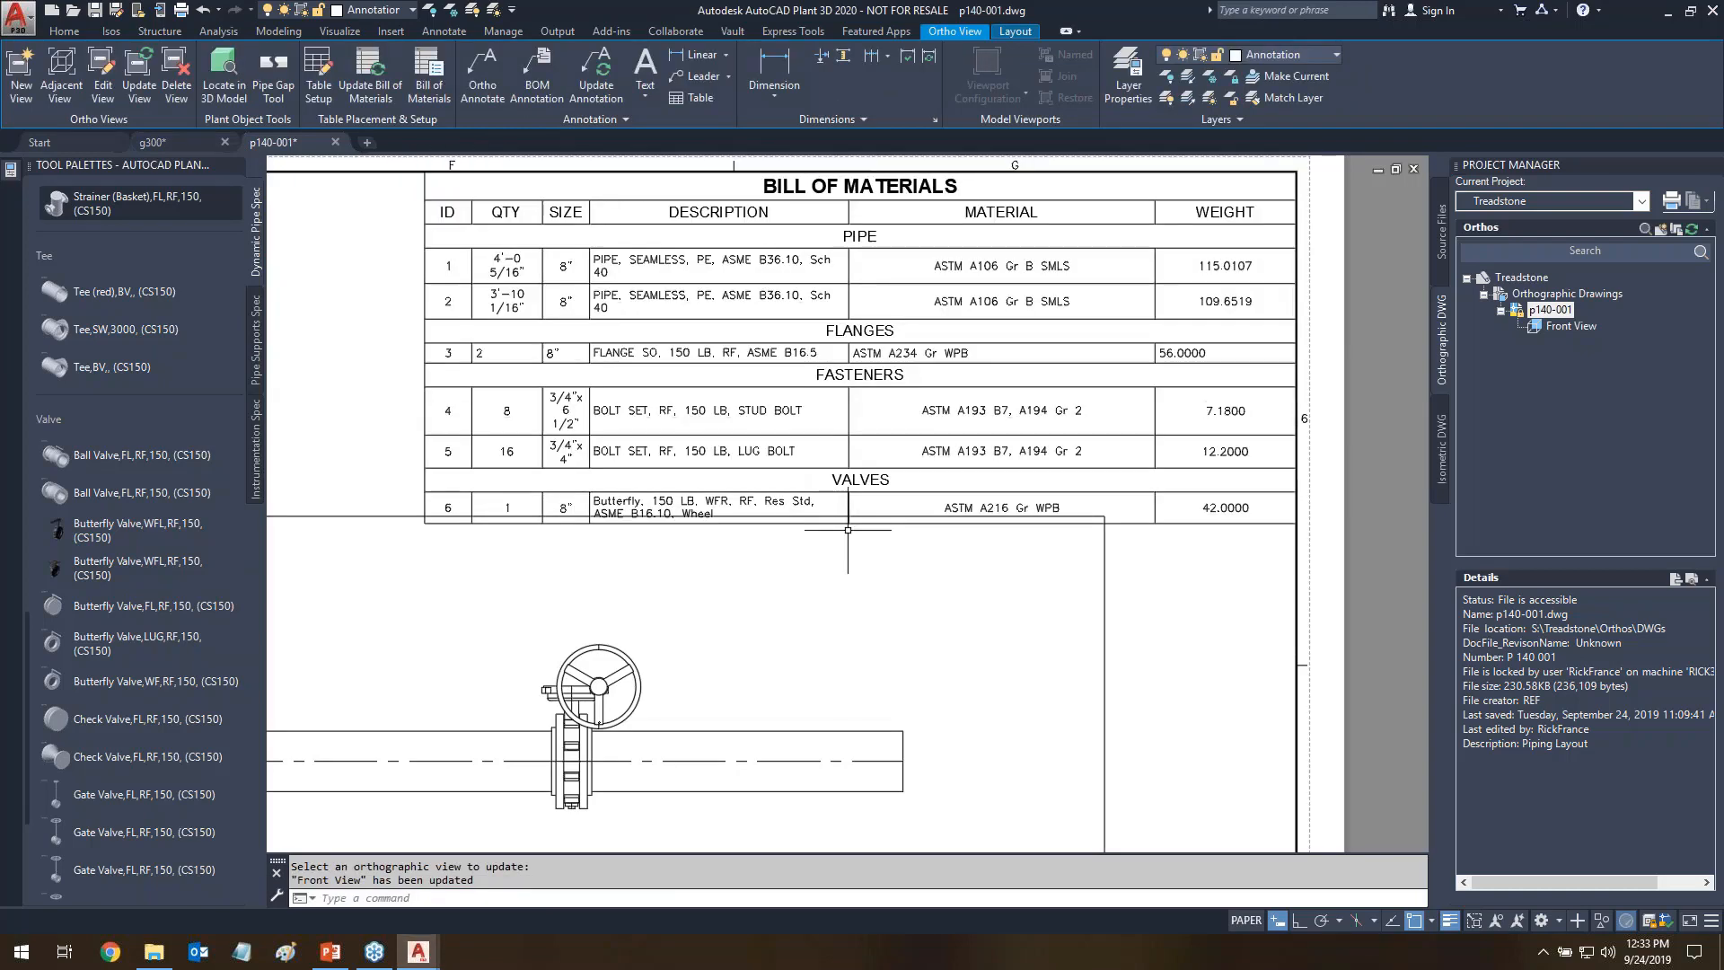
pyautogui.write('bom')
pyautogui.press('Return')
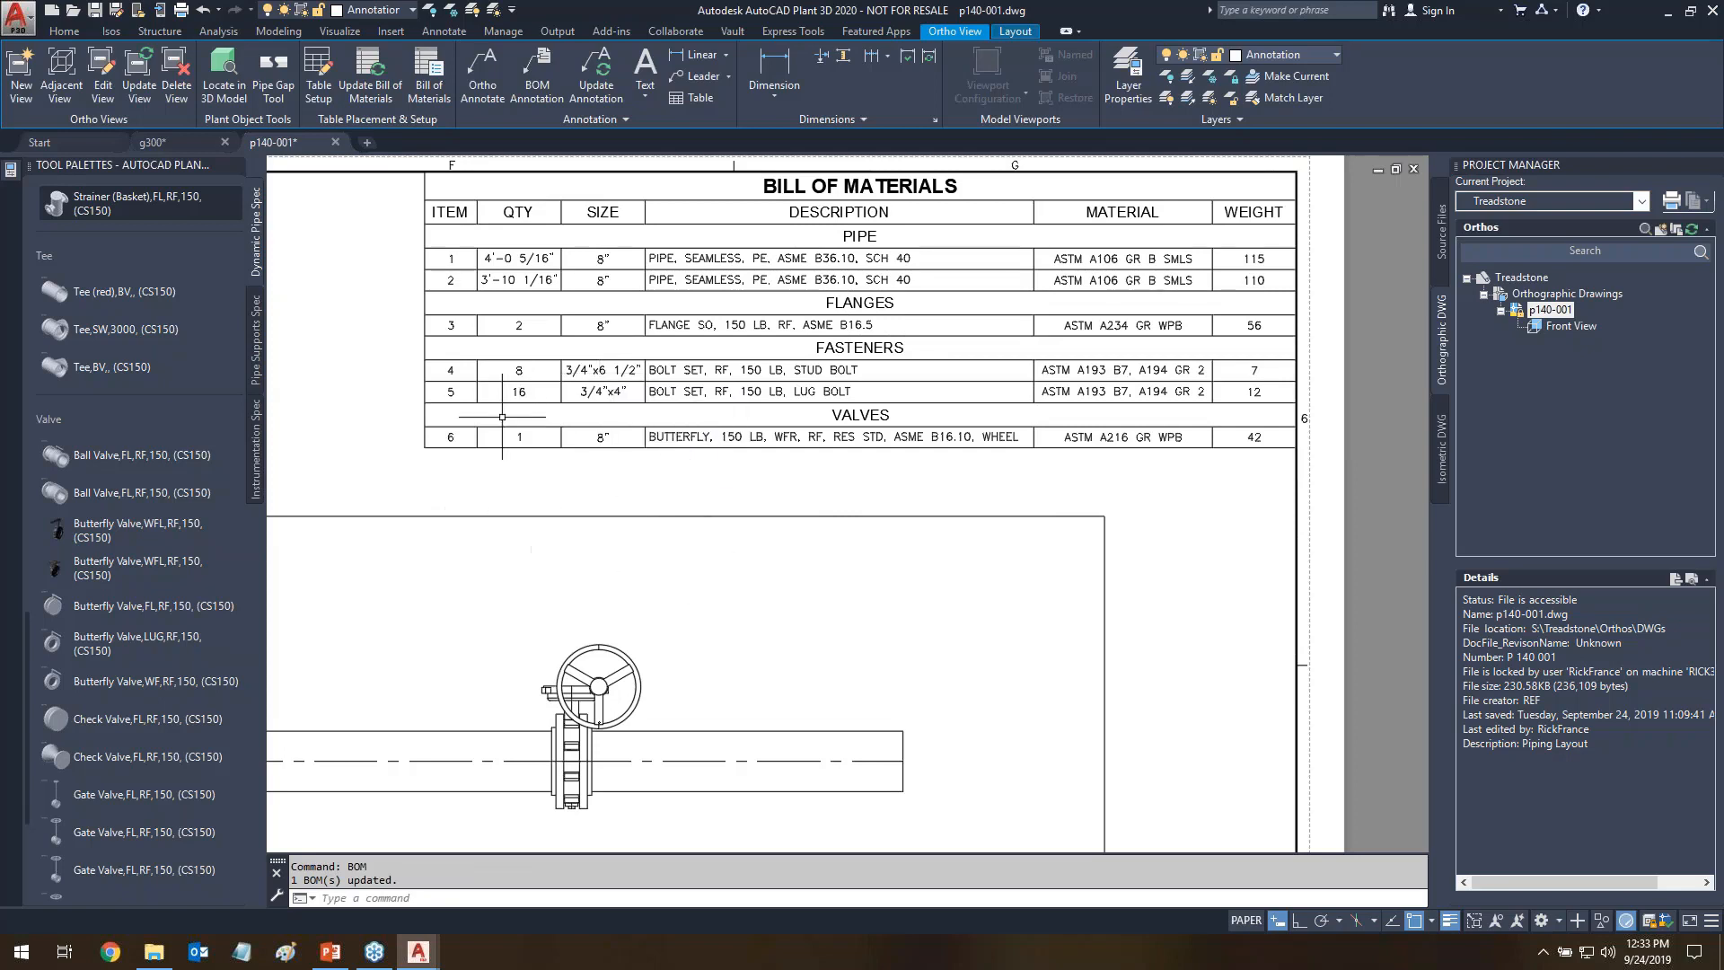
# - Examine the stud bolt and lug bolt rows and their quantities in the updated bill of materials
pyautogui.moveTo(495, 412); pyautogui.dragTo(554, 409)
pyautogui.moveTo(773, 404); pyautogui.dragTo(869, 406)
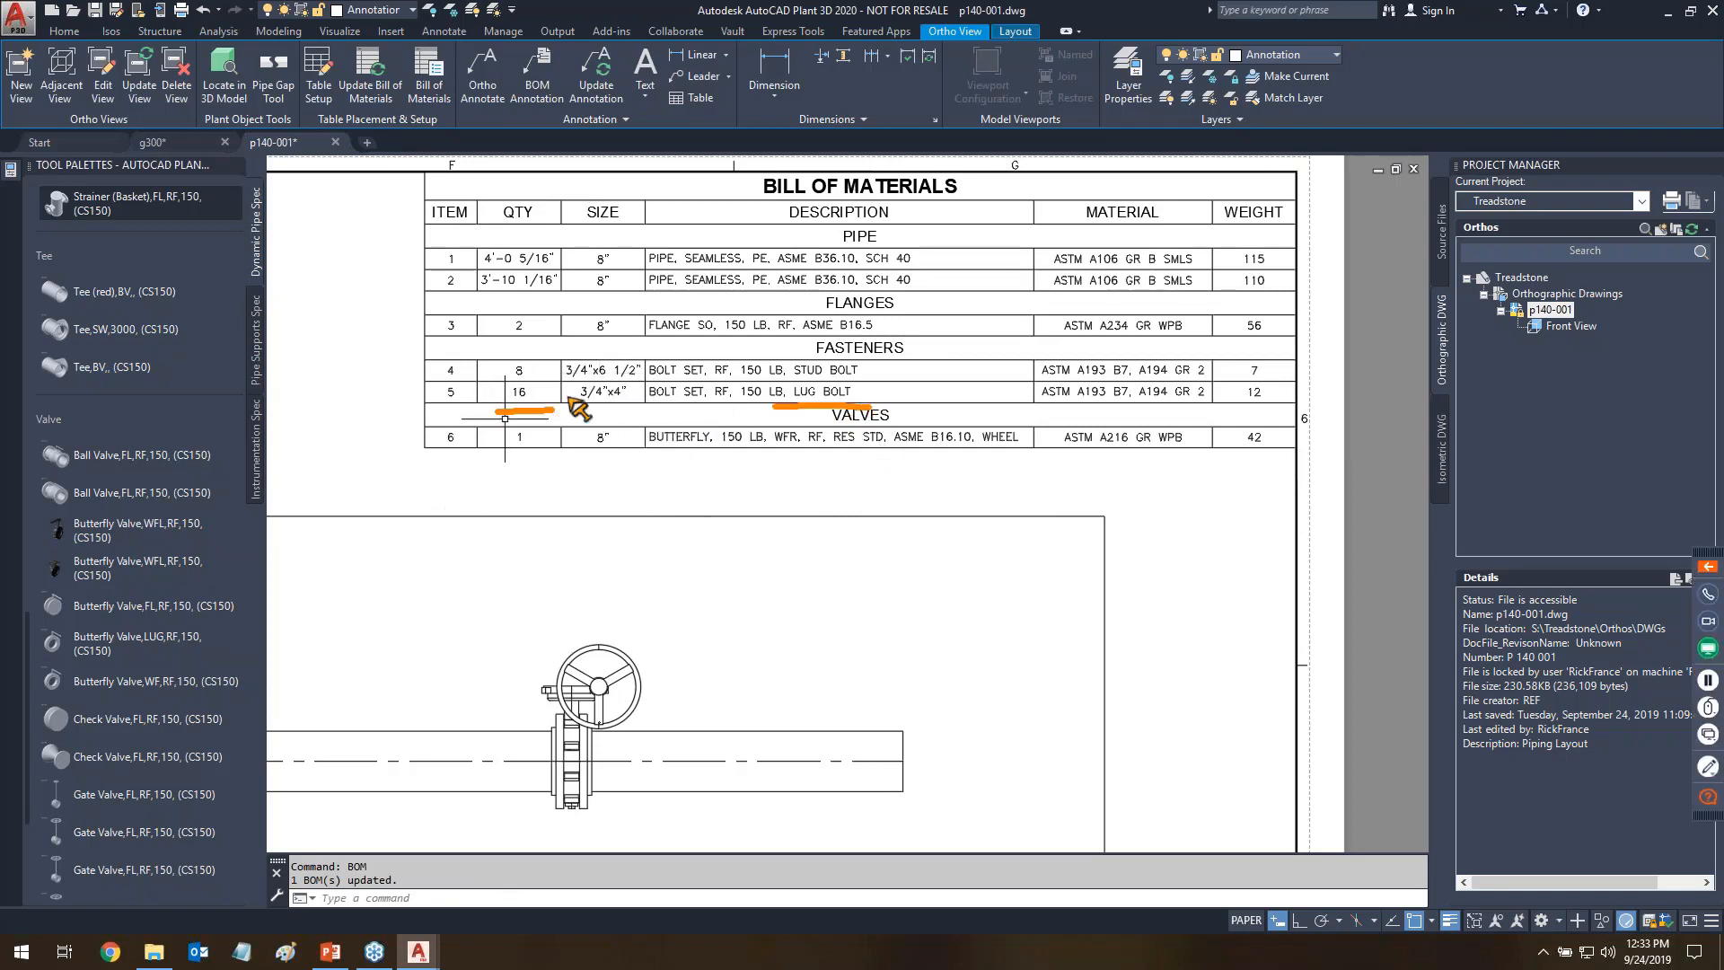
pyautogui.moveTo(542, 366); pyautogui.dragTo(626, 303)
pyautogui.moveTo(827, 356); pyautogui.dragTo(881, 321)
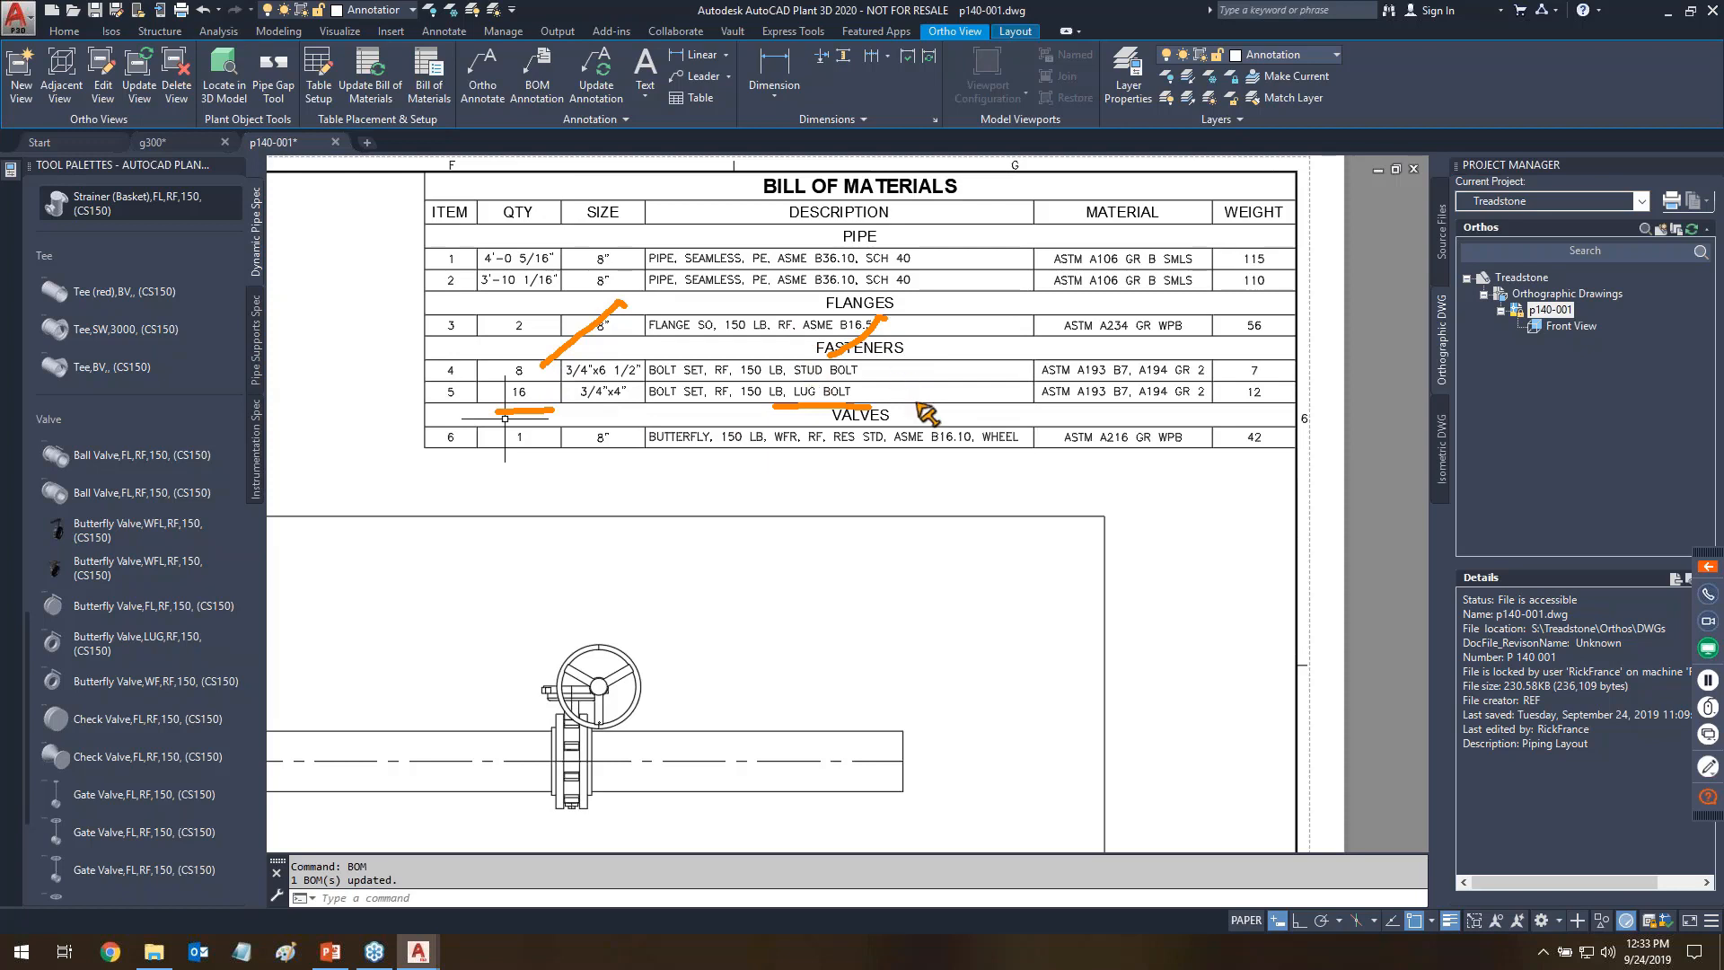
pyautogui.moveTo(527, 414)
pyautogui.mouseDown()
pyautogui.moveTo(539, 448)
pyautogui.moveTo(616, 479)
pyautogui.mouseUp()
pyautogui.moveTo(808, 402); pyautogui.dragTo(911, 492)
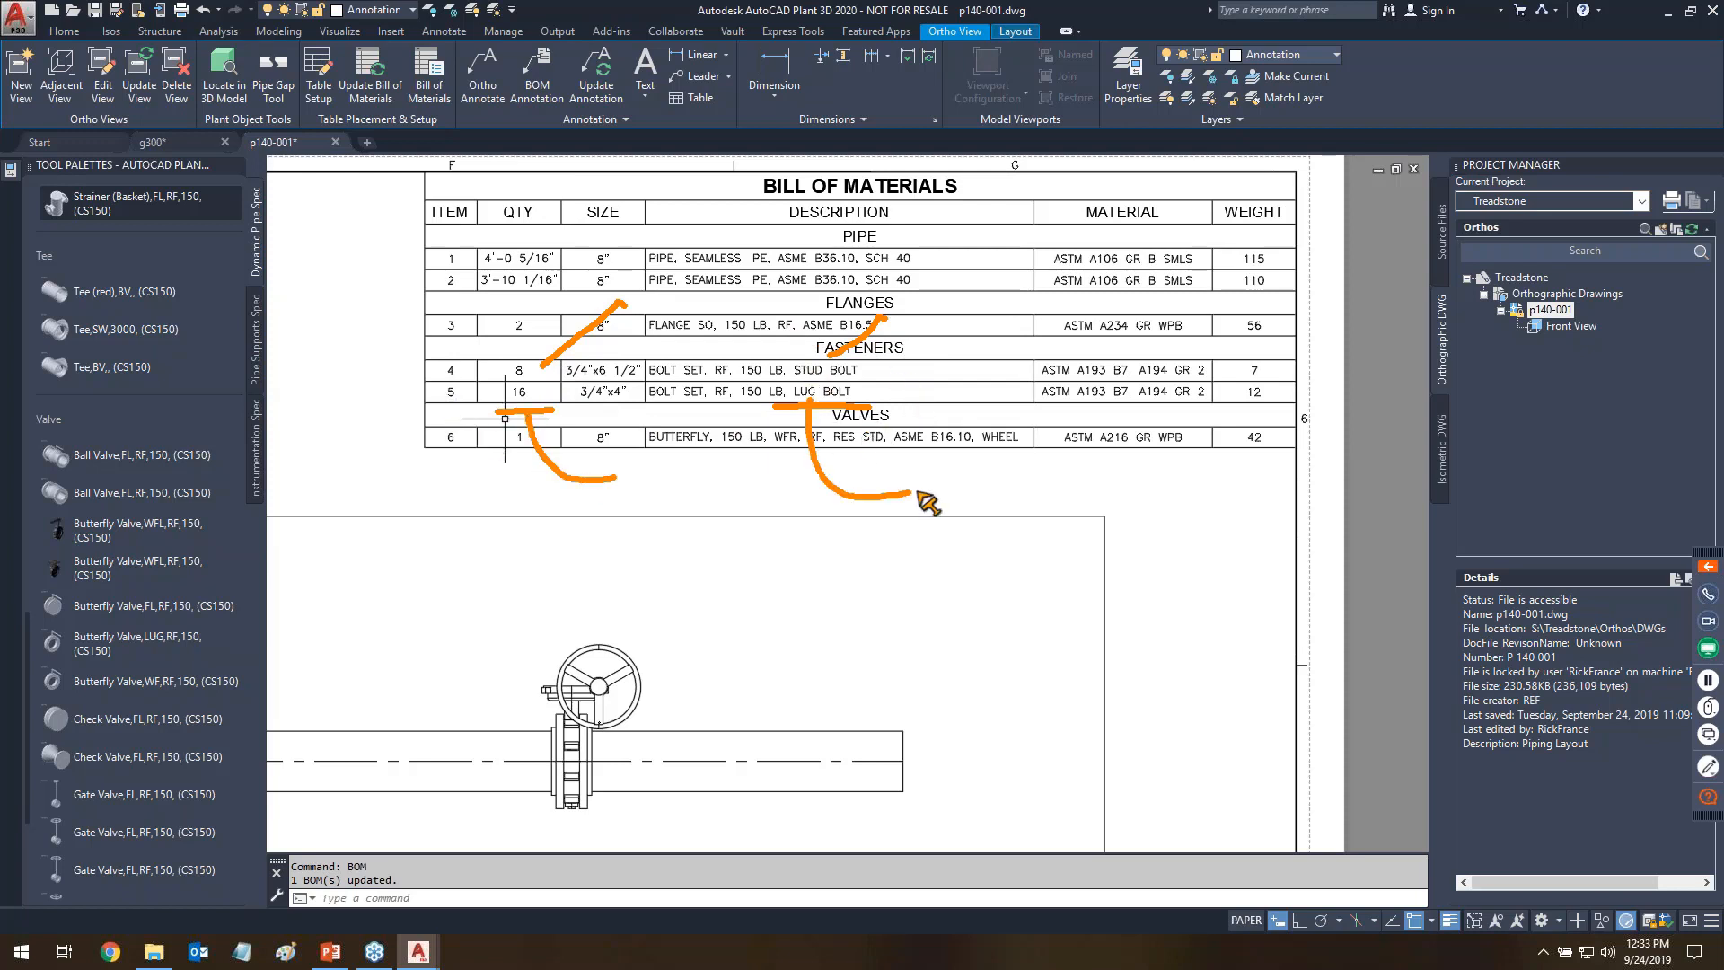
pyautogui.press('Escape')
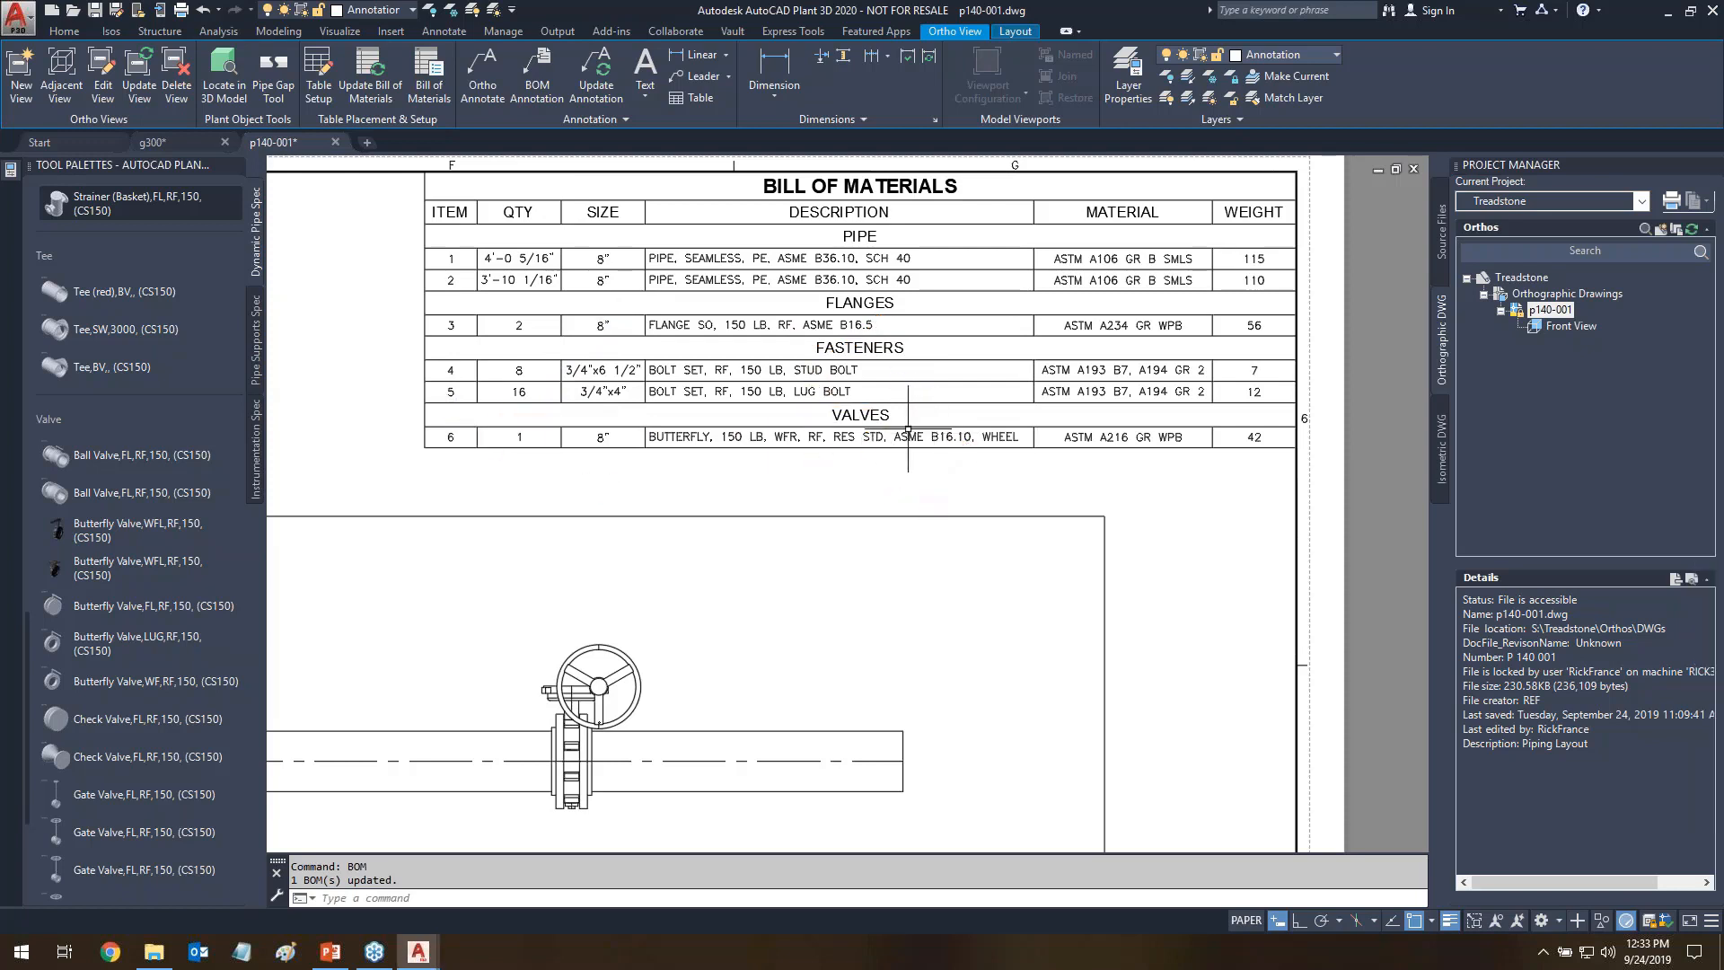
# - Clear the Wafer like option of the WFL endcode with the PLANTENDCODES command in the g300 model and accept the endcode changes
pyautogui.click(178, 142)
pyautogui.write('pl')
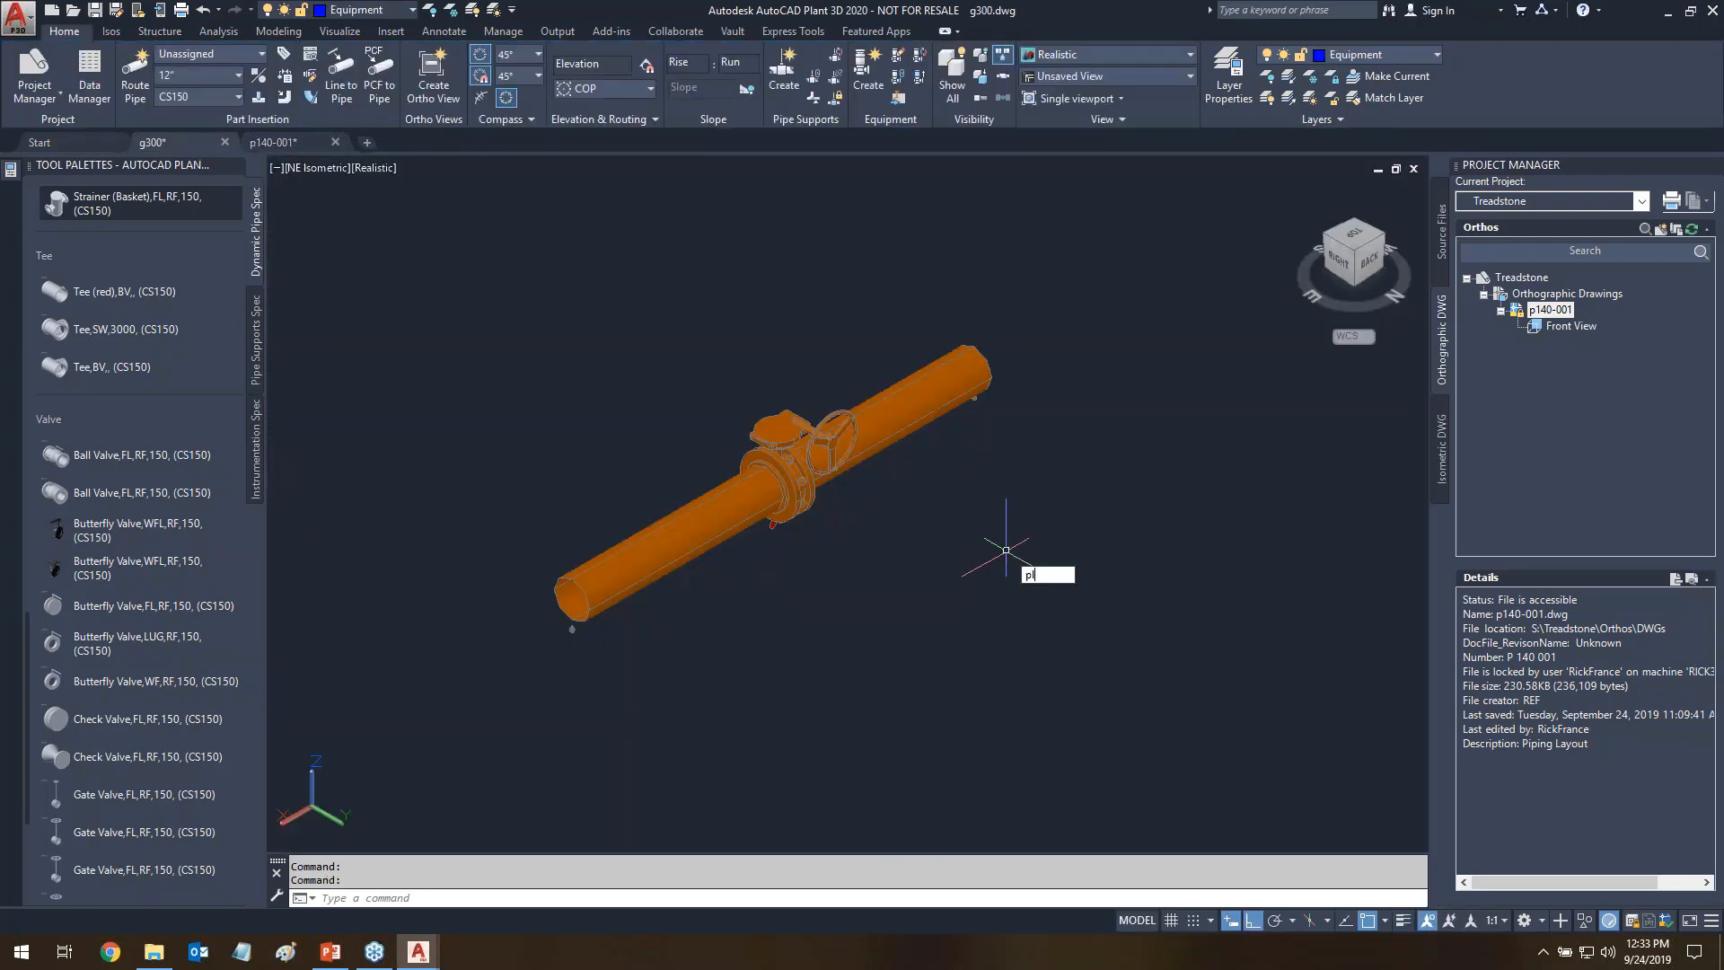
pyautogui.write('antendcodes')
pyautogui.press('Return')
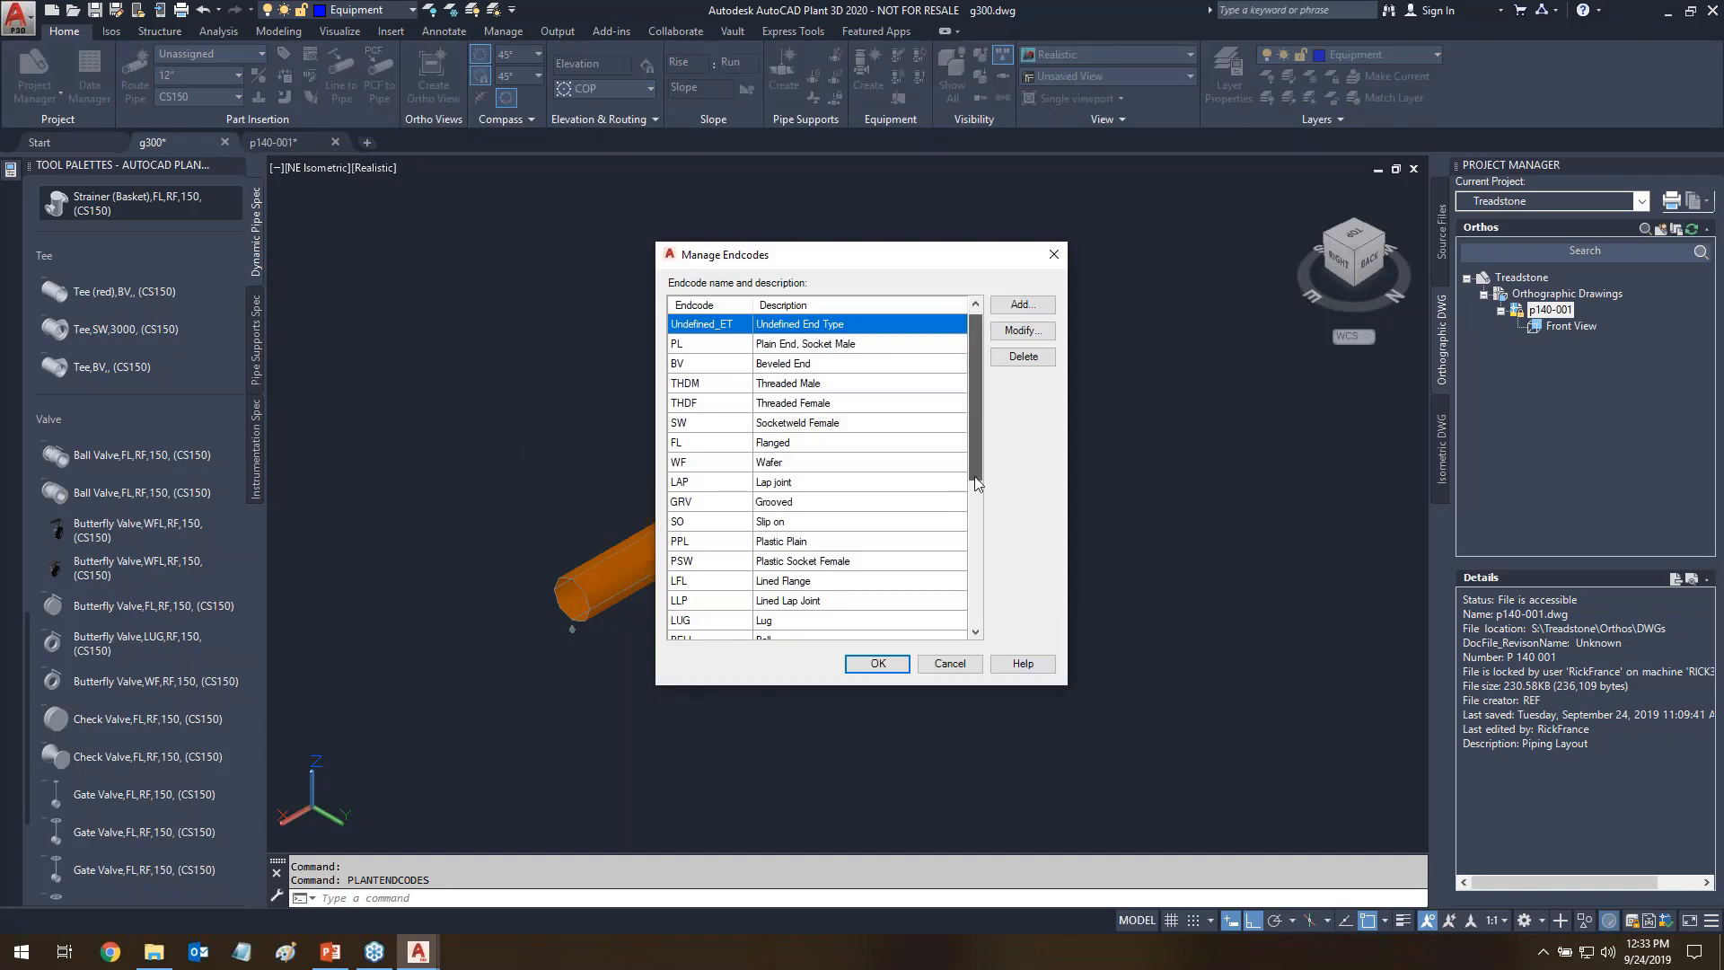
pyautogui.moveTo(973, 465); pyautogui.dragTo(975, 616)
pyautogui.click(750, 620)
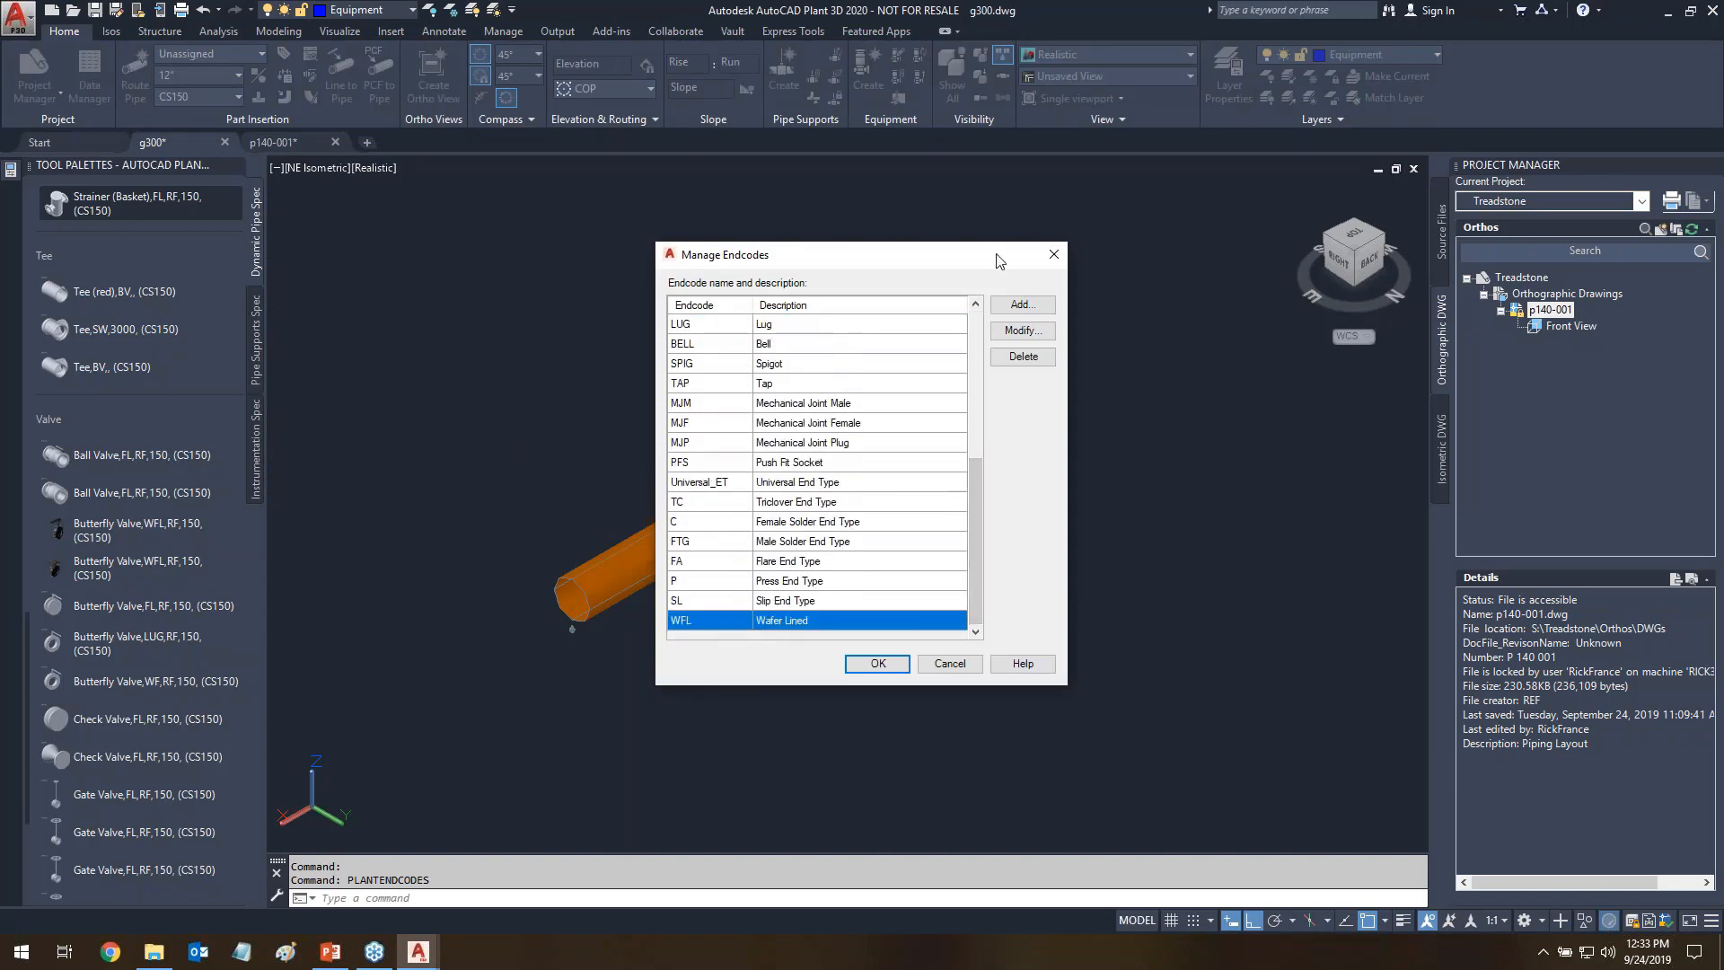
pyautogui.click(1028, 334)
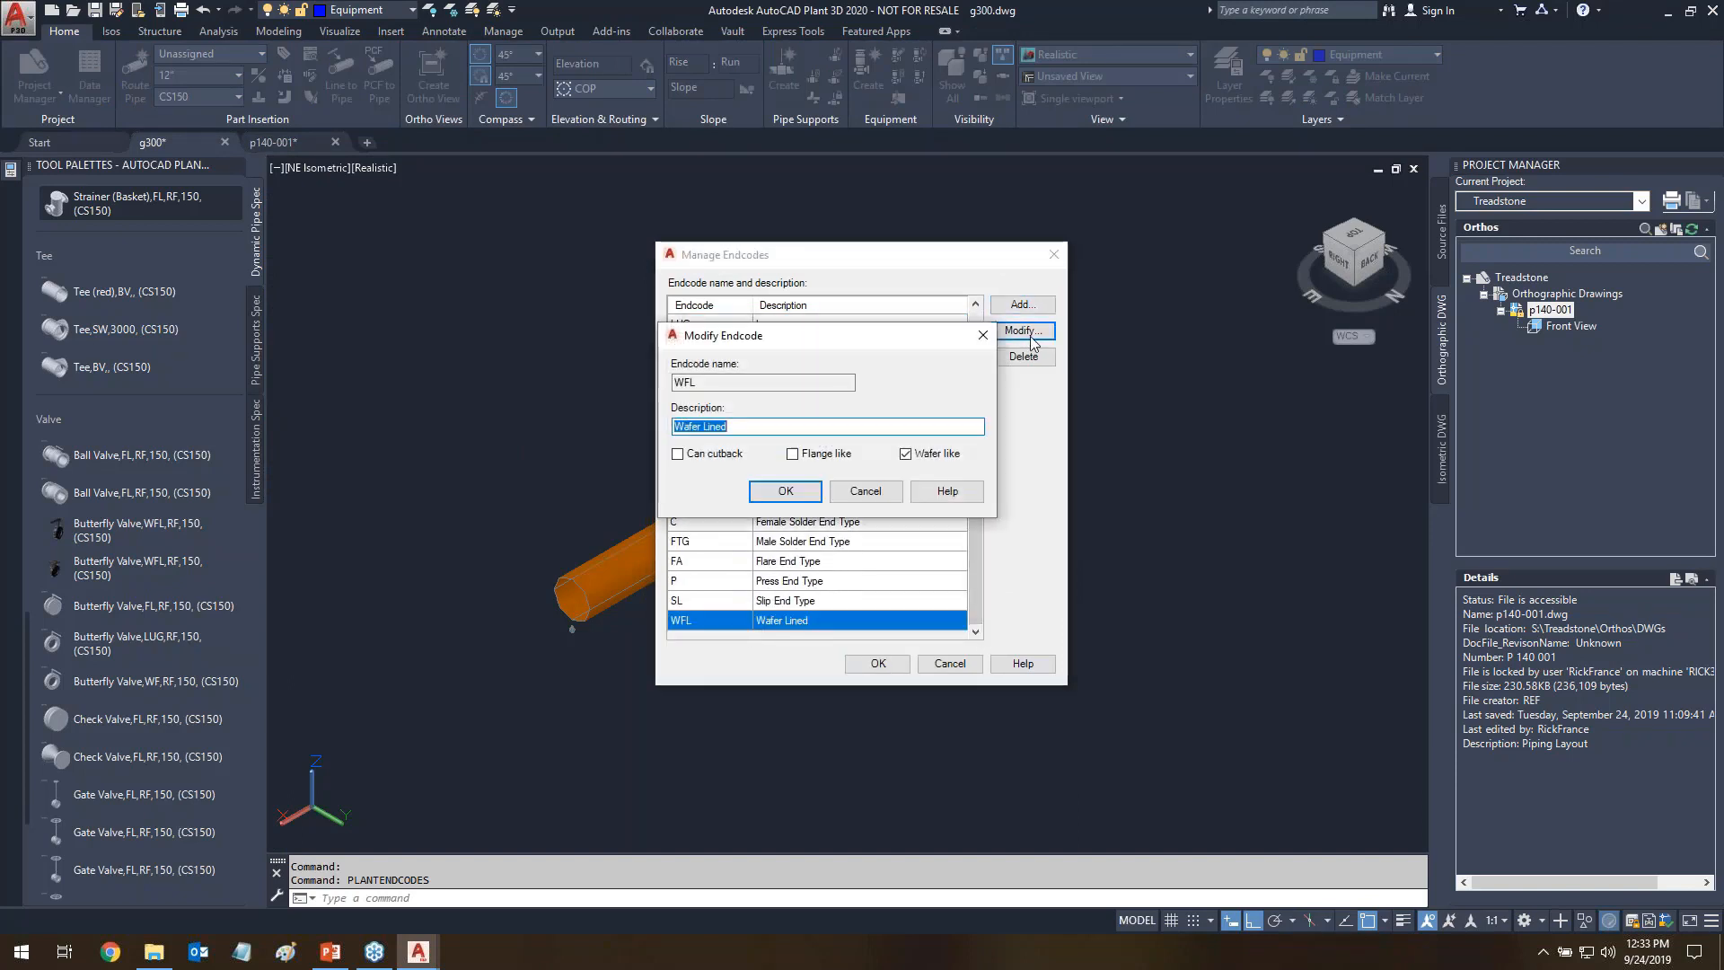
pyautogui.moveTo(882, 437)
pyautogui.mouseDown()
pyautogui.moveTo(945, 489)
pyautogui.moveTo(938, 421)
pyautogui.mouseUp()
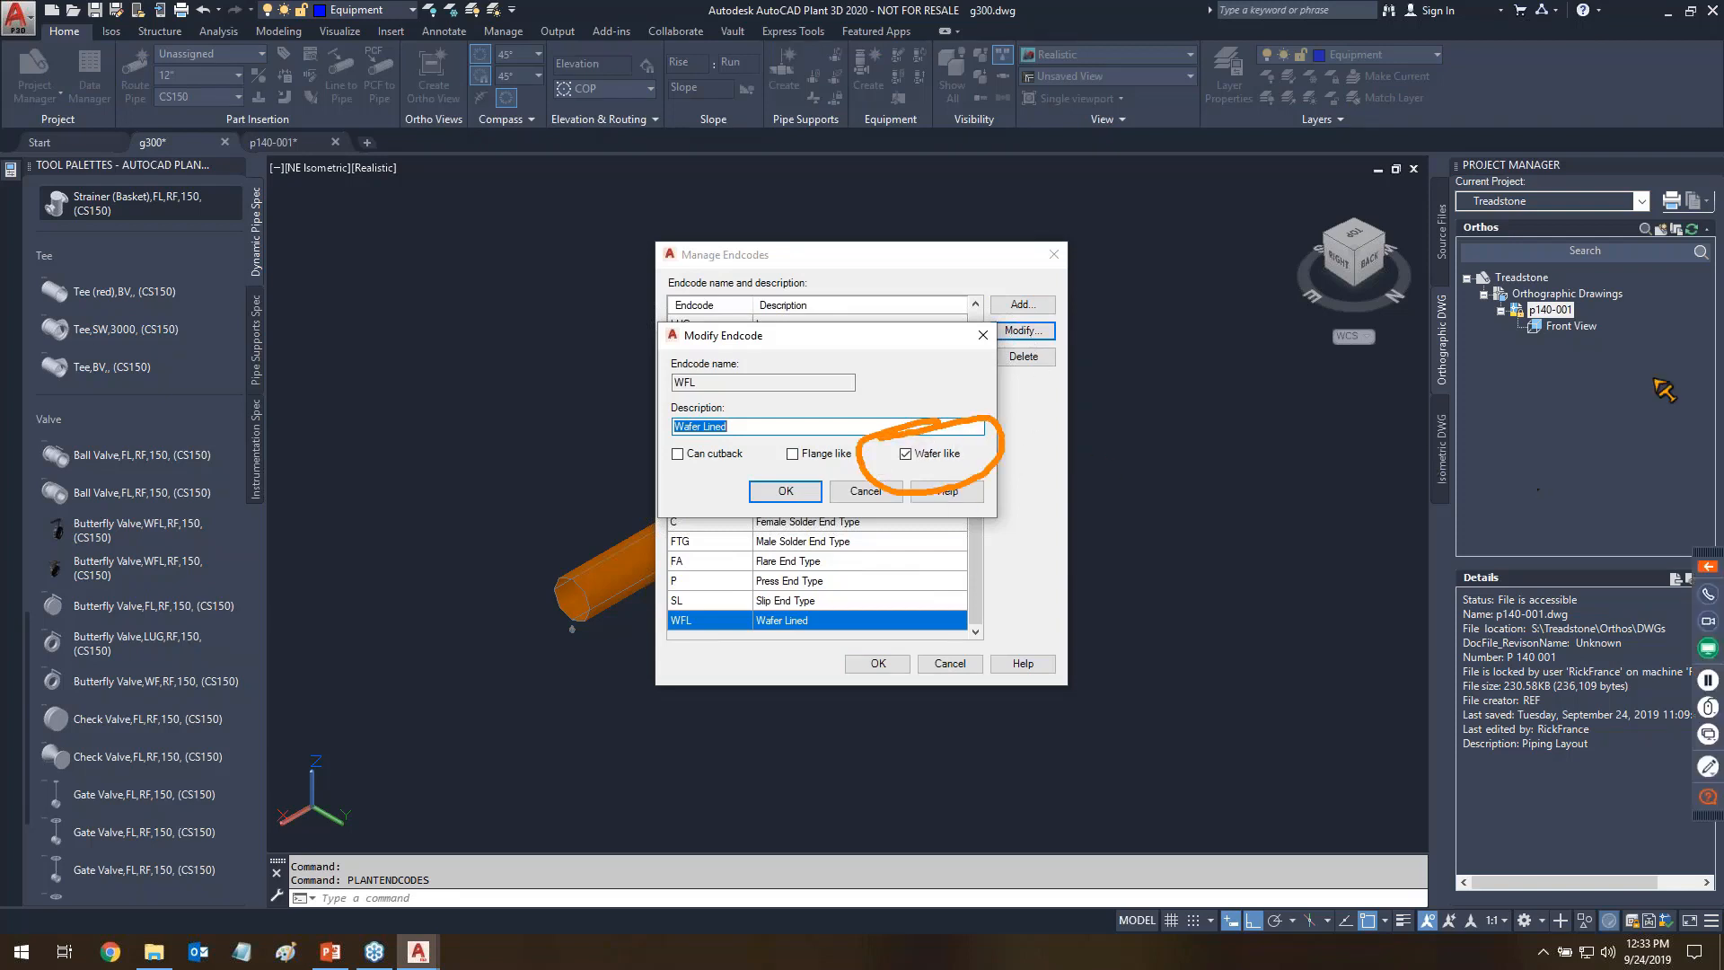
pyautogui.moveTo(1464, 247)
pyautogui.mouseDown()
pyautogui.moveTo(1559, 259)
pyautogui.moveTo(1447, 285)
pyautogui.moveTo(1479, 261)
pyautogui.mouseUp()
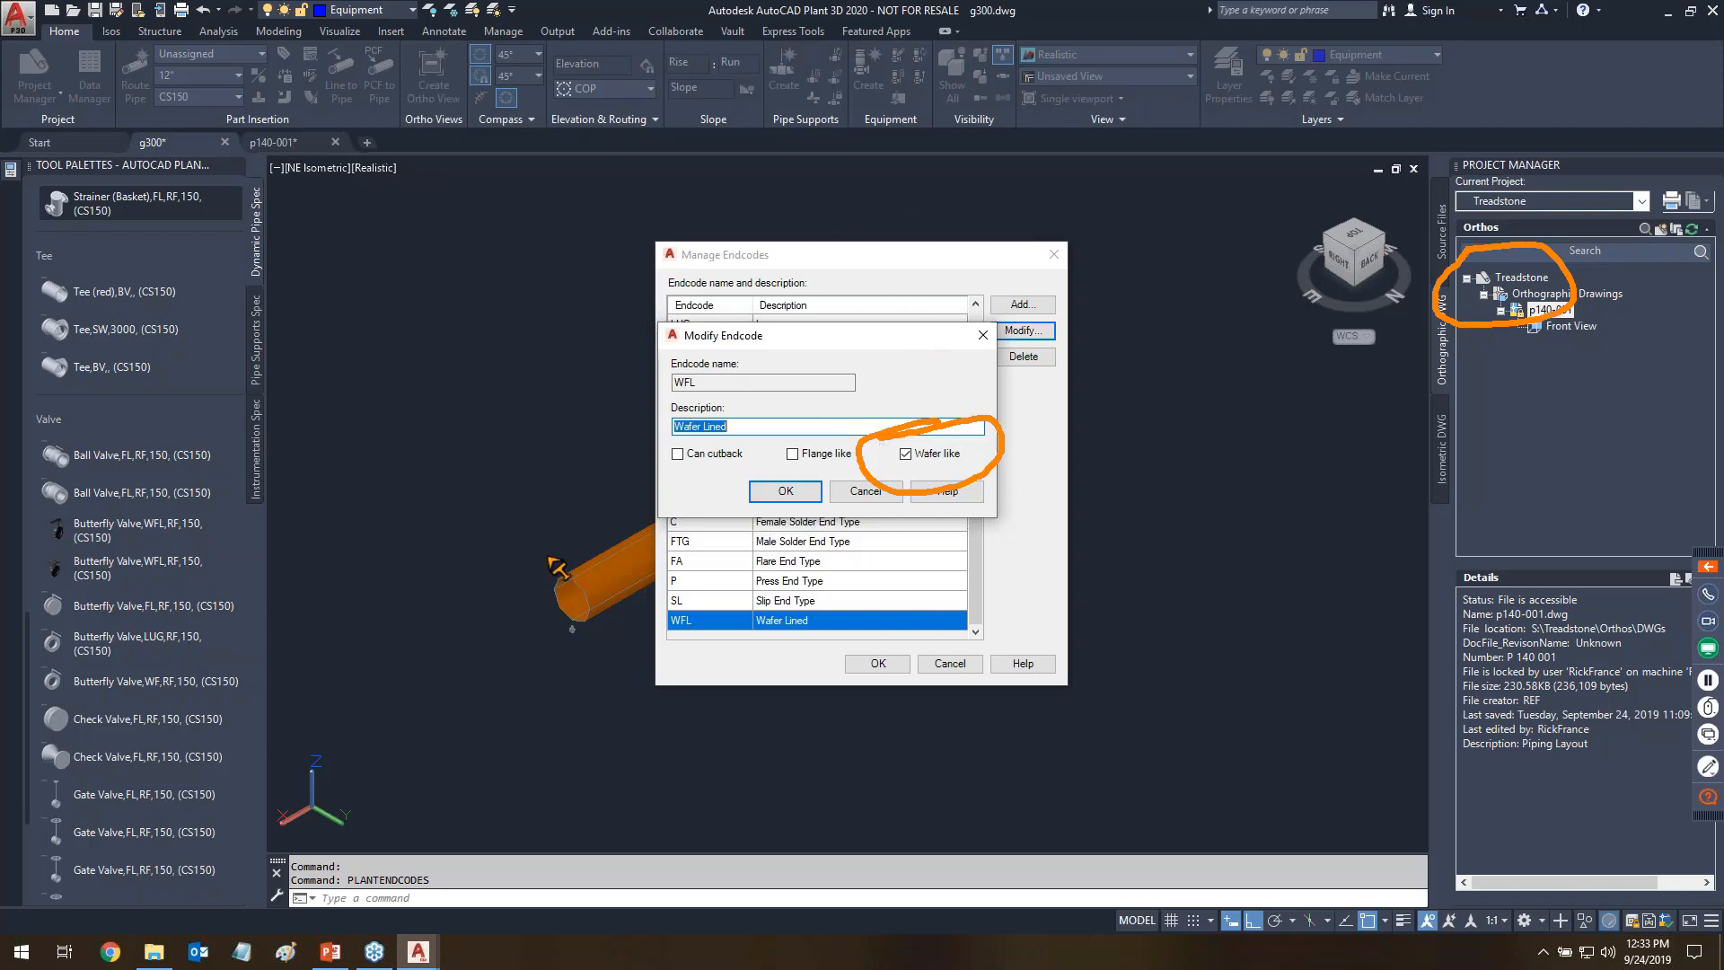
pyautogui.press('Escape')
pyautogui.click(905, 453)
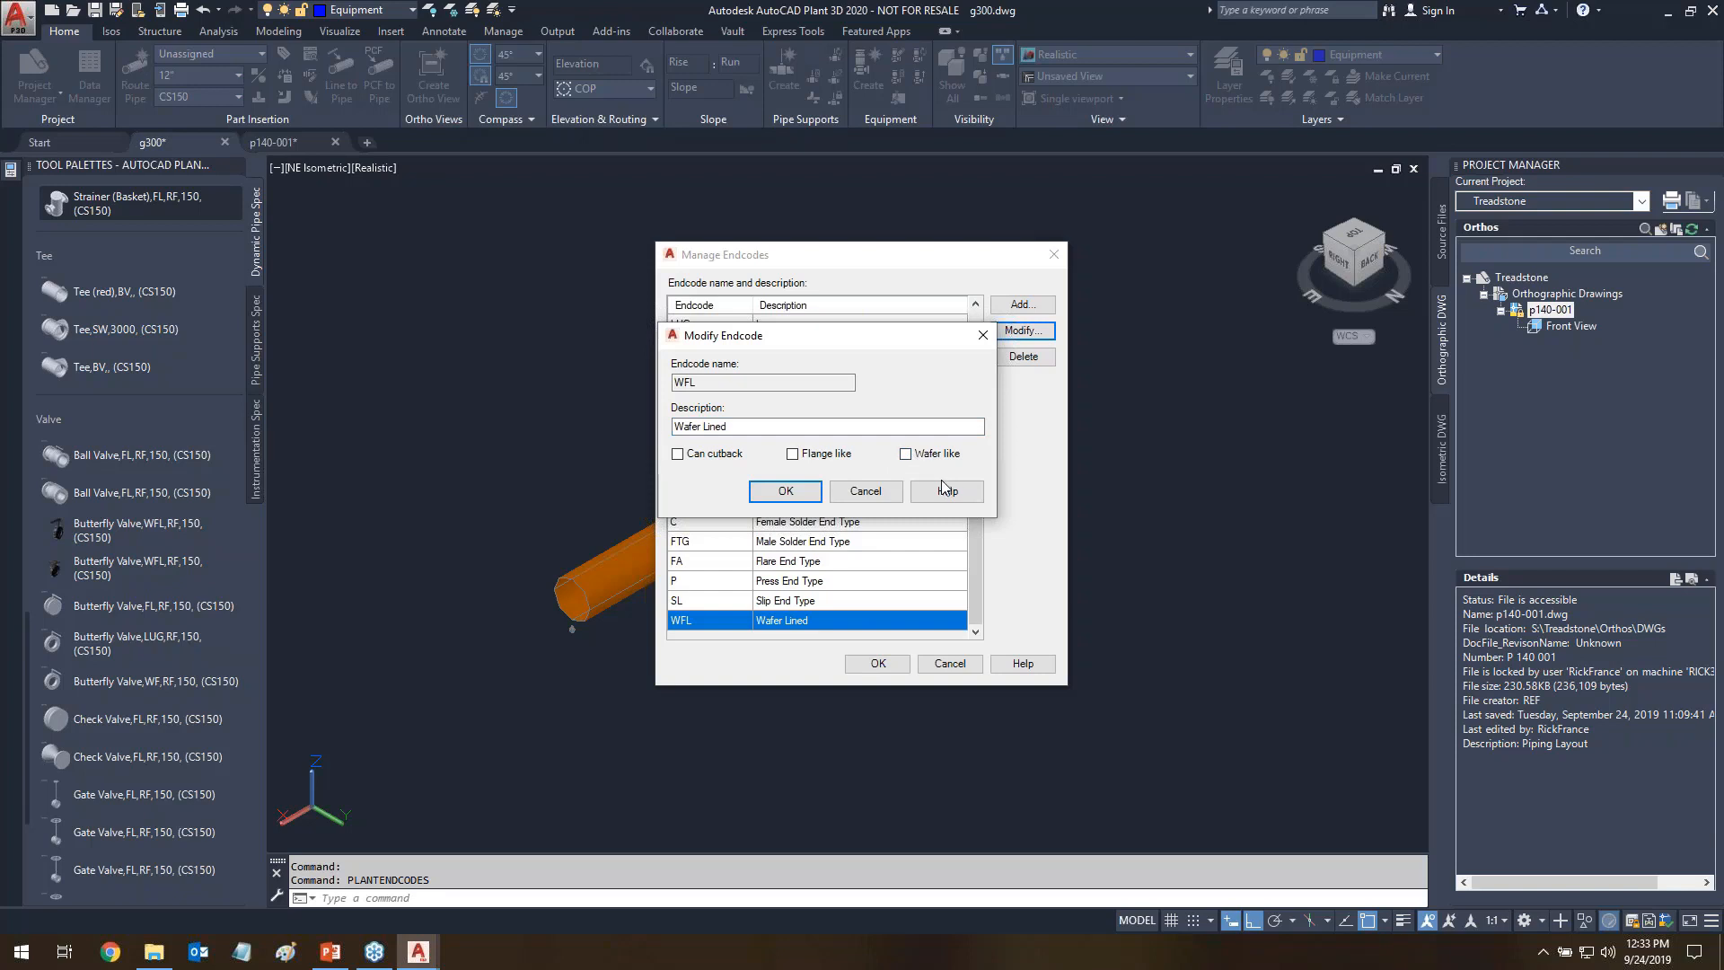
pyautogui.click(786, 492)
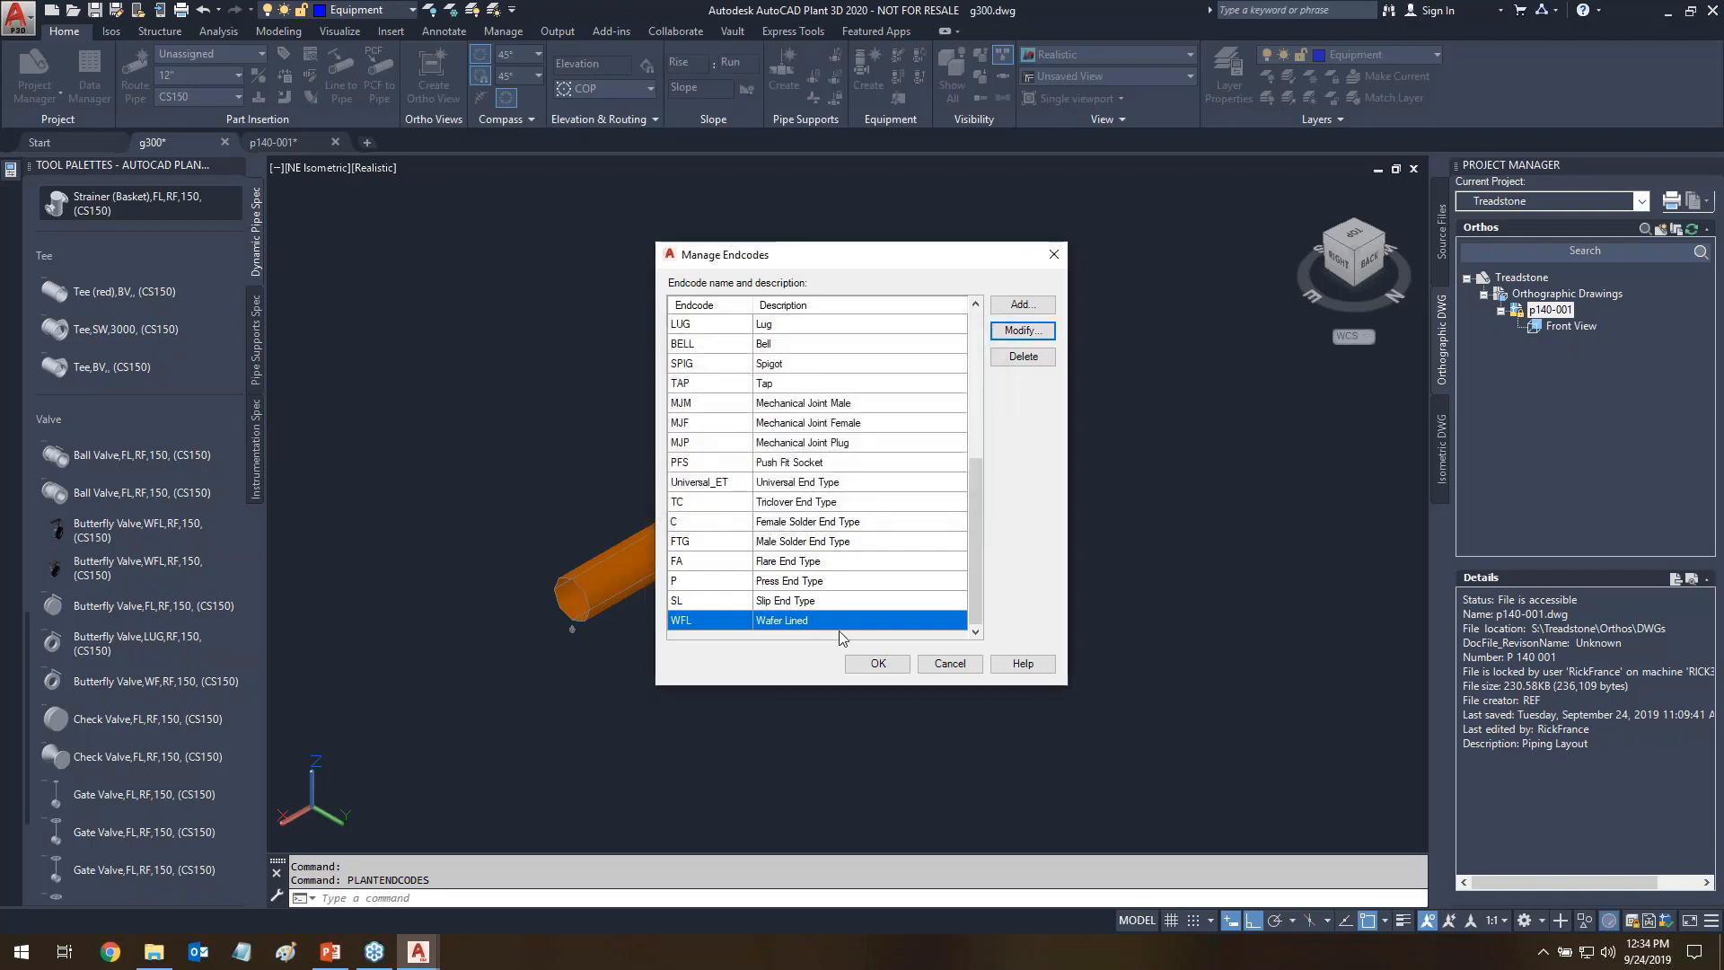
pyautogui.click(878, 663)
# - Delete the butterfly valve on the pipe, insert a new Butterfly Valve,WFL,RF,150 (CS150) at rotation angle 0, and save the model
pyautogui.click(790, 442)
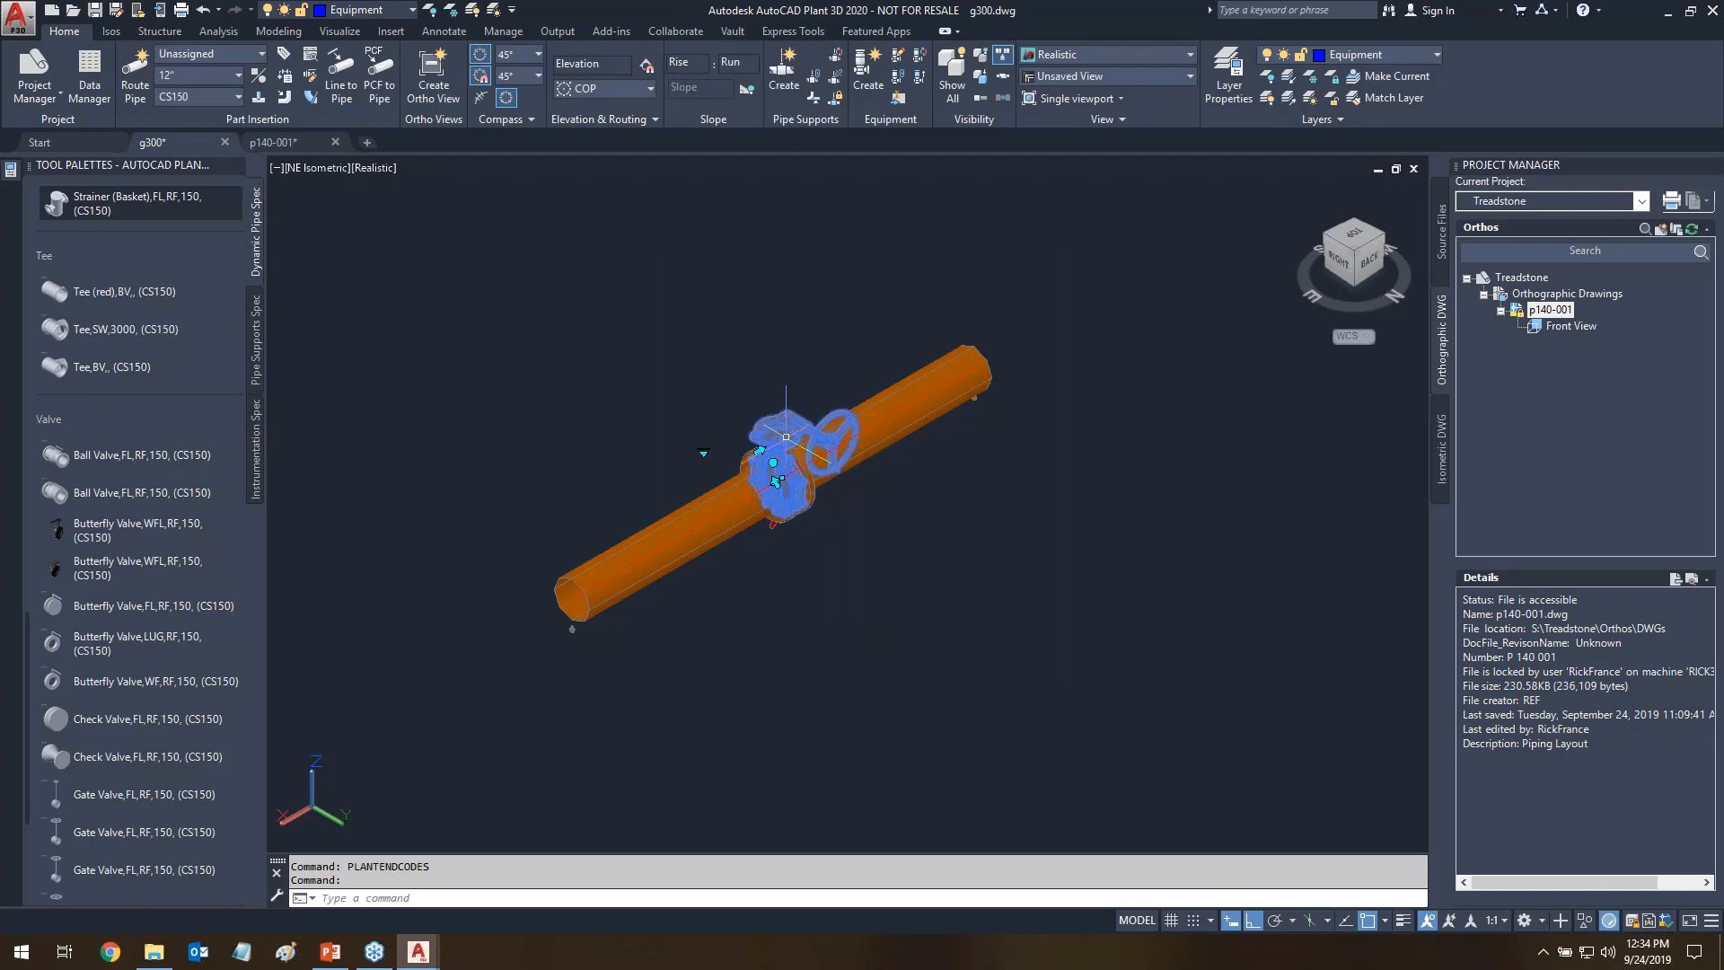
pyautogui.press('Delete')
pyautogui.click(105, 569)
pyautogui.click(772, 482)
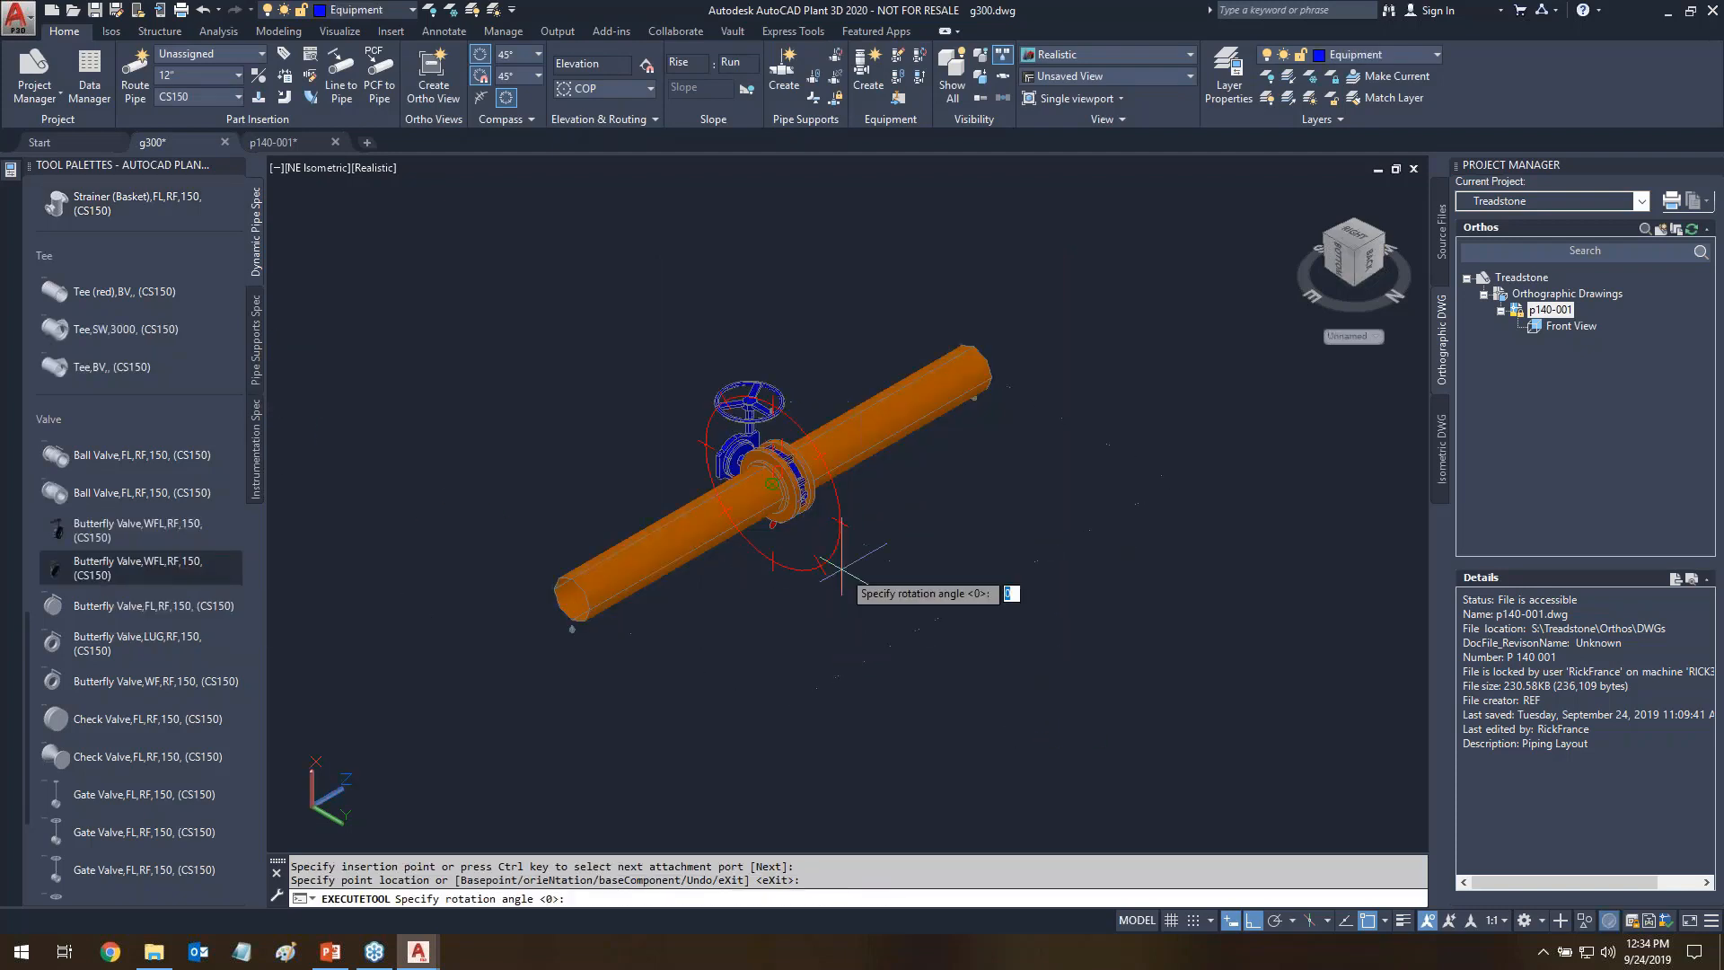
pyautogui.press('Return')
pyautogui.press('Escape')
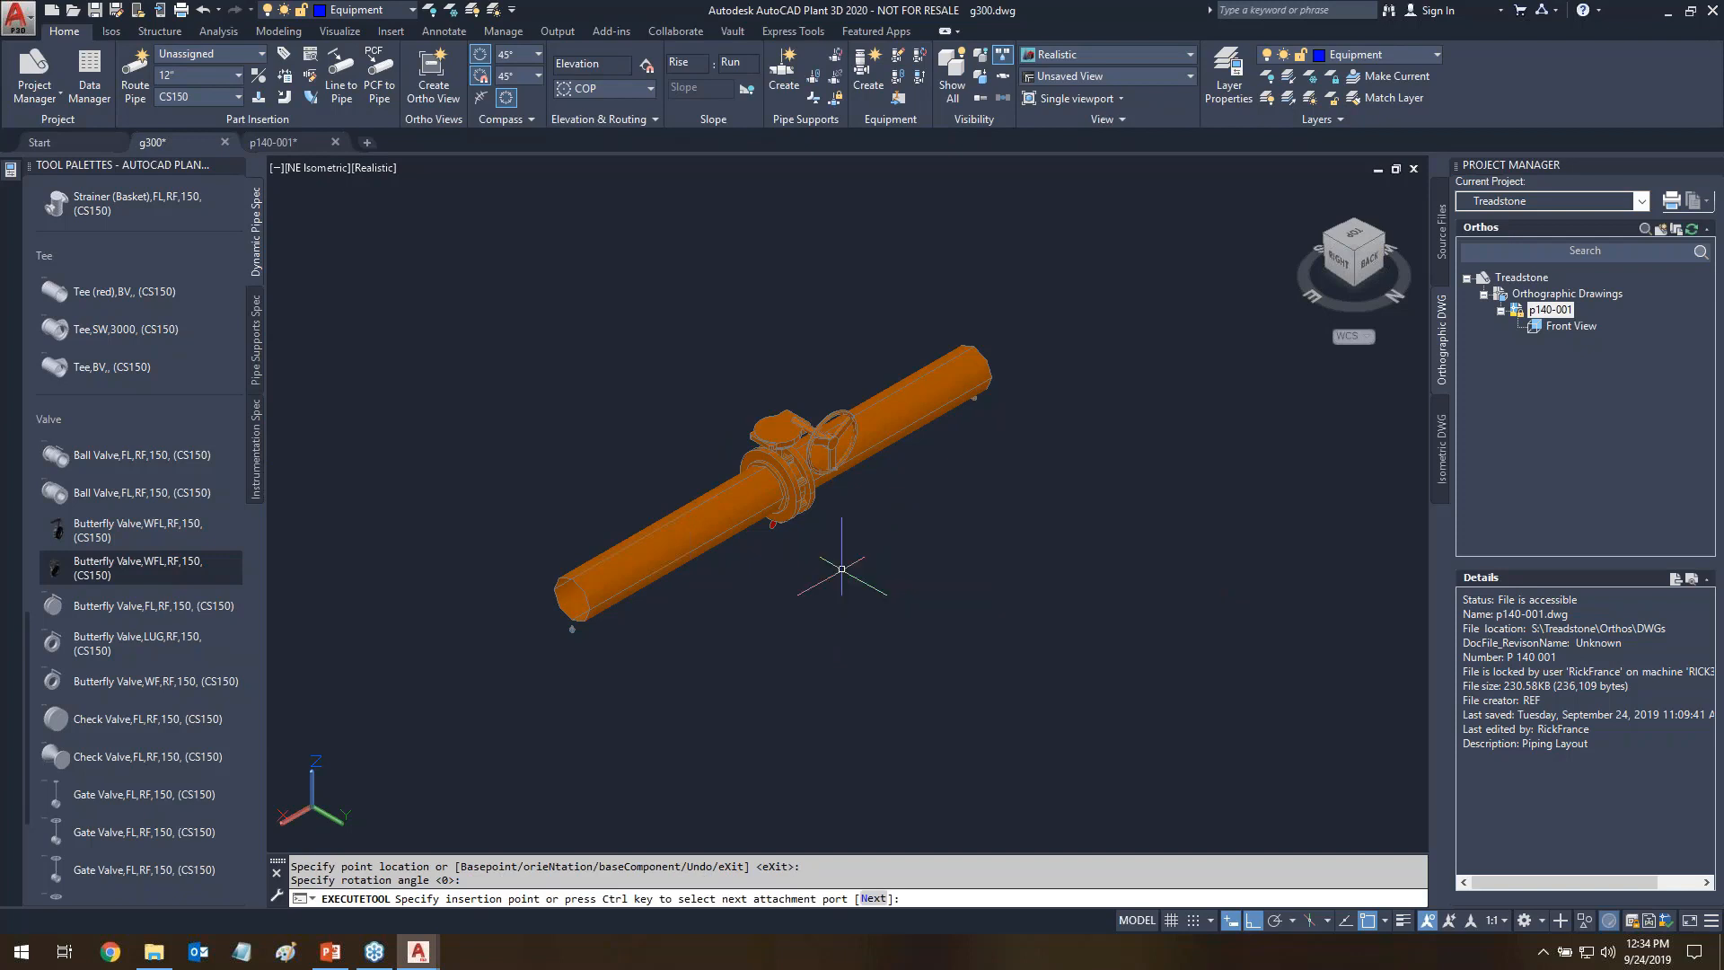
pyautogui.keyDown('shift'); pyautogui.moveTo(996, 602); pyautogui.dragTo(953, 481, button='middle'); pyautogui.keyUp('shift')
pyautogui.click(1296, 192)
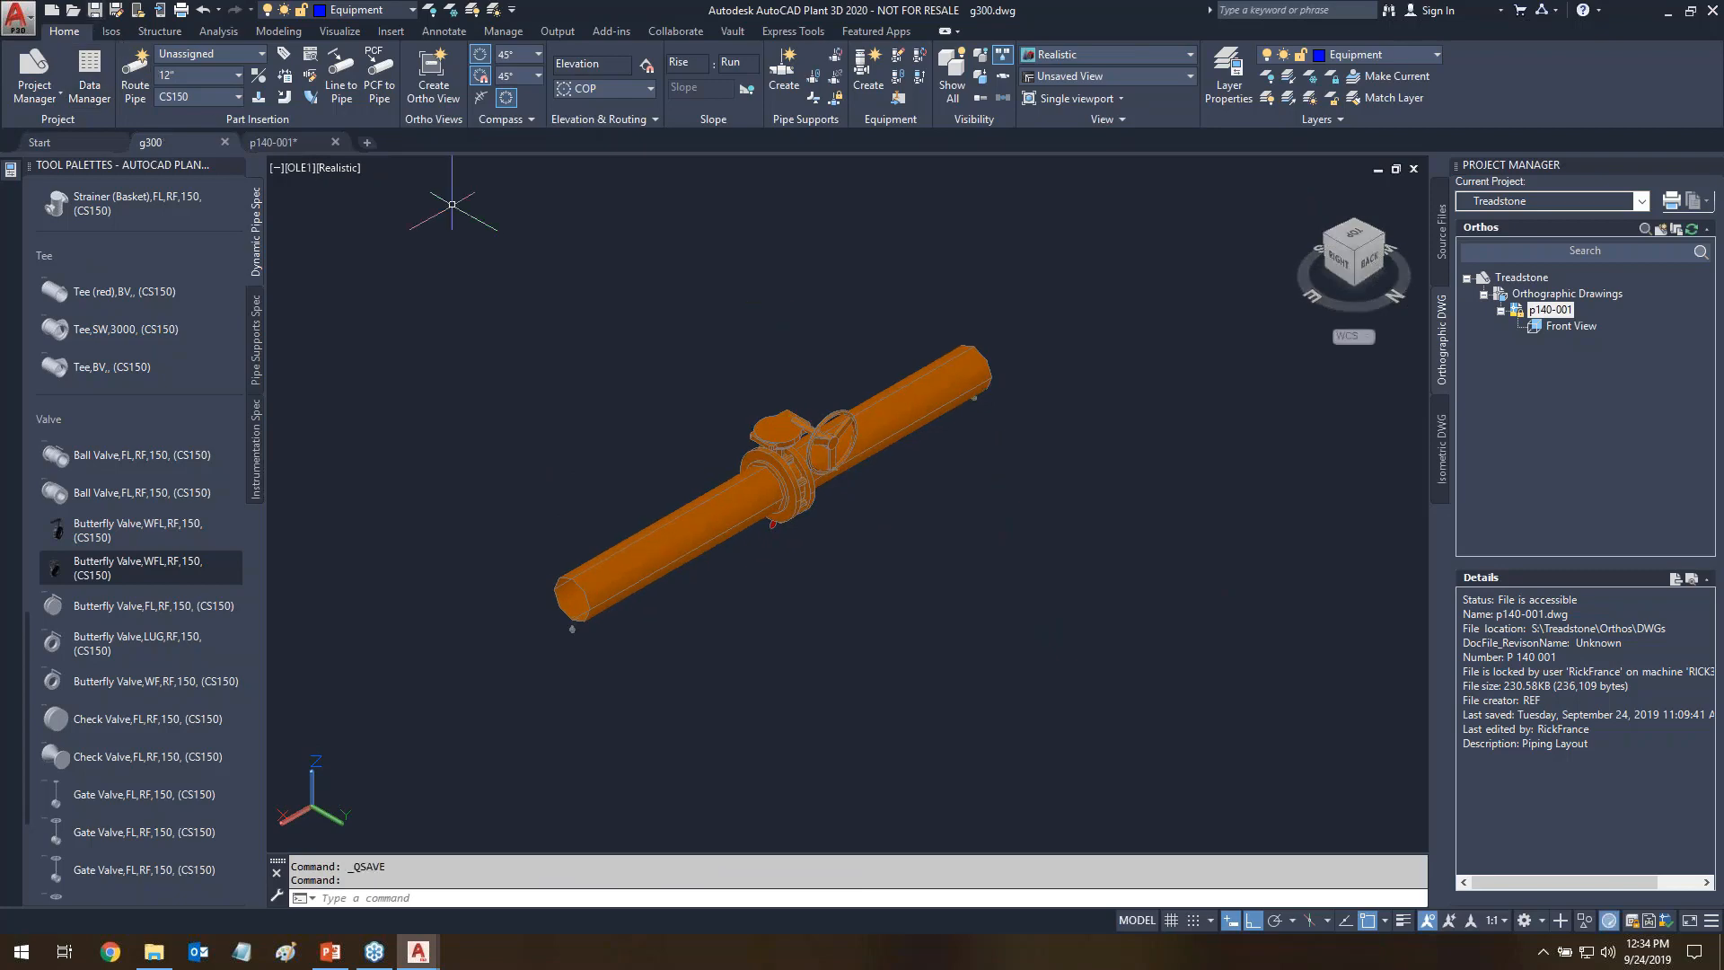
# - Update the Front View in p140-001, refresh the bill of materials with the BOM command, and check its lug bolt row
pyautogui.click(305, 141)
pyautogui.click(139, 86)
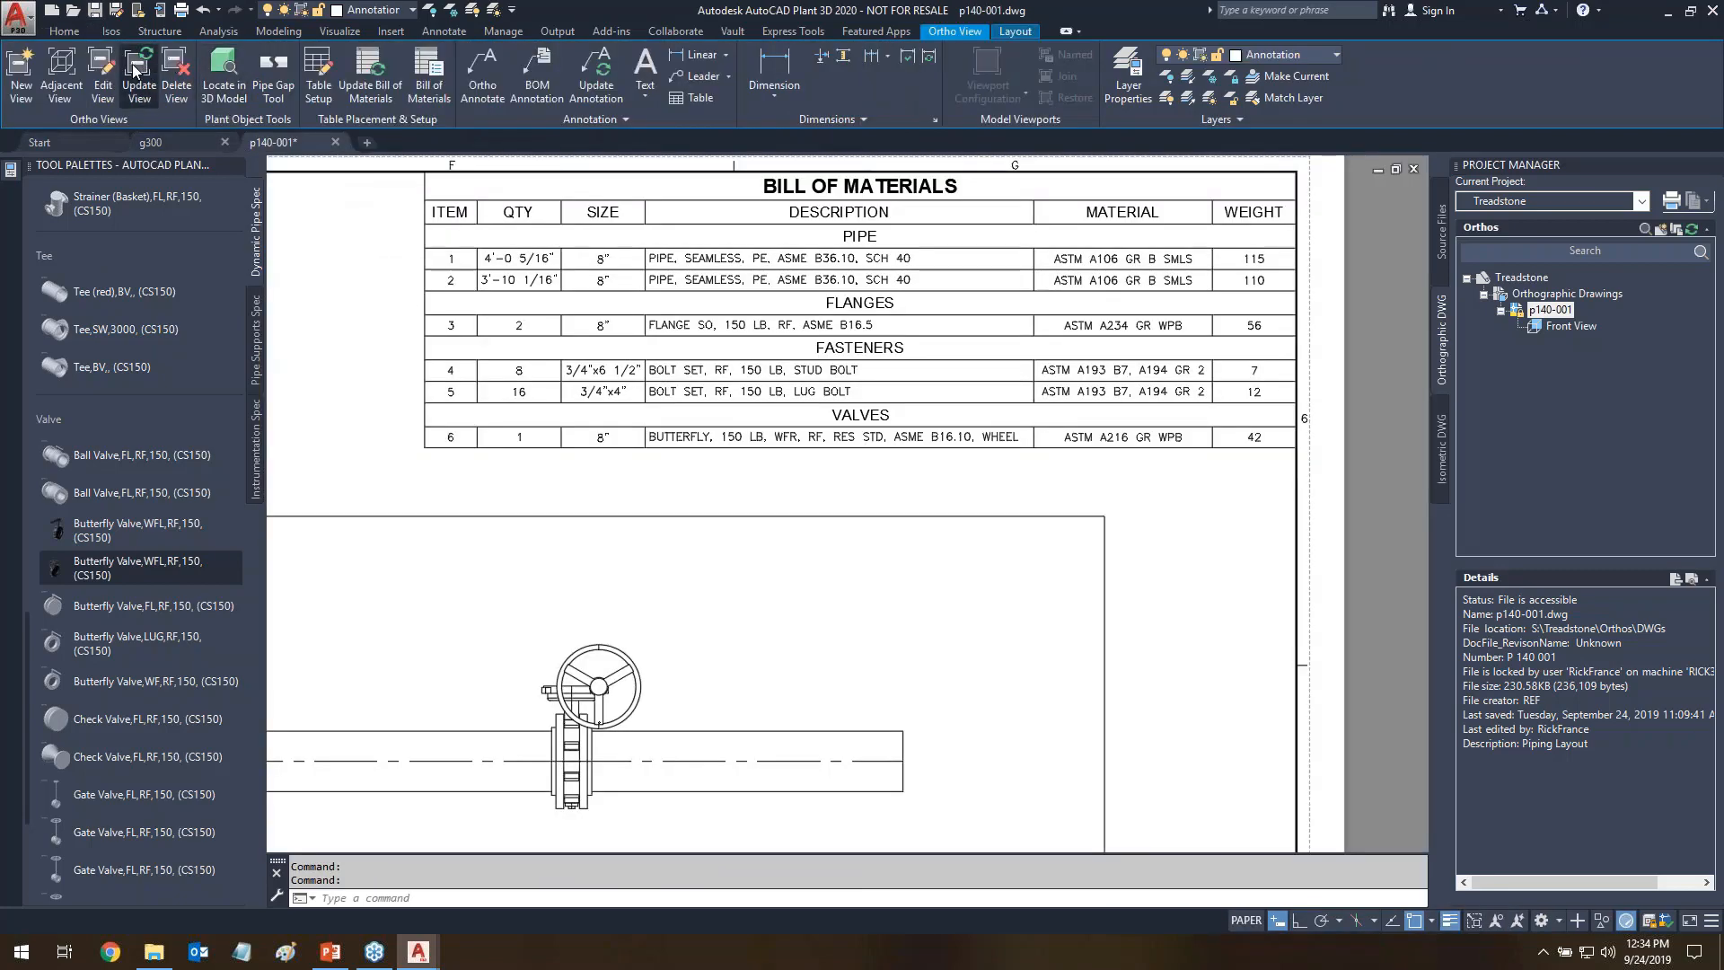
pyautogui.click(808, 517)
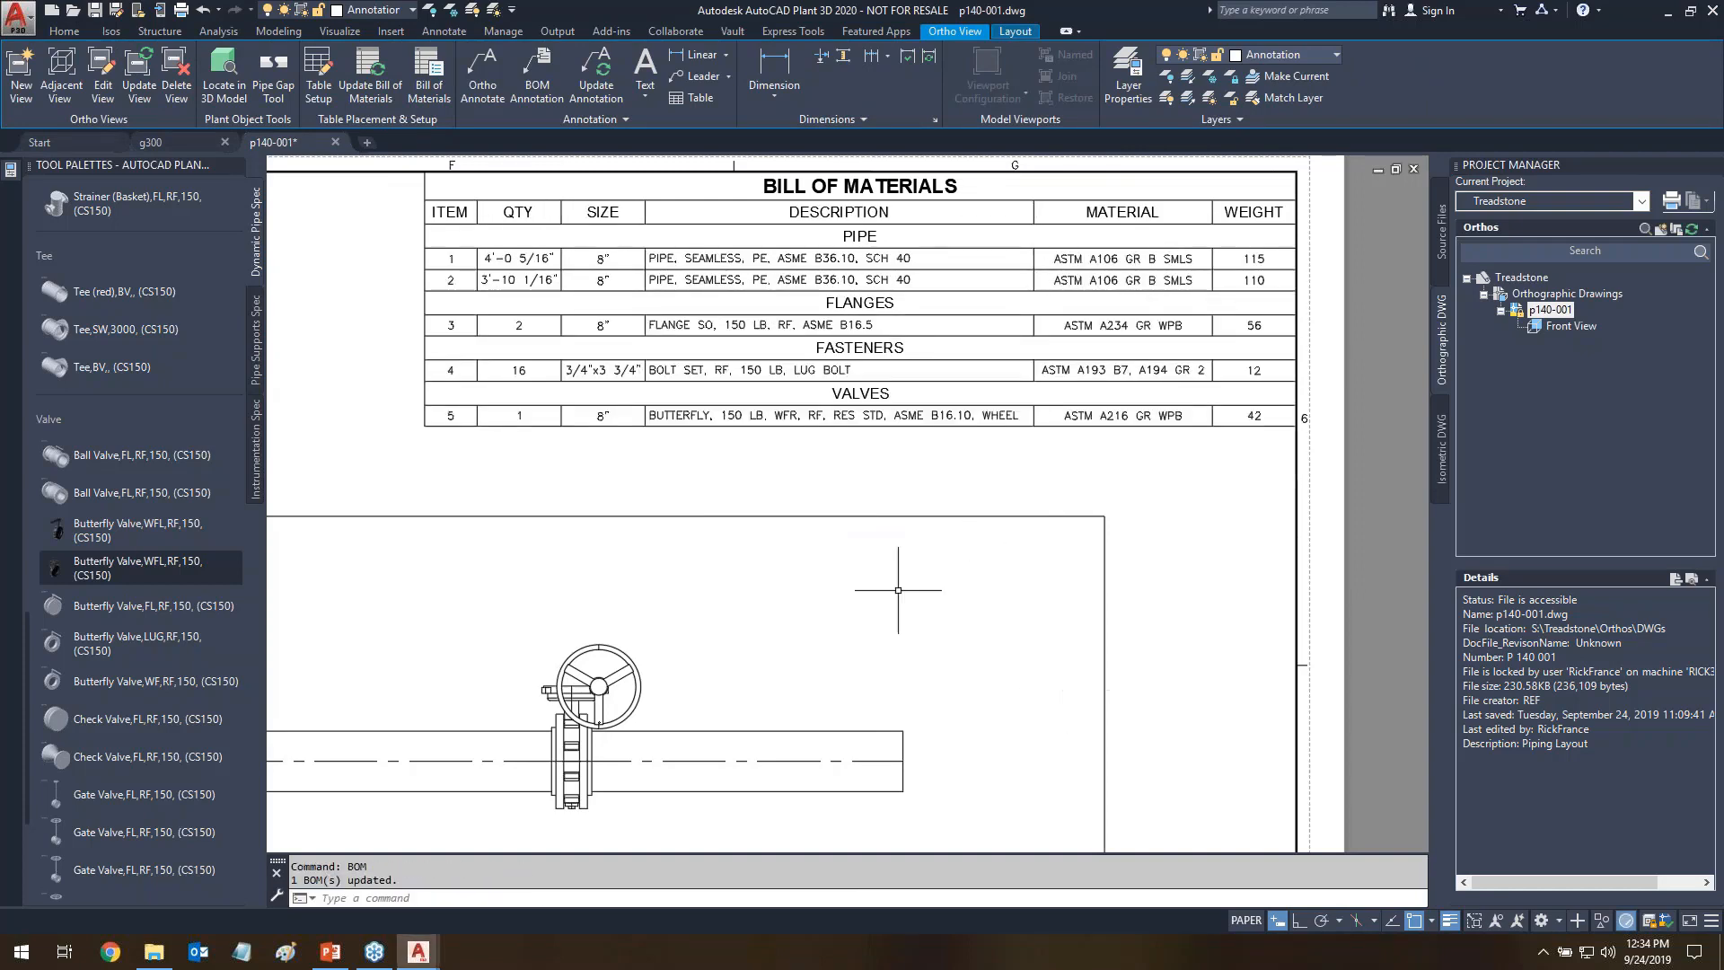
pyautogui.hotkey('ctrl', 'alt', 'd')
pyautogui.moveTo(494, 392); pyautogui.dragTo(541, 389)
pyautogui.moveTo(772, 392)
pyautogui.mouseDown()
pyautogui.moveTo(853, 384)
pyautogui.moveTo(789, 348)
pyautogui.moveTo(763, 398)
pyautogui.moveTo(814, 394)
pyautogui.mouseUp()
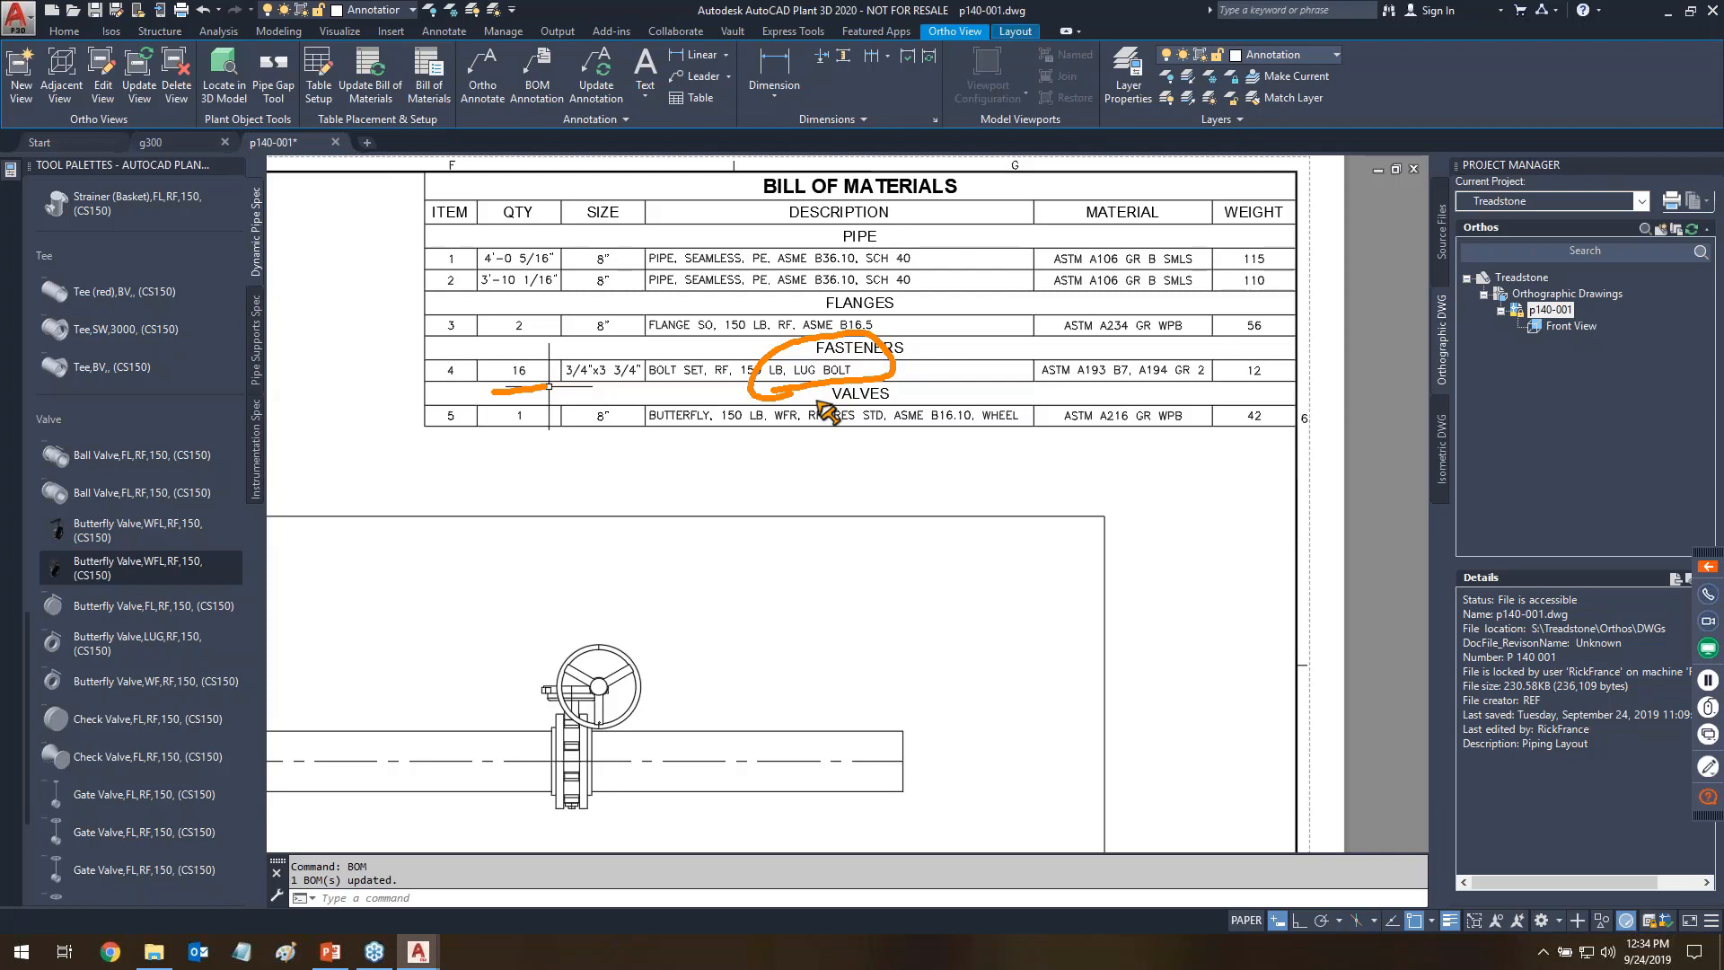
# - Generate a production isometric for line number PW-1000 with the Vandelay B iso style from the g300 model
pyautogui.click(181, 142)
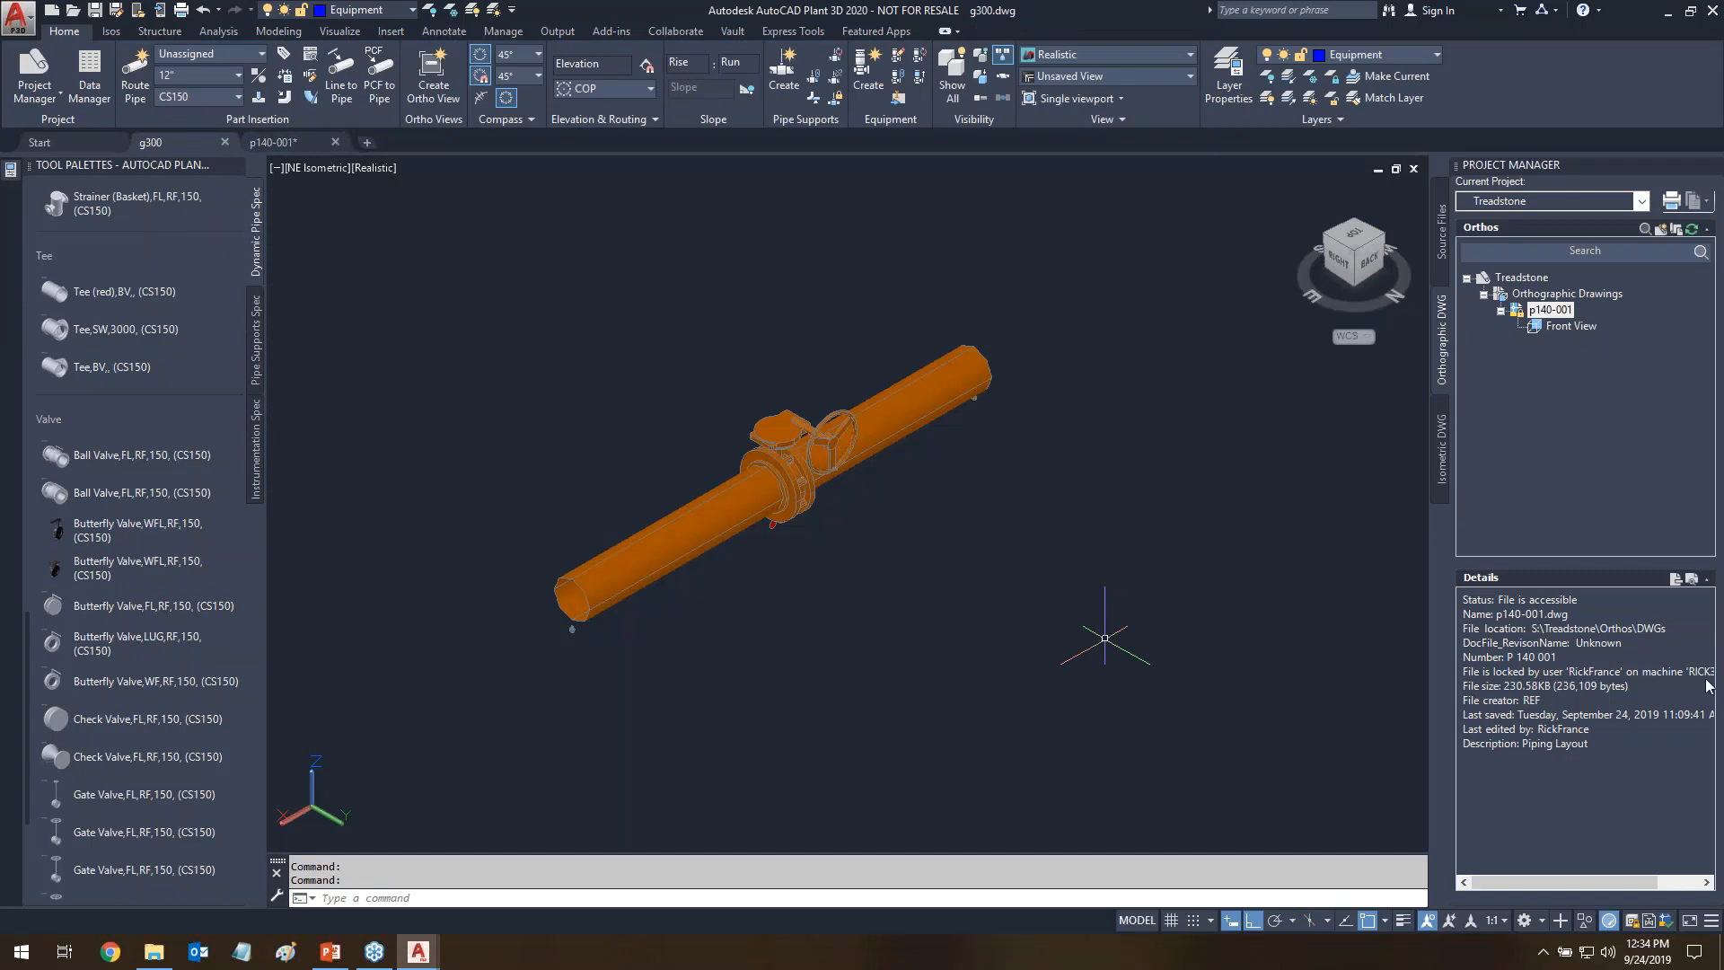
pyautogui.click(1443, 474)
pyautogui.click(1500, 311)
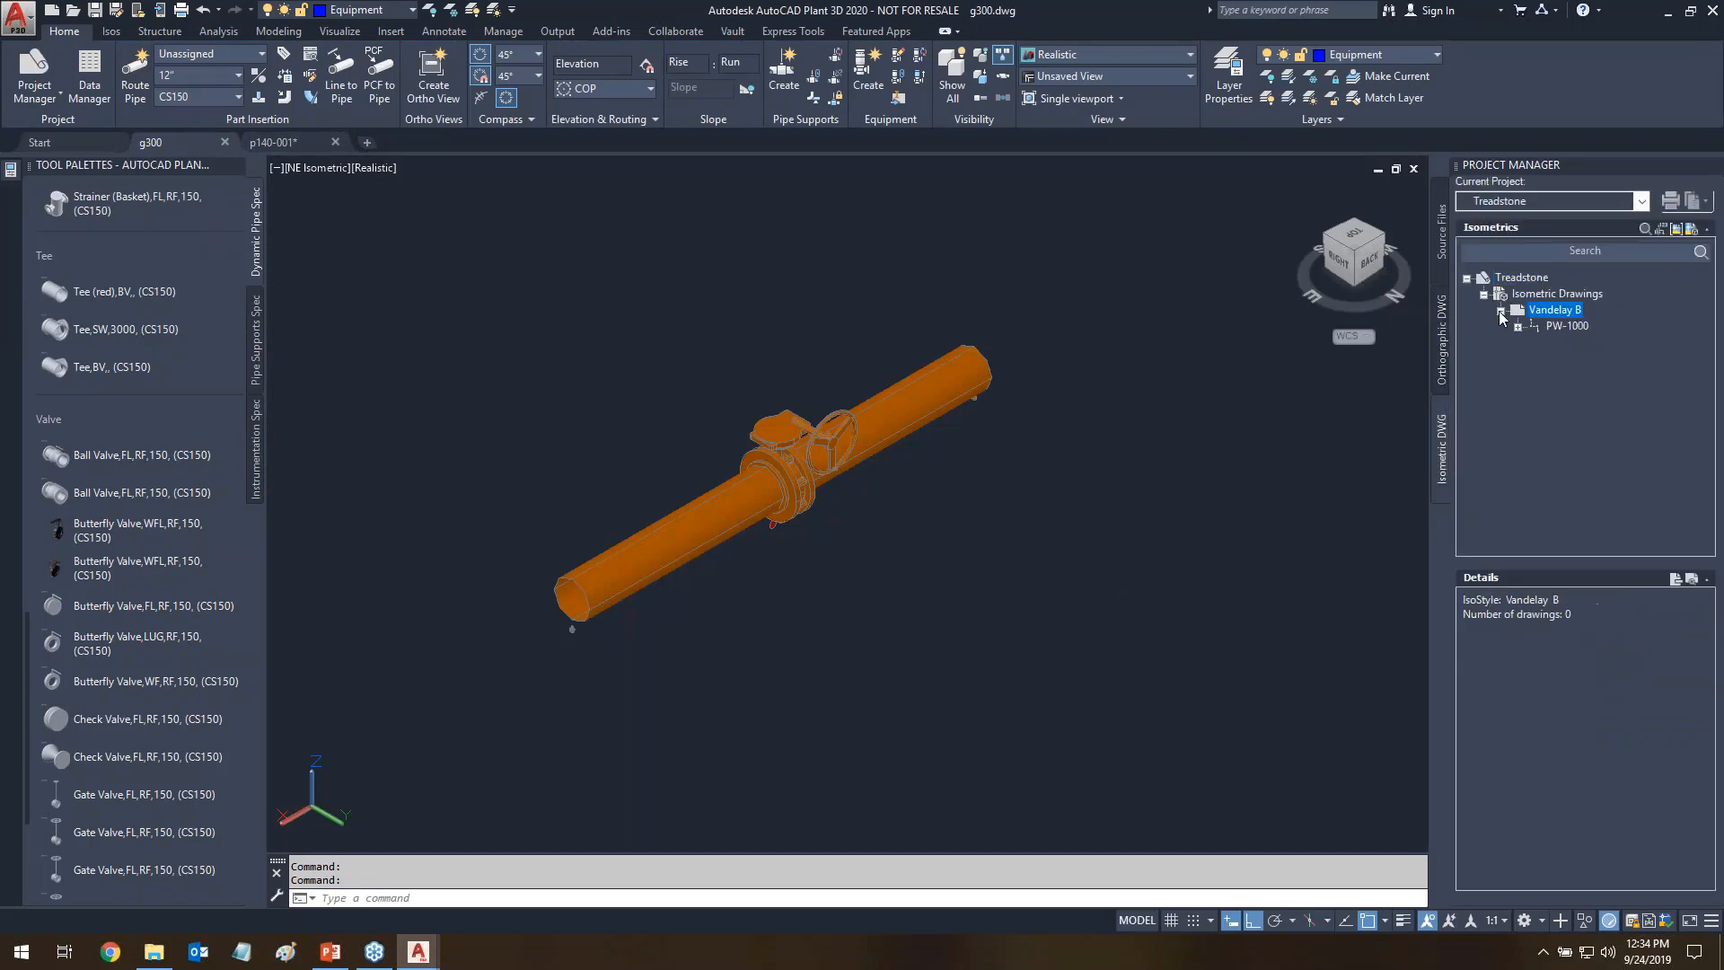
pyautogui.click(1560, 327)
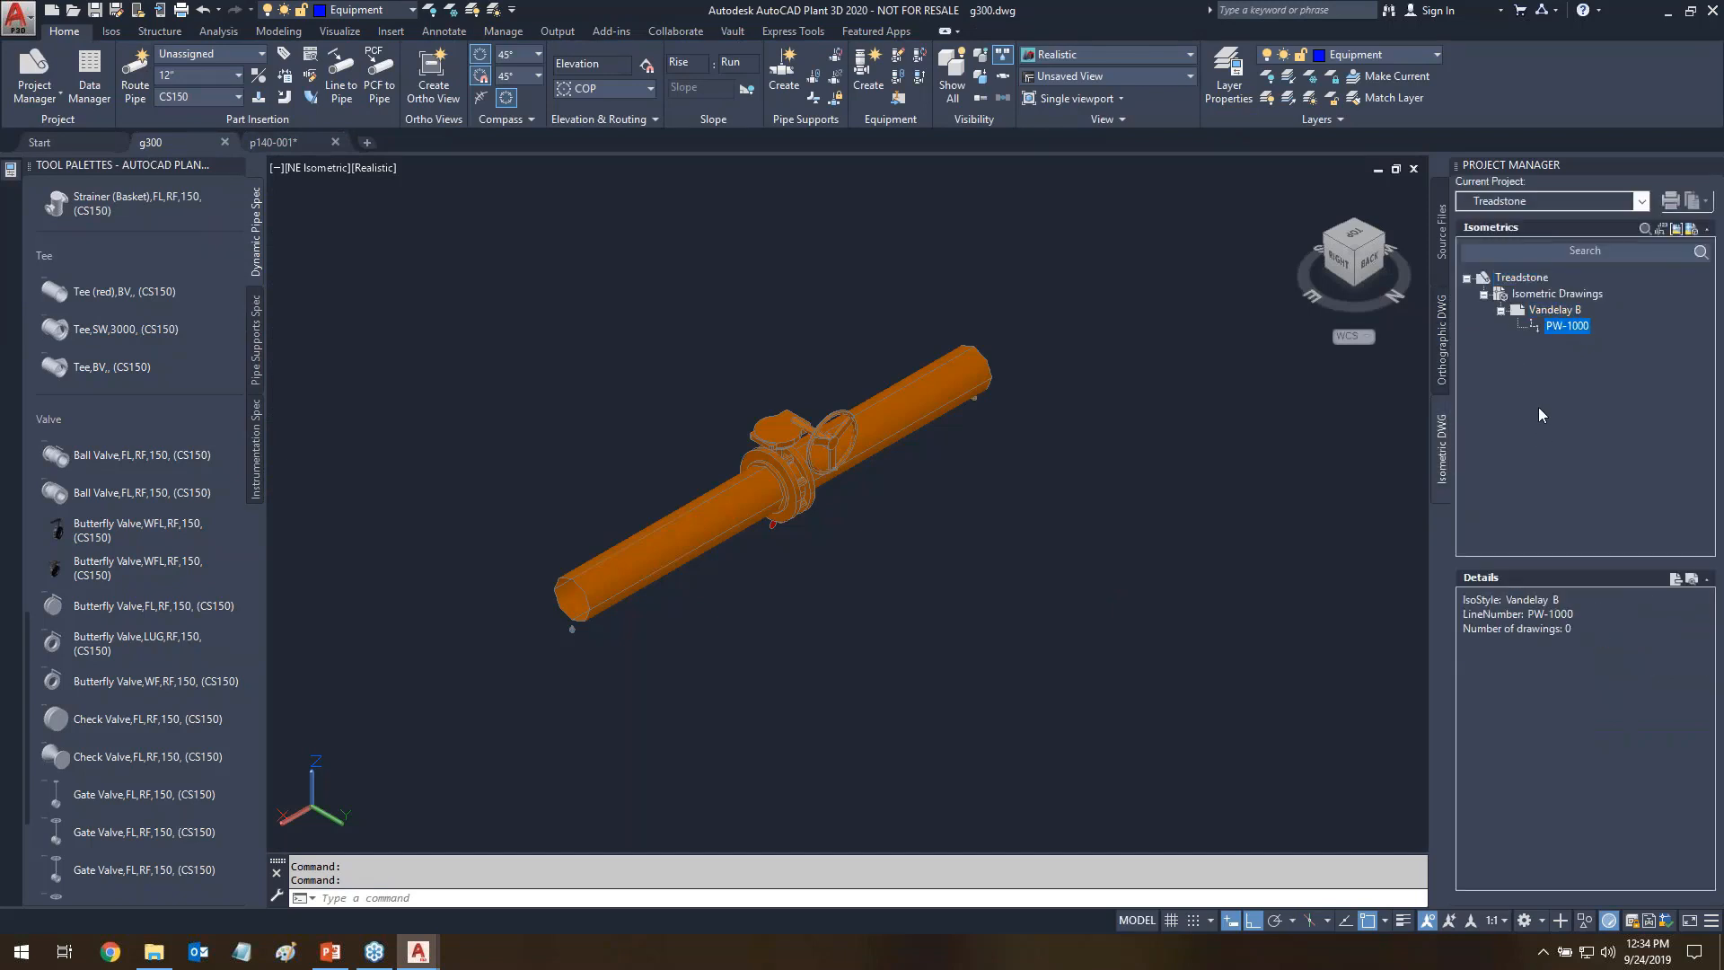
pyautogui.rightClick(1546, 329)
pyautogui.click(1616, 431)
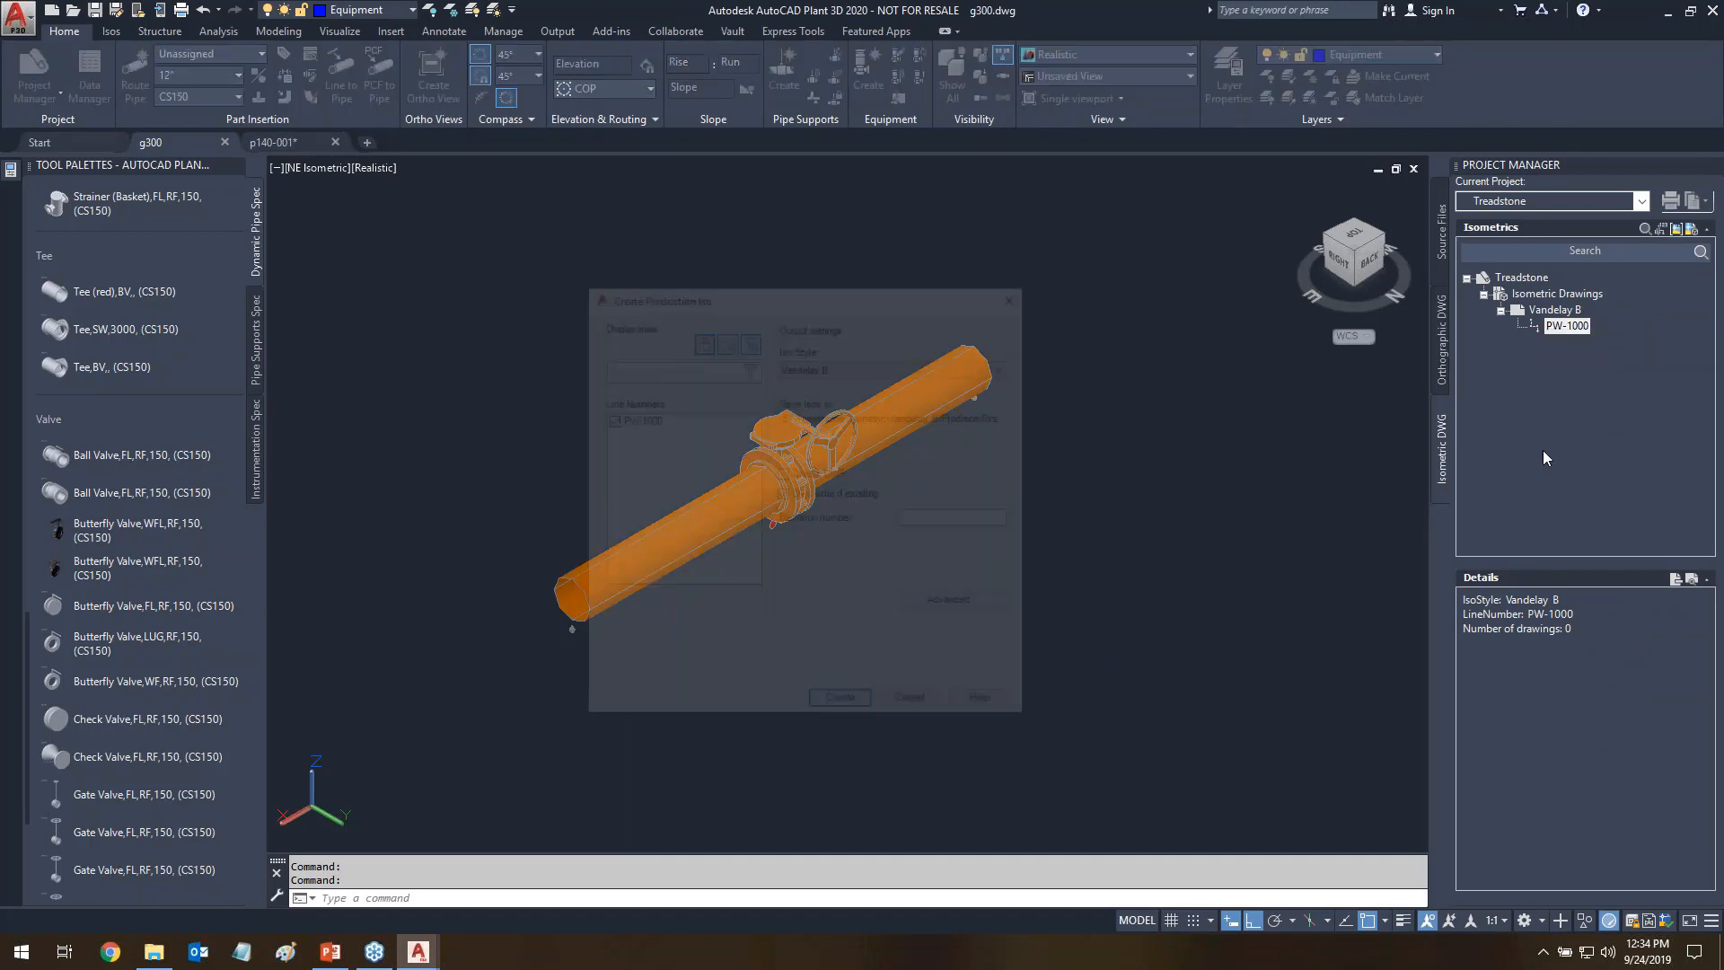
pyautogui.click(842, 706)
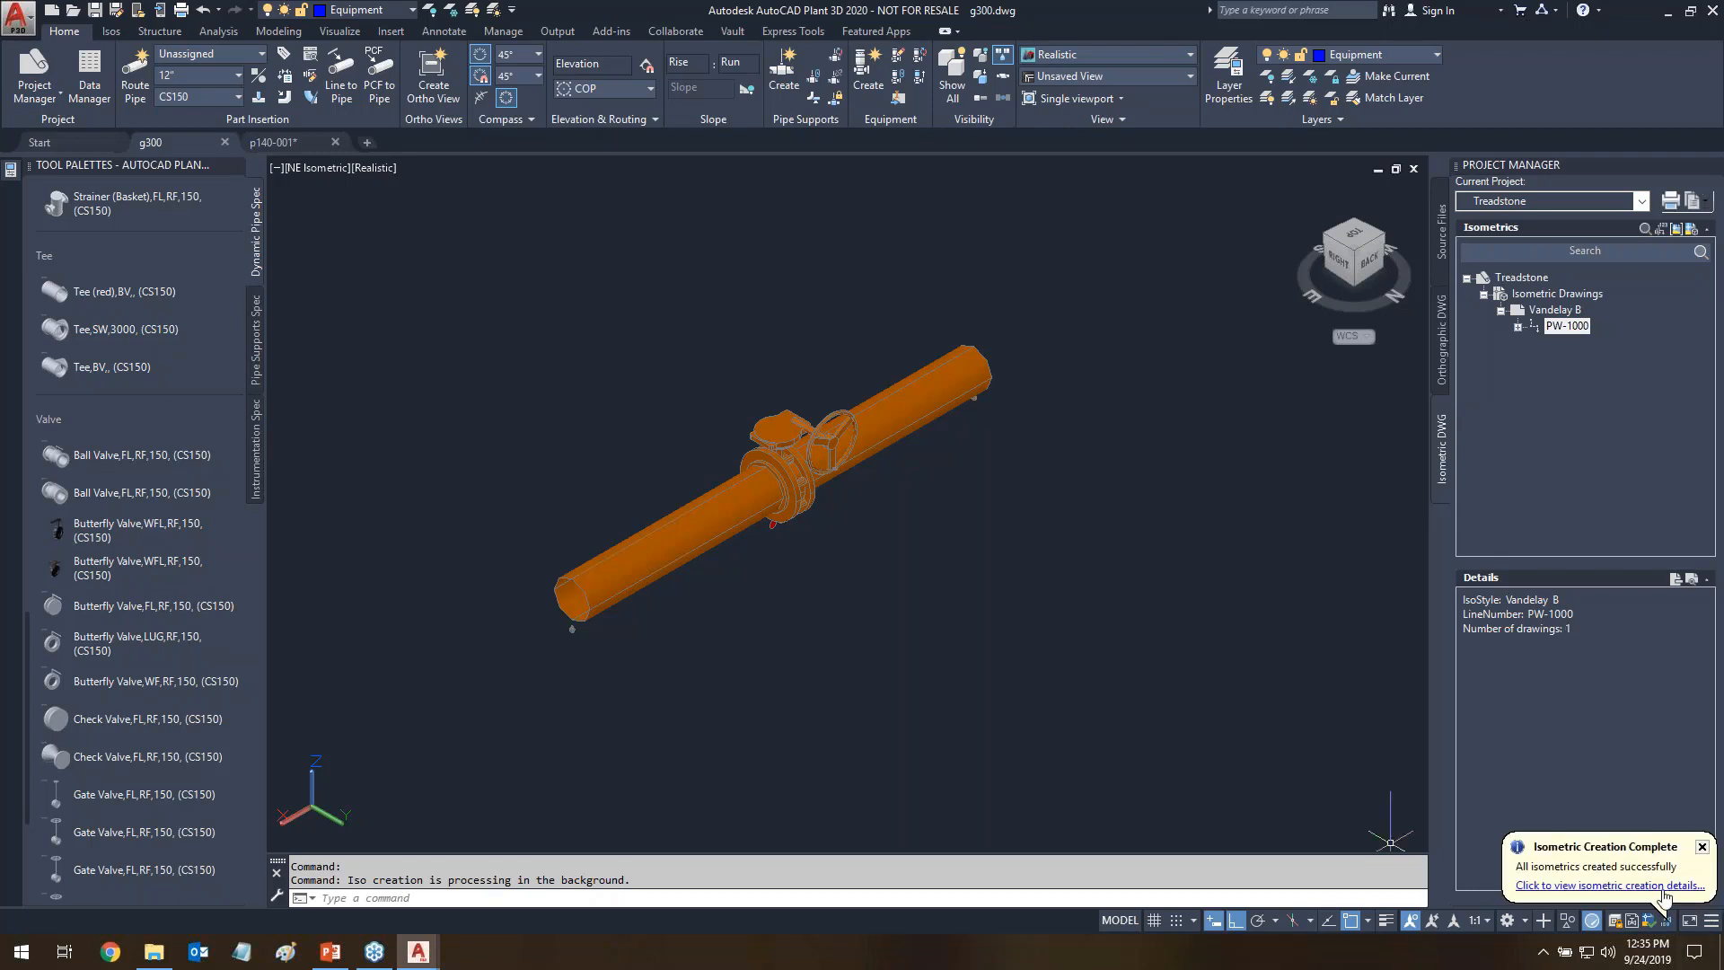
pyautogui.click(1701, 846)
# - Open isometric drawing PW-1000, examine the lug bolt row of its bill of materials, and close it without saving
pyautogui.click(1519, 327)
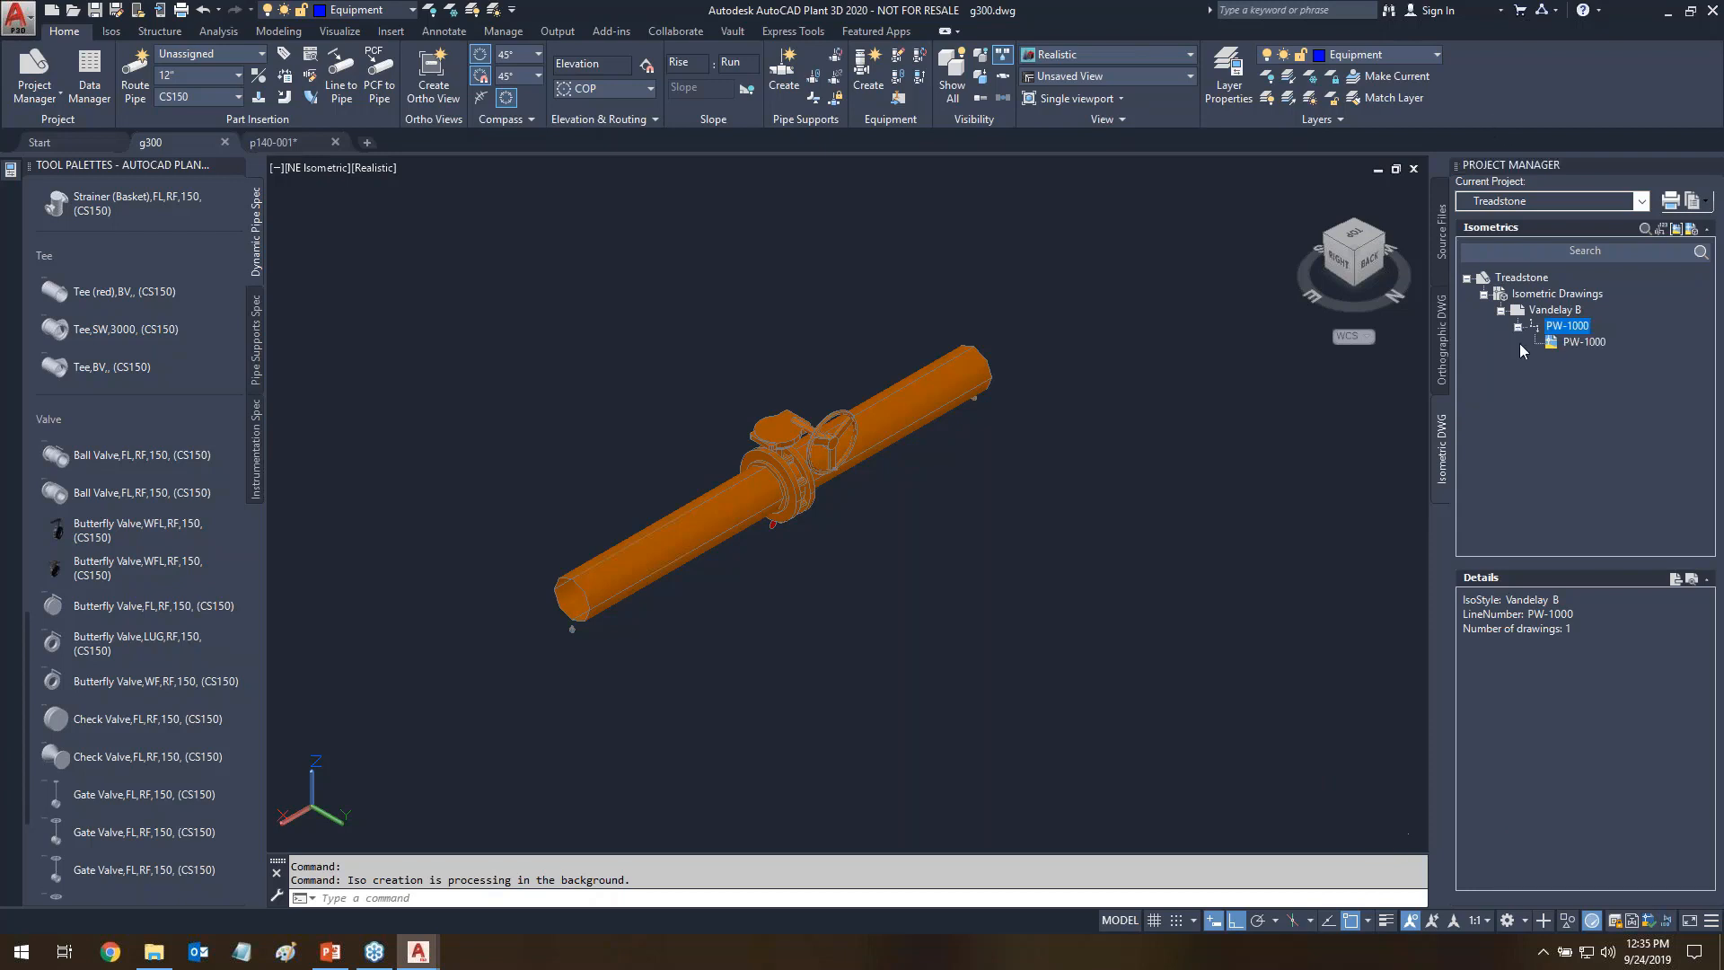
pyautogui.doubleClick(1581, 341)
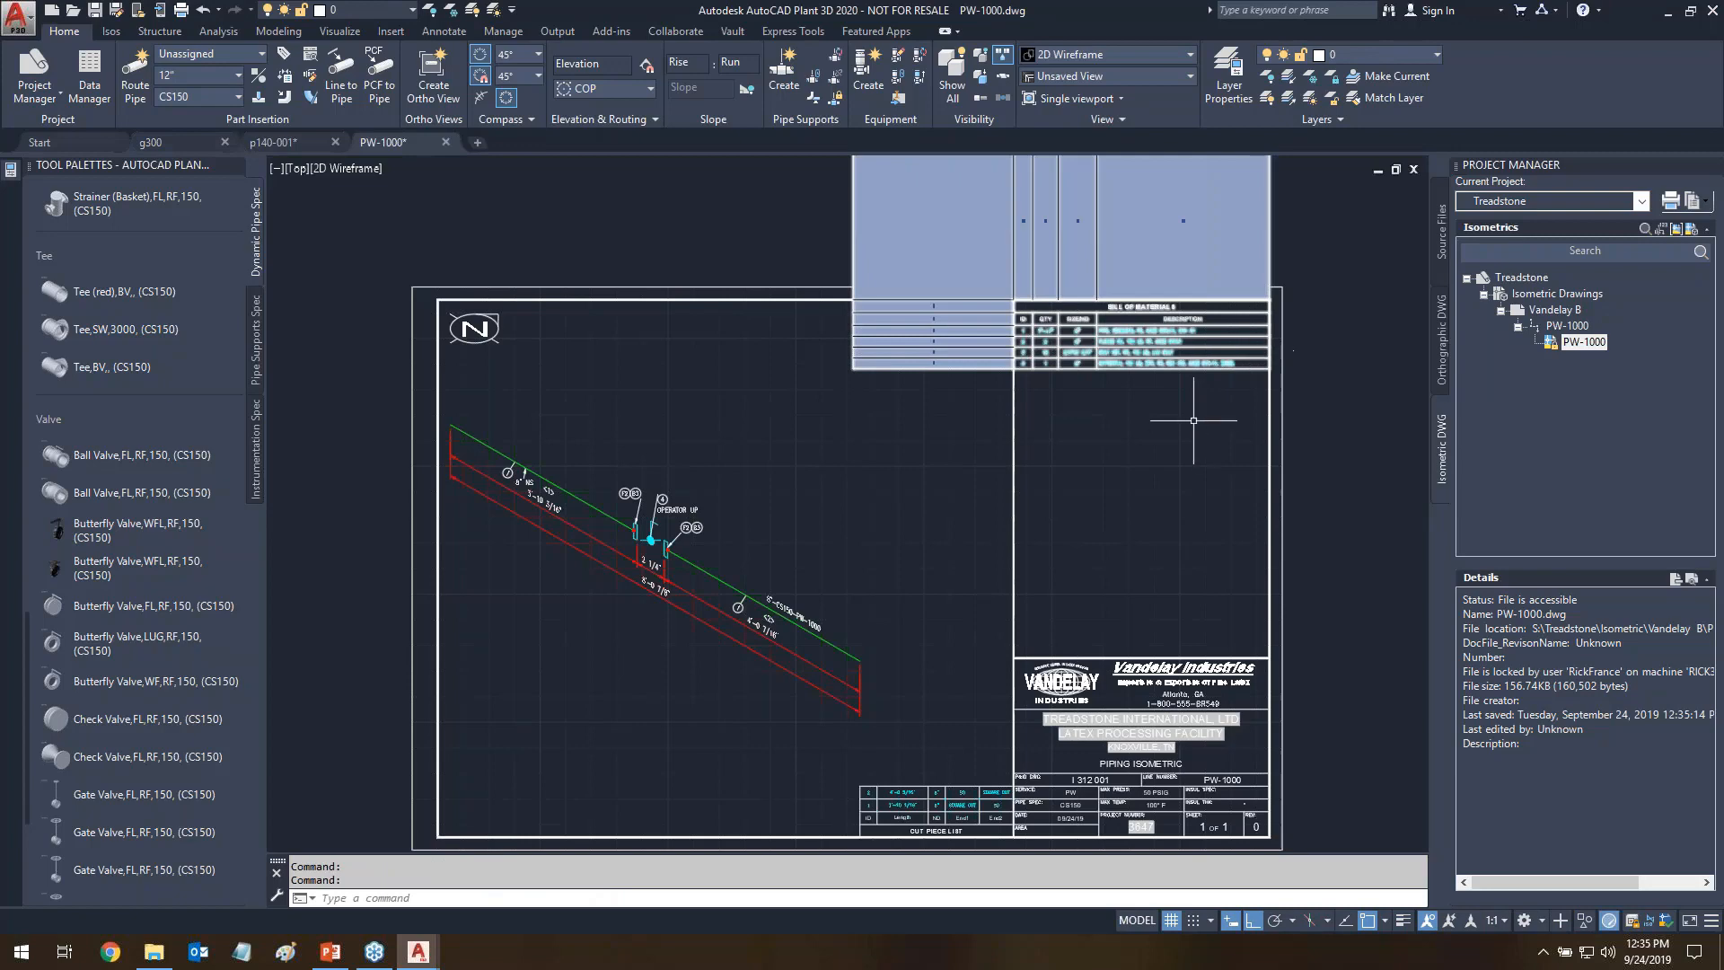
pyautogui.scroll(5, 1193, 404)
pyautogui.moveTo(1151, 537); pyautogui.dragTo(1083, 784, button='middle')
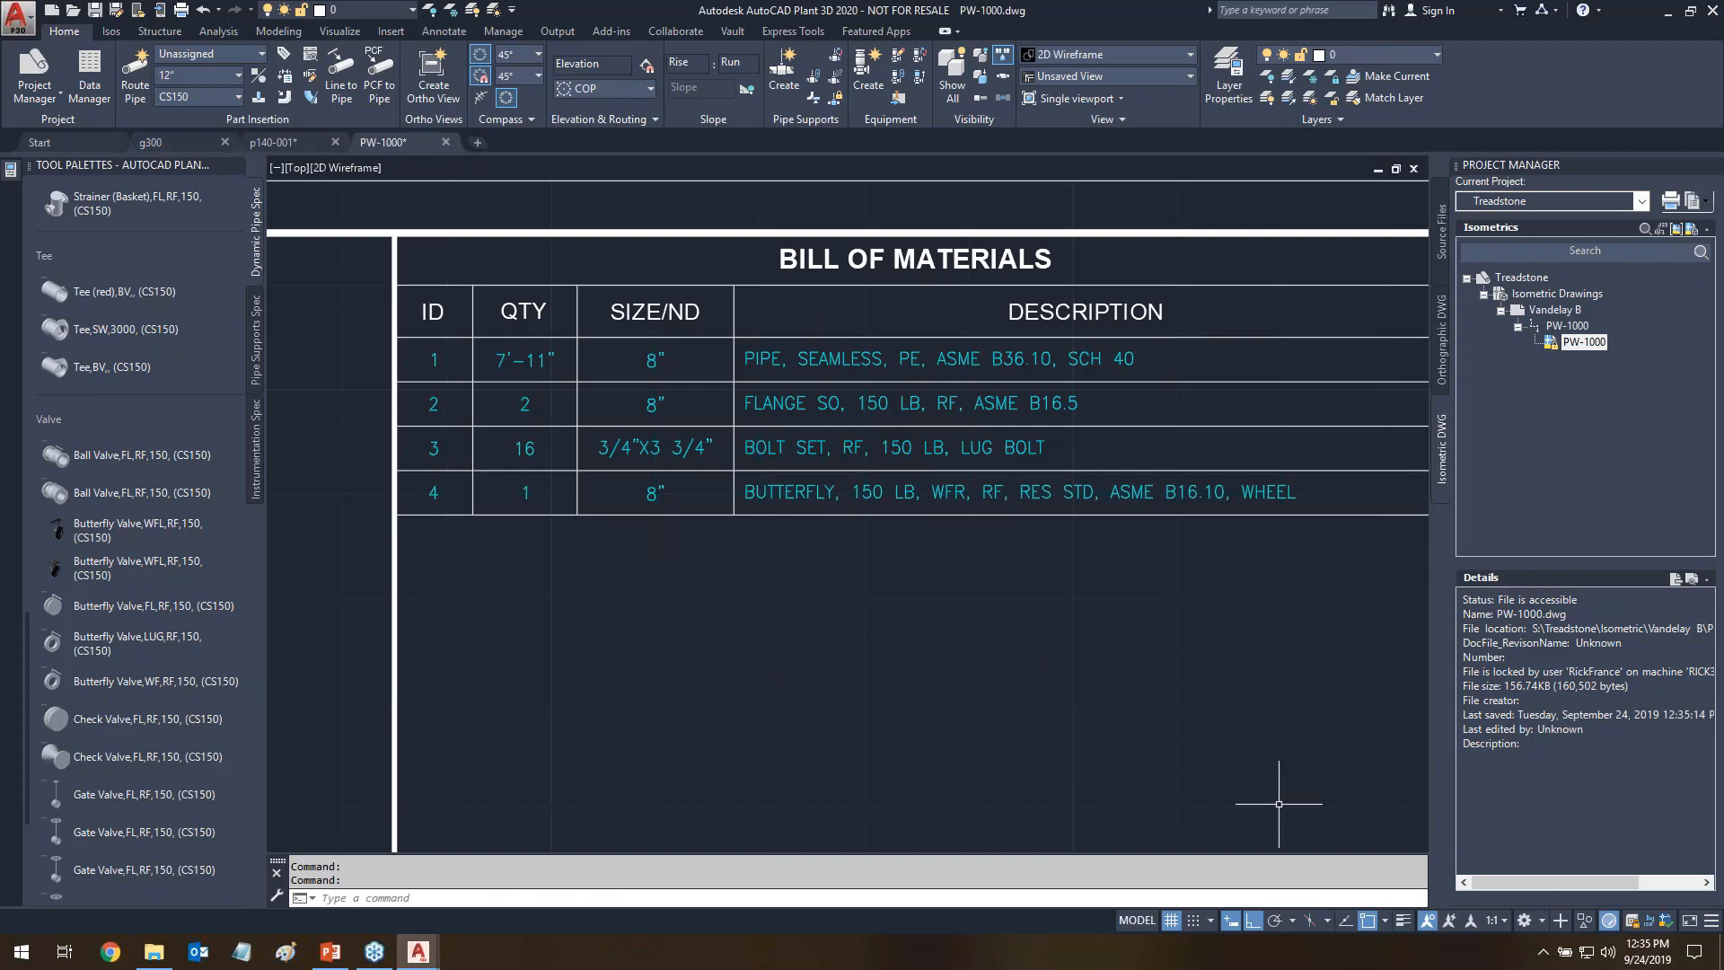
pyautogui.click(446, 142)
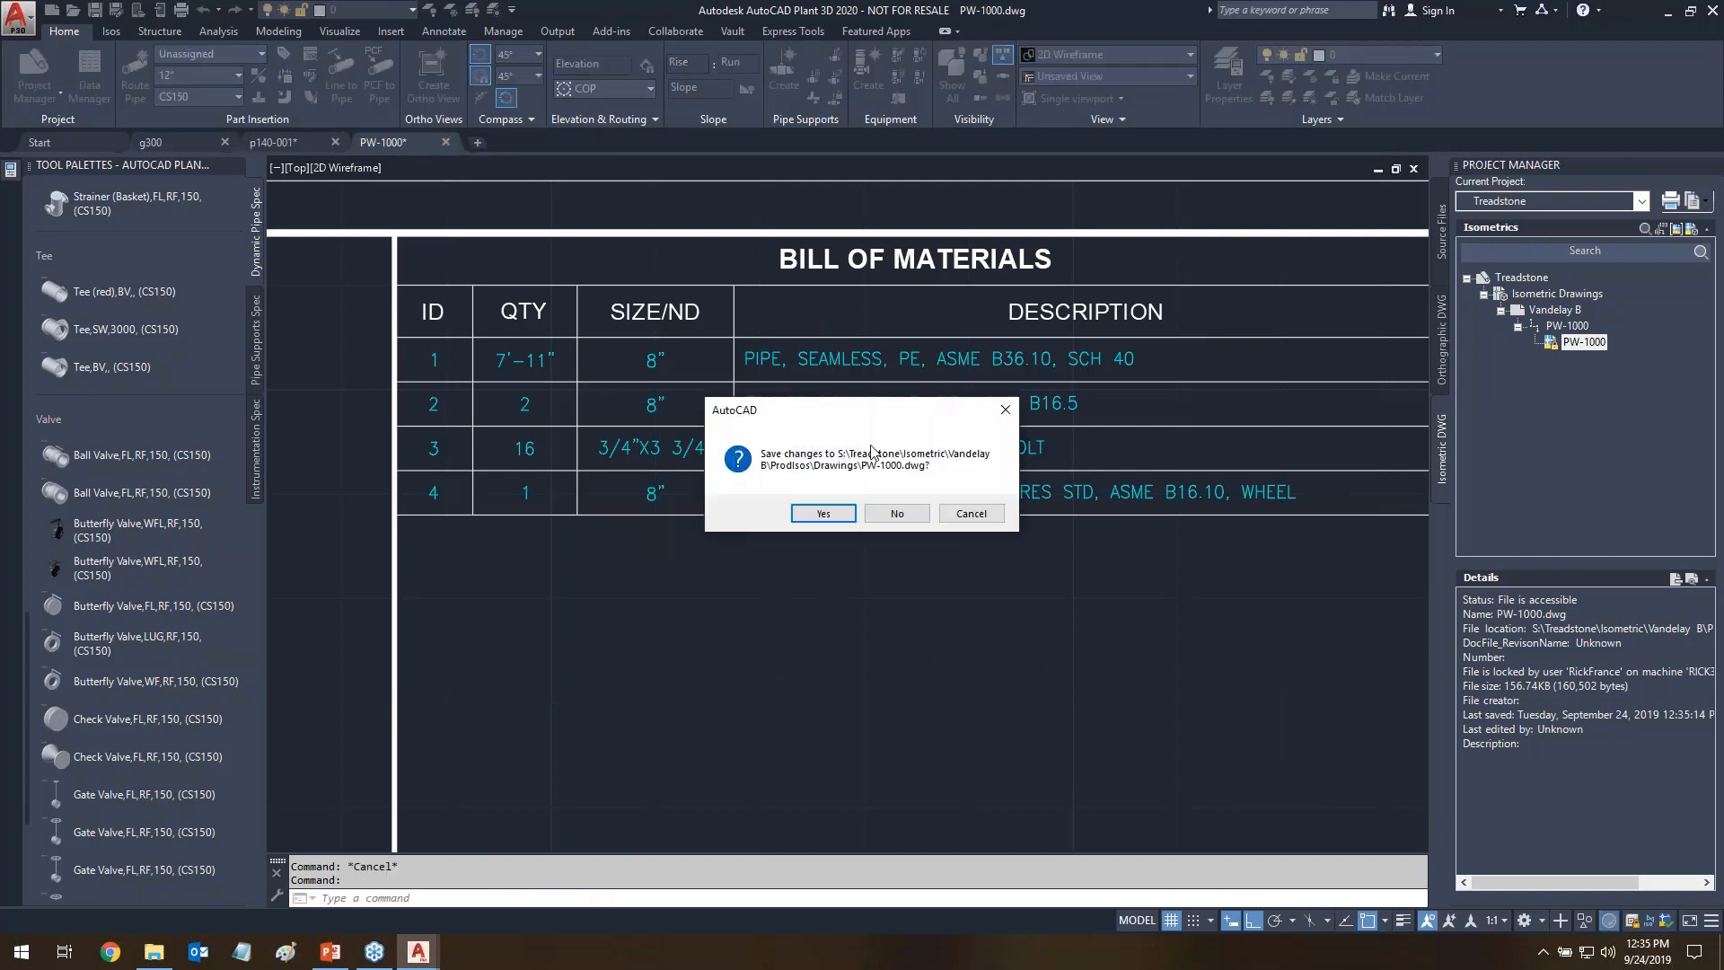
pyautogui.click(897, 516)
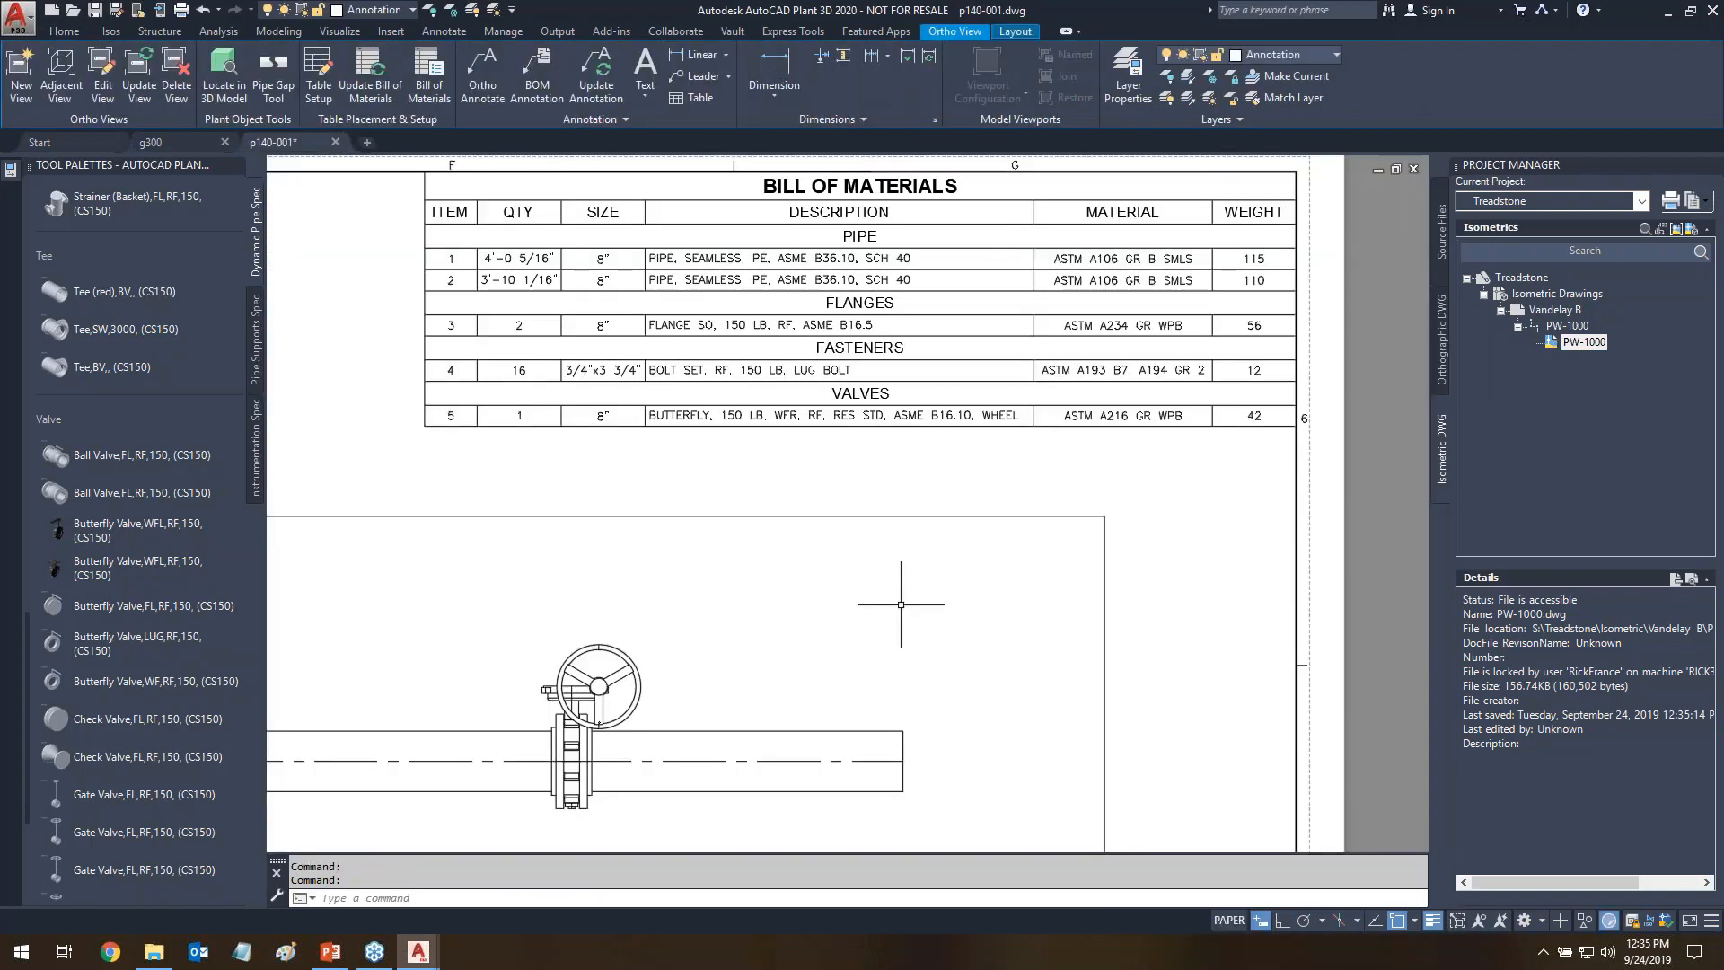
# - Open the Piping Connection Settings in the Treadstone project setup from the g300 model
pyautogui.click(169, 140)
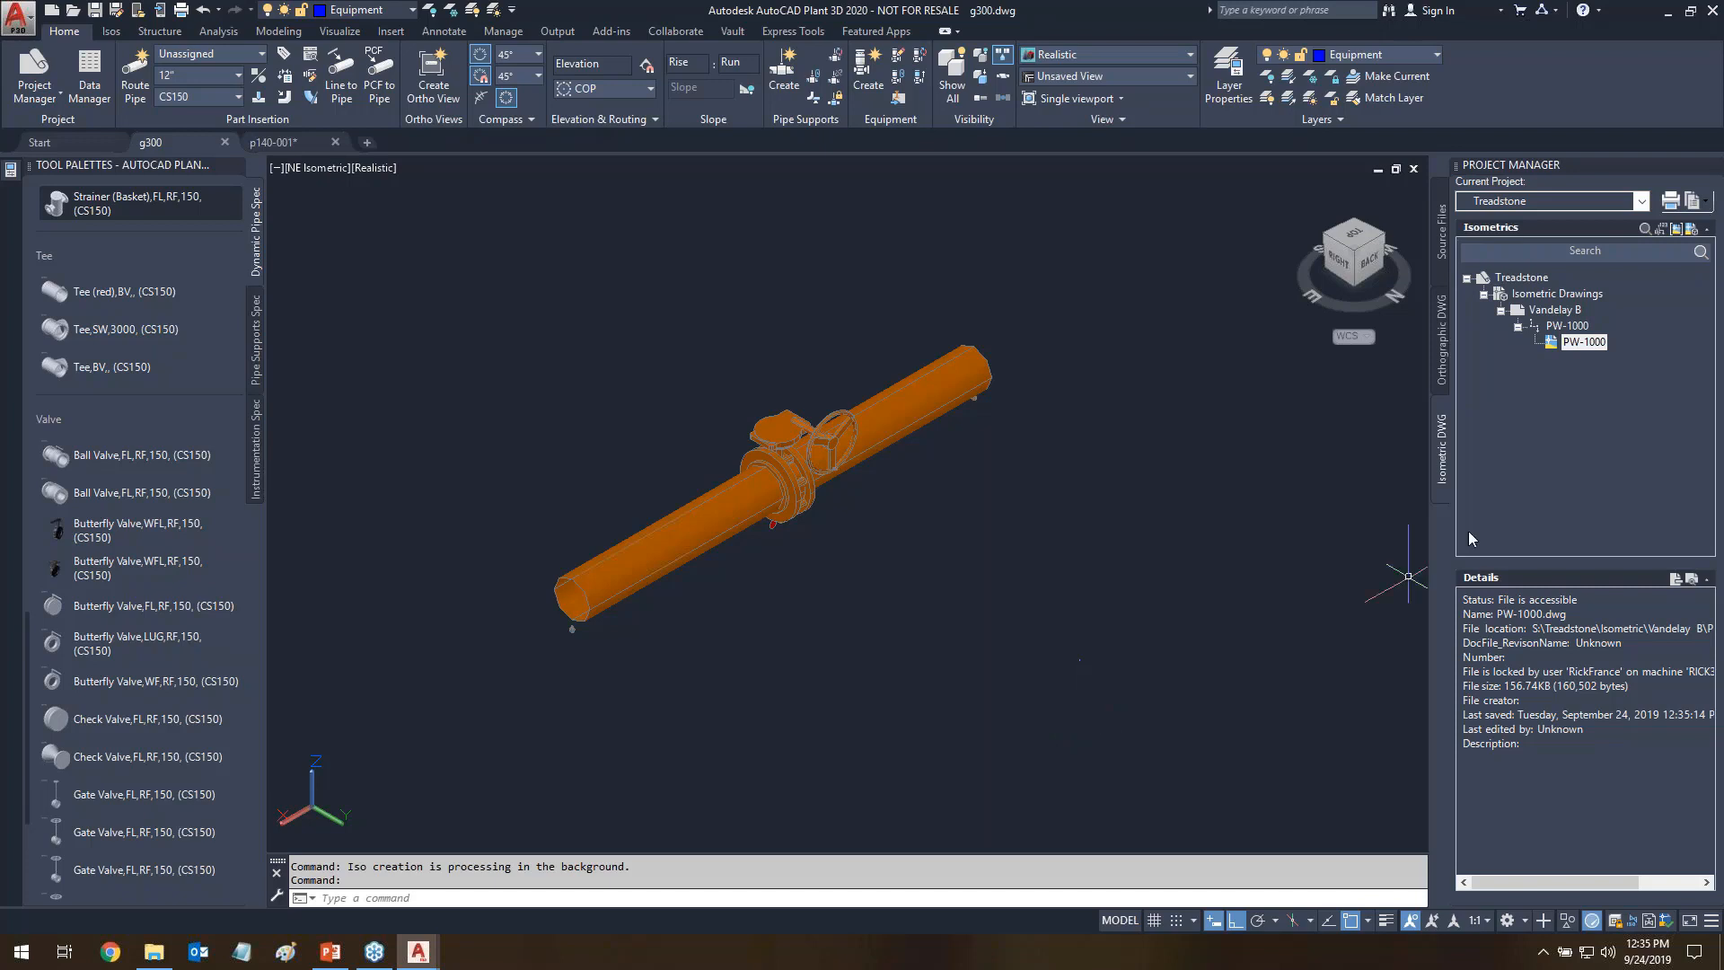
pyautogui.click(1522, 277)
pyautogui.rightClick(1523, 277)
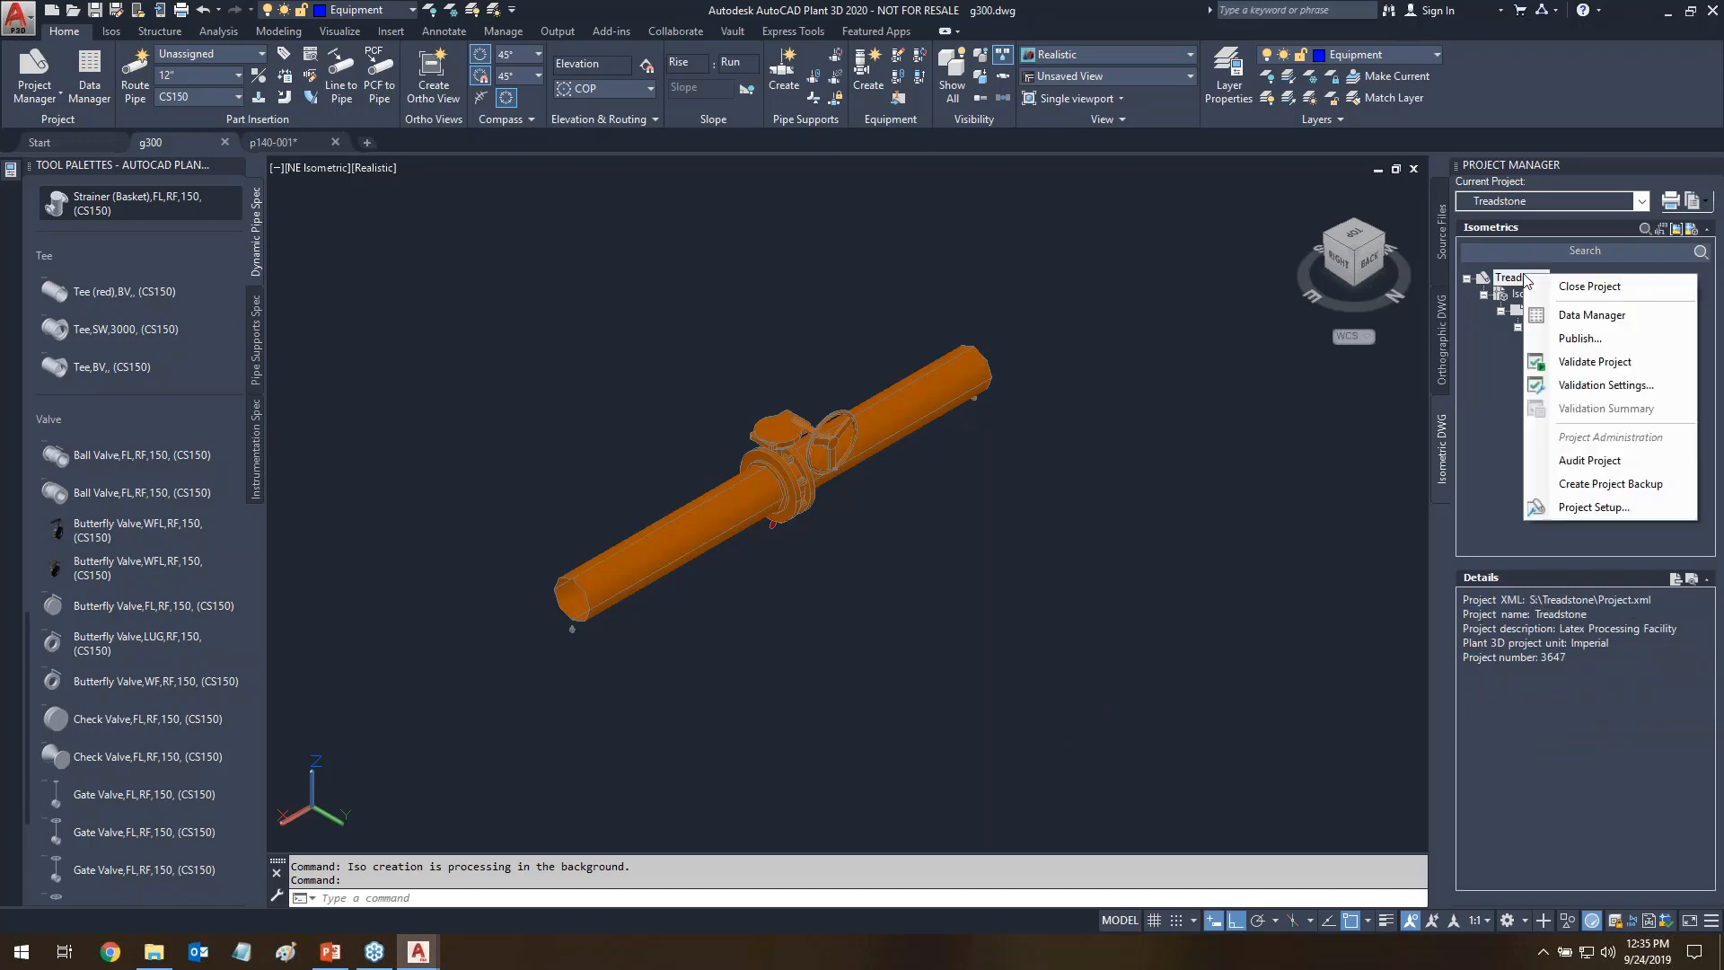
pyautogui.click(1580, 507)
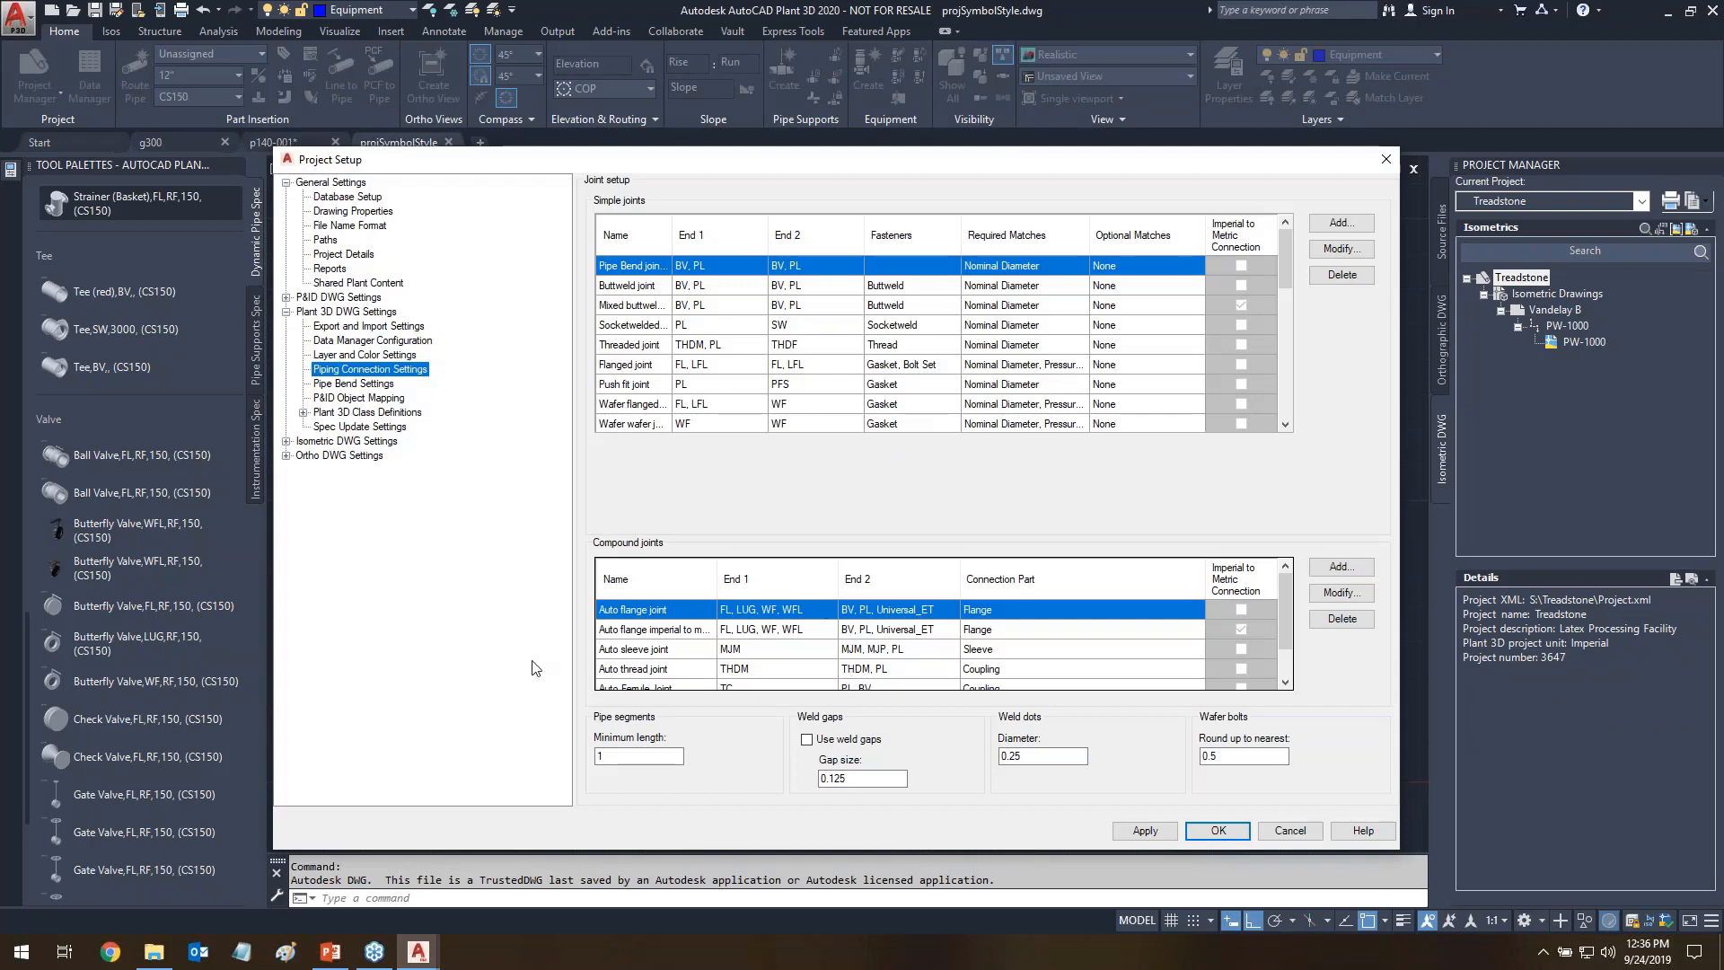
pyautogui.moveTo(555, 753)
pyautogui.mouseDown()
pyautogui.moveTo(635, 786)
pyautogui.moveTo(918, 816)
pyautogui.moveTo(1251, 797)
pyautogui.moveTo(1347, 723)
pyautogui.moveTo(978, 689)
pyautogui.moveTo(618, 693)
pyautogui.mouseUp()
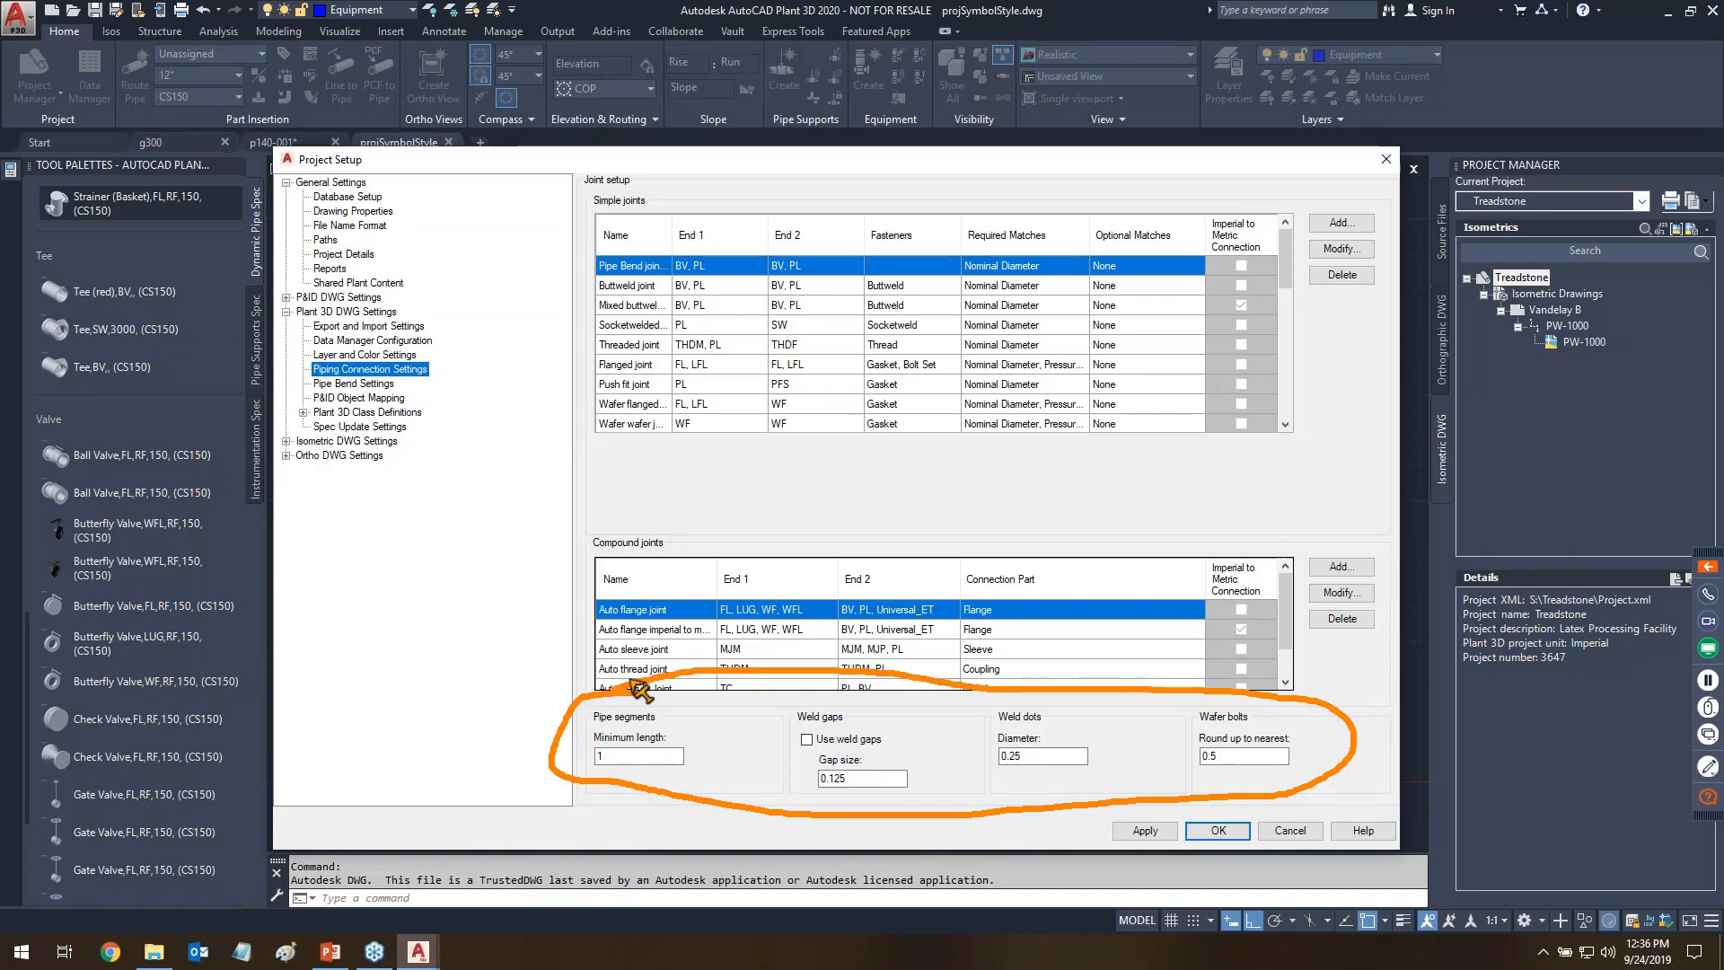
# - Try to set the minimum pipe segment length to 20
pyautogui.click(642, 757)
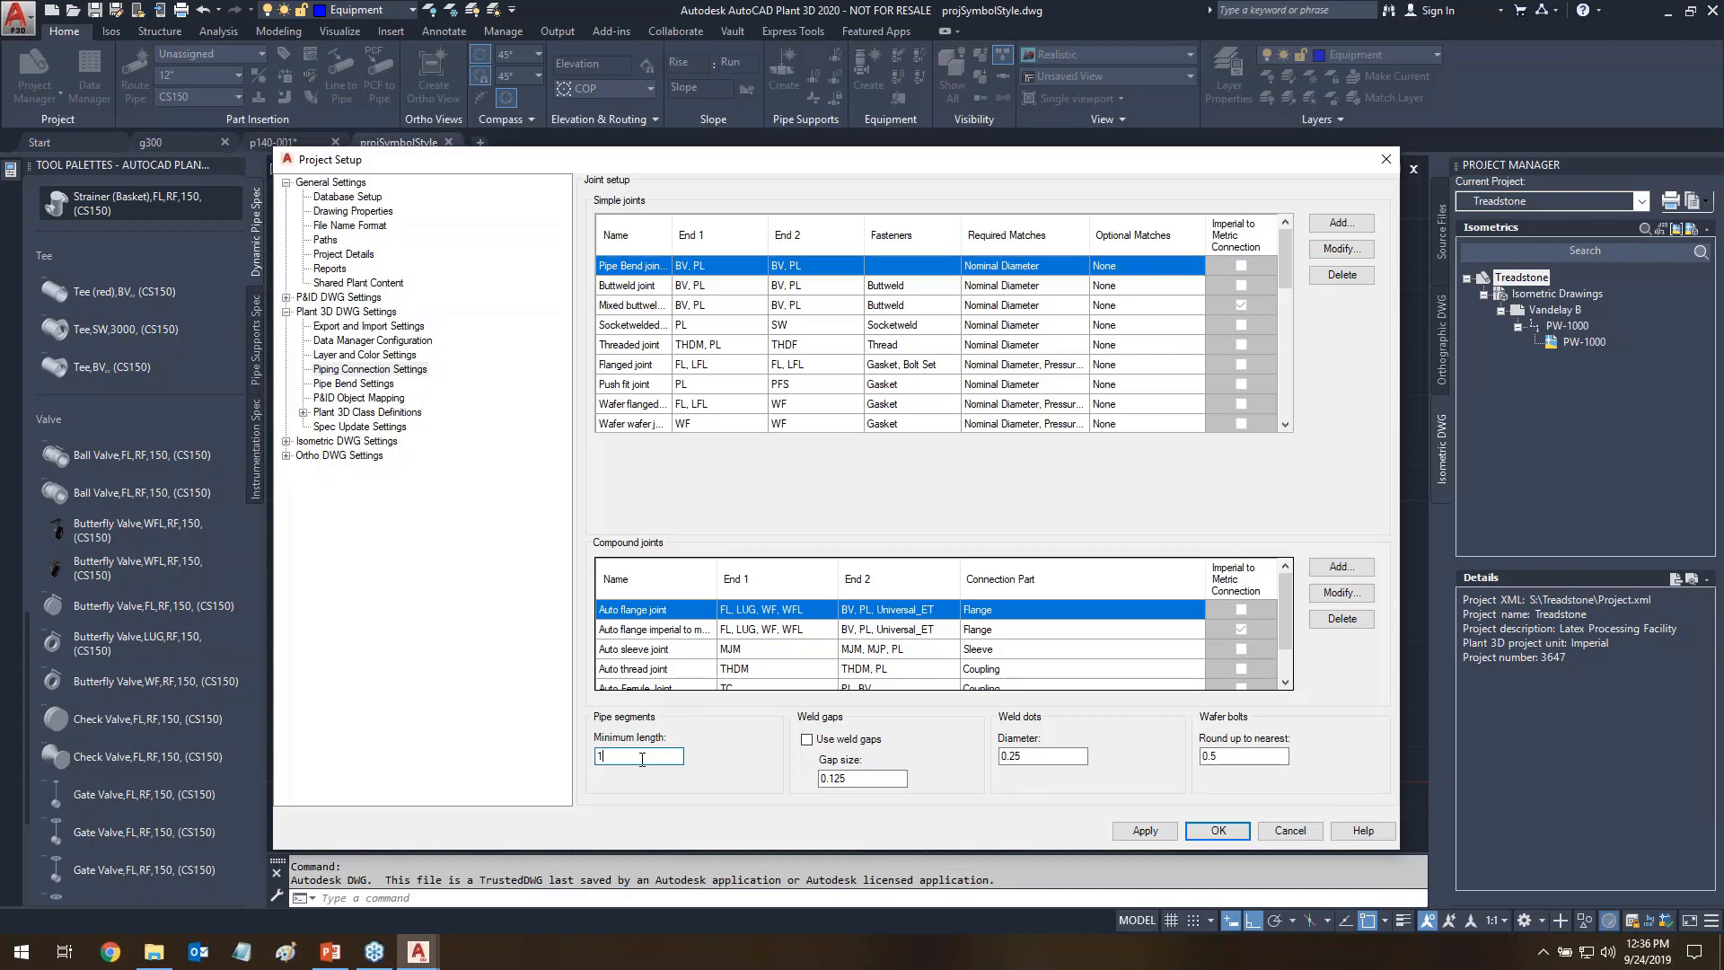
pyautogui.write('20')
pyautogui.click(896, 782)
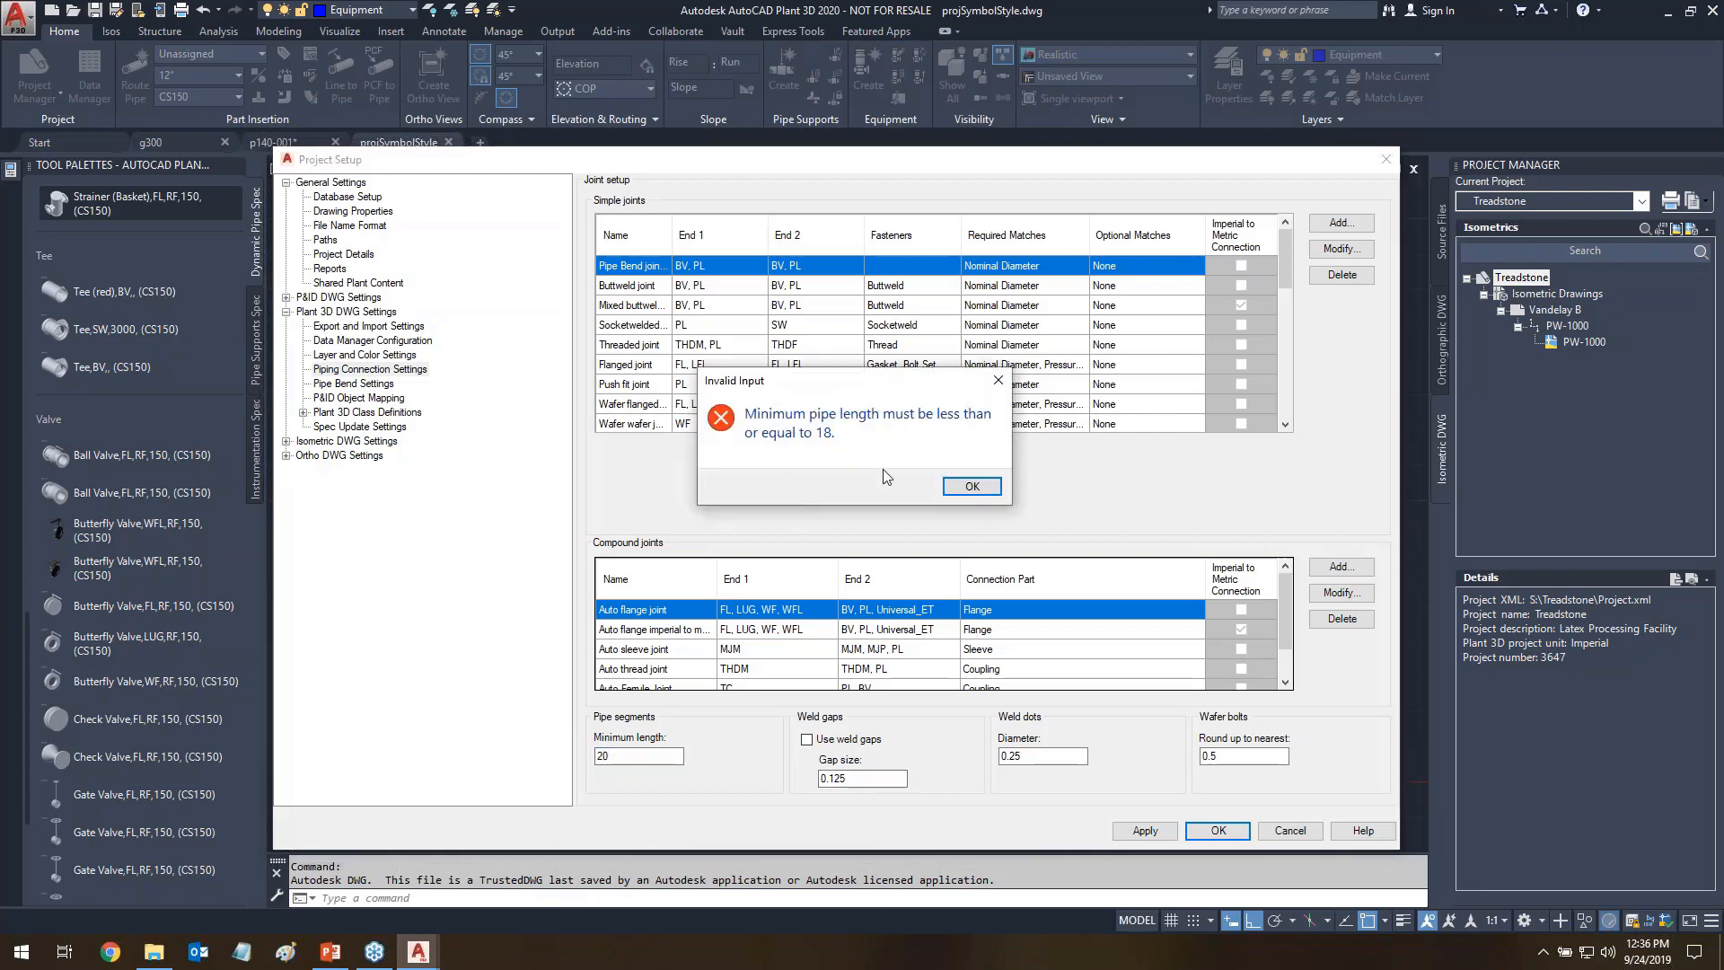
pyautogui.click(971, 485)
# - Set the minimum pipe segment length to 12
pyautogui.moveTo(631, 759); pyautogui.dragTo(408, 716)
pyautogui.write('12')
pyautogui.click(867, 778)
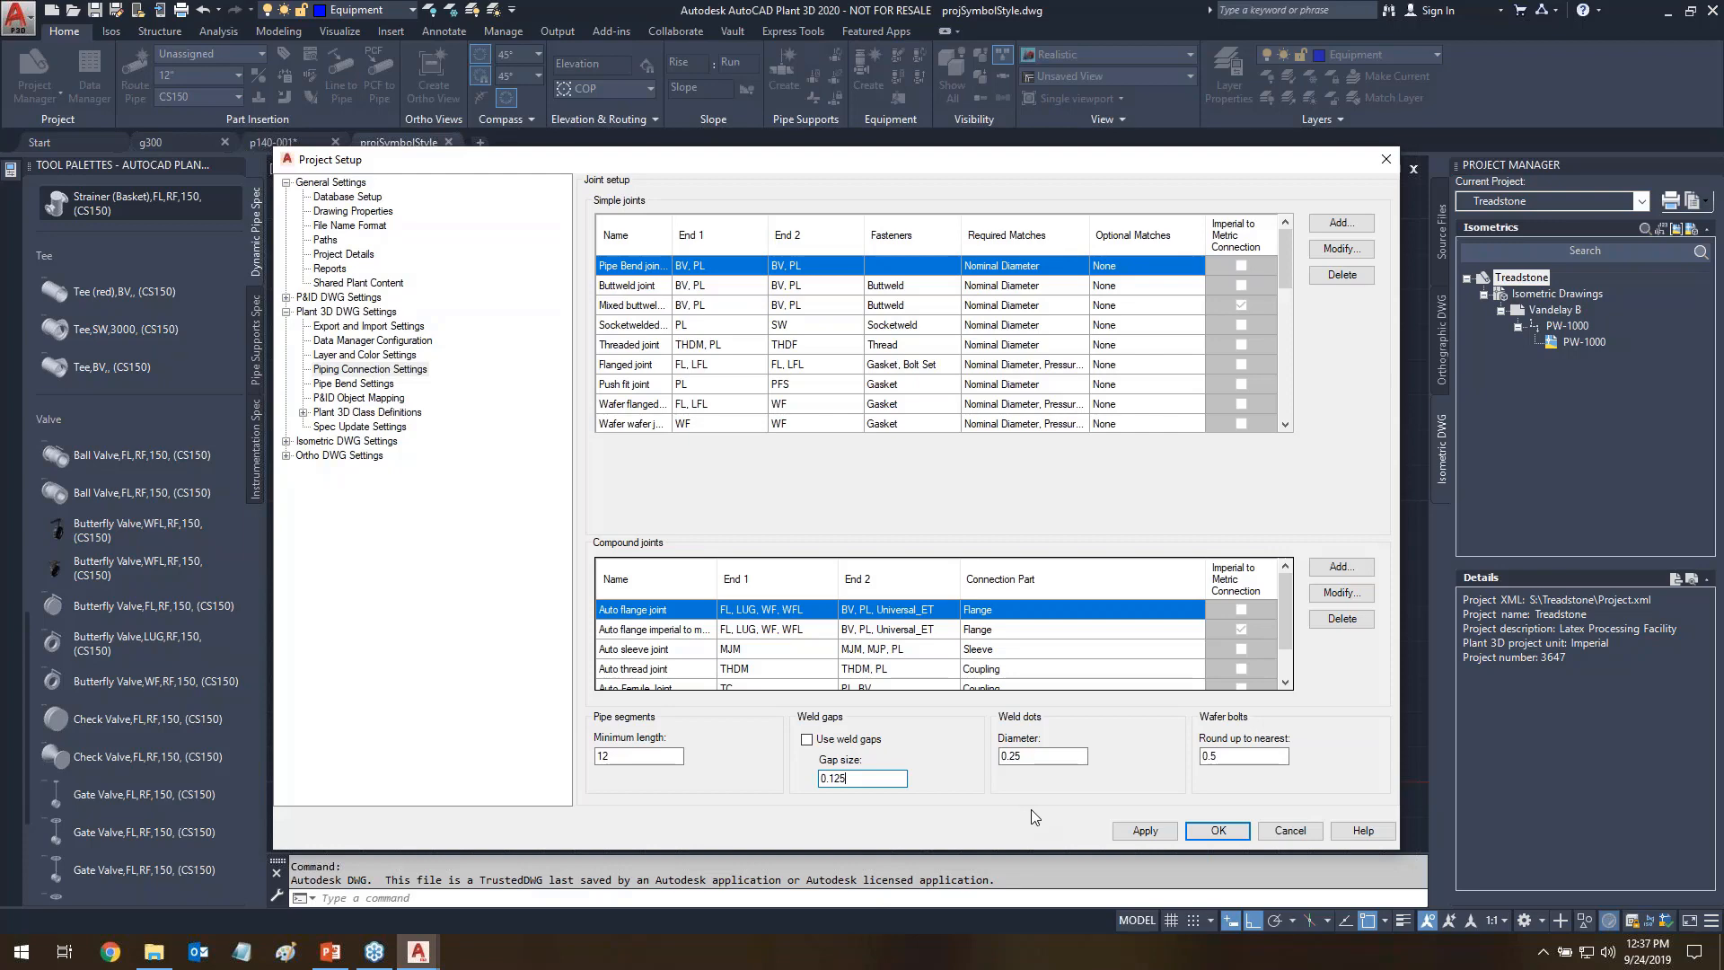
# - Enable the use of weld gaps and set the gap size to 0.5
pyautogui.click(807, 738)
pyautogui.moveTo(873, 780); pyautogui.dragTo(736, 780)
pyautogui.write('0.5')
# - Set the weld dot diameter to 2 and accept the project setup changes
pyautogui.click(1059, 756)
pyautogui.moveTo(1060, 759); pyautogui.dragTo(942, 760)
pyautogui.write('2')
pyautogui.click(1236, 755)
pyautogui.moveTo(1194, 705); pyautogui.dragTo(1347, 777)
pyautogui.moveTo(1313, 699); pyautogui.dragTo(1172, 790)
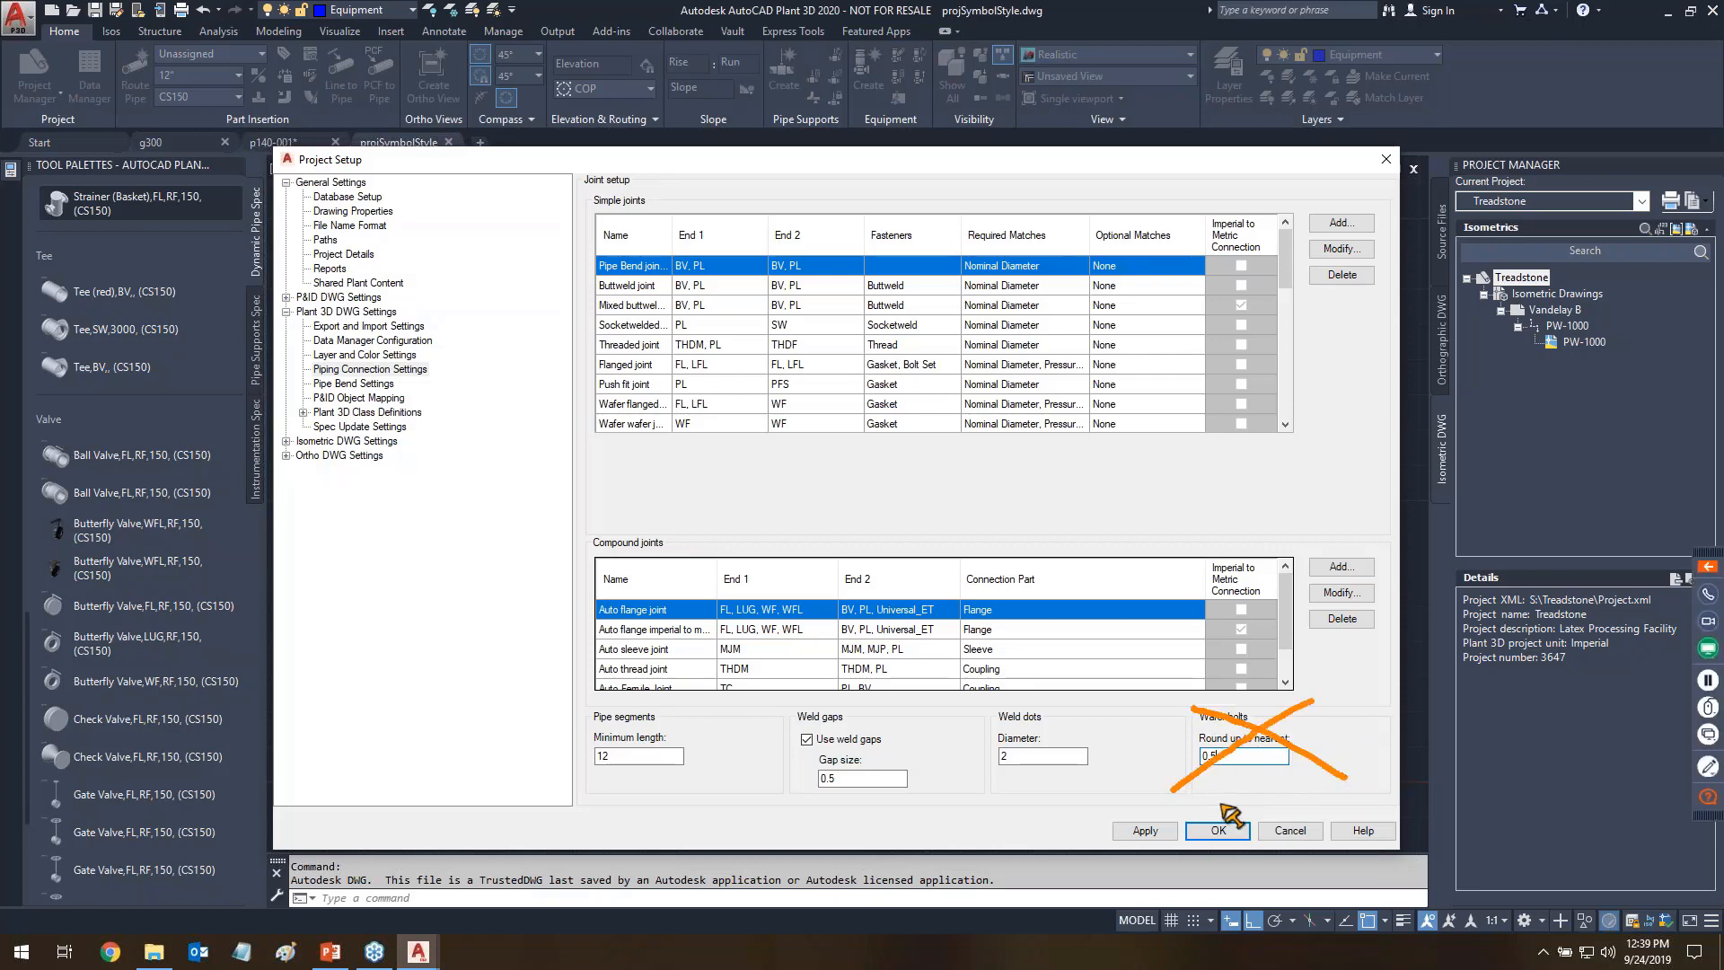
pyautogui.moveTo(582, 691)
pyautogui.mouseDown()
pyautogui.moveTo(579, 803)
pyautogui.moveTo(1041, 813)
pyautogui.moveTo(1117, 722)
pyautogui.moveTo(1074, 696)
pyautogui.moveTo(577, 693)
pyautogui.mouseUp()
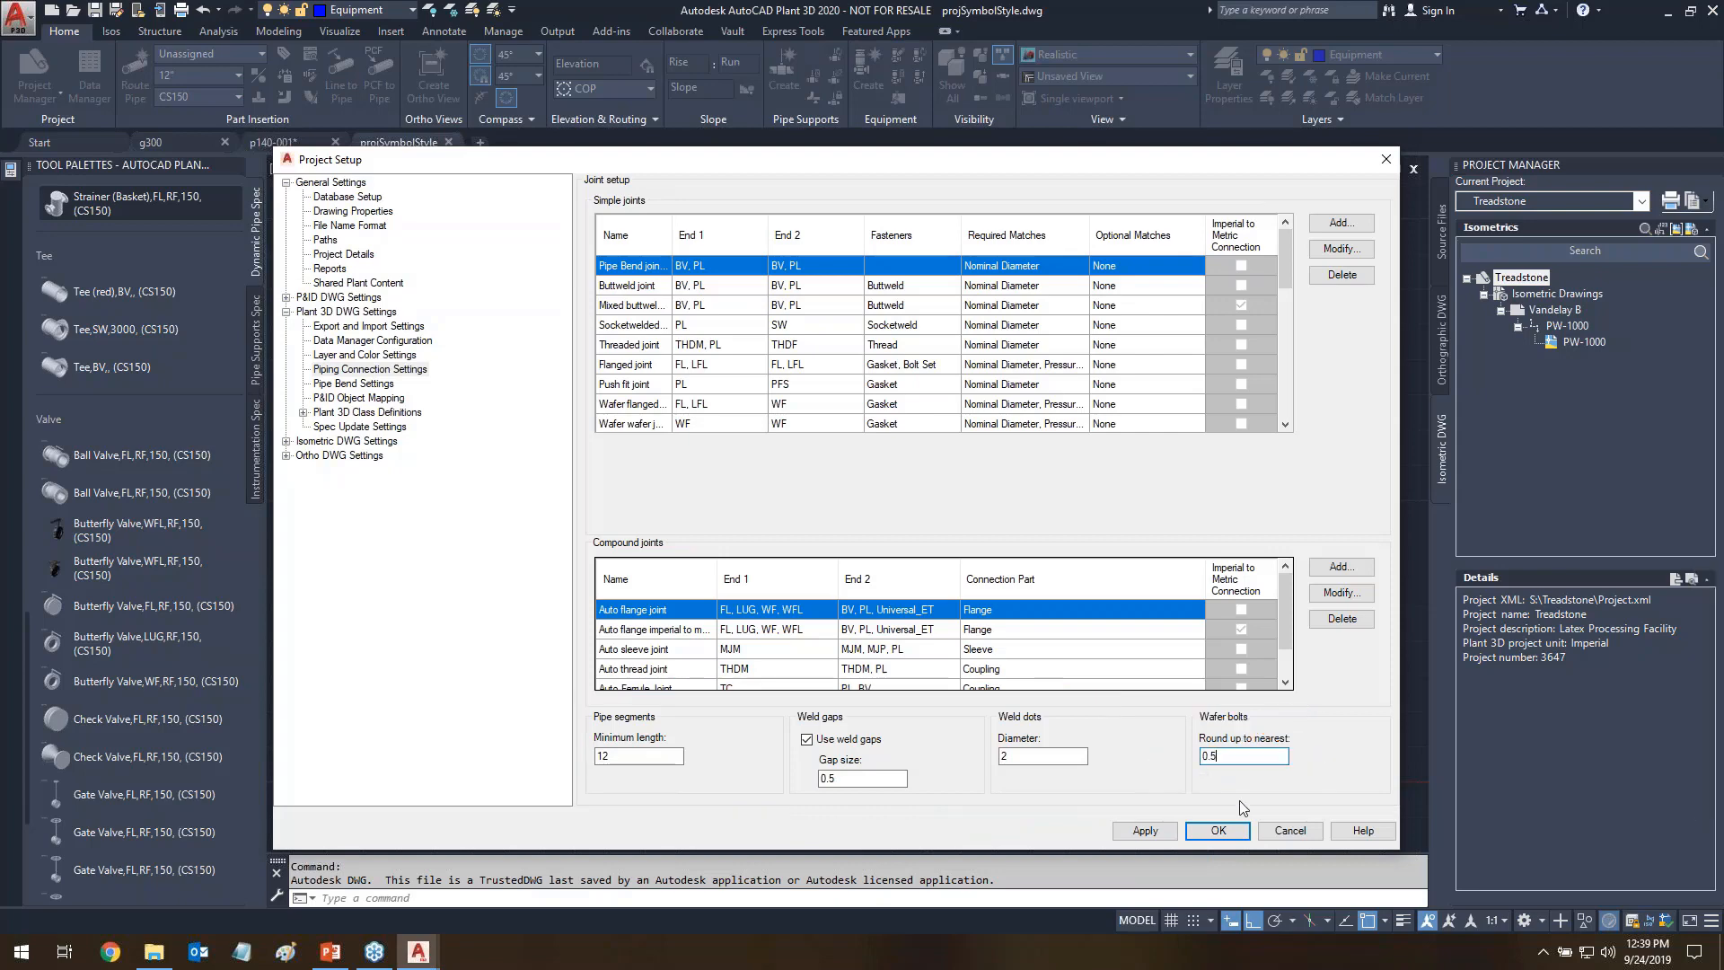
pyautogui.click(1219, 833)
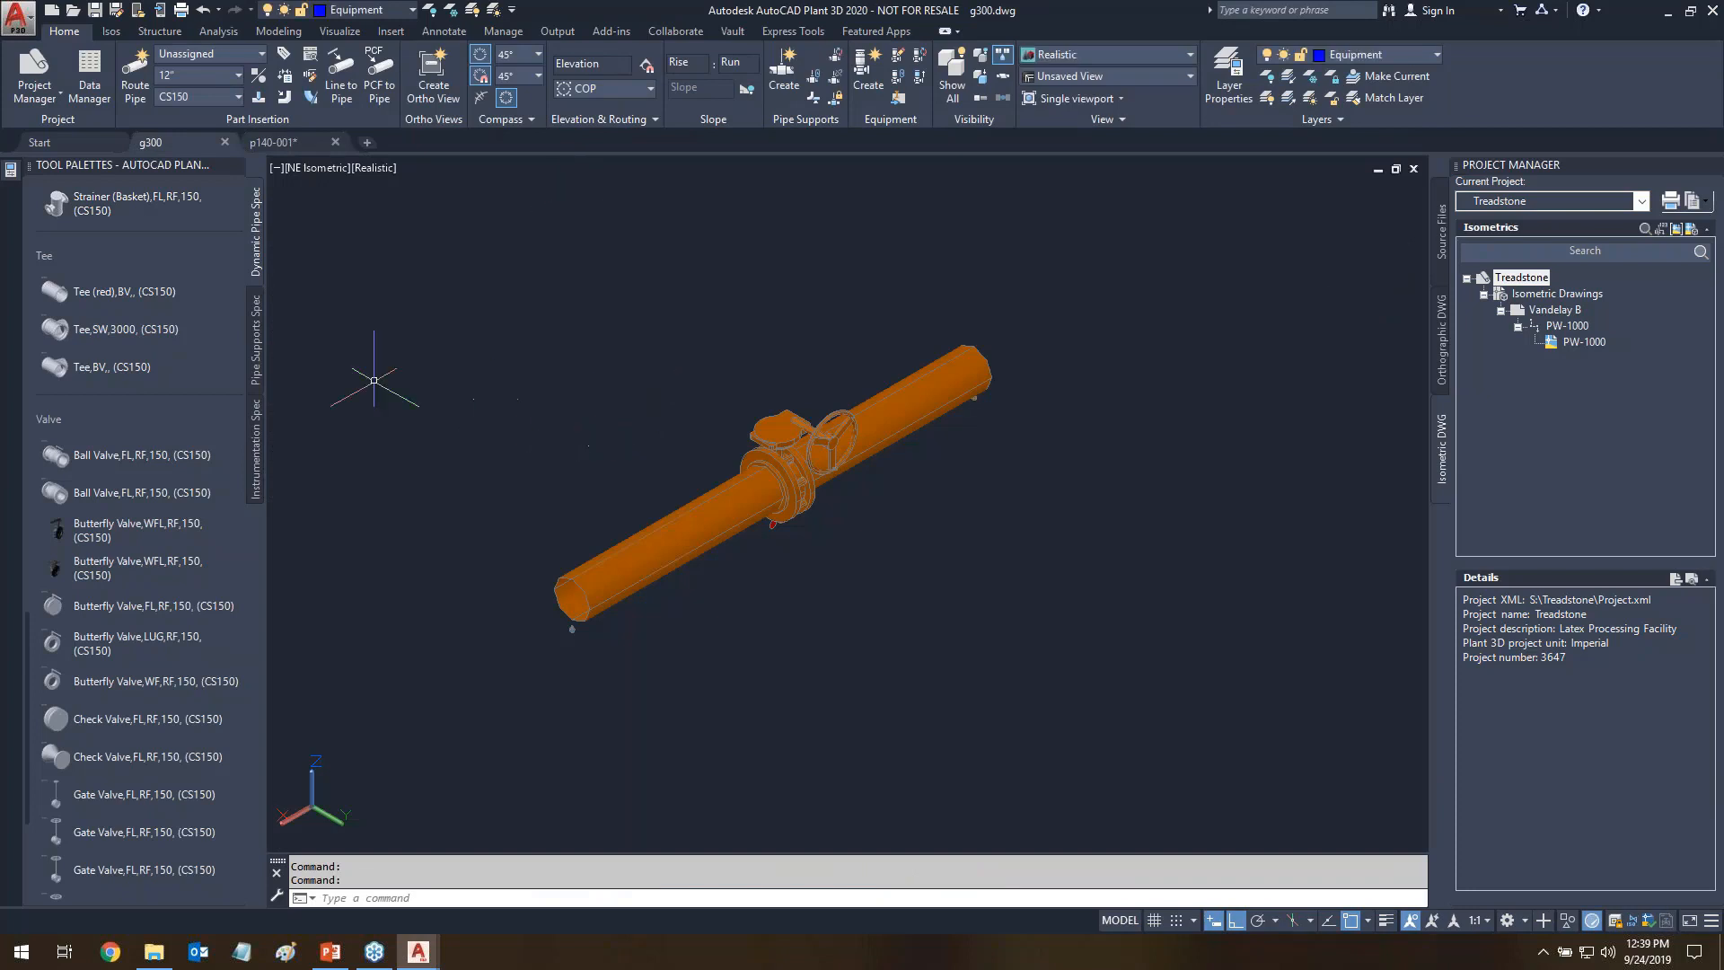
# - Start routing a 12" CS150 pipe in open space beside the valve line and try first segment lengths of 3 and 6
pyautogui.click(136, 79)
pyautogui.click(822, 729)
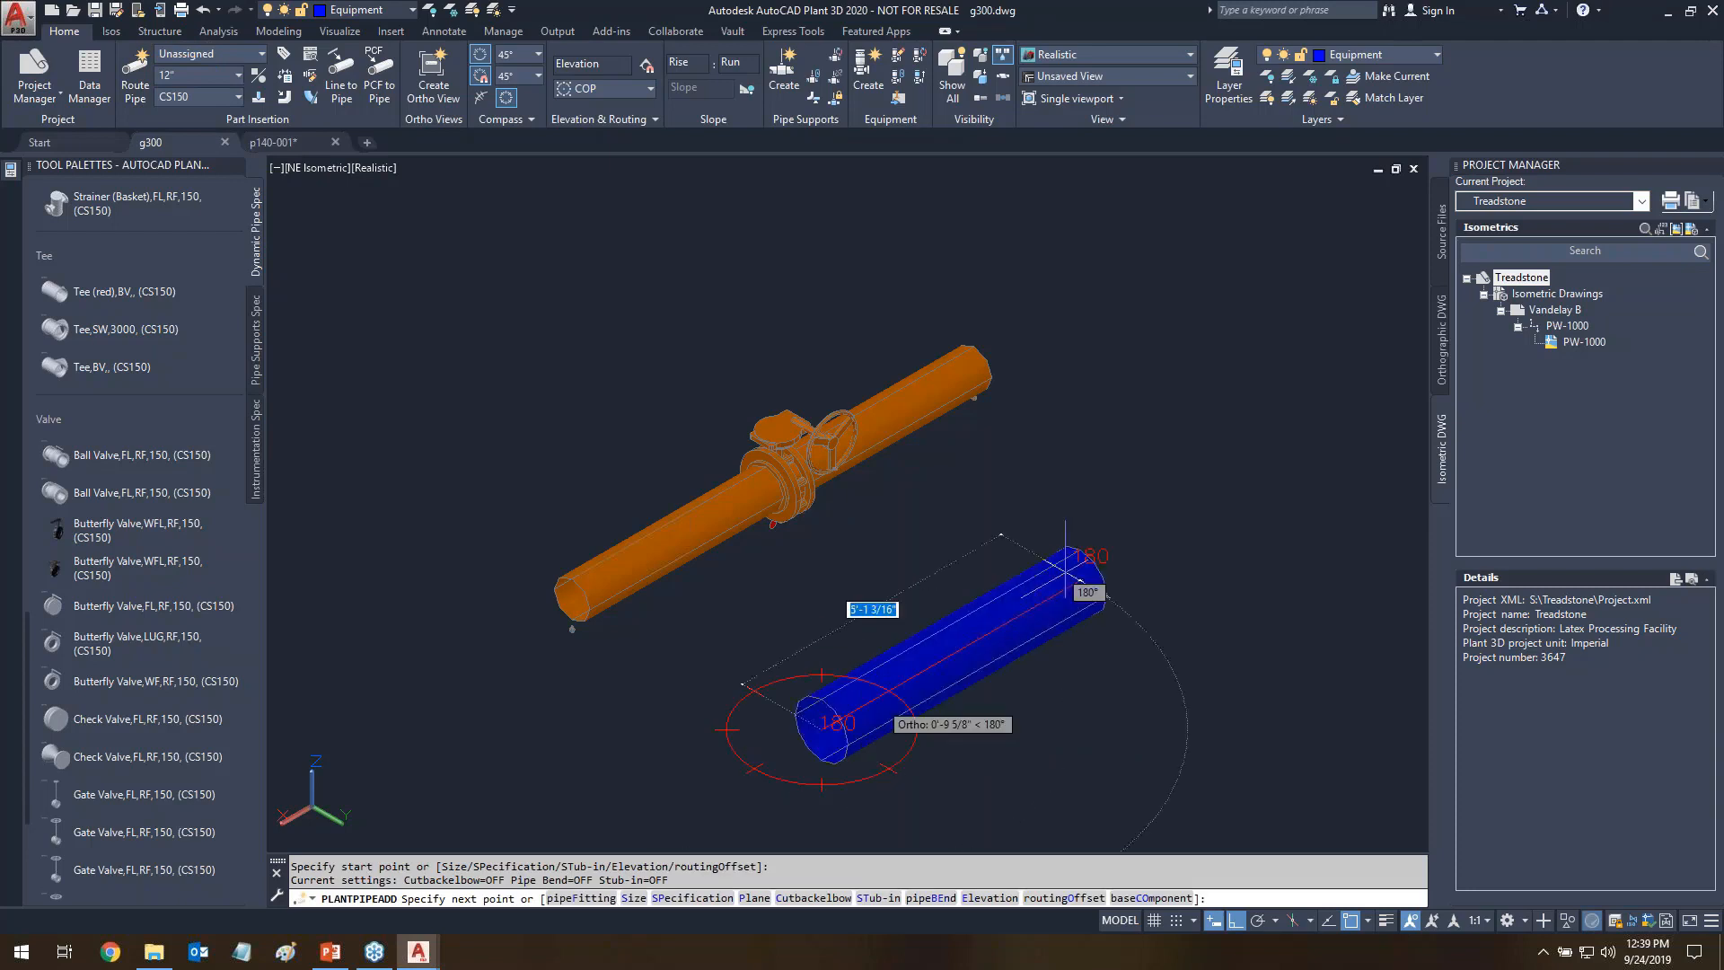
pyautogui.write('3')
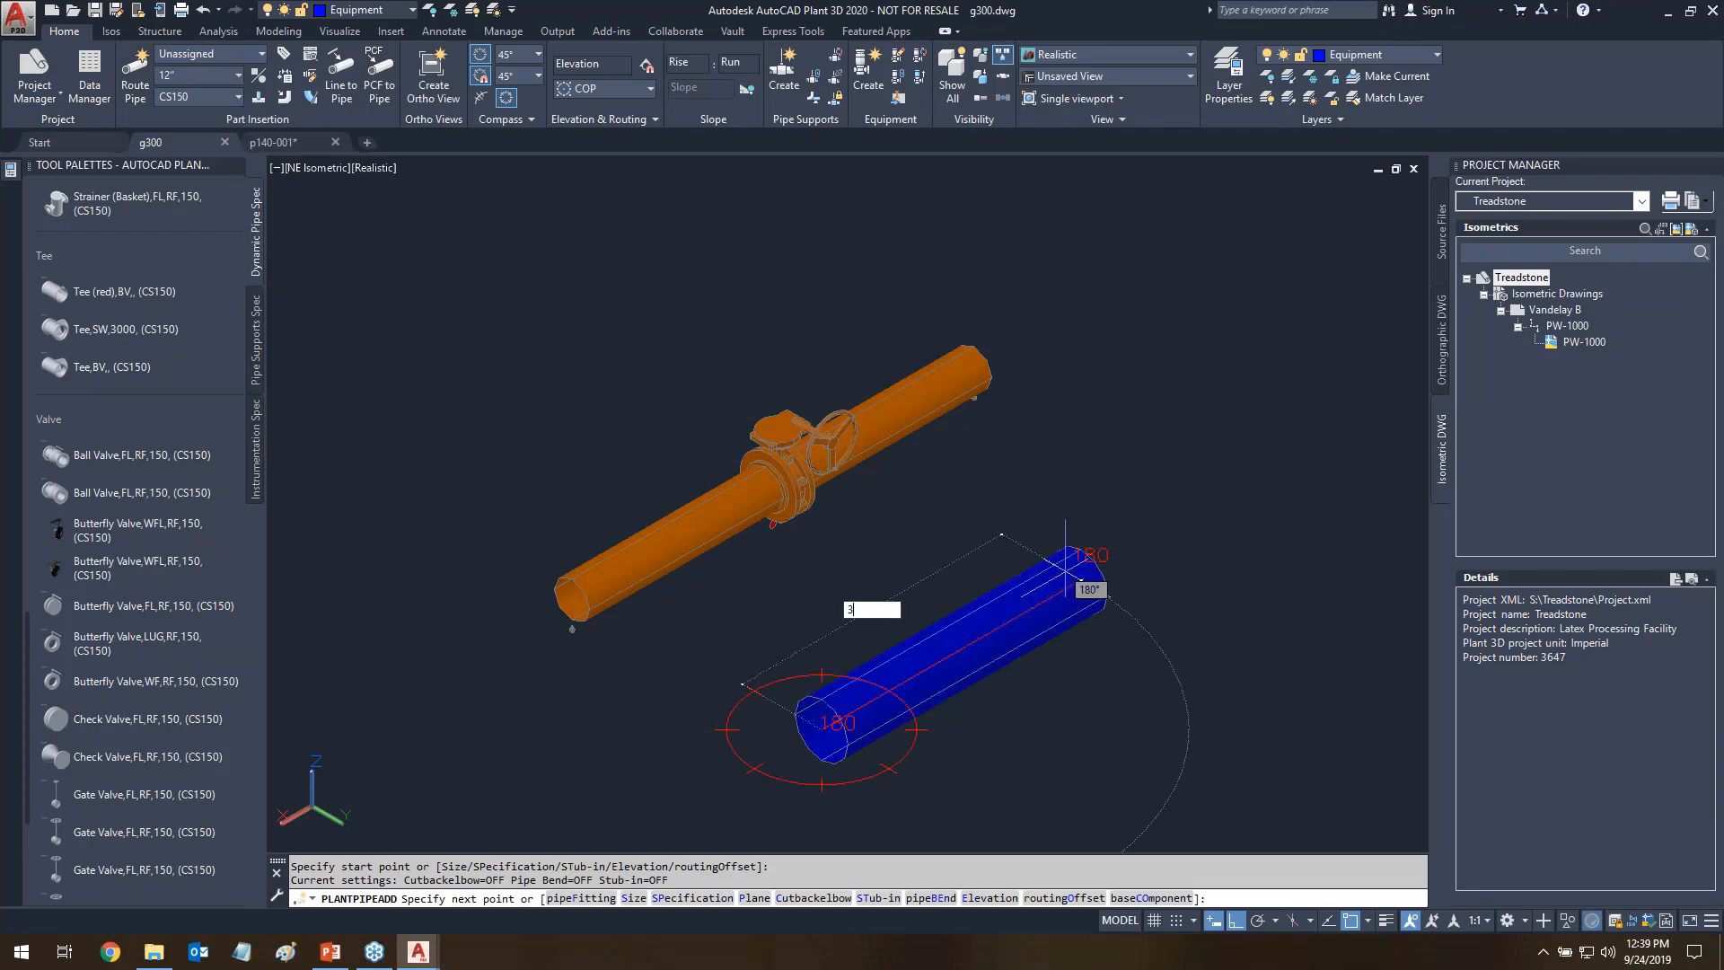
pyautogui.press('Return')
pyautogui.write('6')
pyautogui.press('Return')
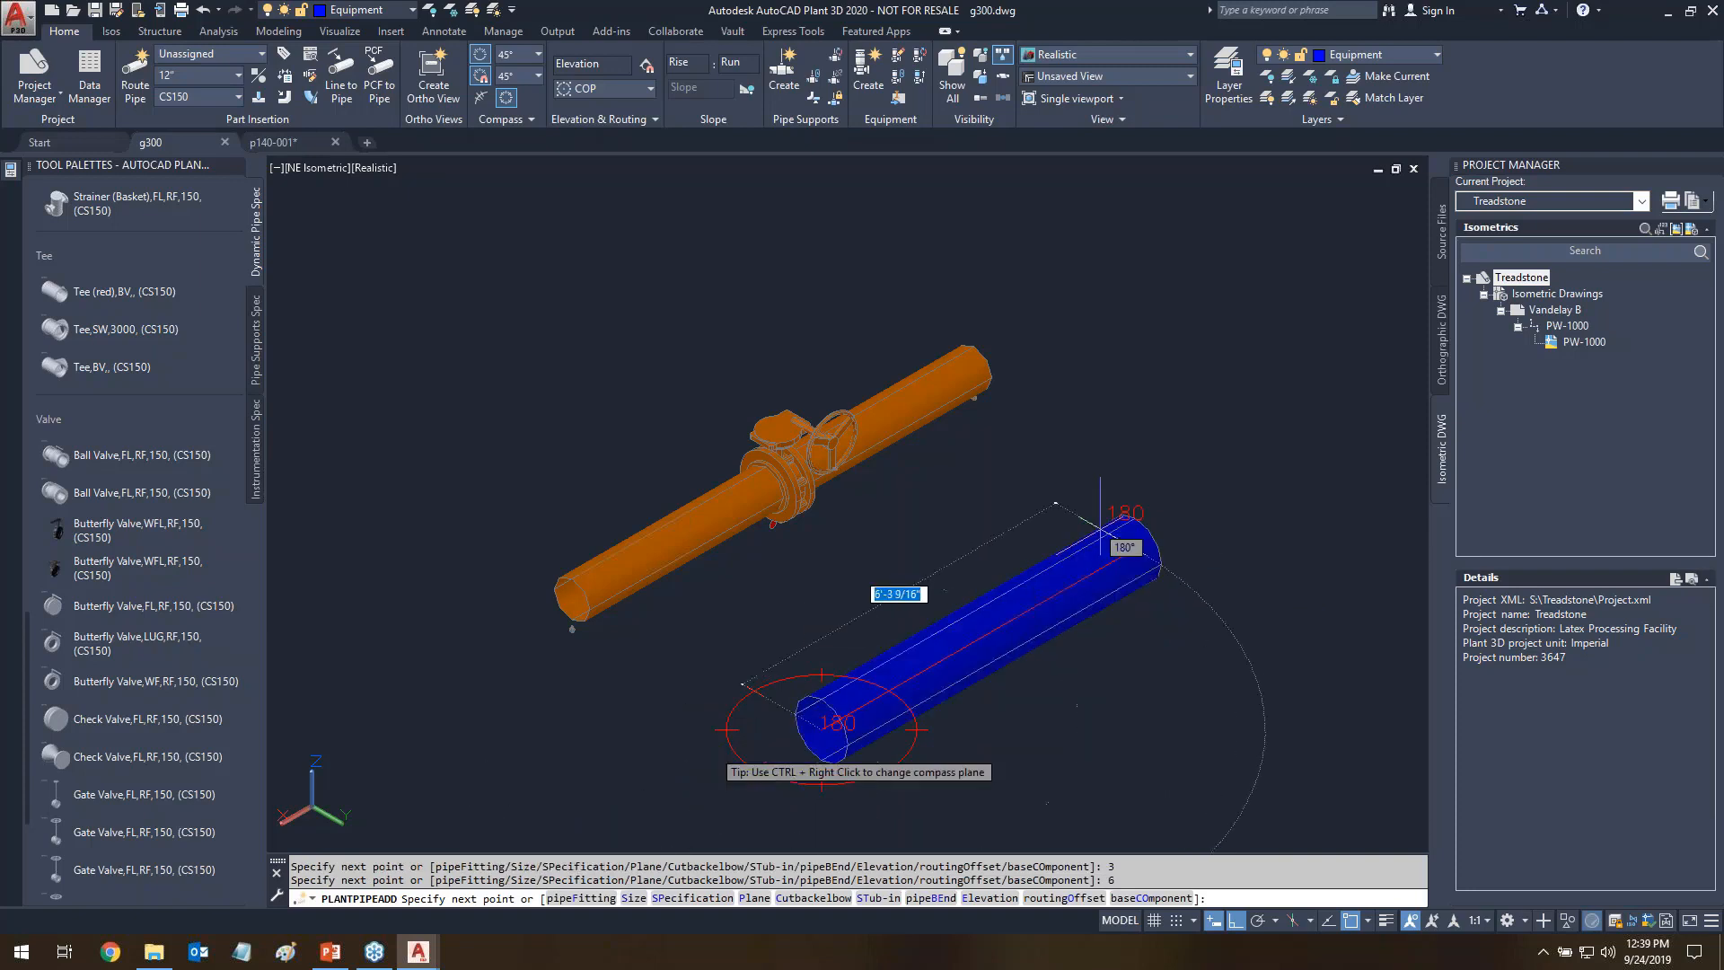
# - Route the first segment at length 12 and add a perpendicular leg through a 90° elbow, placing its end about 6'-4 1/2" away
pyautogui.write('12')
pyautogui.press('Return')
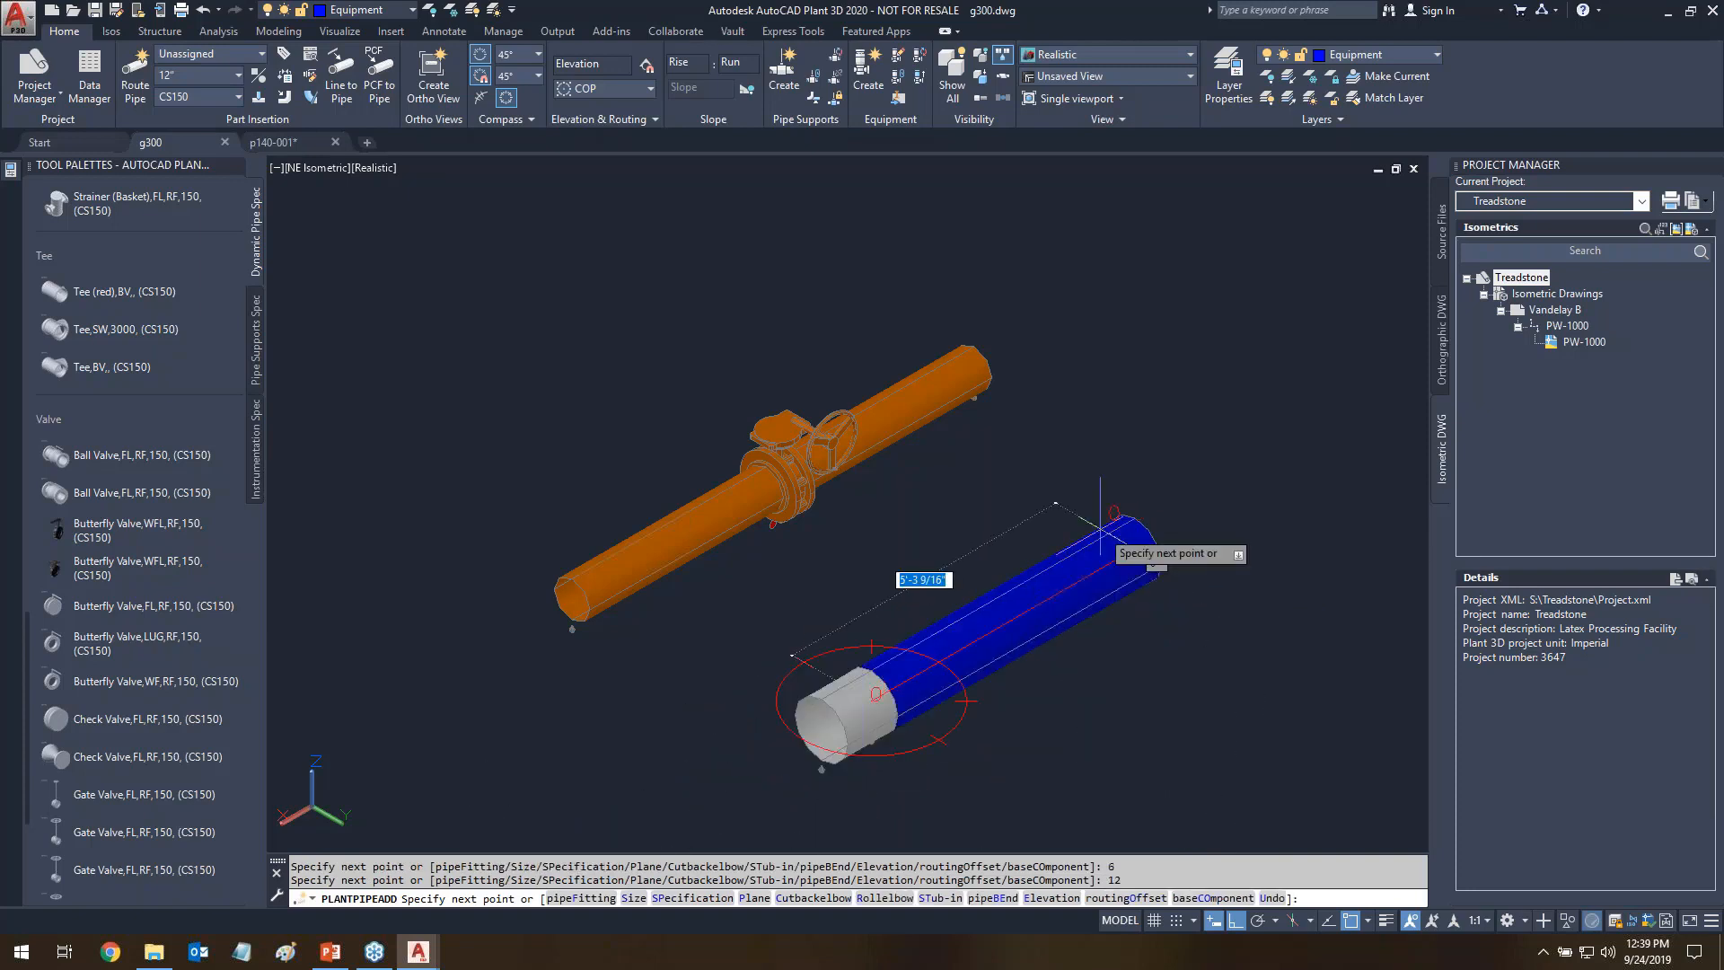
pyautogui.moveTo(1076, 563); pyautogui.dragTo(917, 359, button='middle')
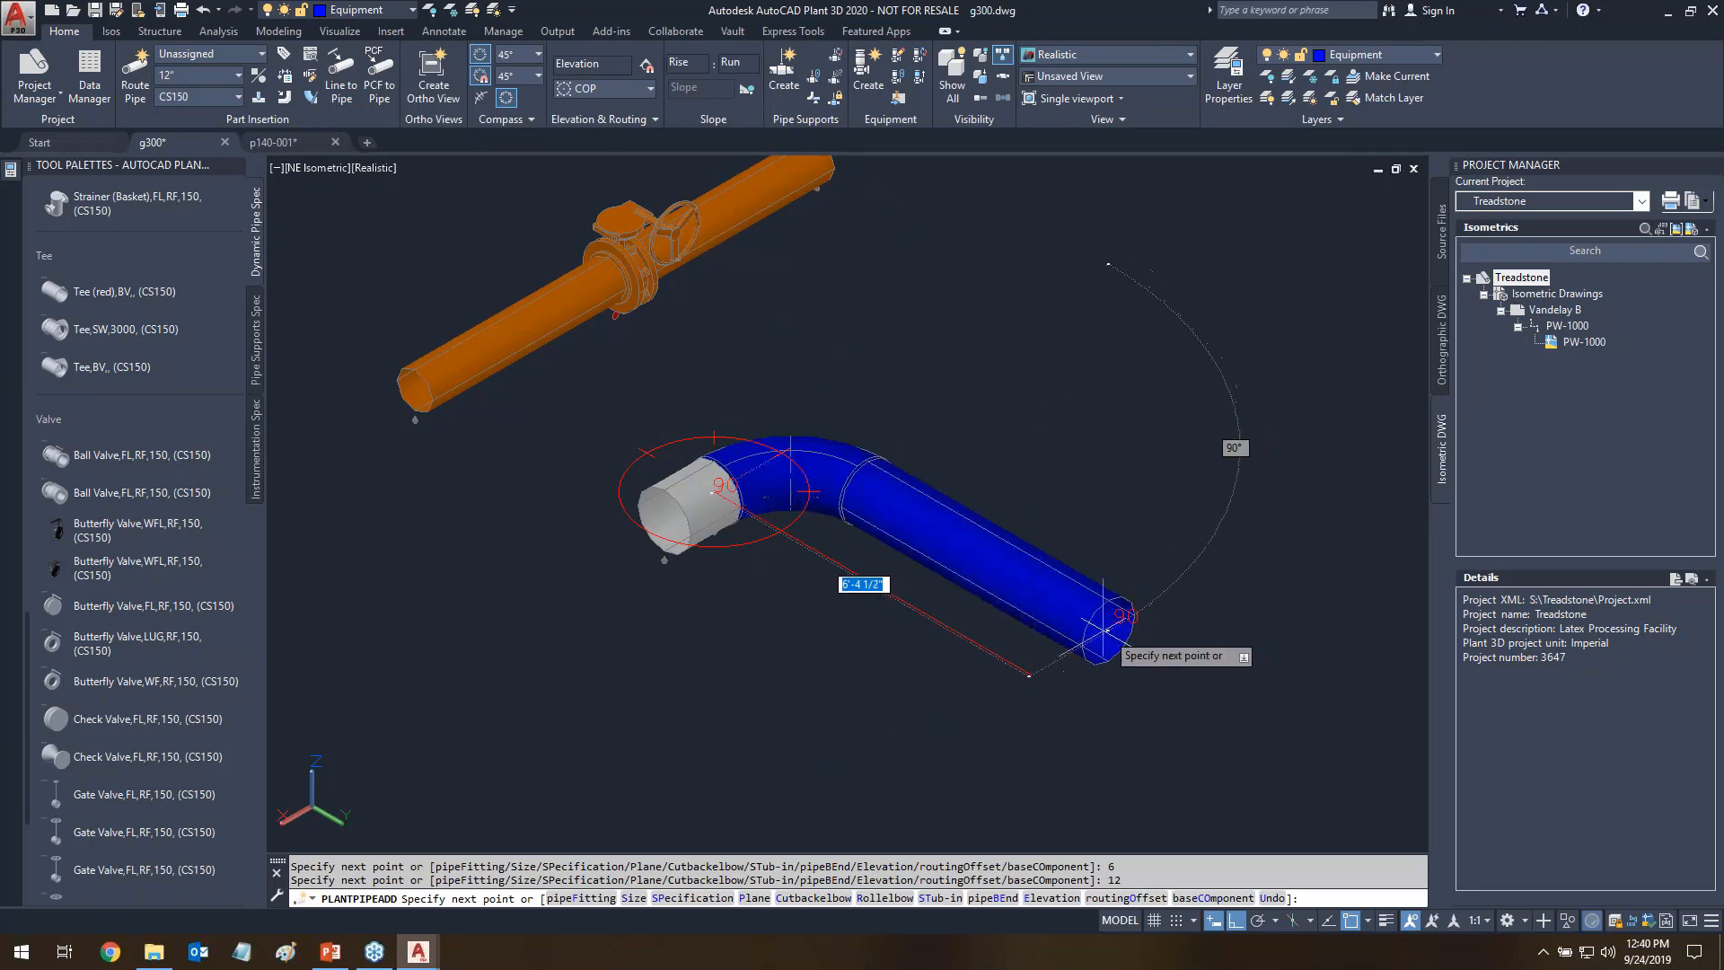
pyautogui.click(1106, 630)
pyautogui.press('Return')
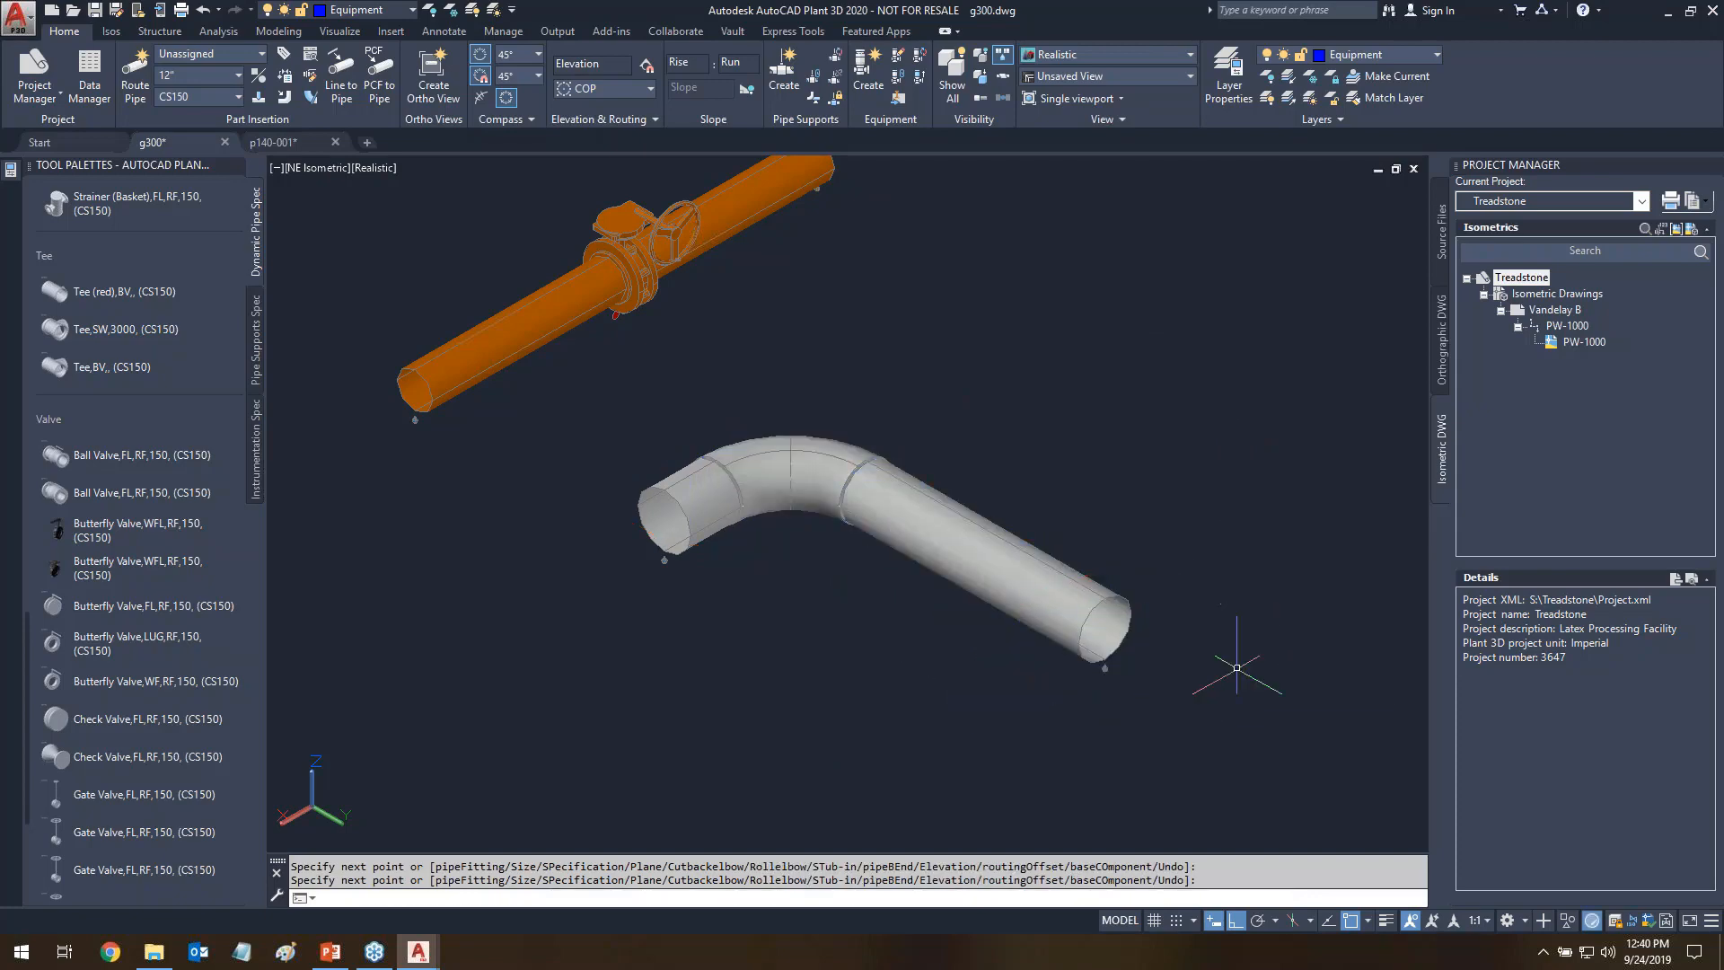
# - Preview the routed pipe in the 2D Wireframe visual style and return to Realistic
pyautogui.click(379, 164)
pyautogui.click(388, 213)
pyautogui.click(374, 169)
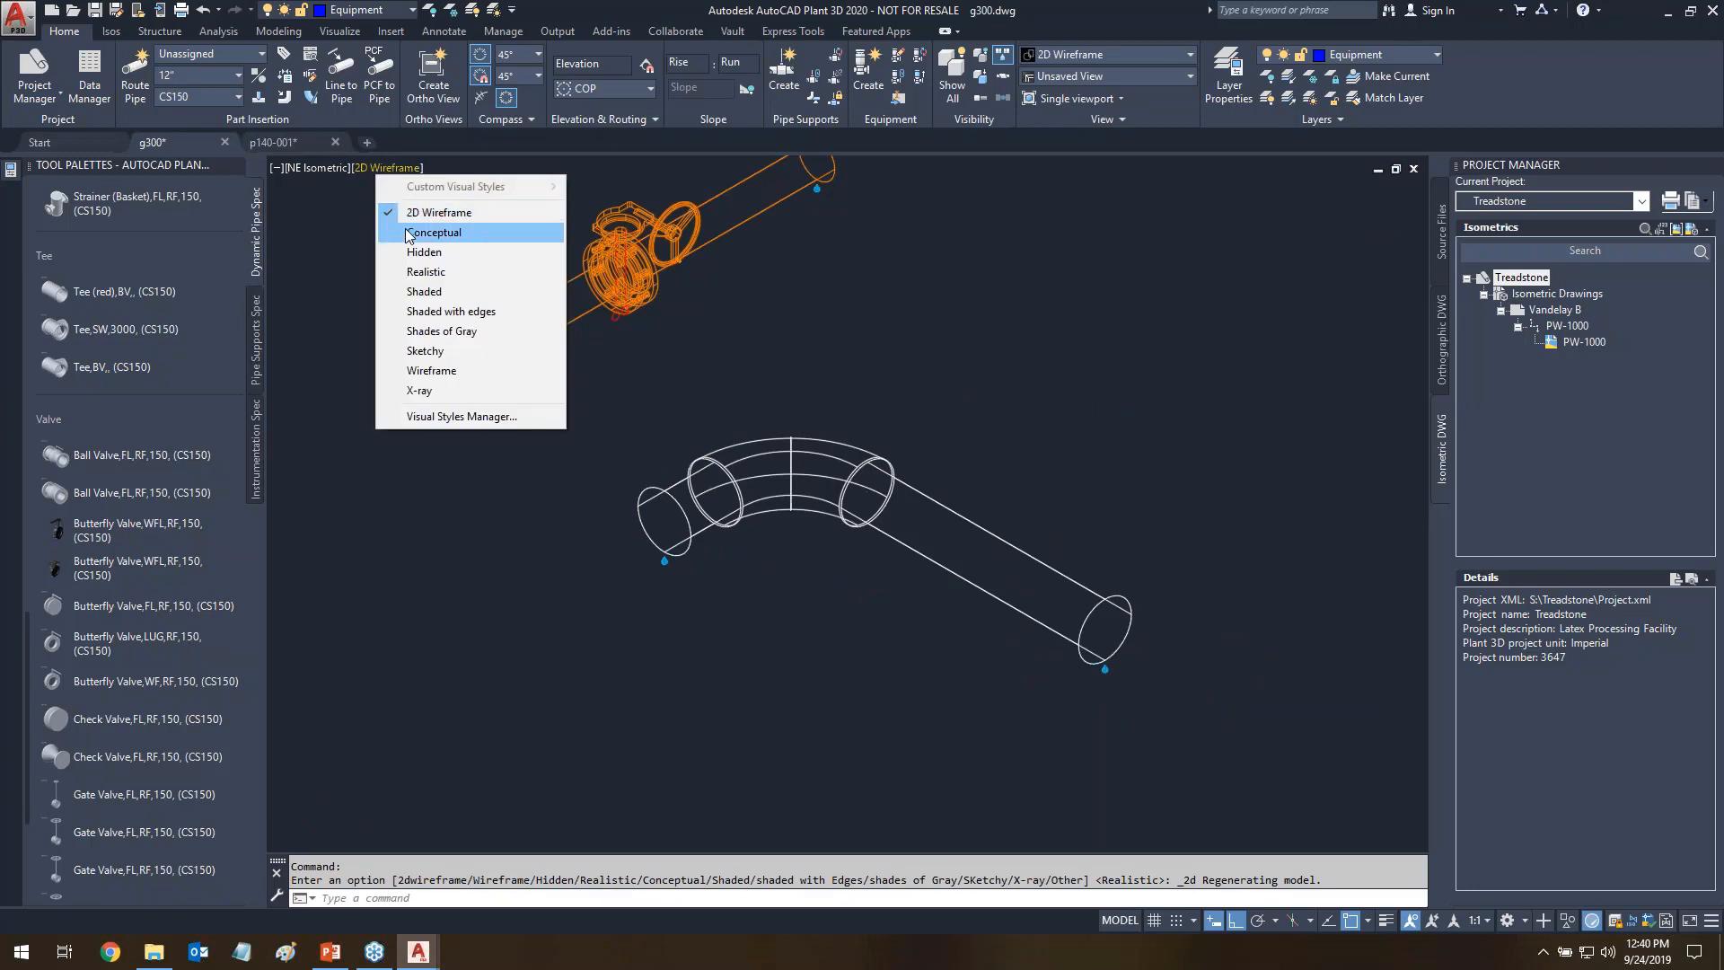
pyautogui.click(424, 272)
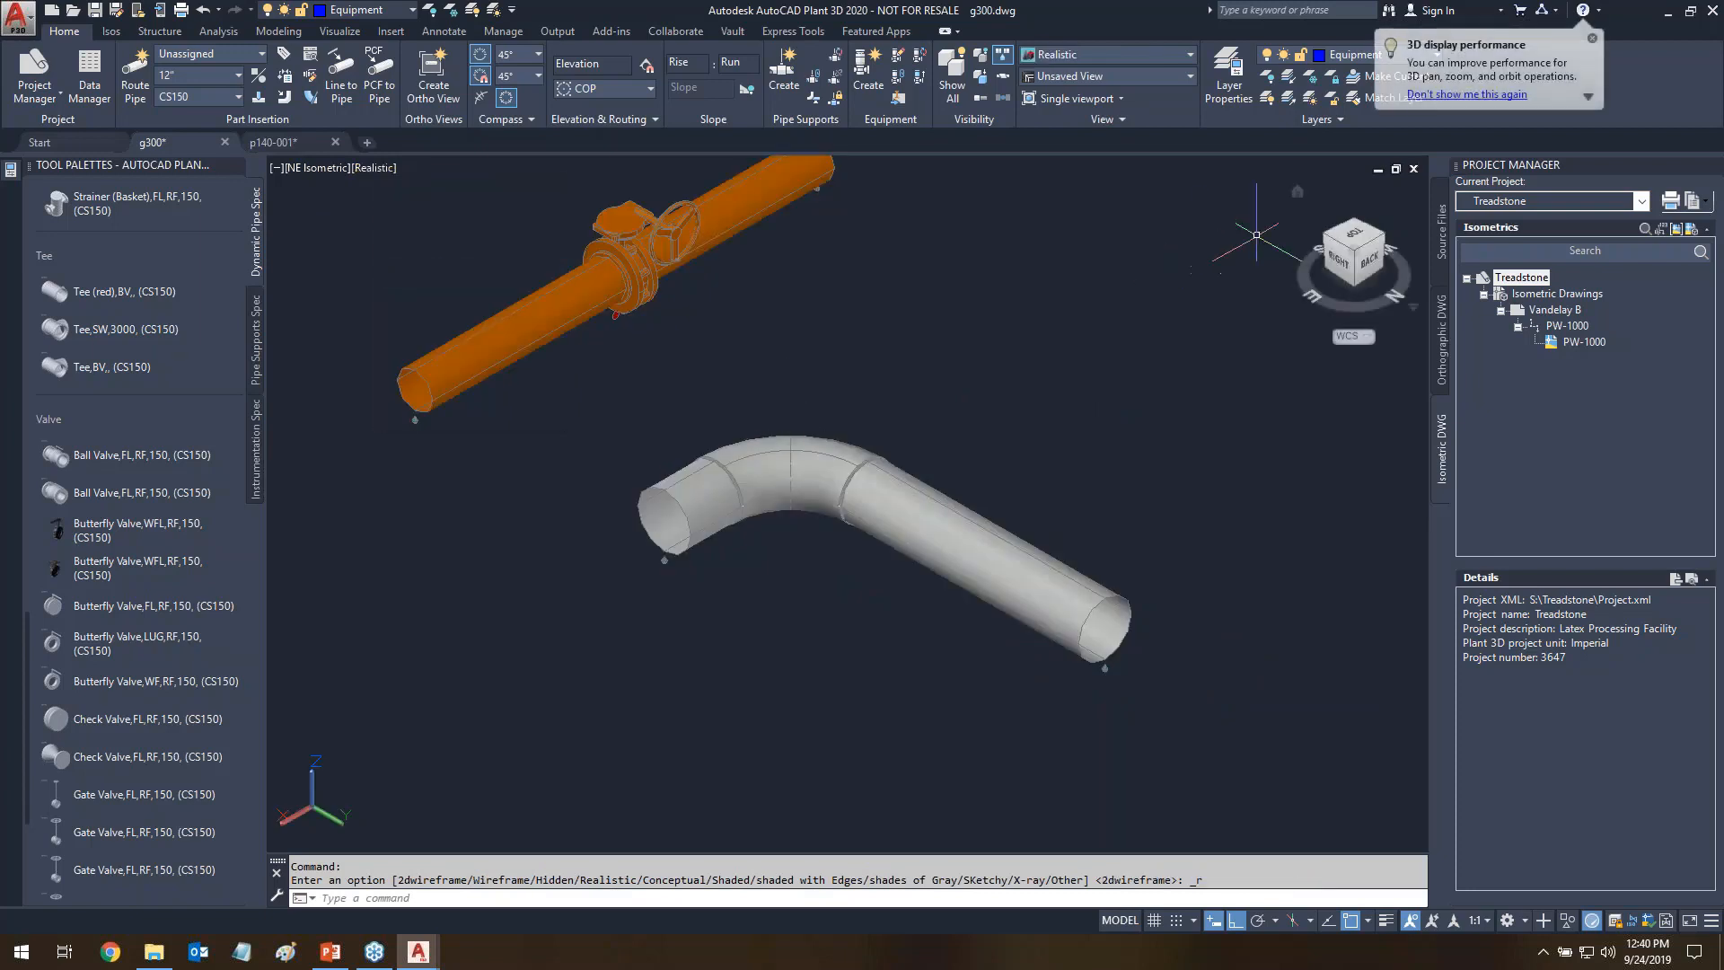
# - Examine the short pipe segment and the weld gaps at both elbow ends from the top view
pyautogui.click(1356, 239)
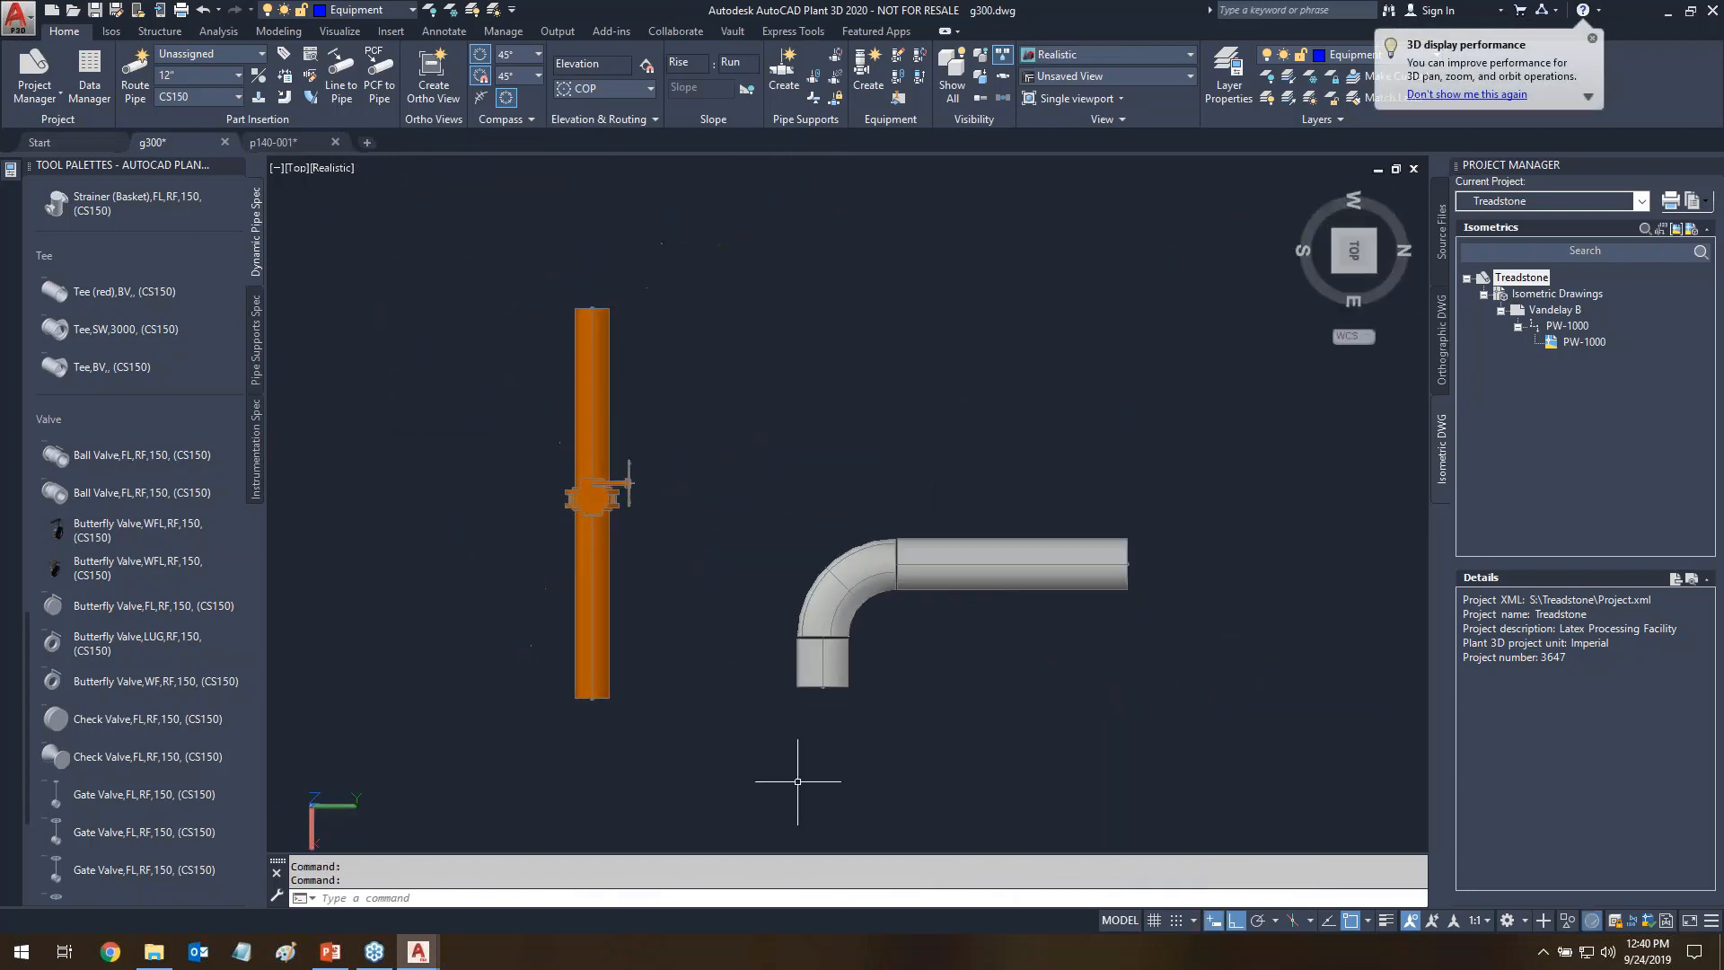
pyautogui.scroll(4, 903, 659)
pyautogui.moveTo(981, 623); pyautogui.dragTo(842, 652, button='middle')
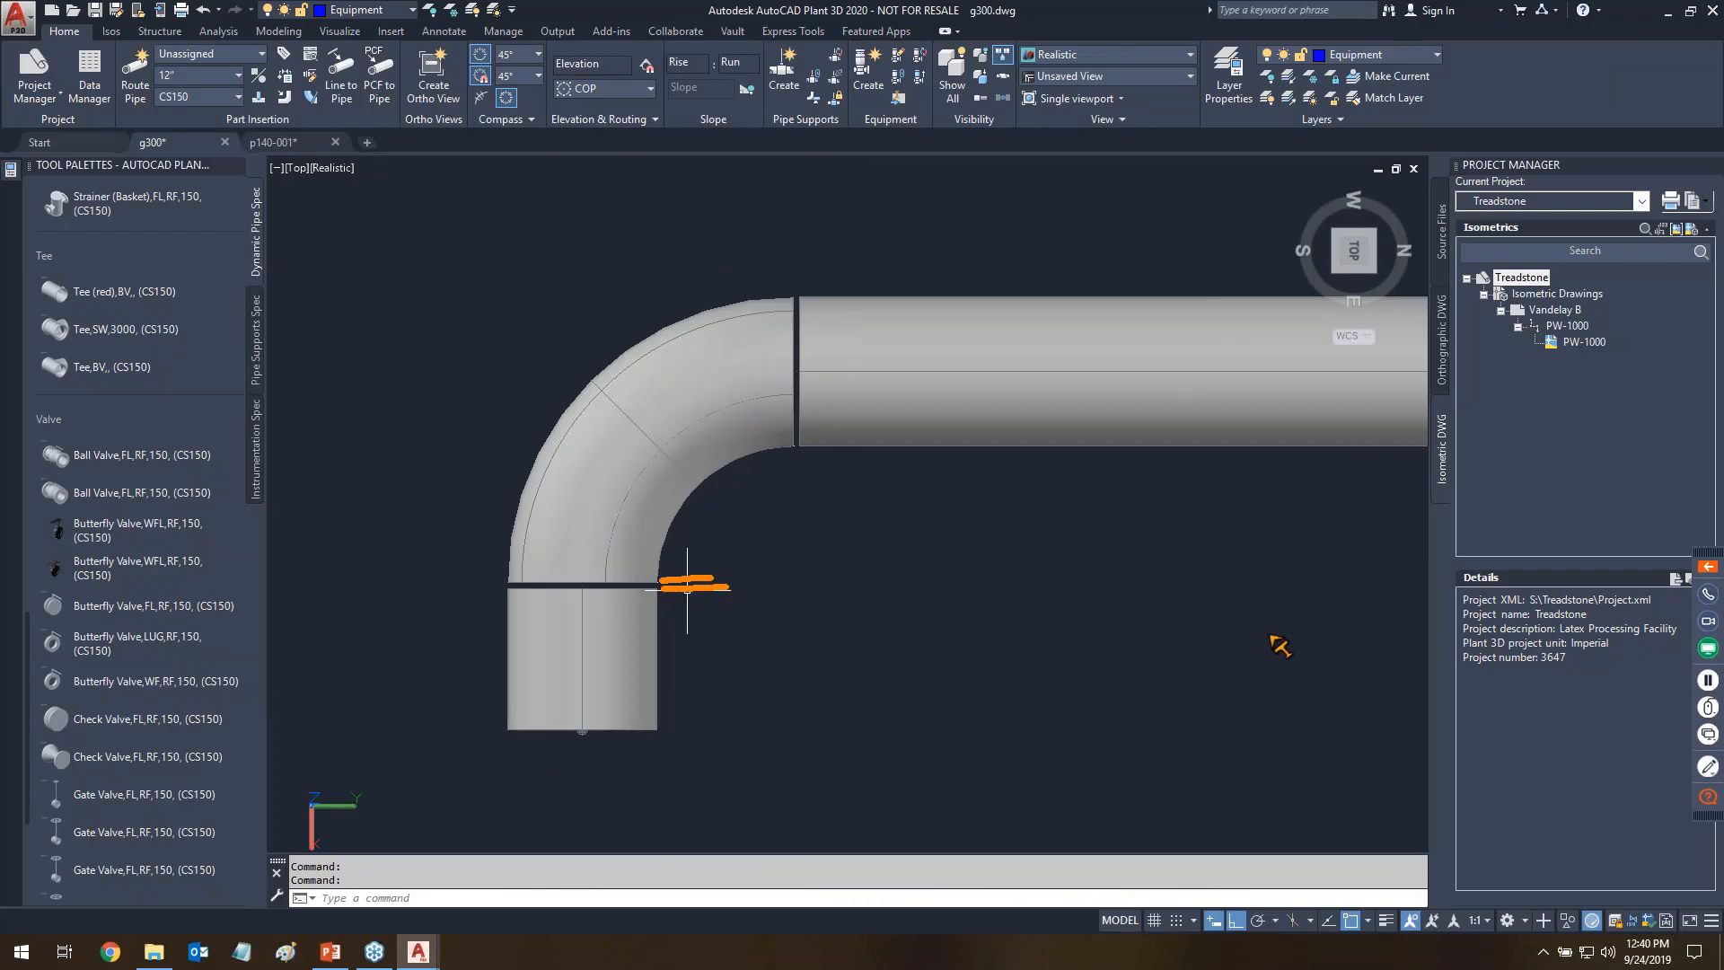
pyautogui.moveTo(508, 591); pyautogui.dragTo(438, 594)
pyautogui.moveTo(508, 731); pyautogui.dragTo(419, 723)
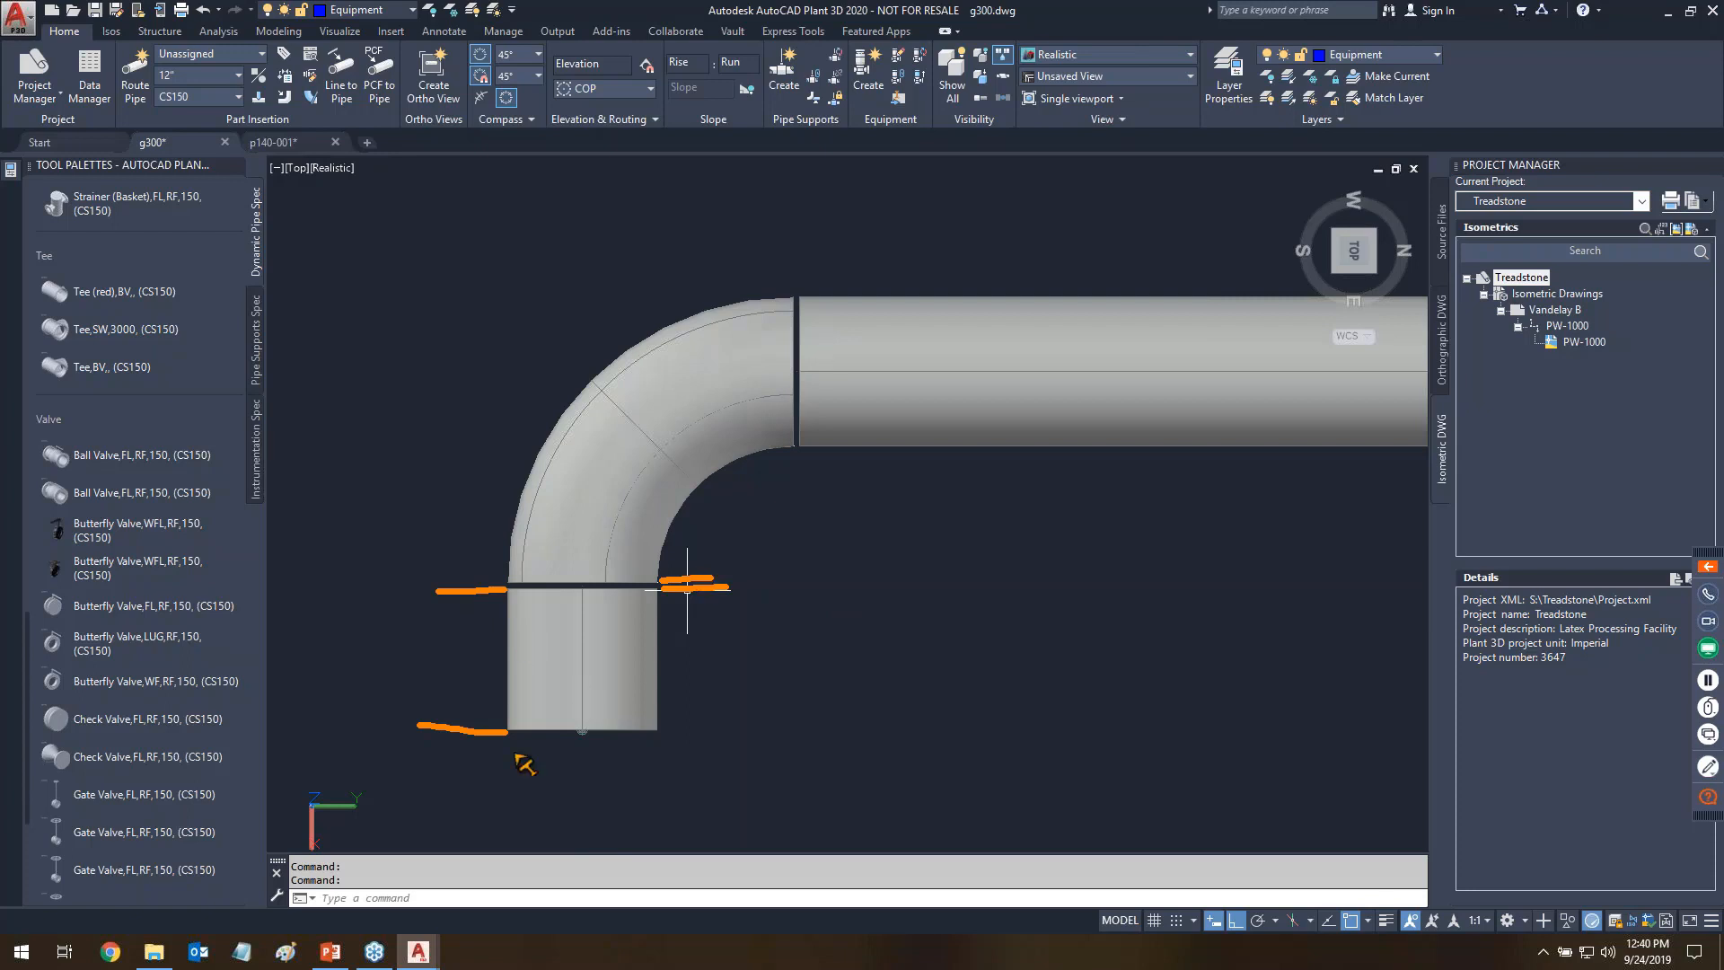
pyautogui.moveTo(578, 731)
pyautogui.mouseDown()
pyautogui.moveTo(565, 719)
pyautogui.moveTo(589, 720)
pyautogui.mouseUp()
pyautogui.moveTo(788, 357)
pyautogui.mouseDown()
pyautogui.moveTo(779, 381)
pyautogui.moveTo(792, 357)
pyautogui.mouseUp()
pyautogui.press('Escape')
# - Measure the distance from the short pipe's open end to the elbow's far end with DIST
pyautogui.write('dist')
pyautogui.press('Return')
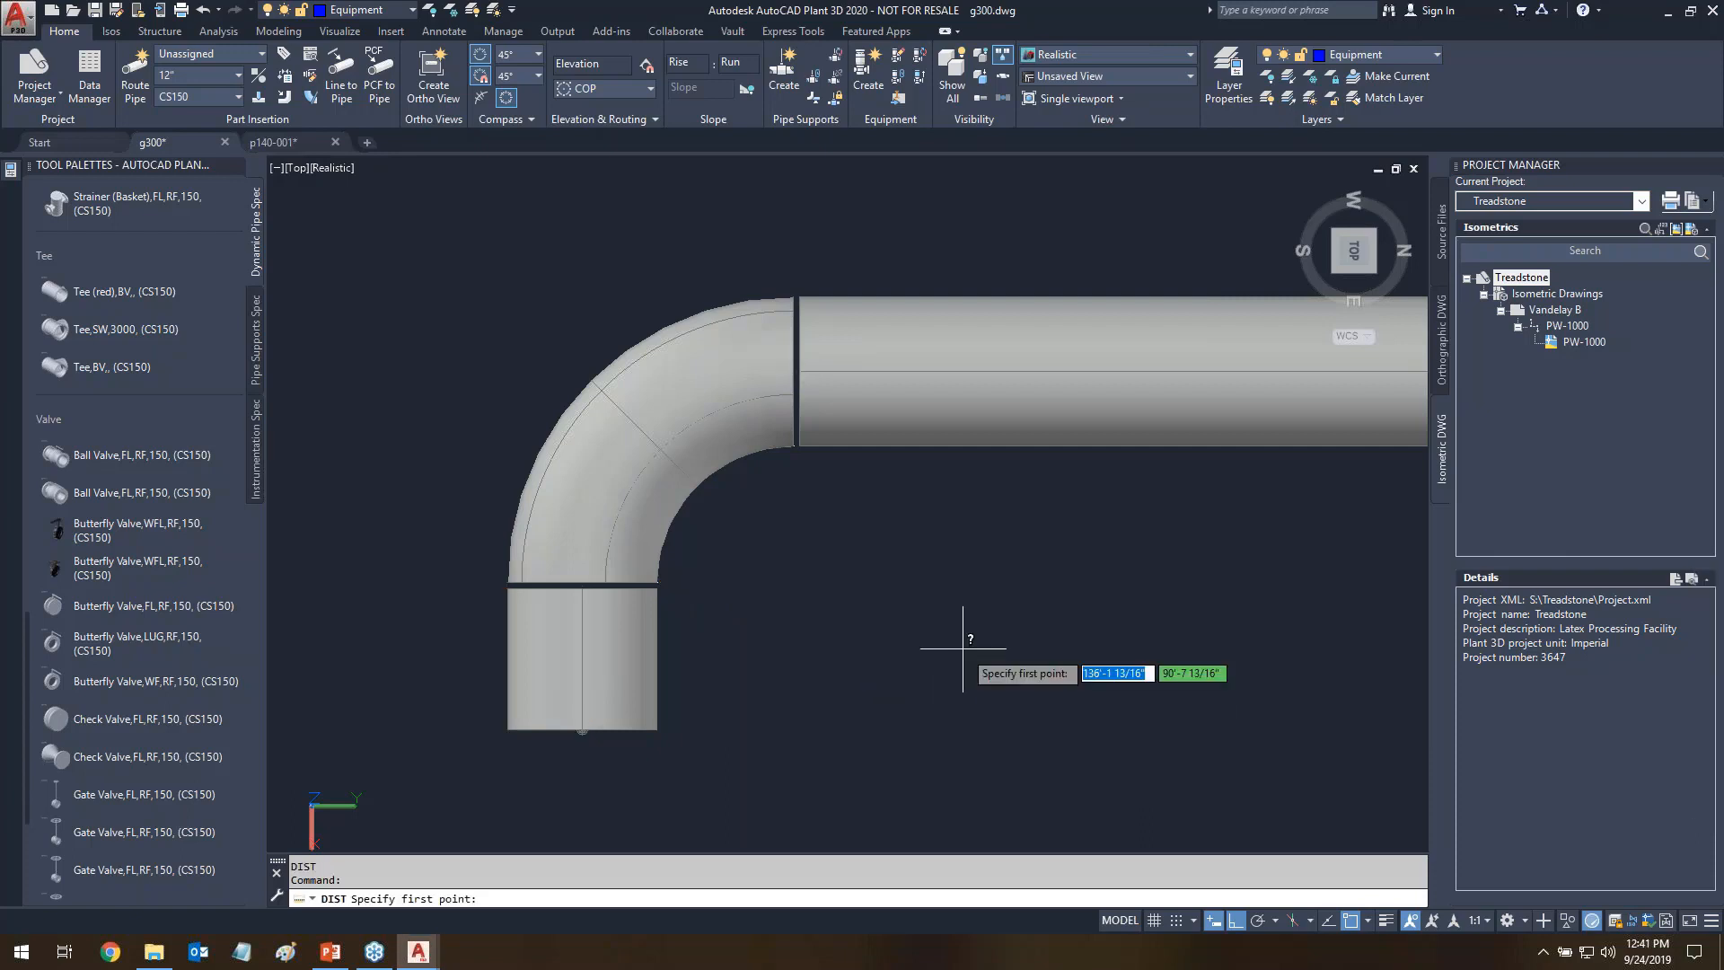
pyautogui.click(582, 729)
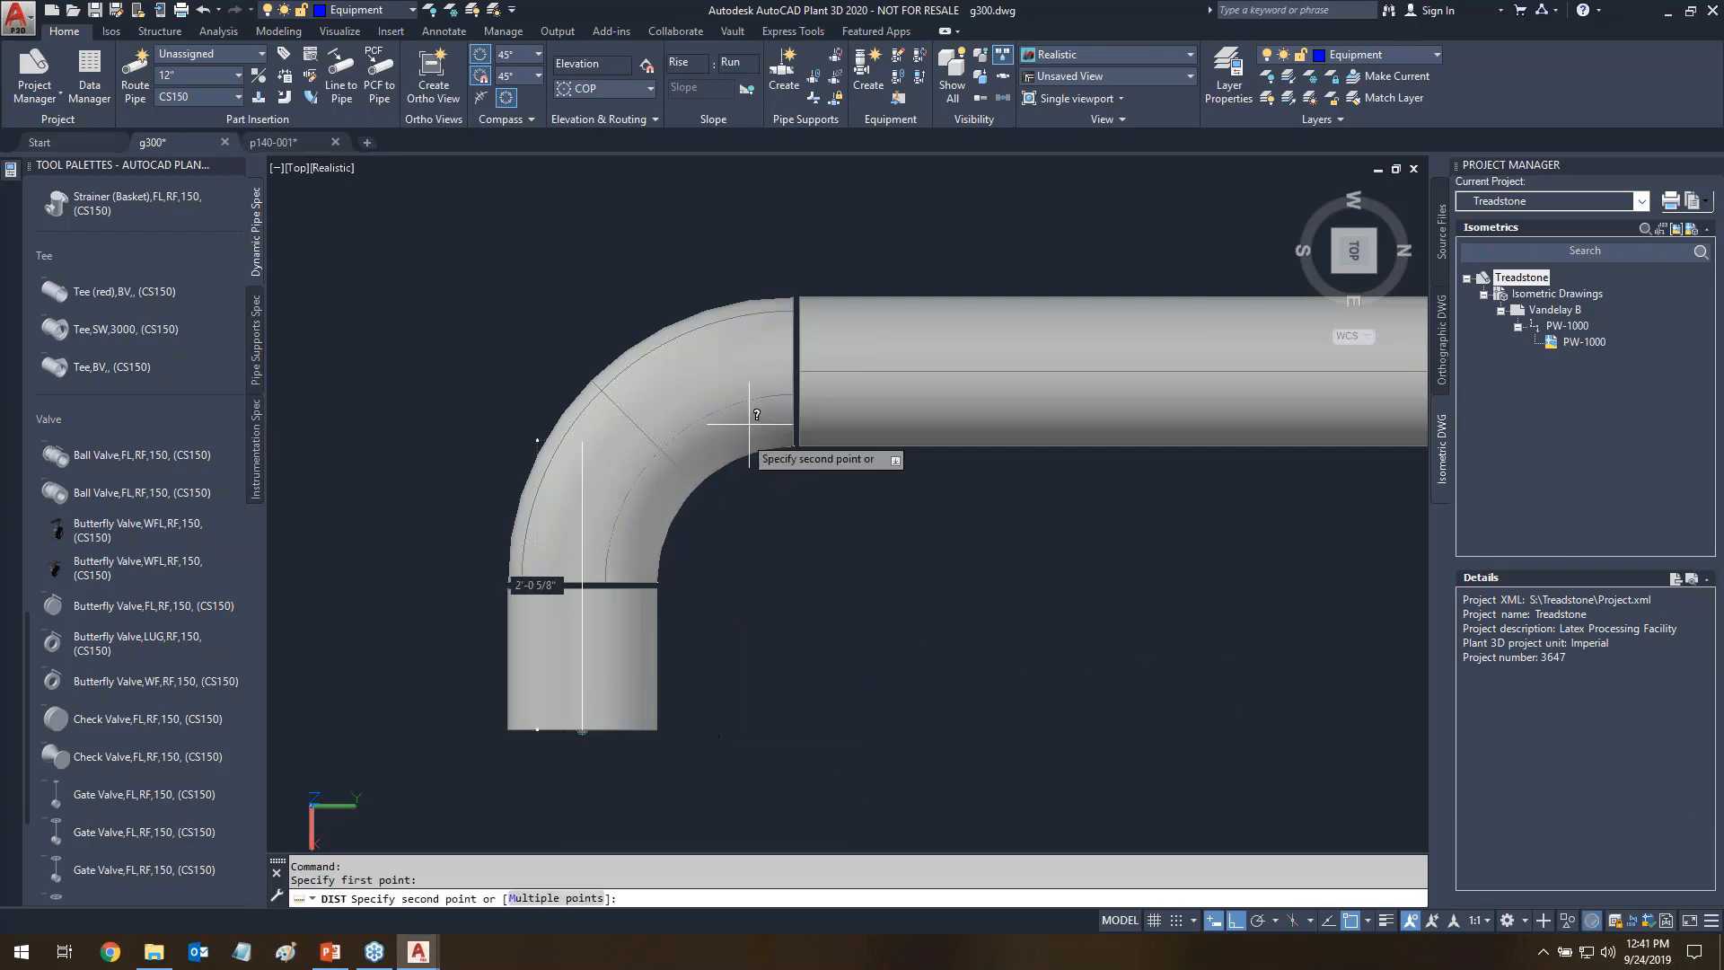
pyautogui.click(793, 370)
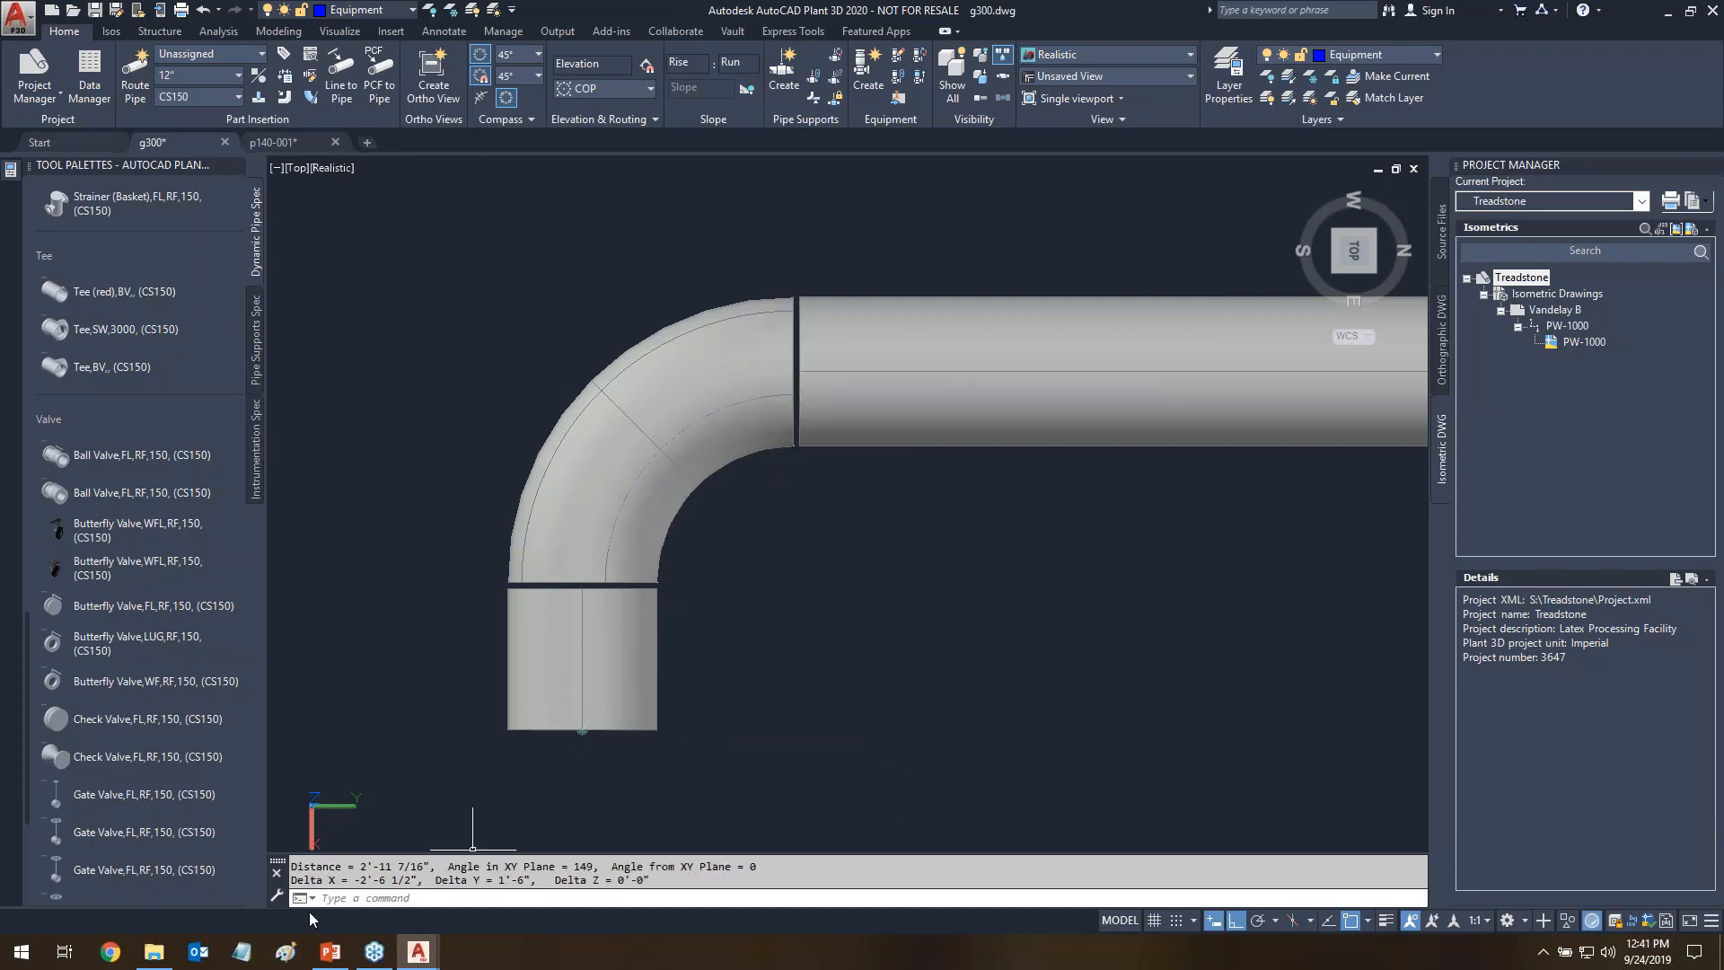
pyautogui.hotkey('ctrl', 'shift', 'a')
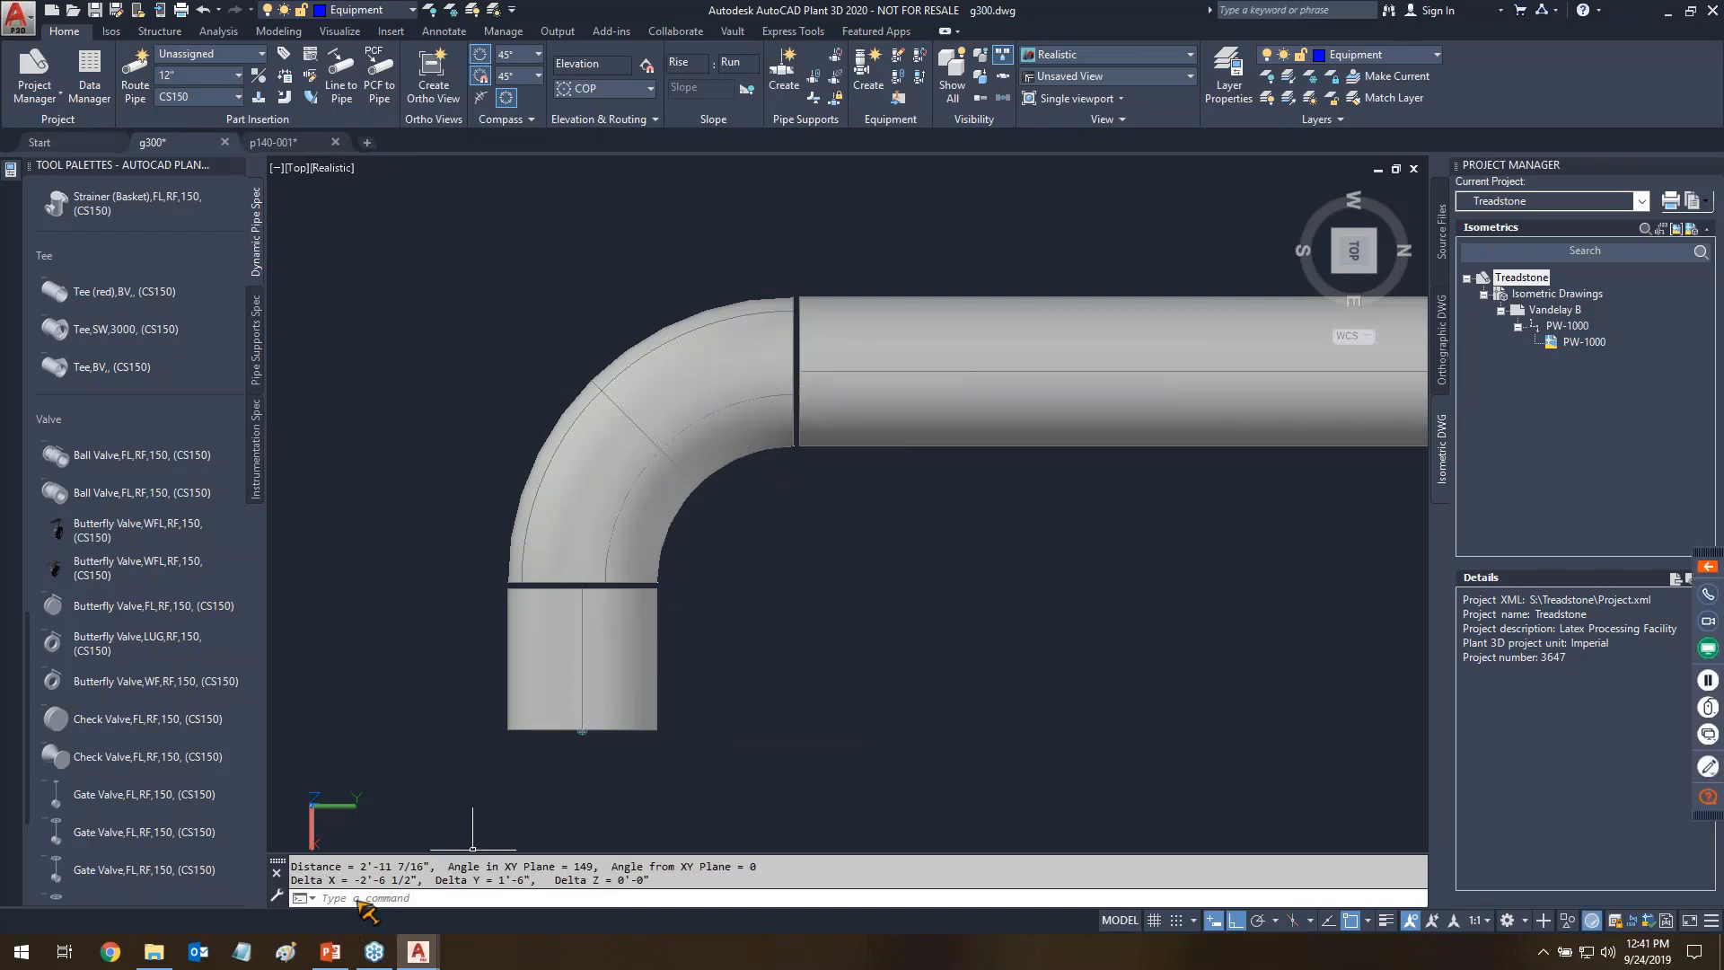
pyautogui.moveTo(349, 895); pyautogui.dragTo(424, 895)
pyautogui.moveTo(642, 643); pyautogui.dragTo(904, 629)
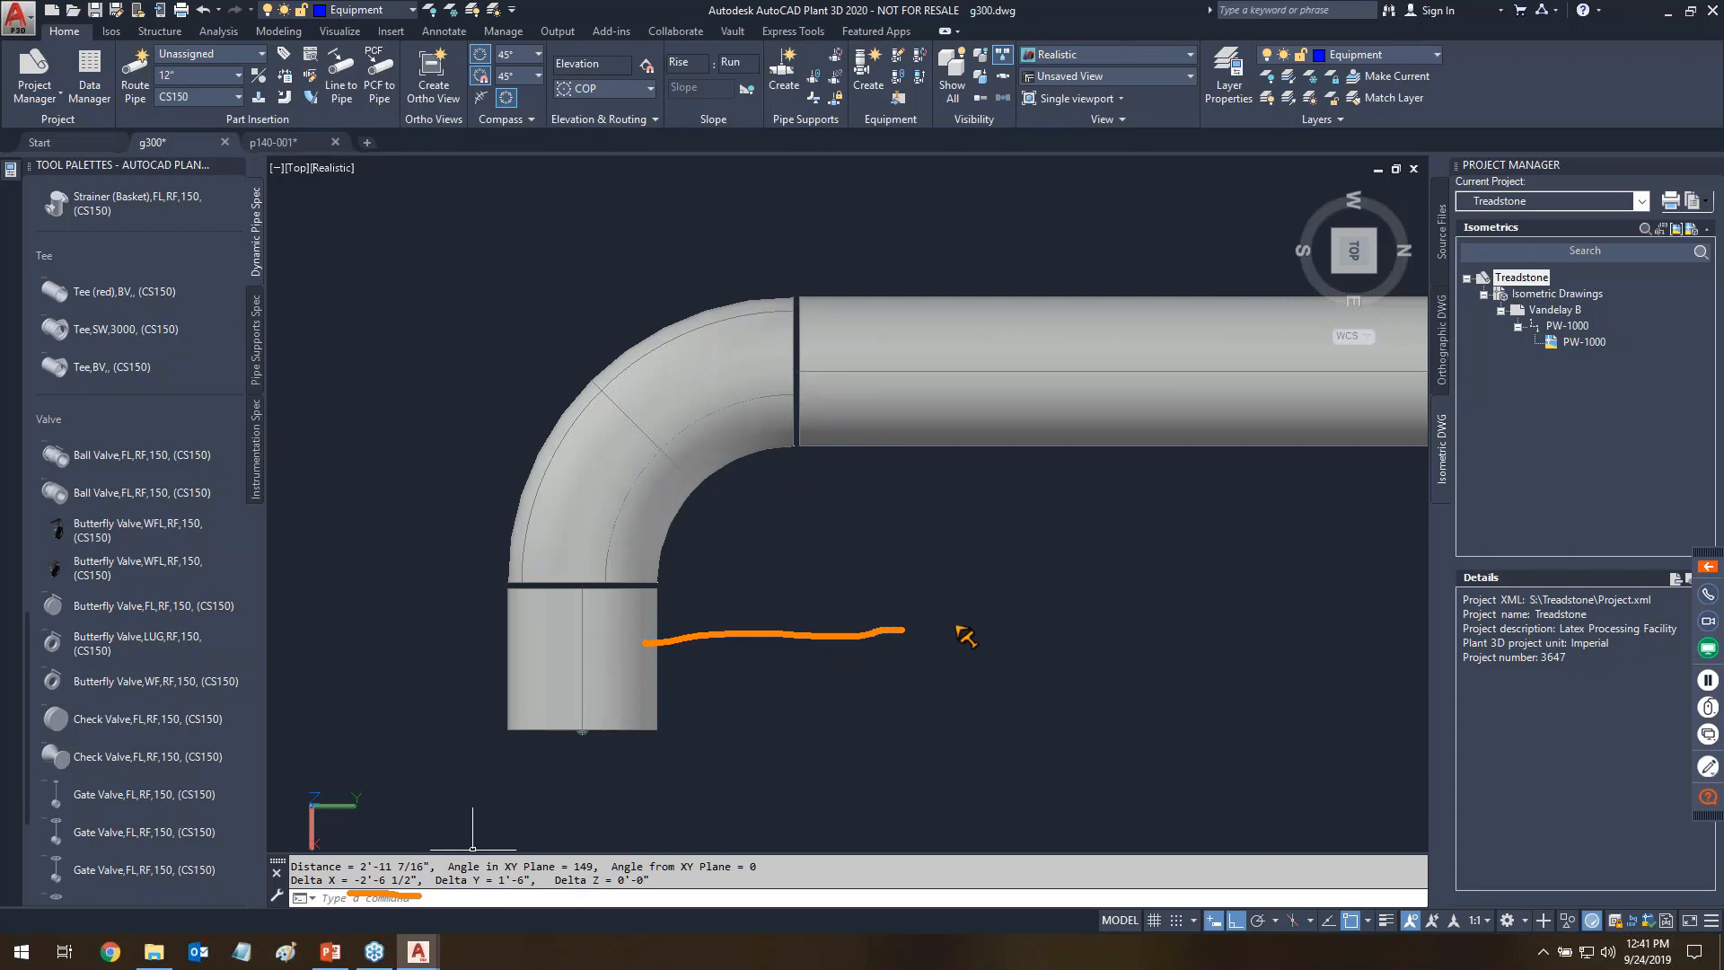
pyautogui.press('Escape')
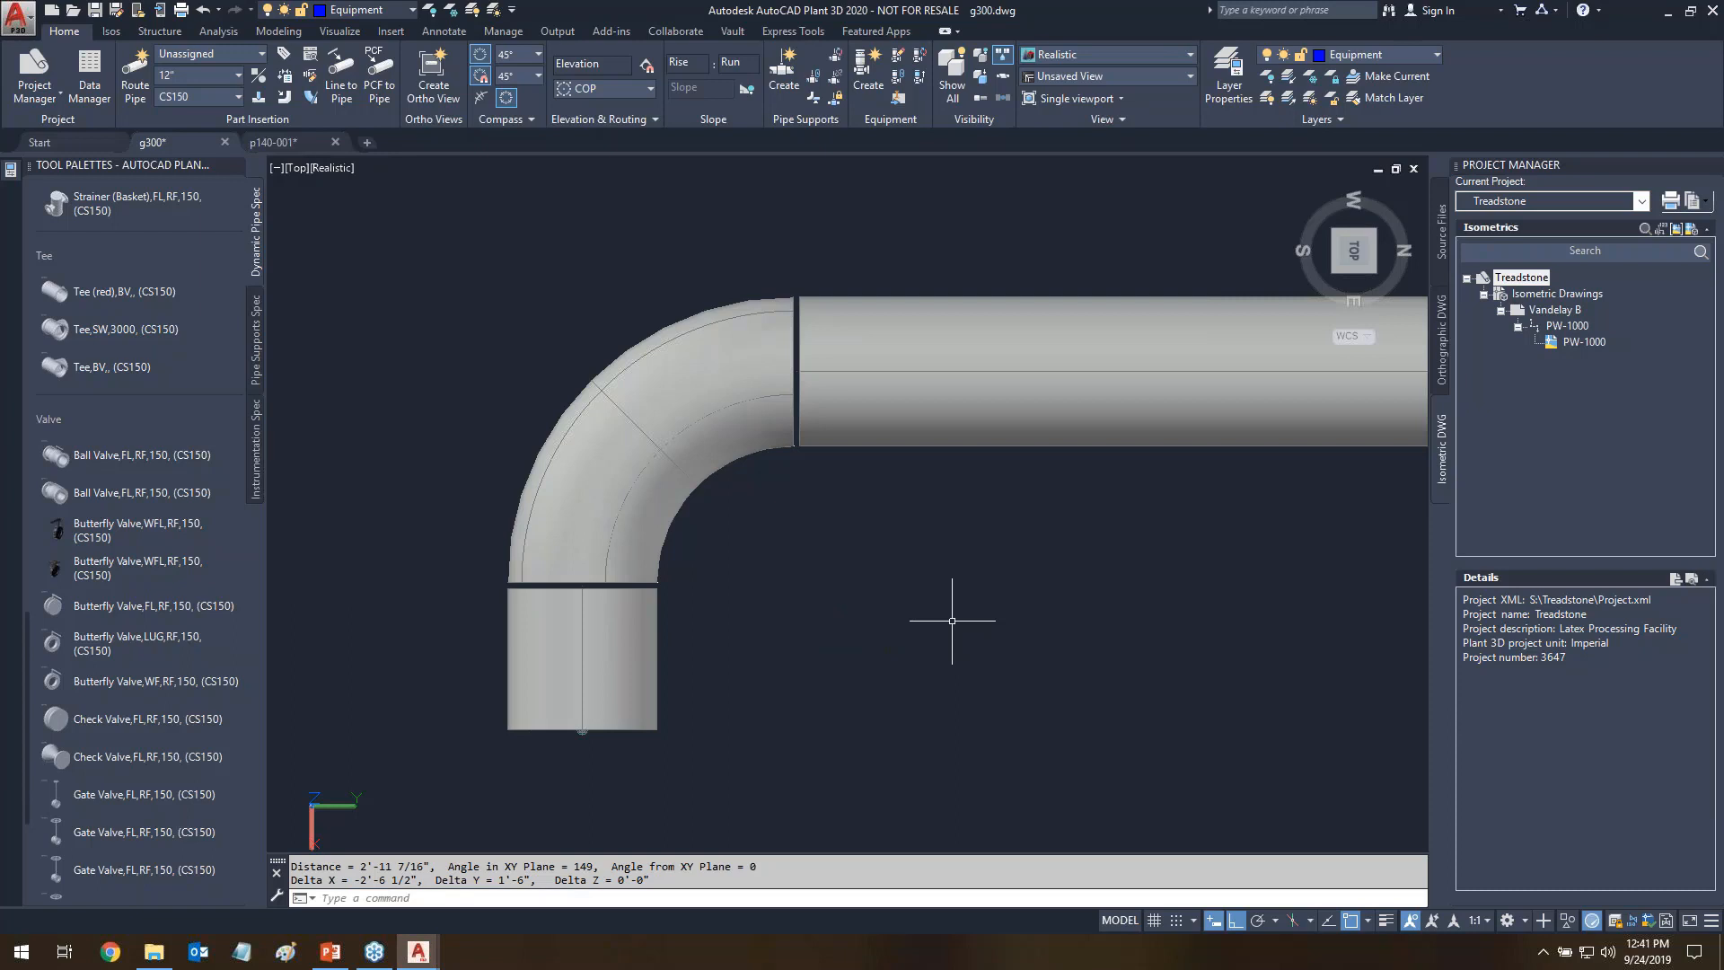
pyautogui.hotkey('ctrl', 'alt', 'shift', 'p')
pyautogui.moveTo(790, 454); pyautogui.dragTo(814, 498)
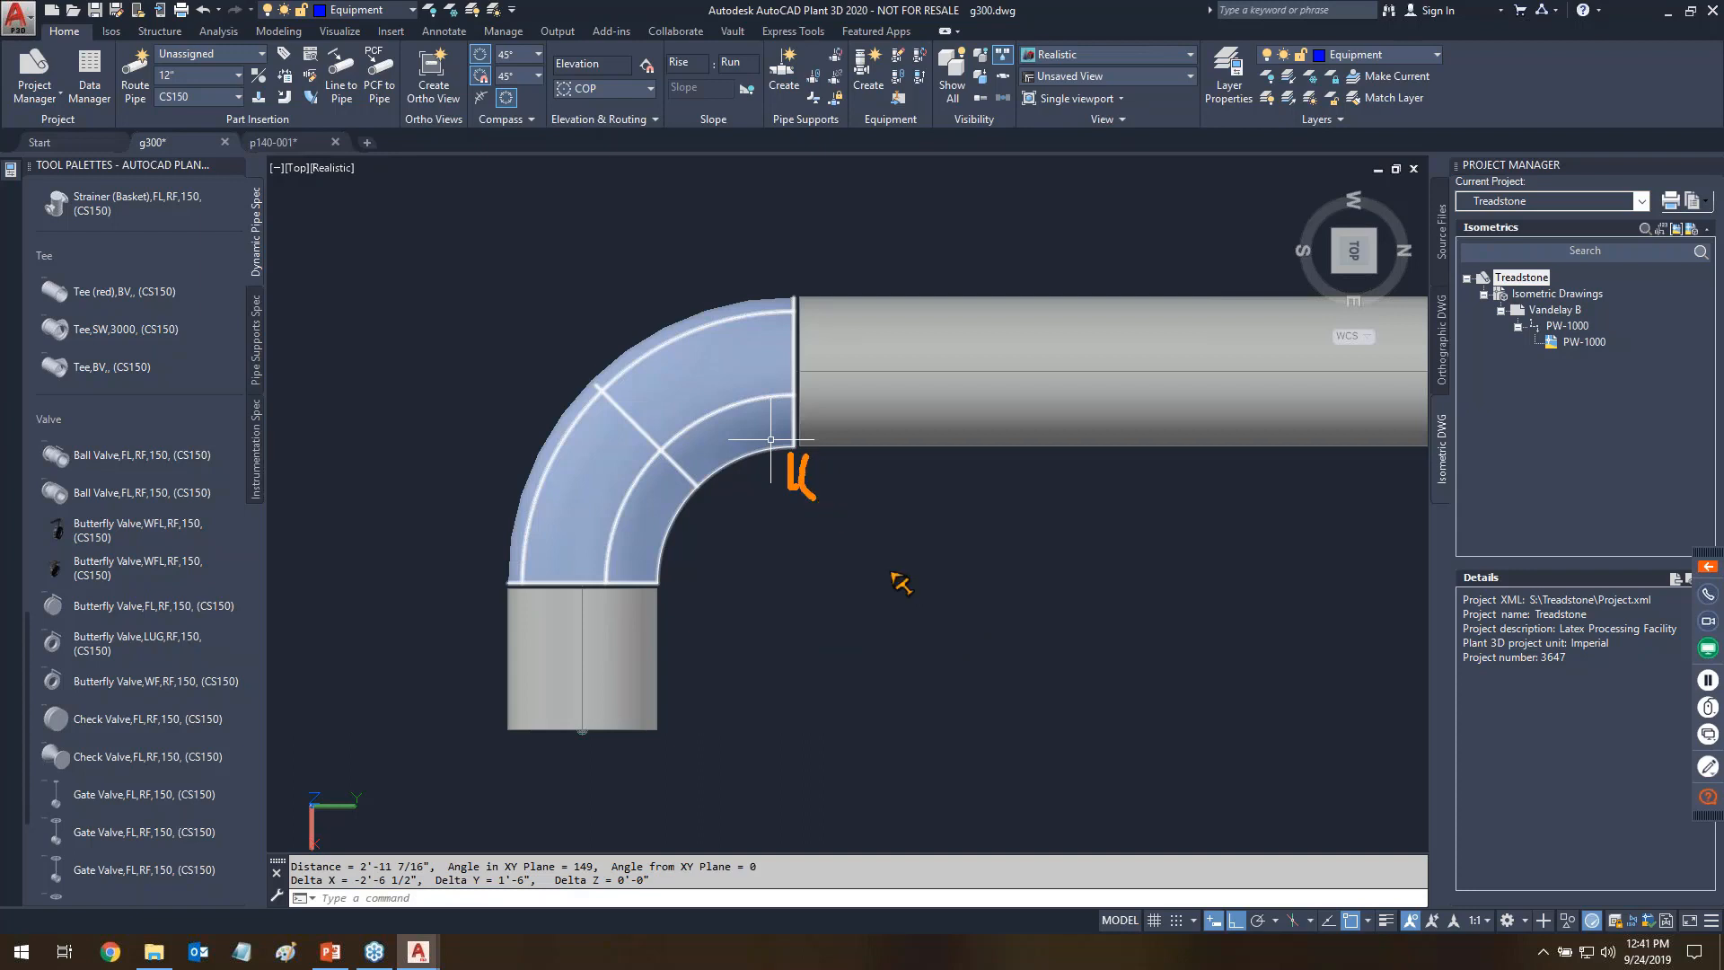
pyautogui.press('Escape')
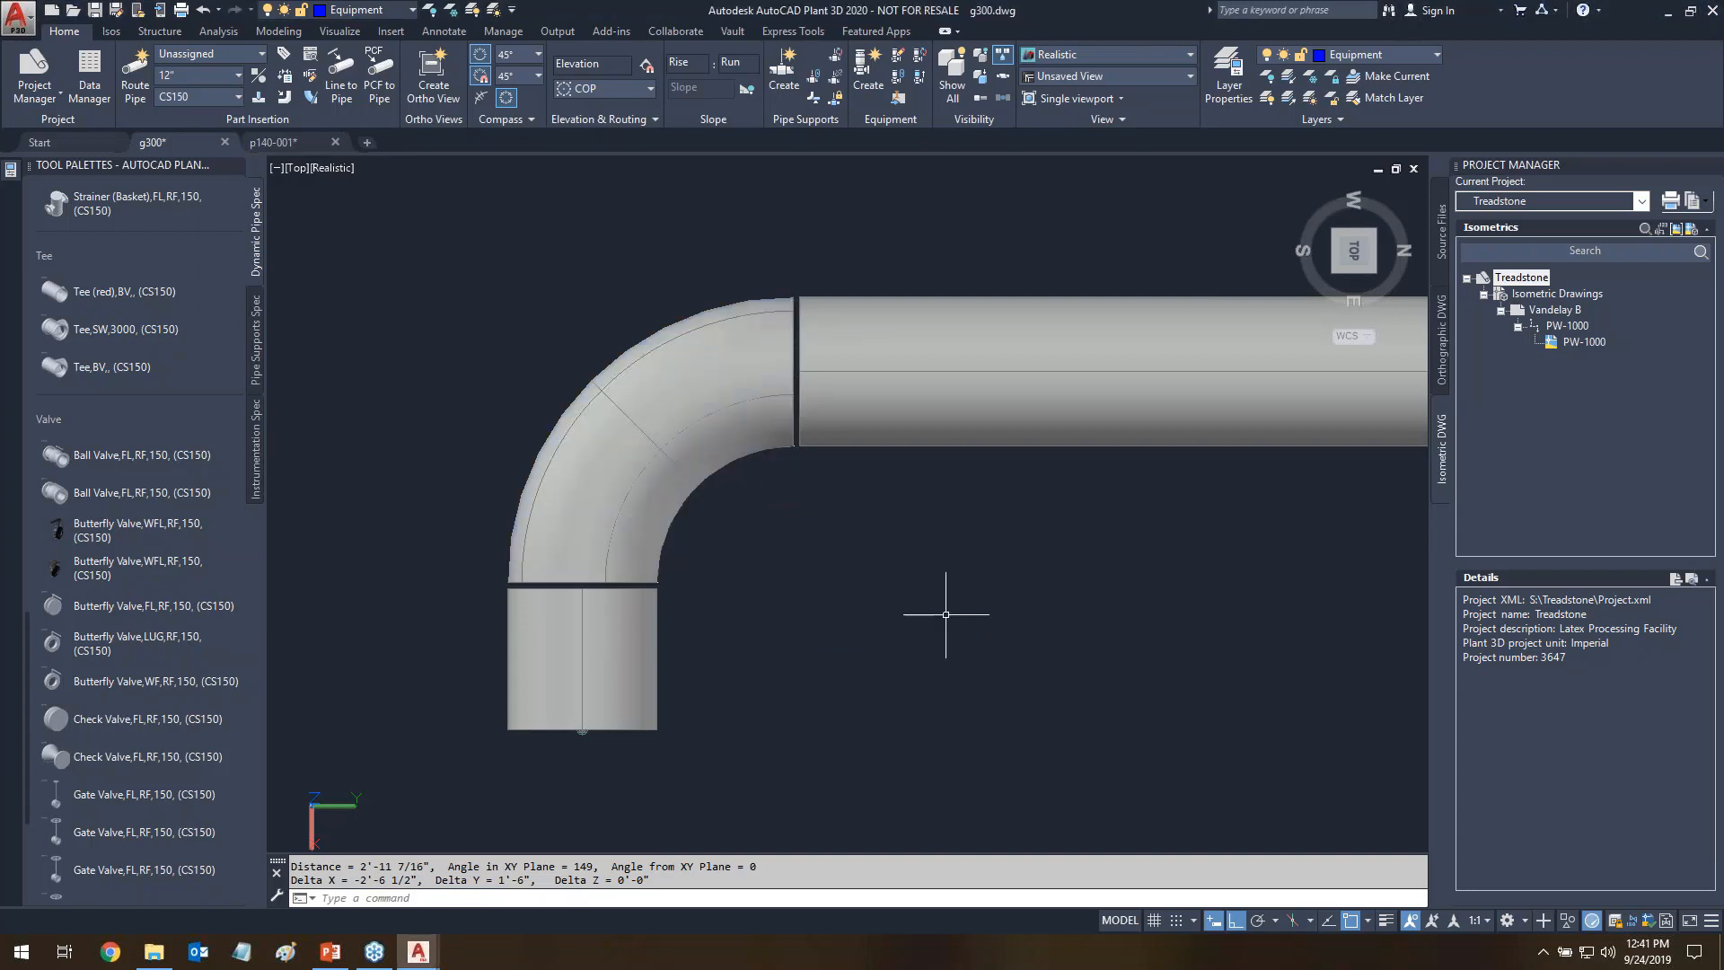
pyautogui.hotkey('ctrl', 'alt', 'shift', 'p')
pyautogui.moveTo(601, 567)
pyautogui.mouseDown()
pyautogui.moveTo(603, 594)
pyautogui.moveTo(592, 585)
pyautogui.moveTo(1082, 743)
pyautogui.mouseUp()
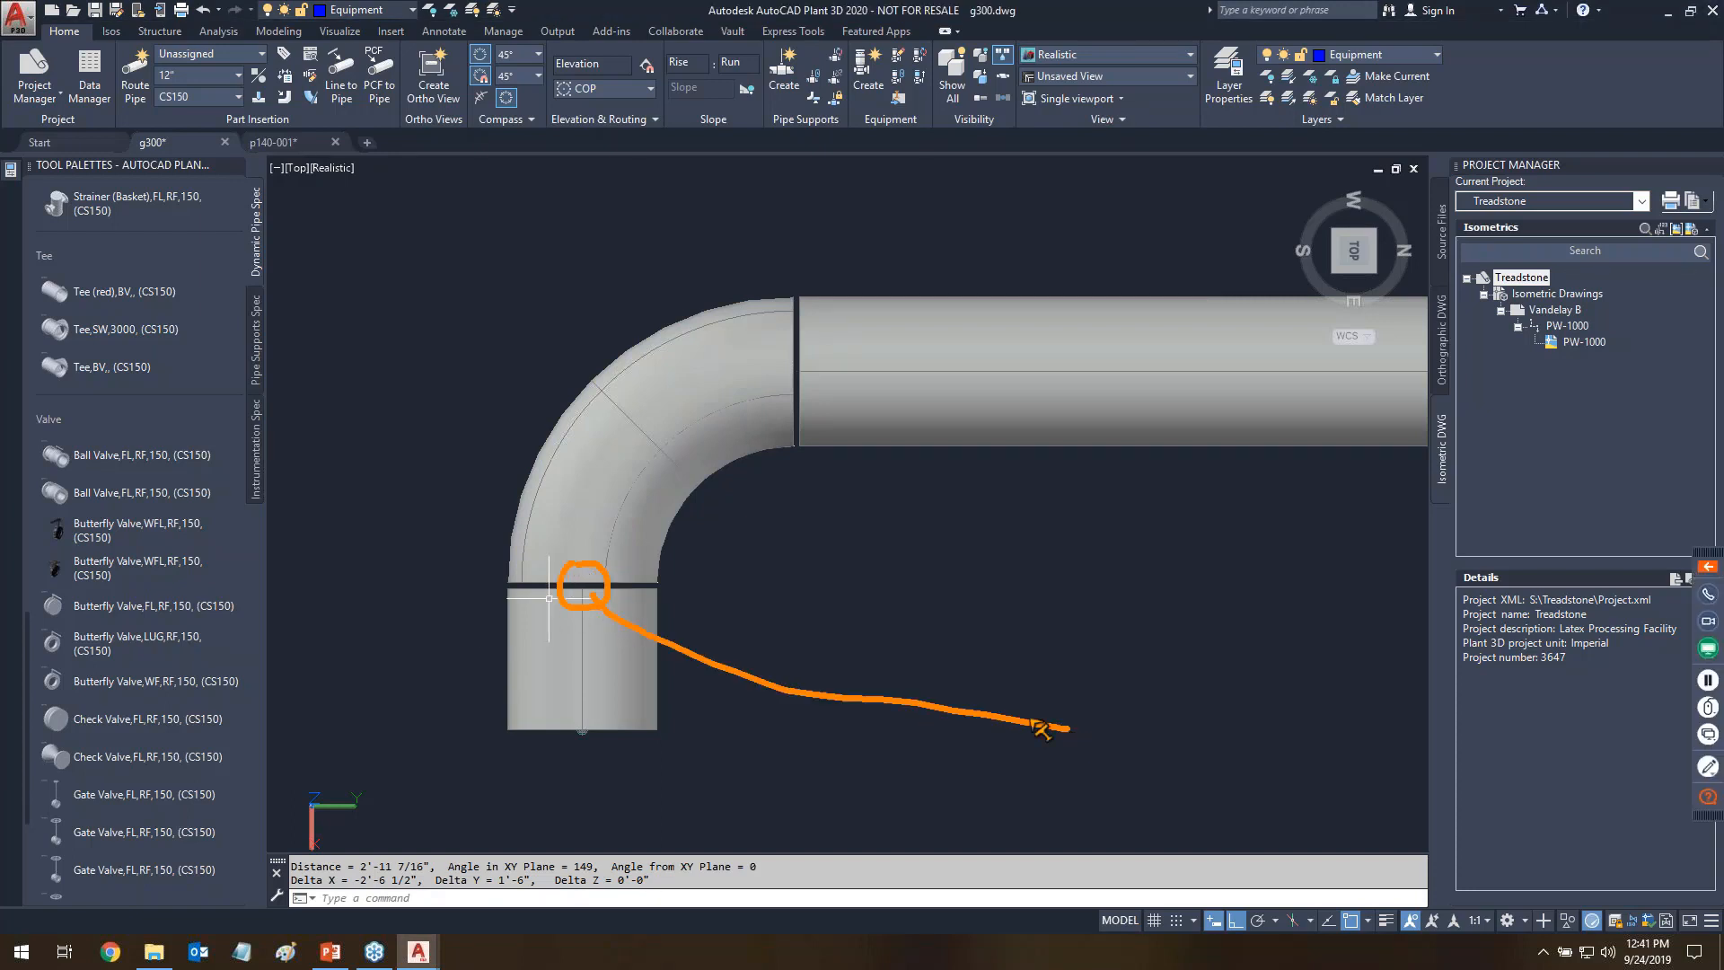
pyautogui.press('Escape')
# - Apply the X-Ray visual style and show the elbow close up in the home isometric view
pyautogui.click(331, 168)
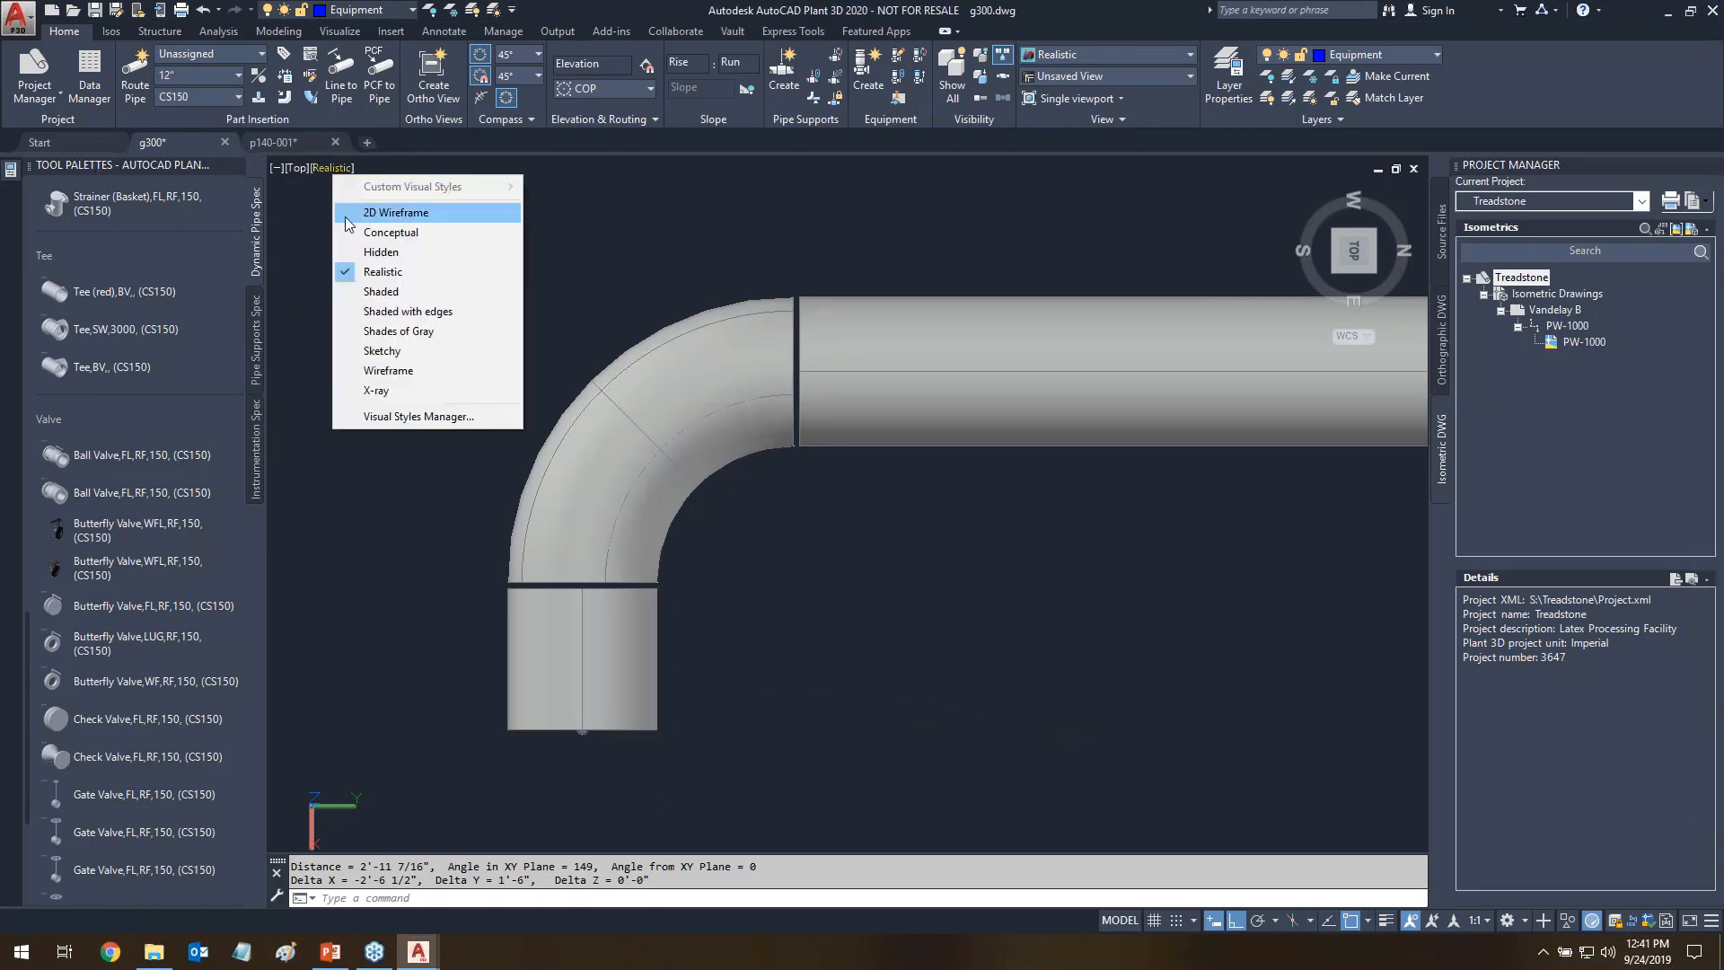
pyautogui.click(376, 389)
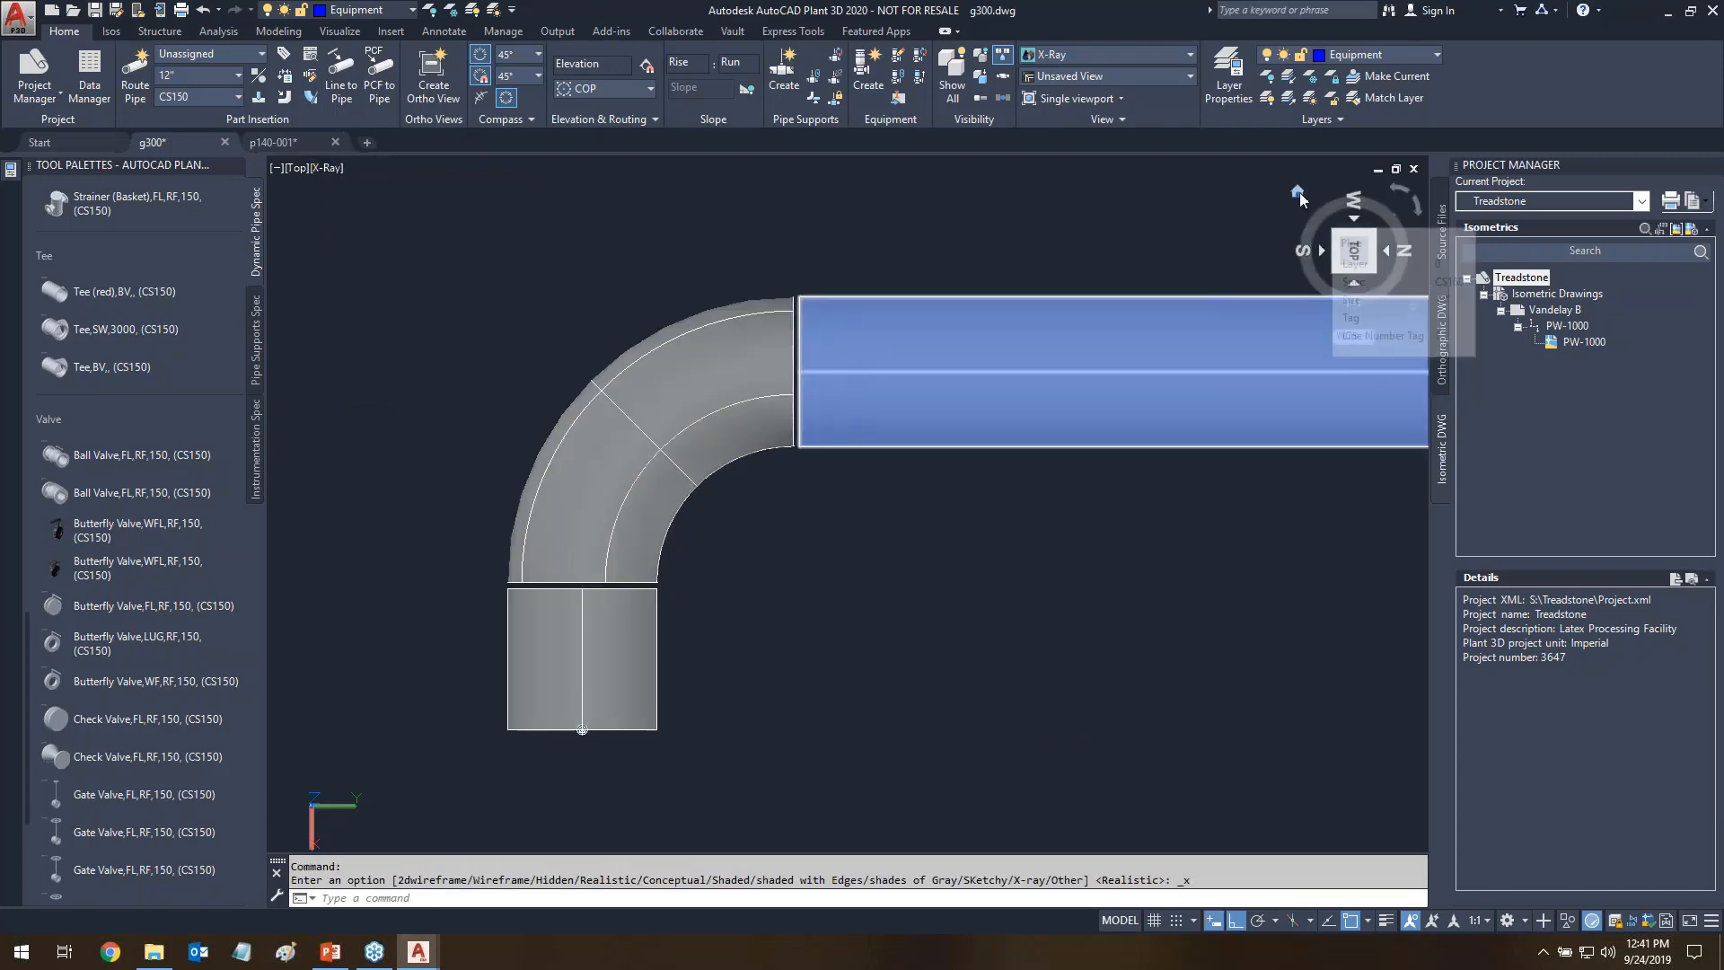
pyautogui.click(1298, 193)
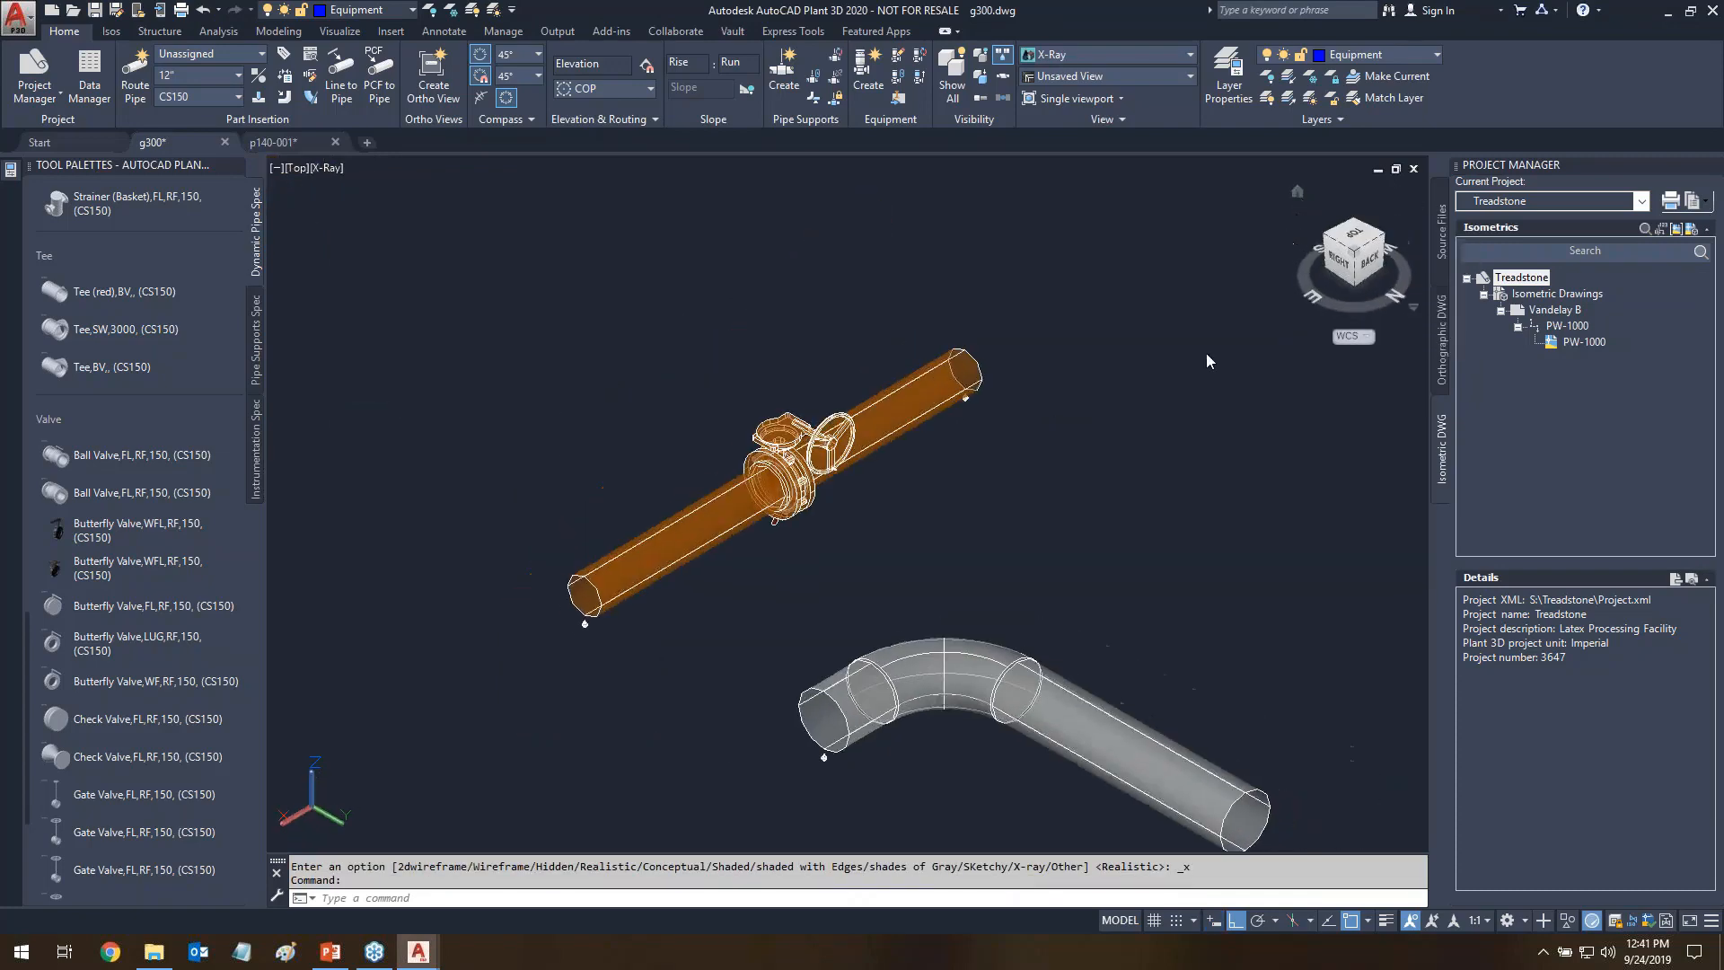
pyautogui.scroll(6, 751, 764)
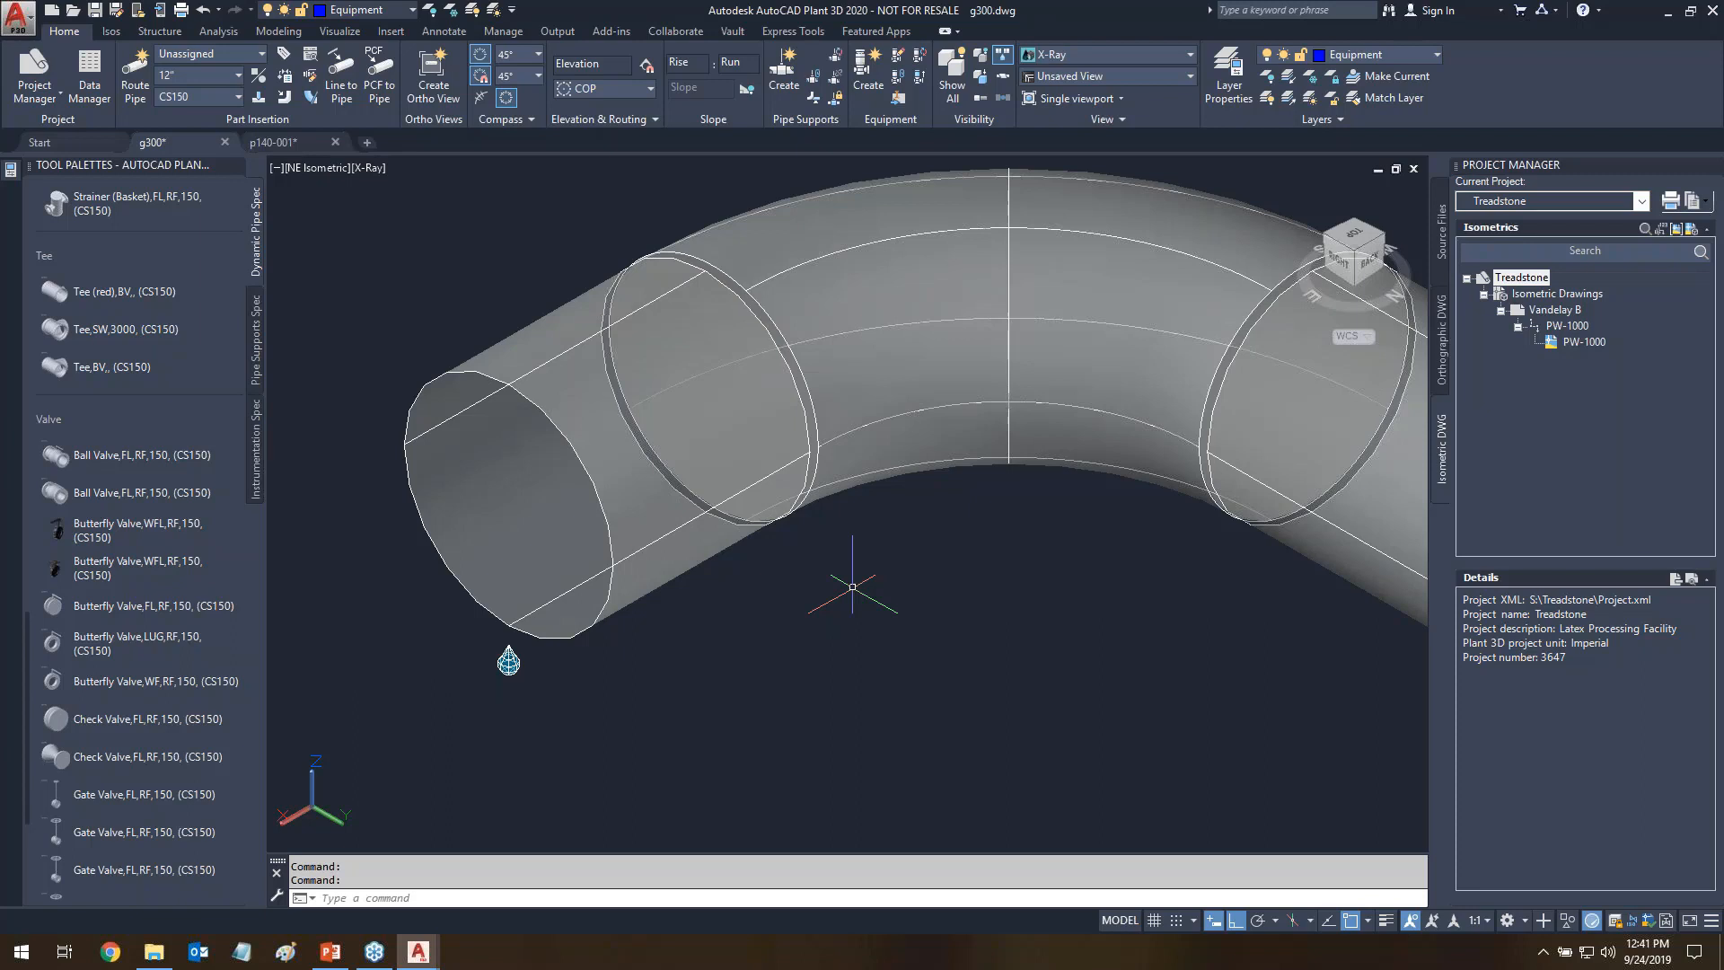
# - Turn PLANTWELDDISPLAY on and regenerate the model with REGEN3 to show the weld dots at the elbow
pyautogui.write('plantweld')
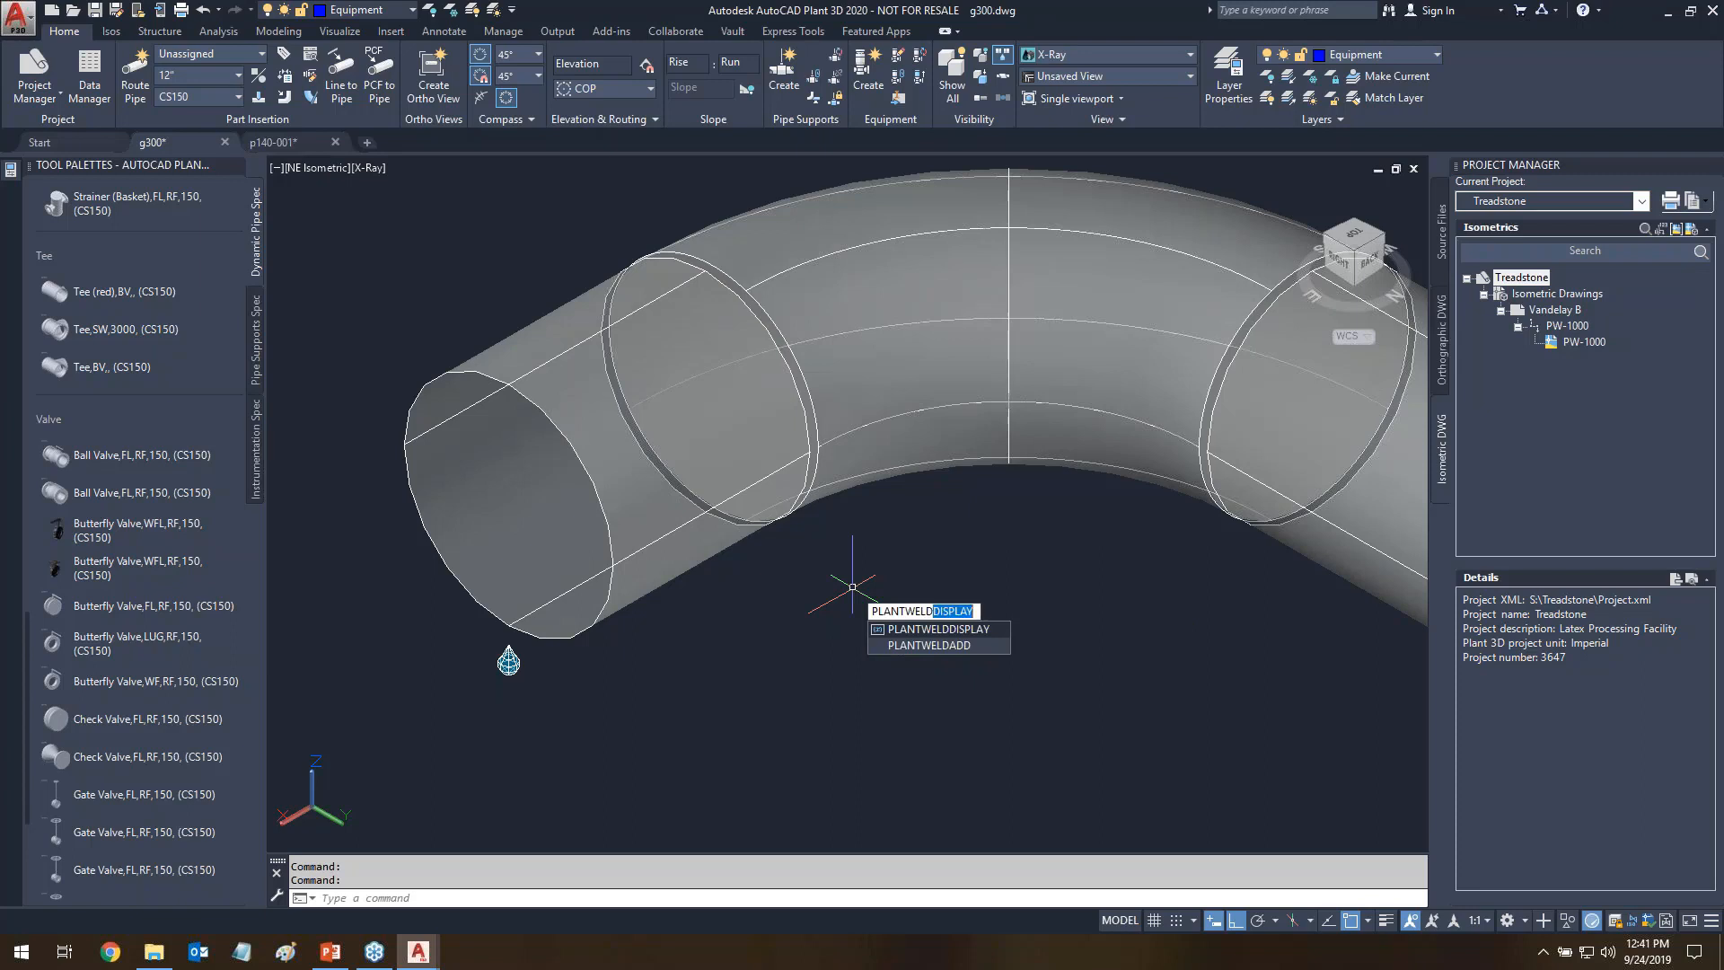
pyautogui.press('Return')
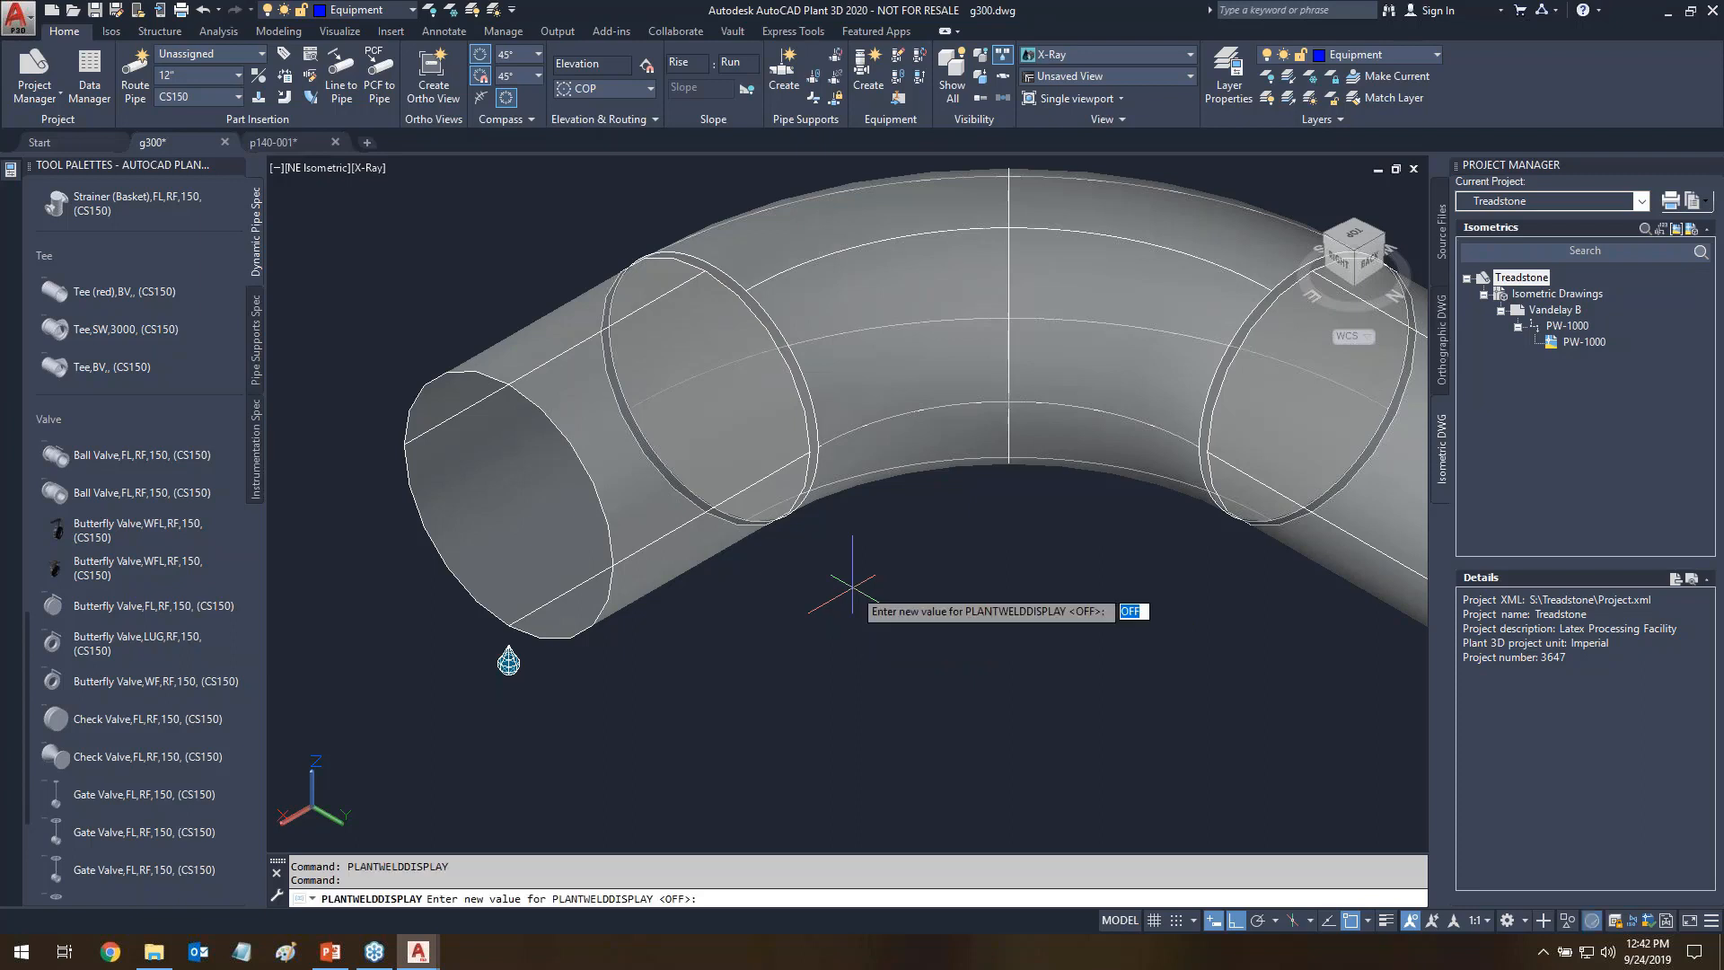
pyautogui.write('on')
pyautogui.press('Return')
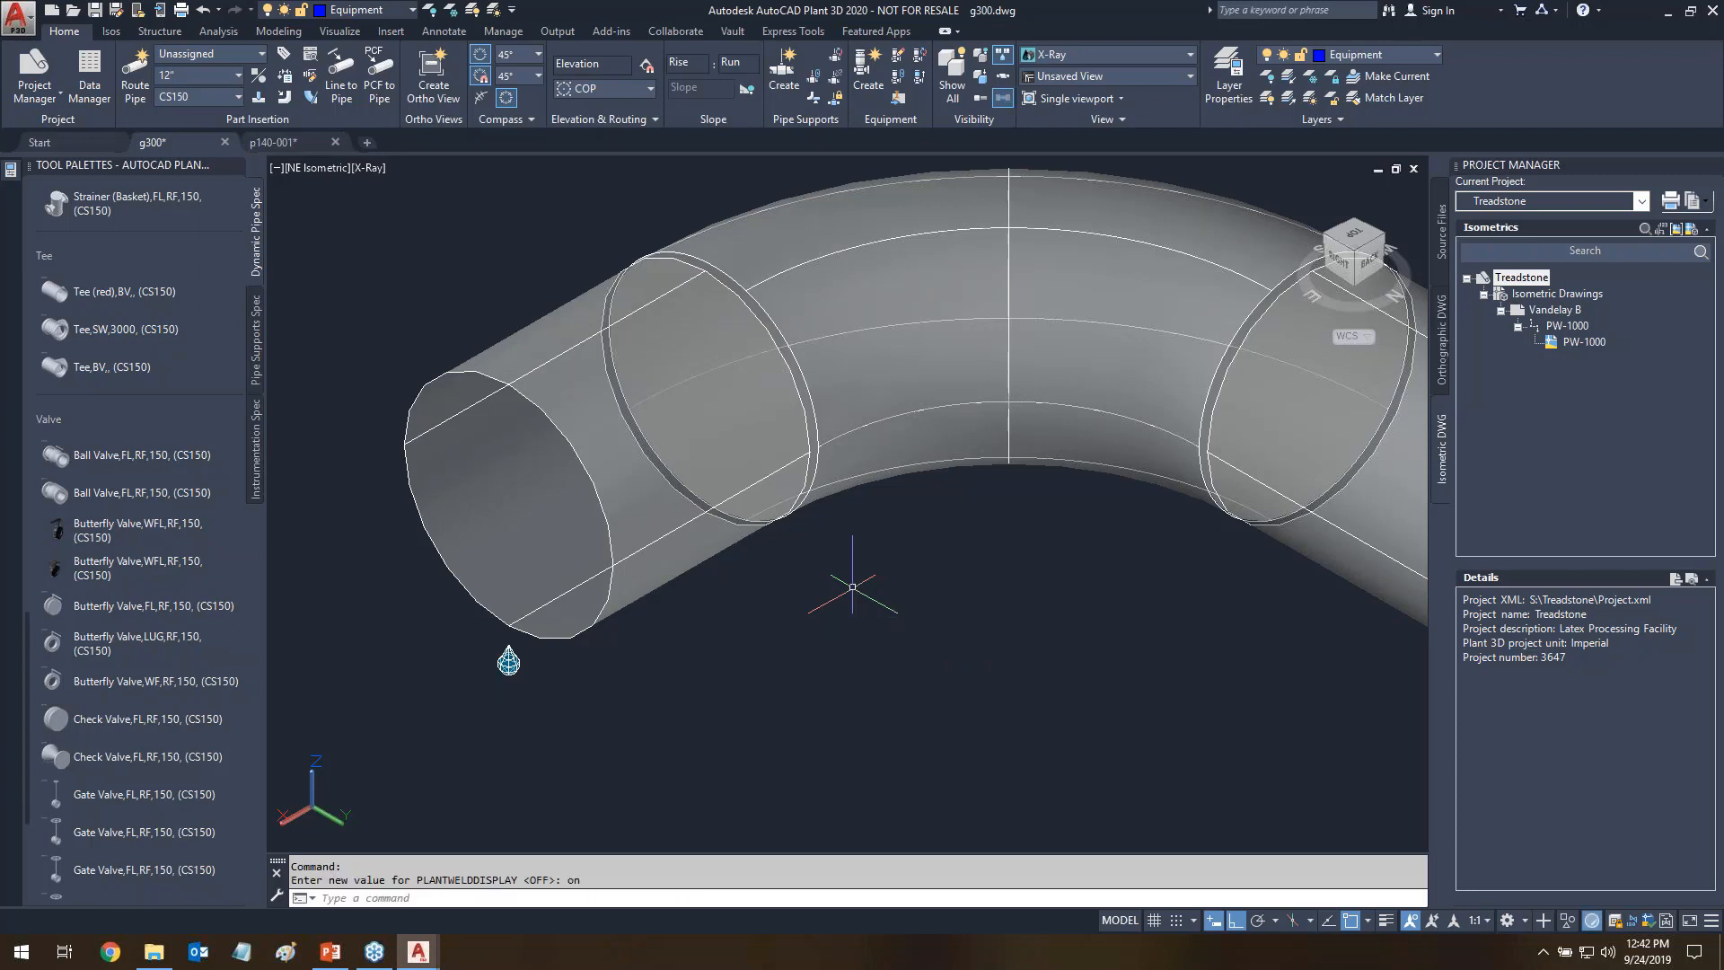
pyautogui.write('regen3')
pyautogui.press('Return')
pyautogui.moveTo(896, 596); pyautogui.dragTo(864, 732, button='middle')
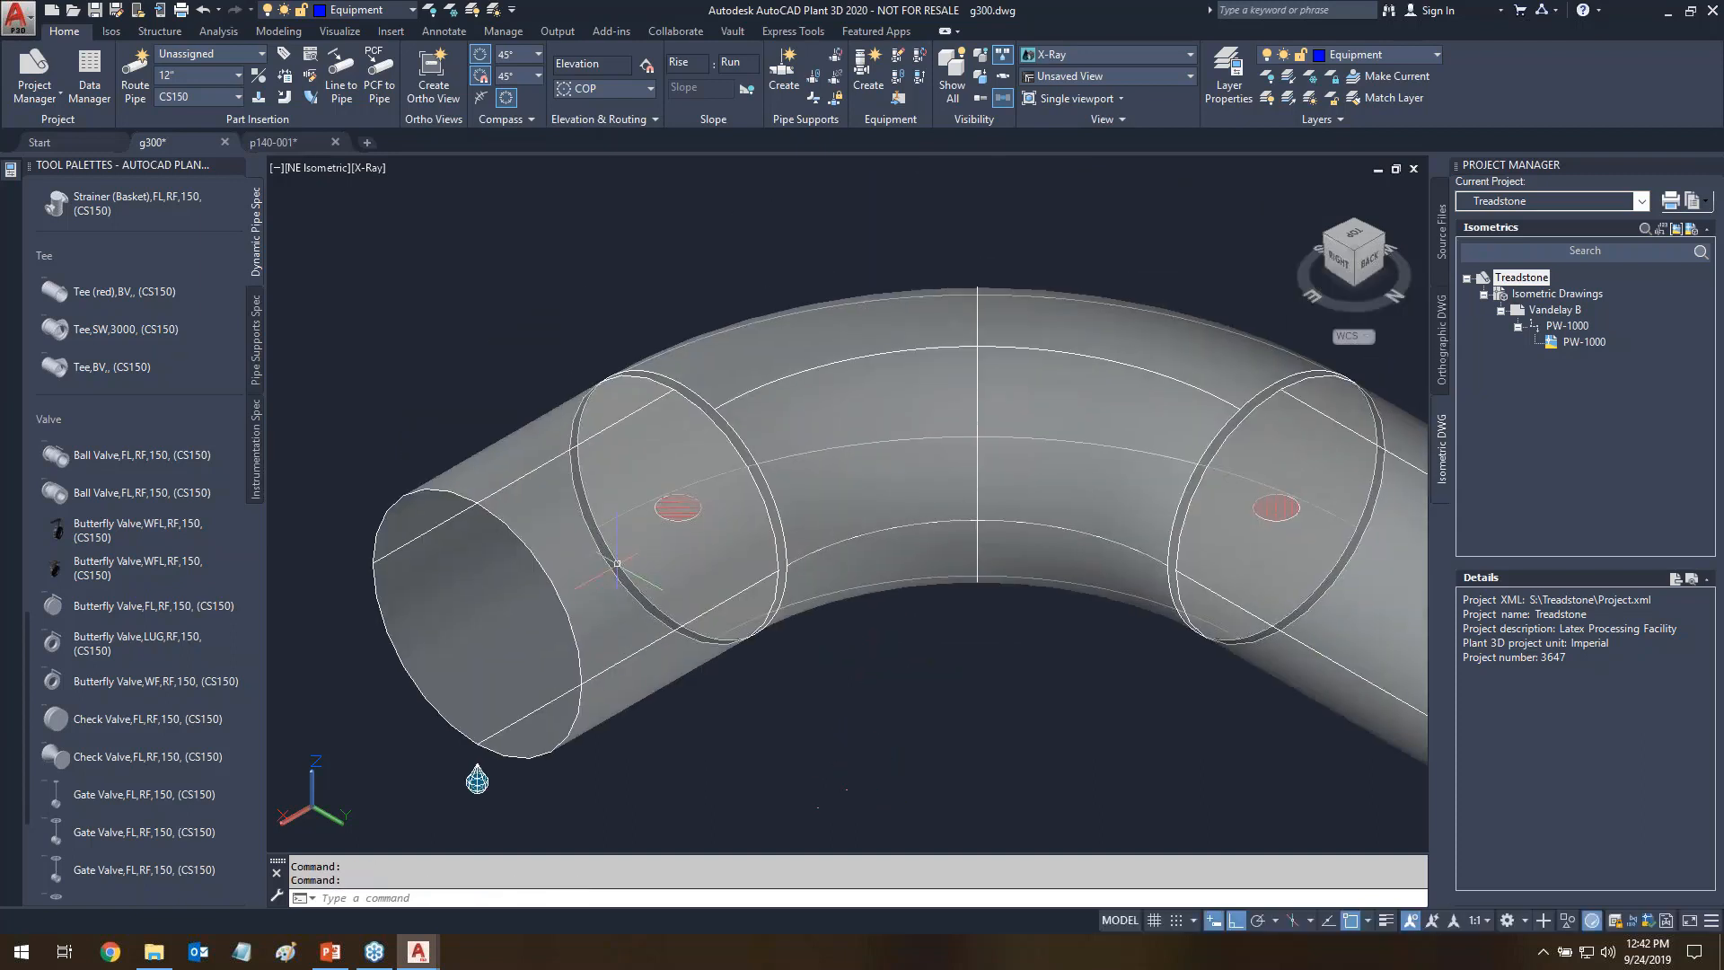
# - Inspect the weld dots at the elbow joints and around the butterfly valve from several angles, ending with the whole model in view
pyautogui.hotkey('ctrl', '1')
pyautogui.moveTo(613, 487)
pyautogui.mouseDown()
pyautogui.moveTo(756, 558)
pyautogui.moveTo(1017, 766)
pyautogui.mouseUp()
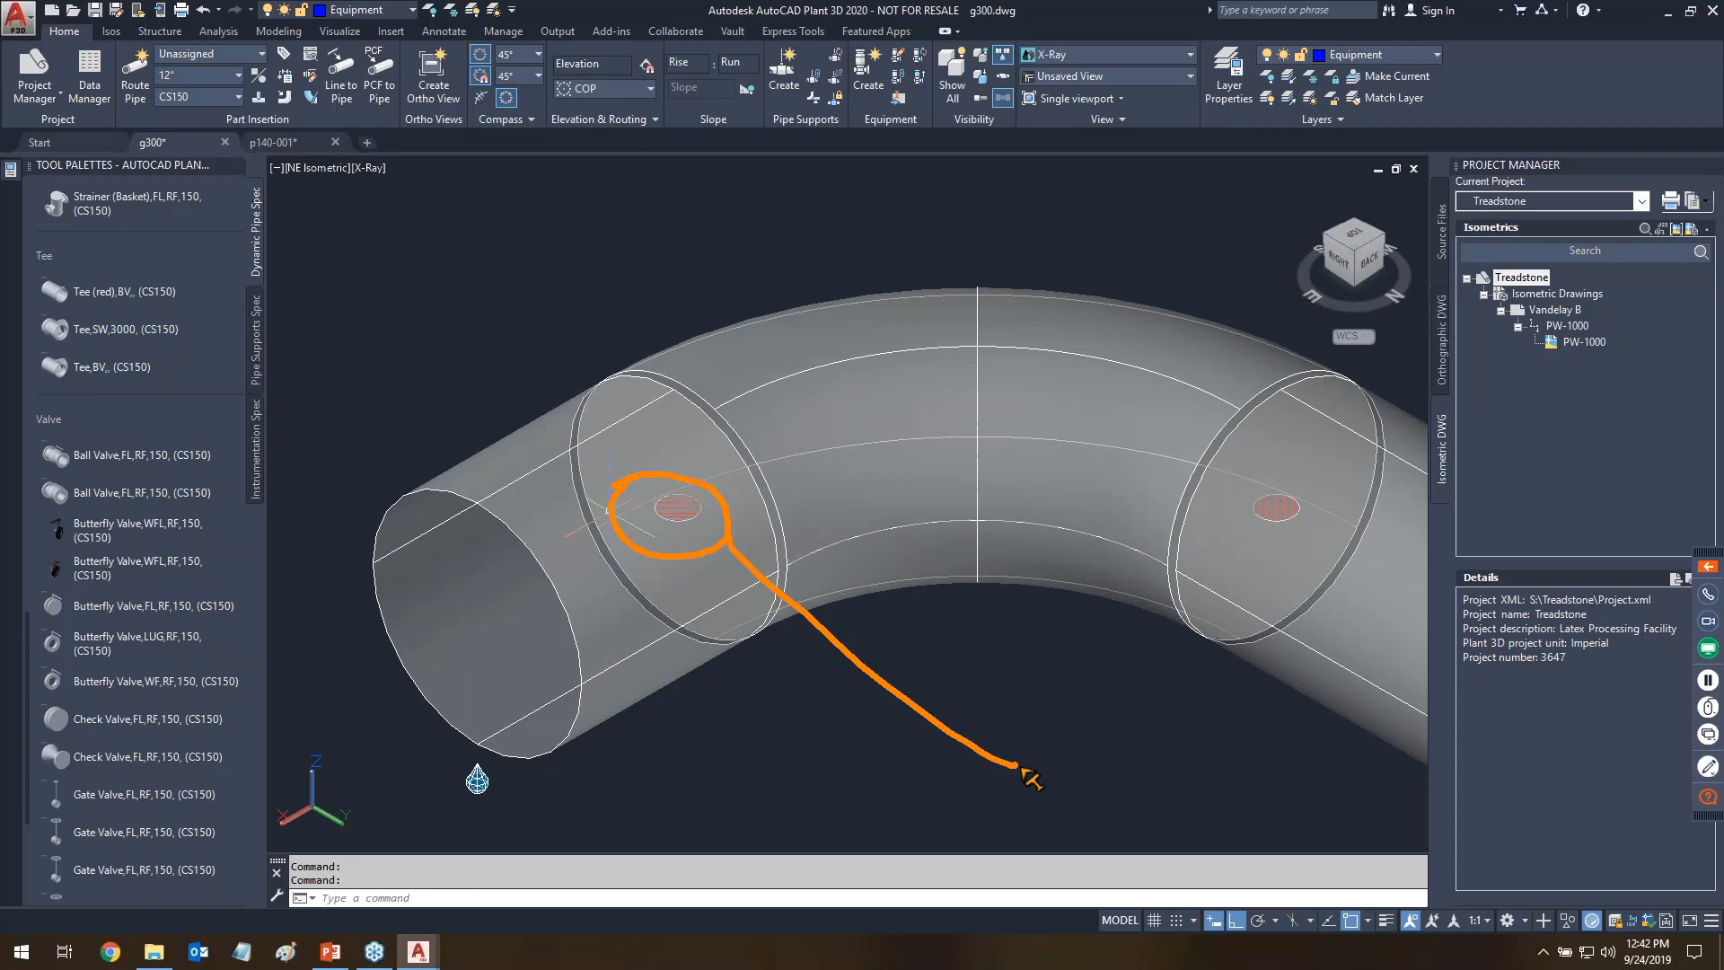
pyautogui.scroll(-4, 1024, 736)
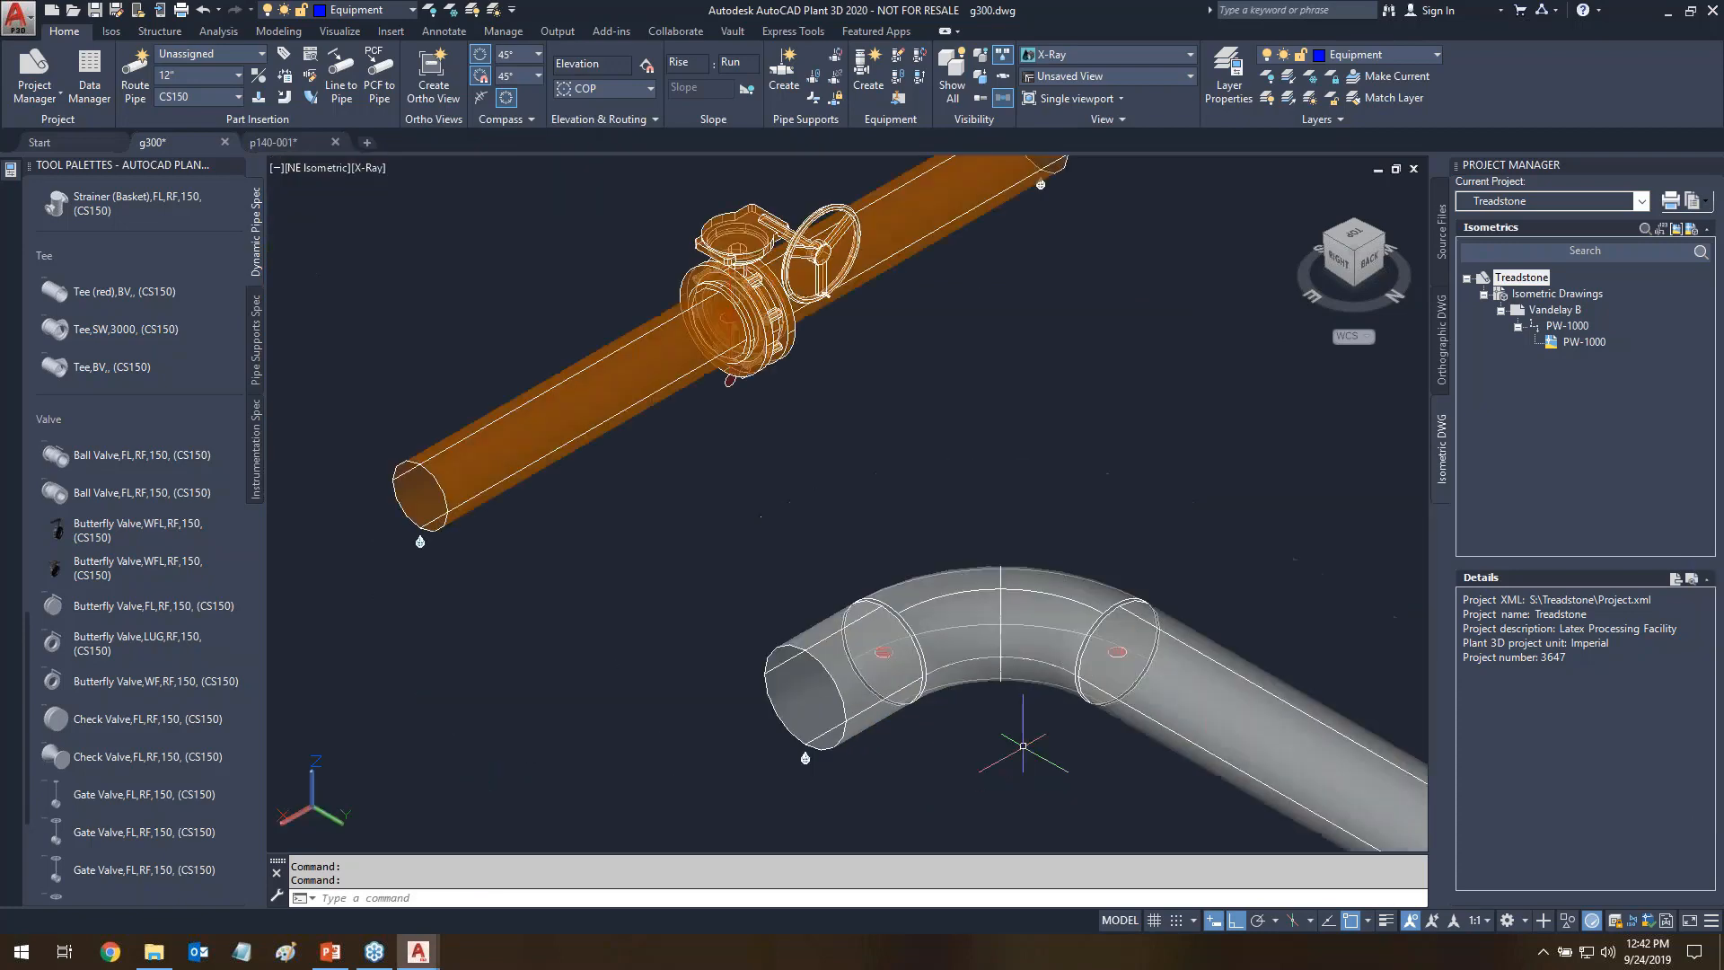
pyautogui.scroll(5, 833, 388)
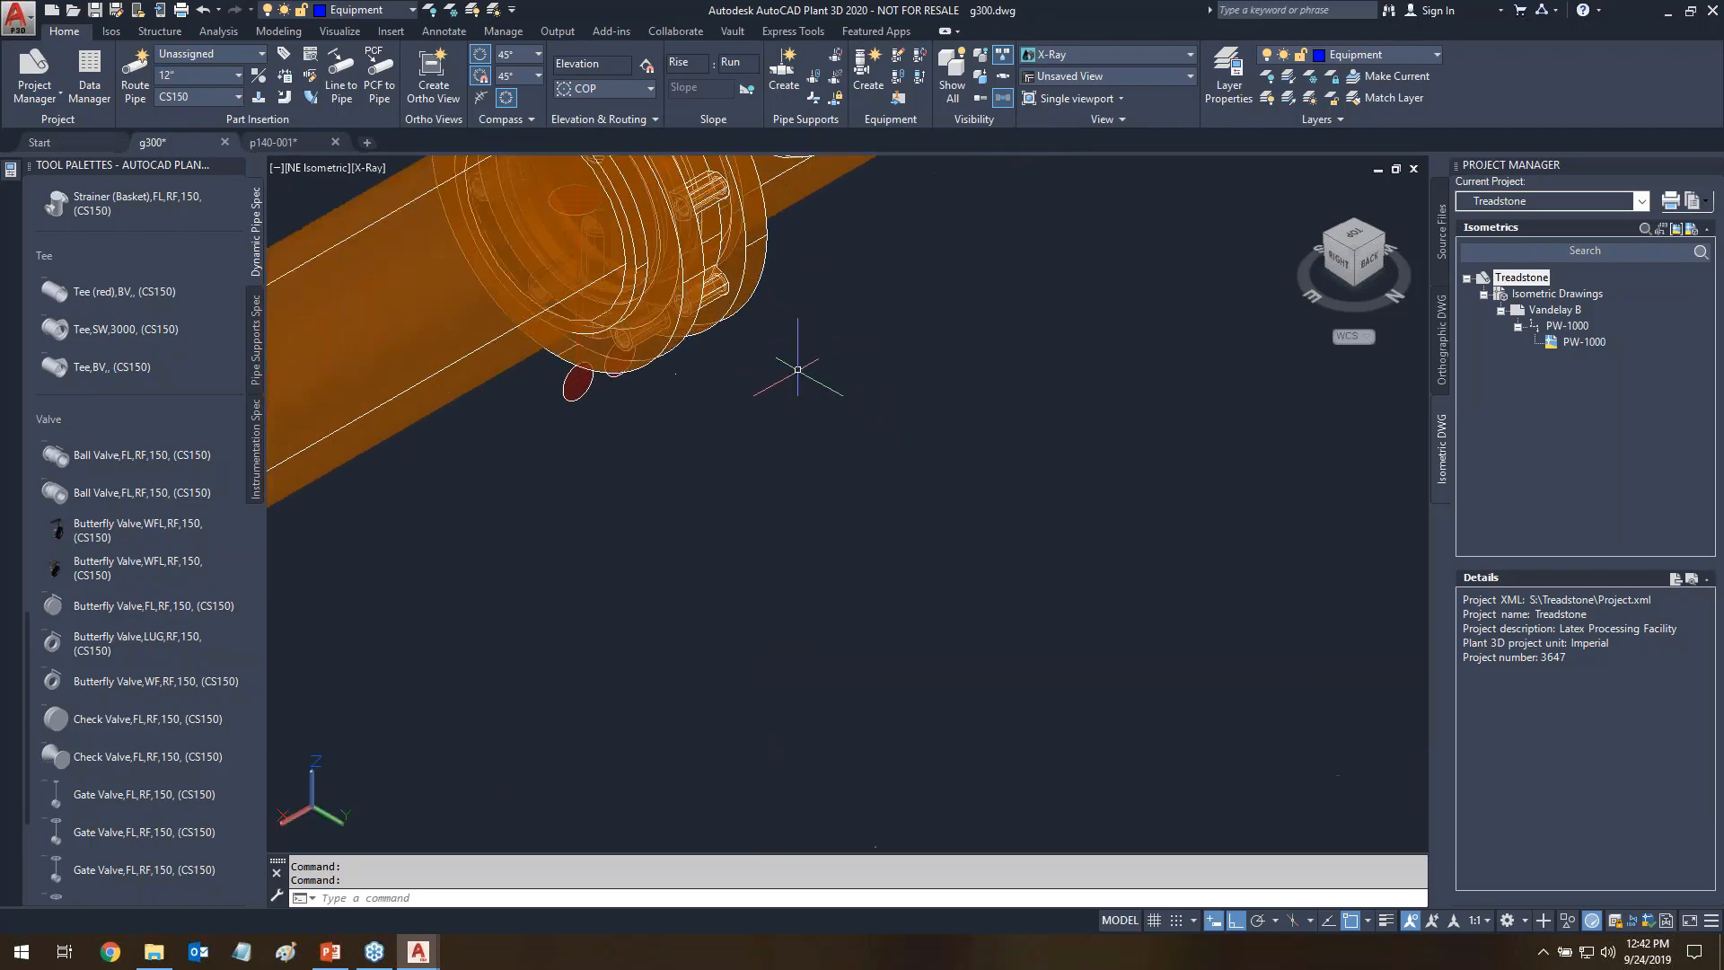
pyautogui.scroll(2, 664, 431)
pyautogui.keyDown('shift'); pyautogui.moveTo(1185, 718); pyautogui.dragTo(1010, 689, button='middle'); pyautogui.keyUp('shift')
pyautogui.scroll(-4, 1009, 690)
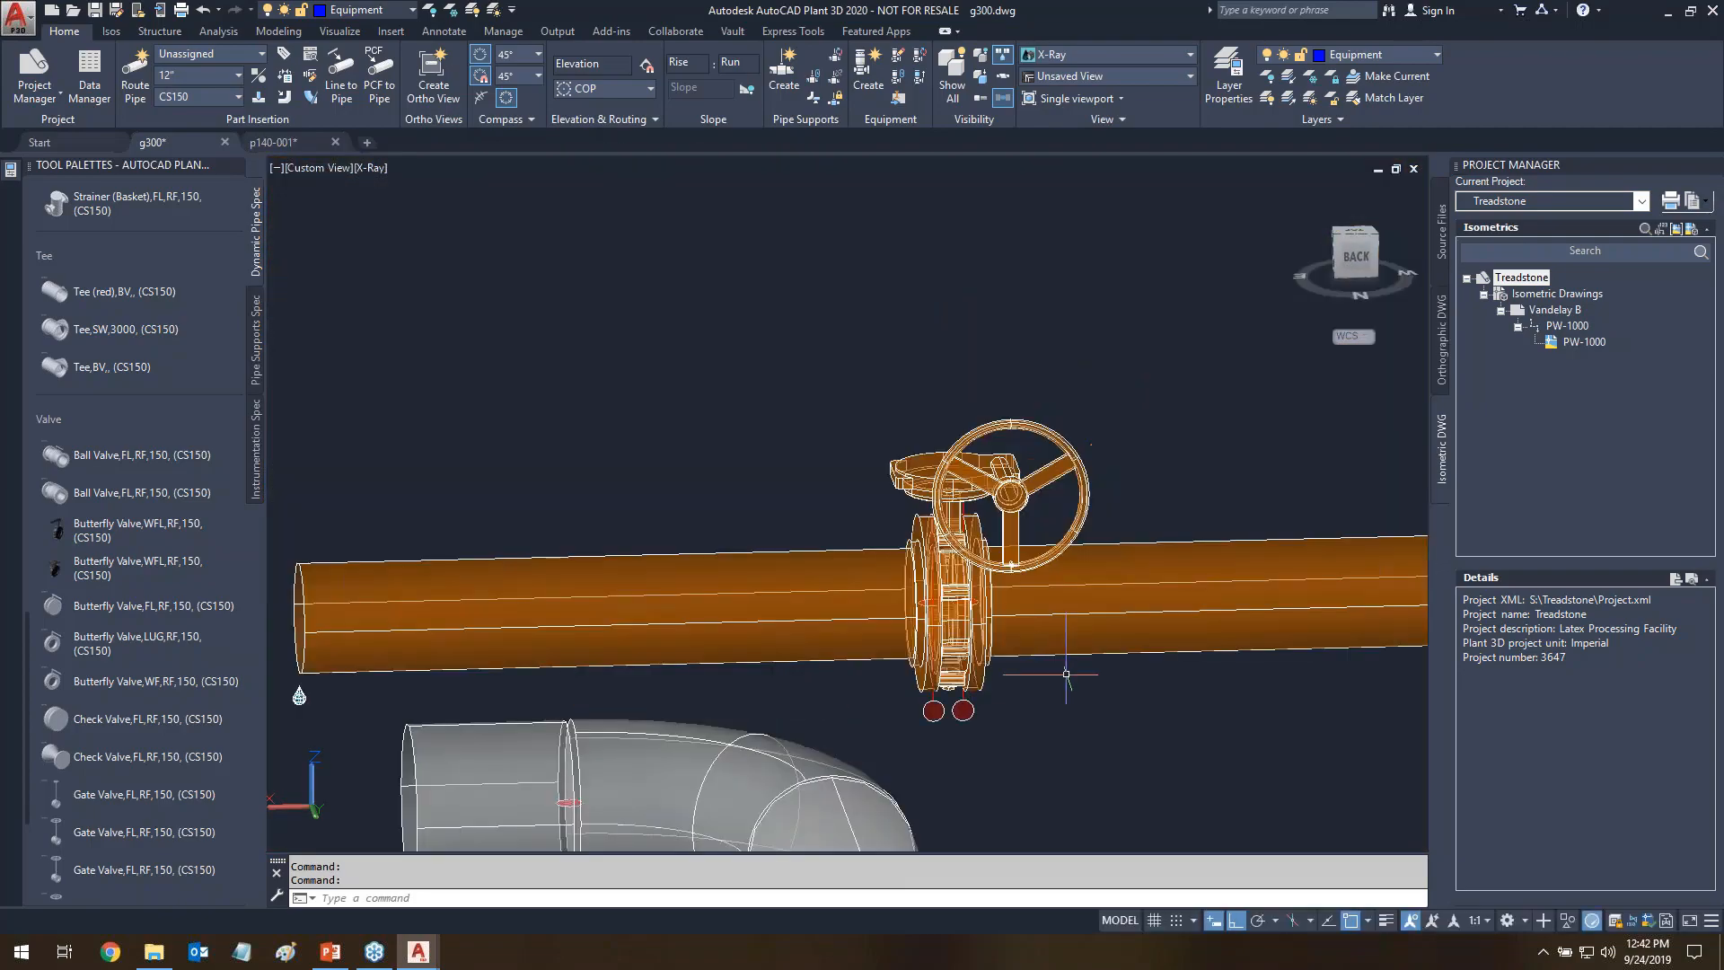
pyautogui.click(1297, 195)
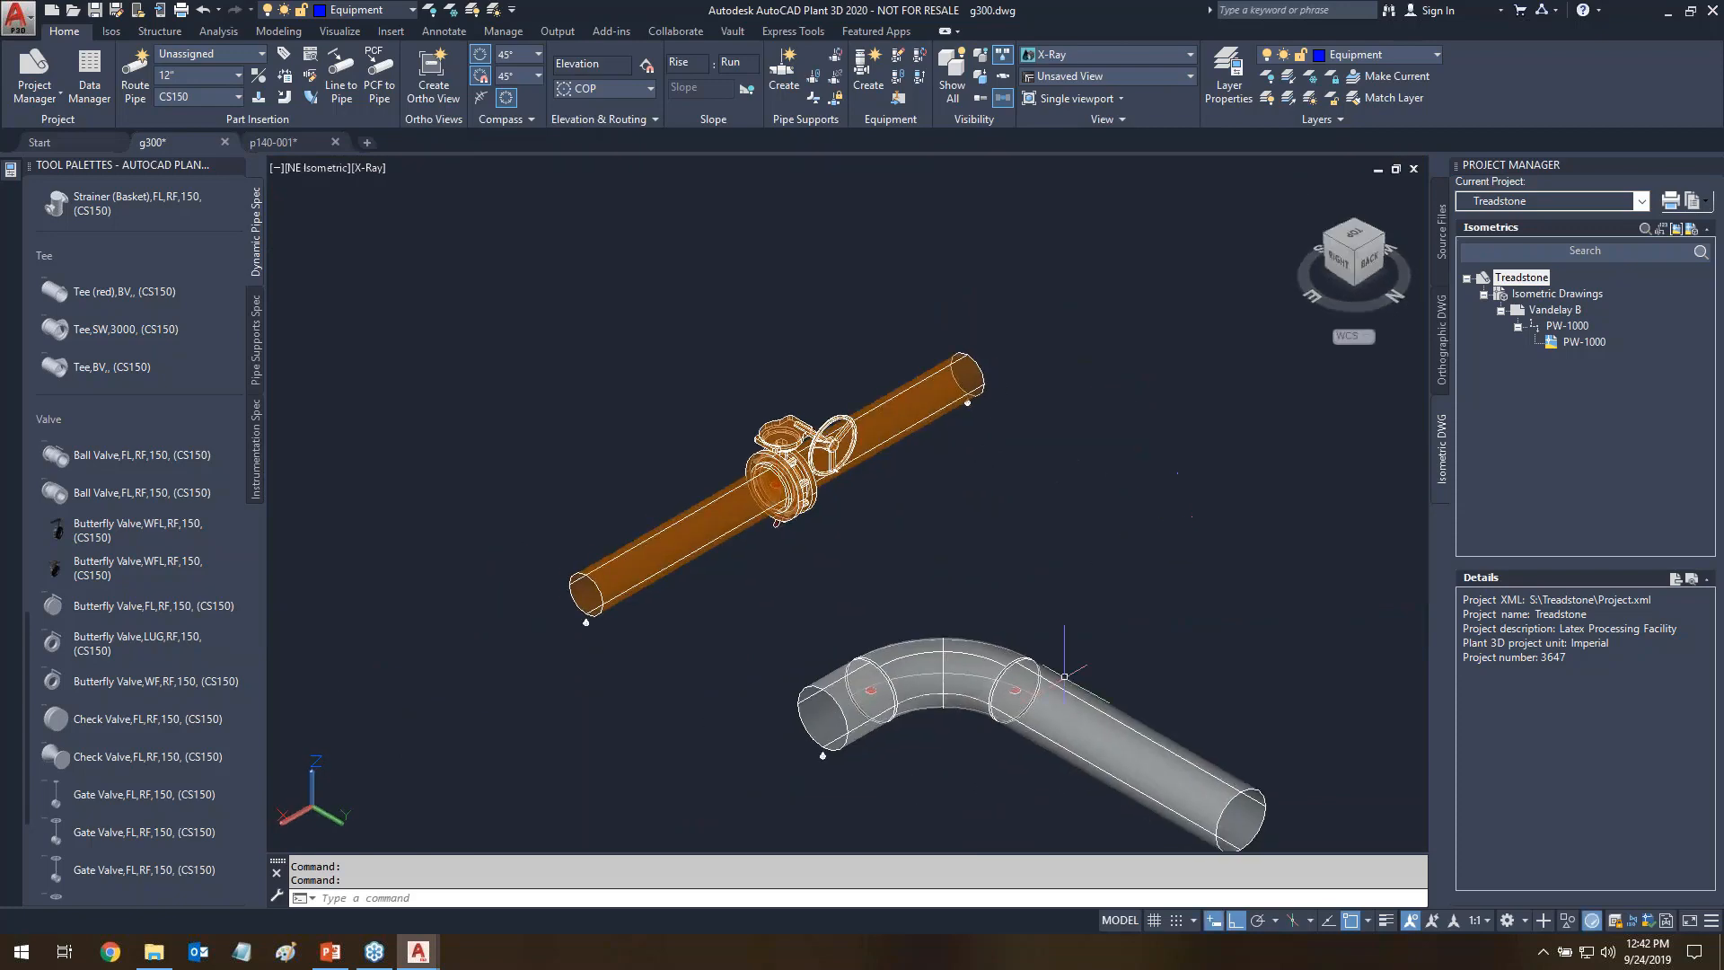
pyautogui.scroll(3, 969, 751)
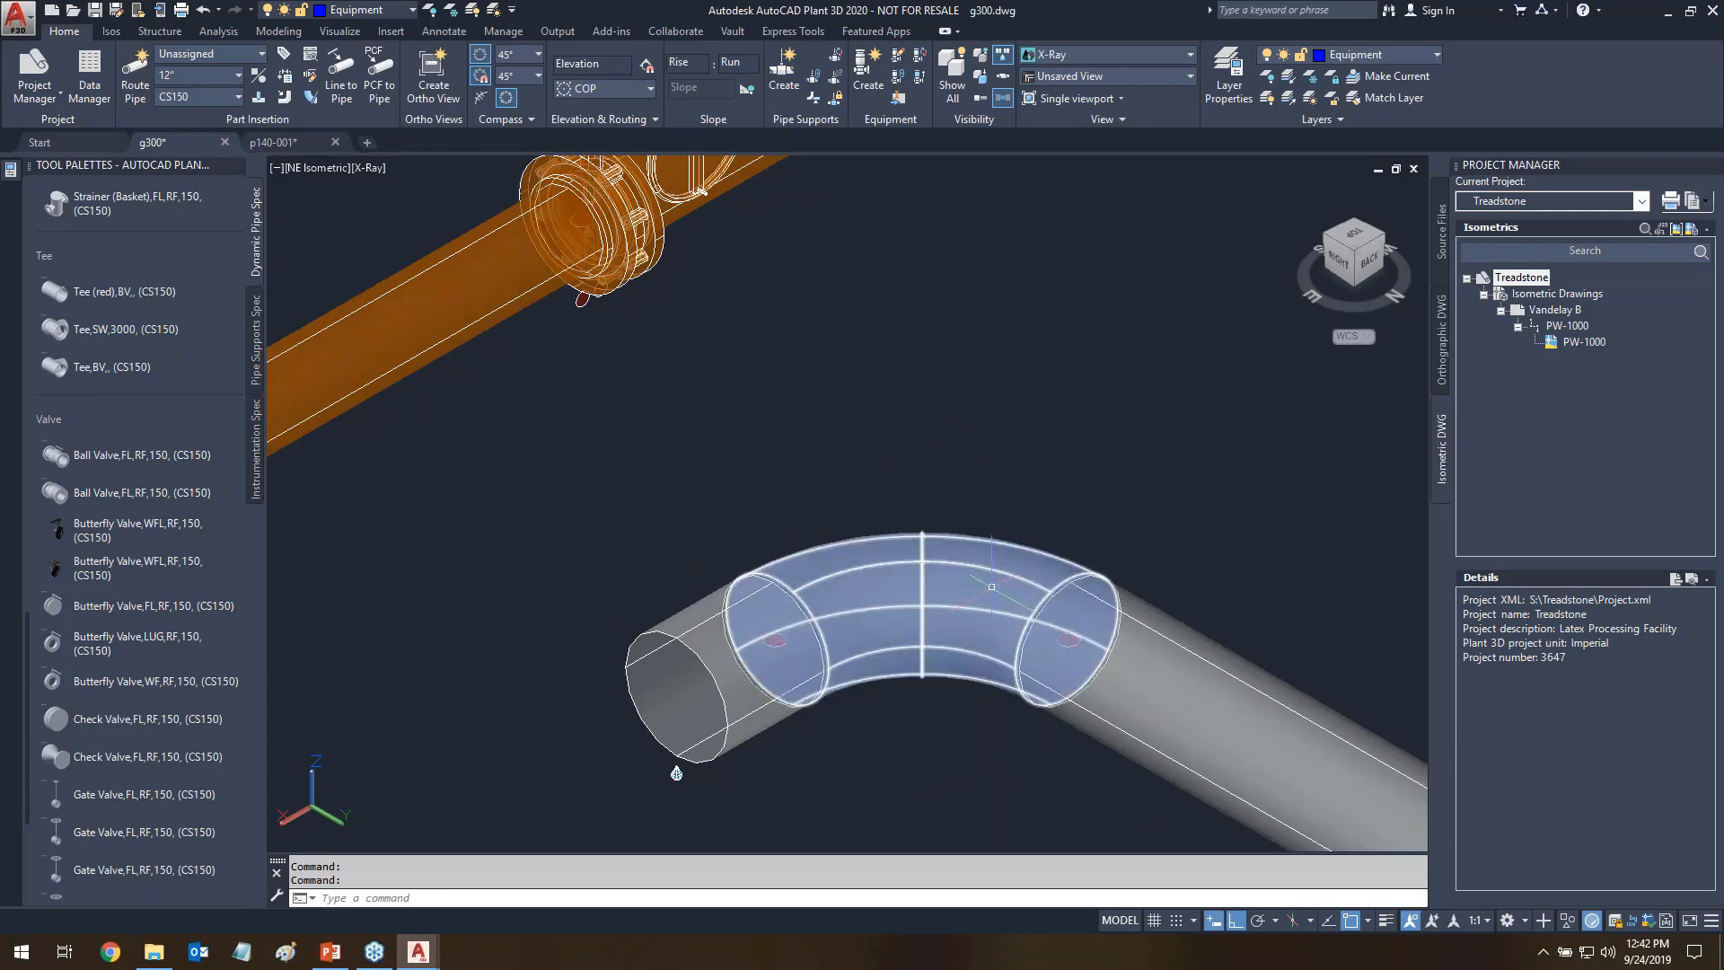
pyautogui.scroll(-2, 589, 644)
pyautogui.middleClick(973, 627)
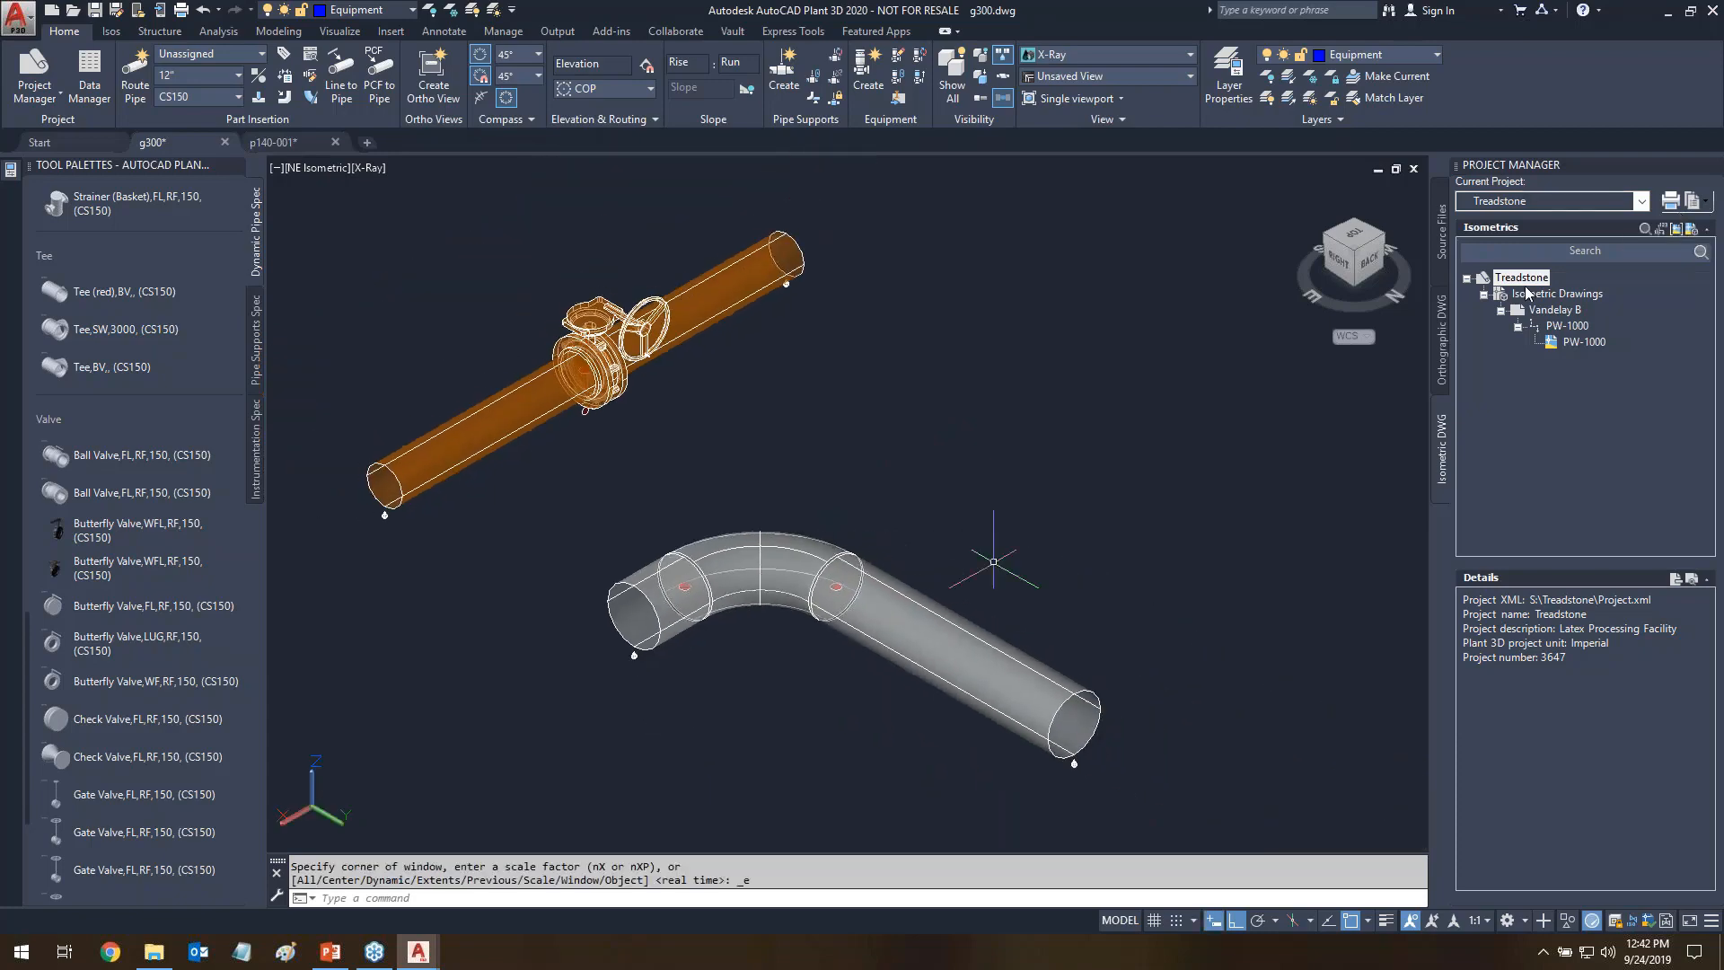
# - Review the piping connection settings in the Treadstone project setup and close the setup without applying changes
pyautogui.rightClick(1519, 279)
pyautogui.click(1586, 509)
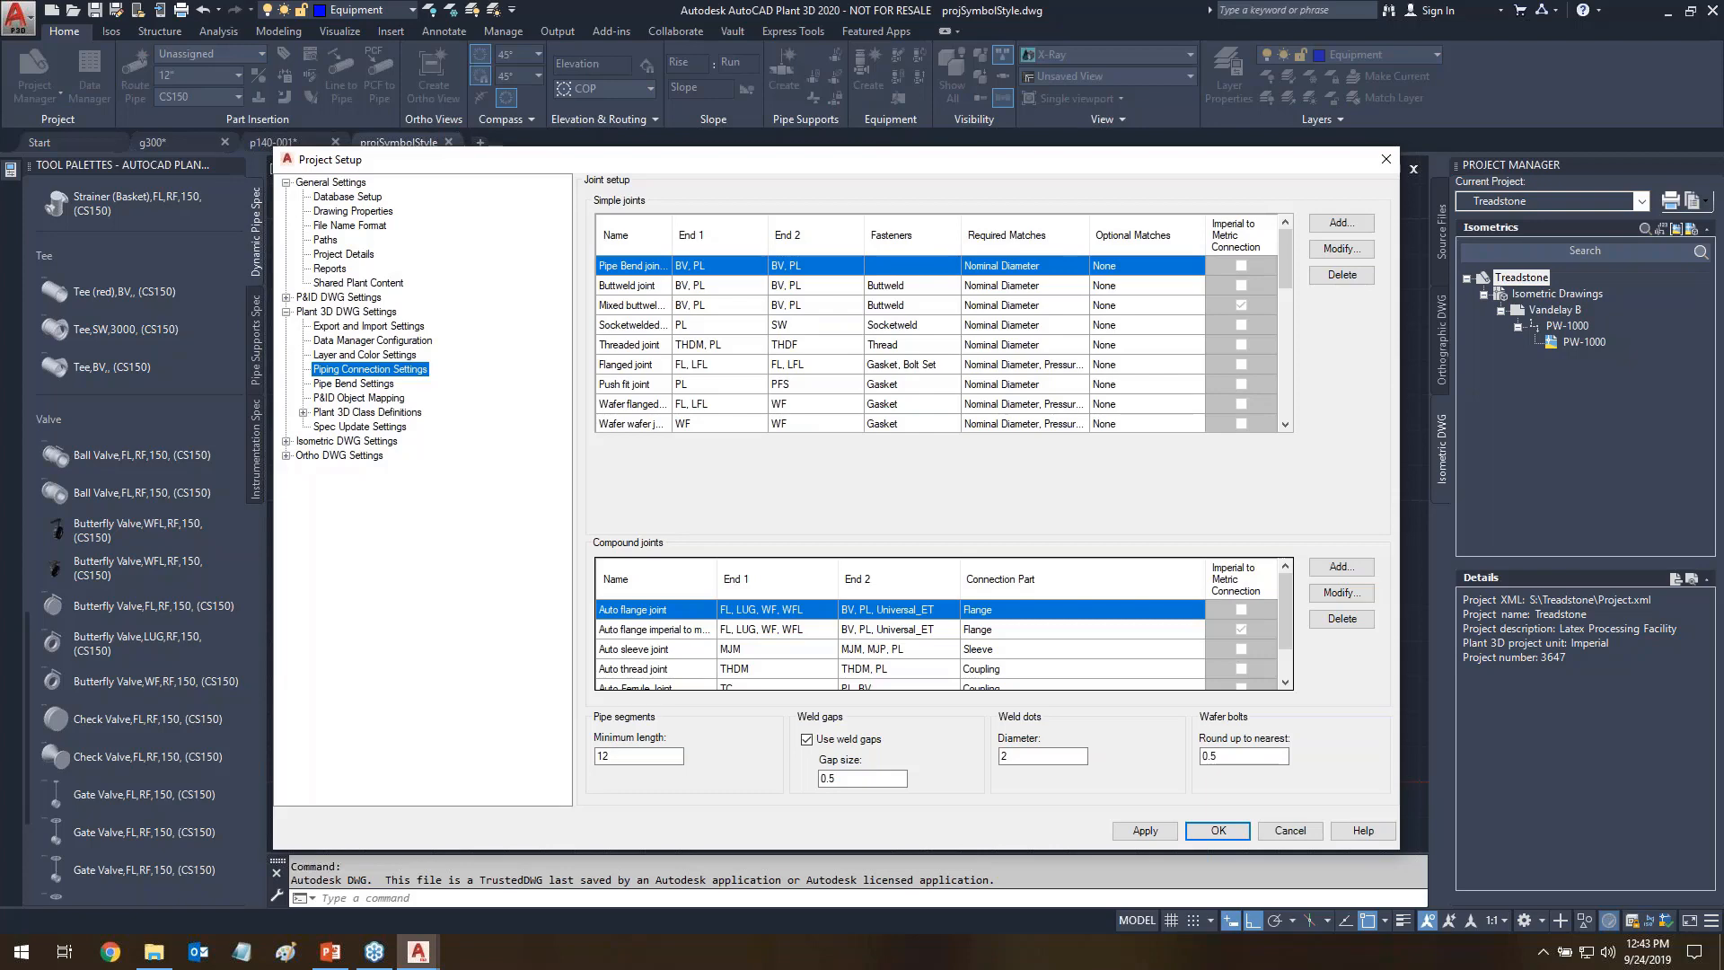
pyautogui.click(1293, 833)
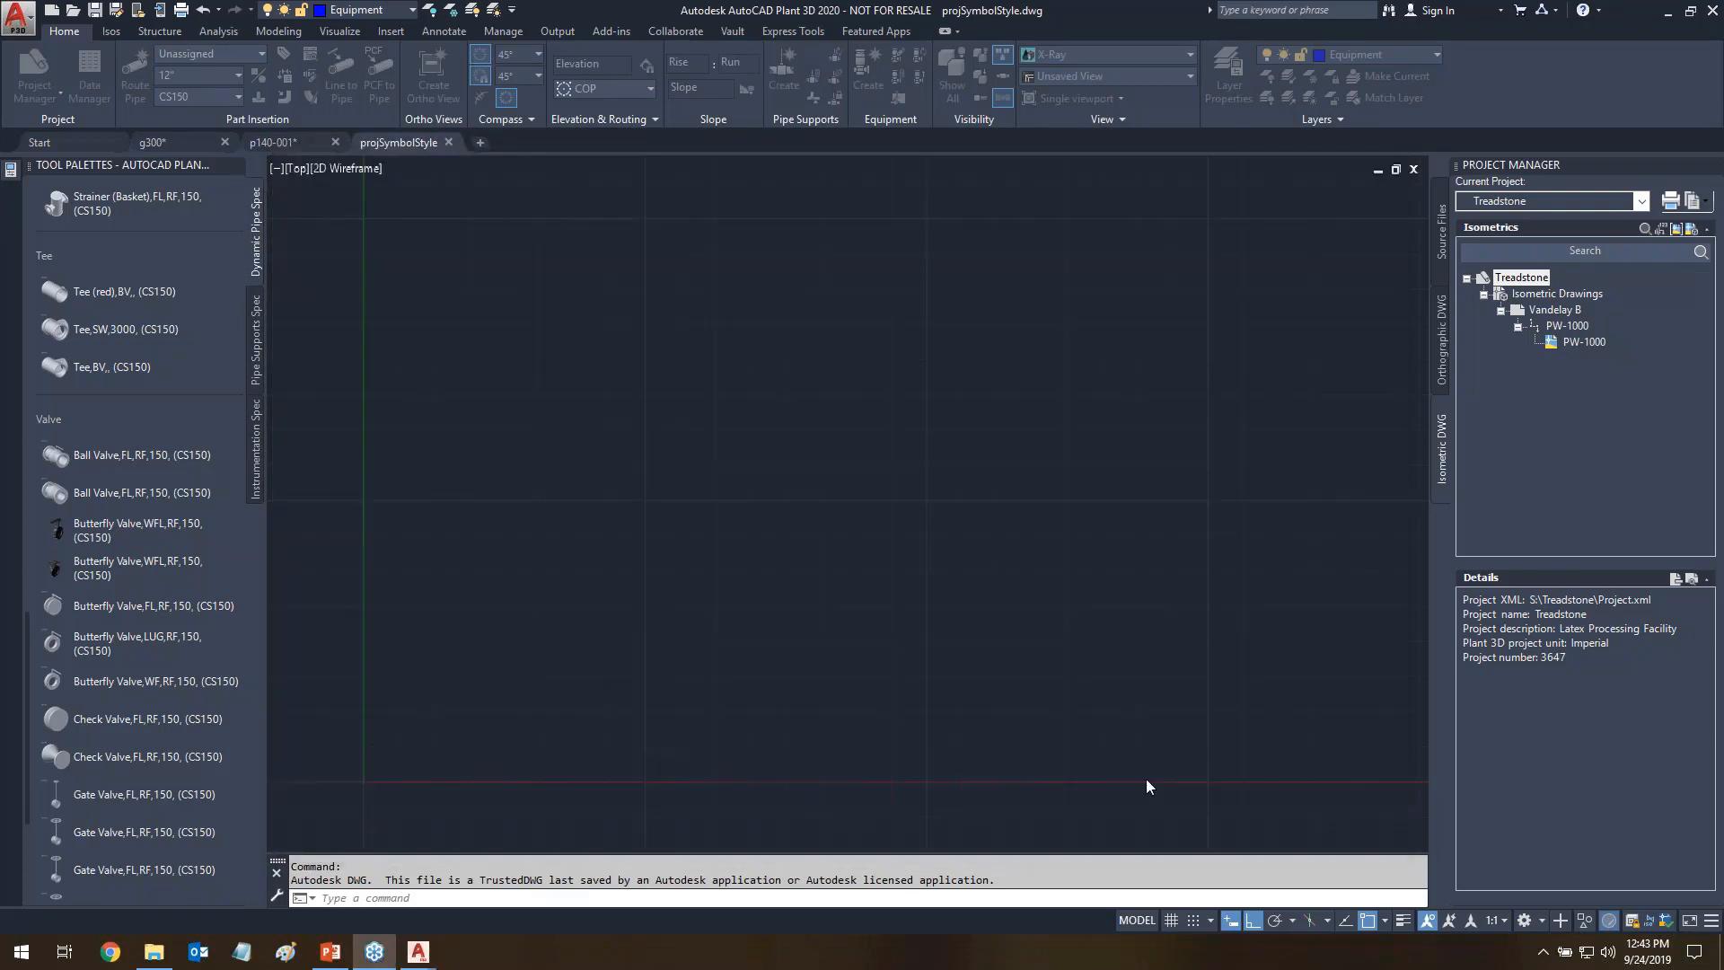